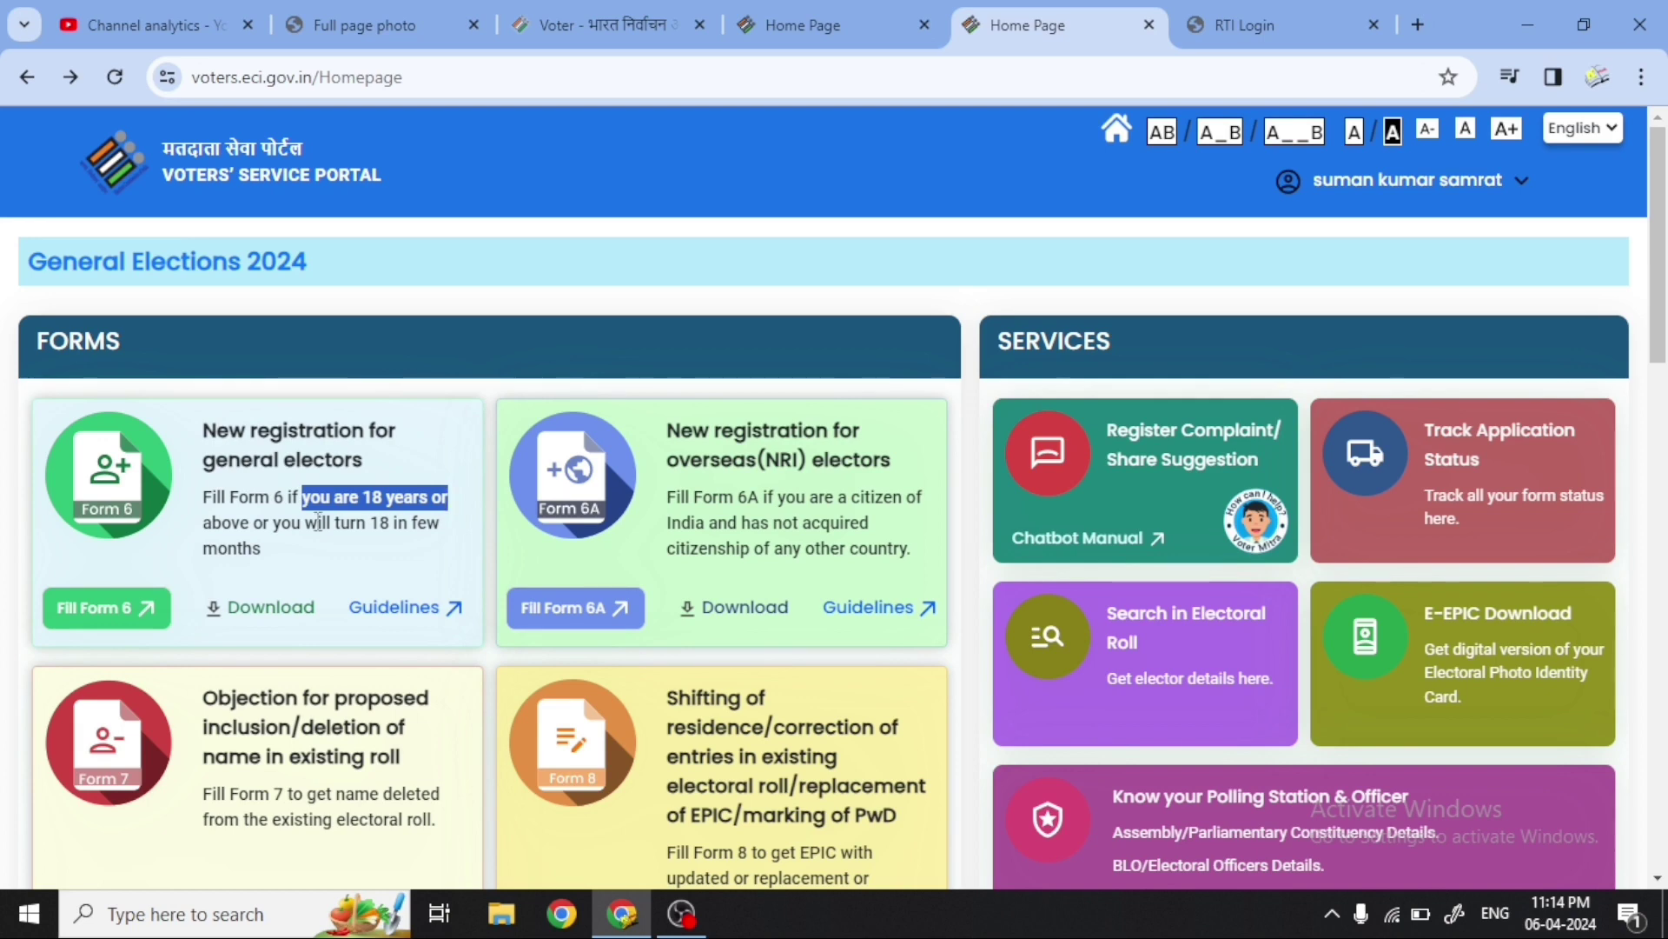
Start a new Form 6 registration for general electors from the portal home page
drag(242, 525, 361, 561)
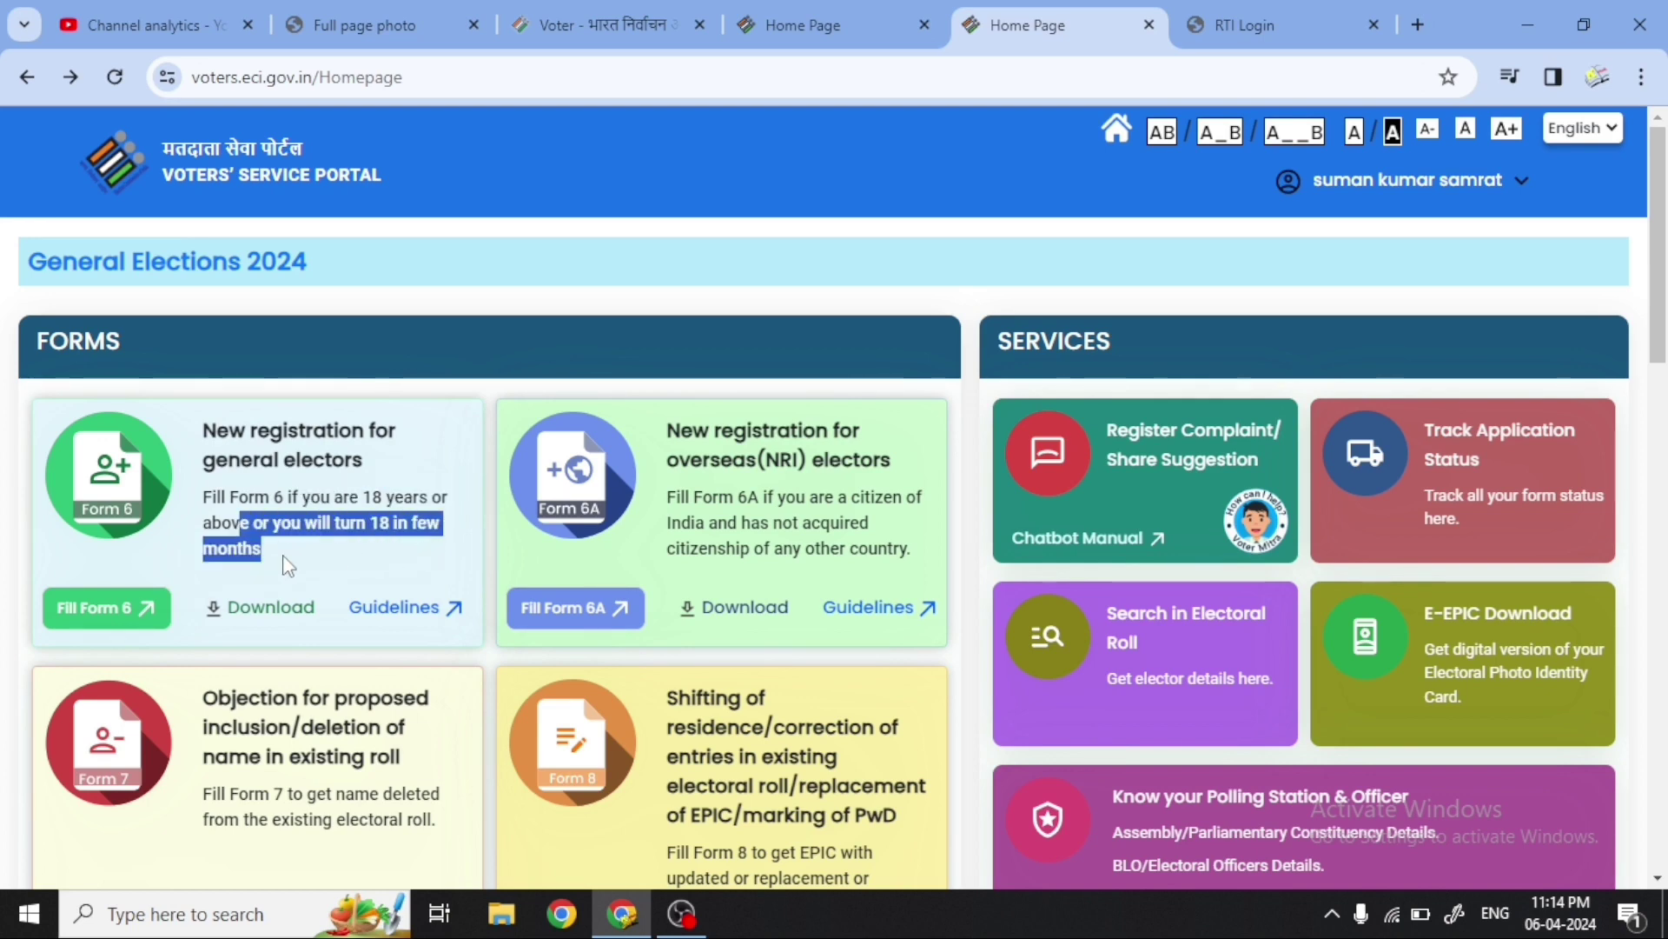
click(287, 566)
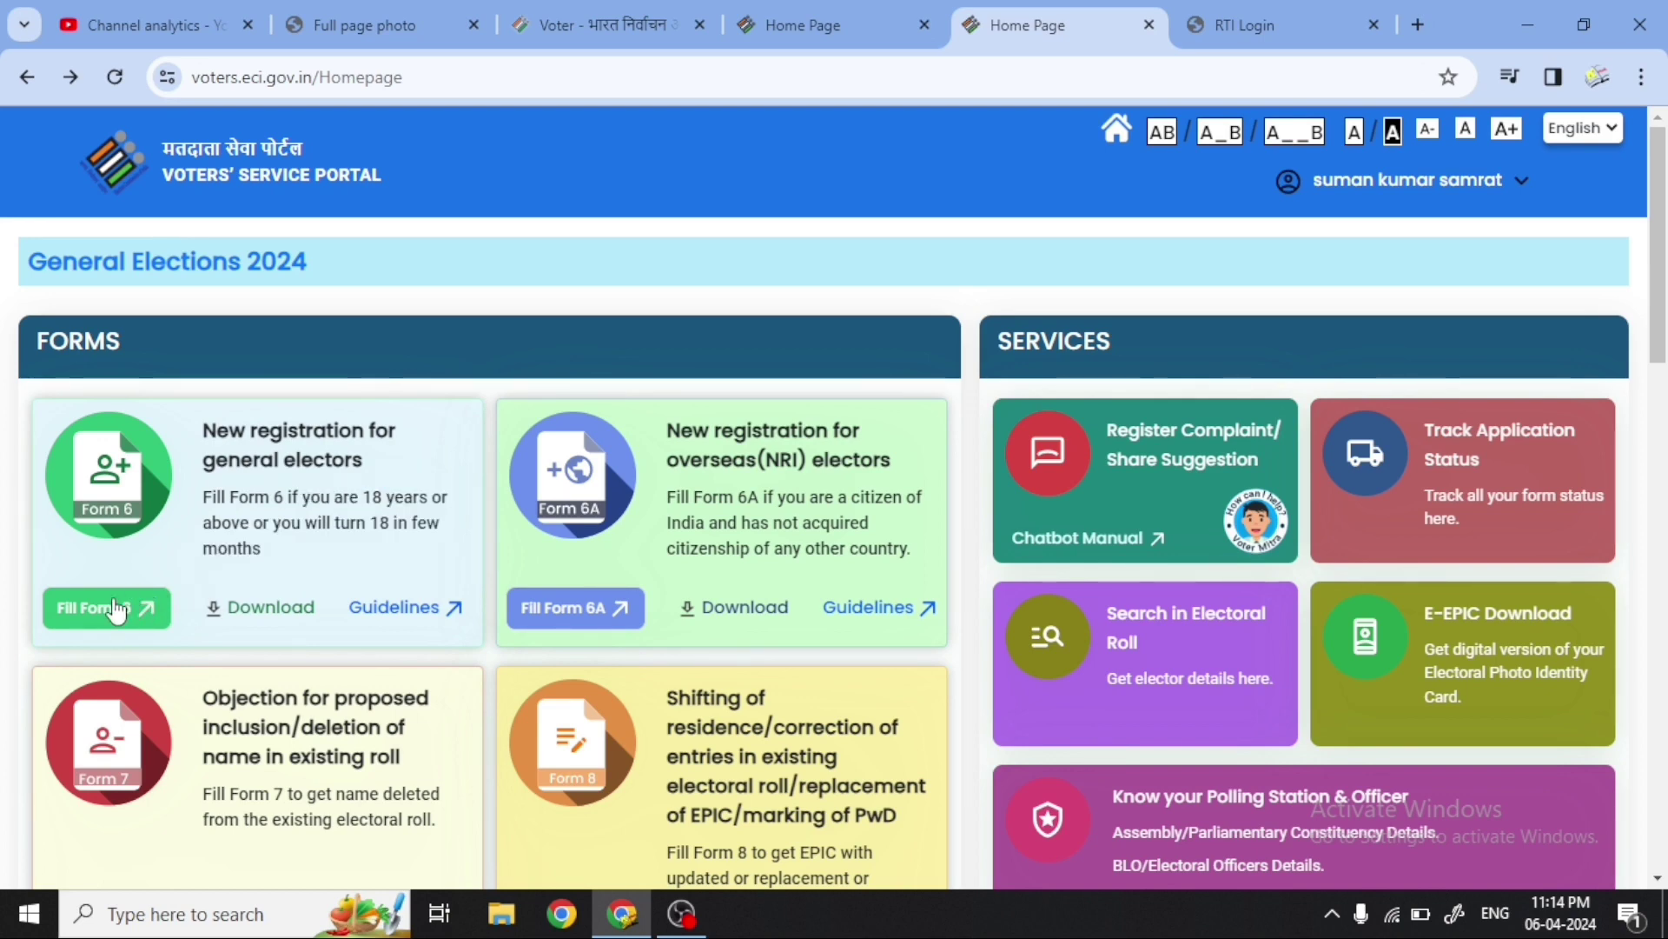
click(113, 607)
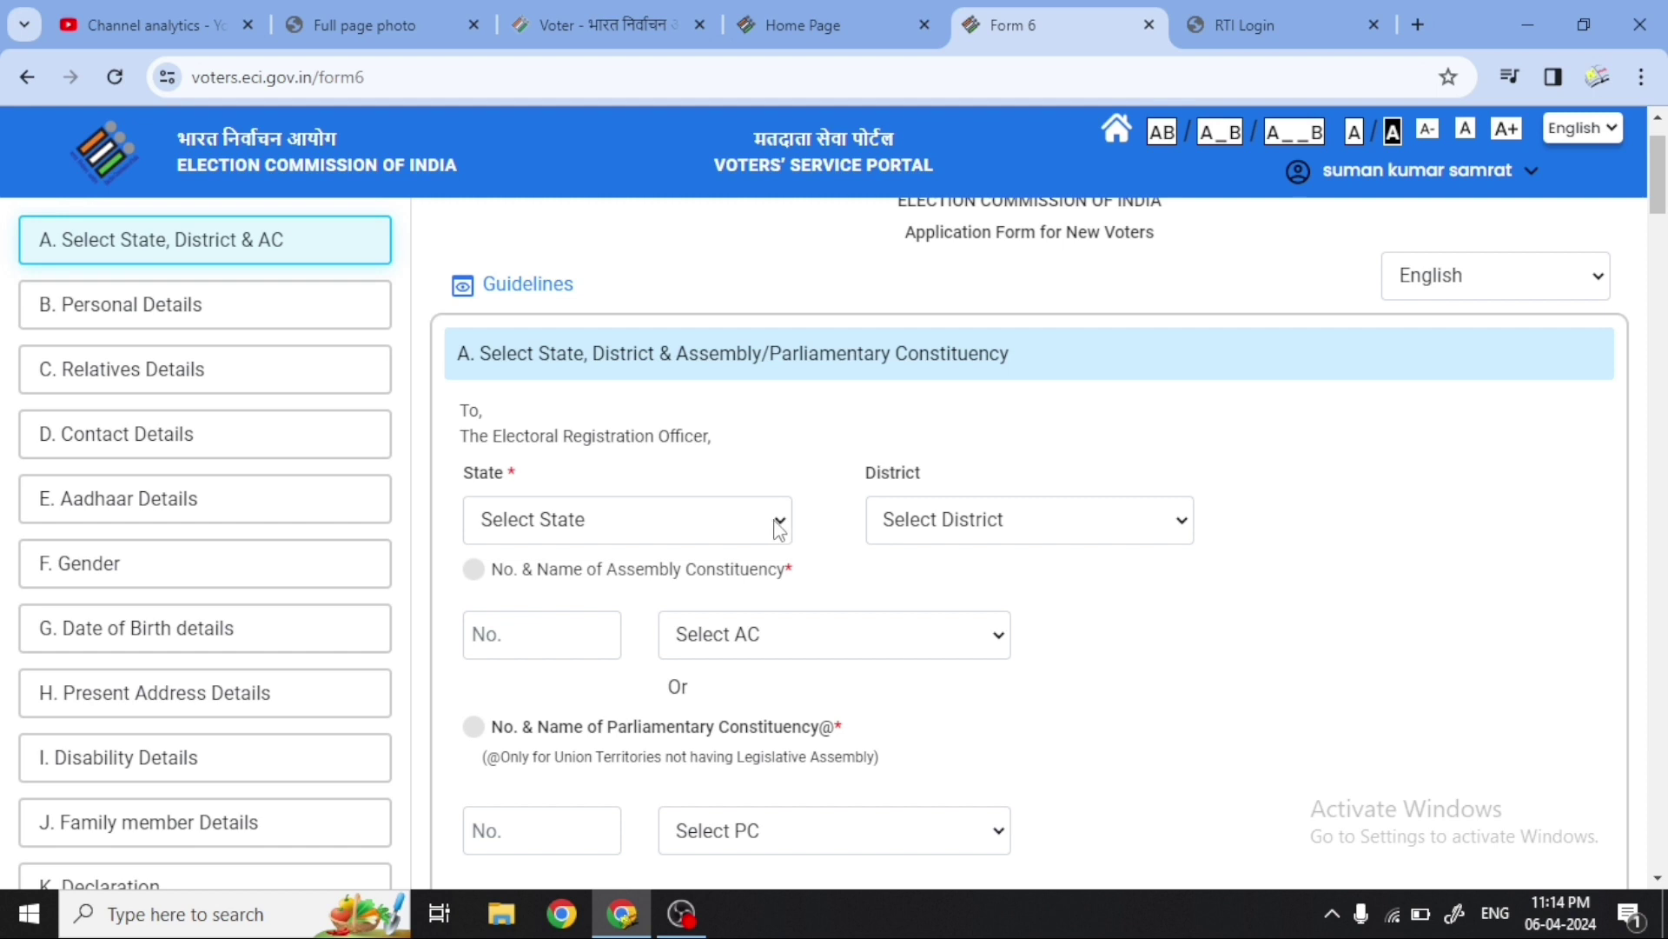
Select Bihar as the state and BHAGALPUR as the district
click(778, 528)
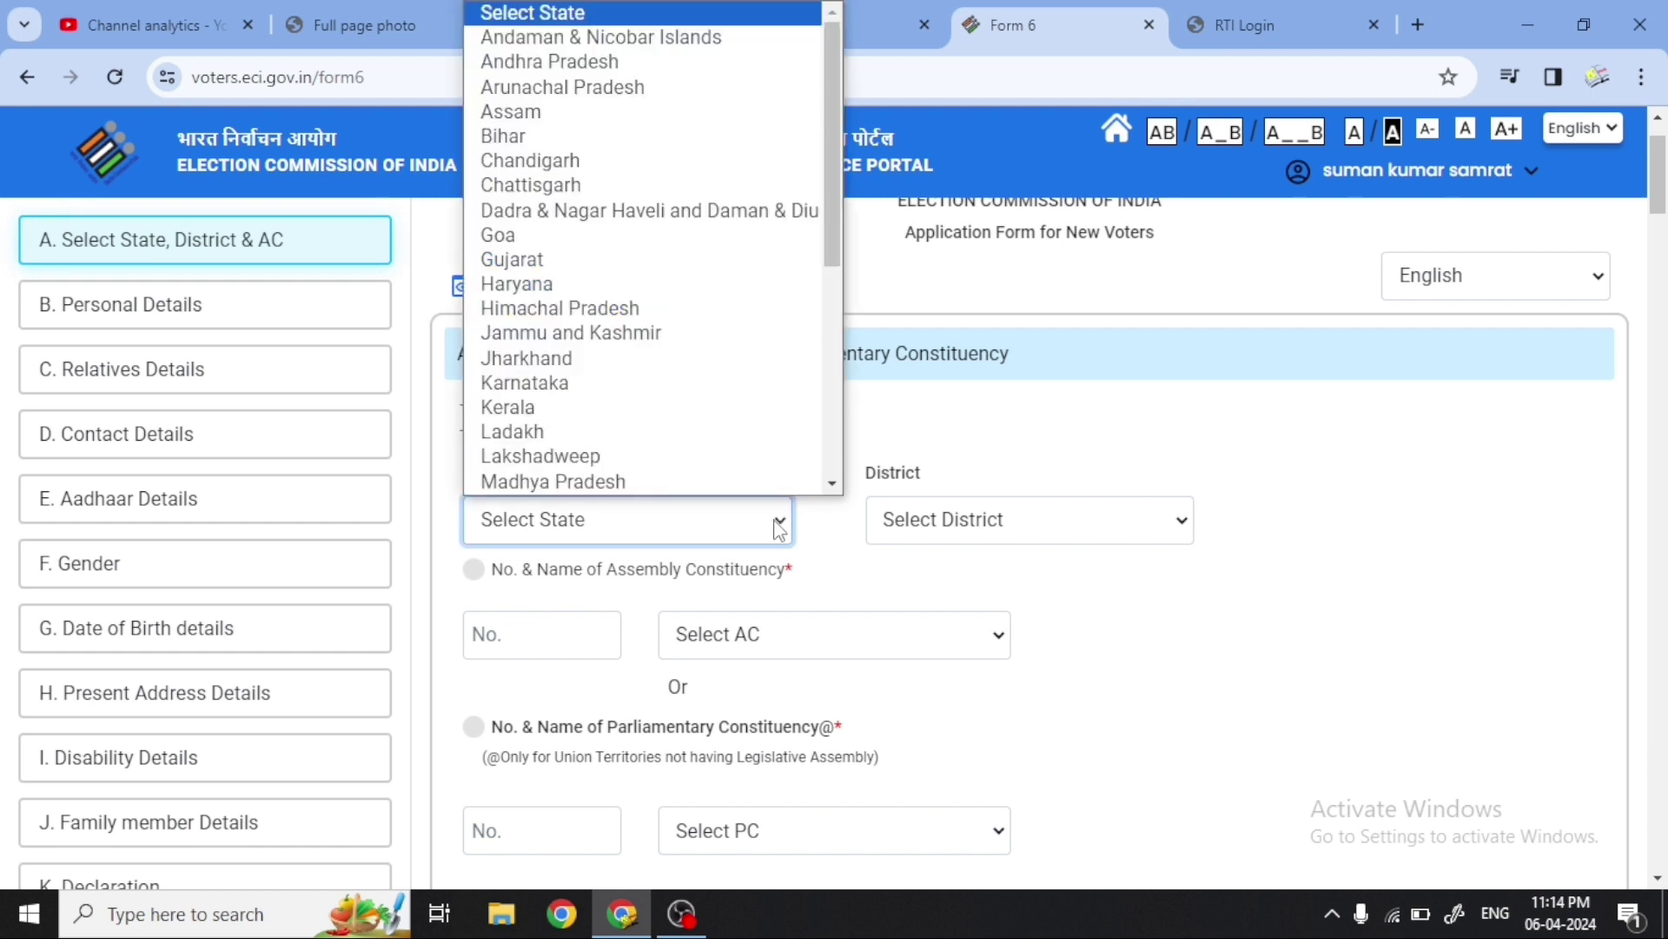
scroll(585, 179, down, 1)
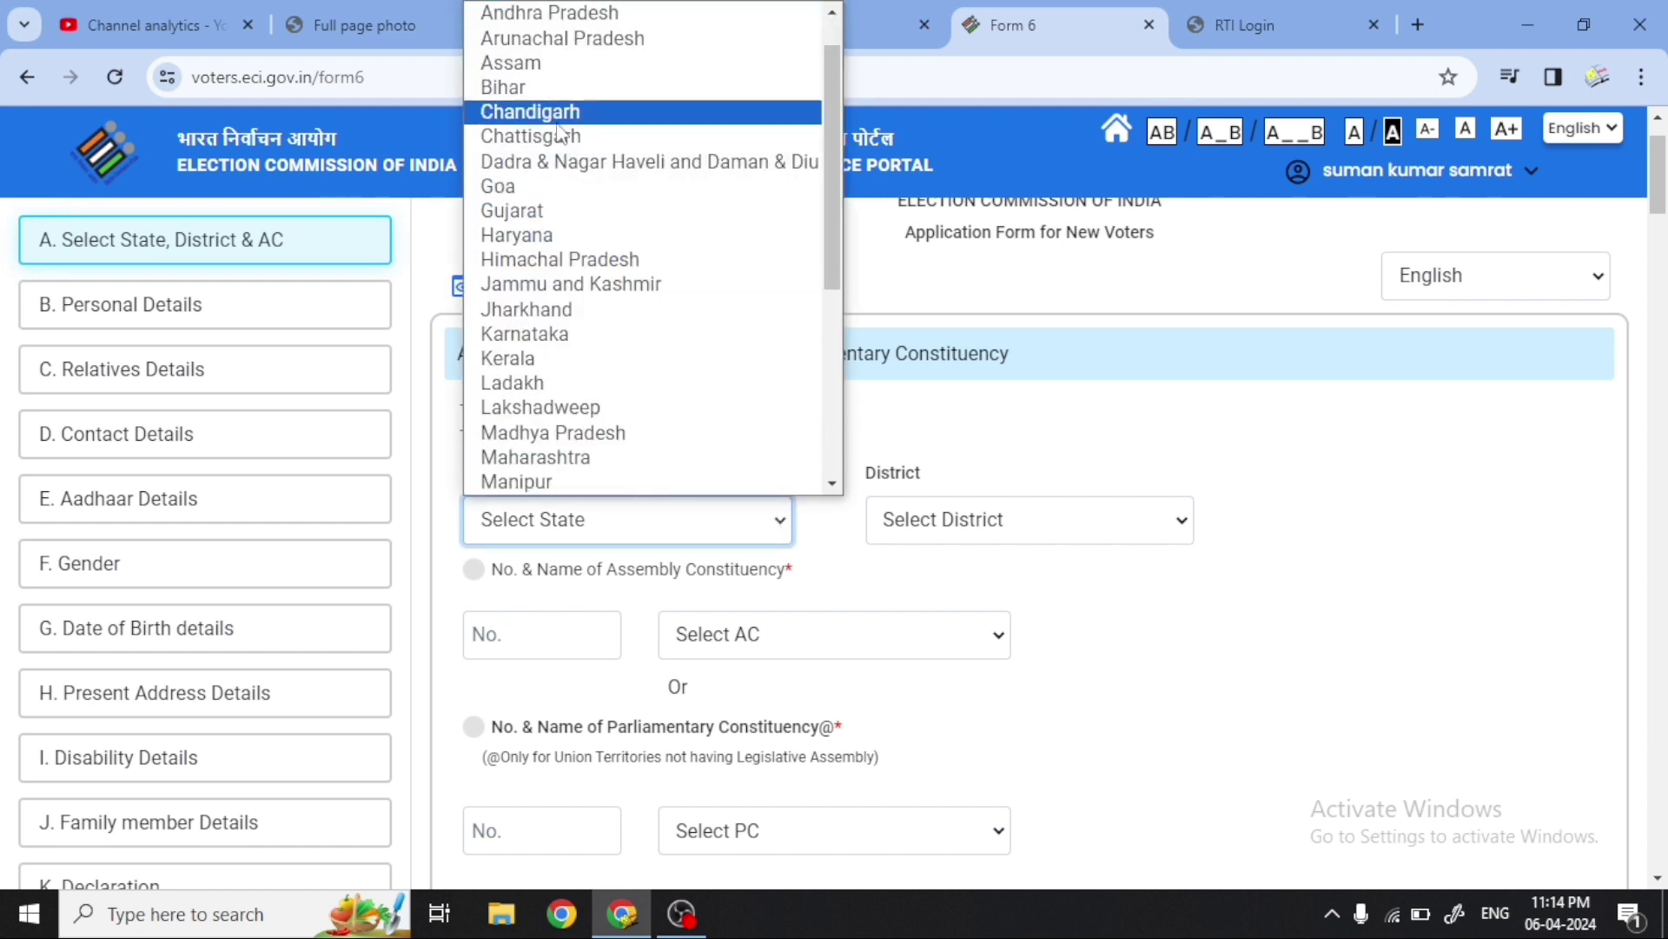
click(547, 87)
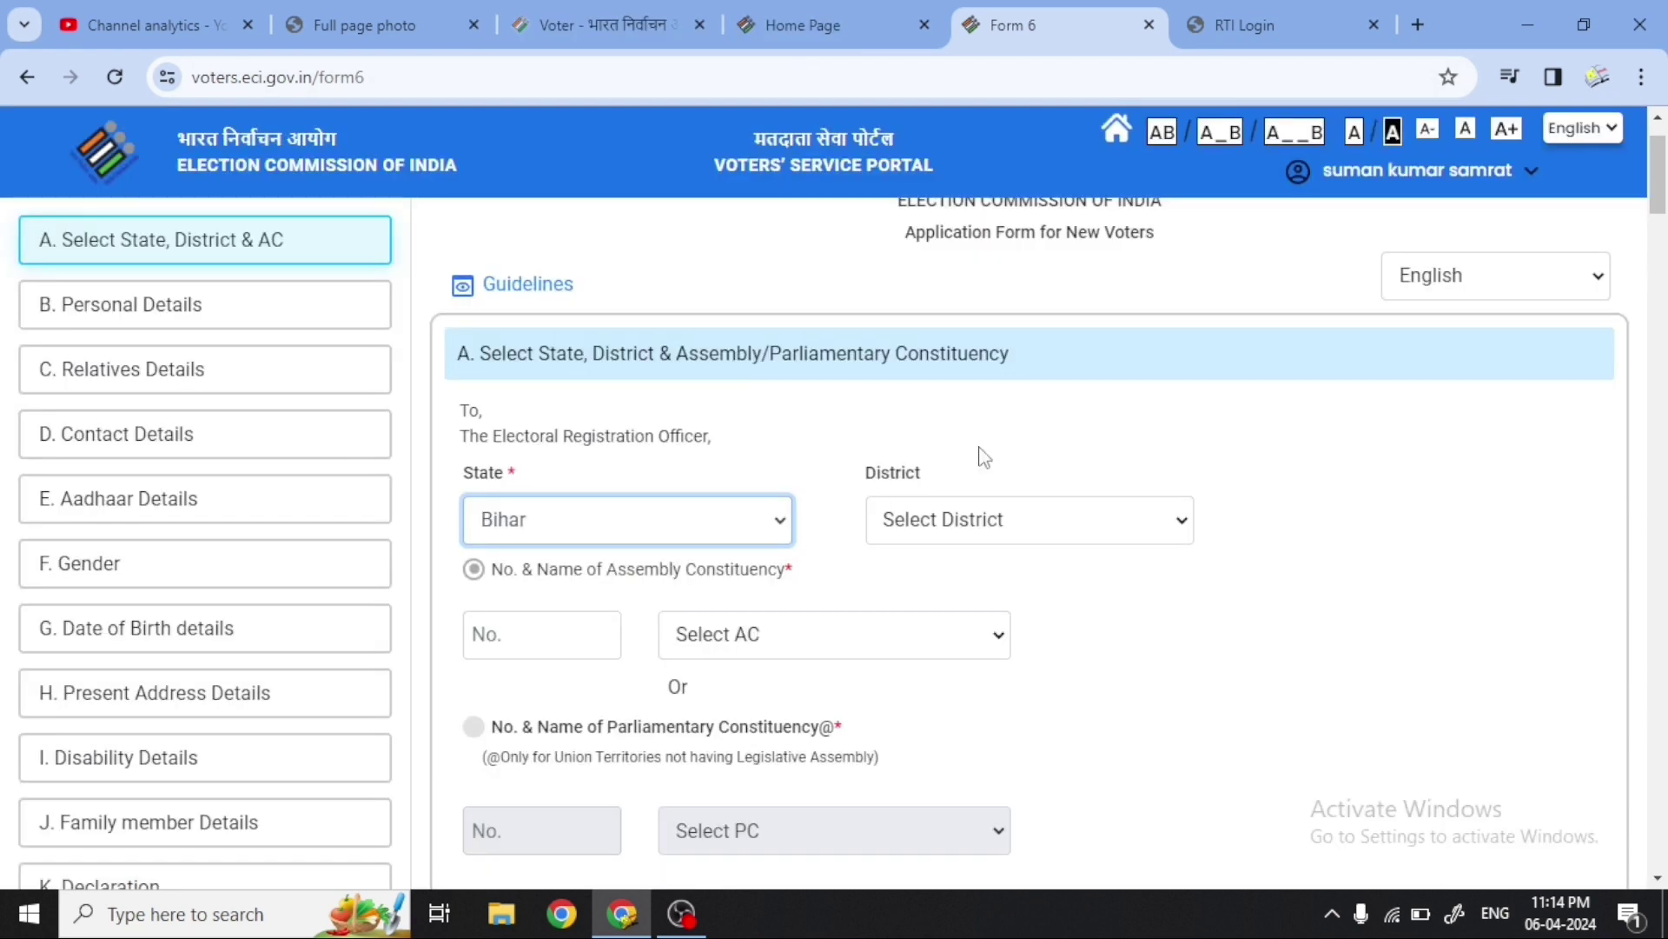
click(1037, 519)
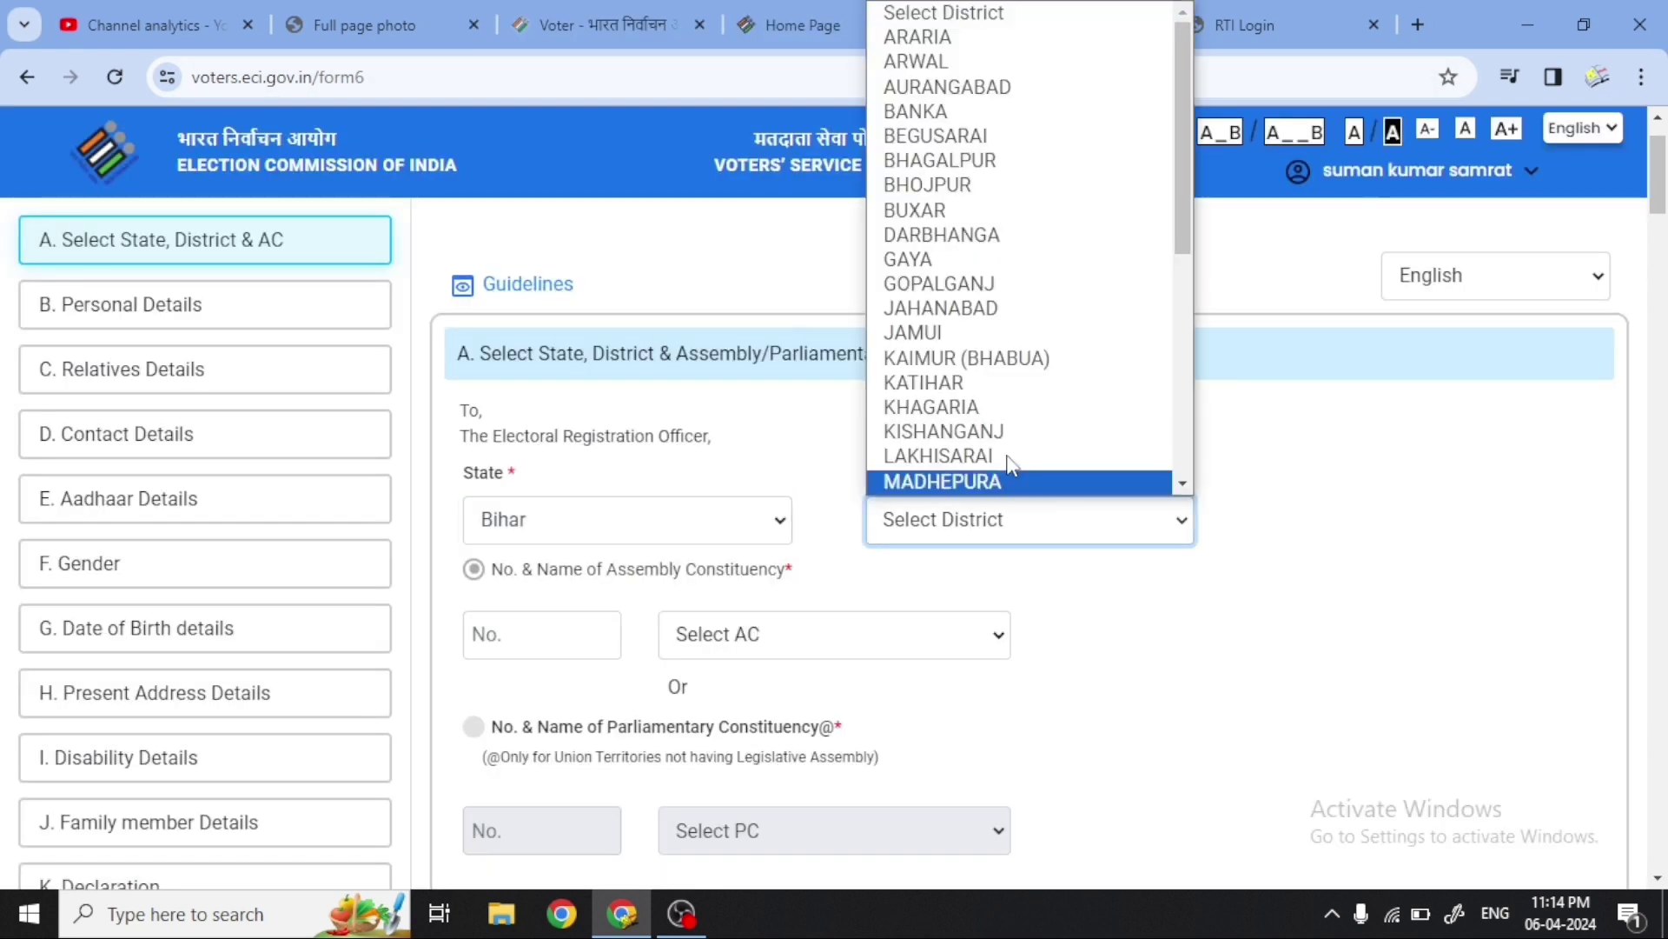
click(945, 163)
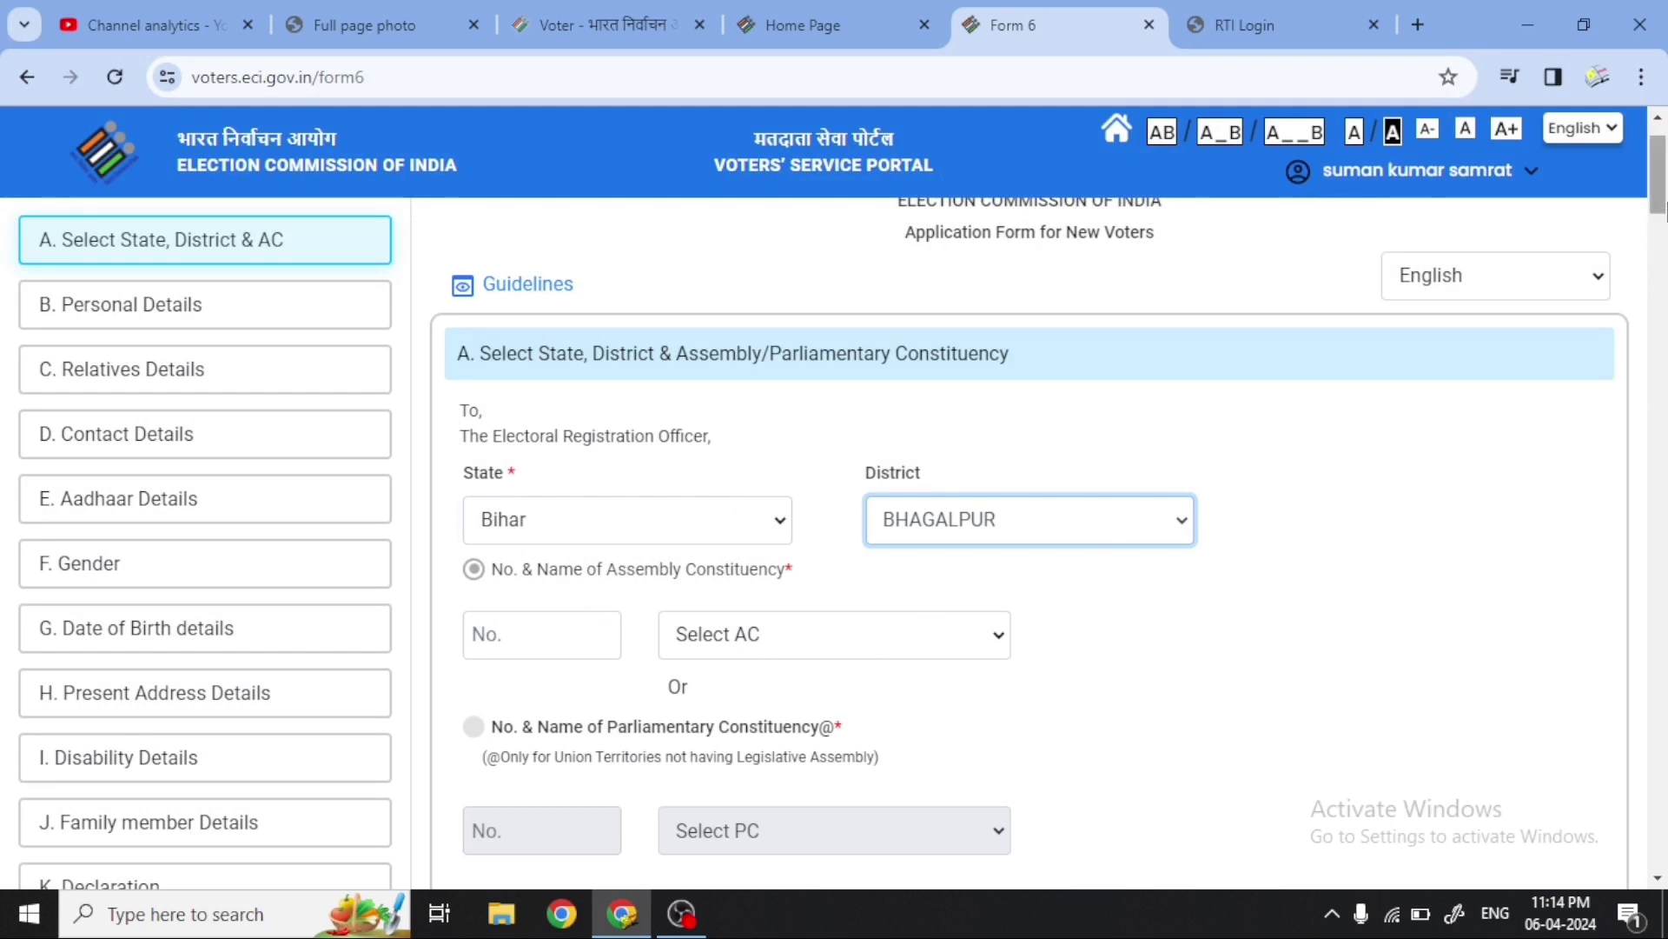
scroll(1666, 233, down, 2)
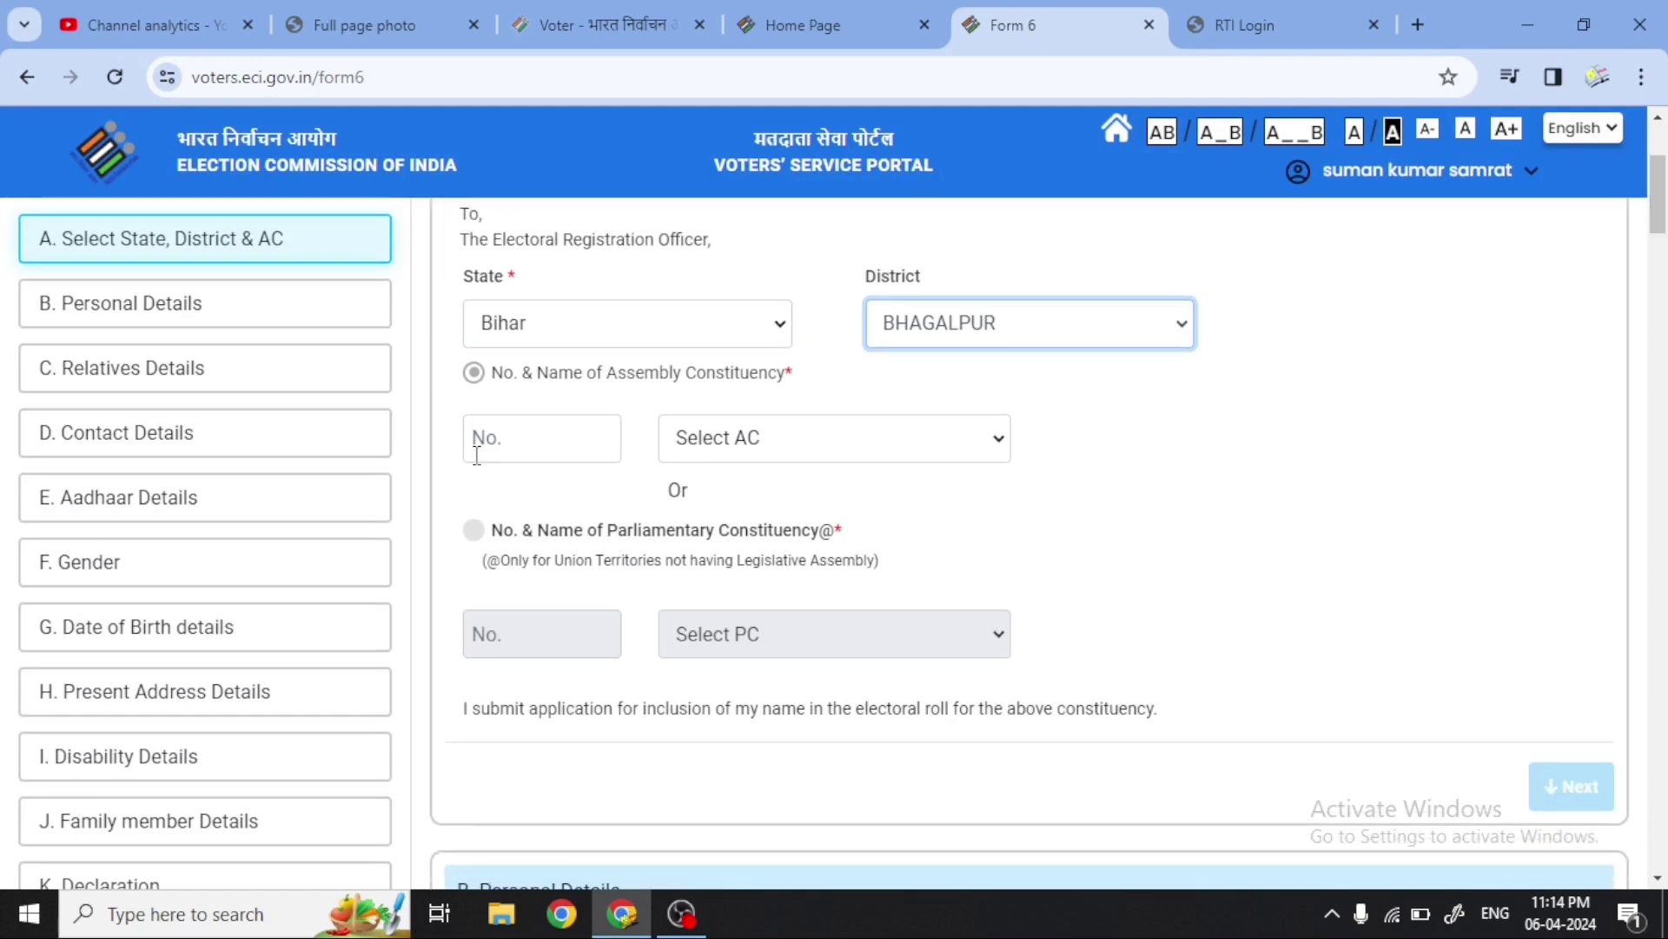
Choose assembly constituency 156 Bhagalpur and continue to Personal Details
click(545, 433)
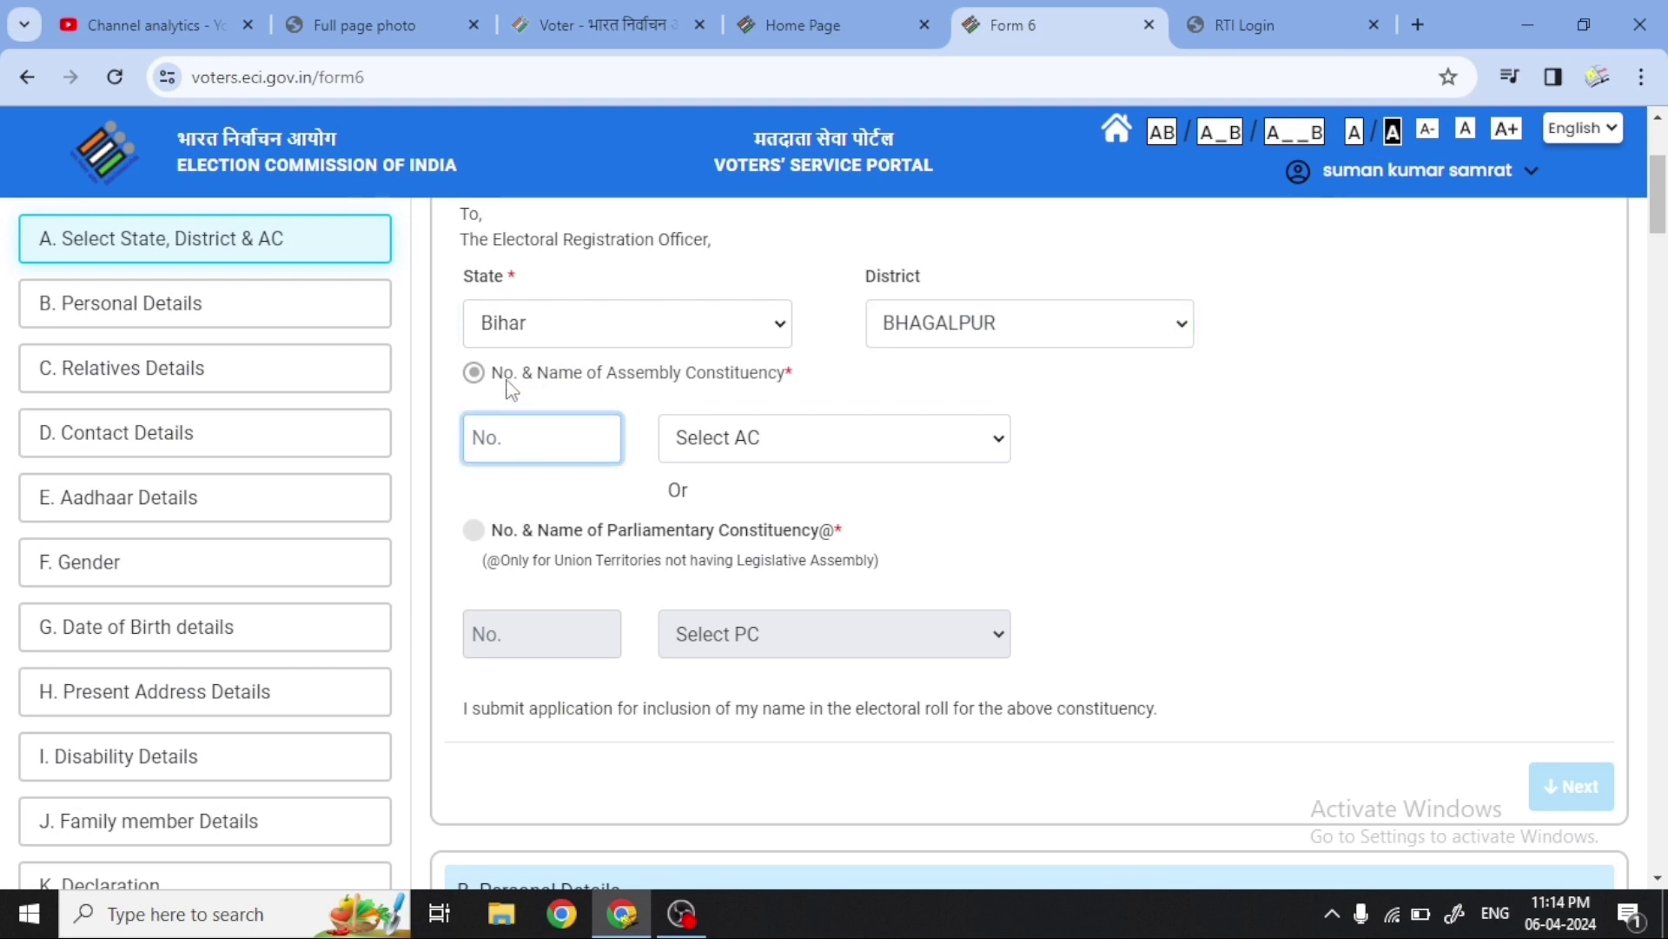
drag(573, 373, 800, 395)
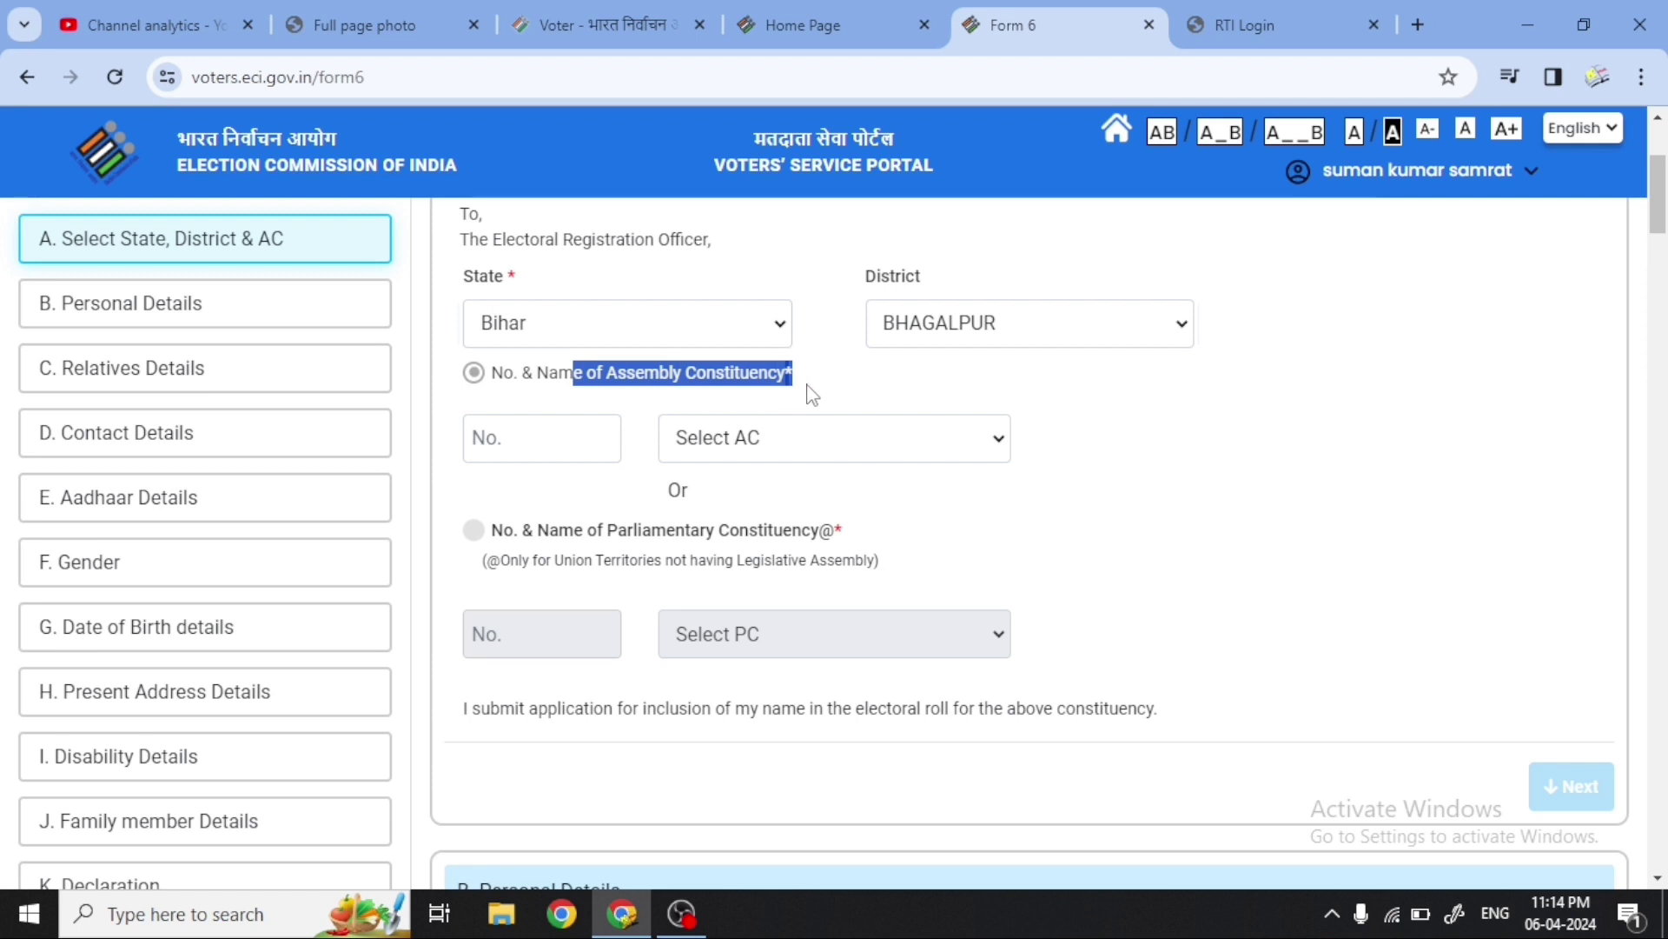
click(904, 441)
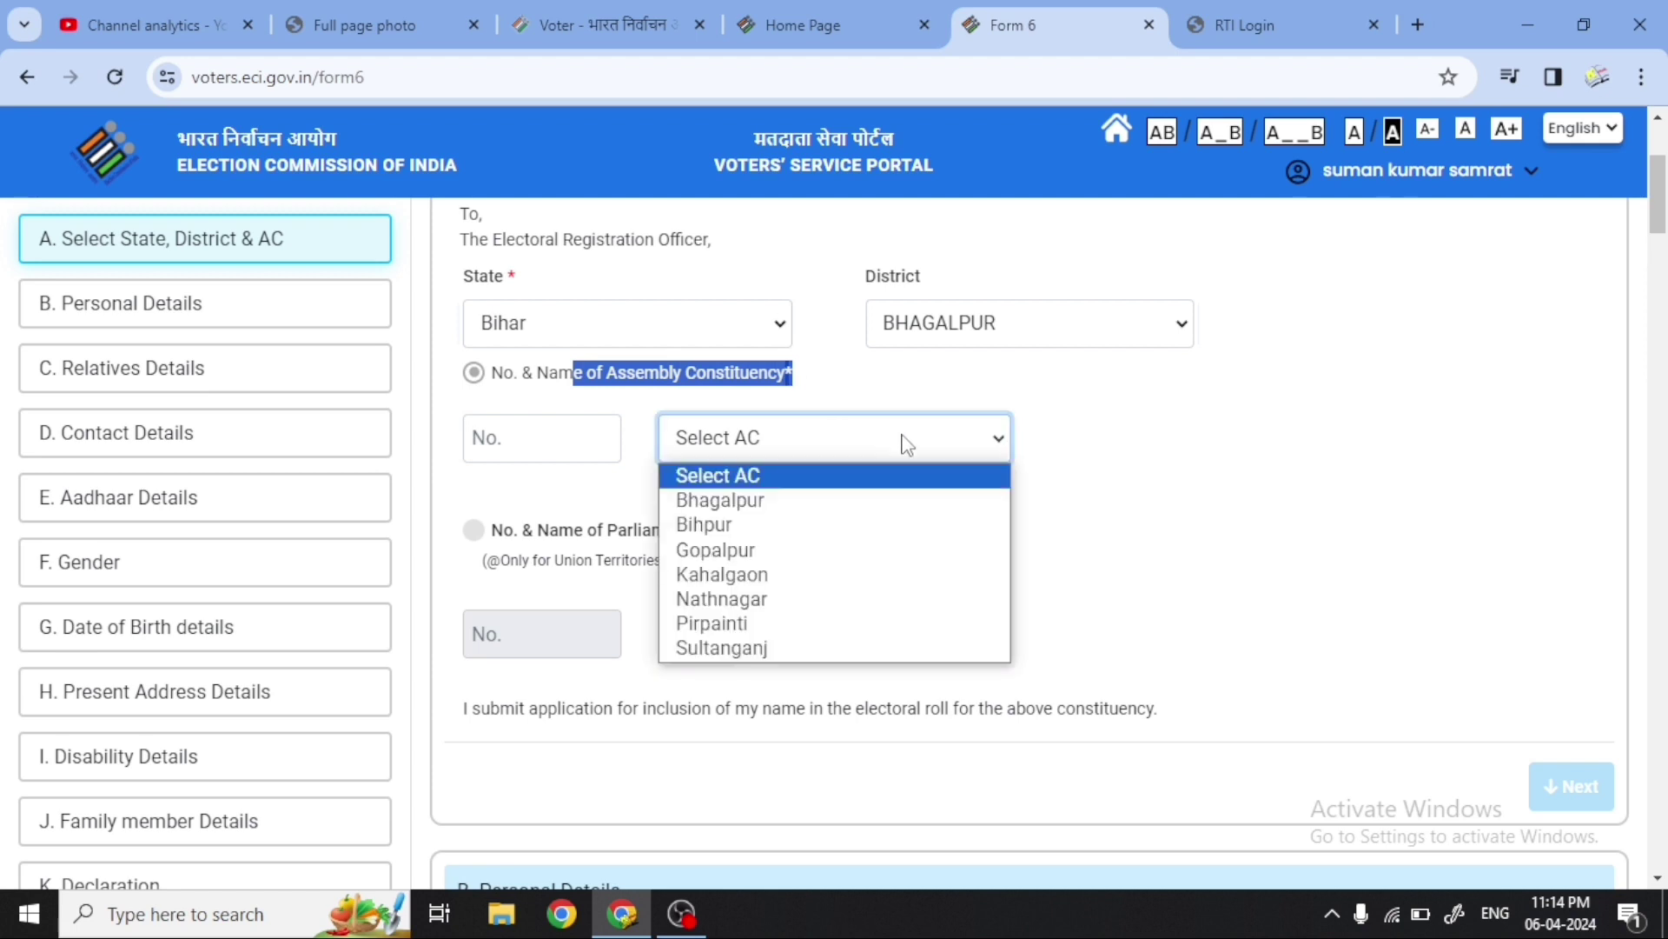
click(812, 502)
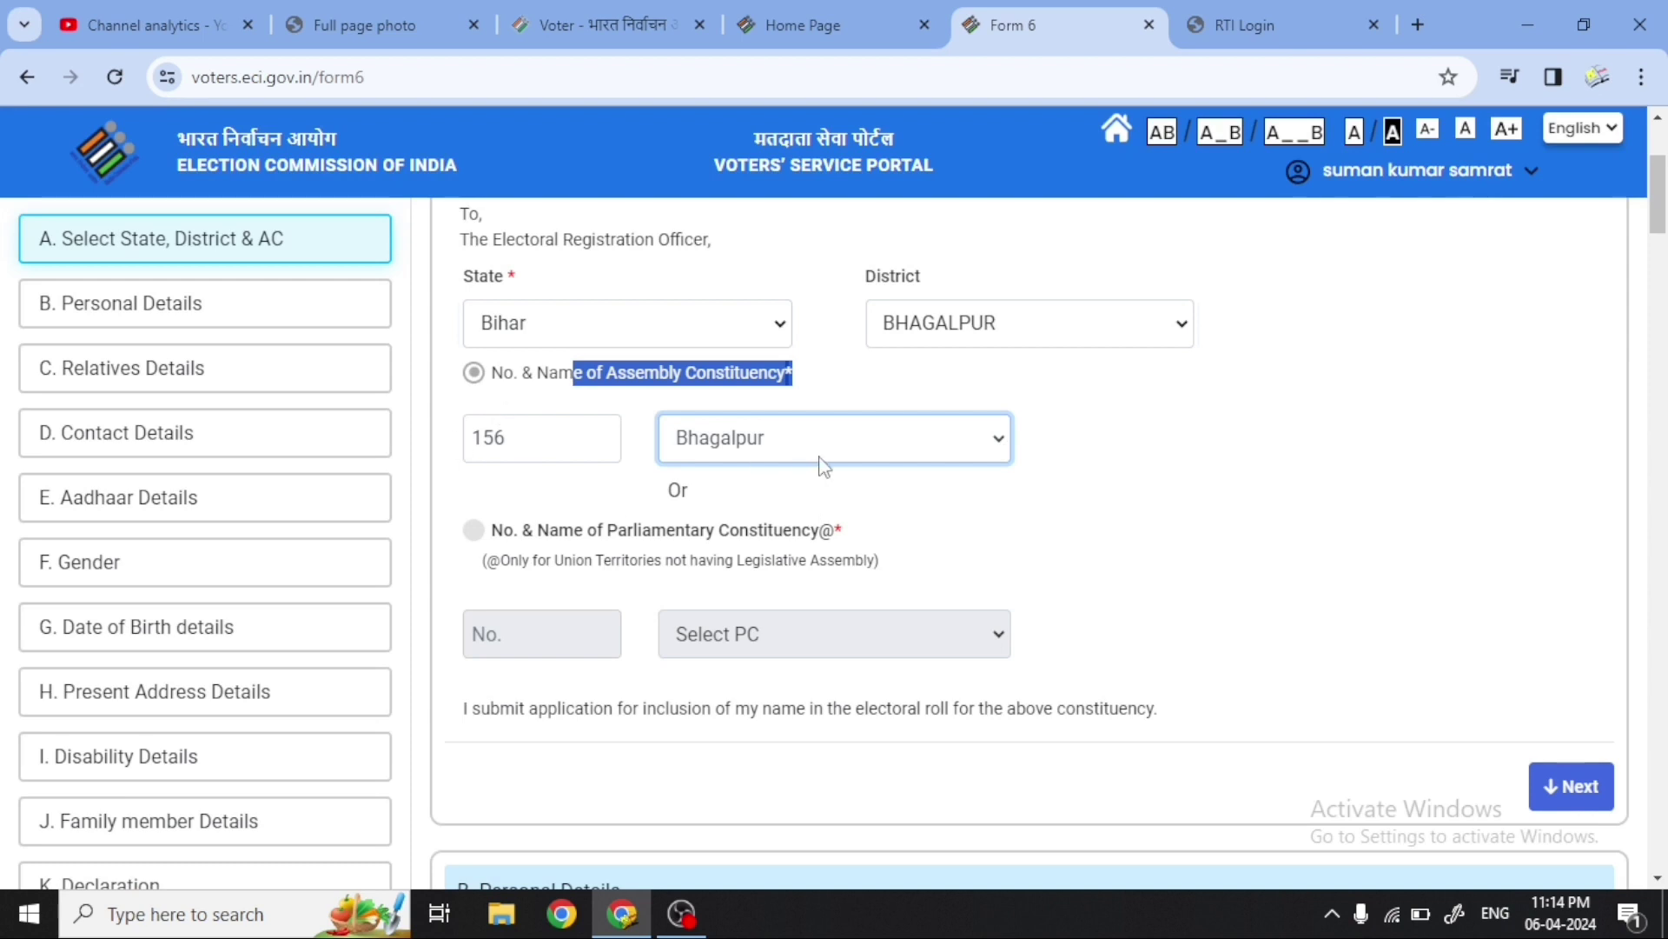
click(771, 431)
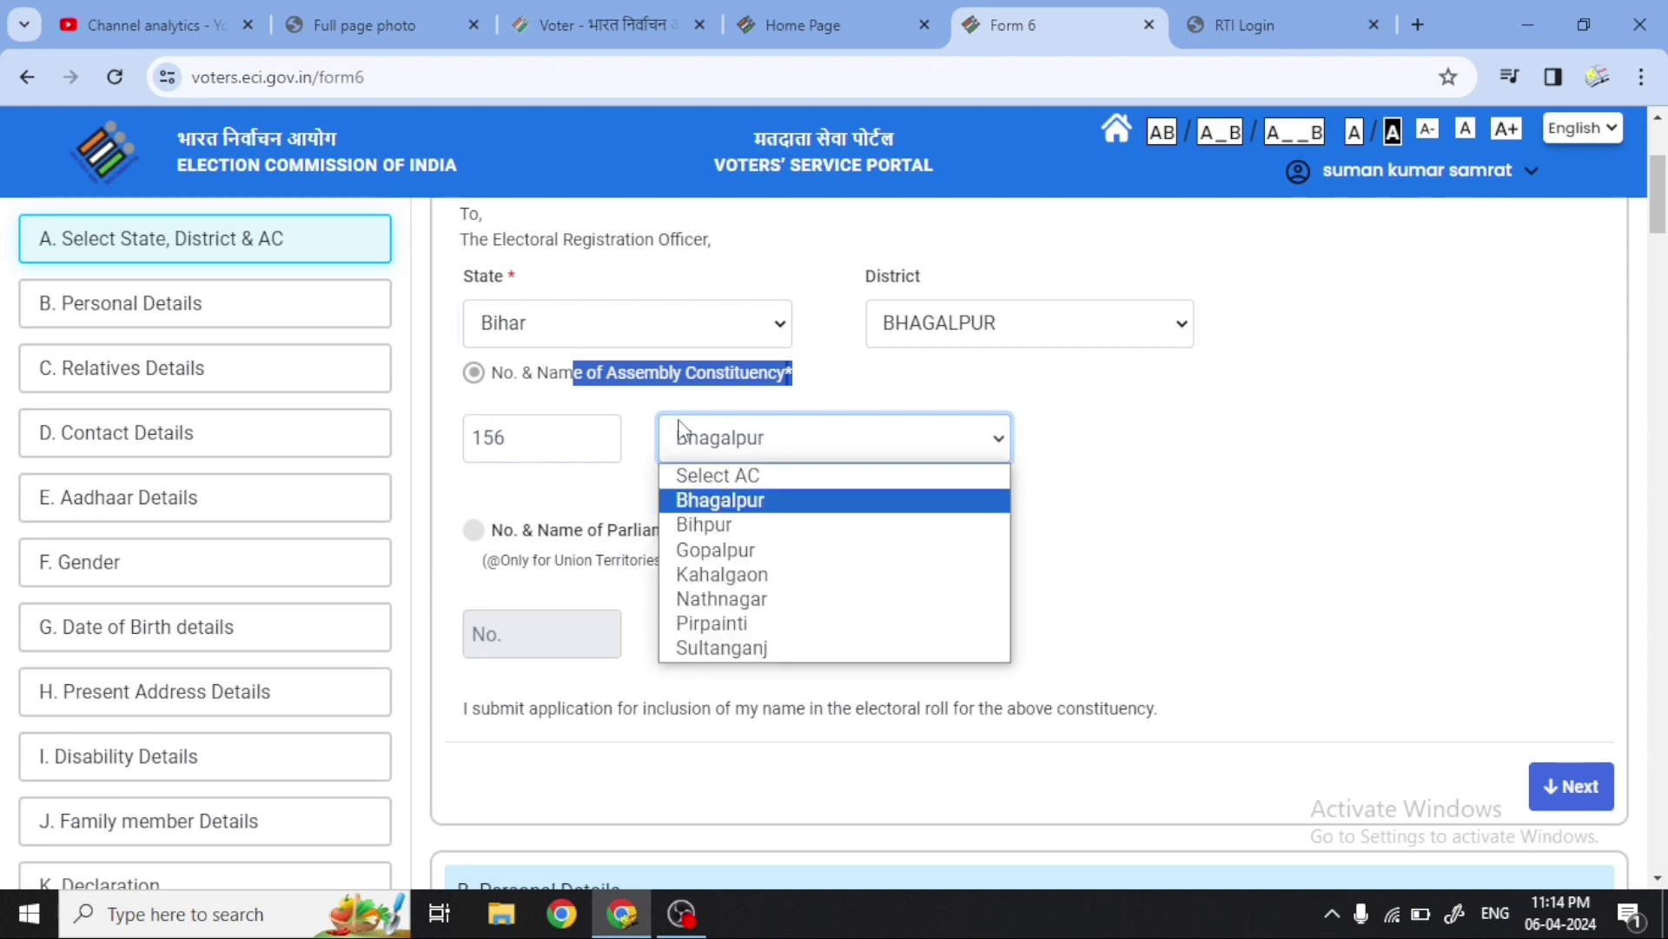
click(526, 476)
double_click(501, 437)
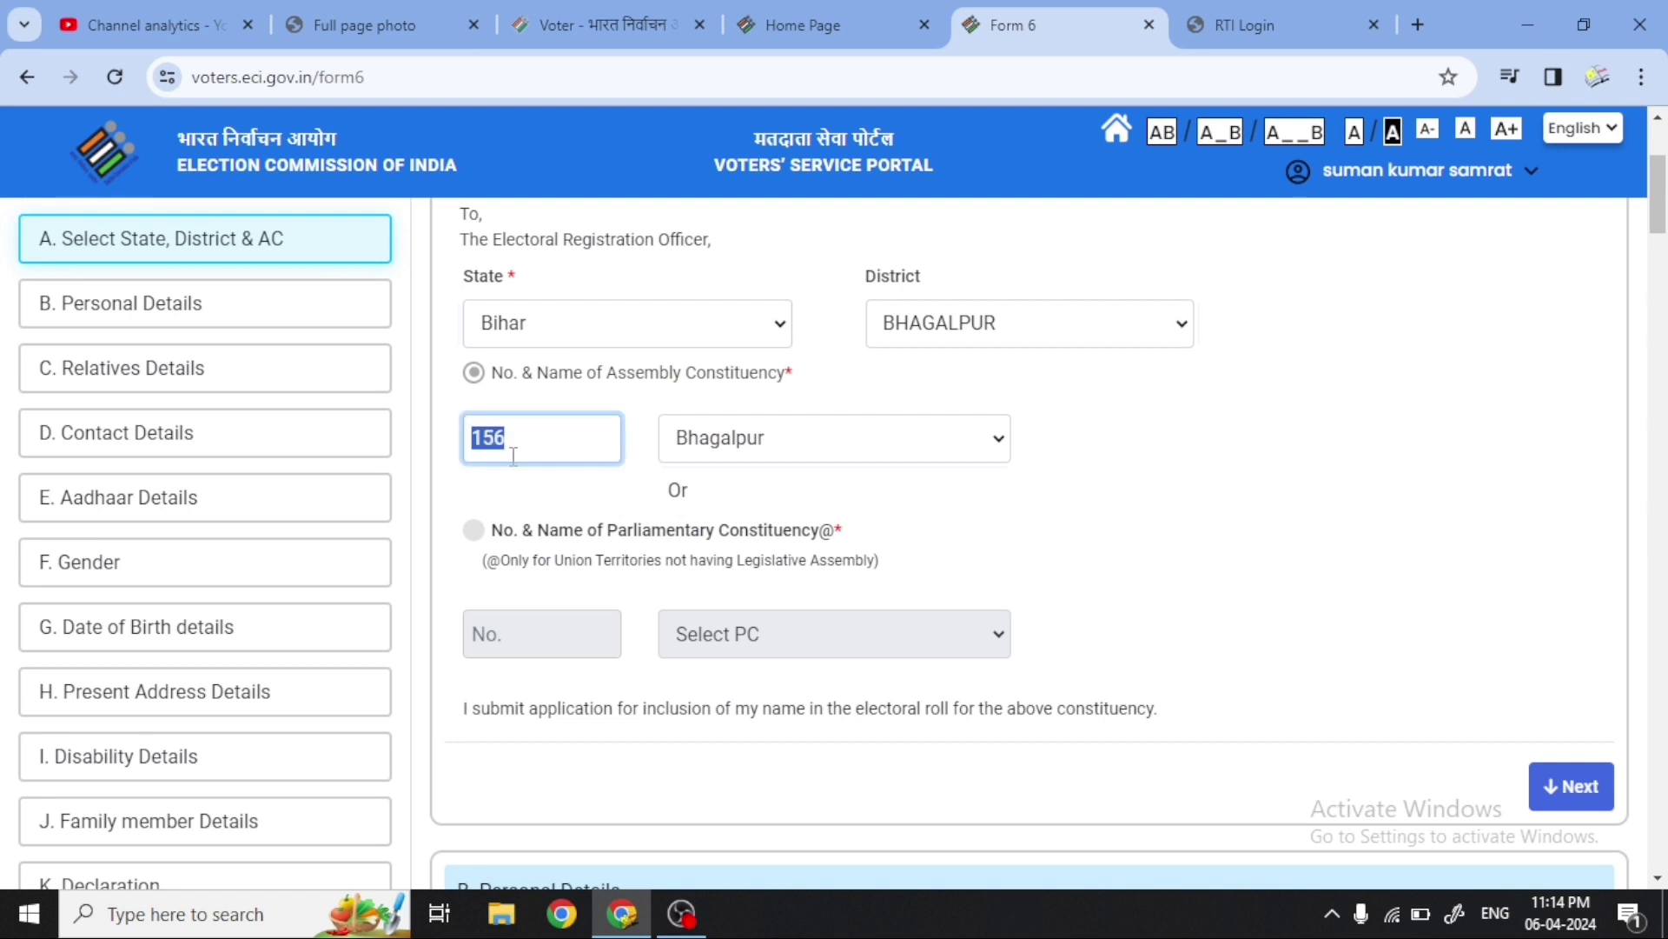
click(546, 490)
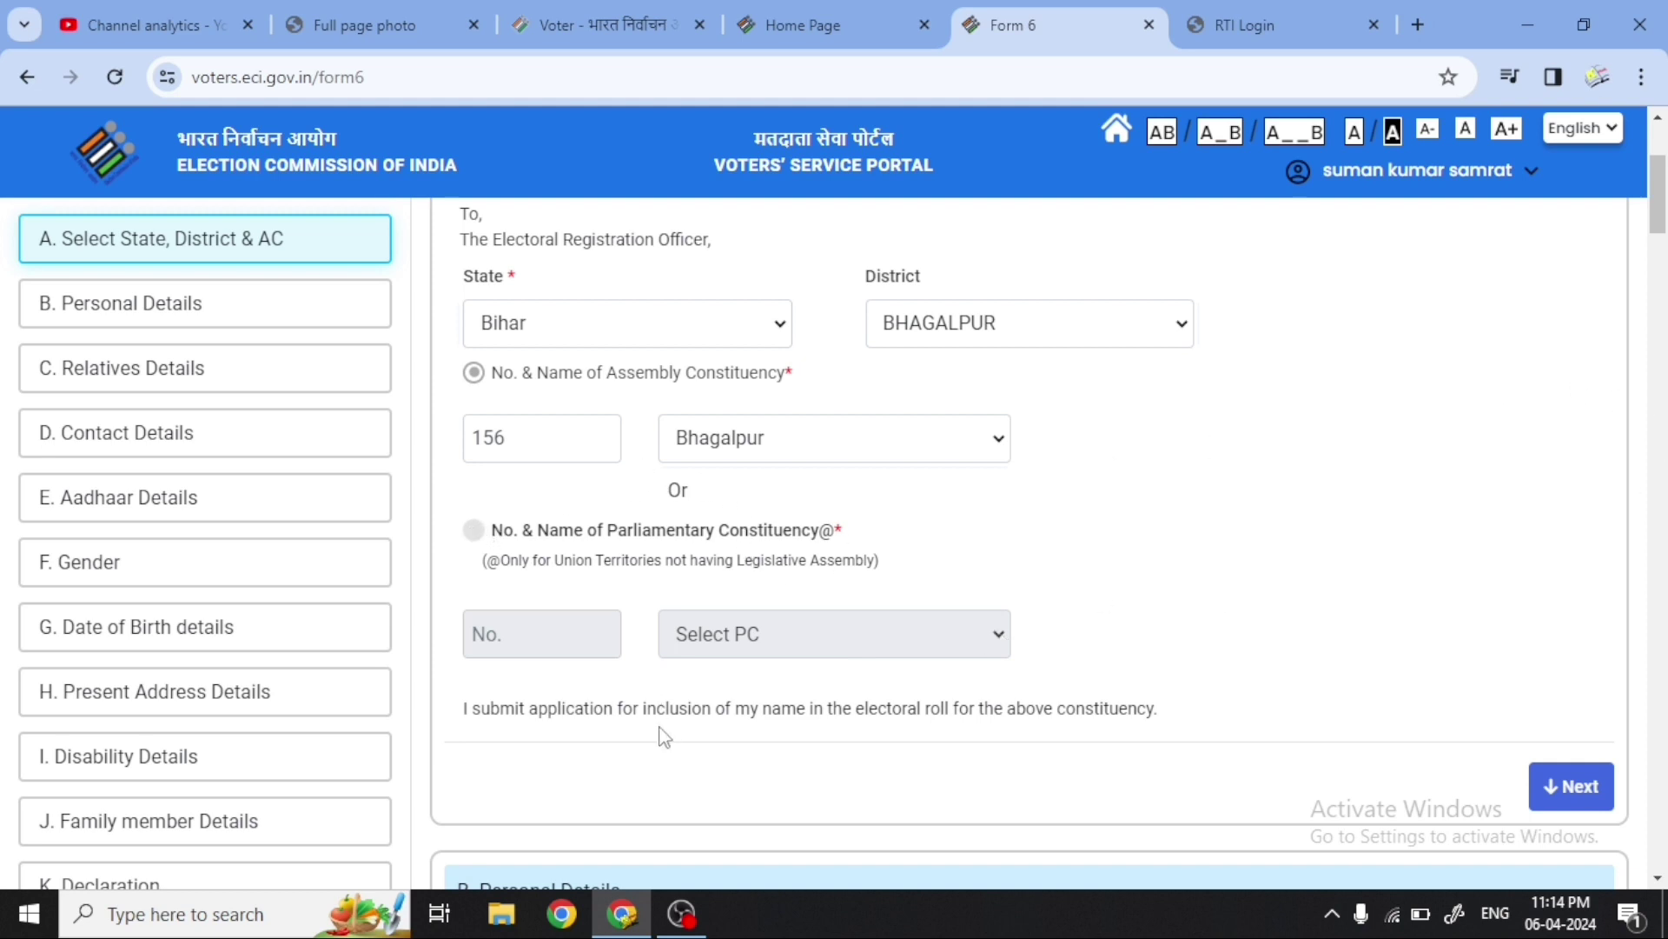
drag(1661, 196, 1665, 232)
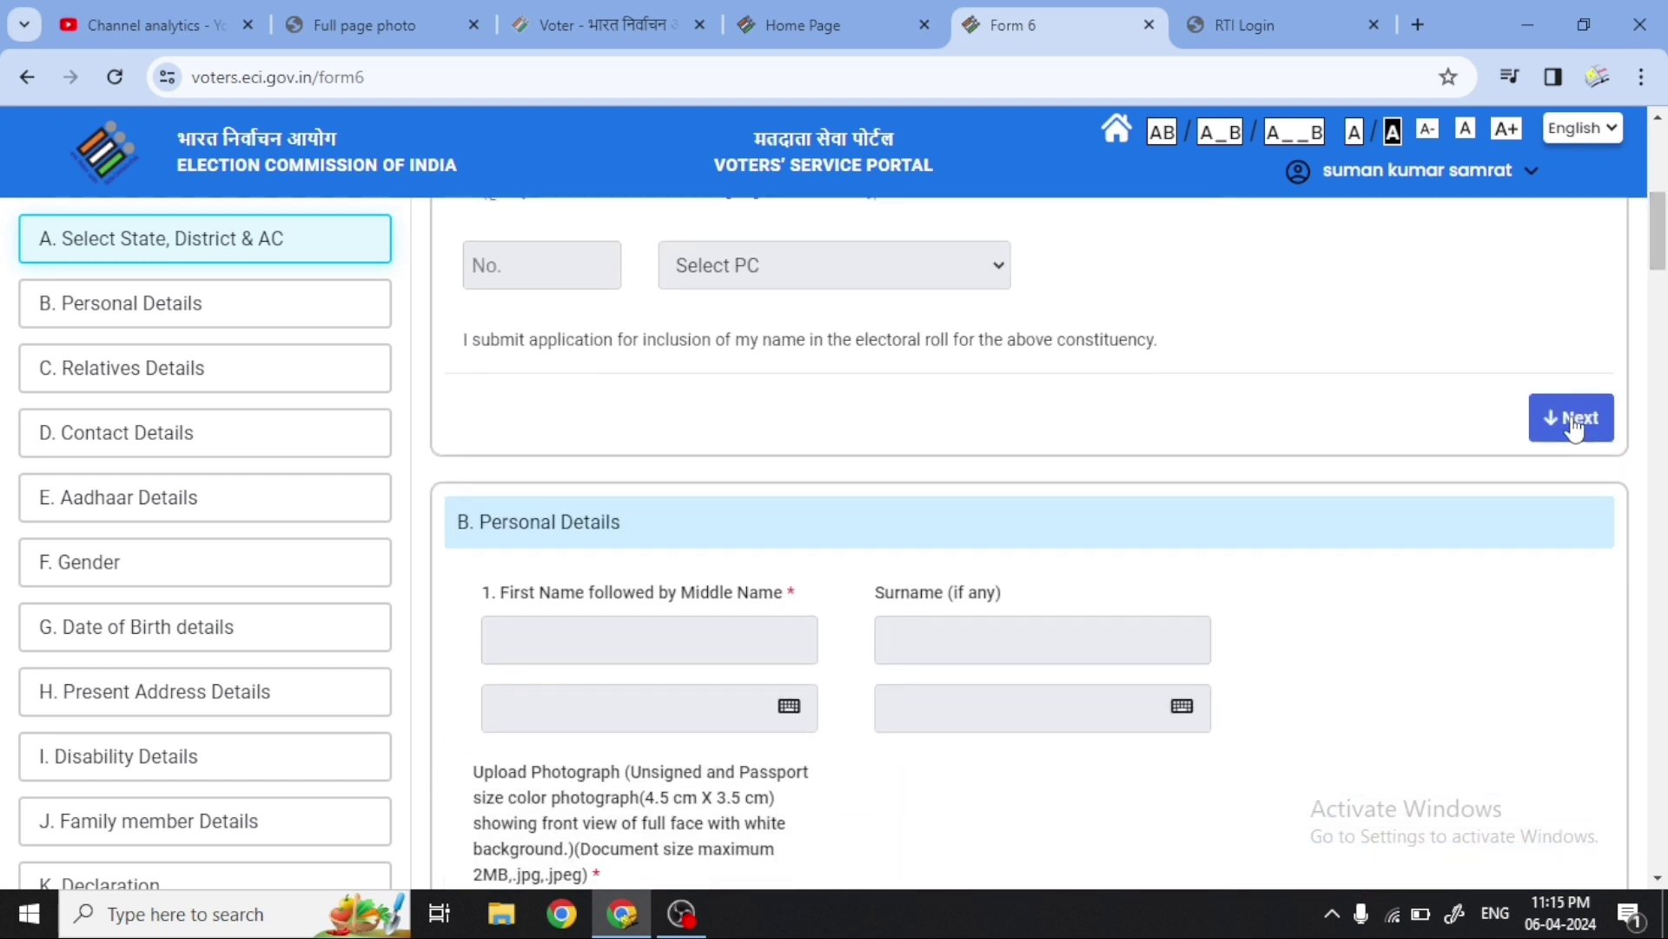
click(1580, 422)
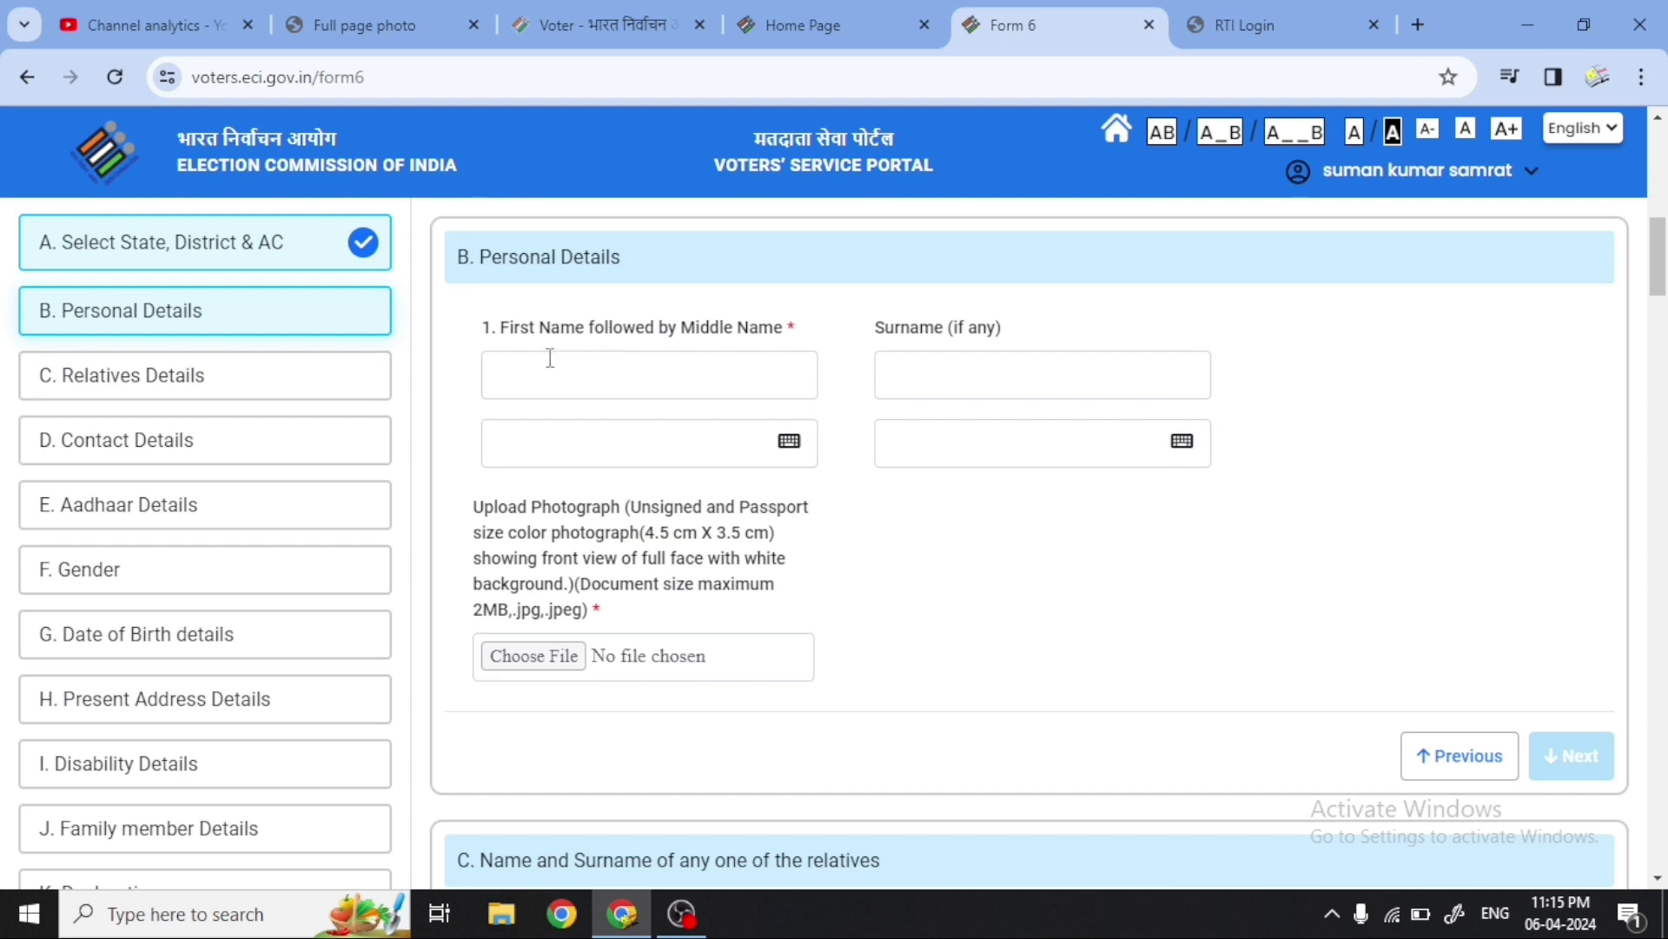
Enter the applicant's first and middle name, correcting a typo, and surname, so the Hindi versions auto-fill
drag(503, 328, 786, 333)
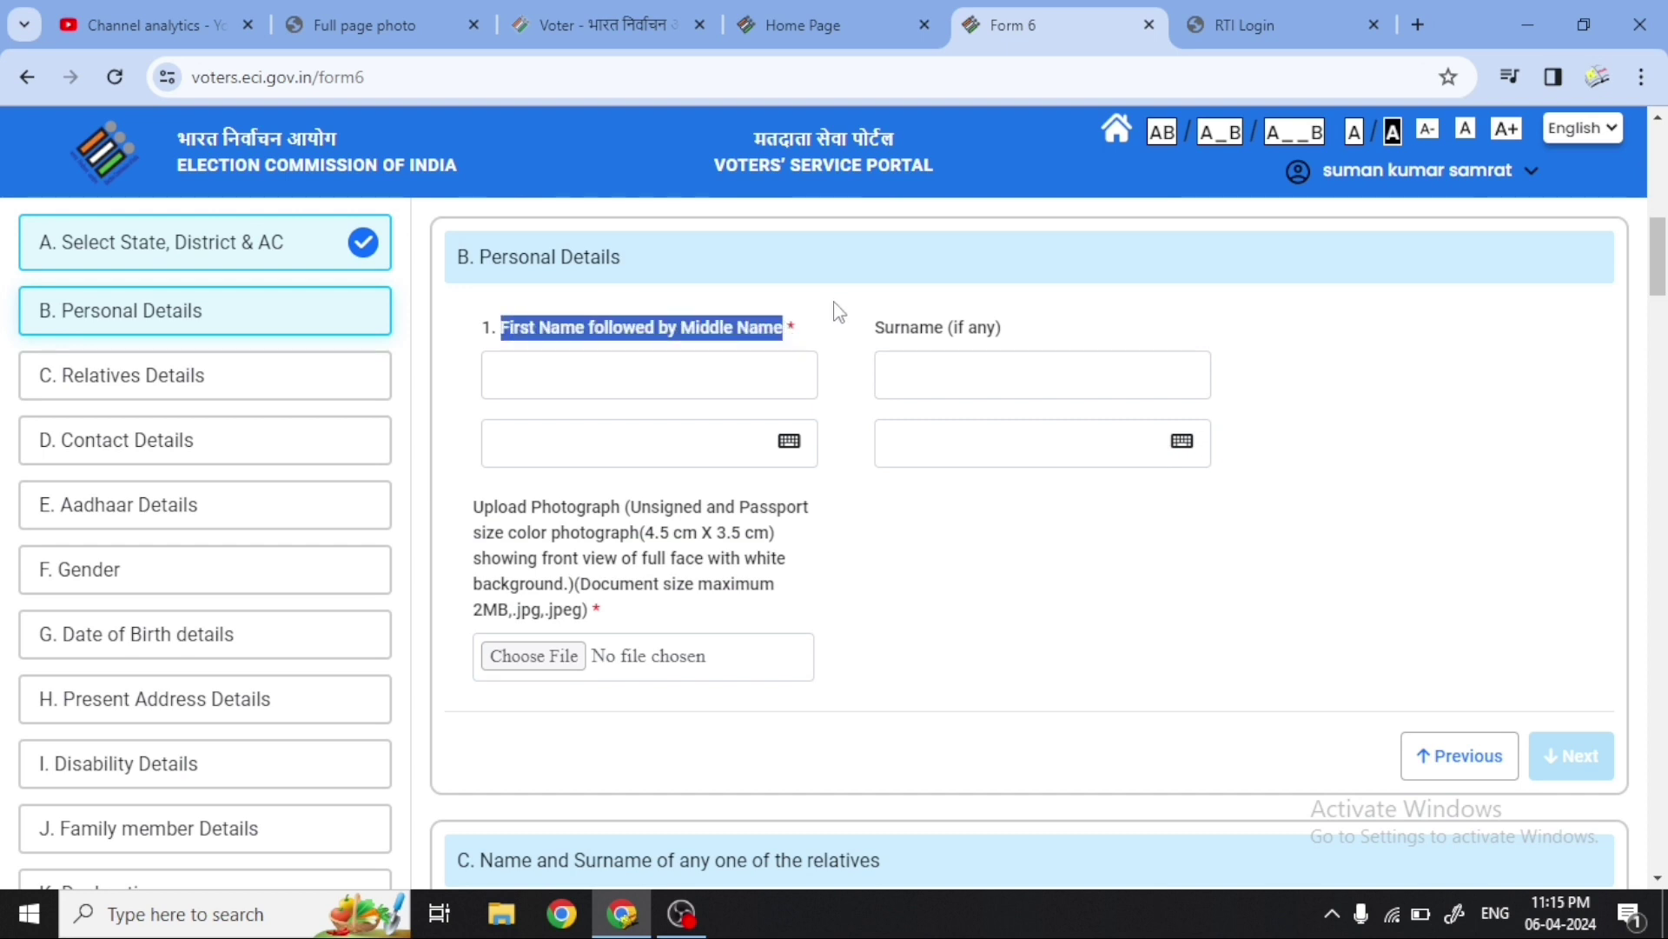
click(806, 330)
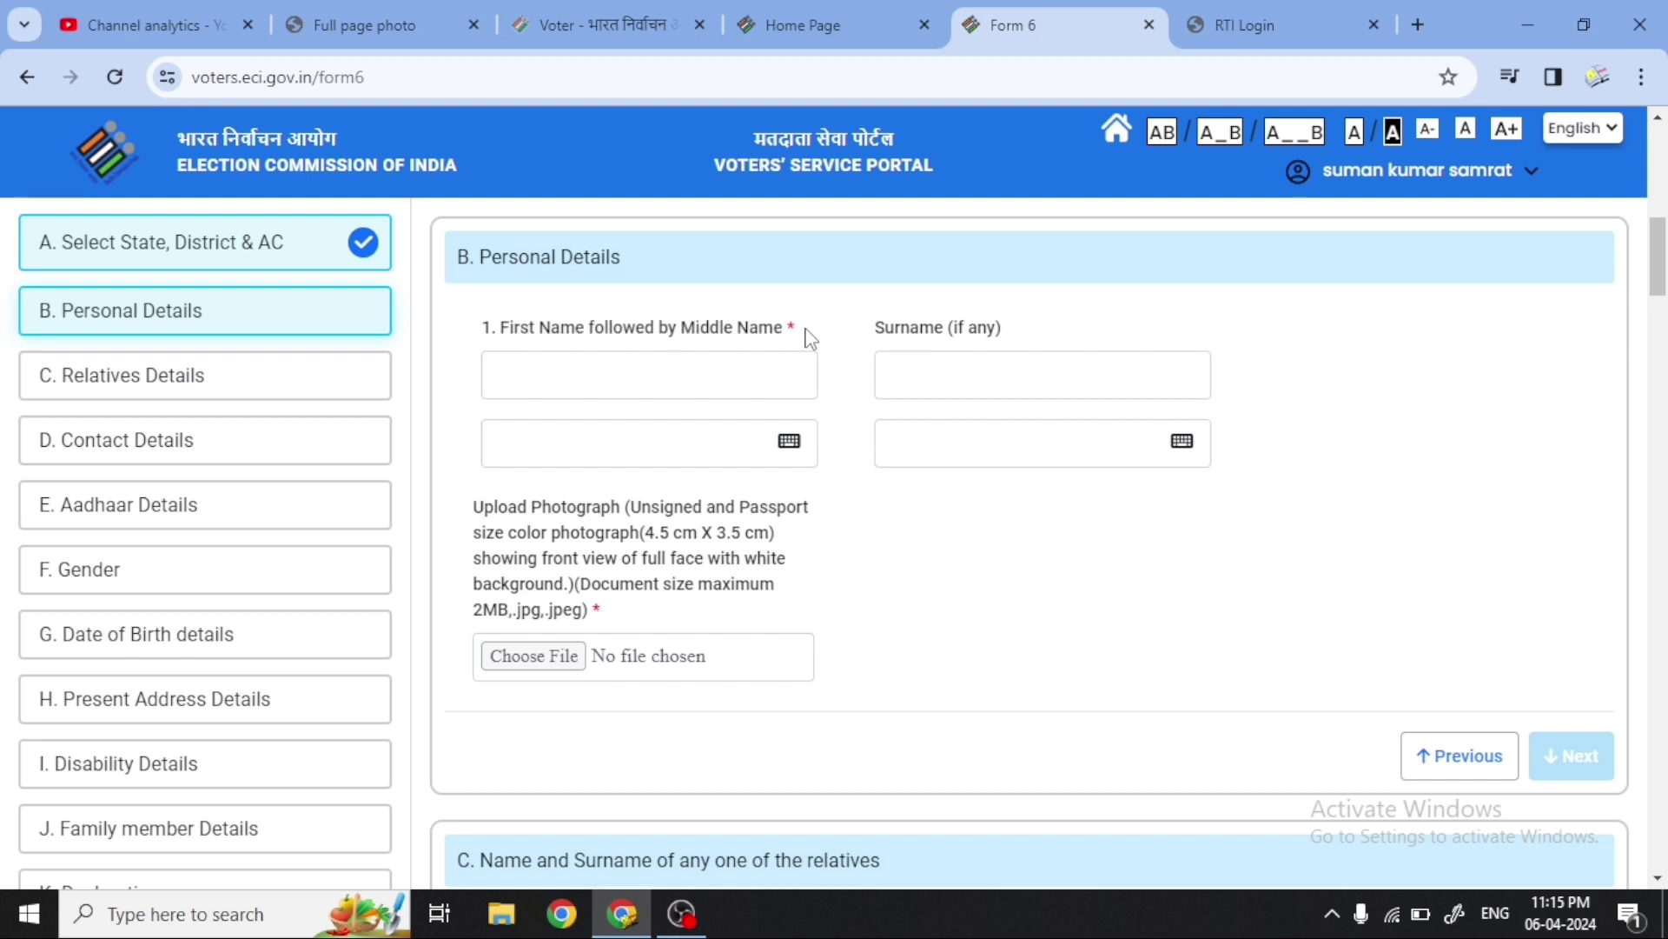
click(601, 376)
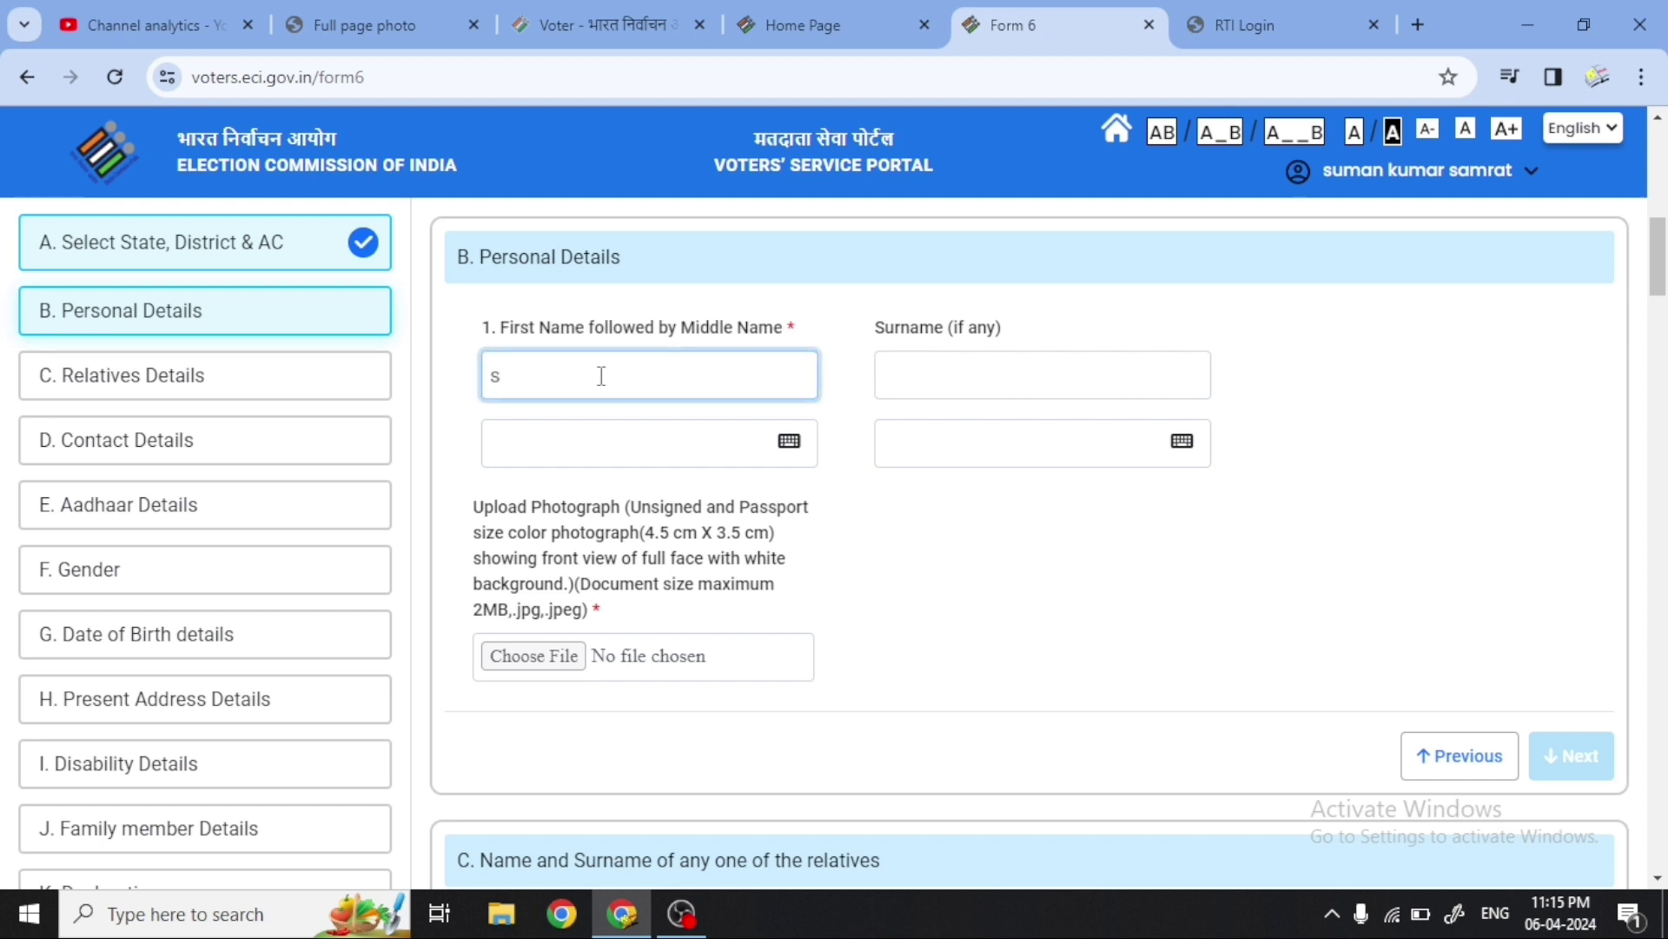
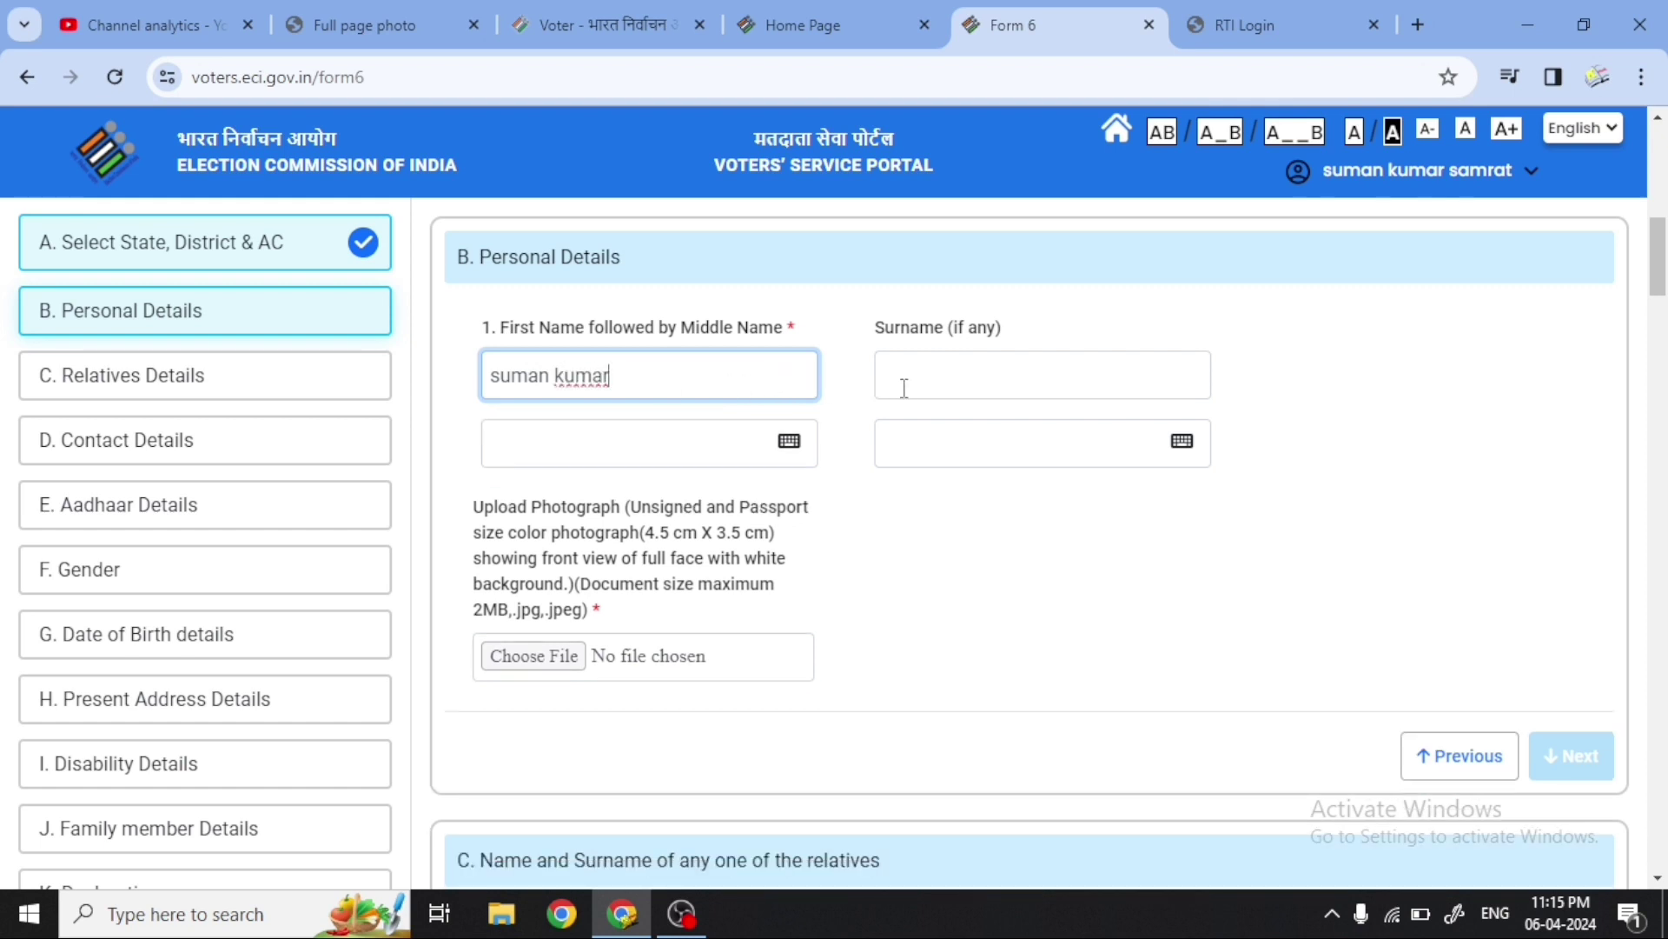
click(905, 388)
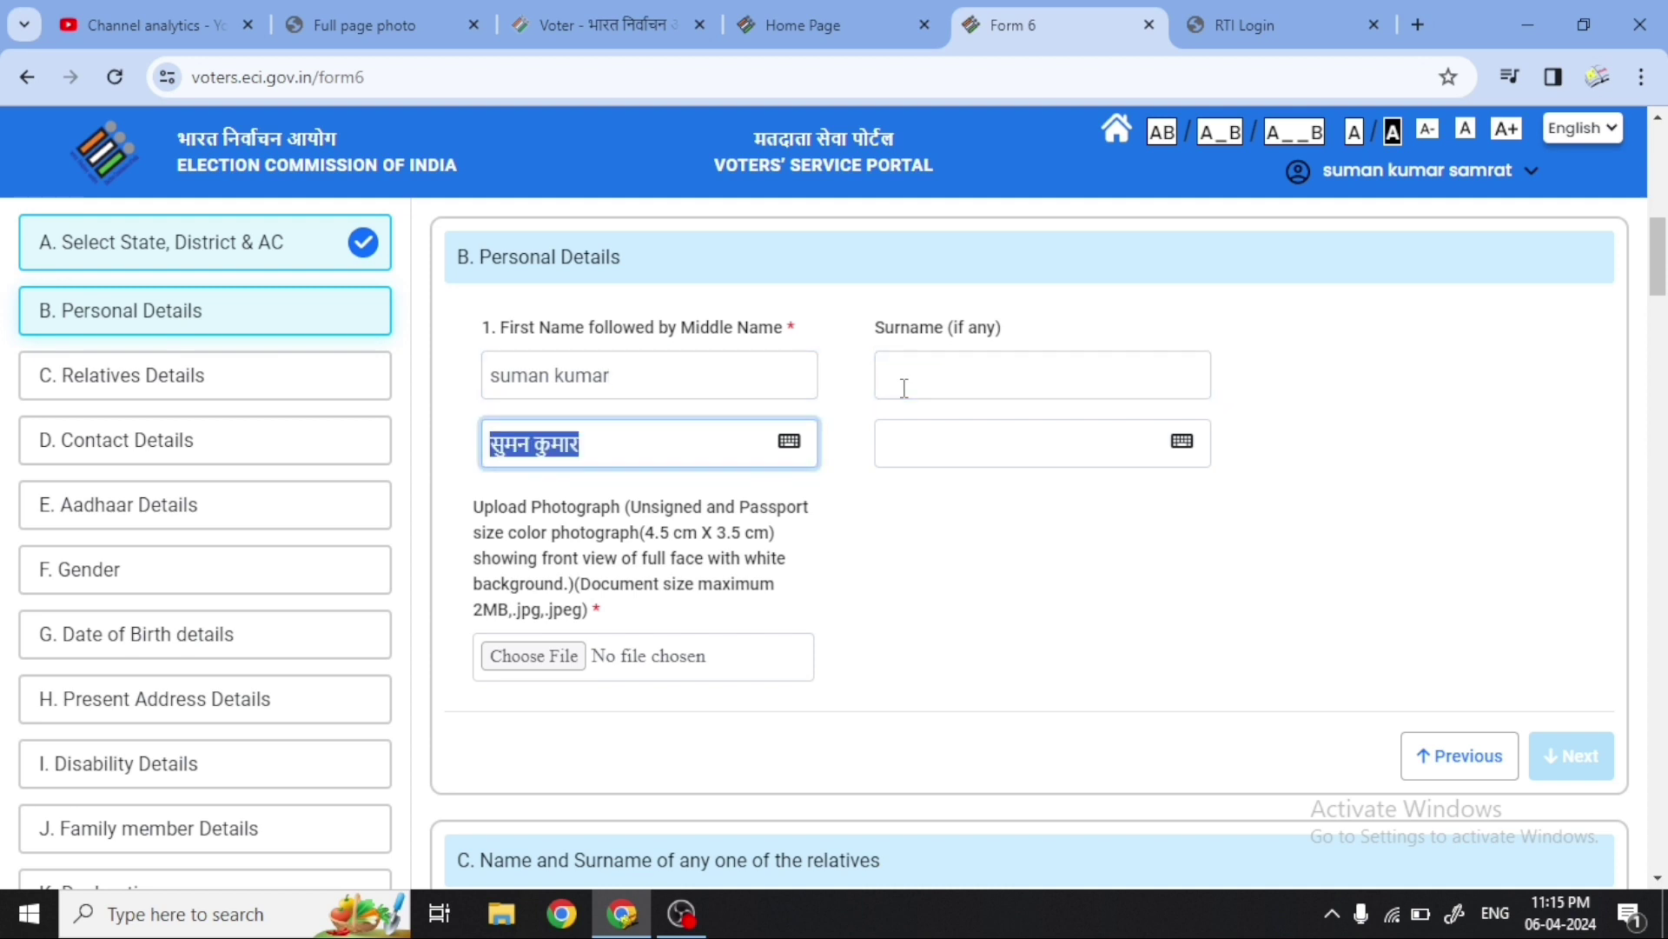
click(921, 386)
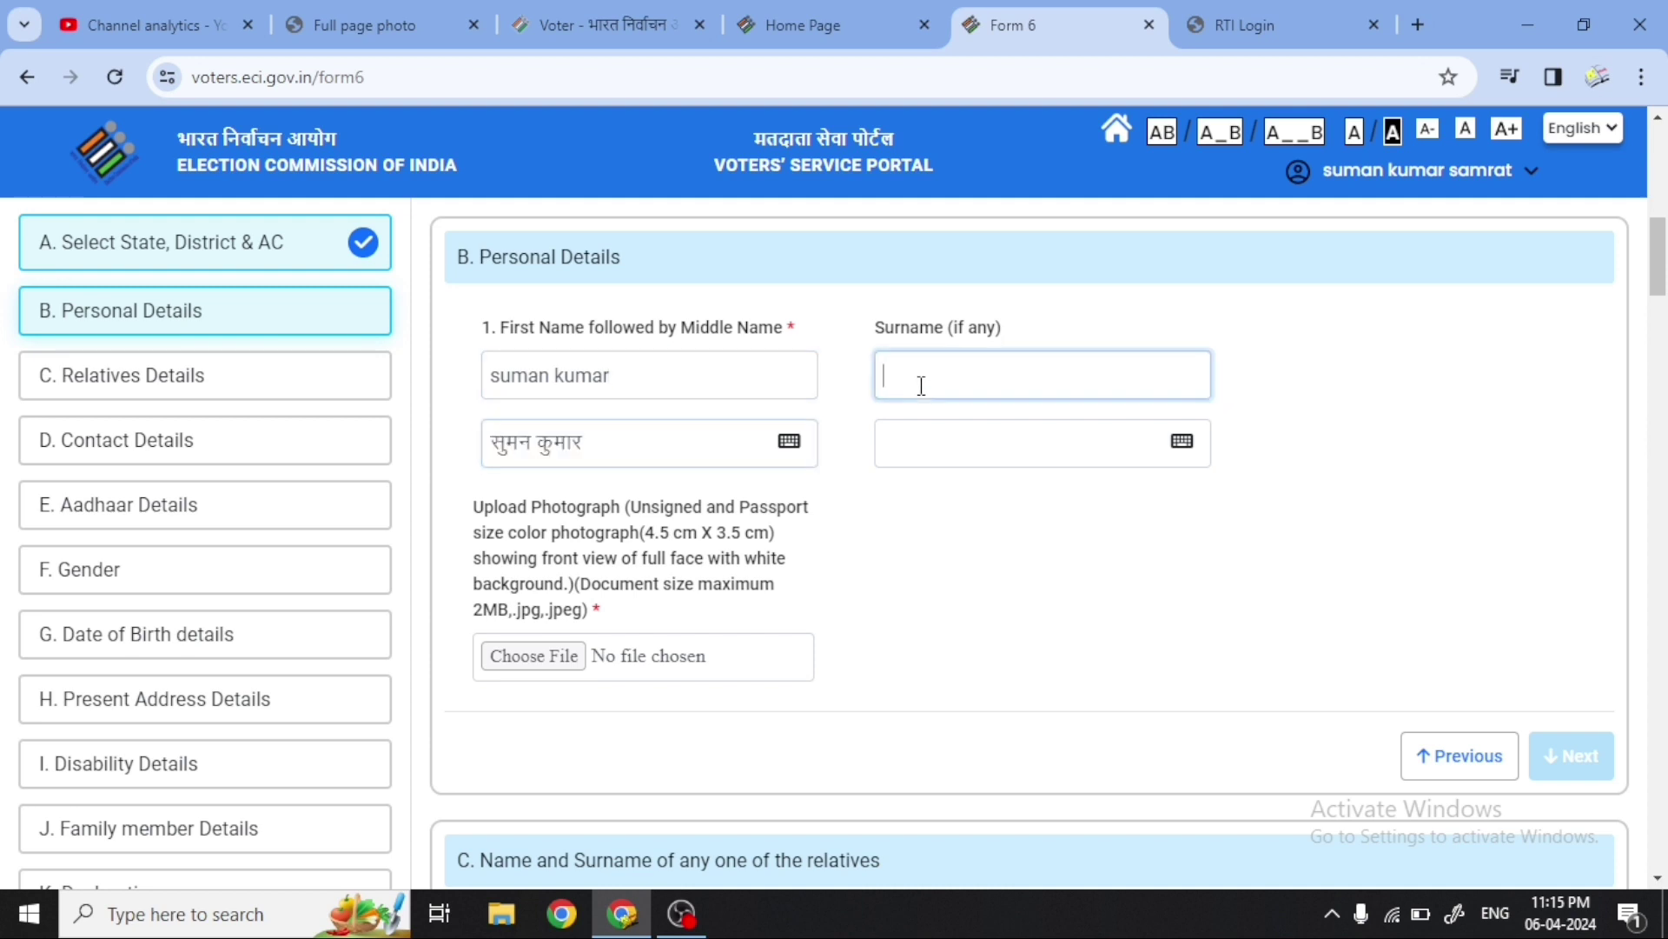
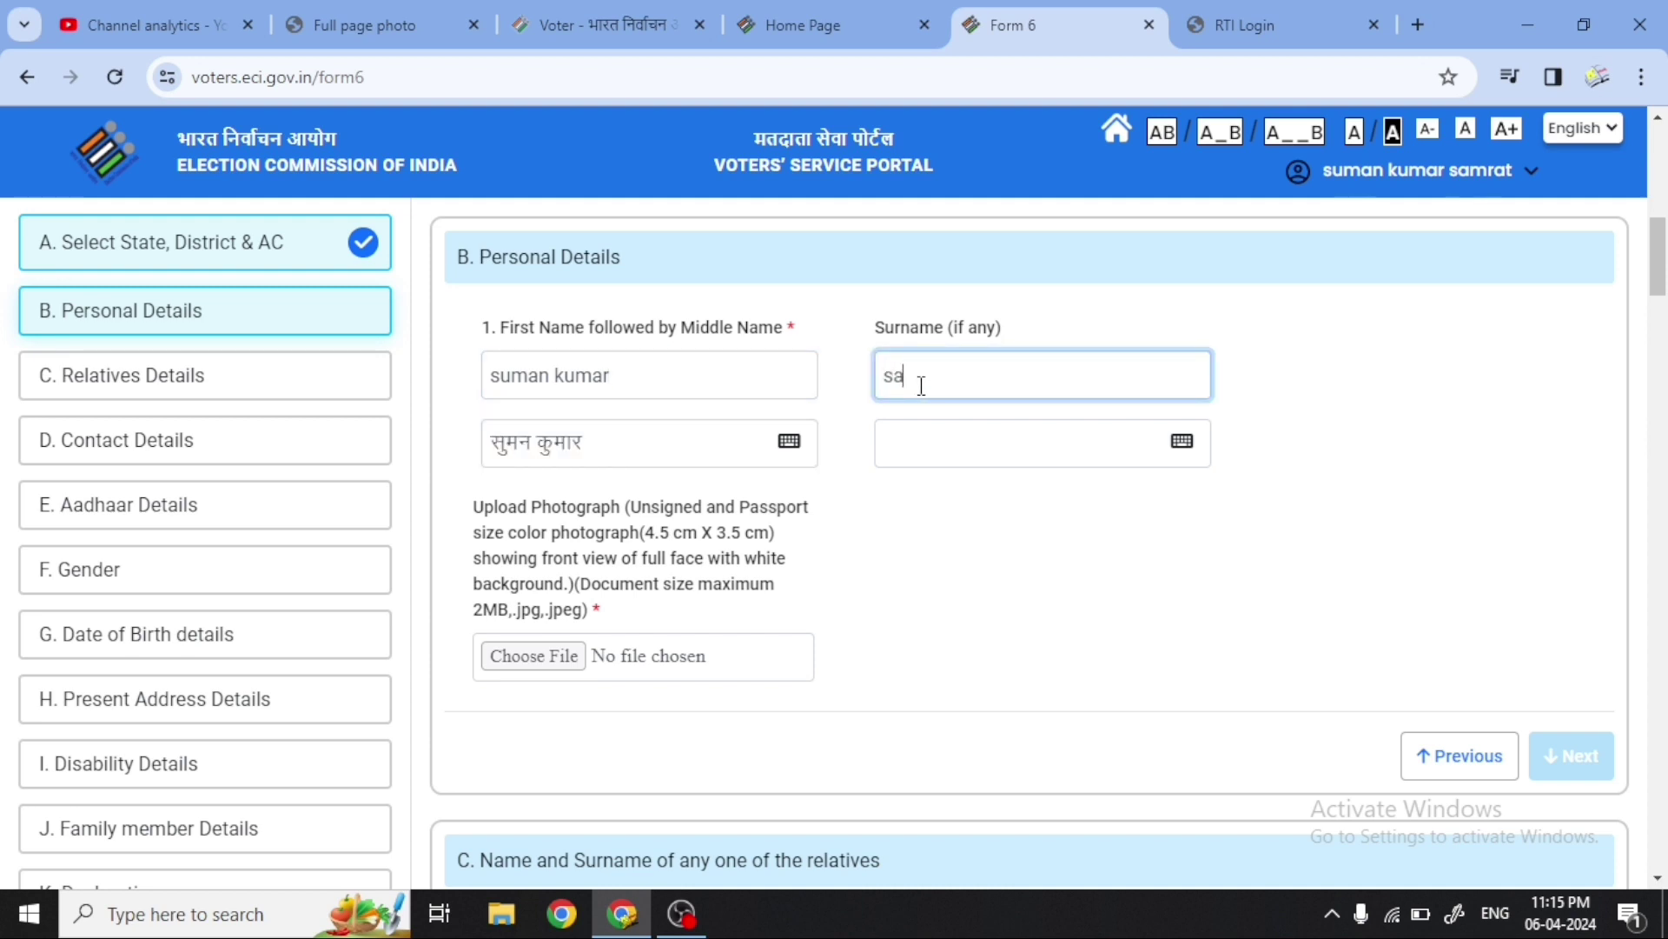
click(947, 441)
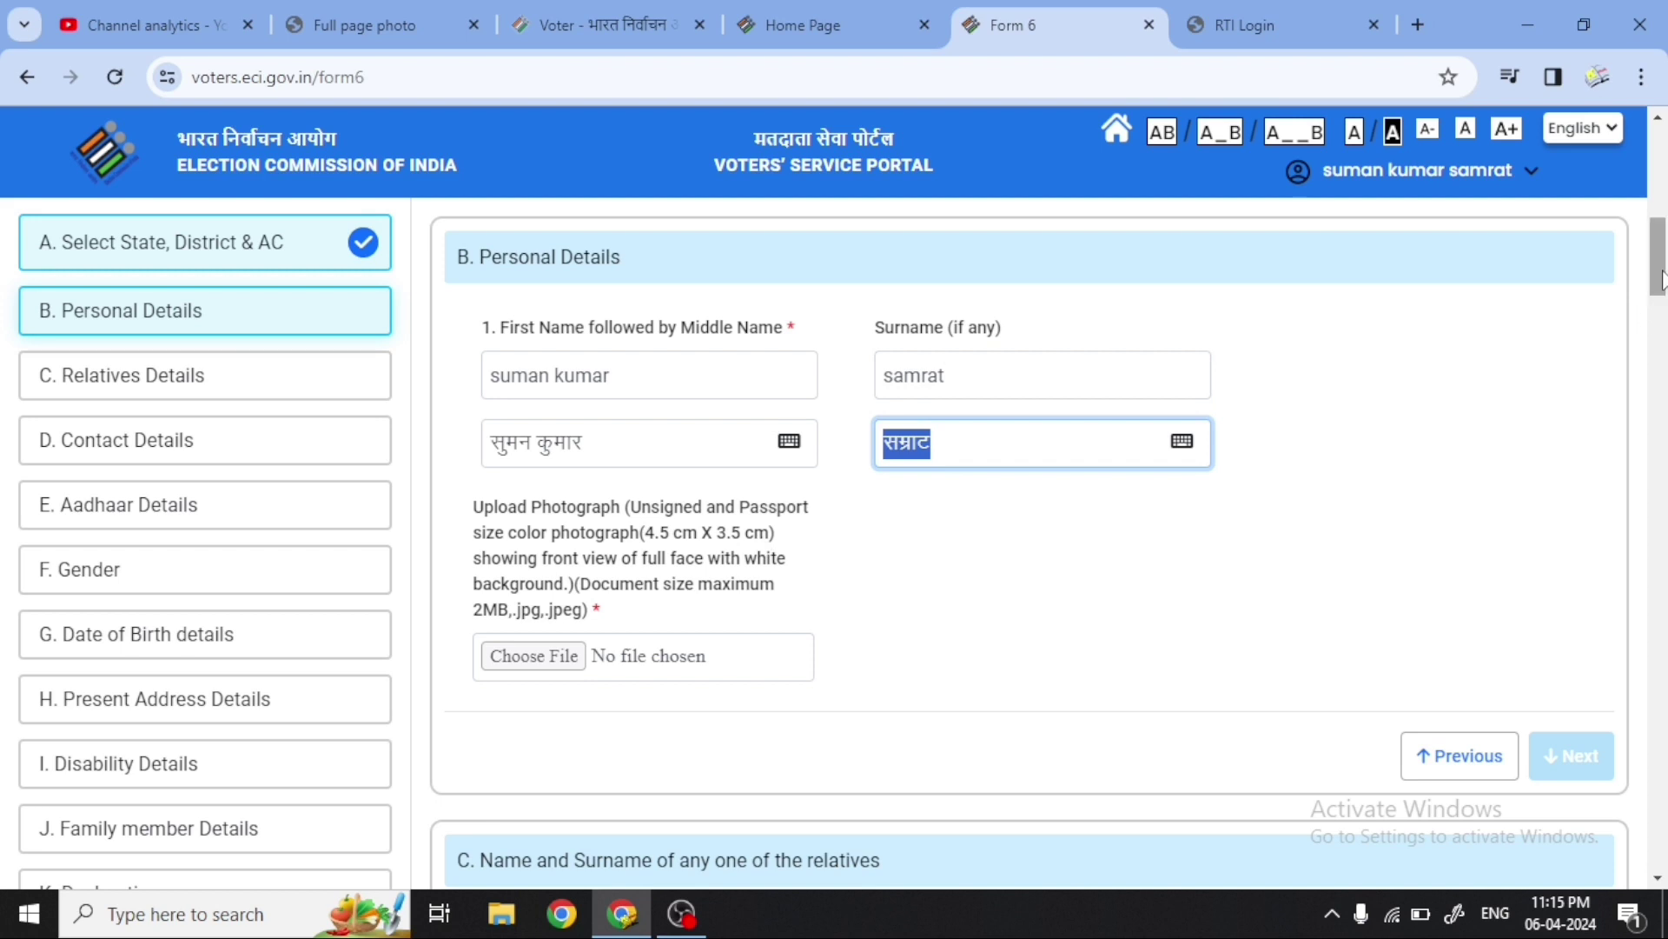
drag(1659, 279, 1665, 306)
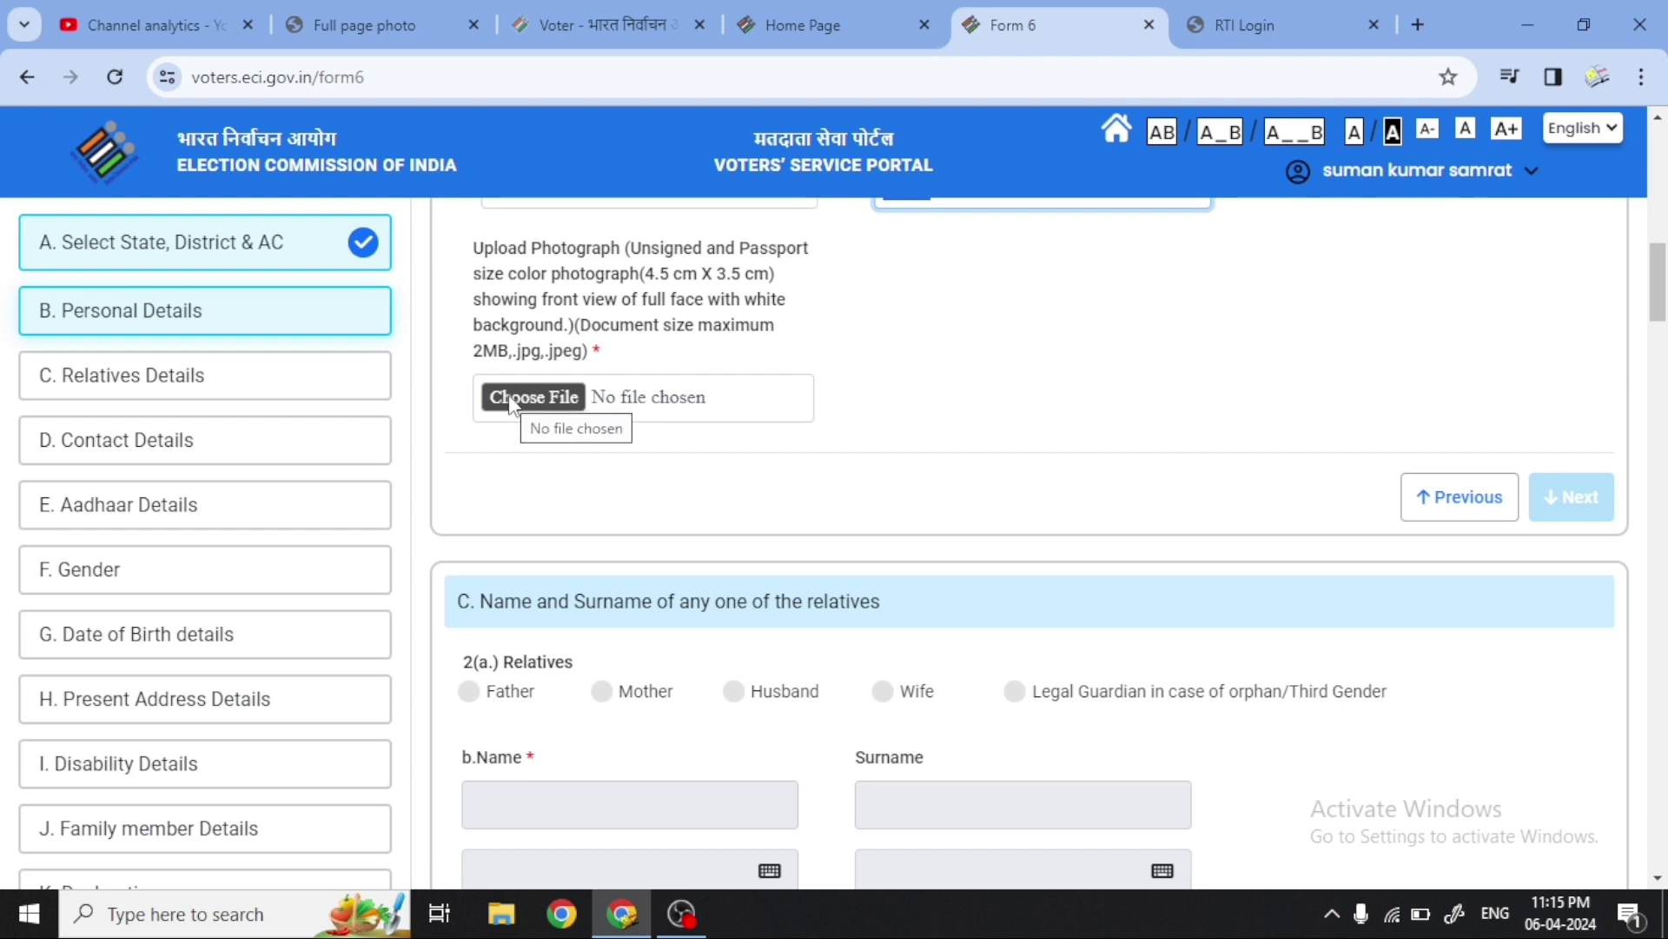
Attach selfie IMG_20230713_005358 (1) from D:\camera\Camera, which the portal rejects as too large
click(512, 403)
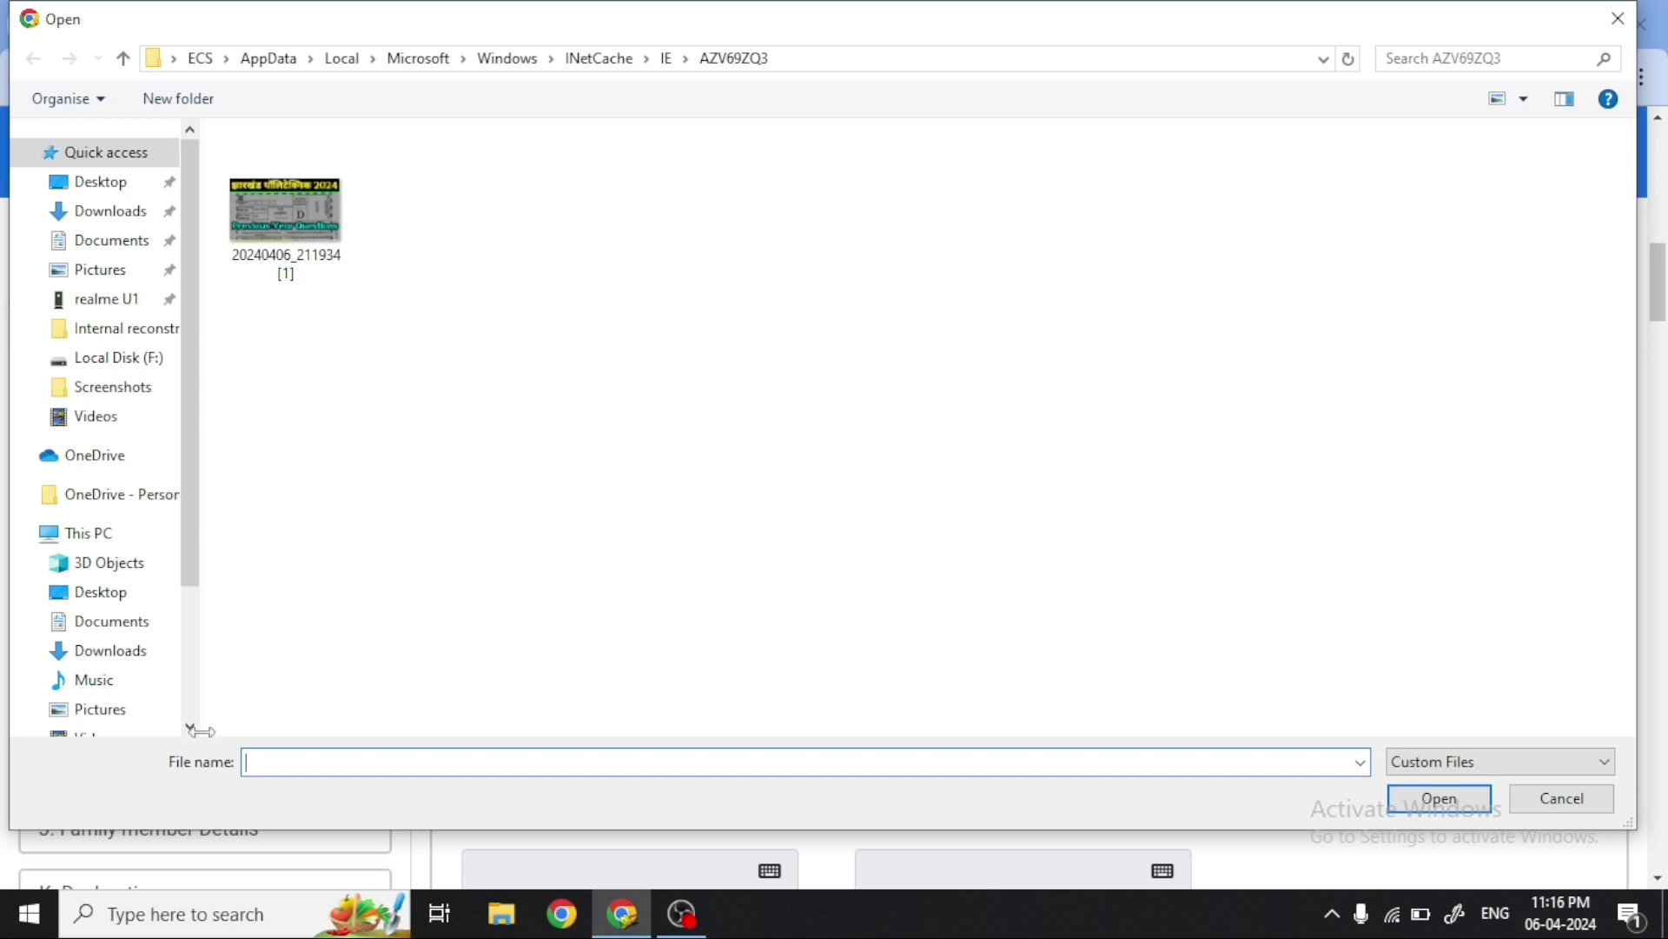
drag(201, 585, 198, 670)
click(165, 699)
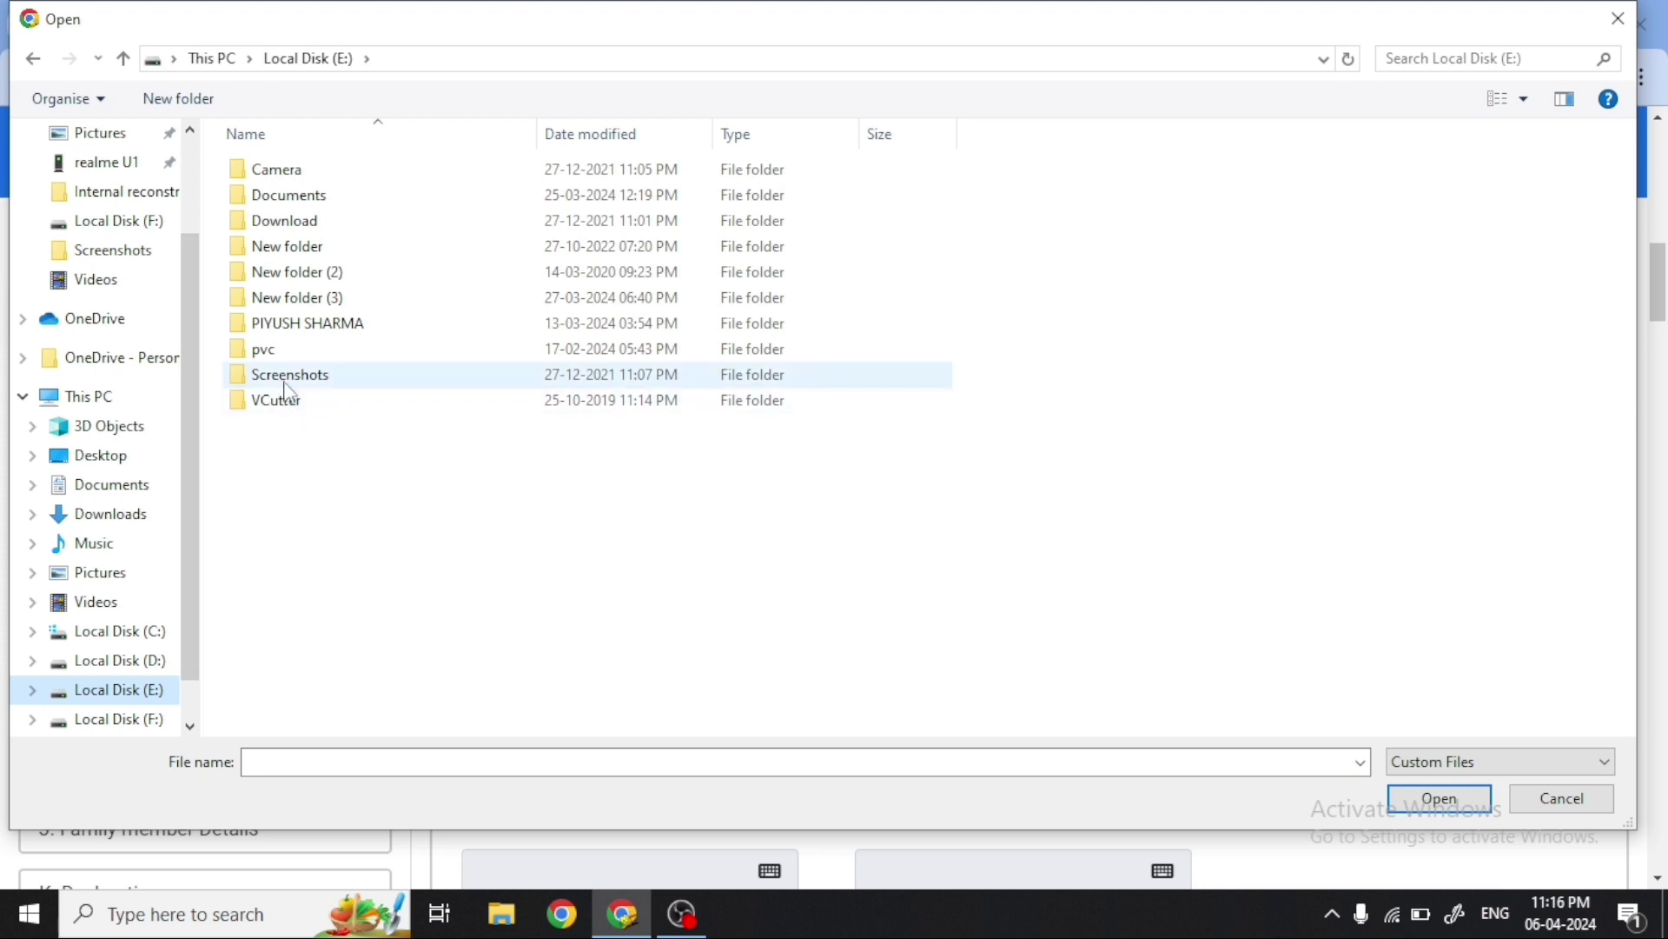
scroll(188, 550, down, 1)
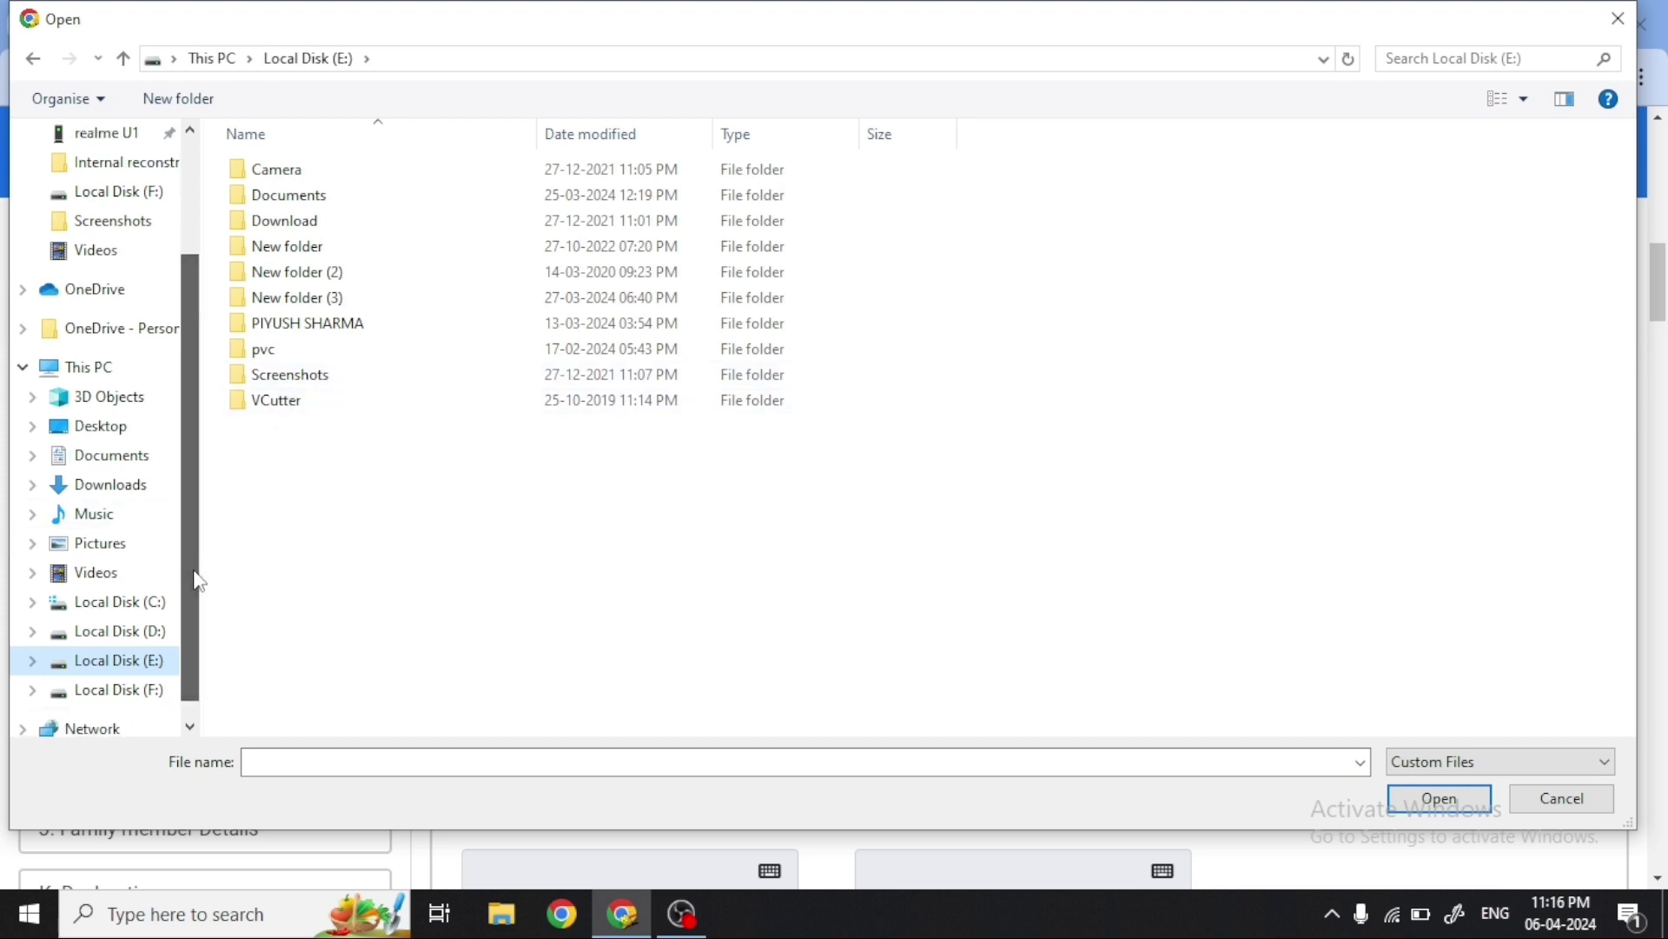
click(133, 639)
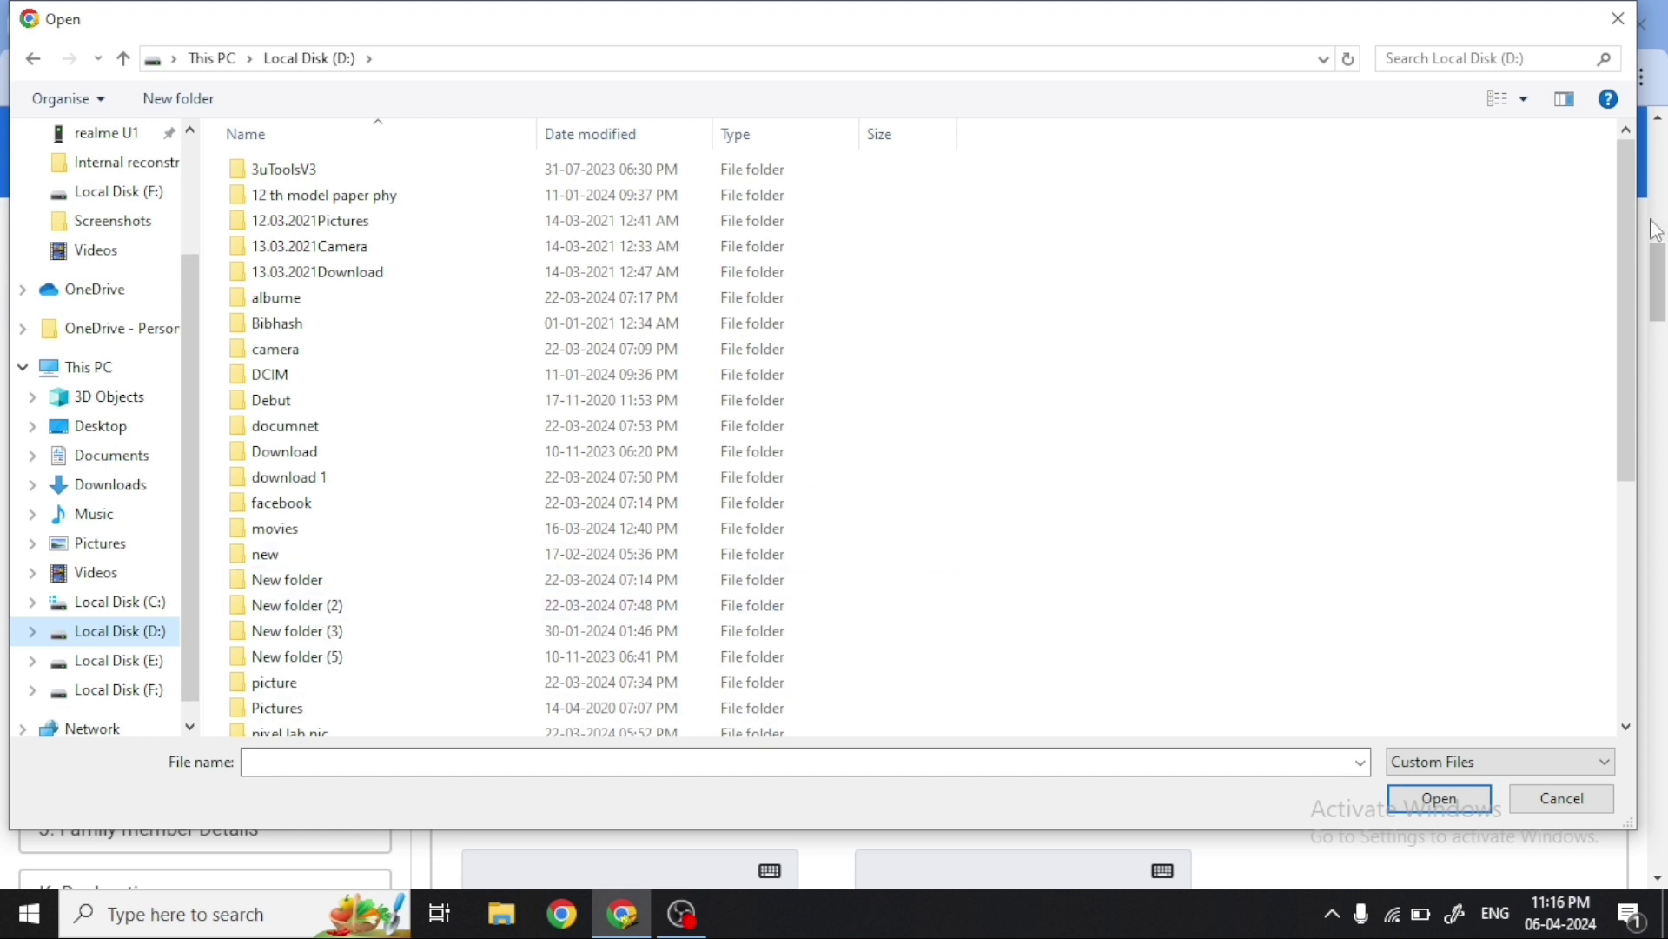
mouse_move(1629, 228)
mouse_down()
mouse_move(1642, 454)
mouse_move(1618, 226)
mouse_up()
double_click(279, 351)
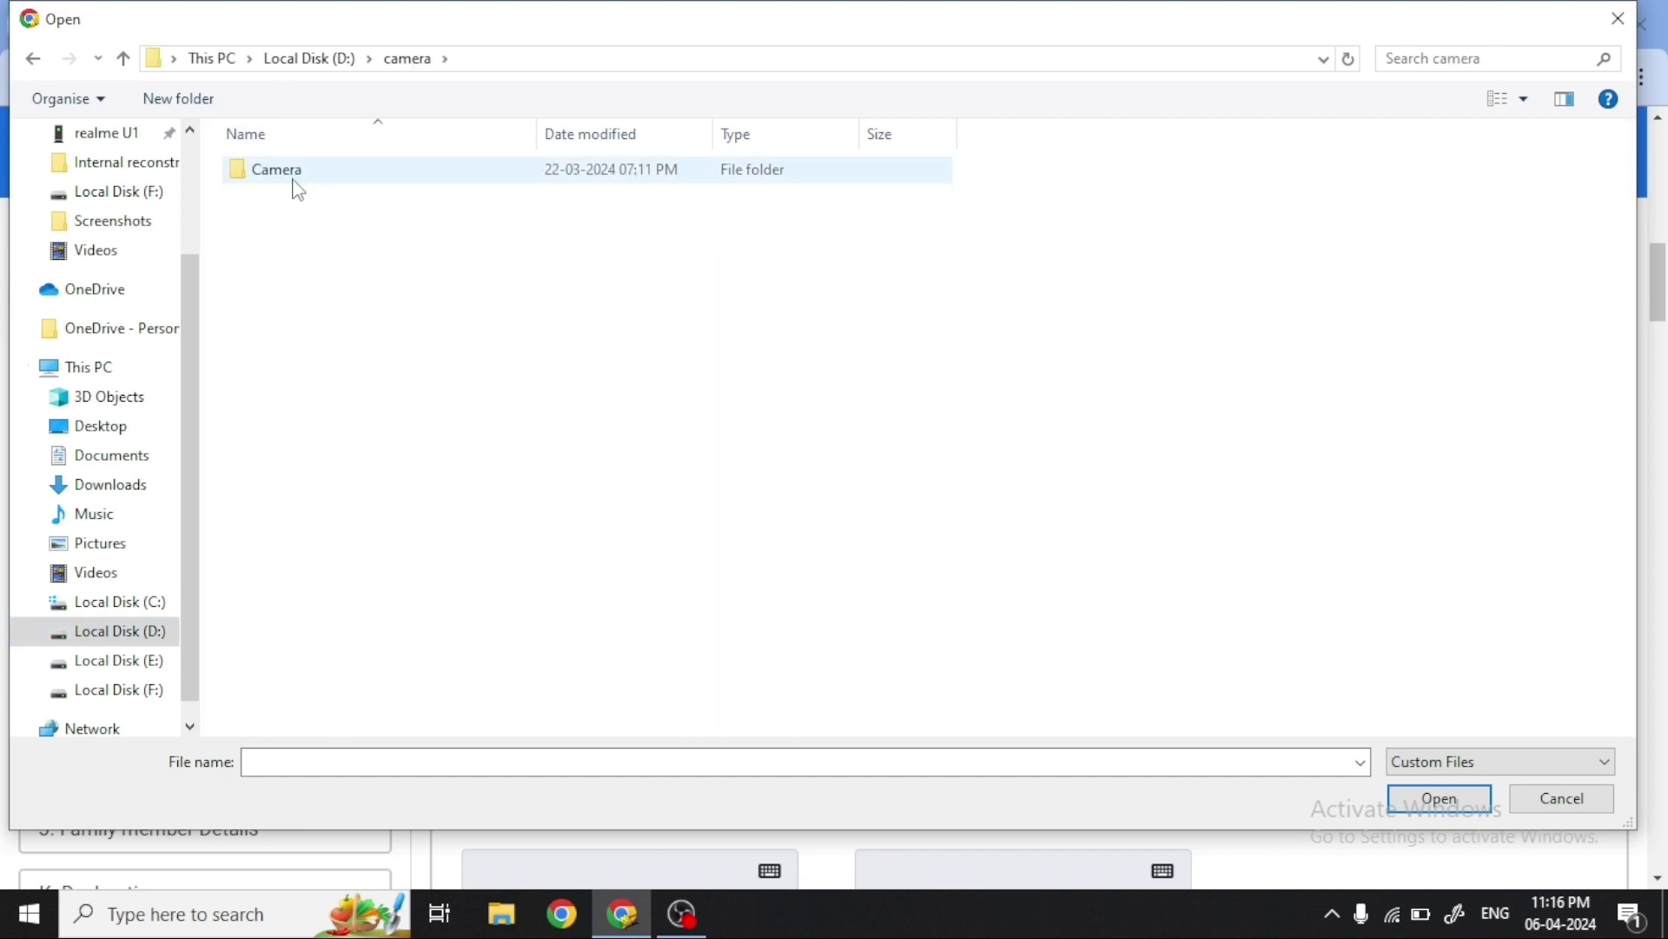
double_click(296, 178)
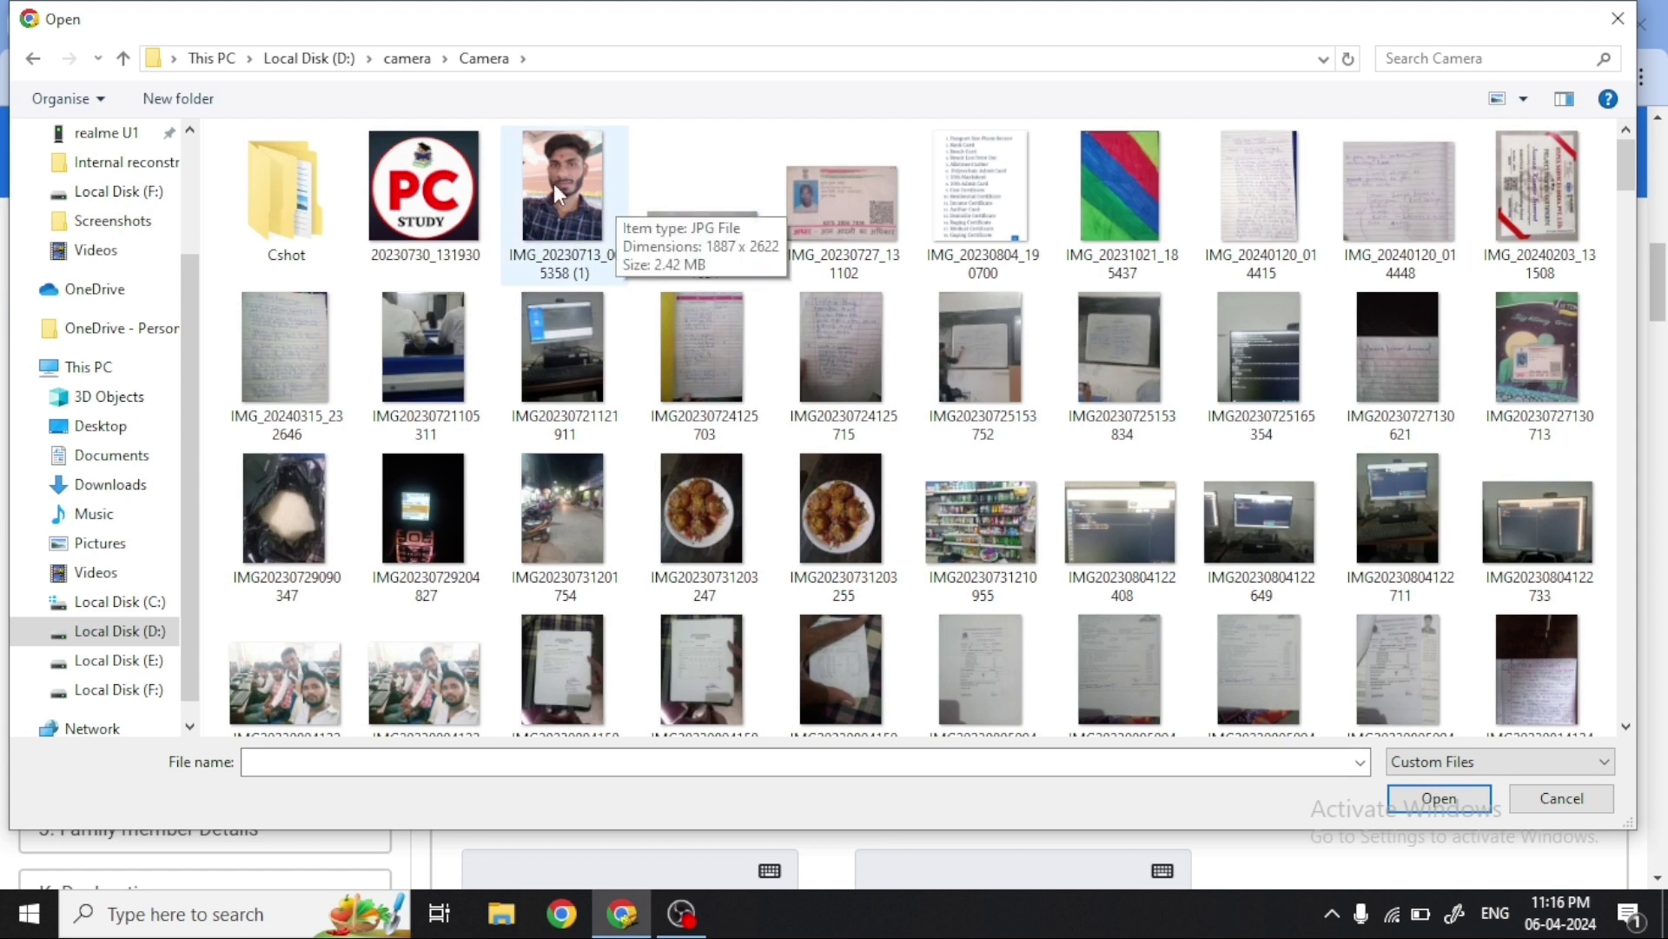
click(559, 195)
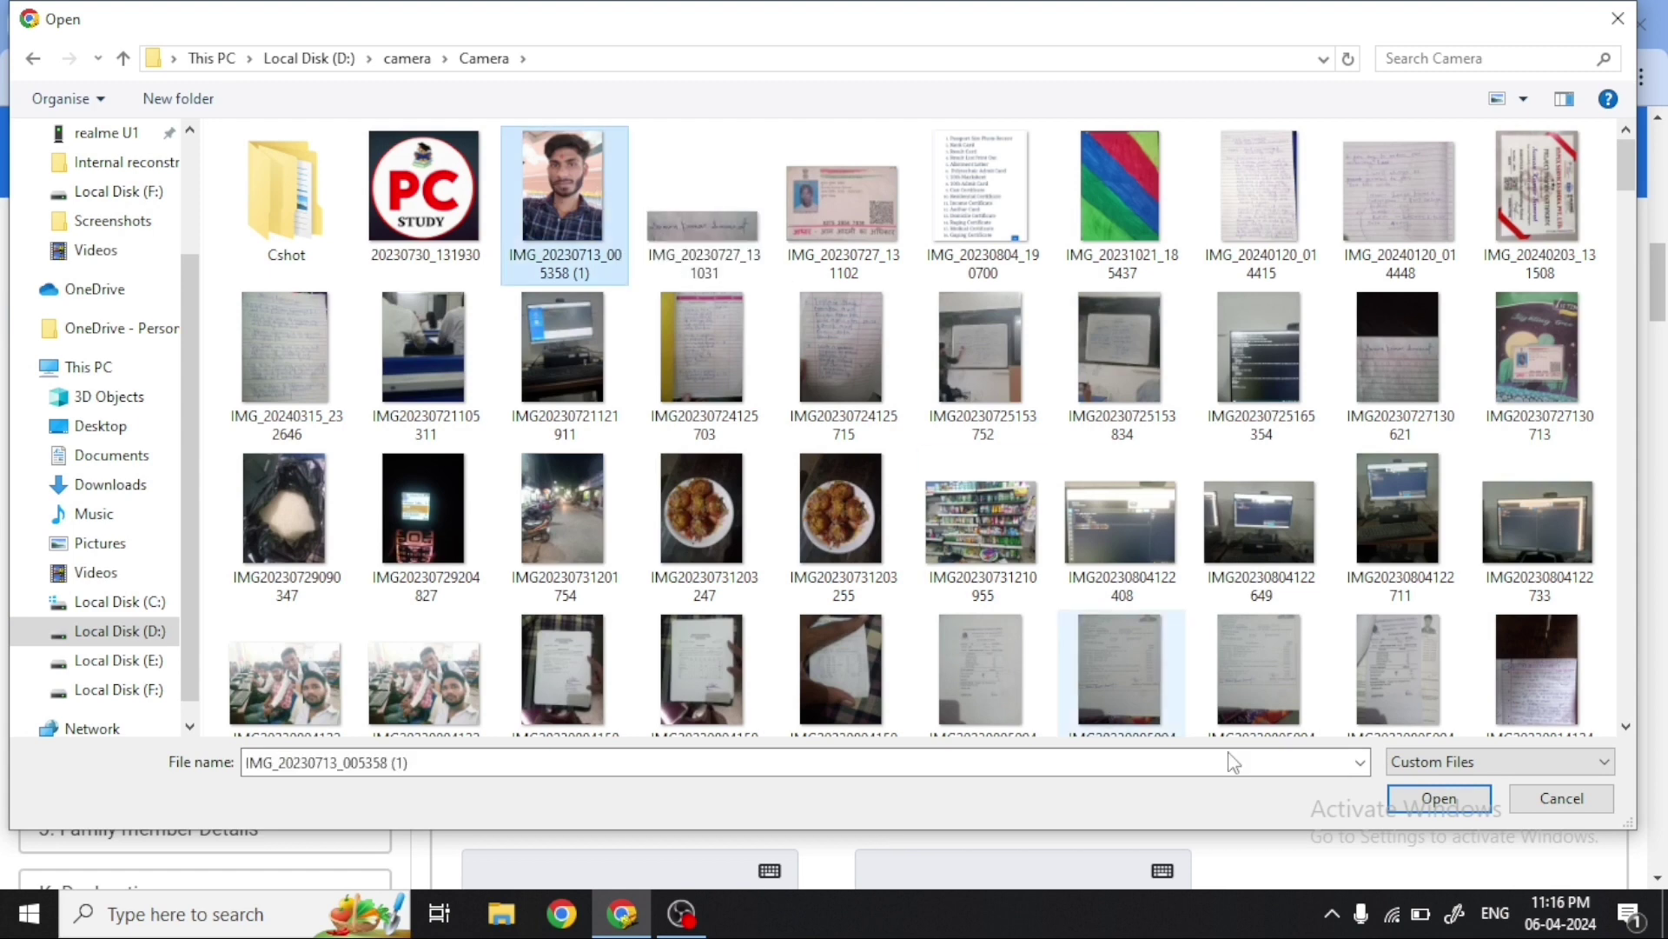
click(1443, 804)
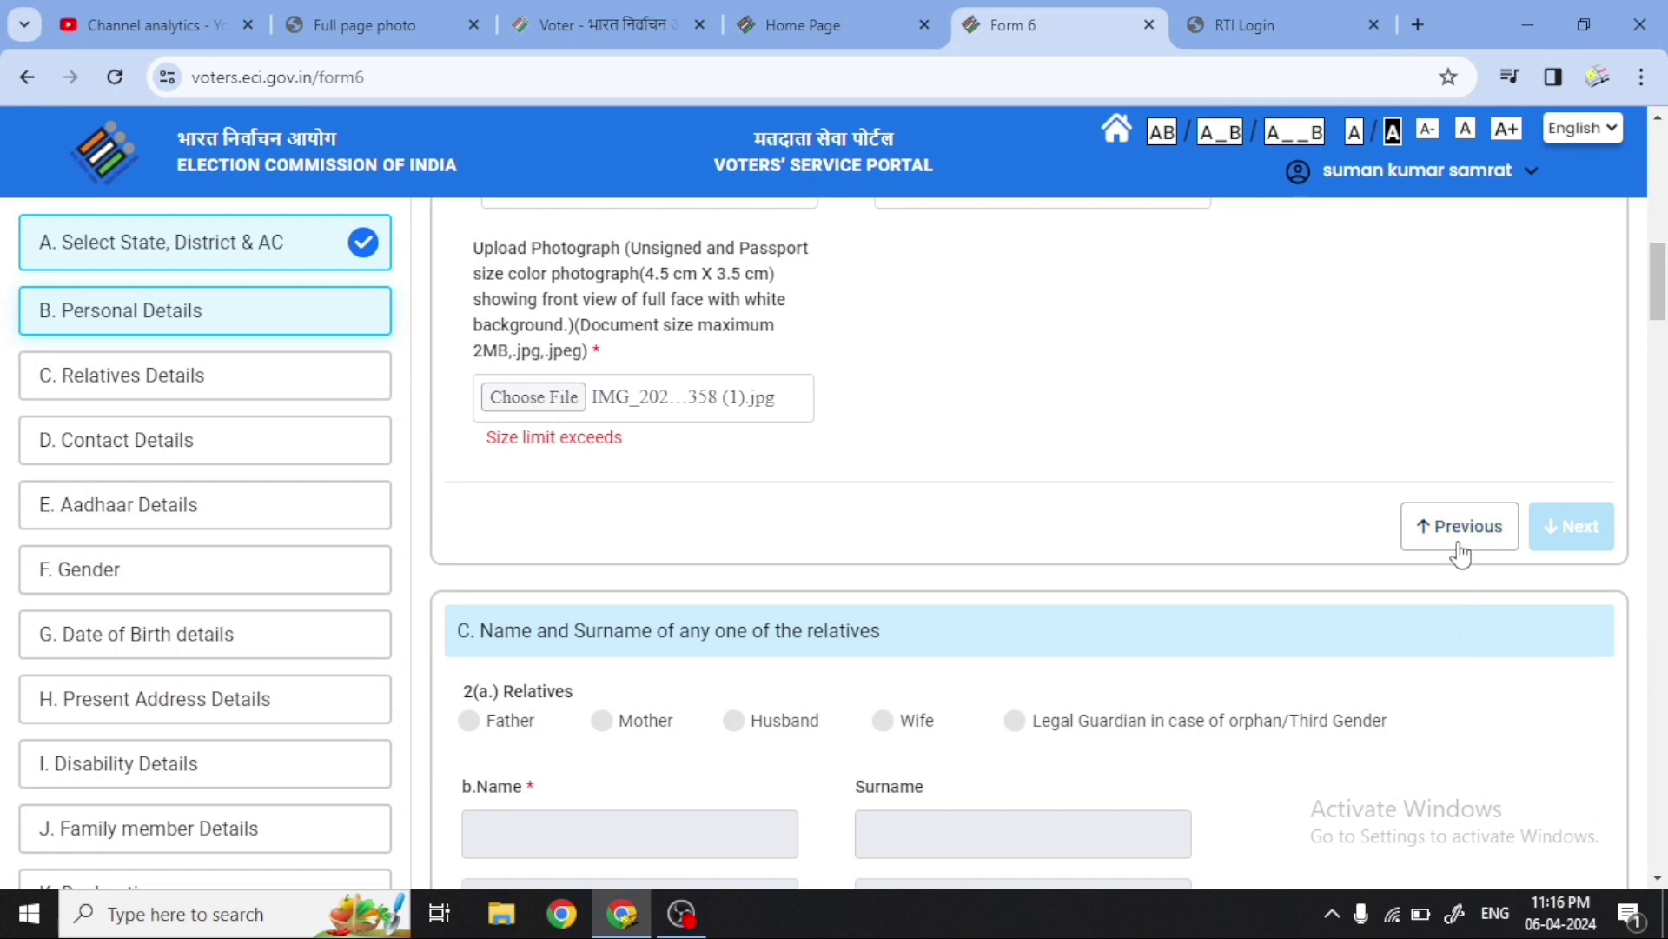
Reopen the photograph file picker and close it without choosing a file
click(535, 397)
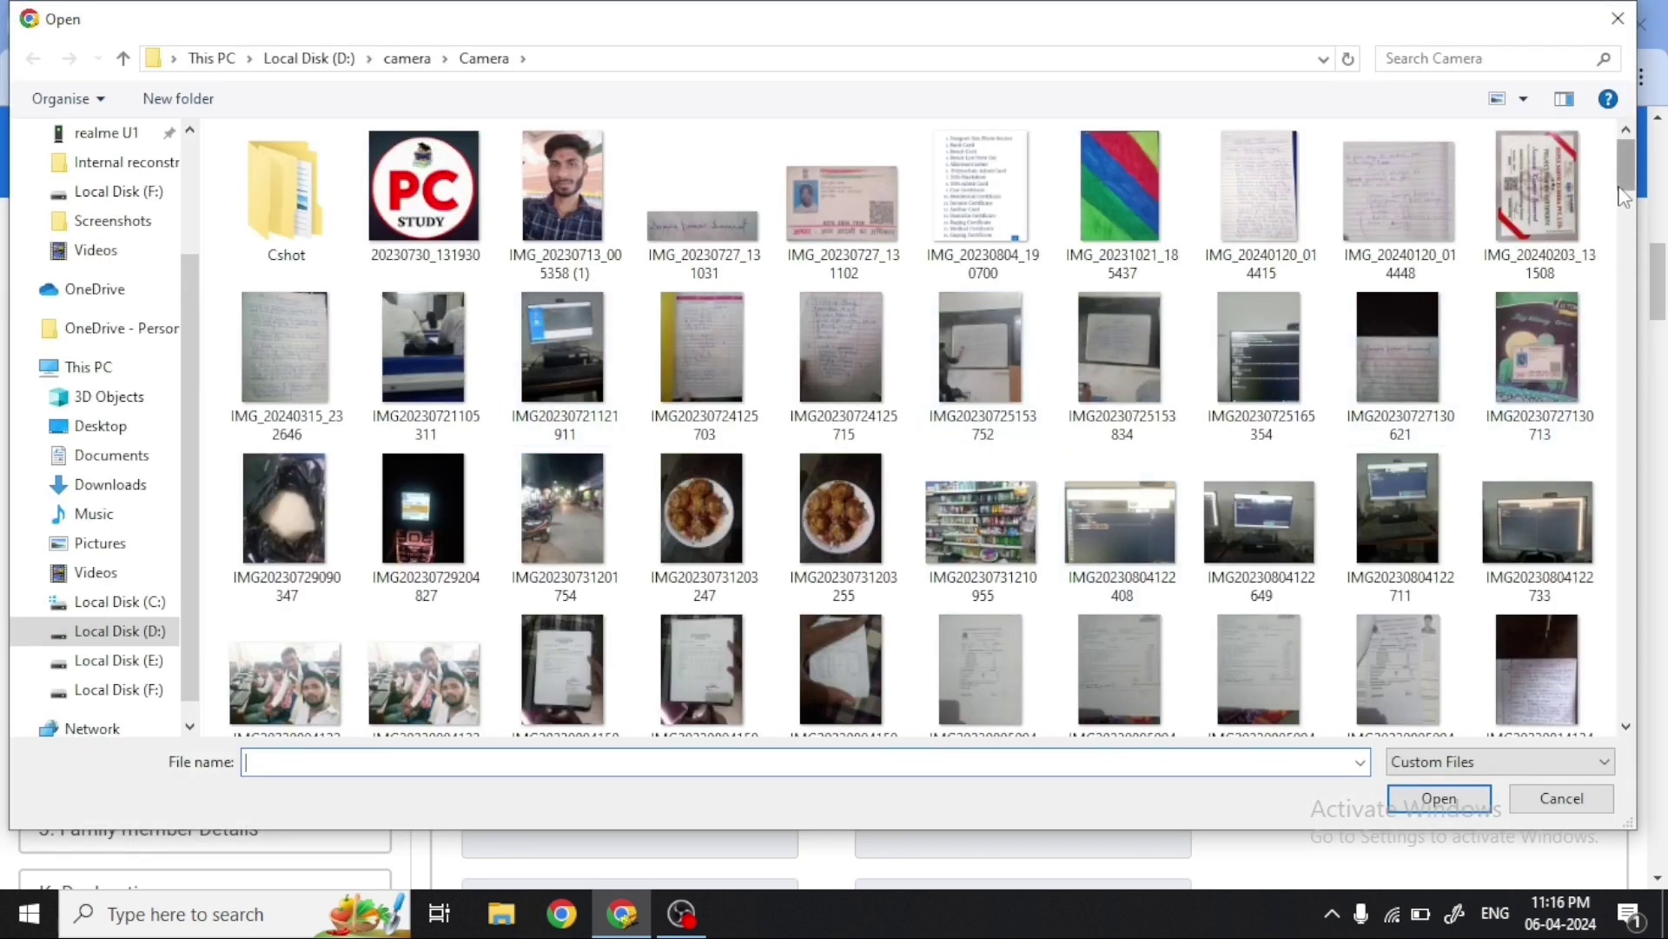
mouse_move(1625, 177)
mouse_down()
mouse_move(1635, 316)
mouse_move(1623, 164)
mouse_up()
click(1620, 21)
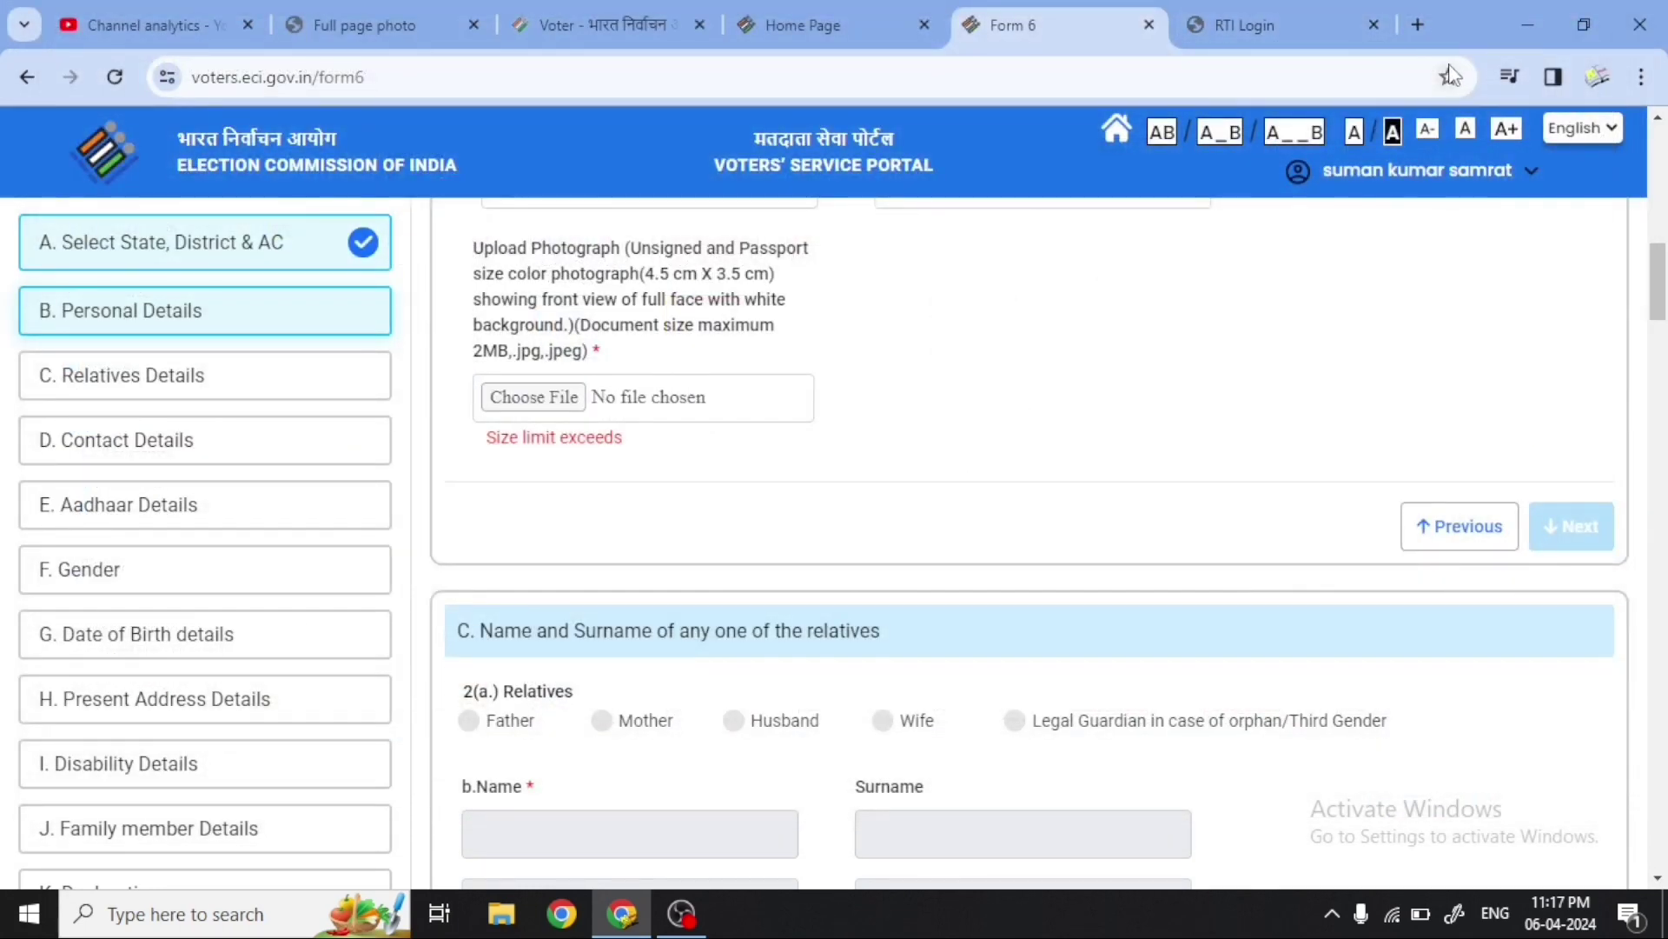
Search Google for 'photo resize' in a new tab and open the Image Resizer site
click(1418, 26)
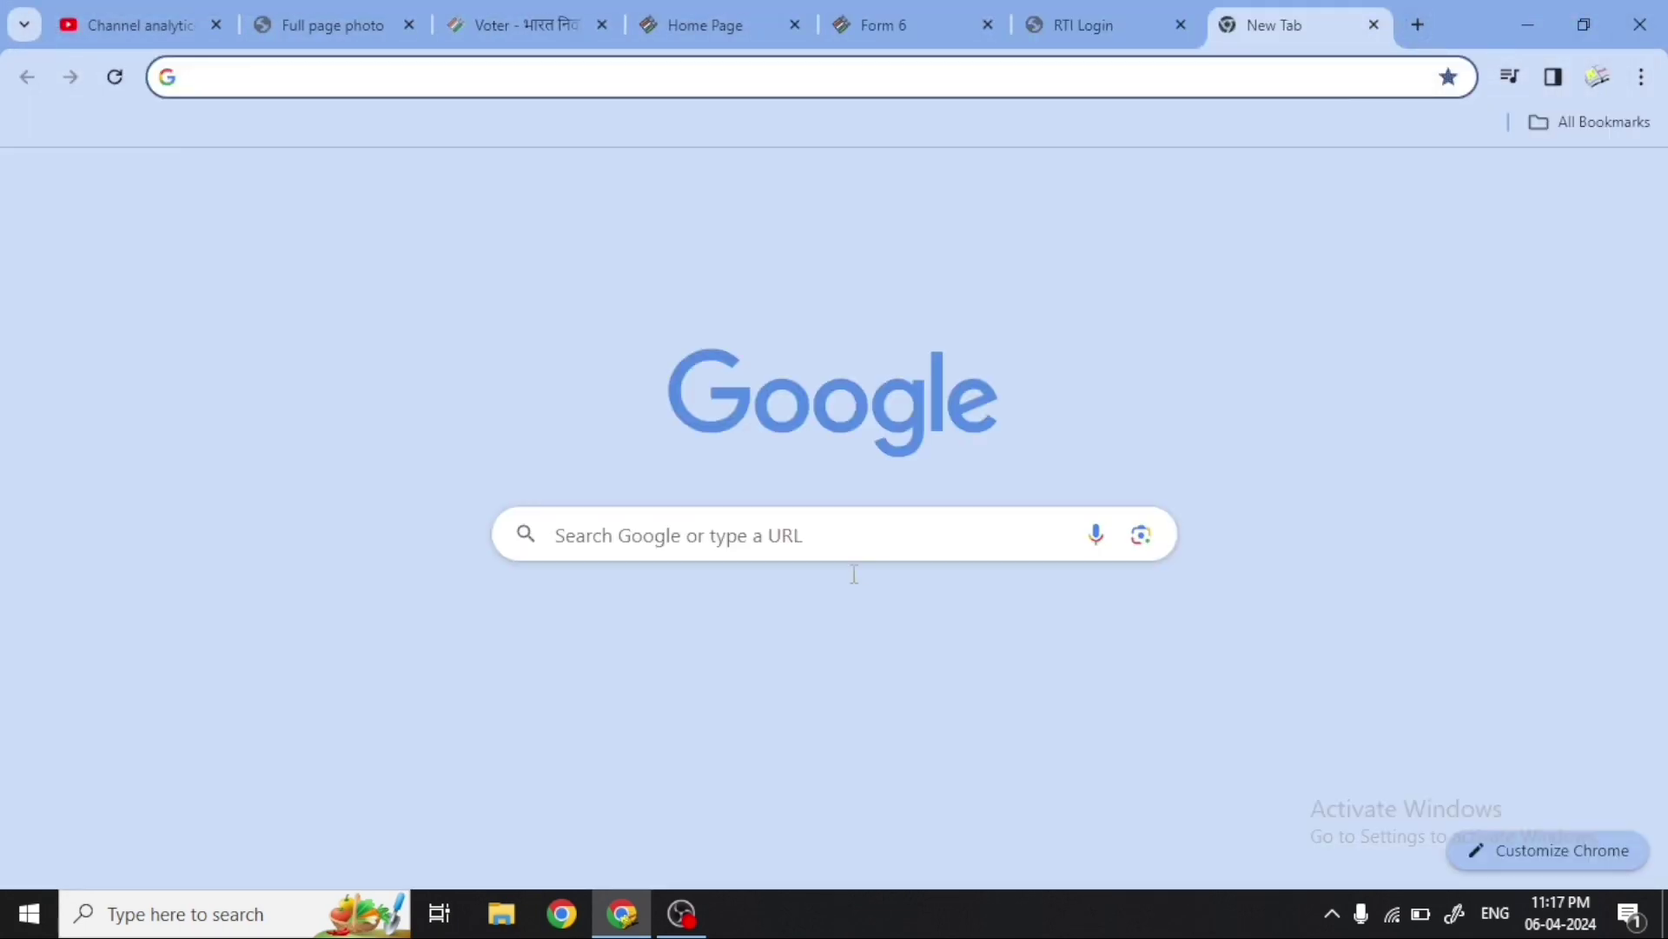
click(795, 539)
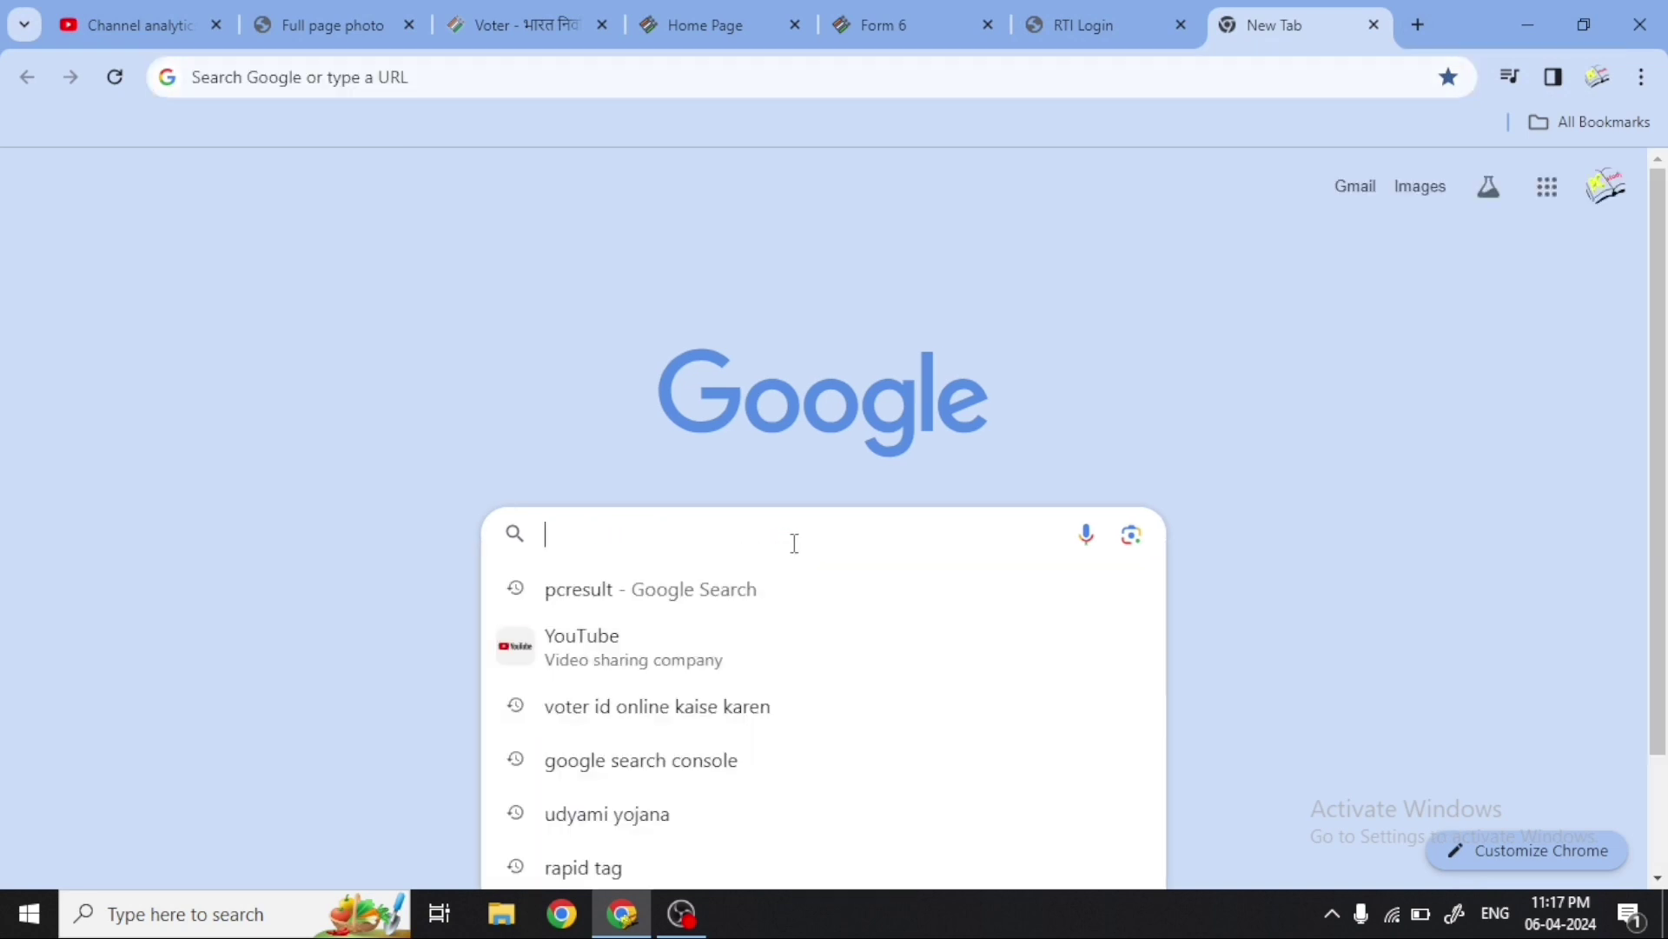
text(ph)
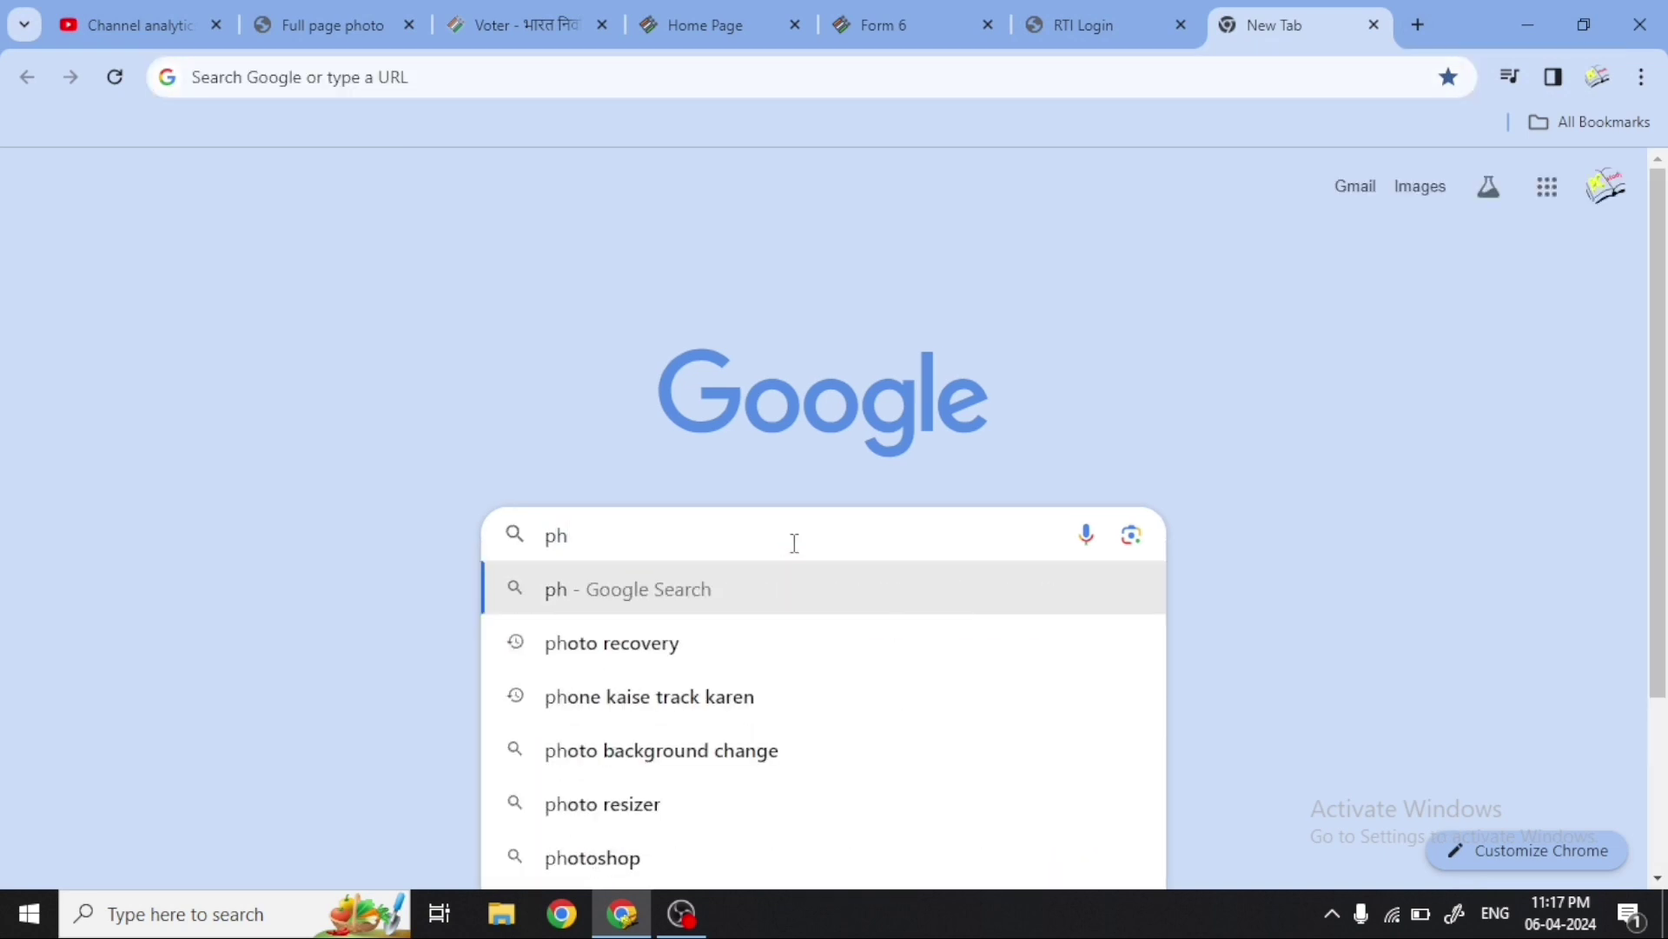
text(oto )
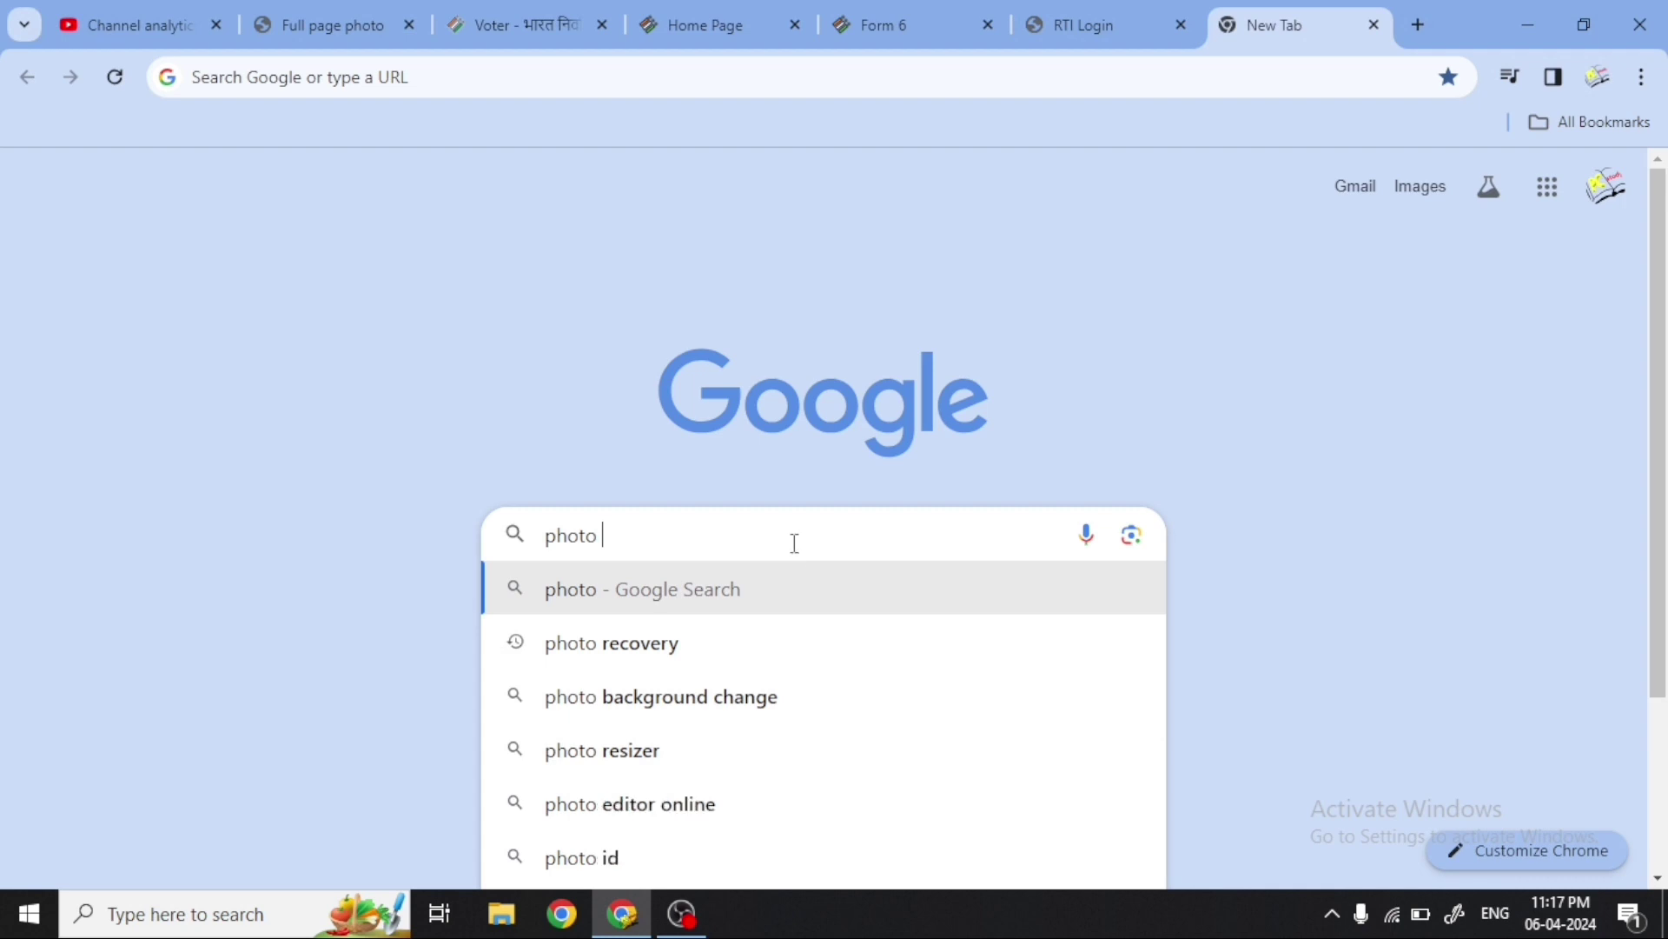
text(resi)
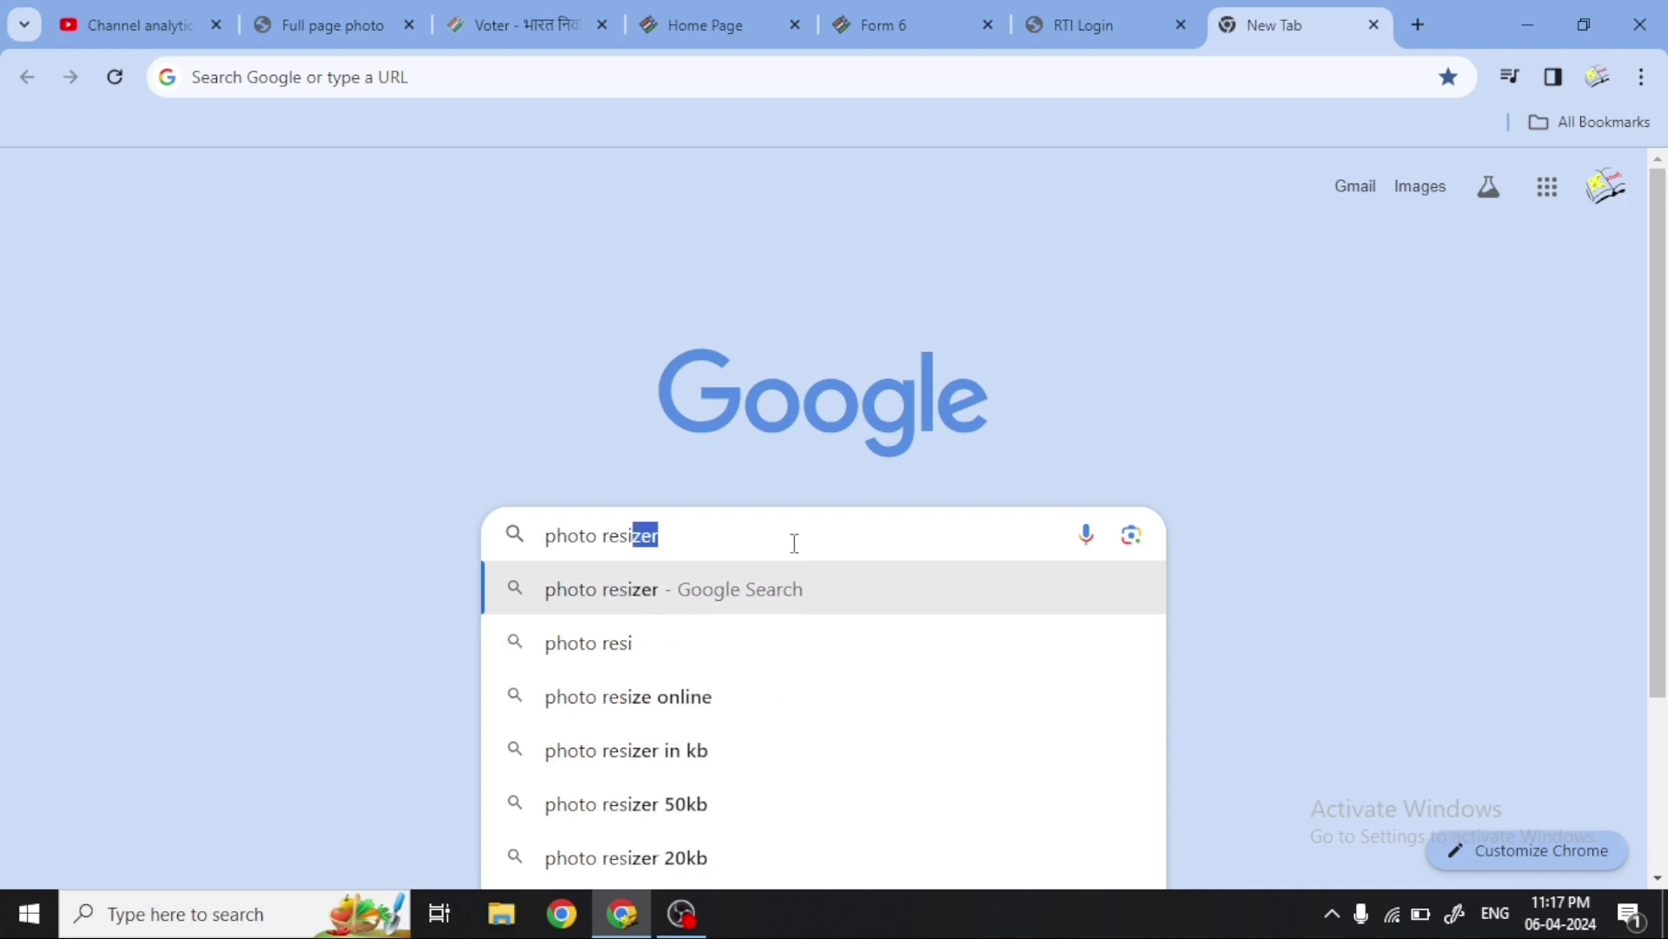
text(ze)
click(800, 588)
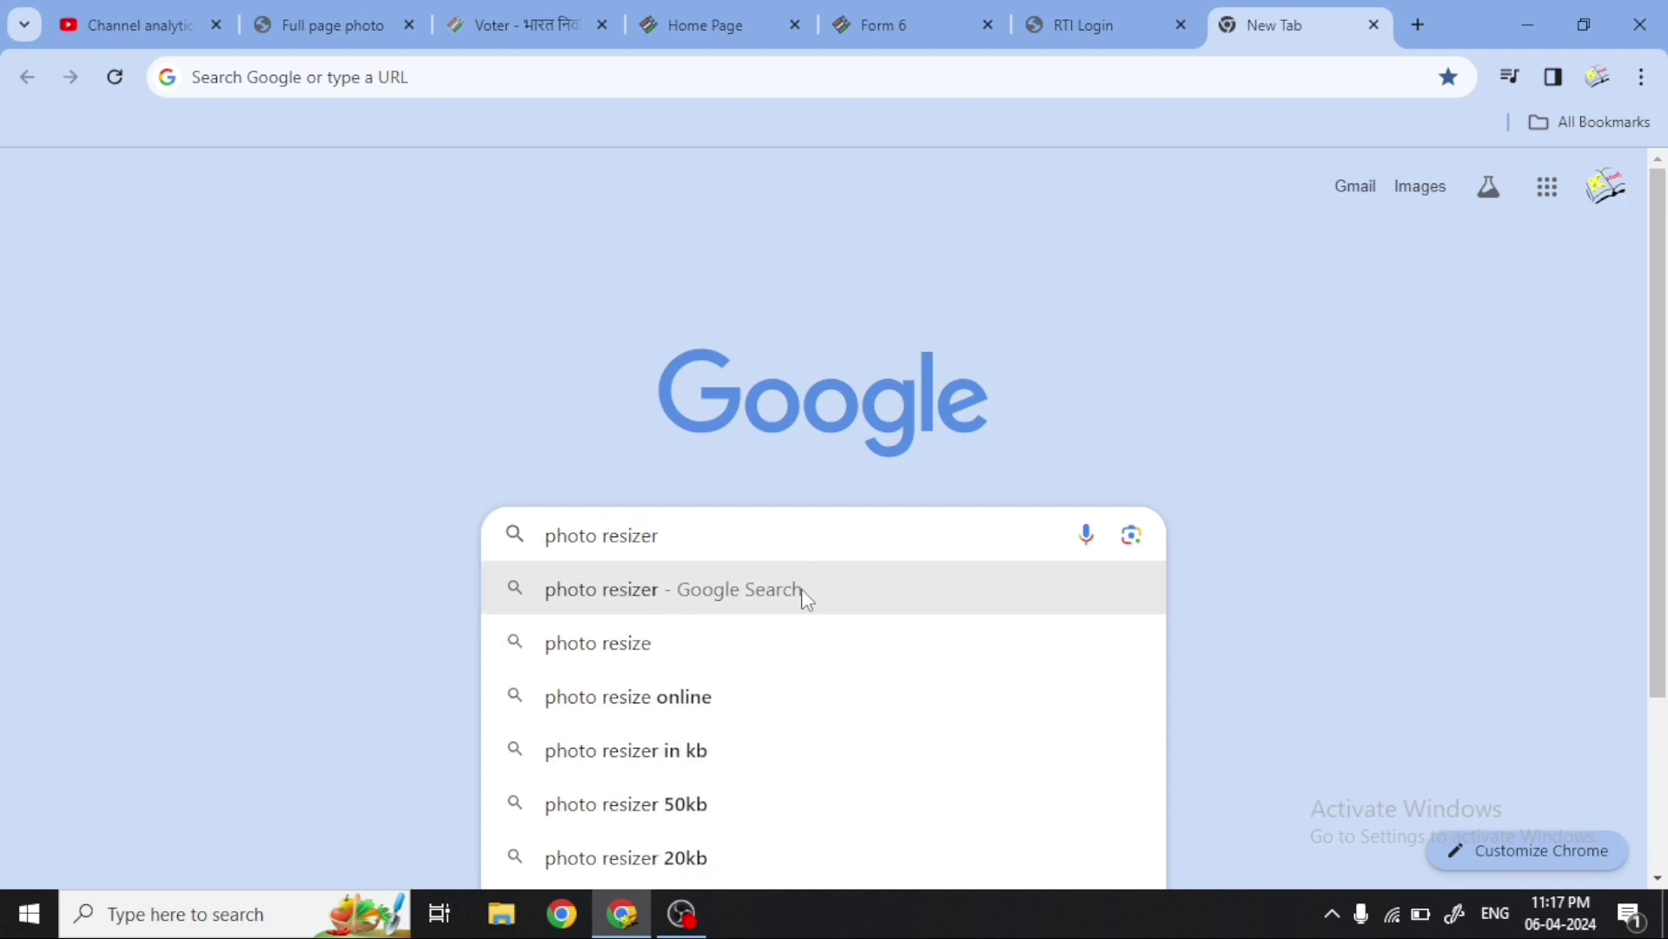
click(407, 484)
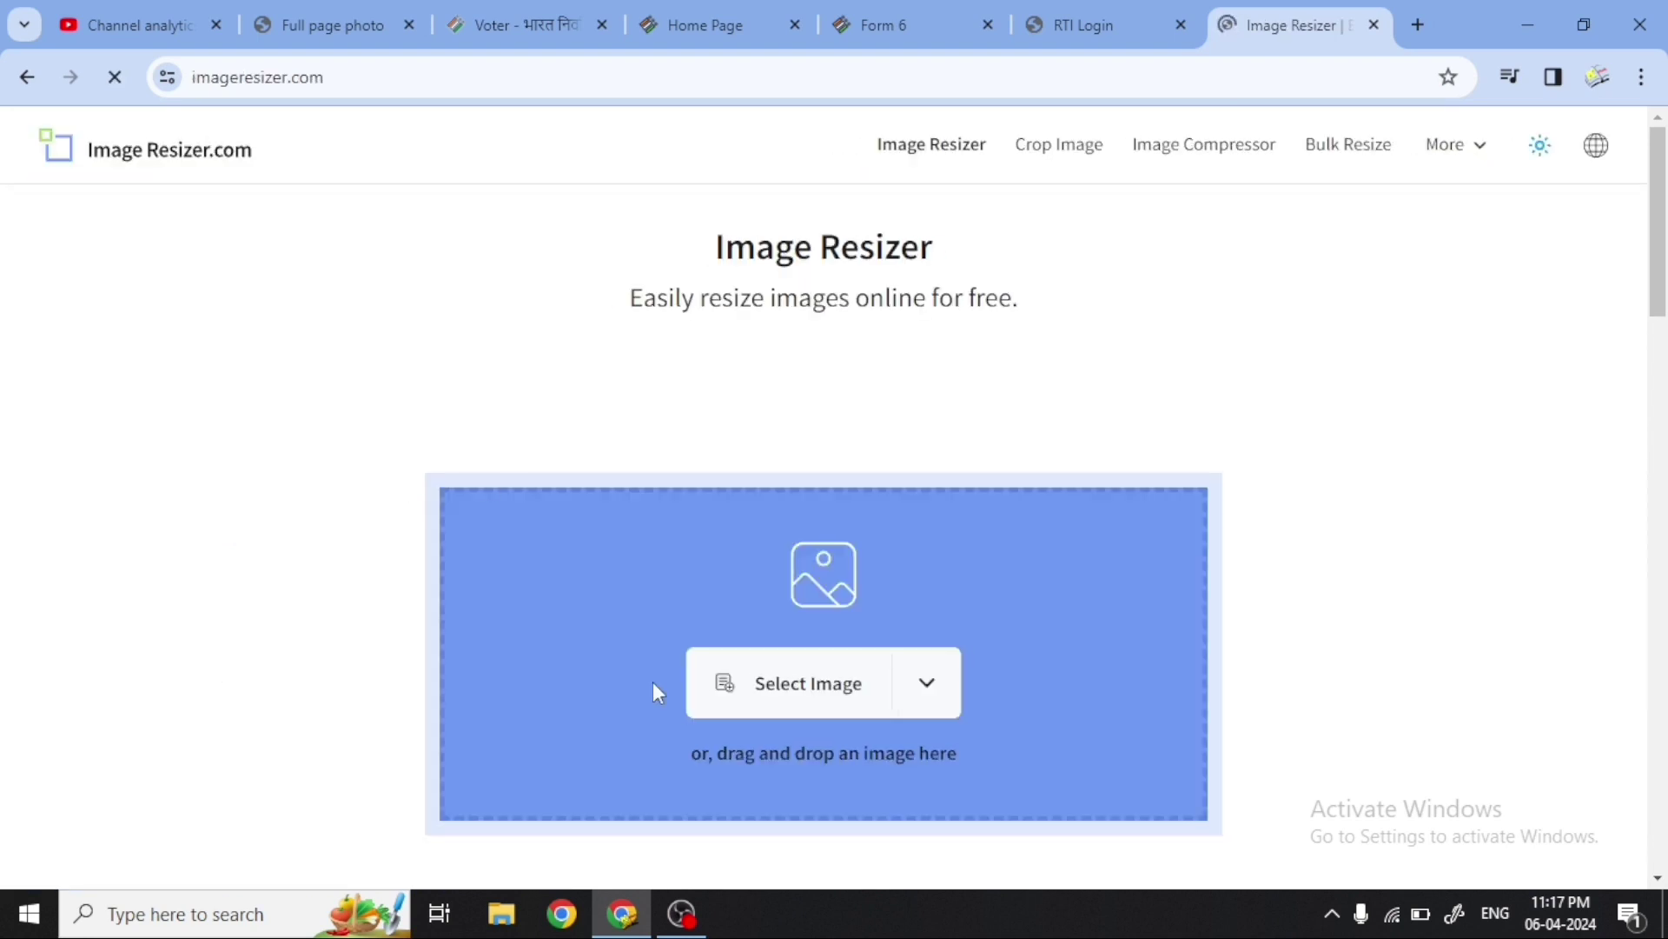
Upload selfie IMG_20230713_005358 (1) into the Image Resizer editor
click(836, 683)
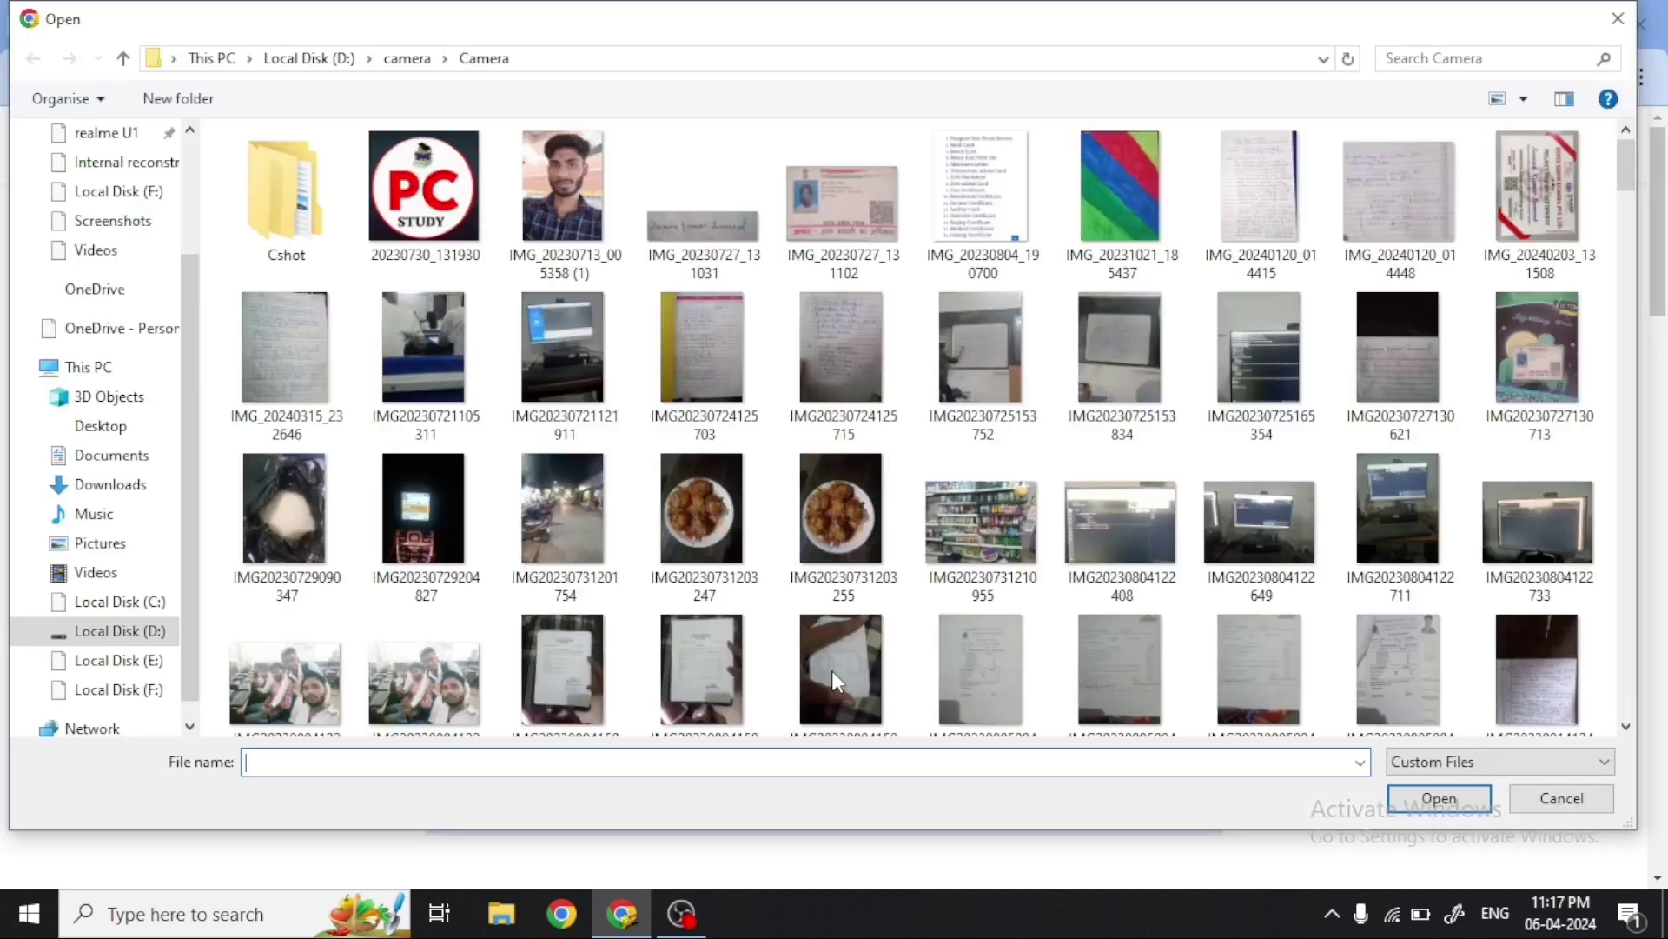
click(575, 180)
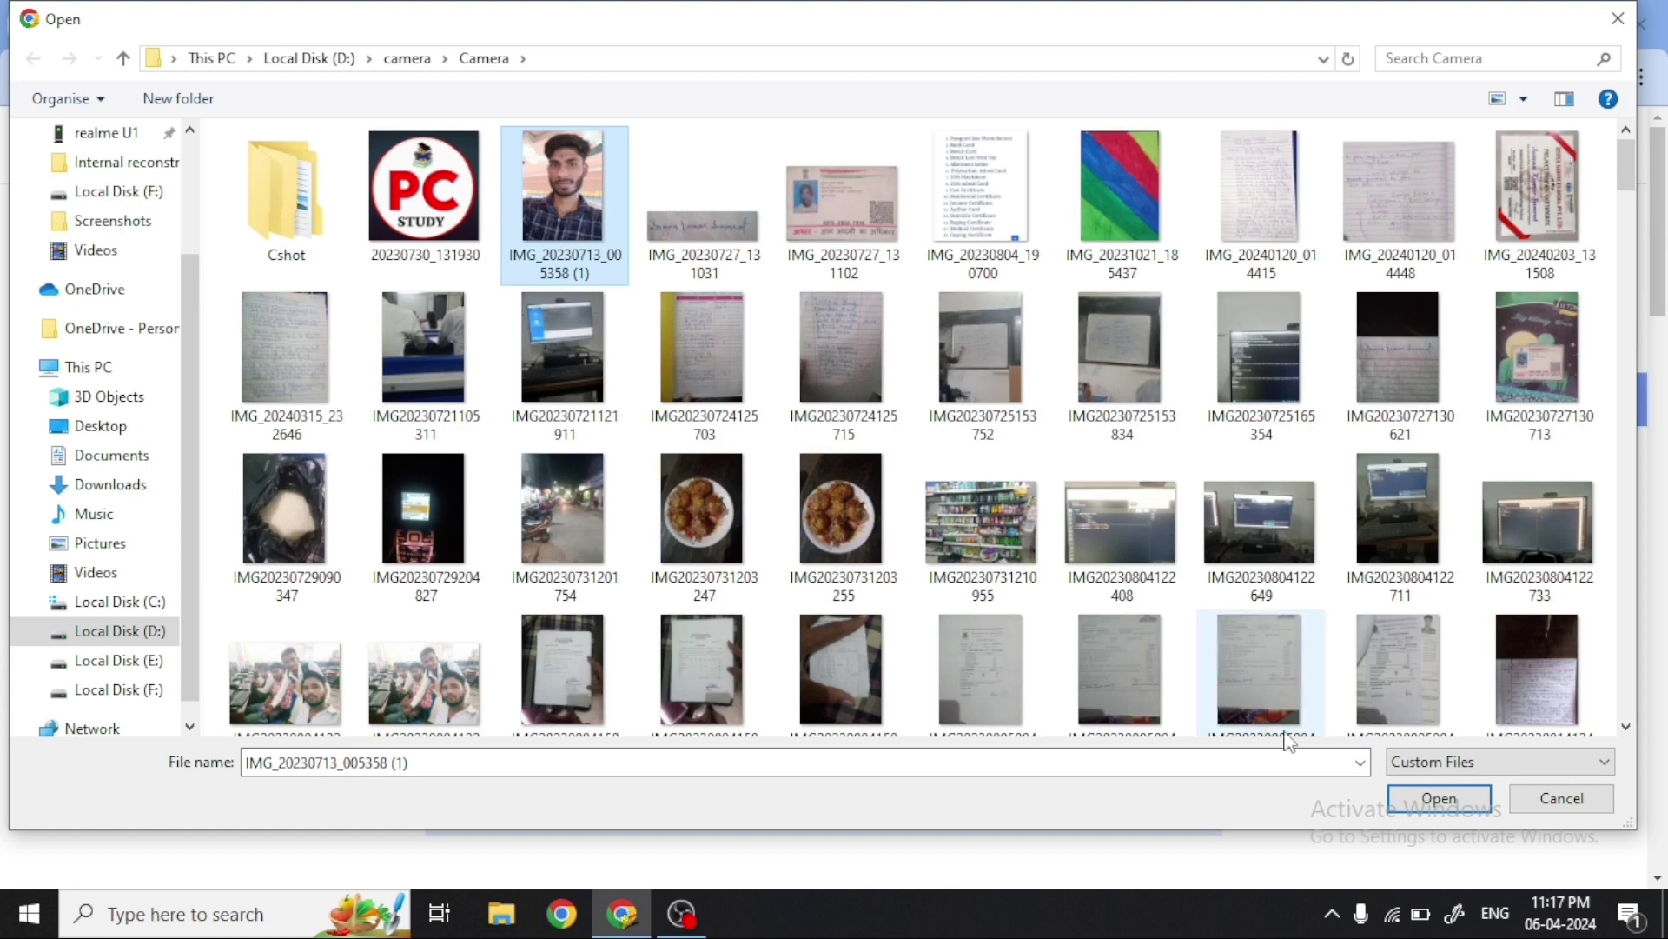
click(1422, 809)
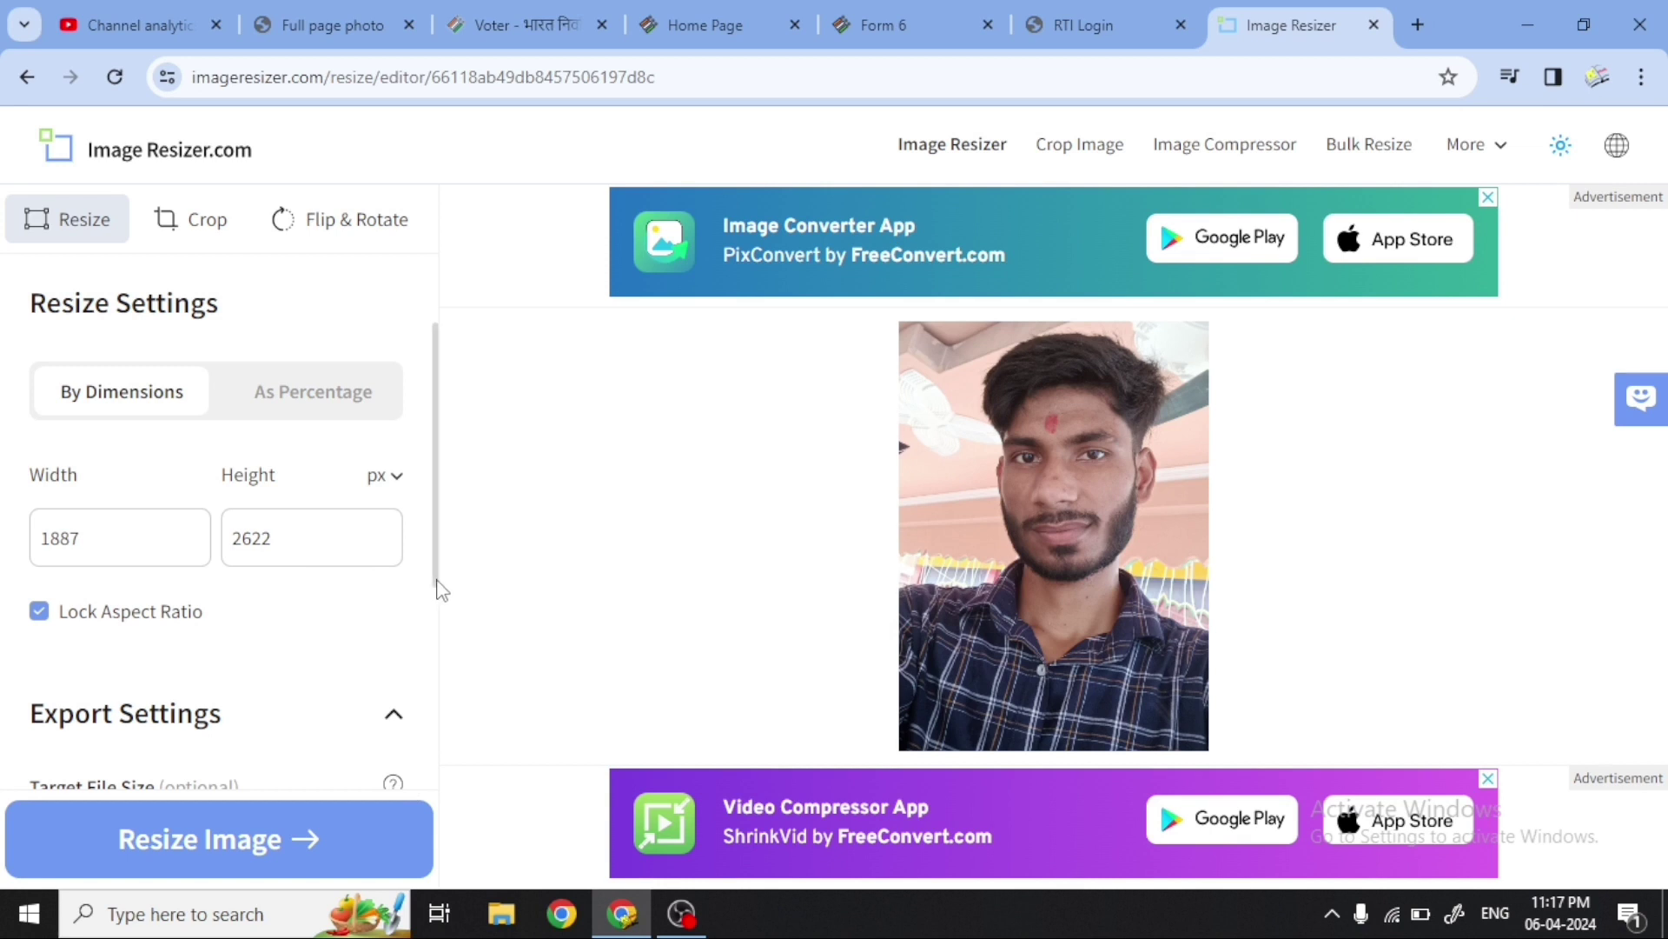
Set the target file size to 100 KB and resize the image
scroll(442, 660, down, 1)
scroll(443, 677, down, 3)
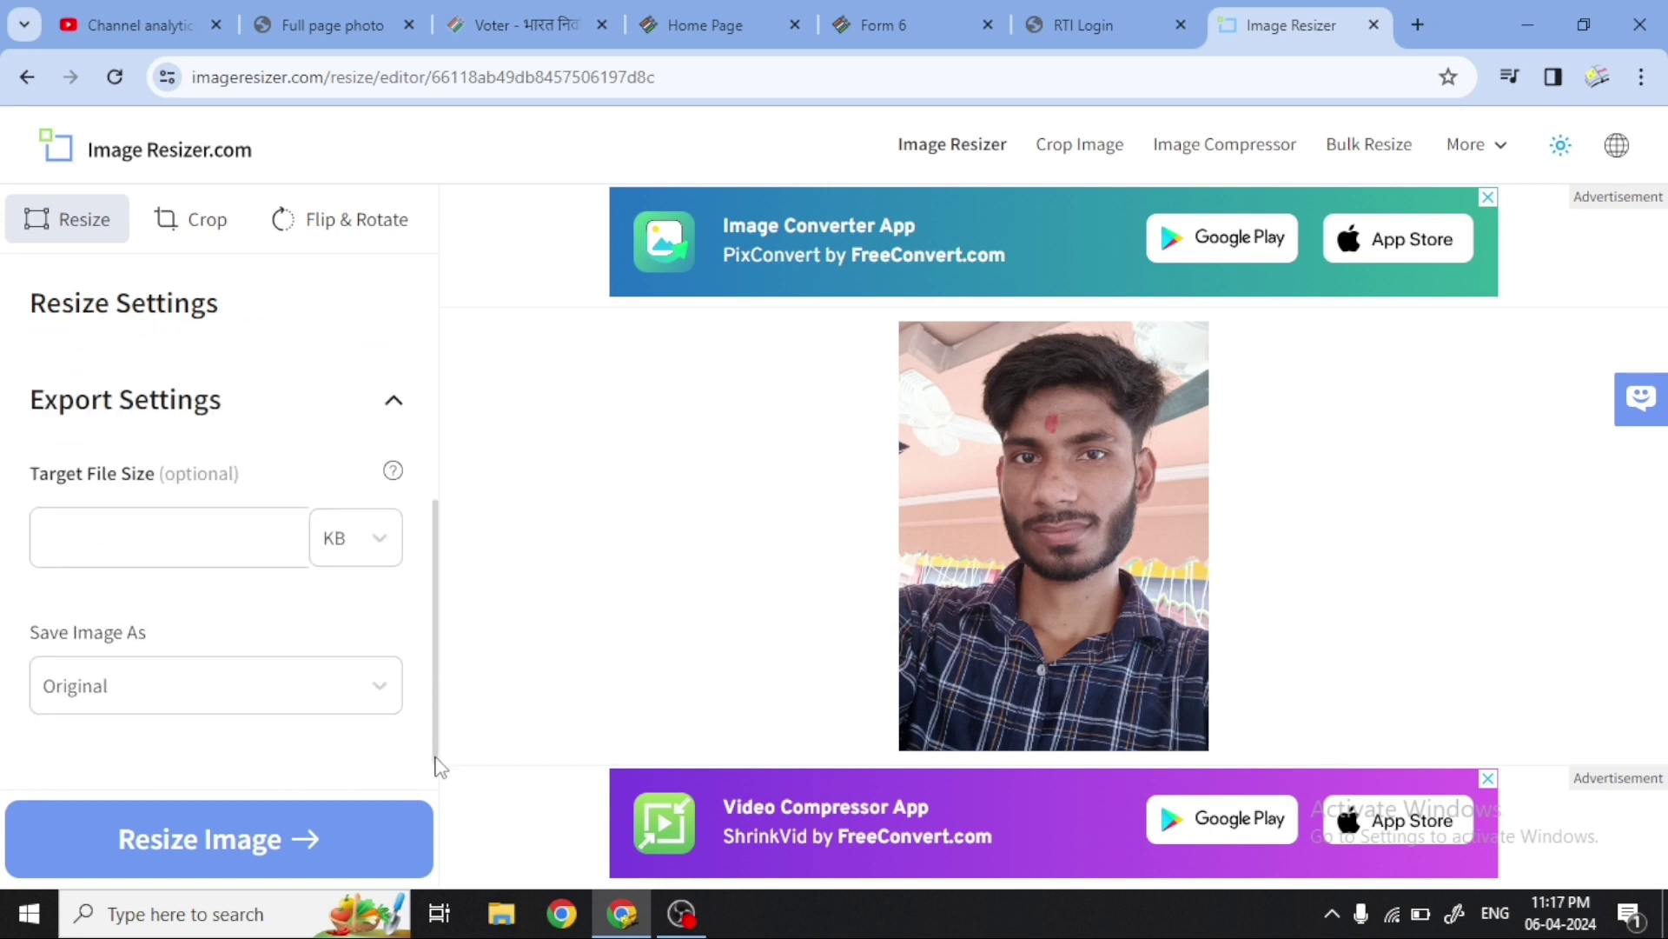
click(378, 544)
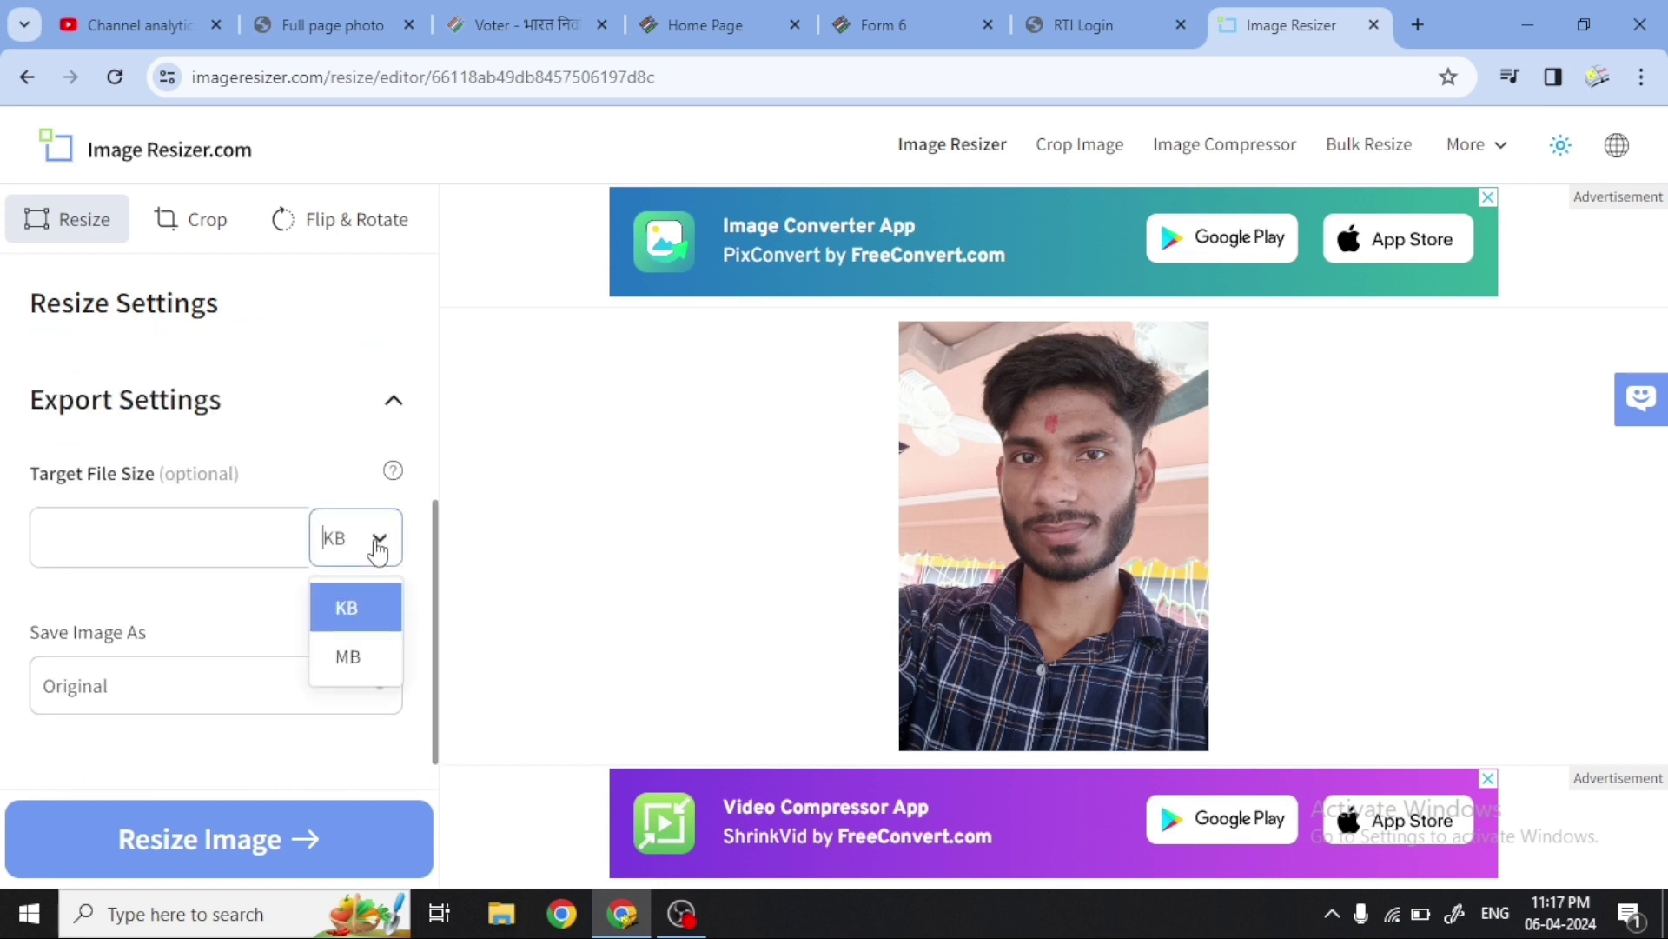
click(244, 564)
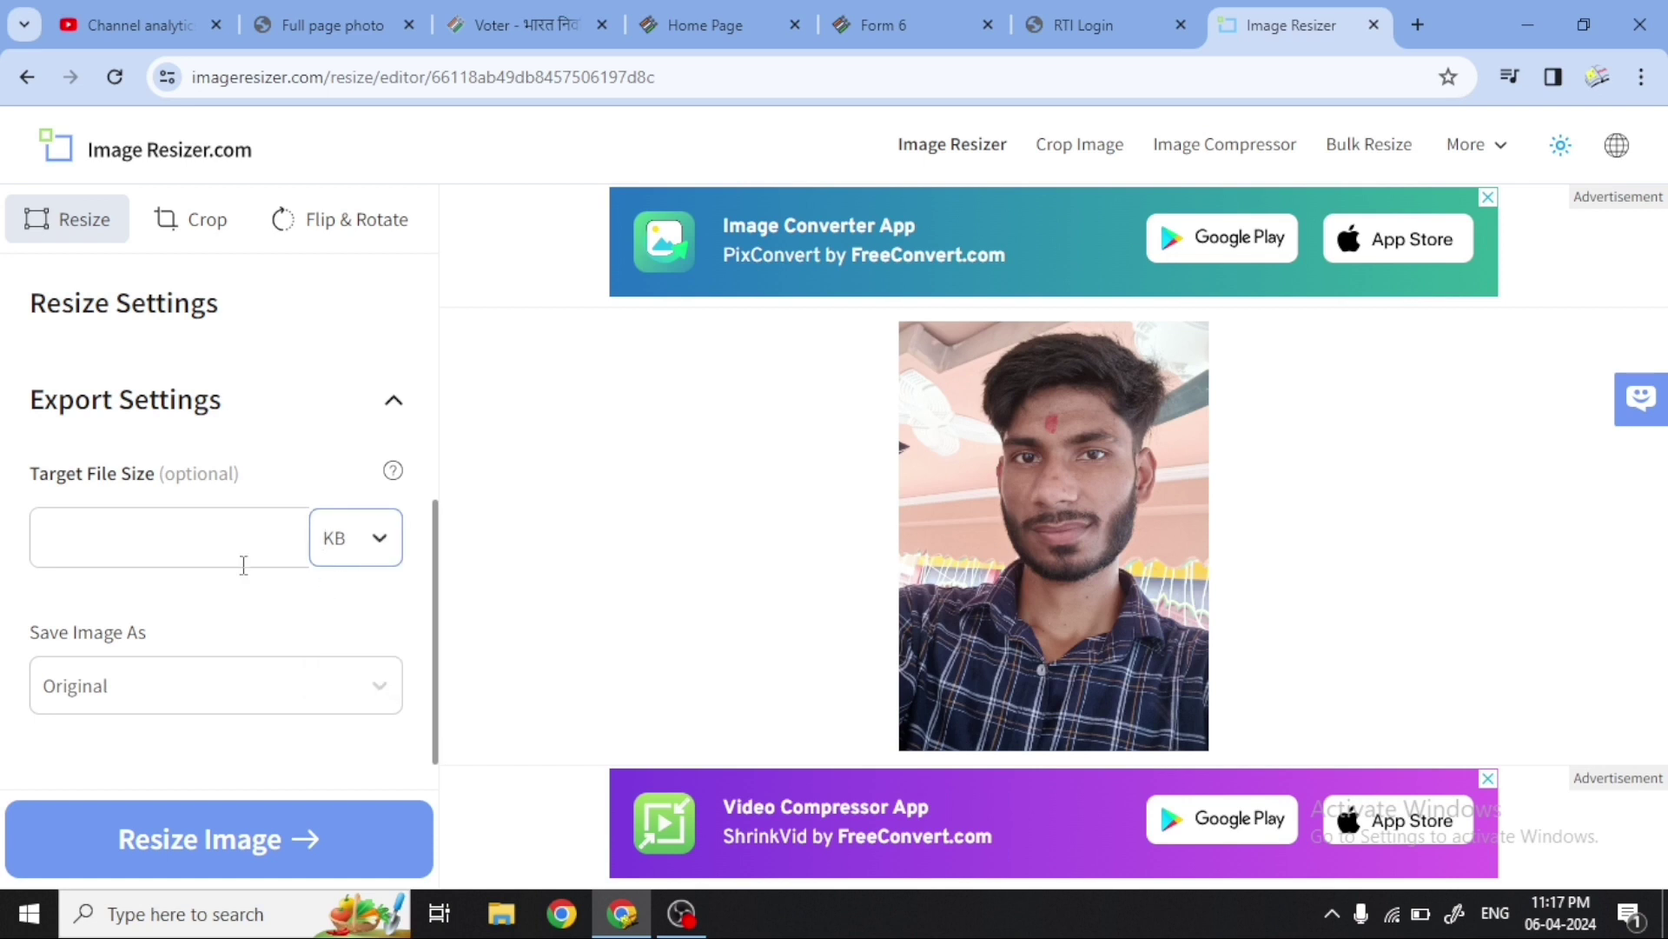
click(116, 524)
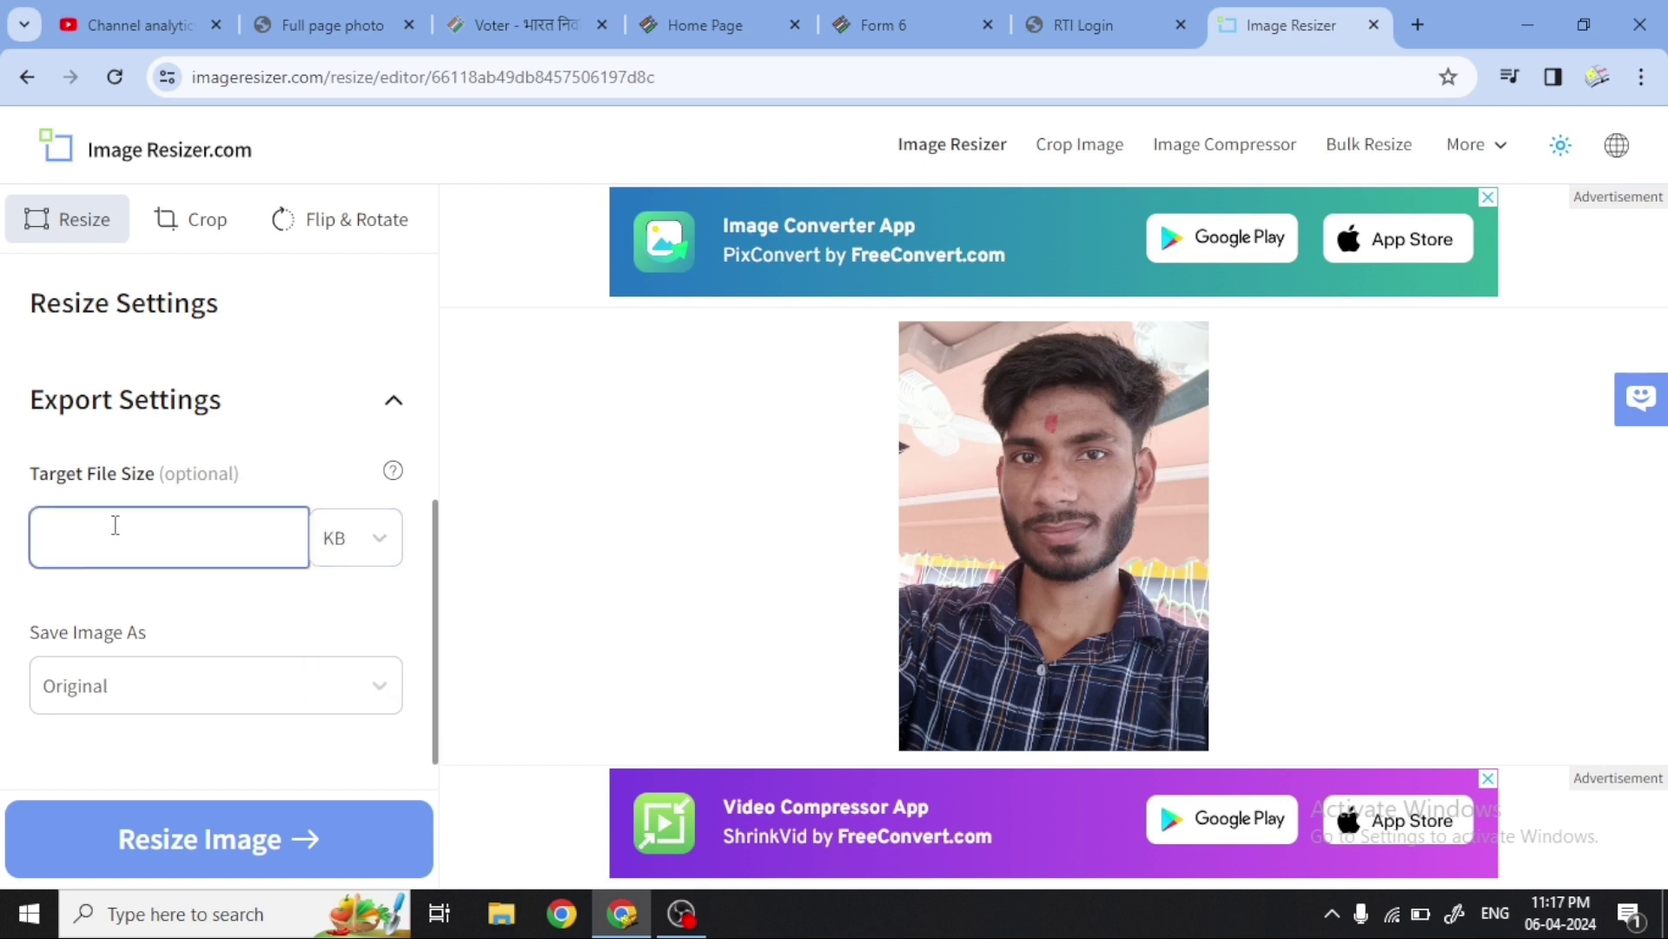
text(100)
click(222, 836)
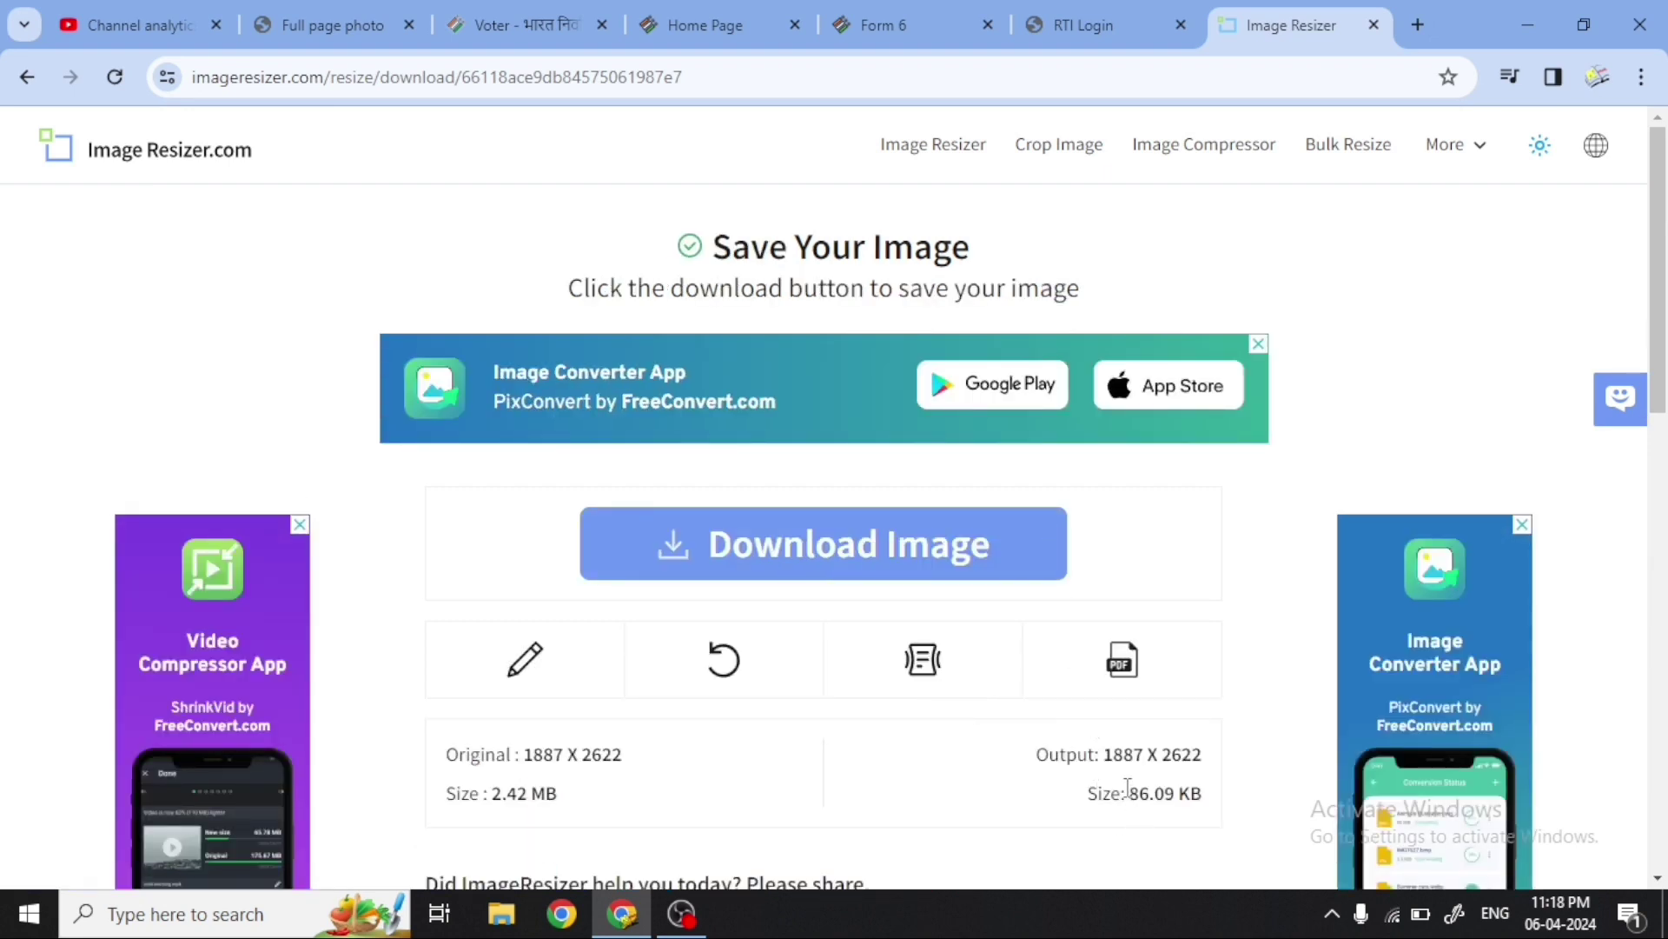
Download the resized 86.09 KB selfie
drag(1127, 786, 1210, 815)
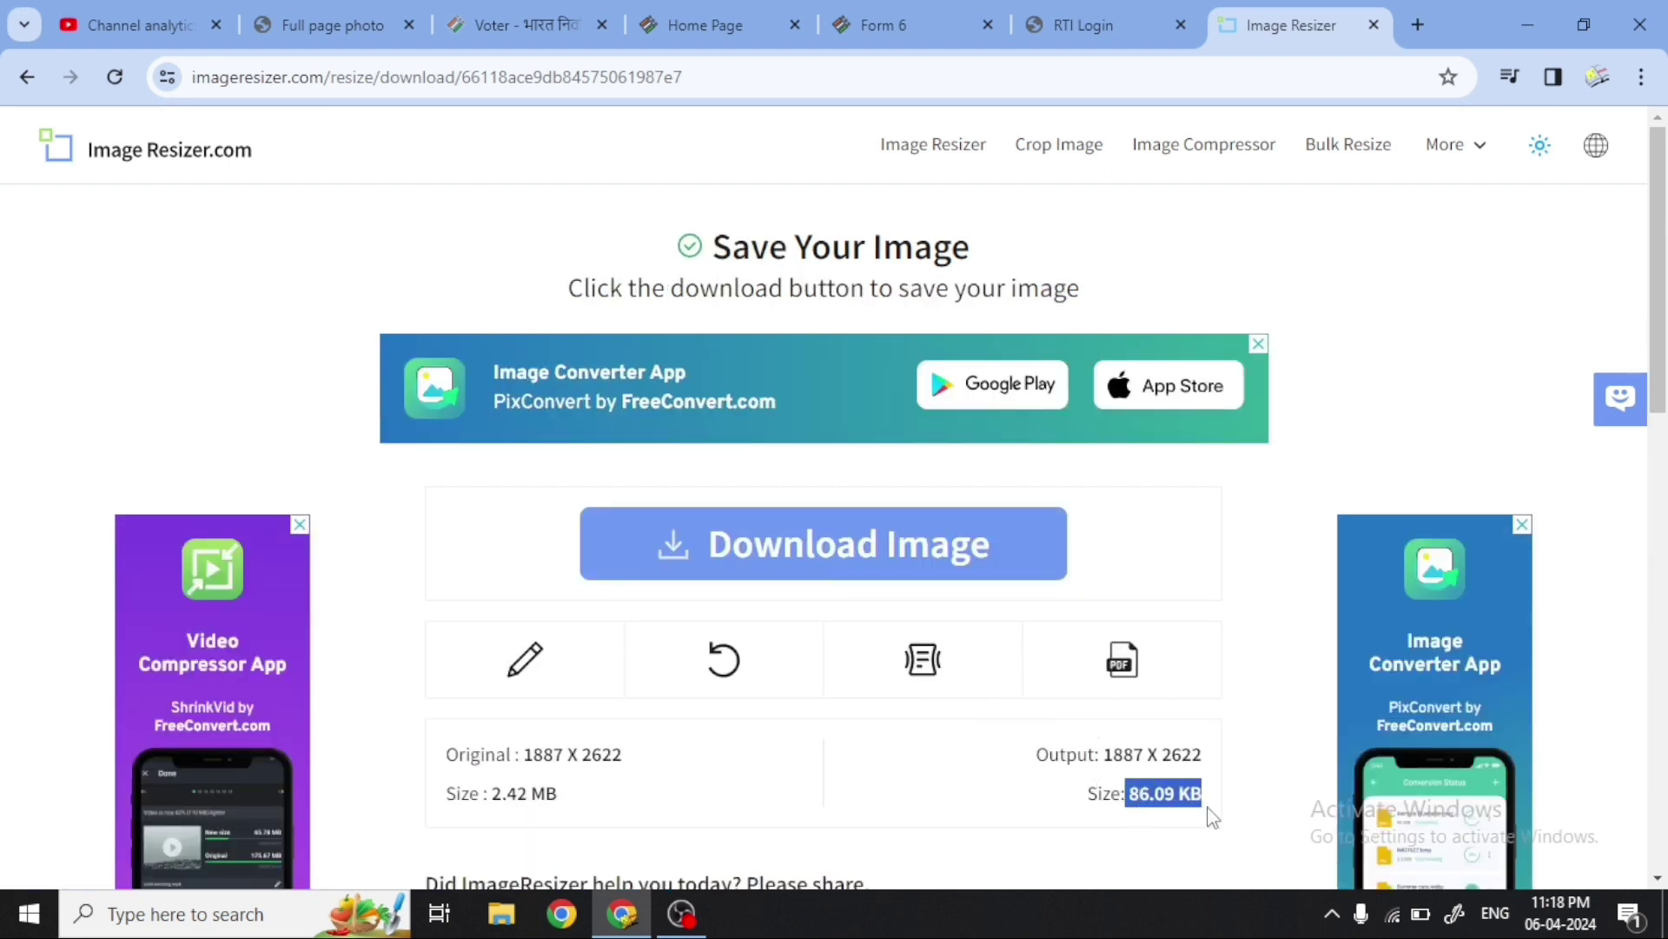
click(789, 548)
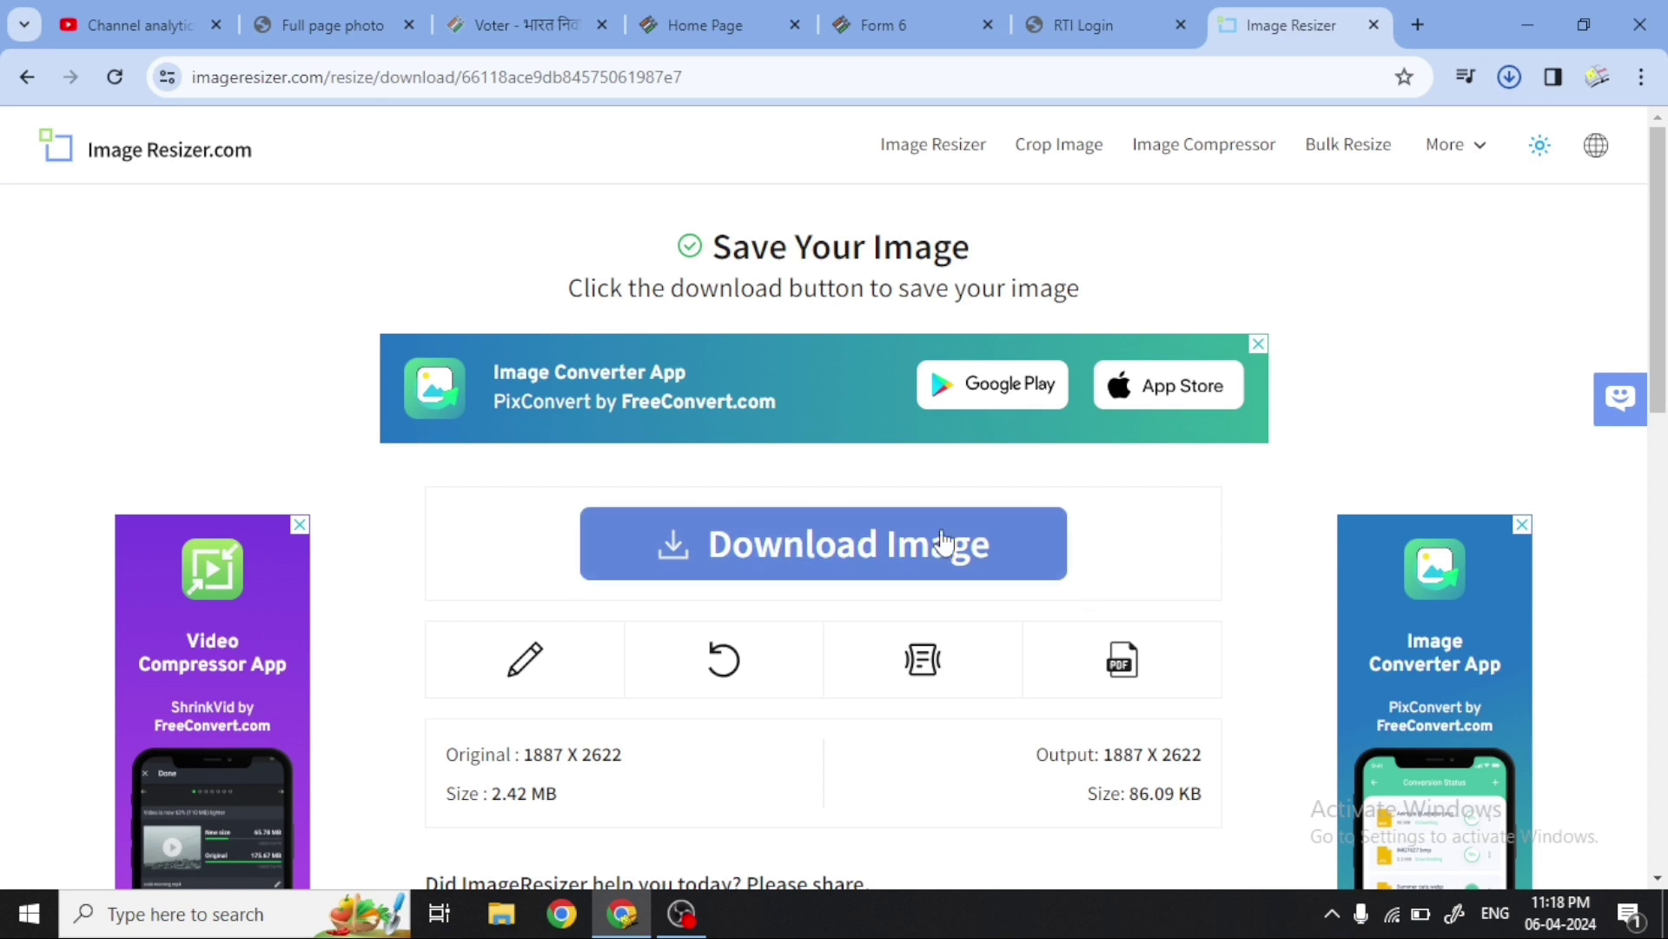
click(1055, 7)
Attach the resized 87 KB selfie from Downloads to the Form 6 photograph field
click(873, 9)
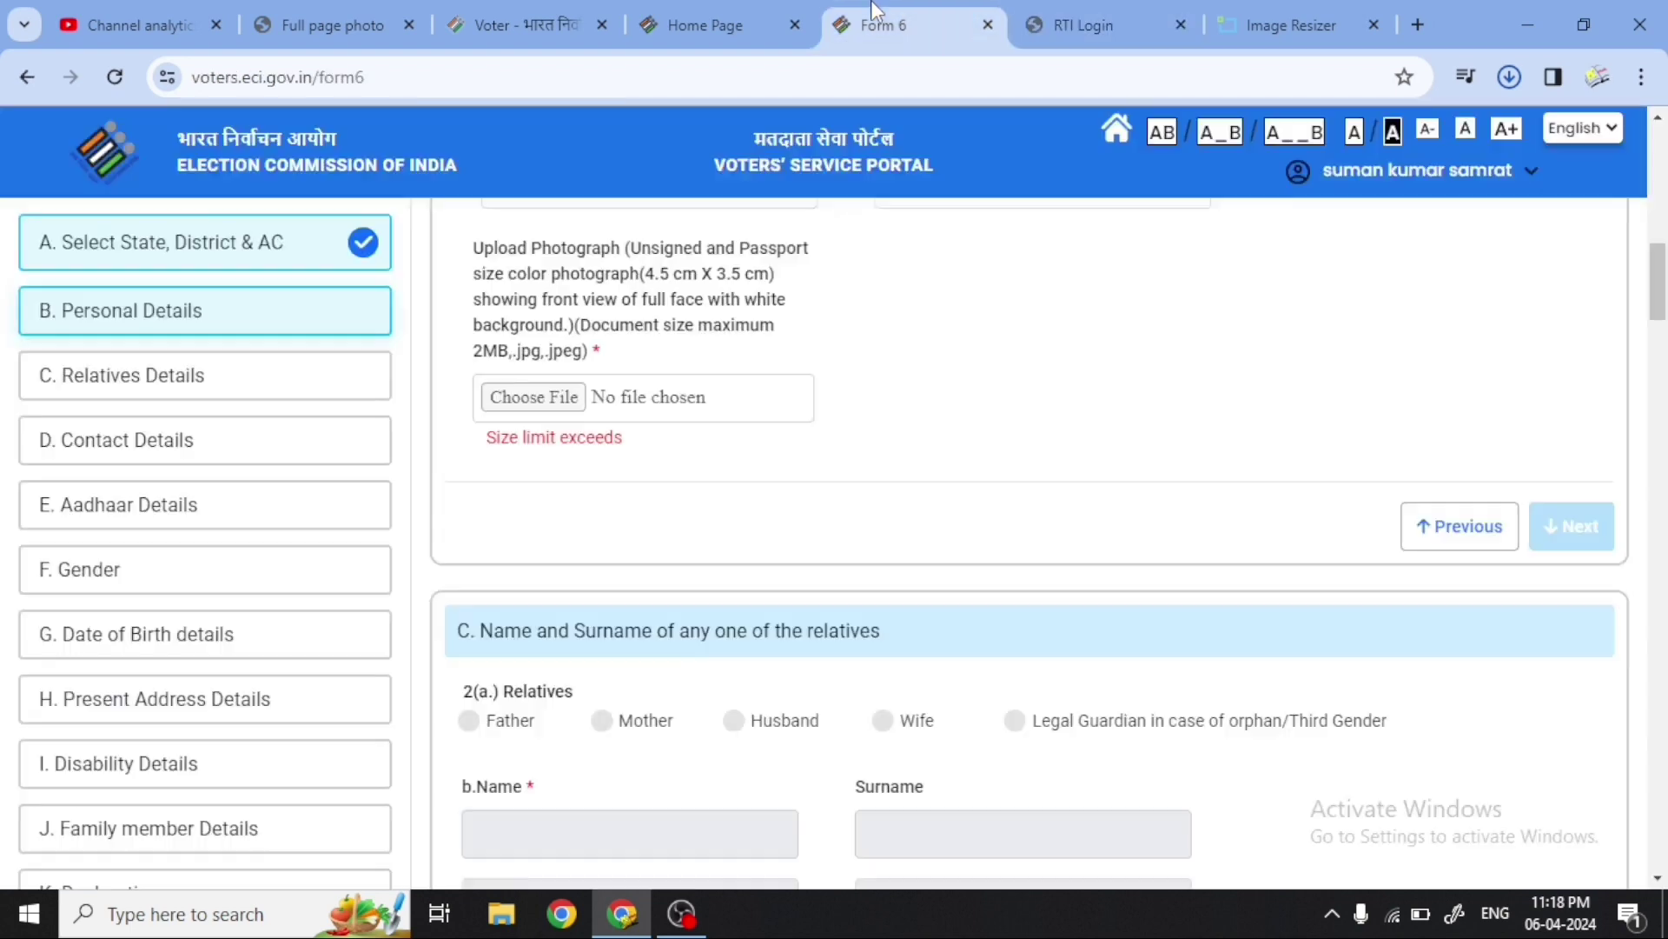
click(552, 391)
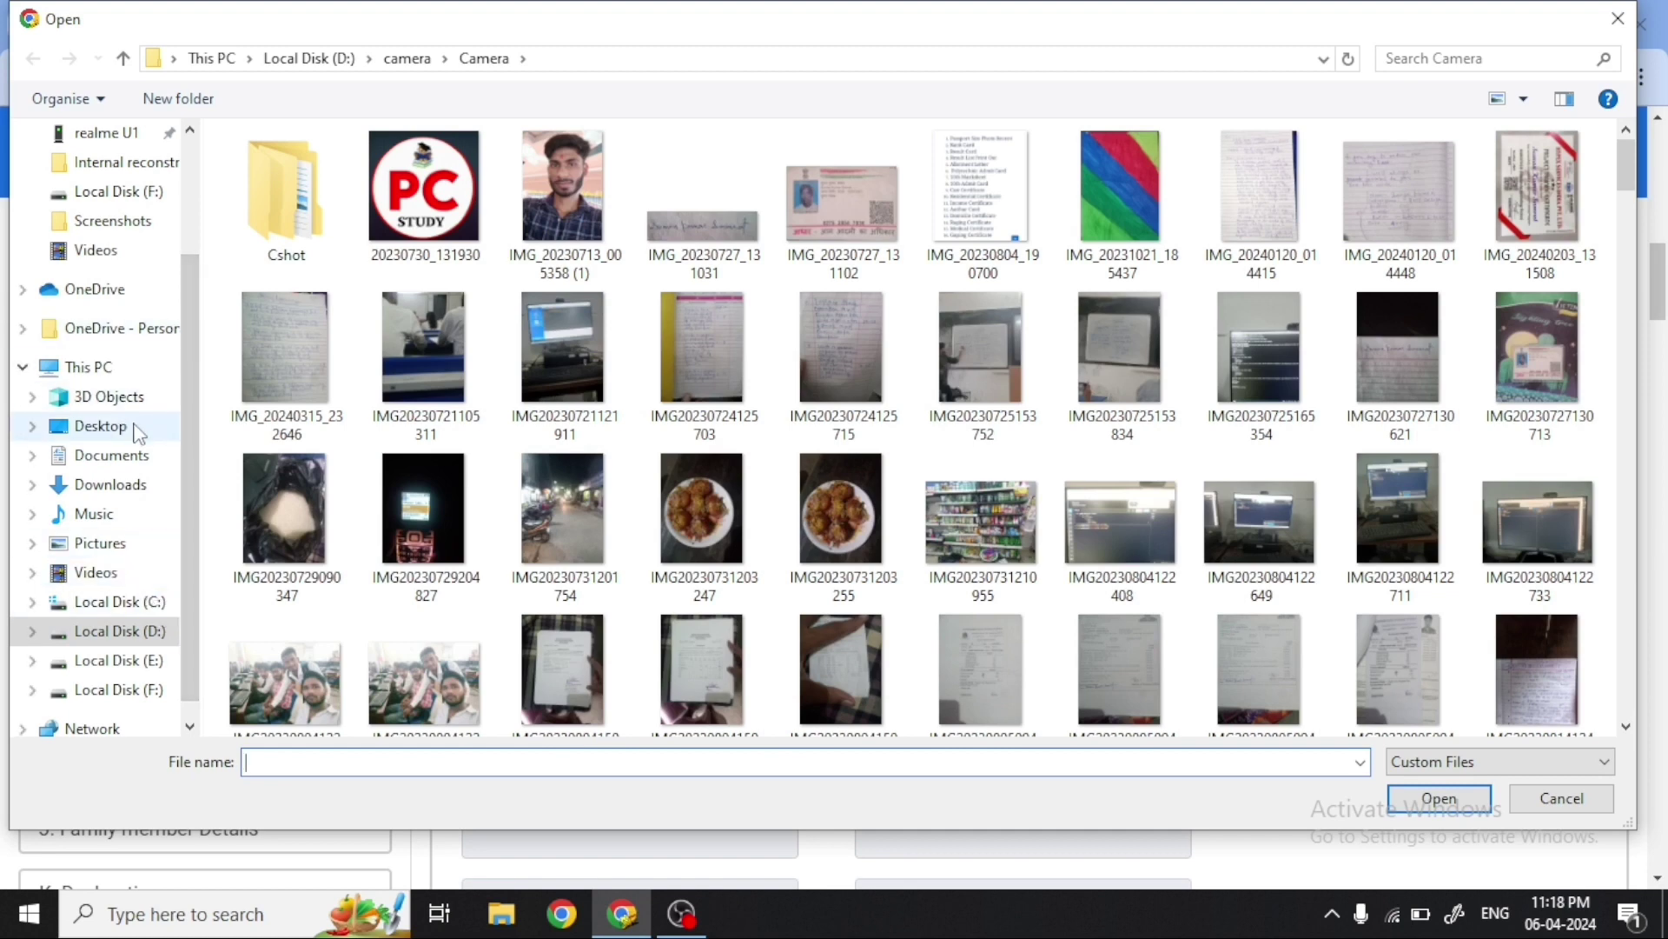
click(143, 487)
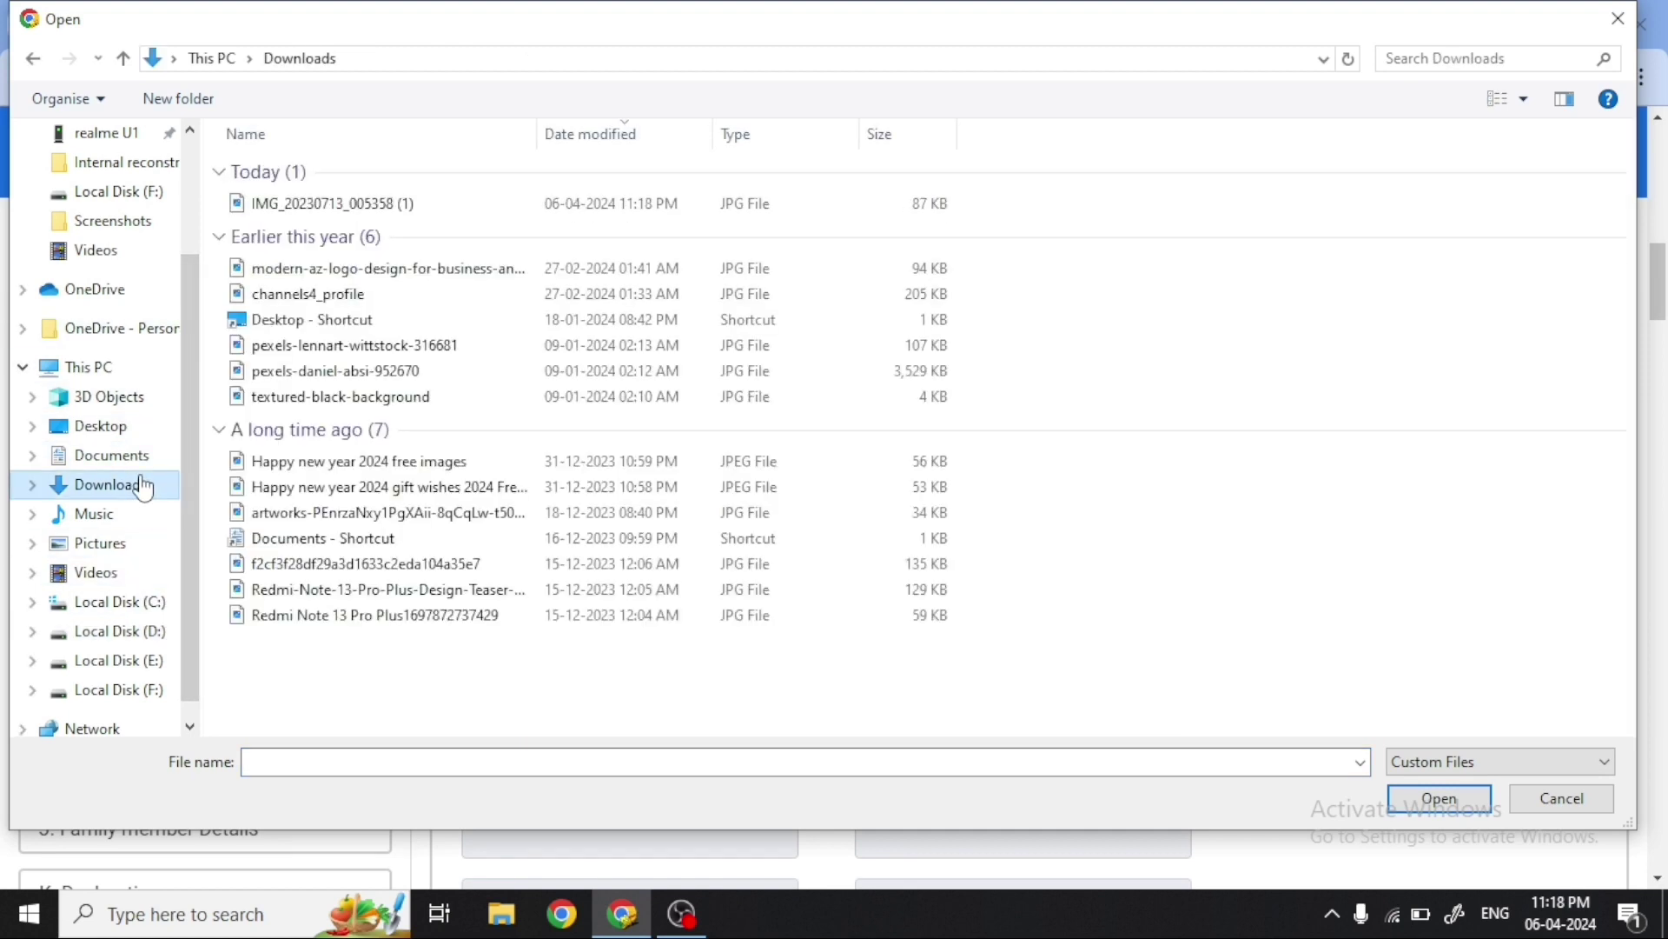
click(352, 203)
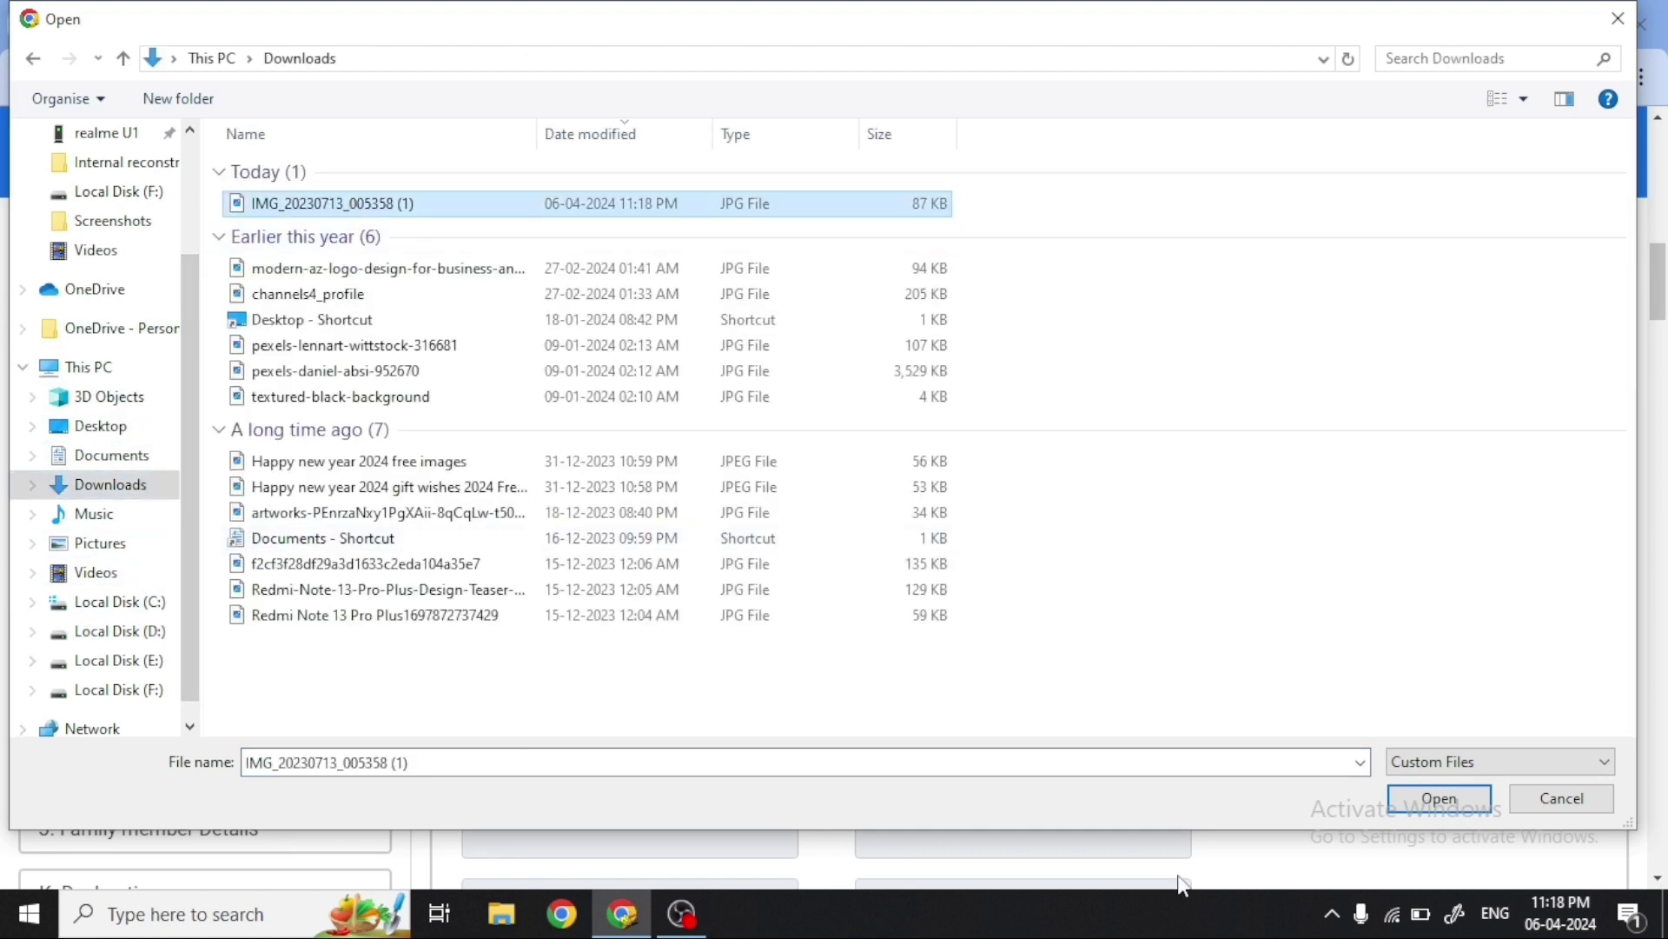
click(1411, 808)
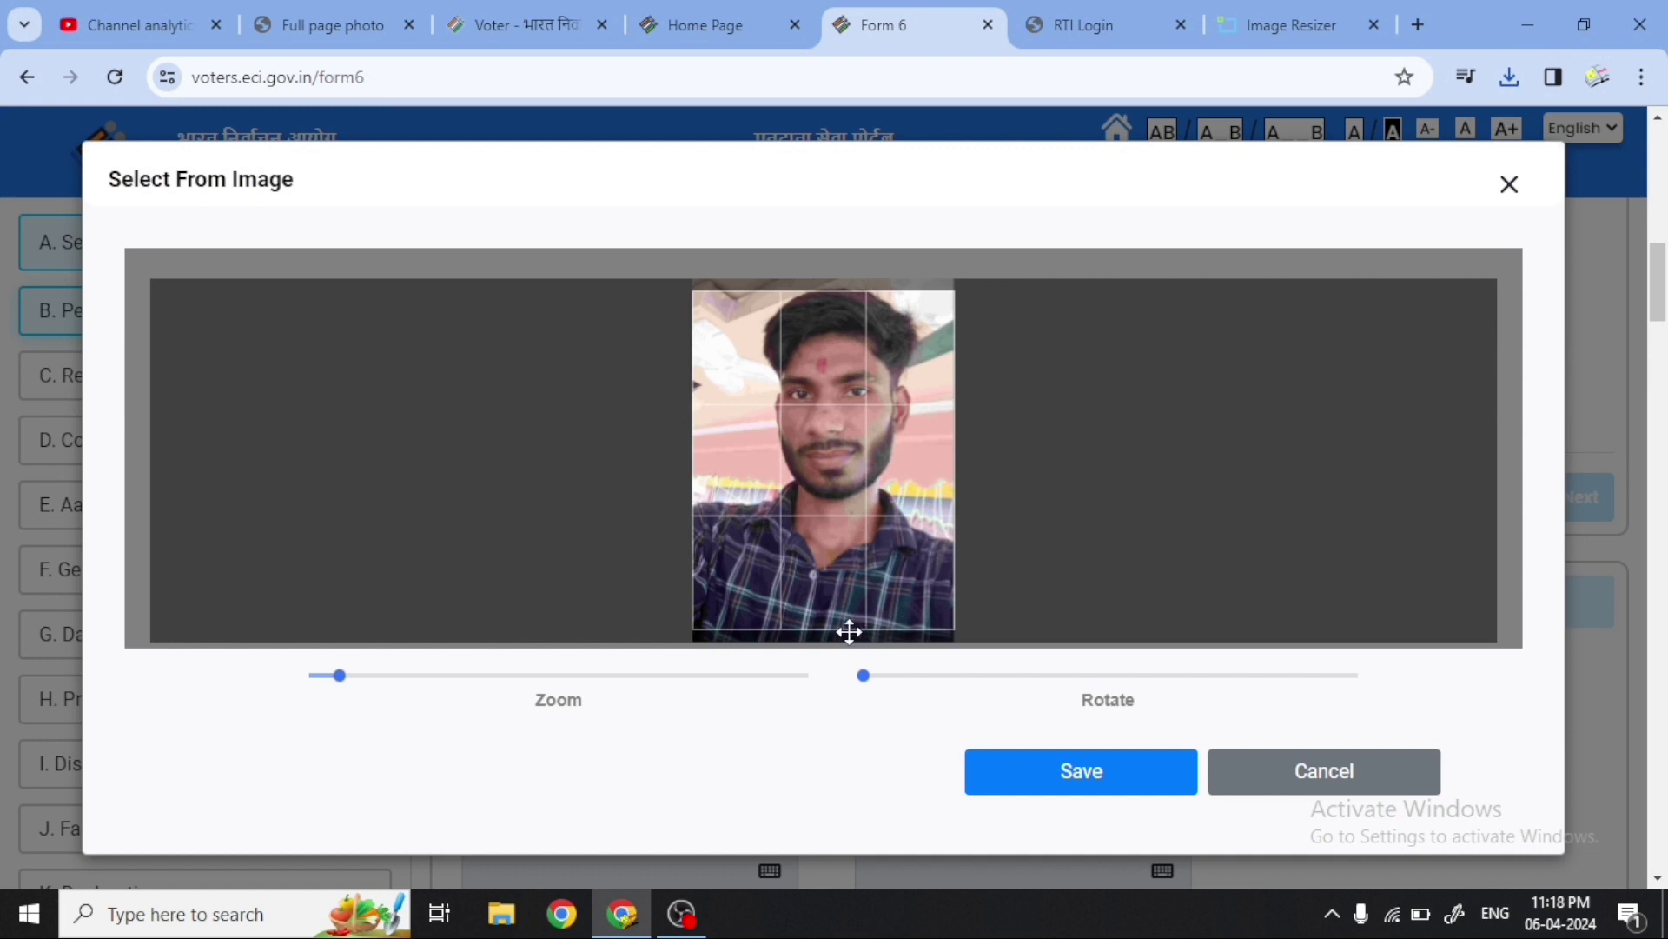
Adjust the photo crop, save it, and dismiss the face-detection confirmation
drag(834, 634, 826, 670)
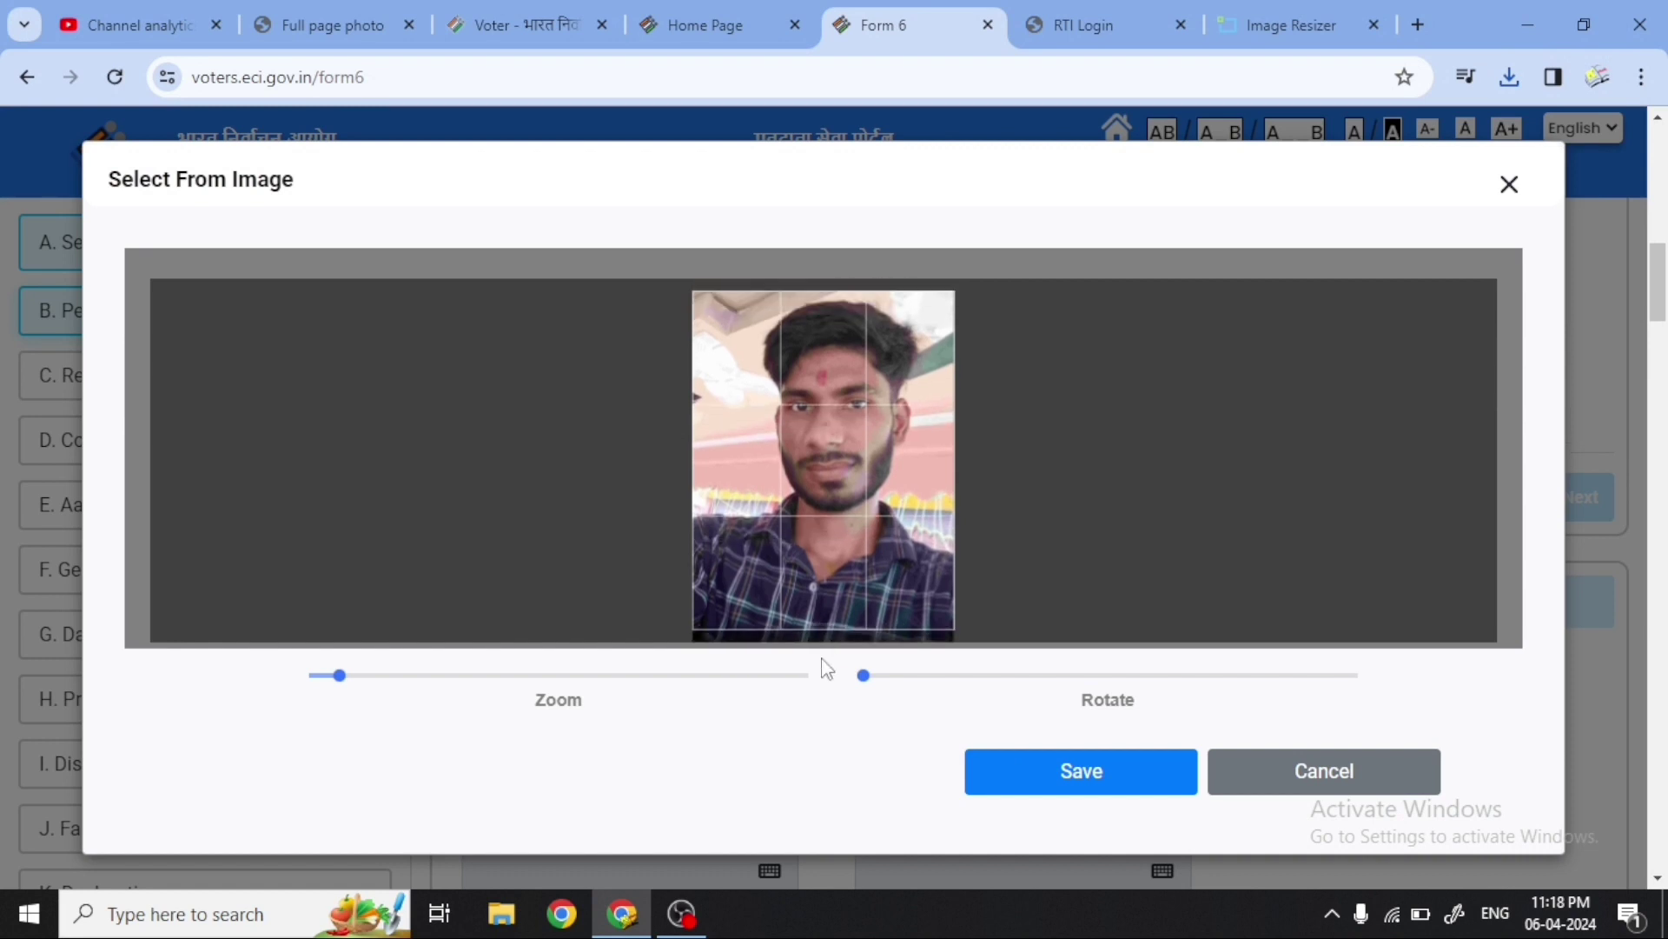
click(1102, 781)
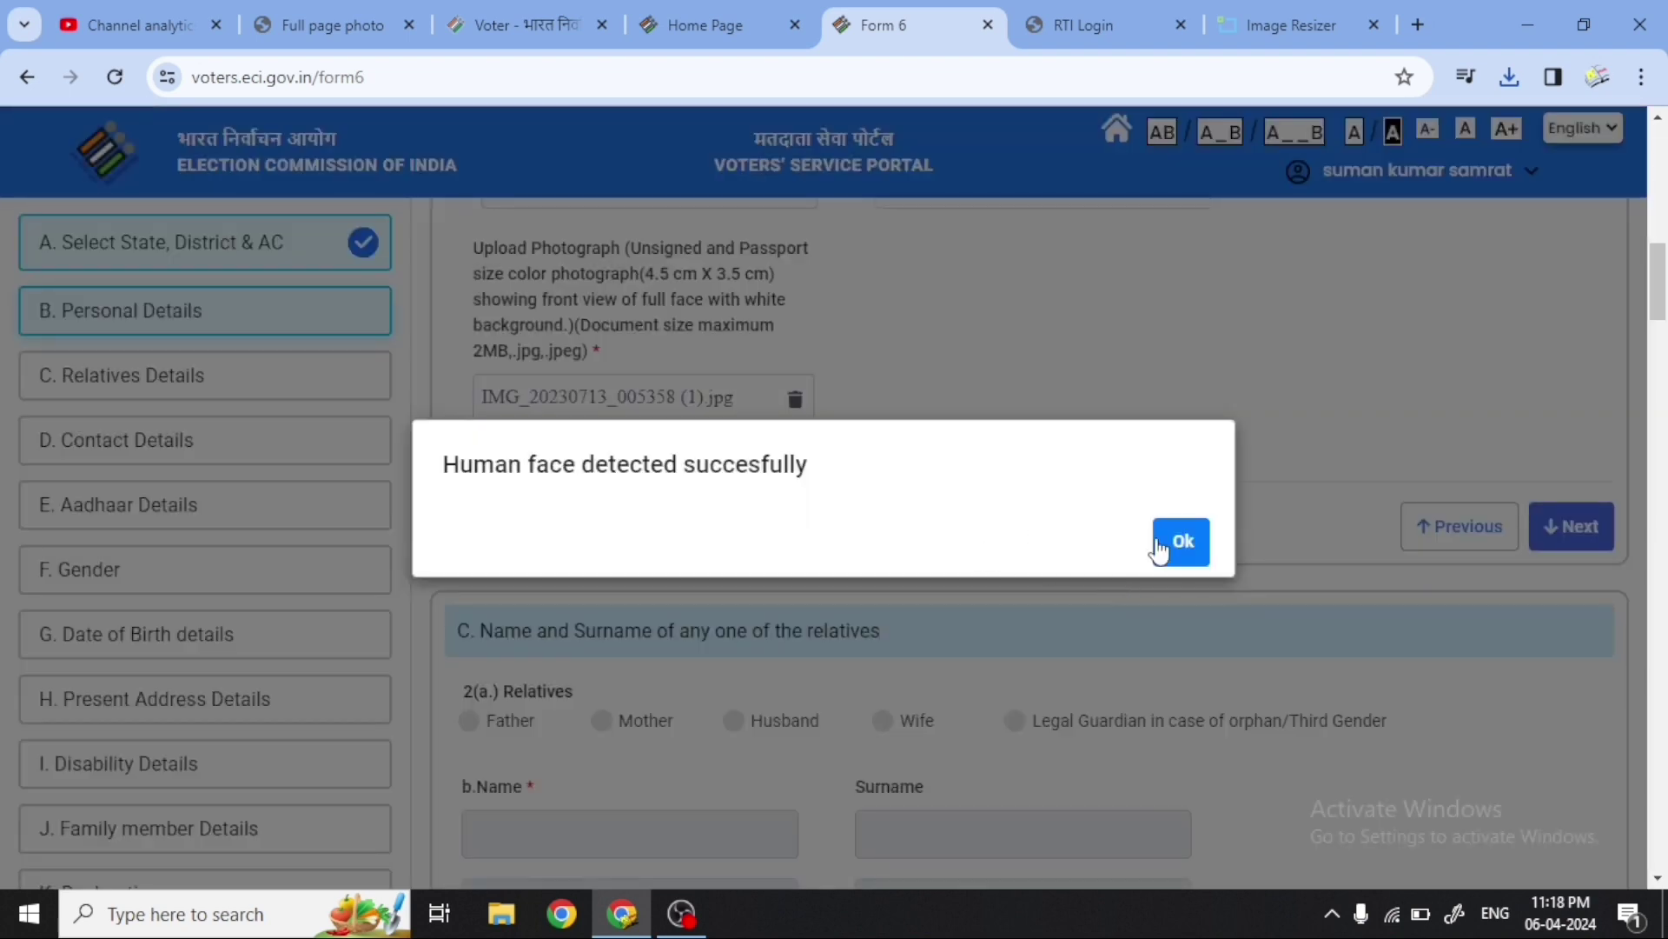
click(1161, 550)
drag(1664, 276, 1640, 317)
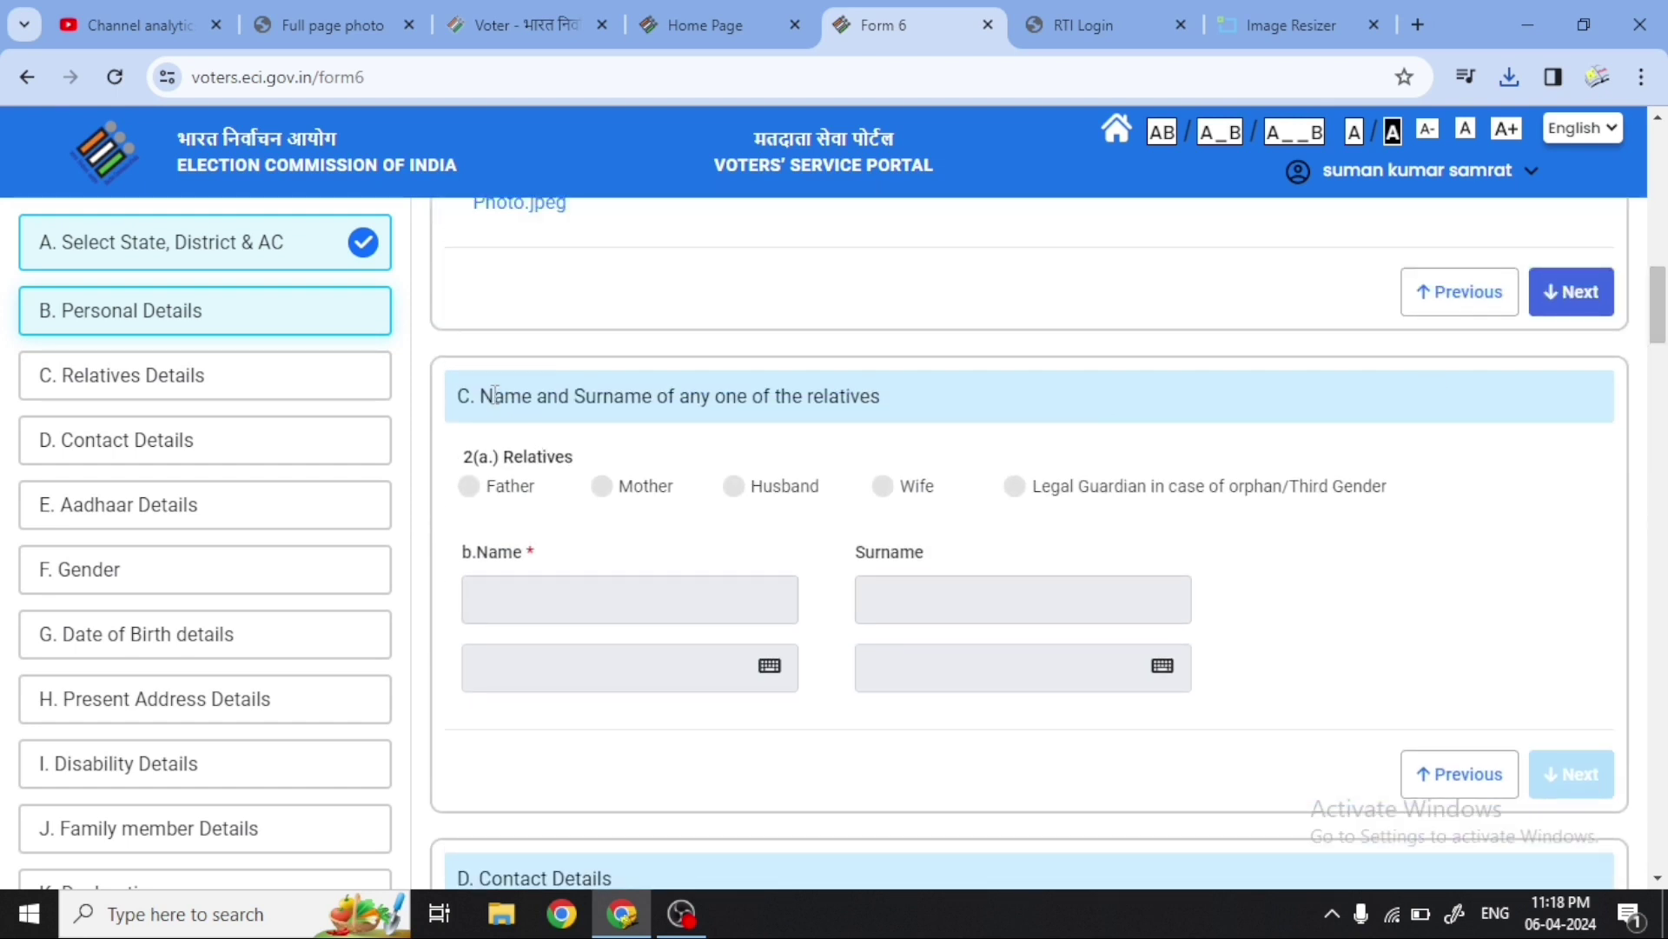
Review the relatives section and complete Personal Details
drag(494, 396, 771, 420)
click(552, 663)
drag(619, 487, 619, 605)
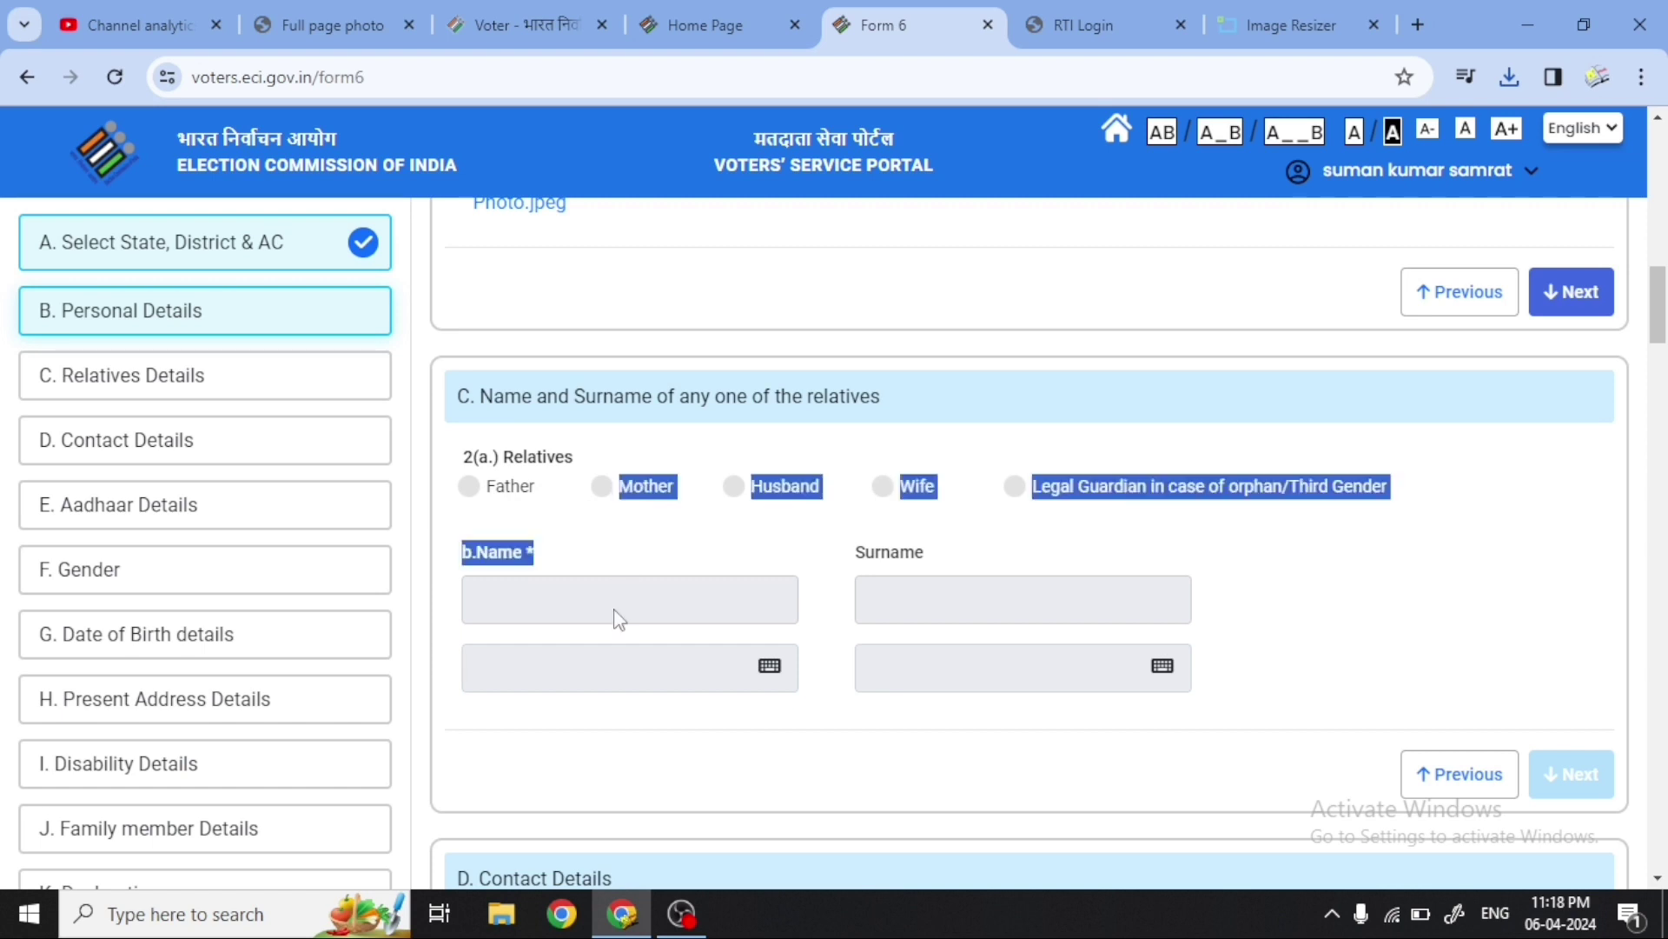
click(617, 641)
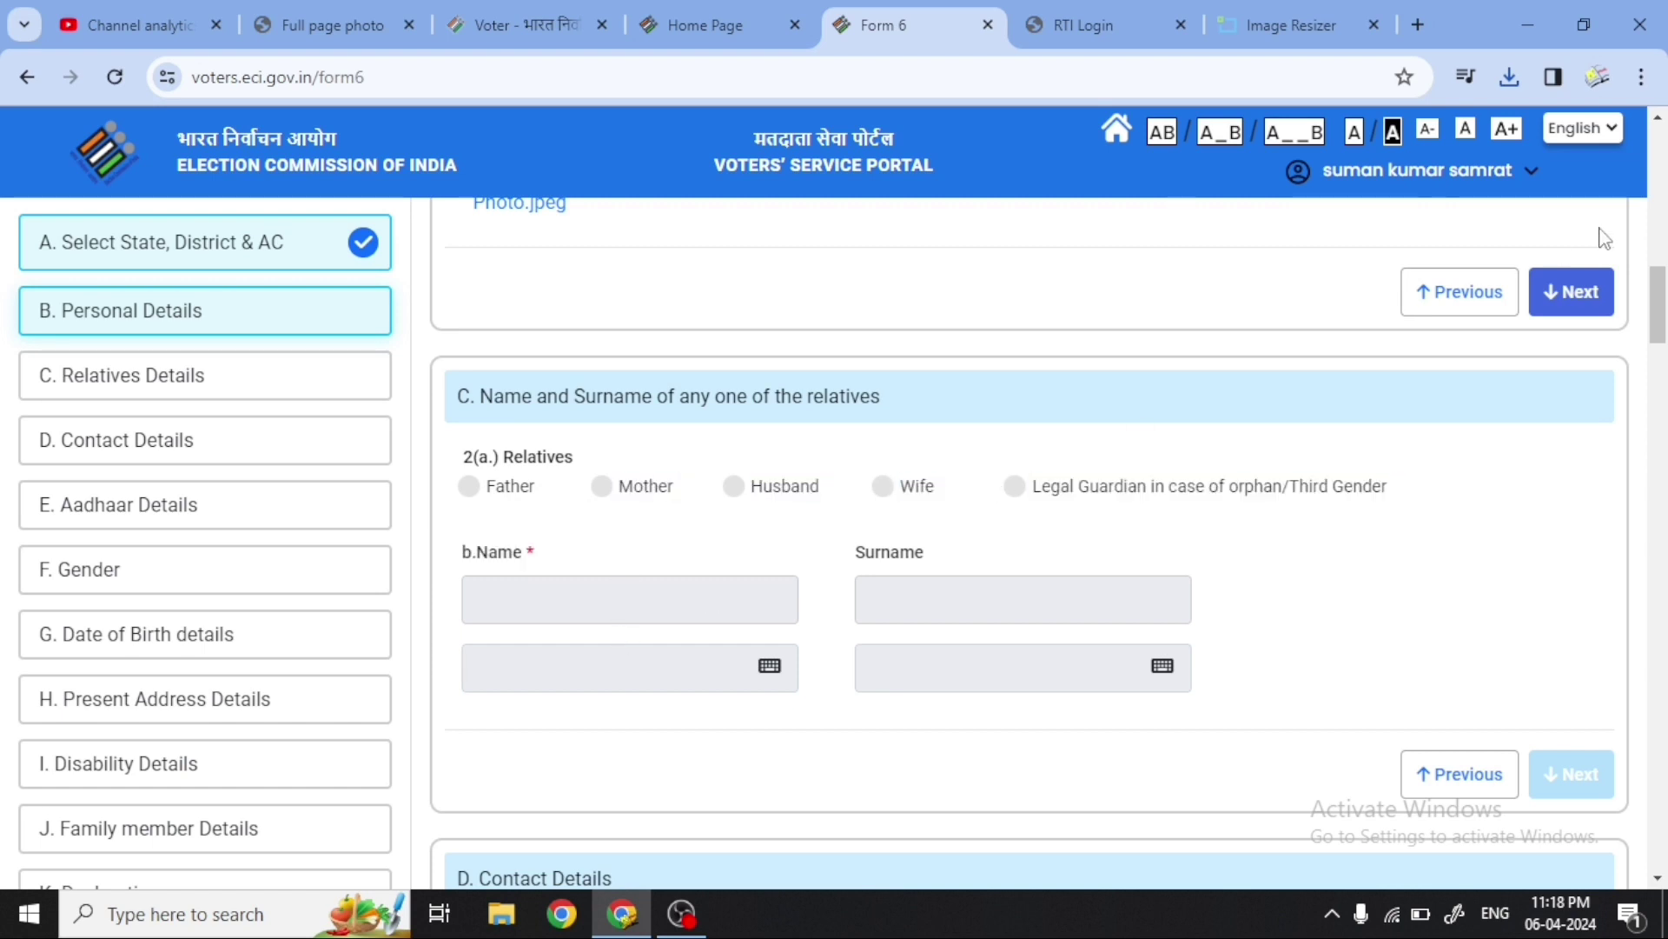
click(1583, 298)
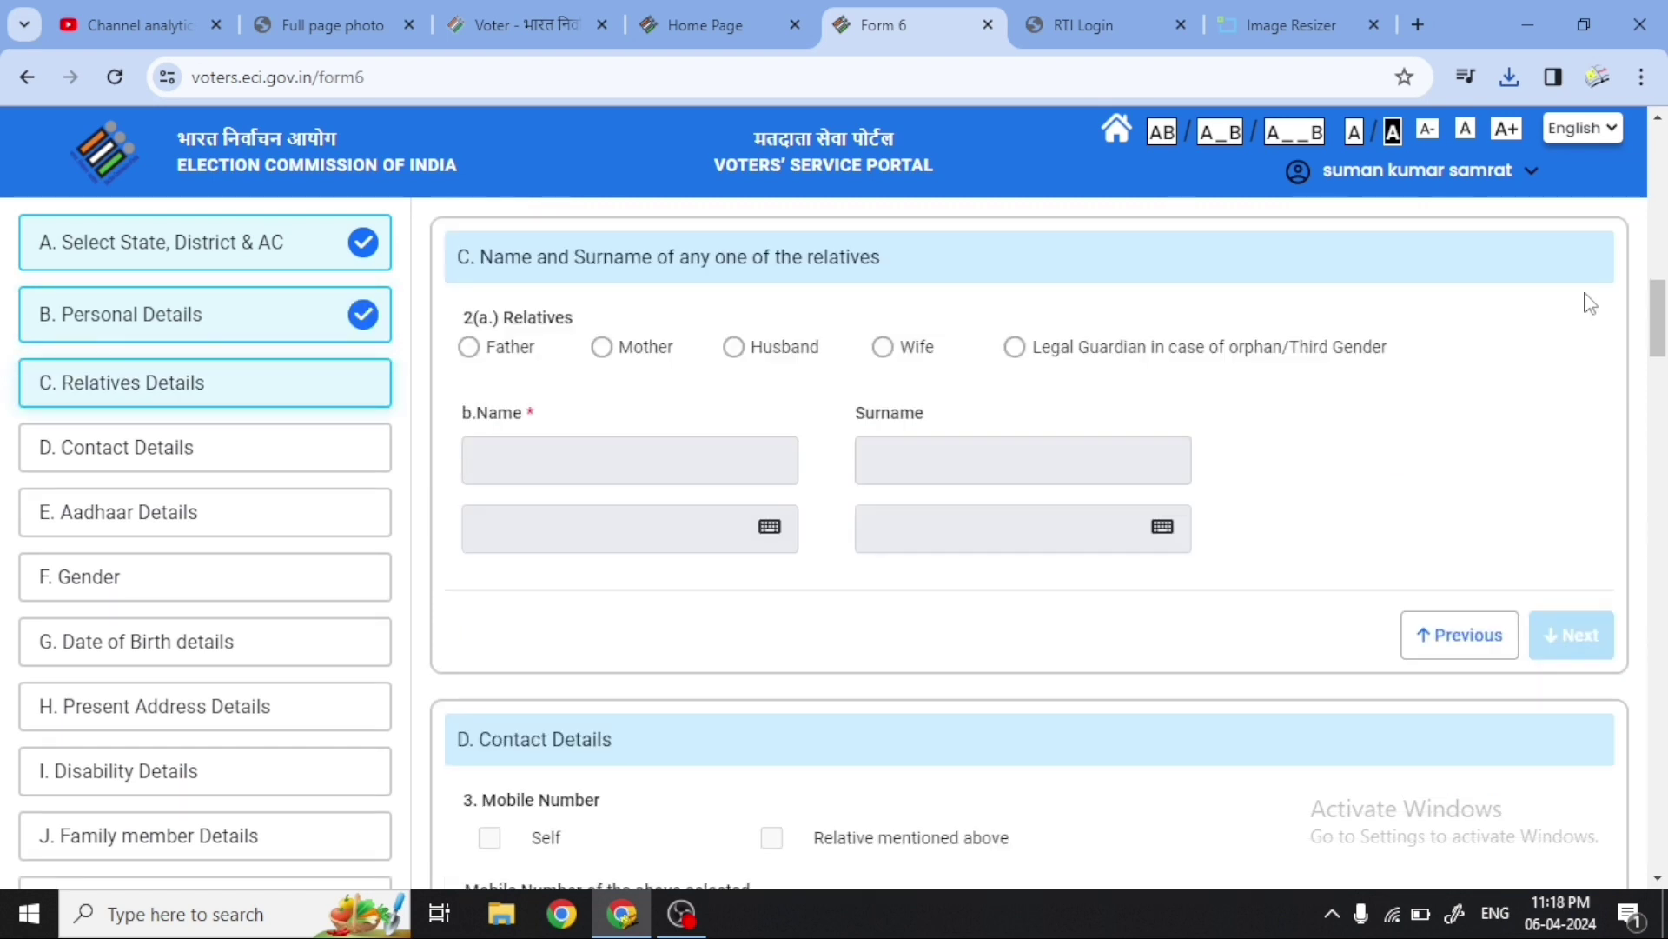
Choose Mother as the relative and enter her capitalised first name, checking the Hindi version
click(606, 349)
click(587, 464)
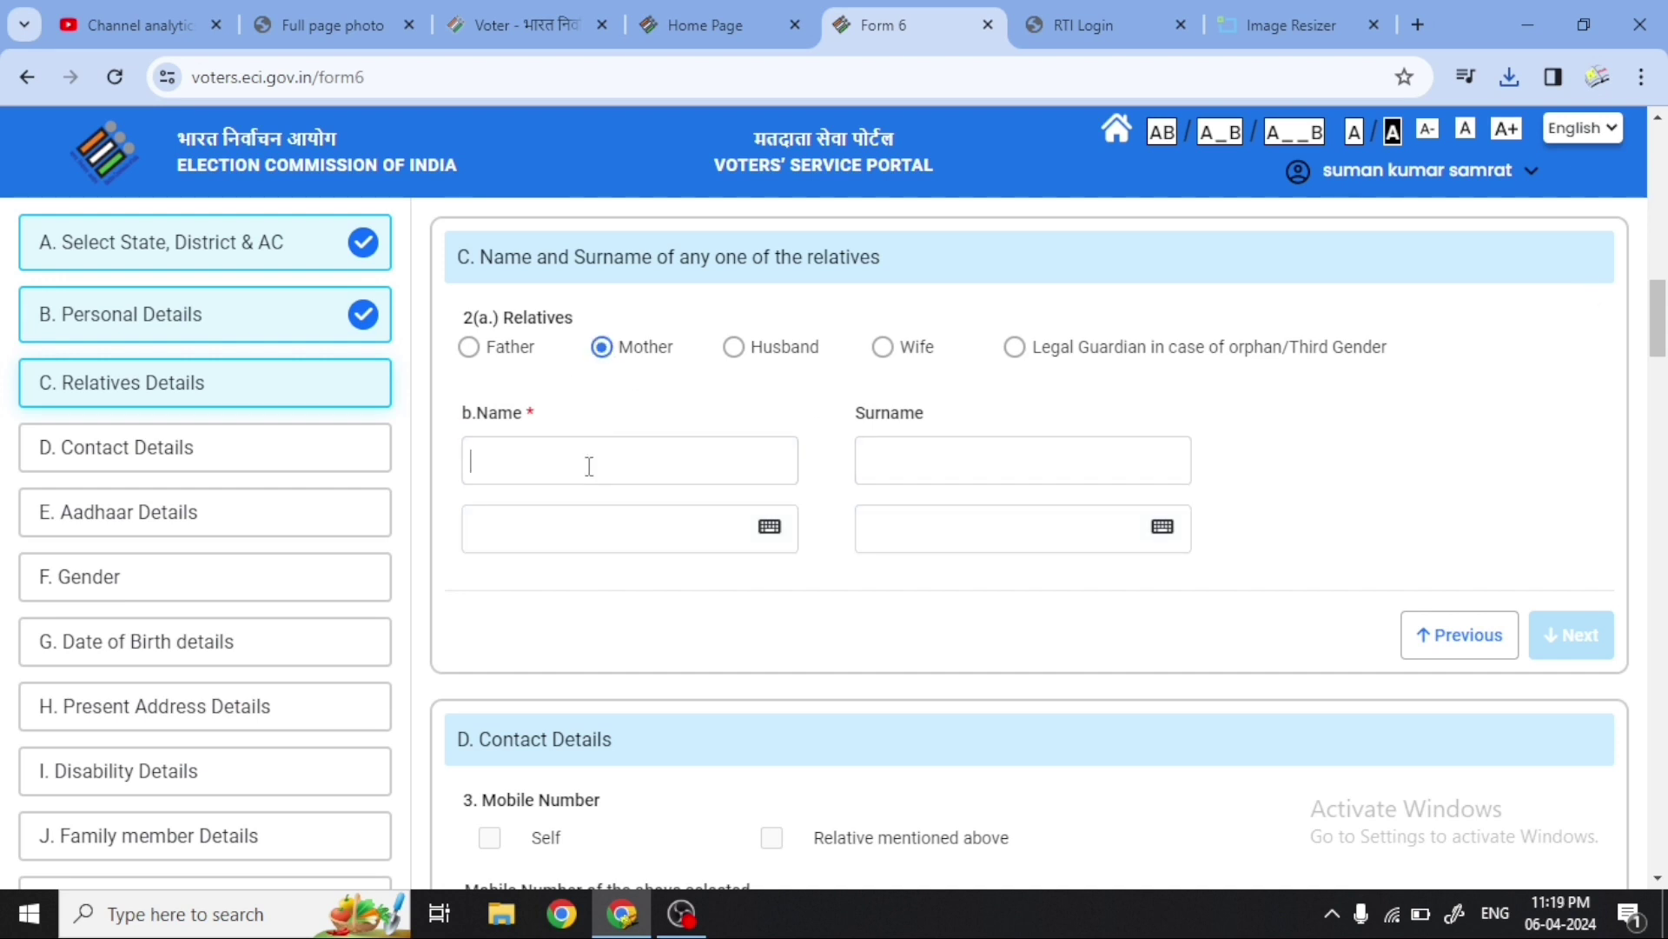
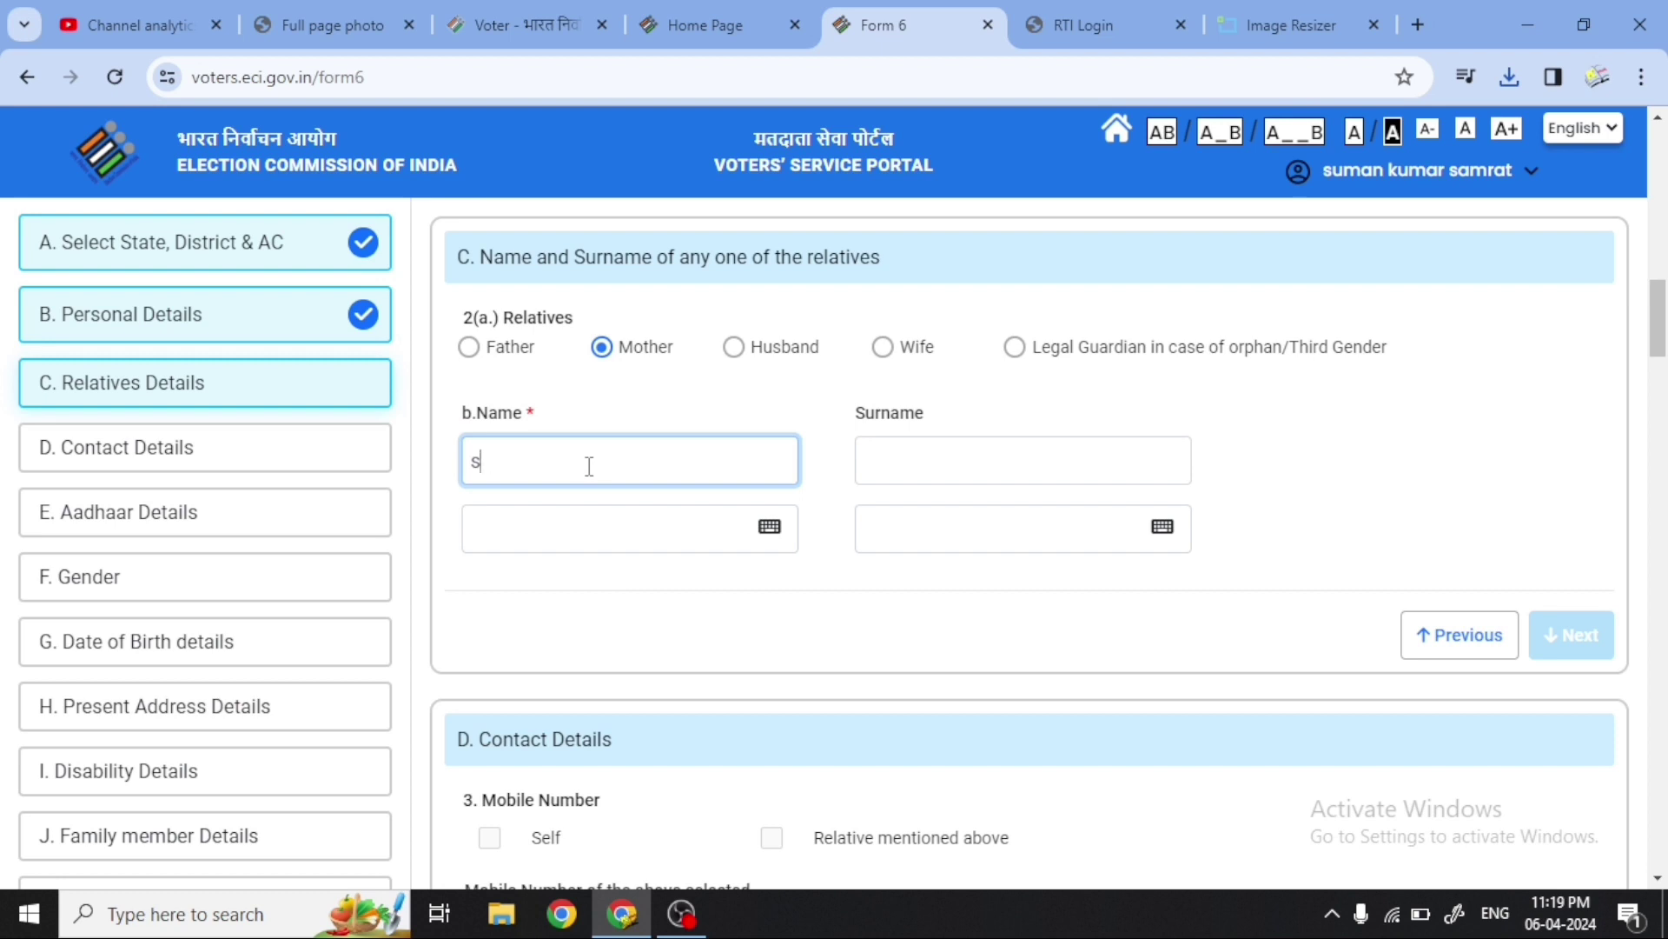
click(549, 455)
key(BackSpace)
text(D)
click(483, 458)
key(BackSpace)
text(S)
click(945, 446)
click(611, 508)
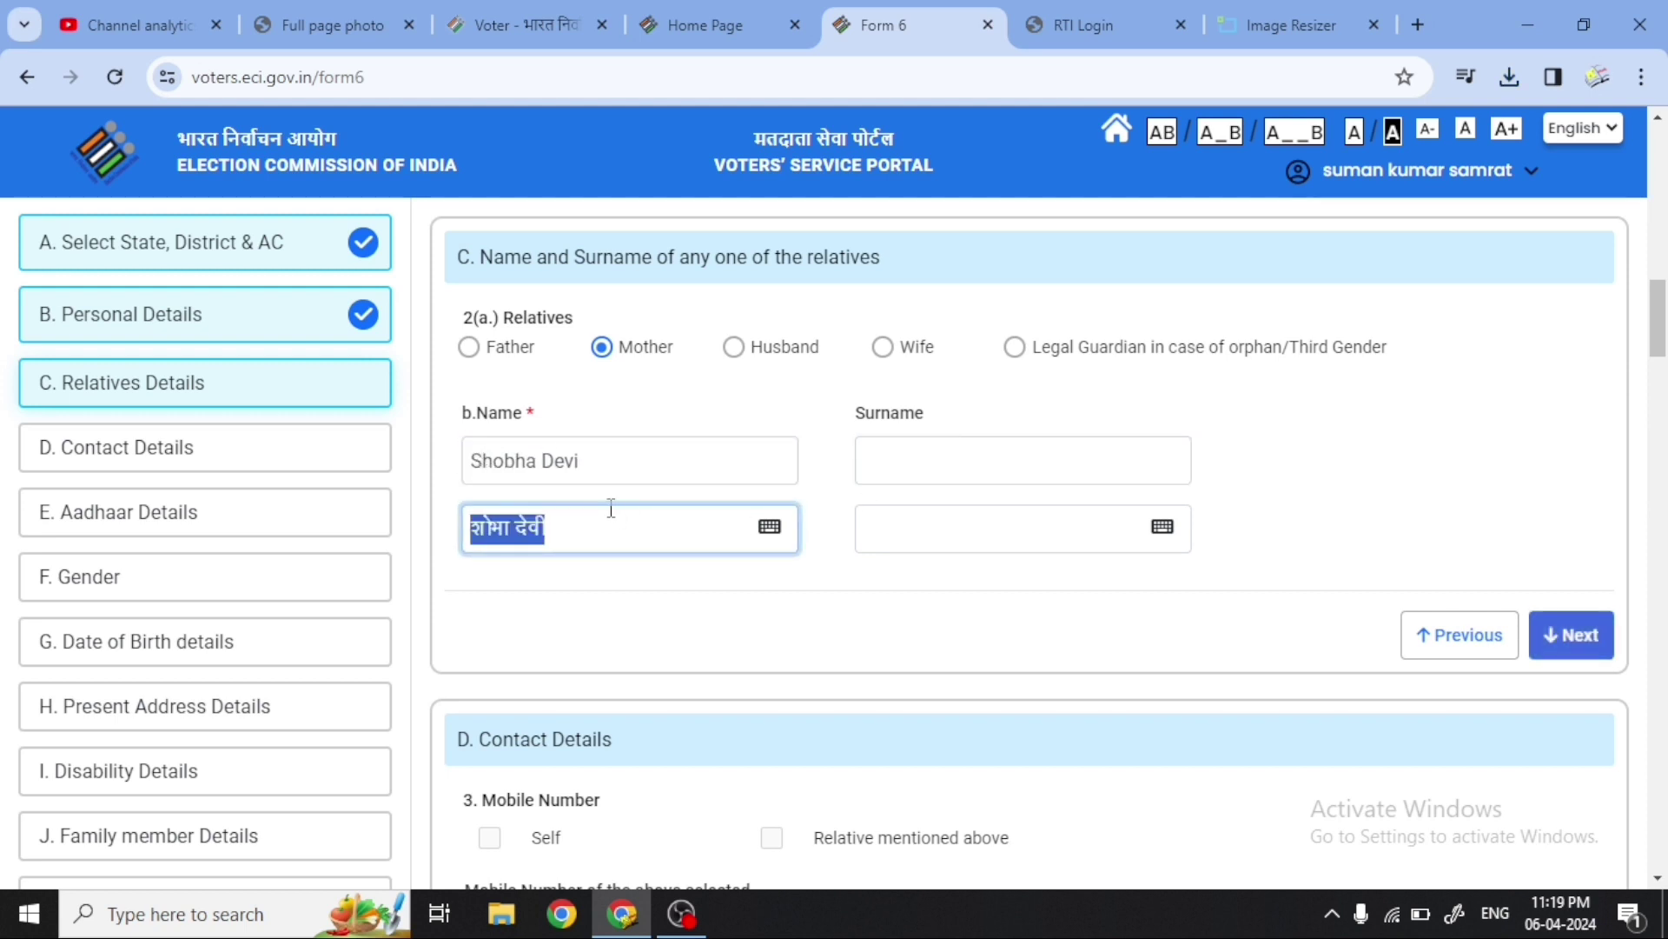
drag(590, 464, 543, 458)
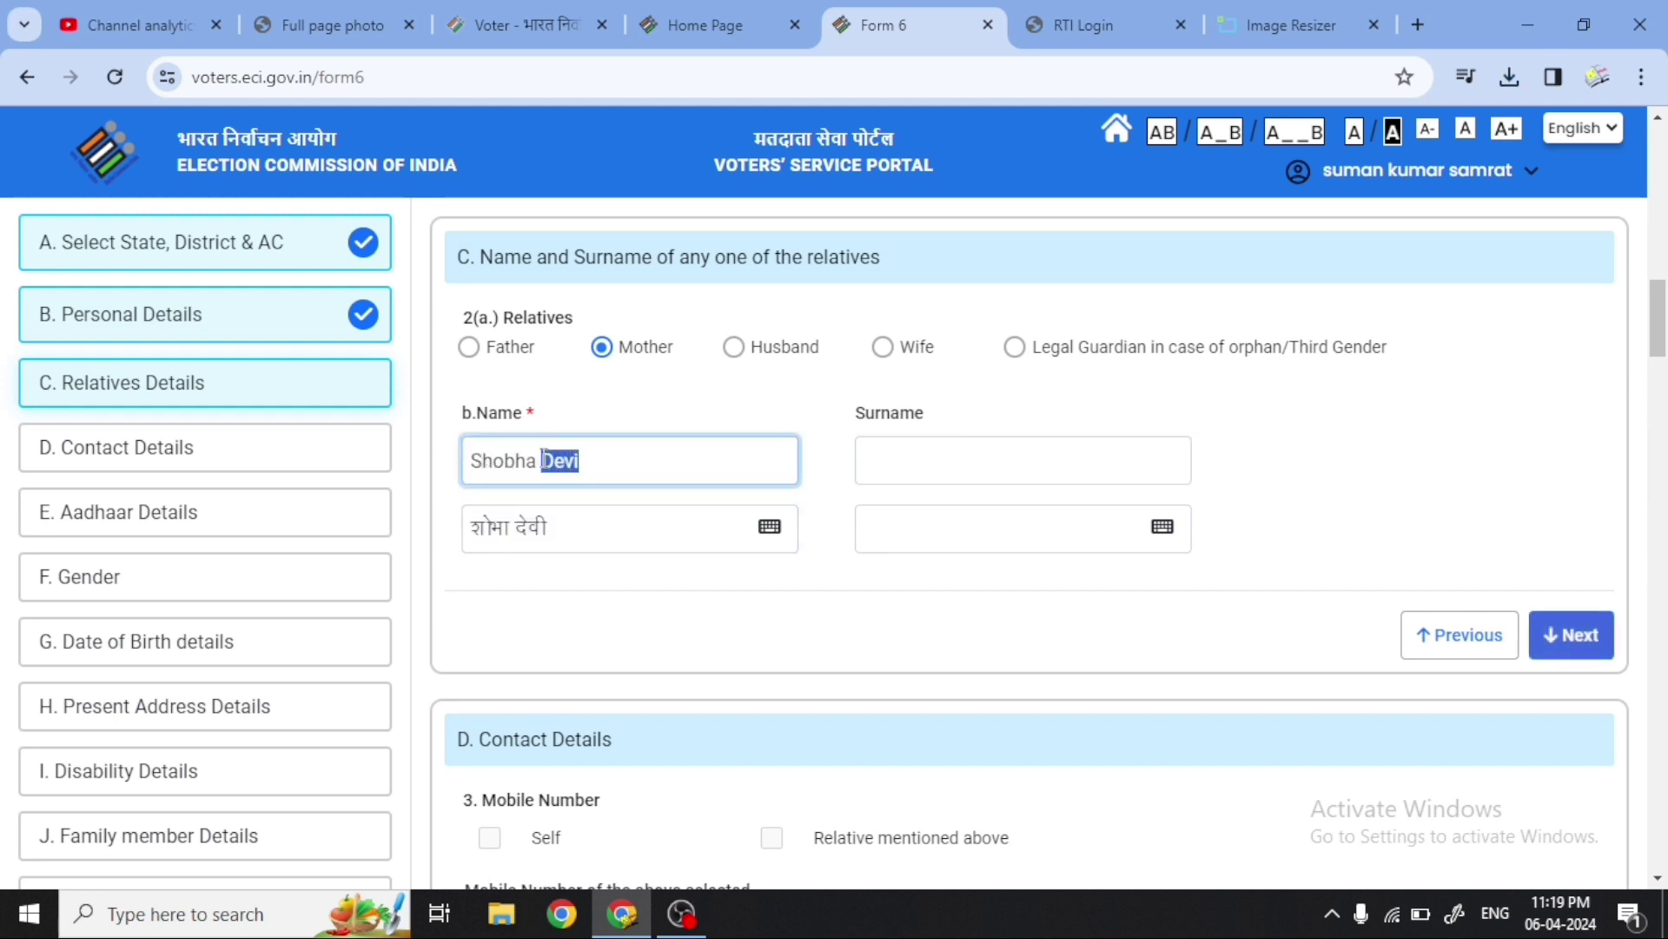
key(BackSpace)
click(886, 452)
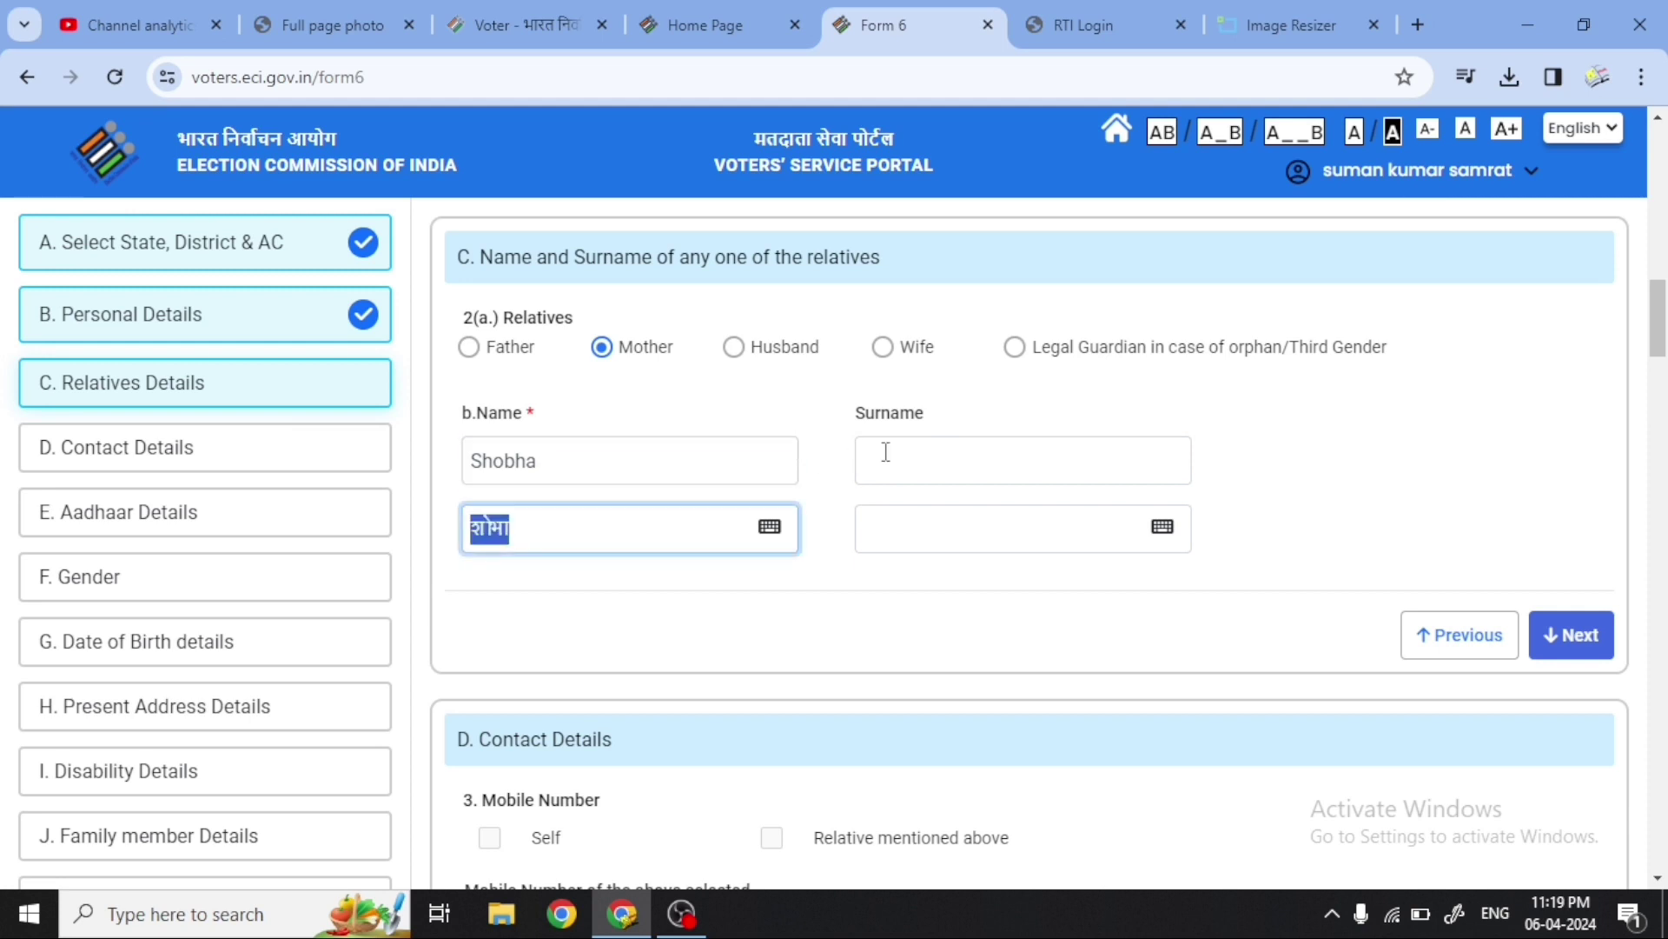
Enter the mother's surname, check its Hindi version, and continue to Contact Details
click(886, 452)
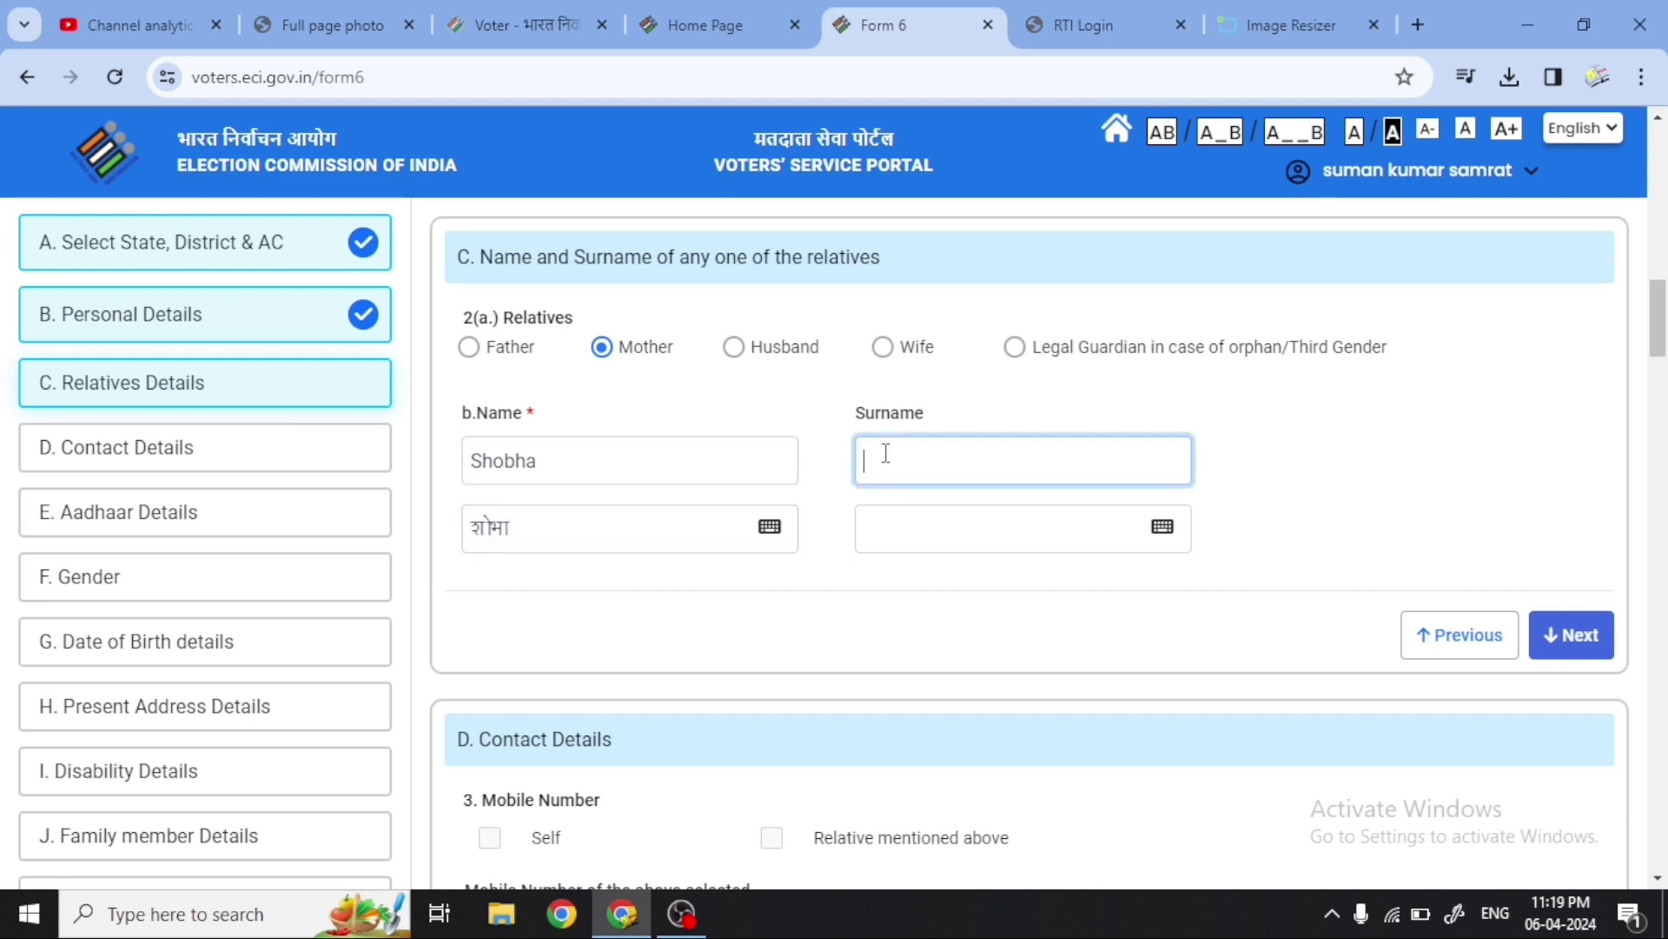
text(DEV)
key(BackSpace)
key(BackSpace)
key(BackSpace)
text(ev)
key(Tab)
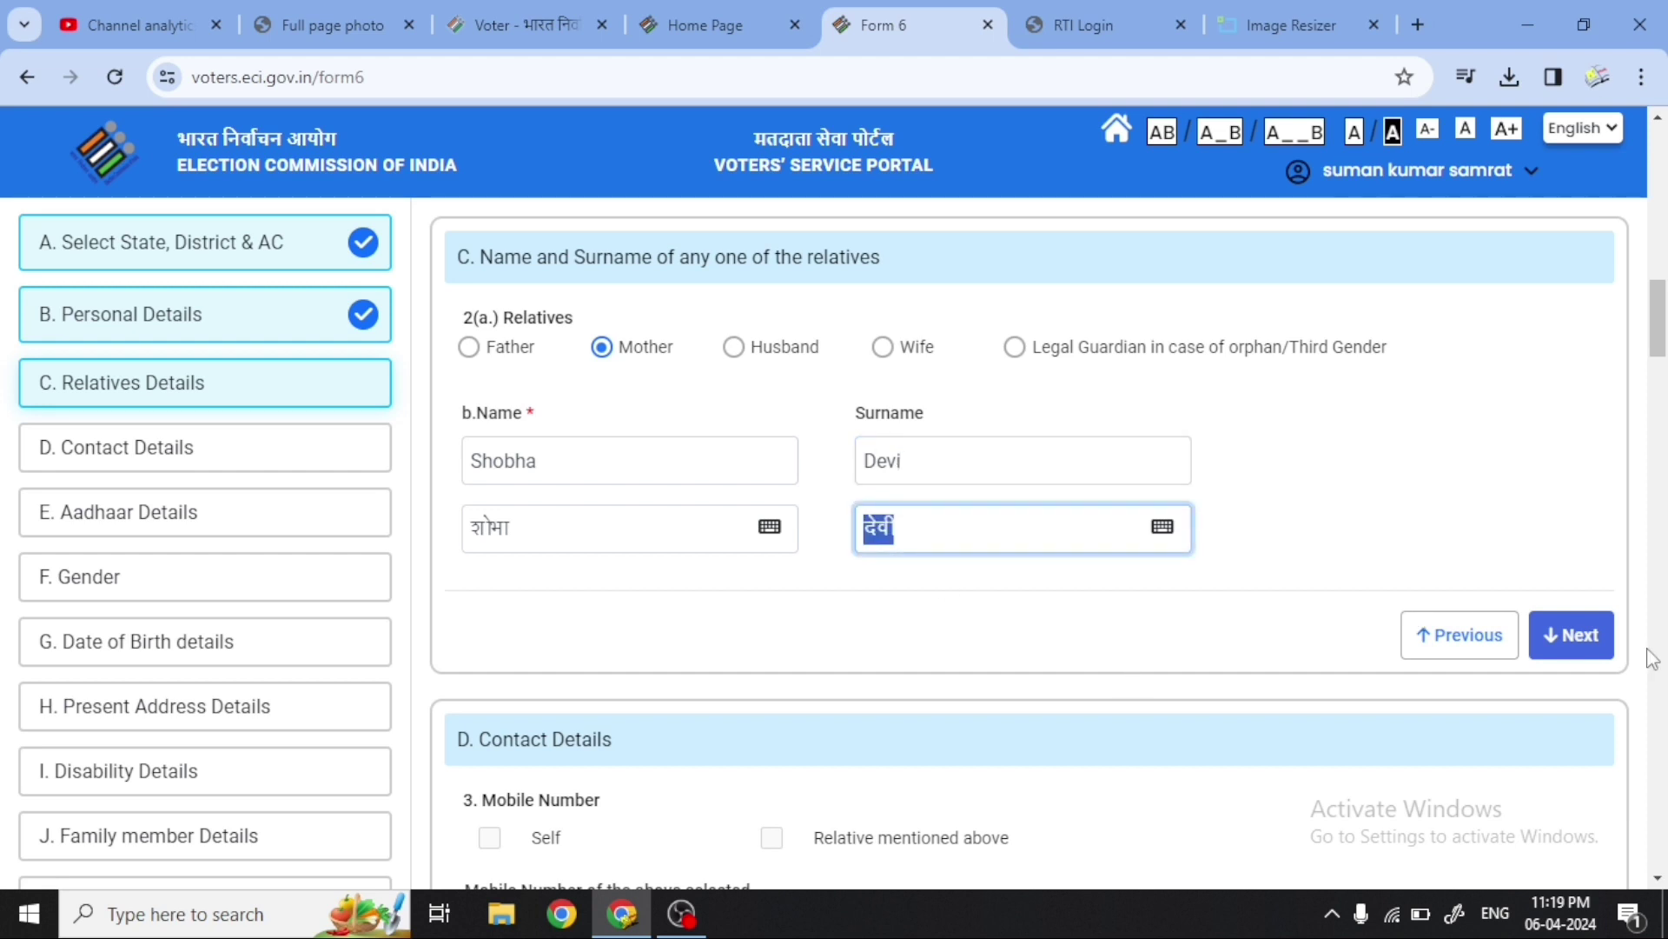
click(1577, 639)
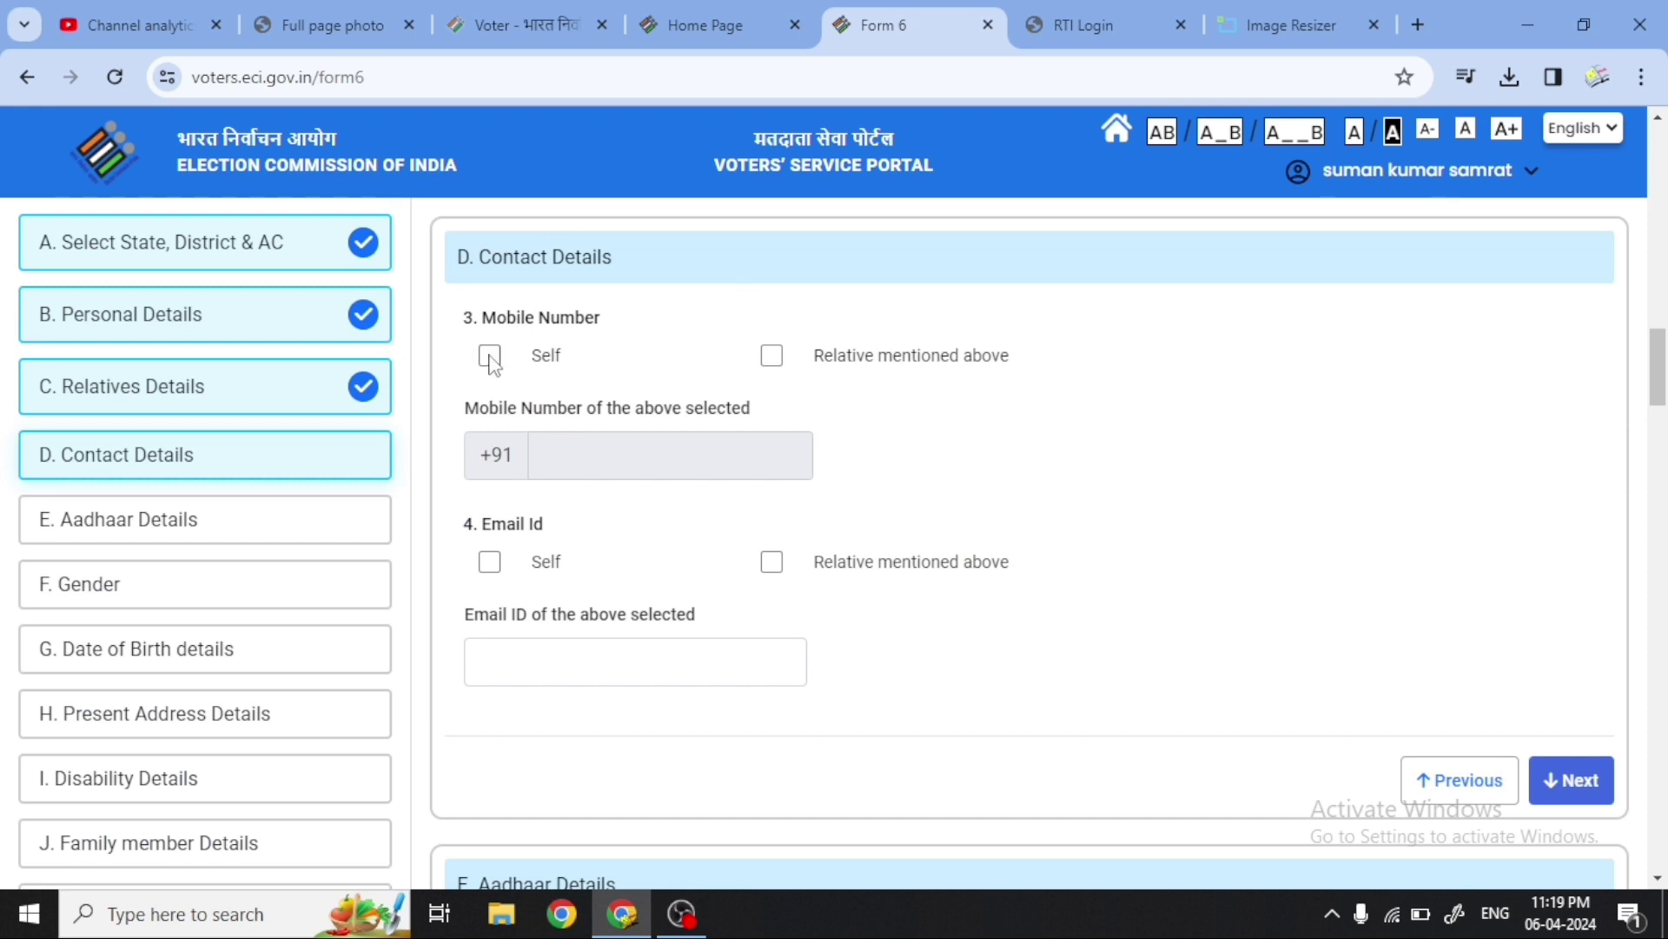
Mark the mobile number as the applicant's own and enter it
click(490, 361)
click(583, 458)
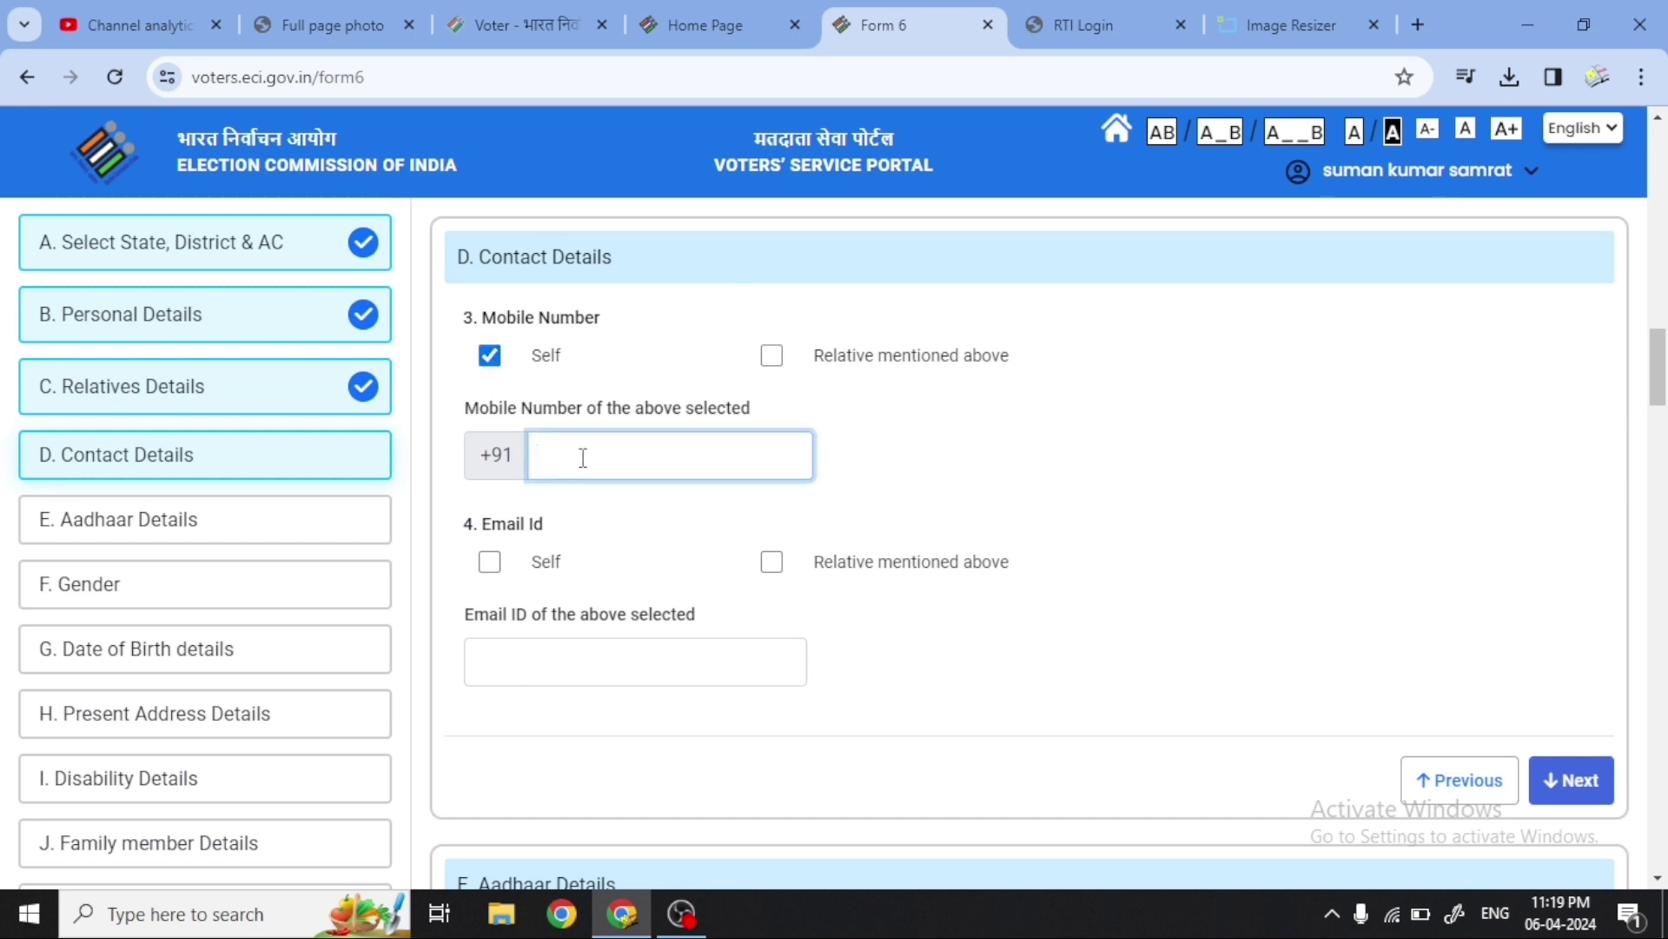
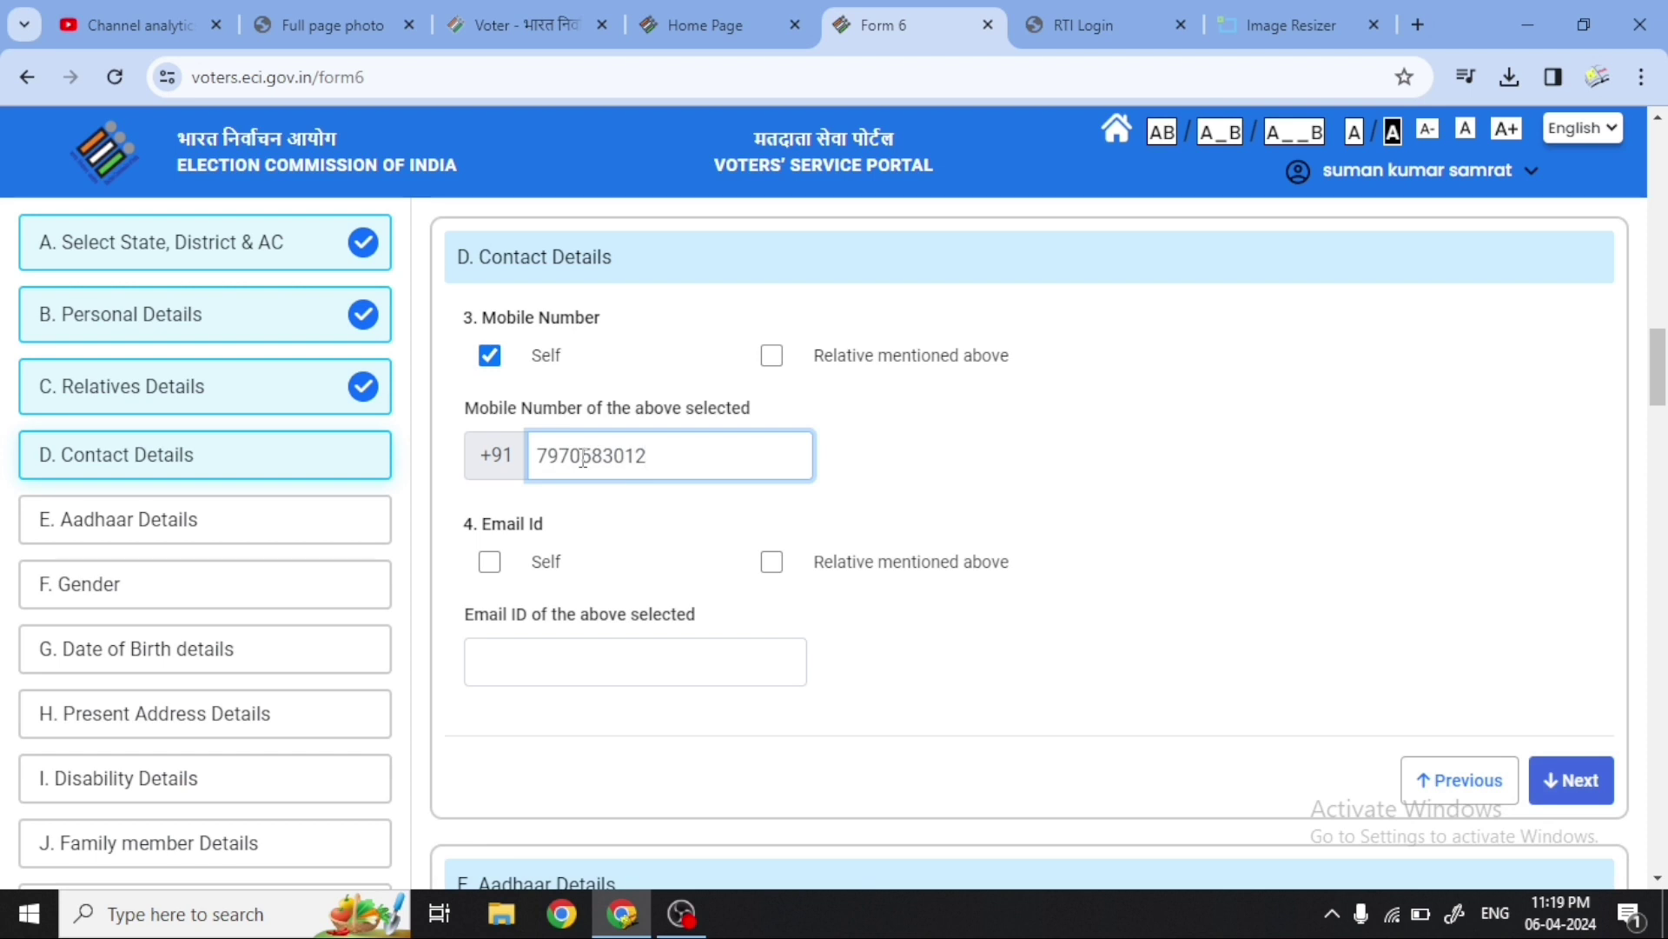
click(484, 574)
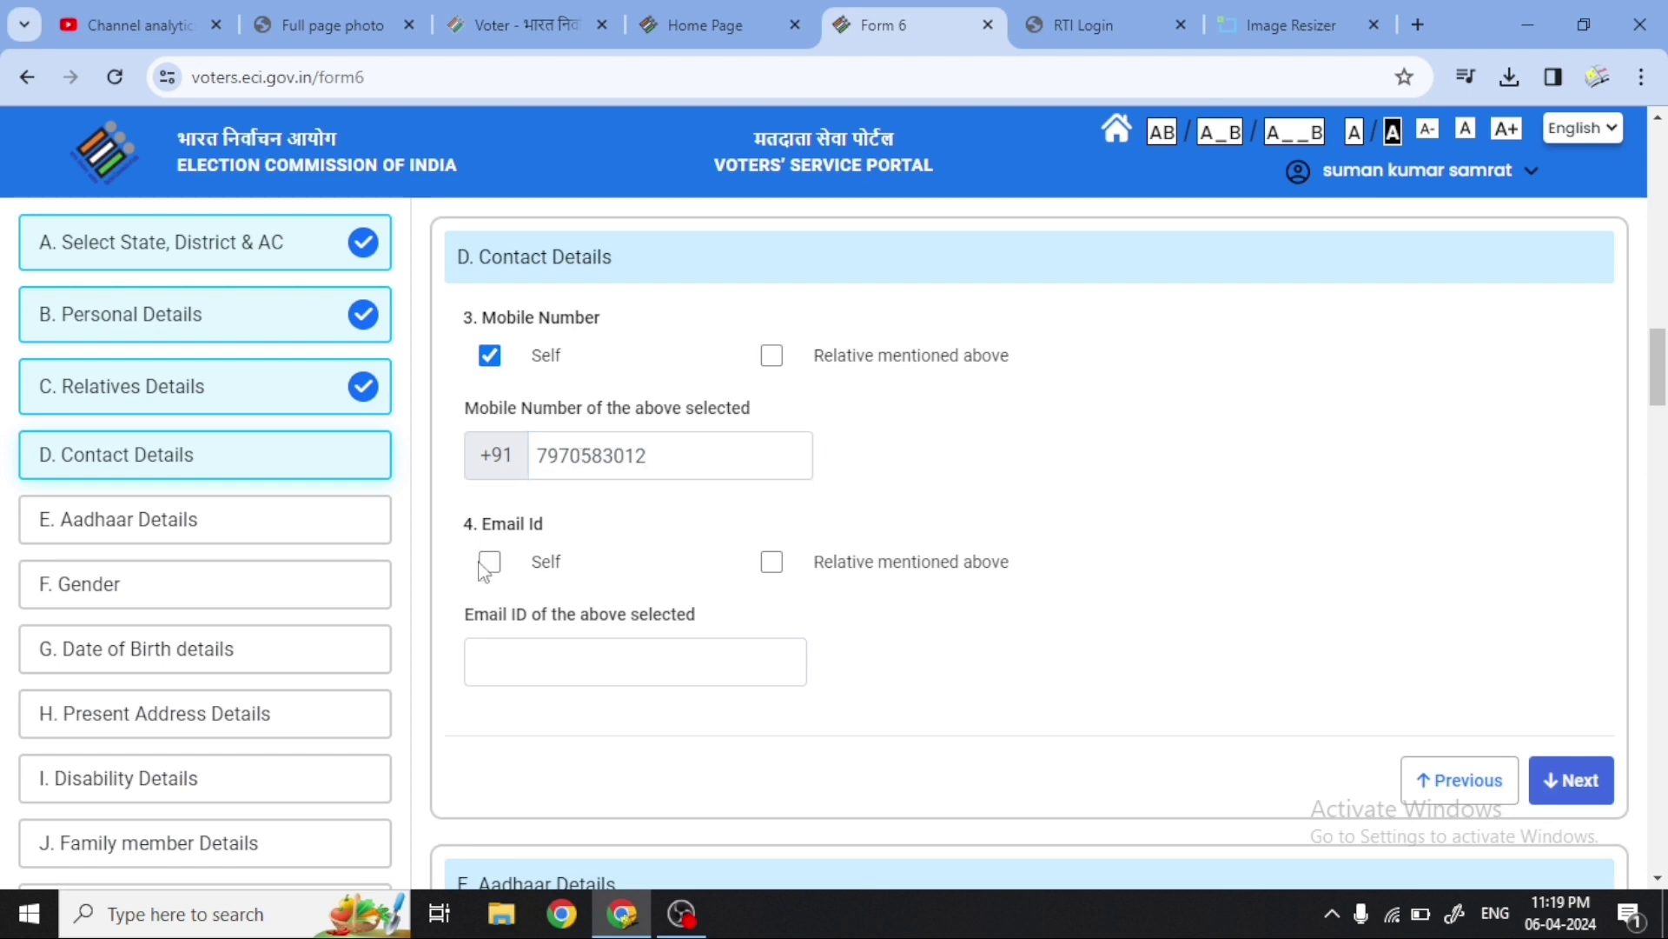
Mark the e-mail as the applicant's own, enter the address, and proceed to Aadhaar Details
click(488, 563)
click(524, 663)
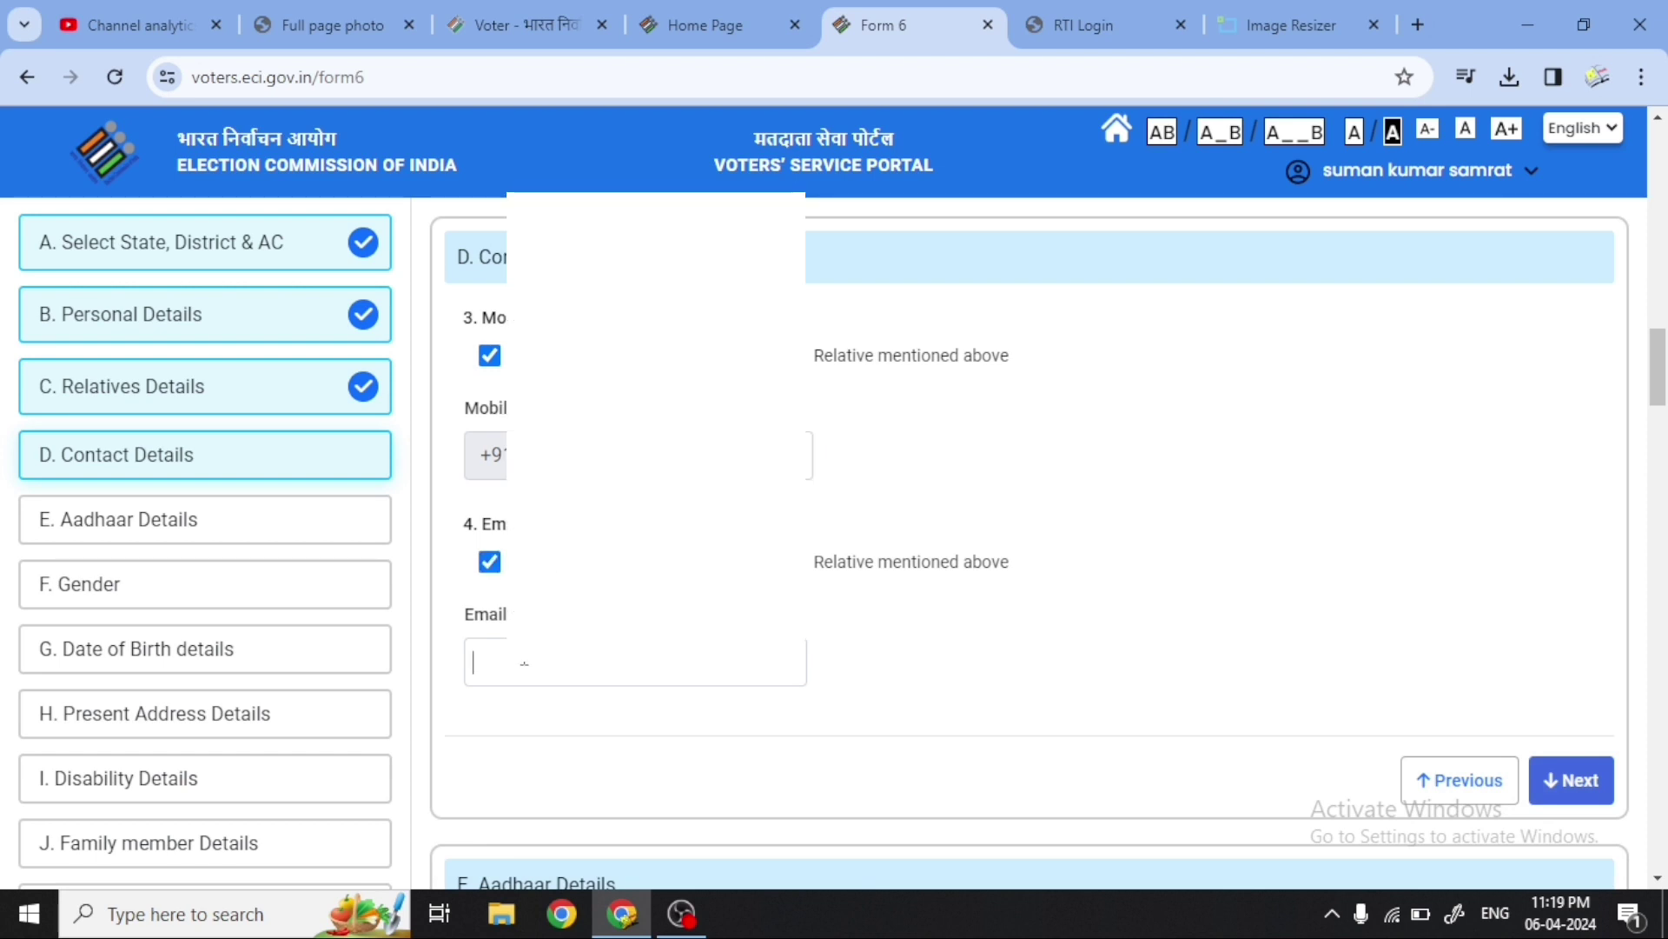
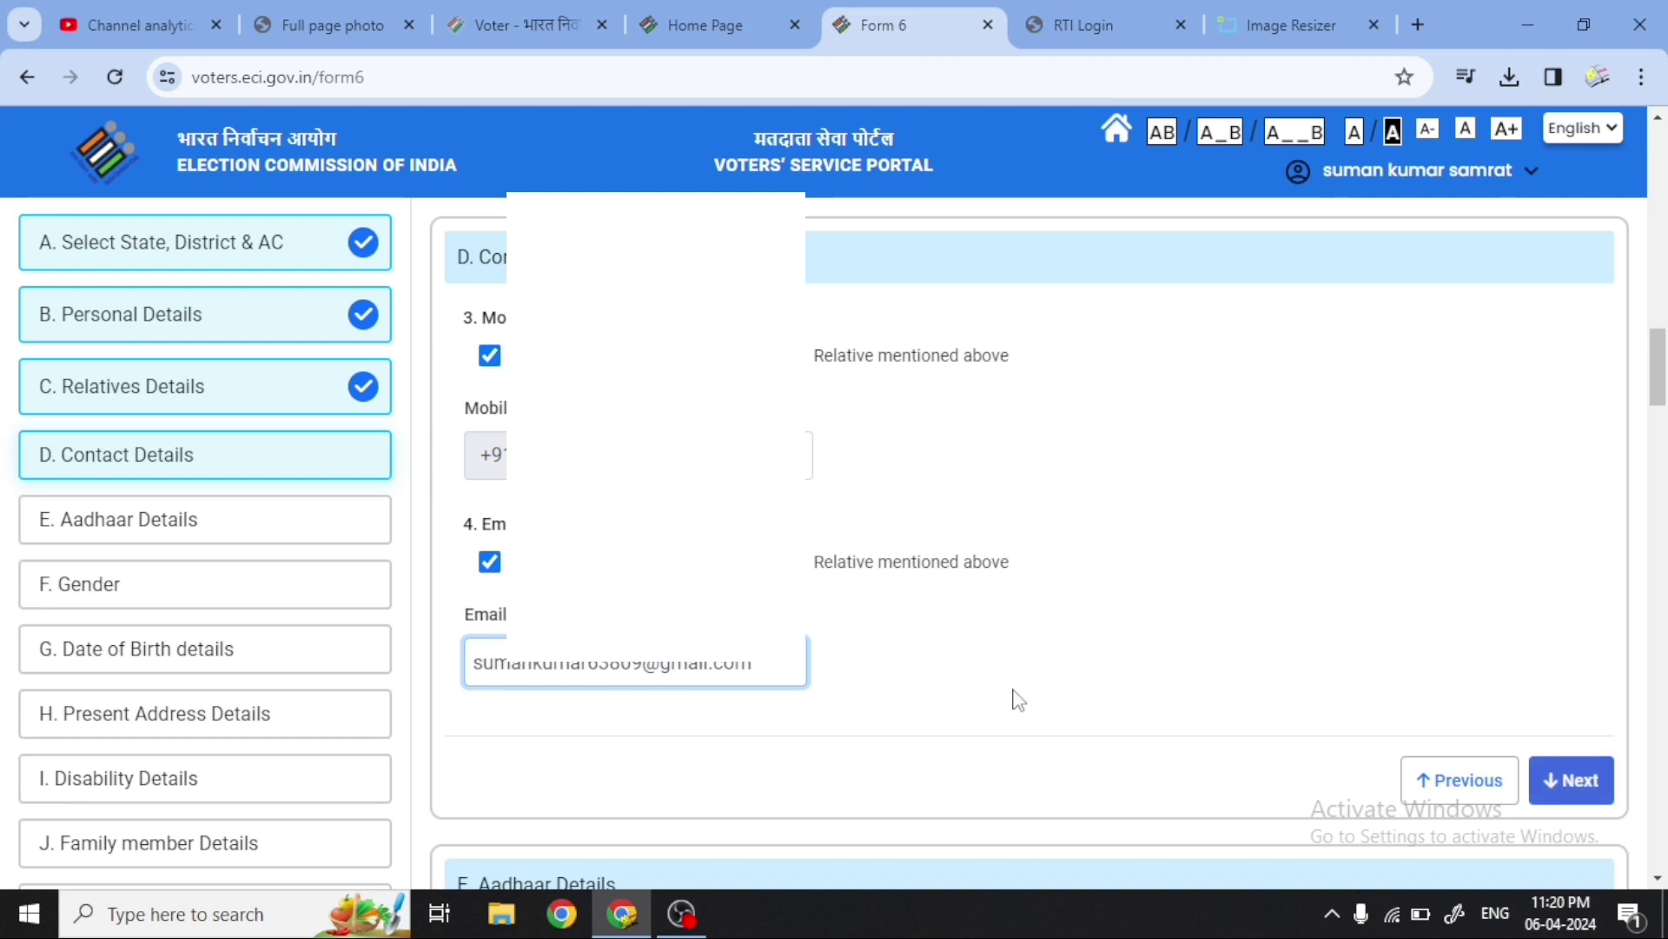
drag(1660, 357, 1662, 360)
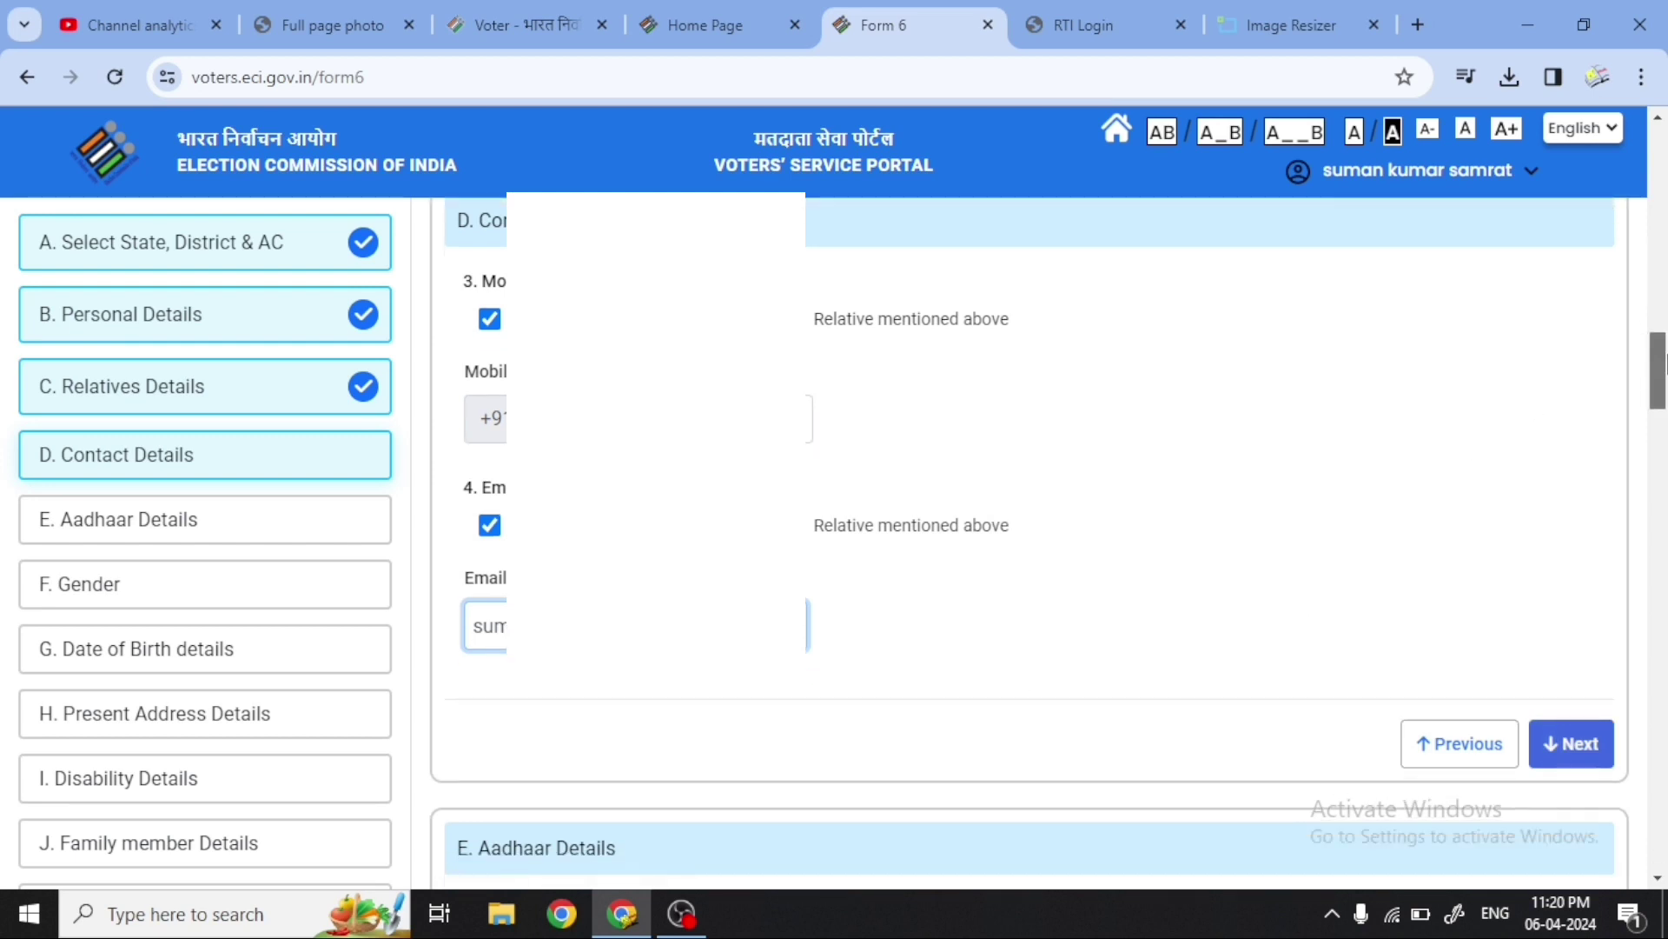
scroll(1663, 361, down, 2)
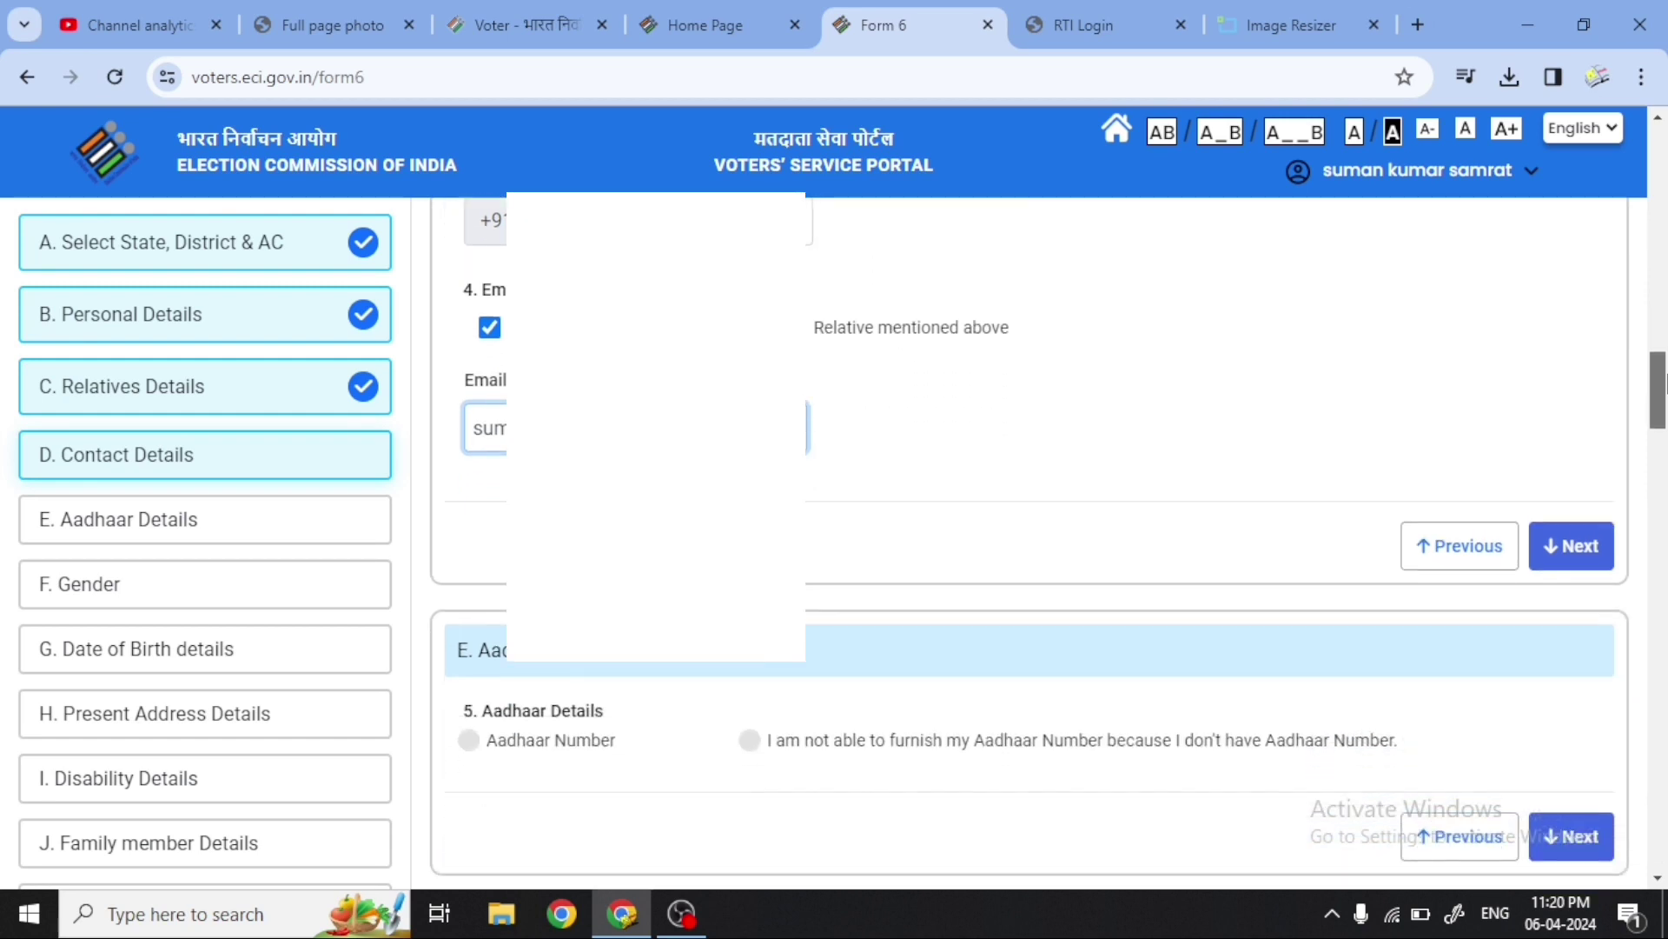
click(1594, 560)
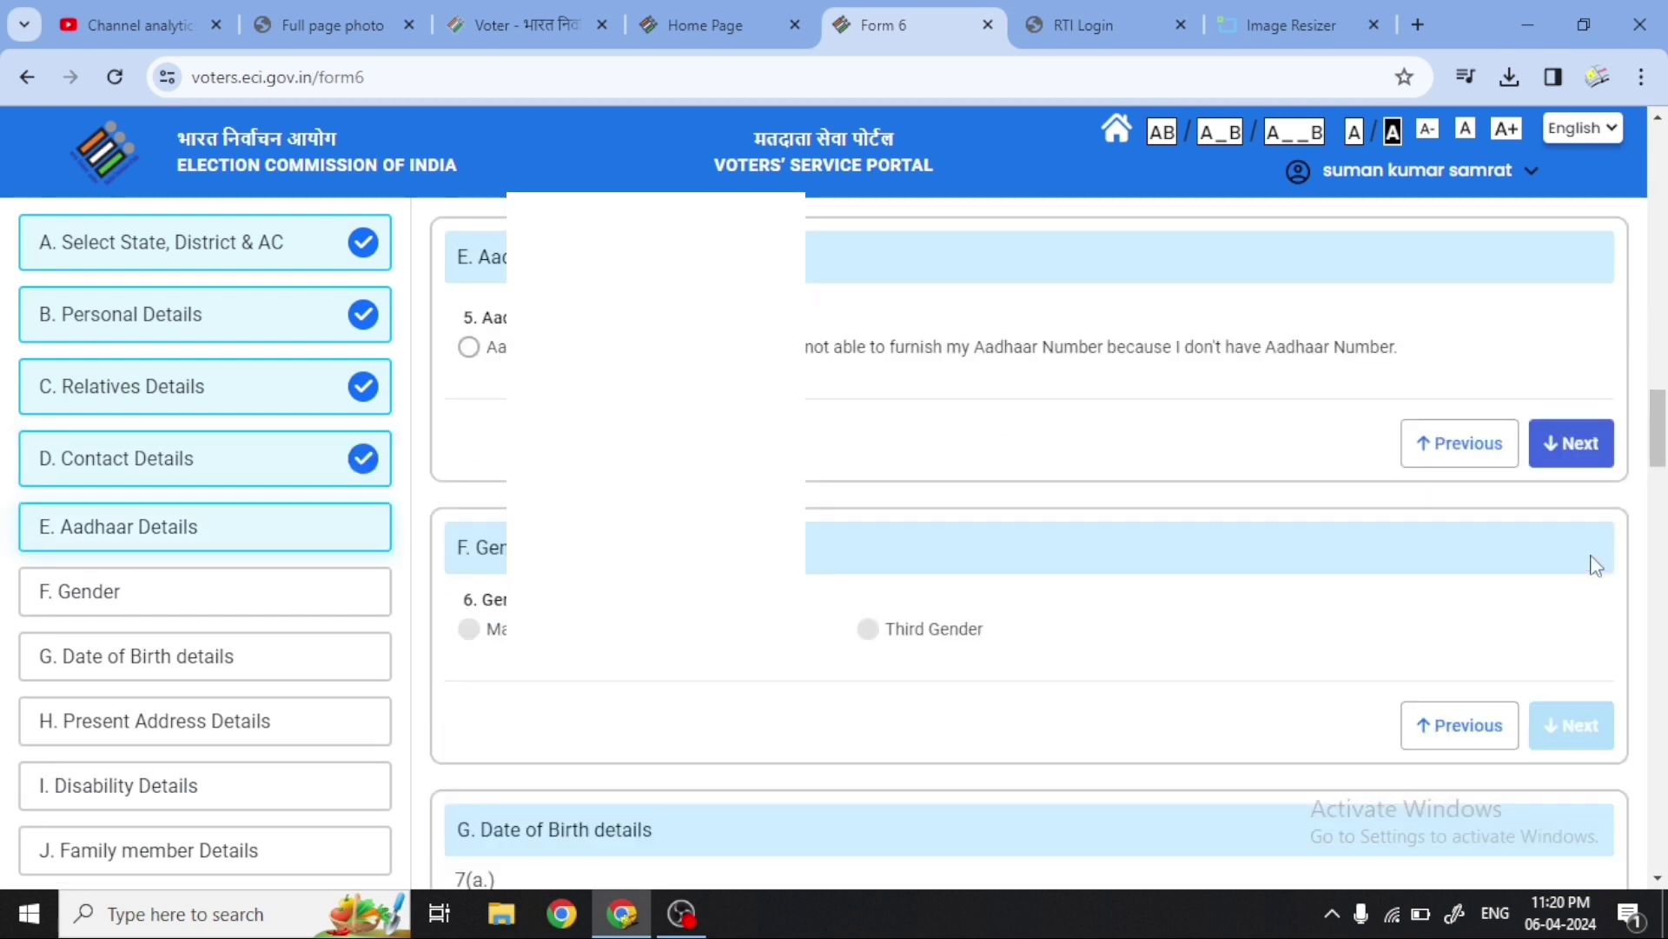
Move past the Aadhaar section and set Gender to Male
click(1508, 458)
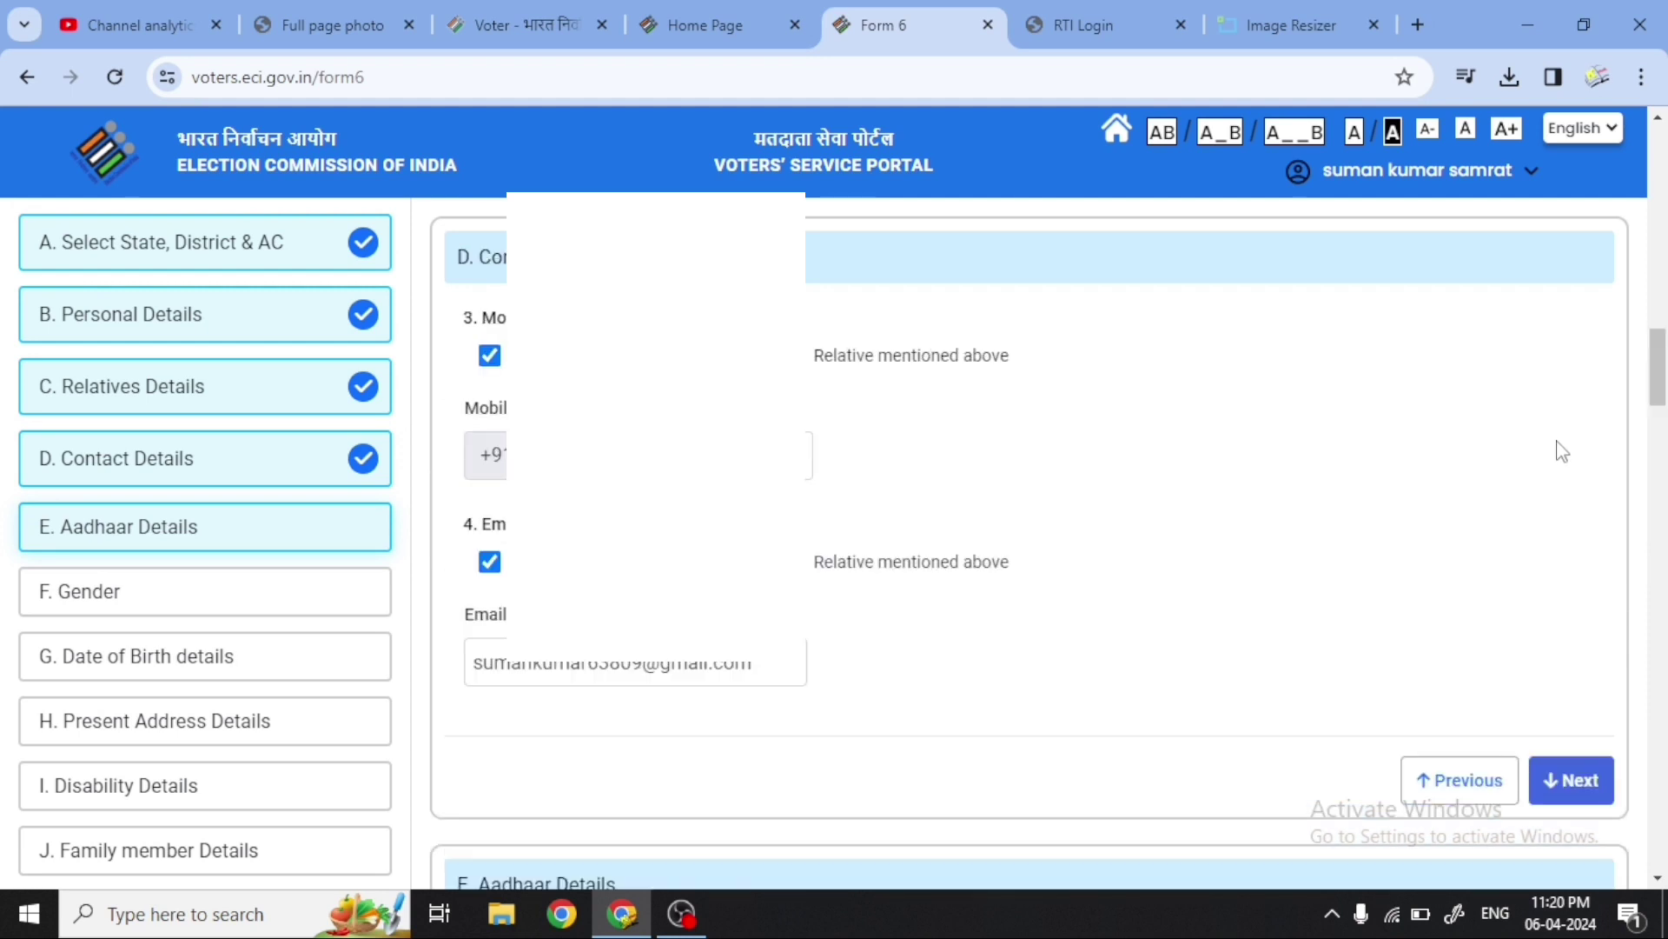
click(1578, 782)
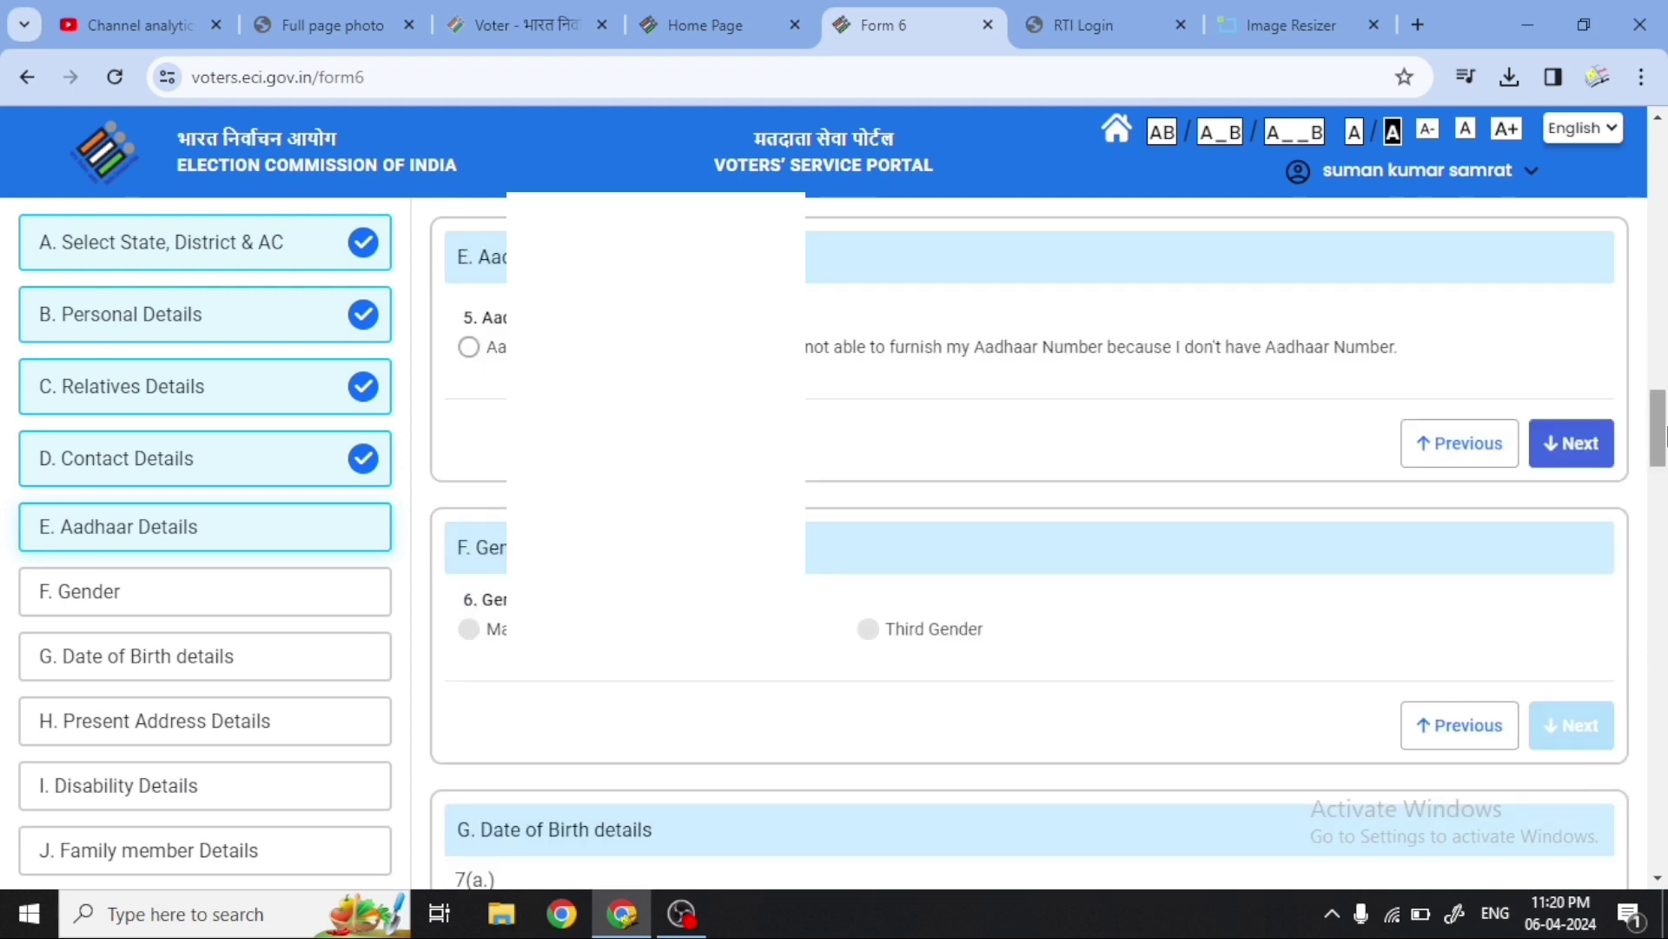
scroll(1661, 434, down, 2)
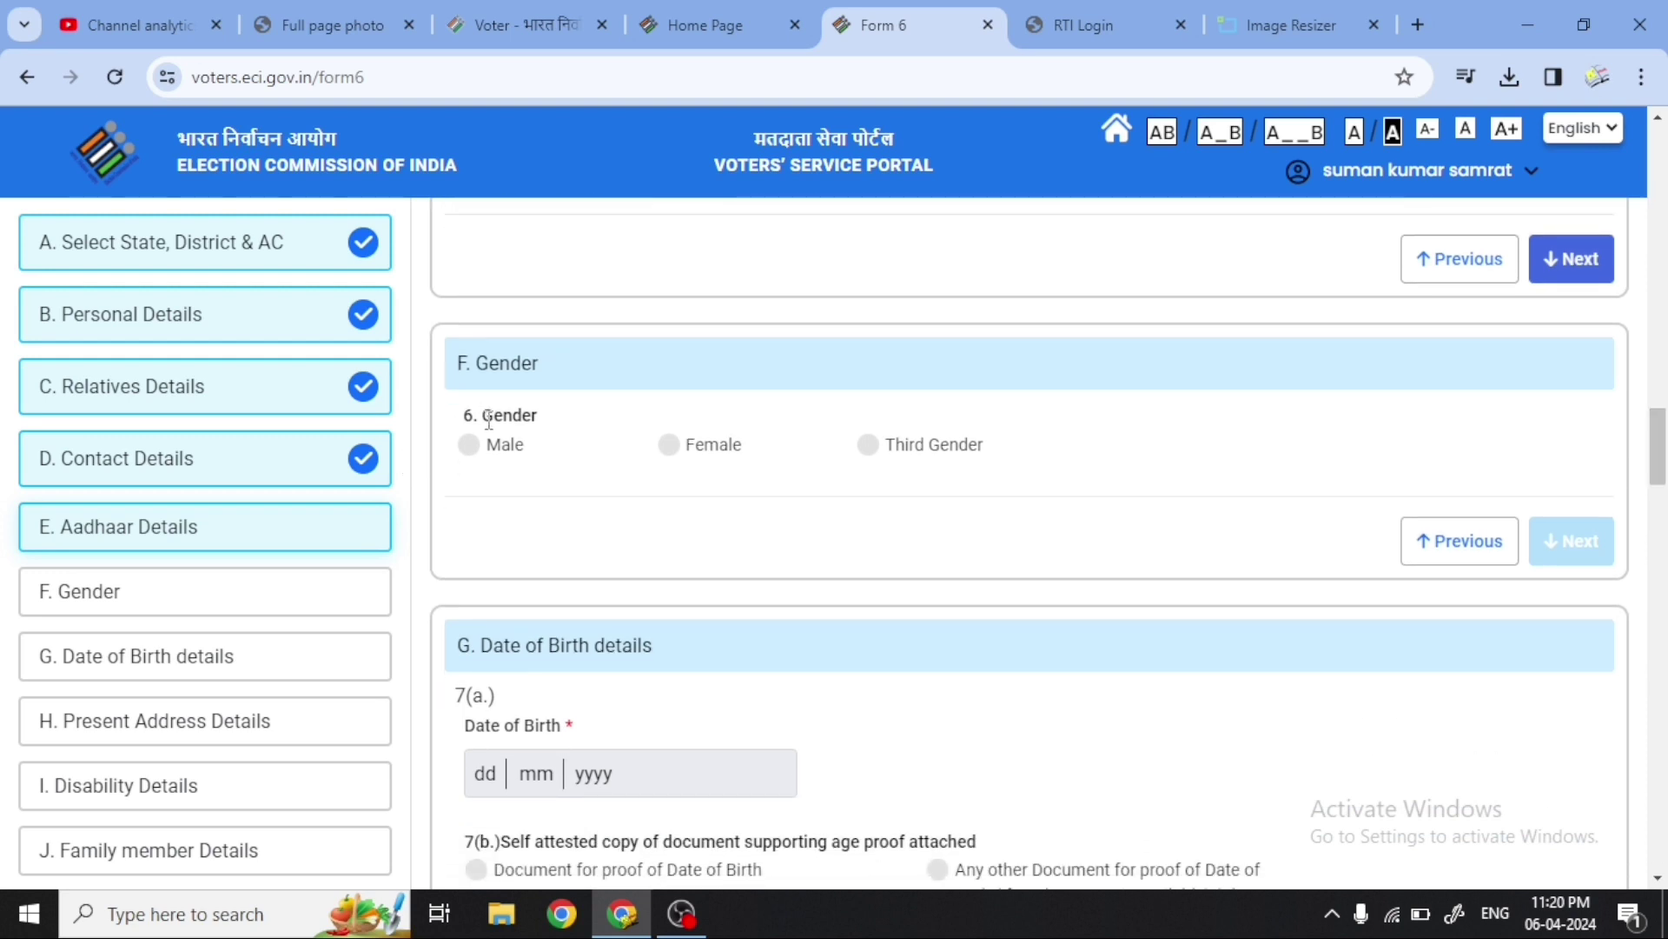
click(1569, 259)
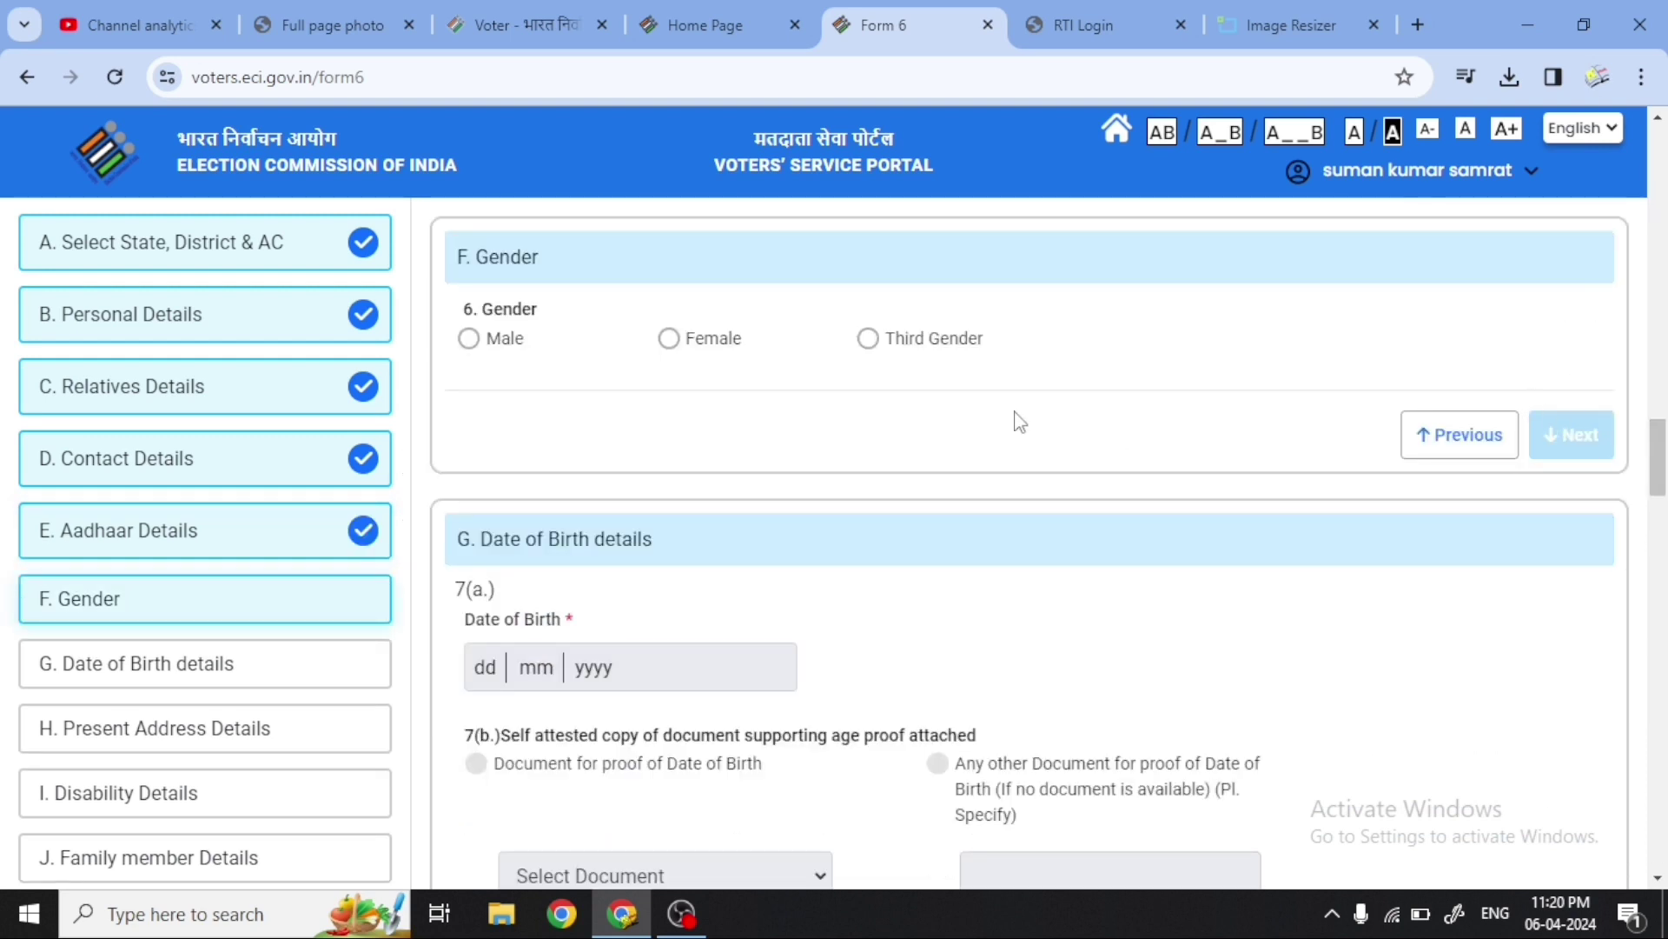
click(470, 341)
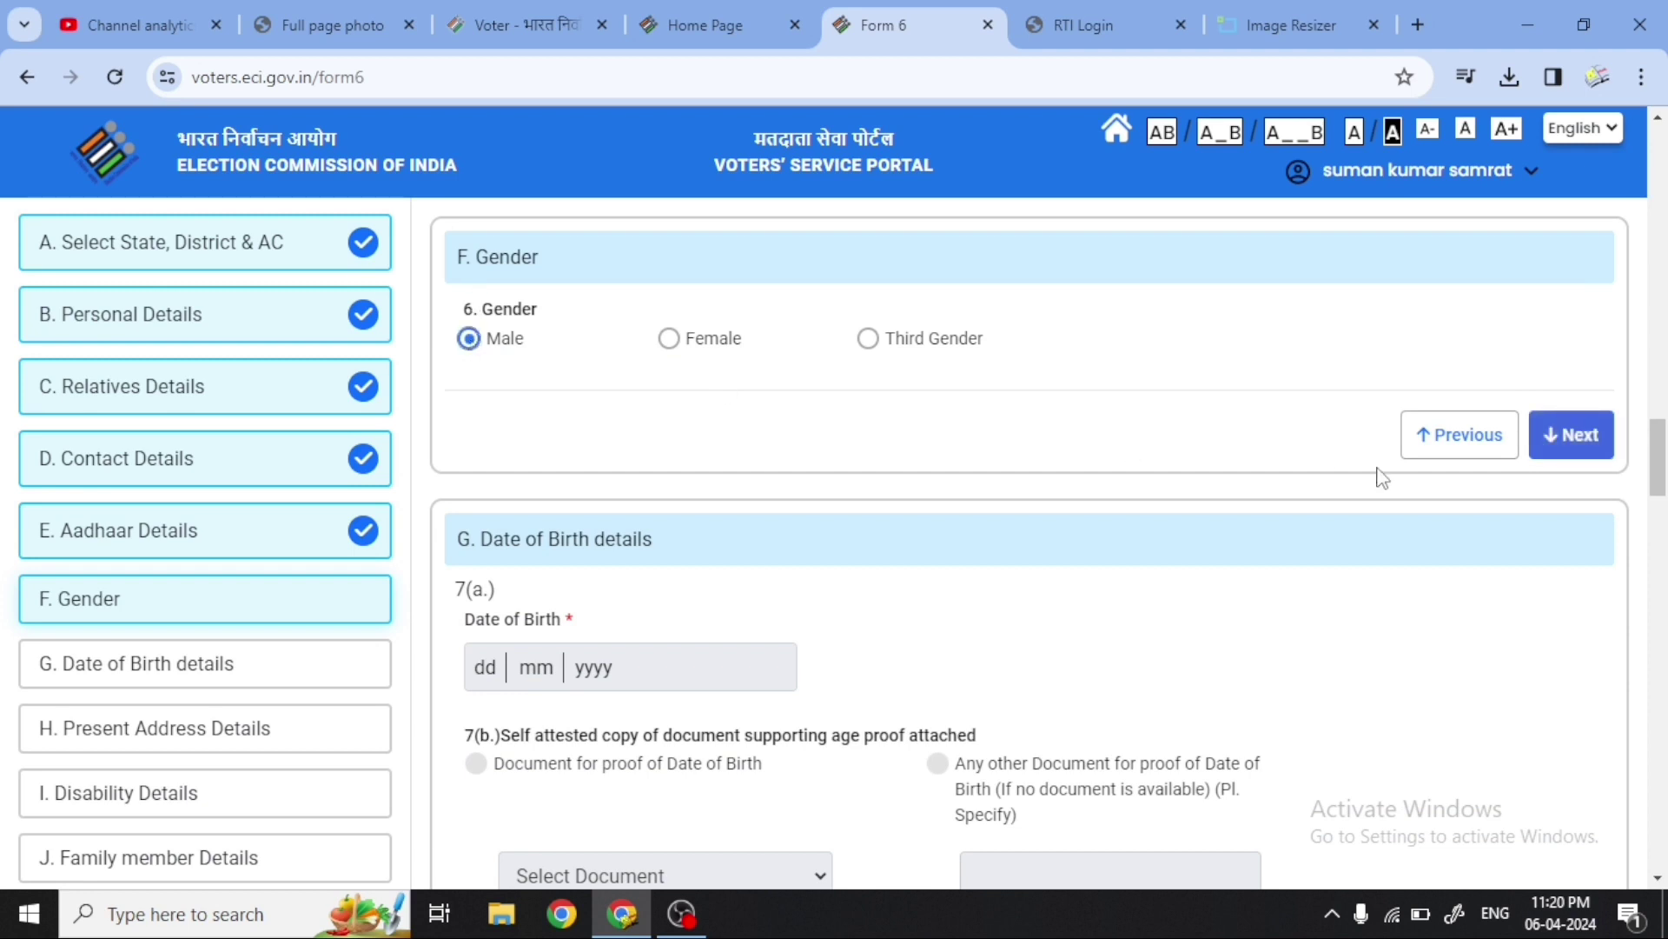
click(1580, 439)
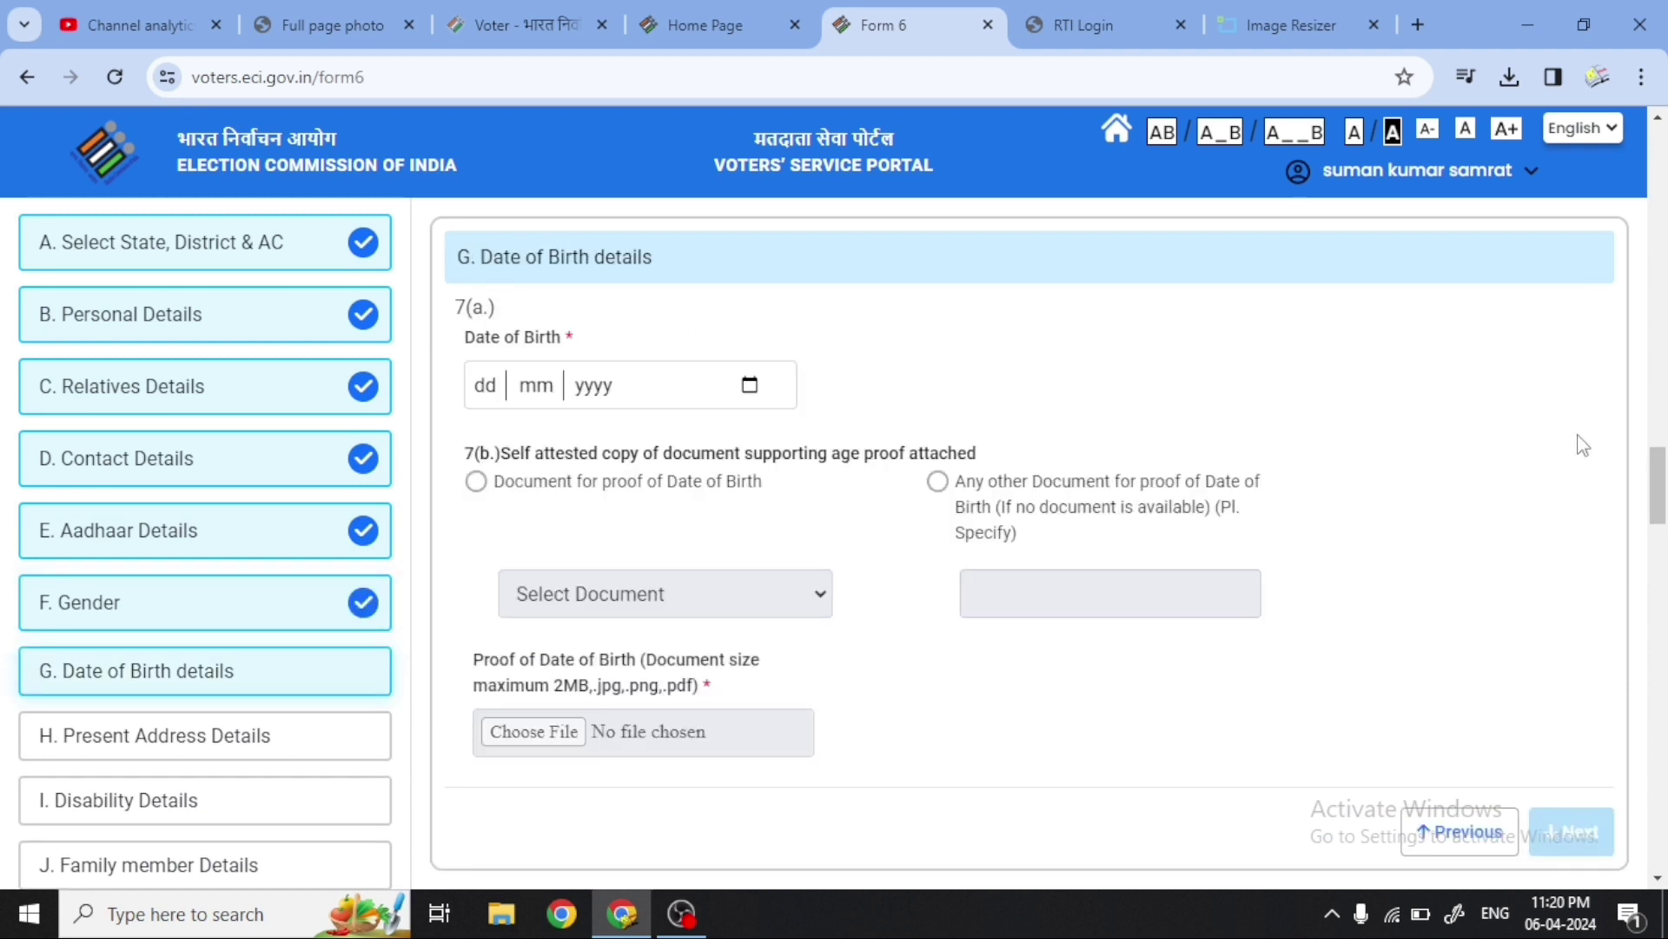
Pick day 15 in the Date of Birth calendar and browse its month/year list
click(528, 385)
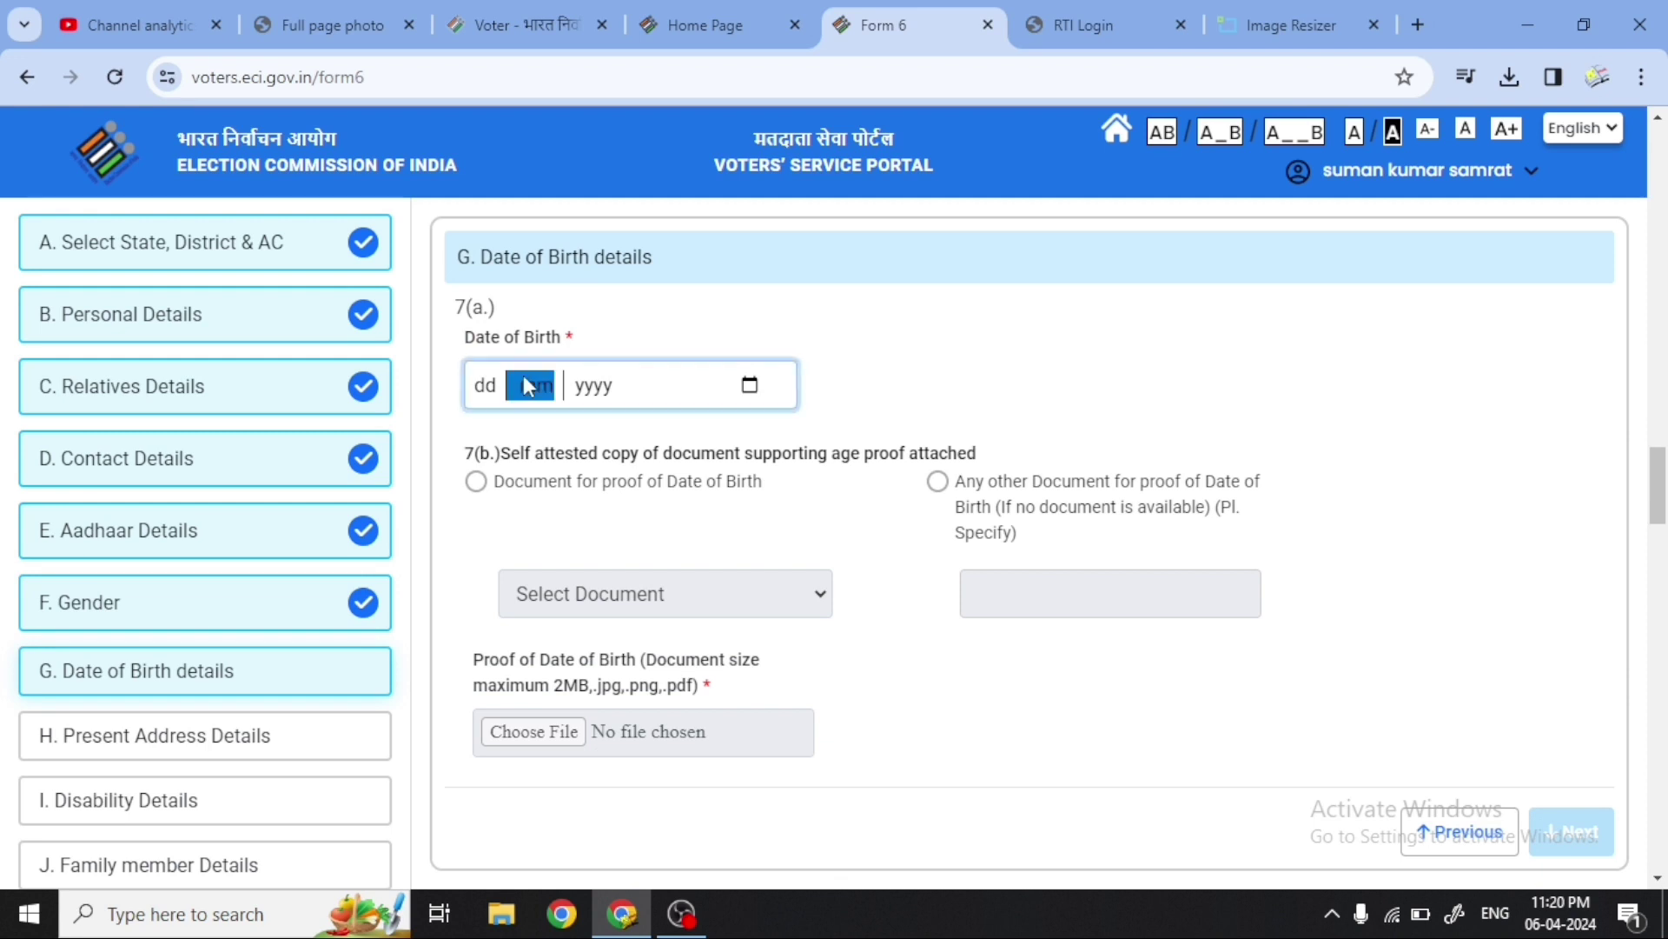
click(750, 384)
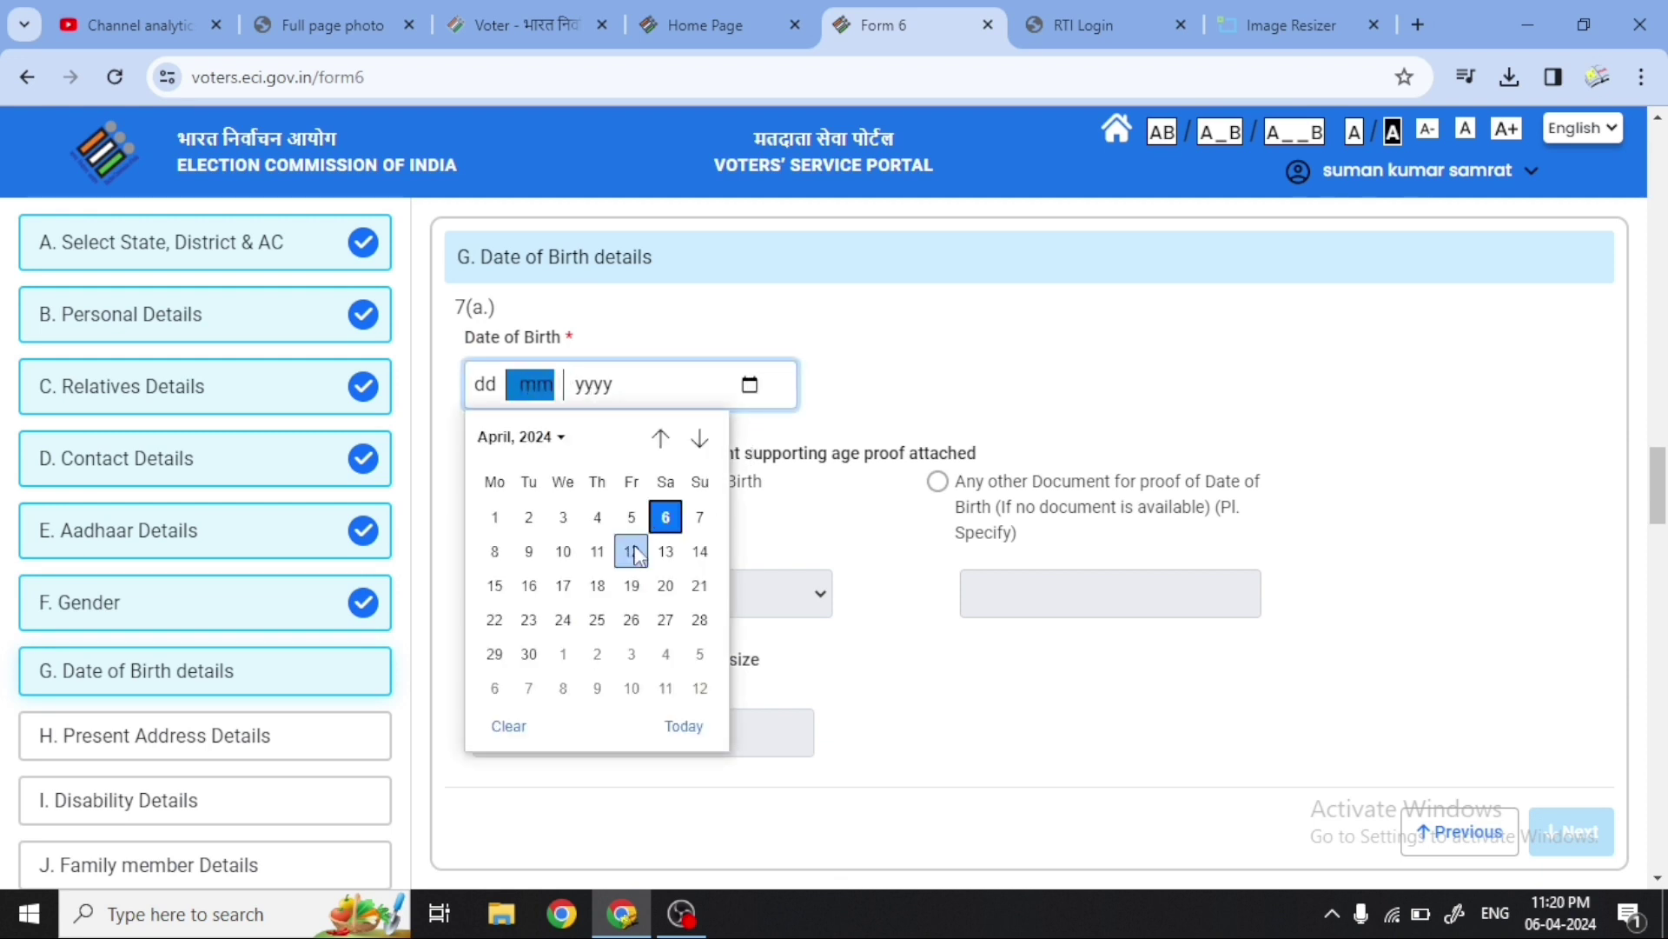
click(495, 585)
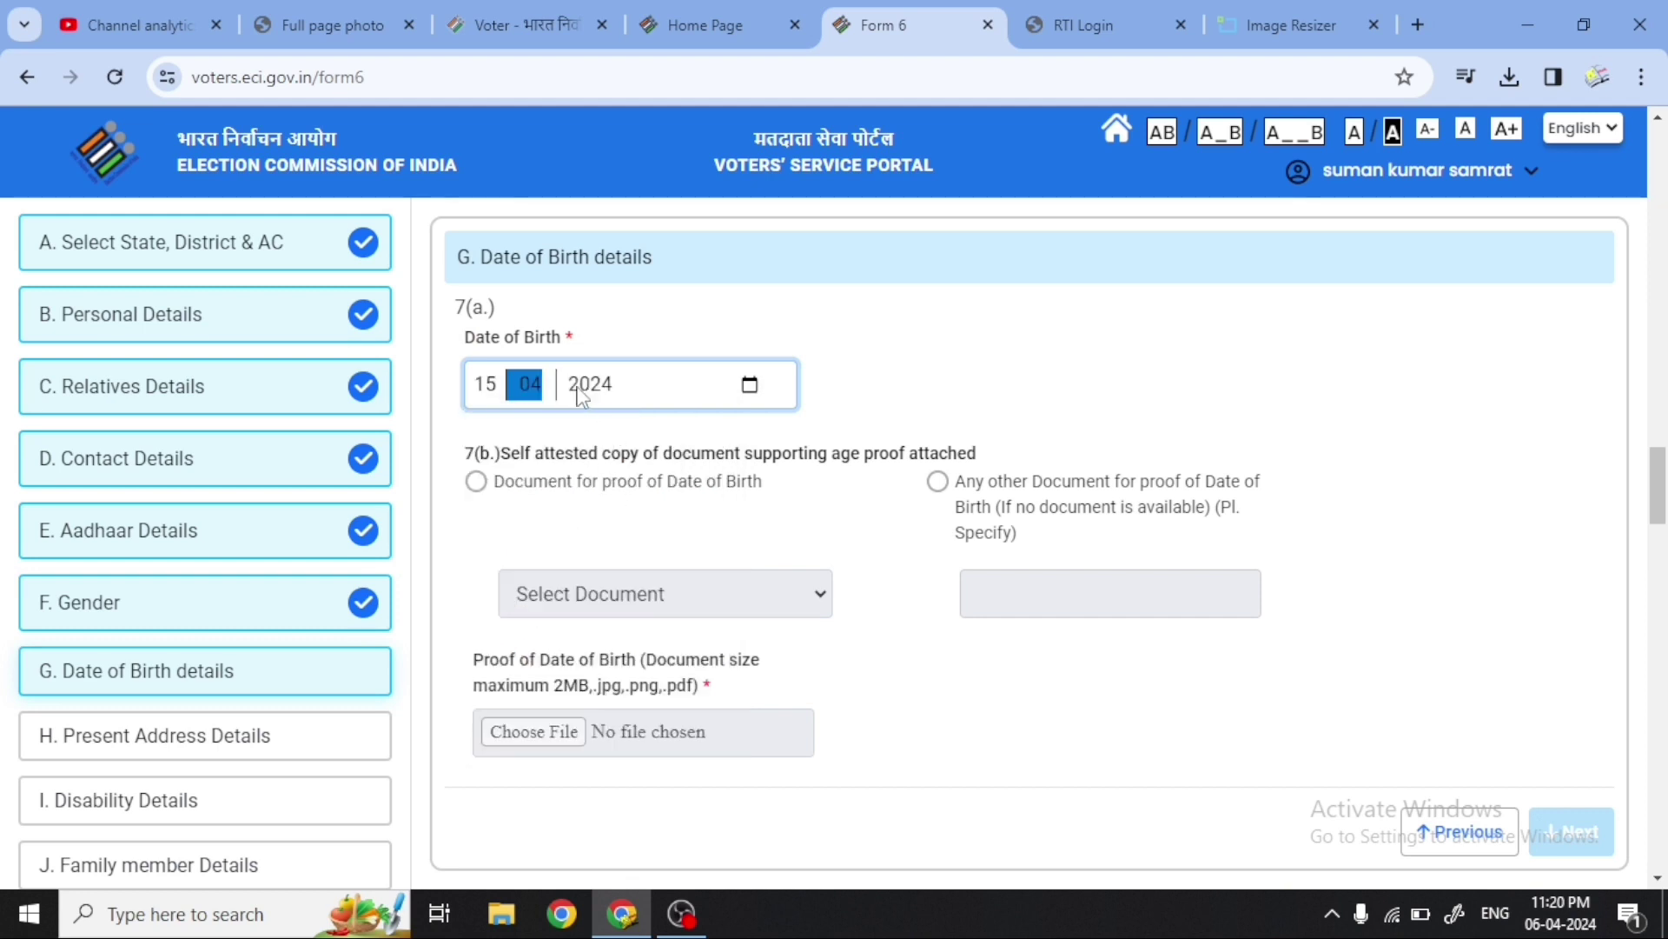
click(750, 384)
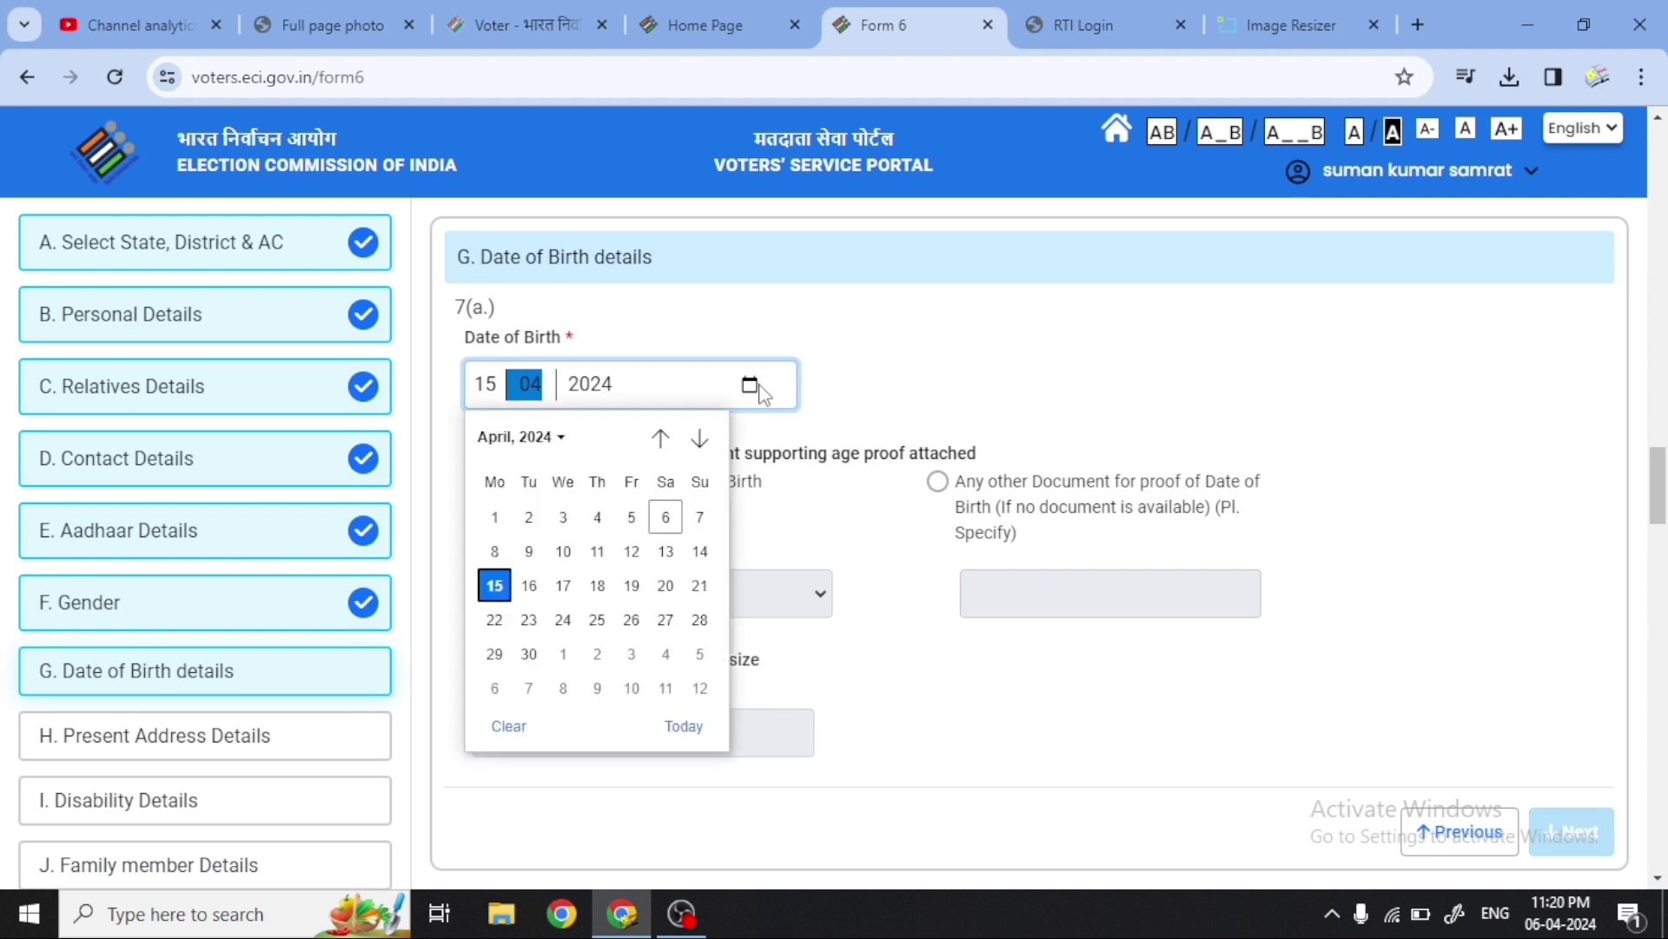
click(559, 440)
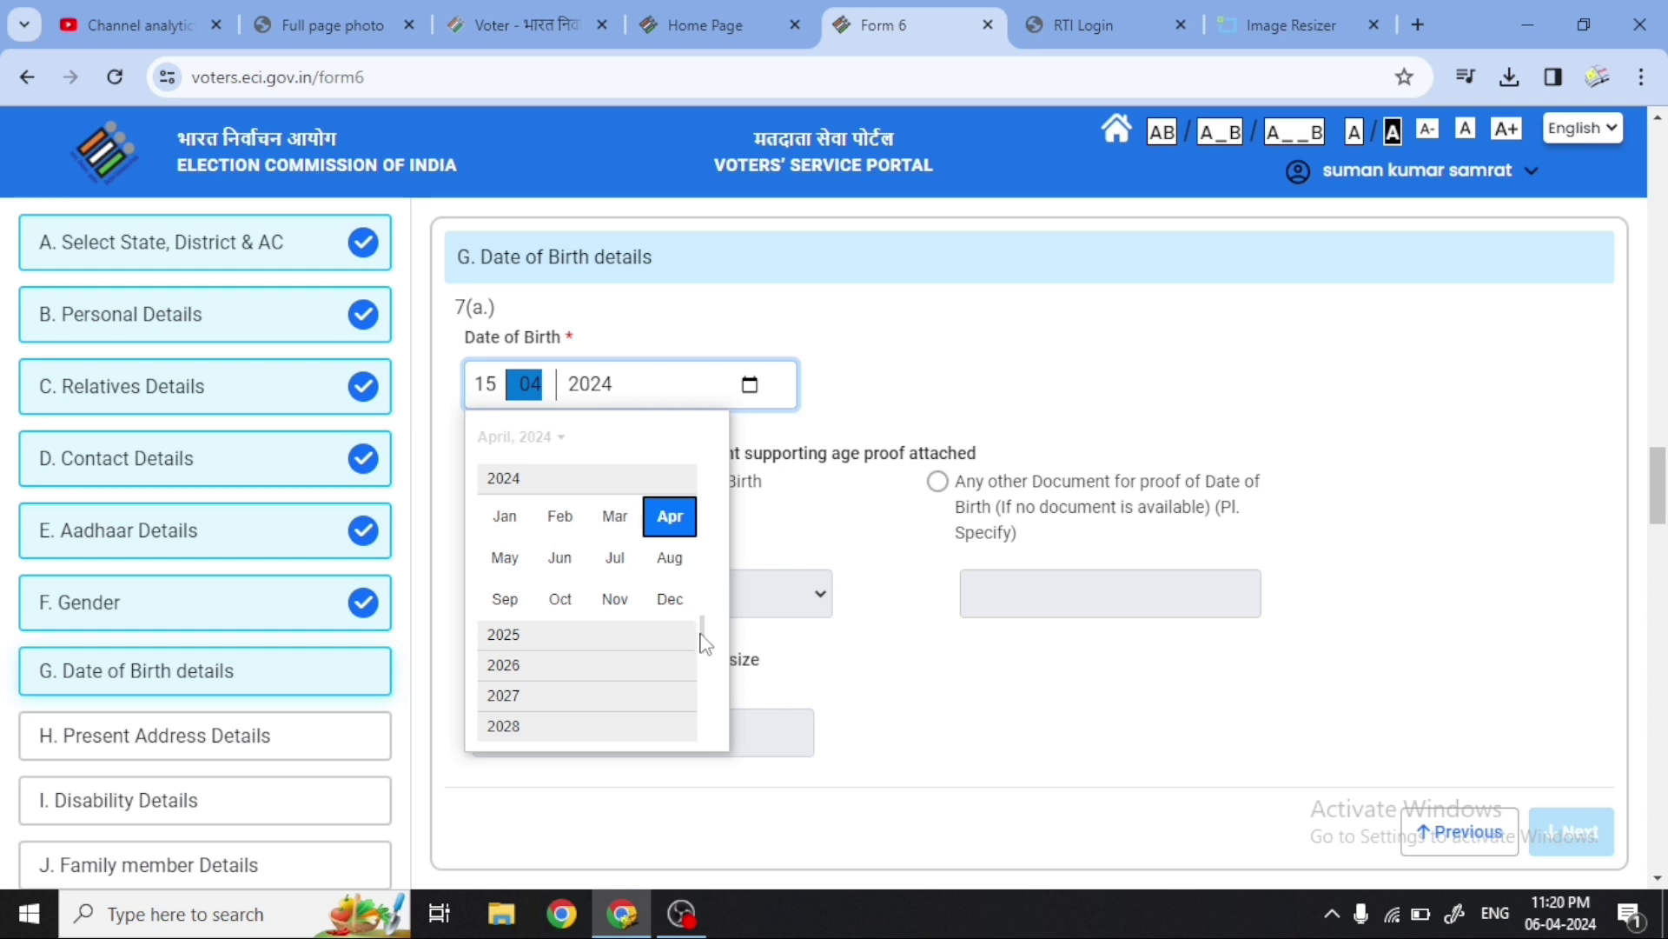
drag(700, 633, 710, 507)
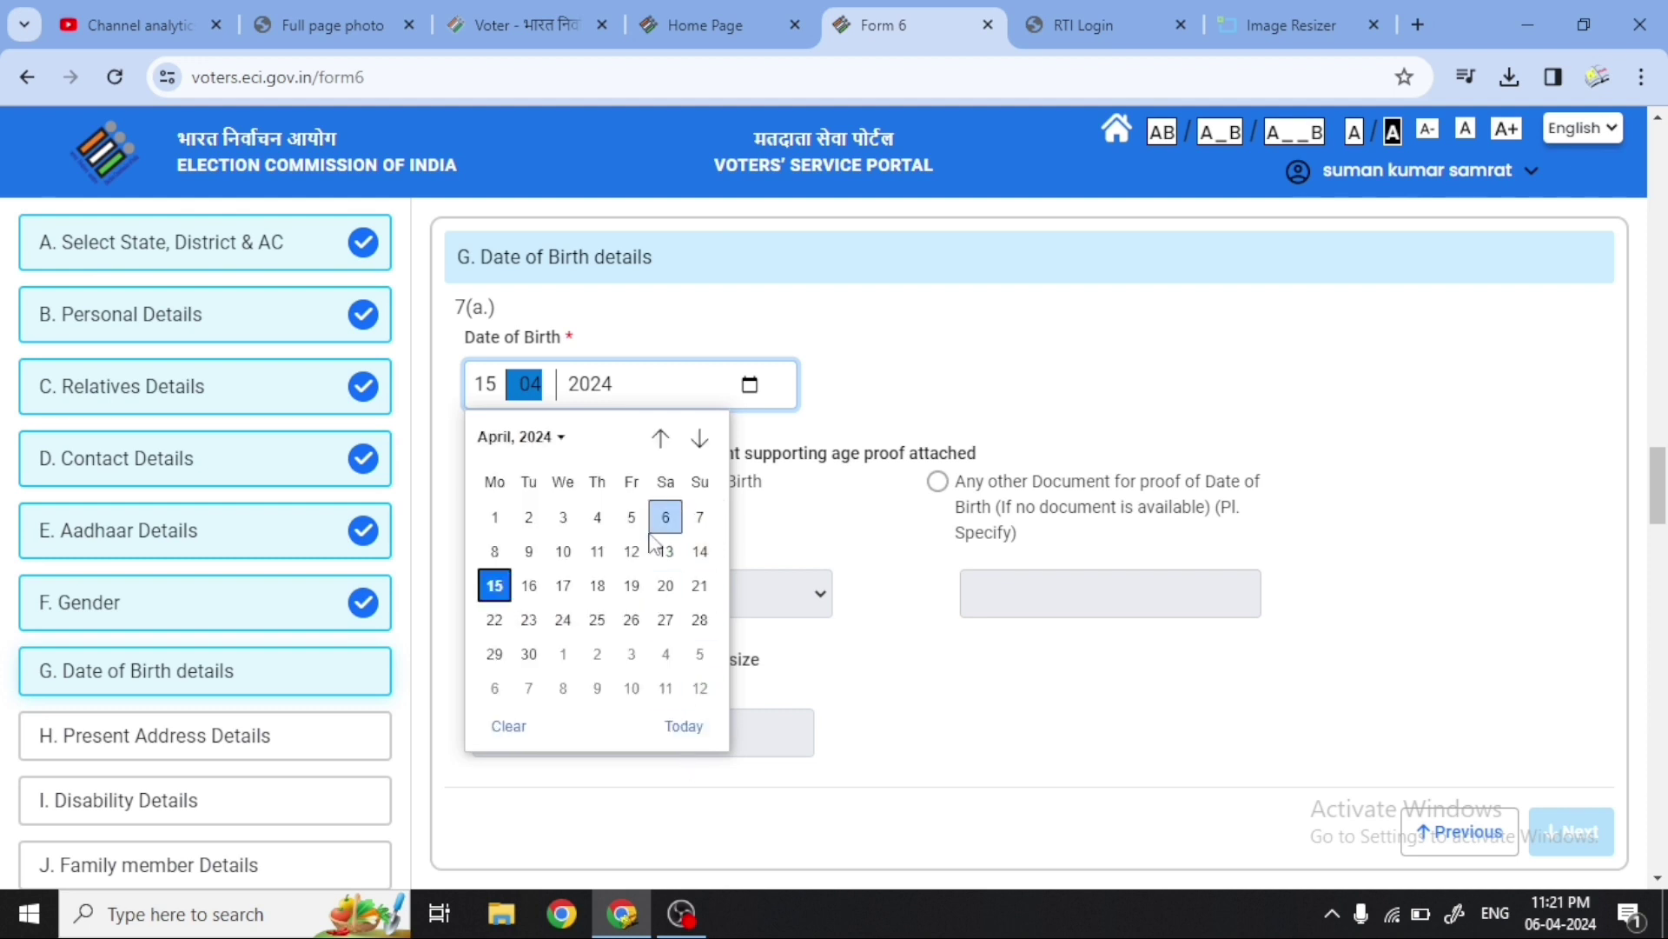
click(748, 388)
Choose year 2001, month May and day 15 for the Date of Birth
click(748, 388)
click(560, 437)
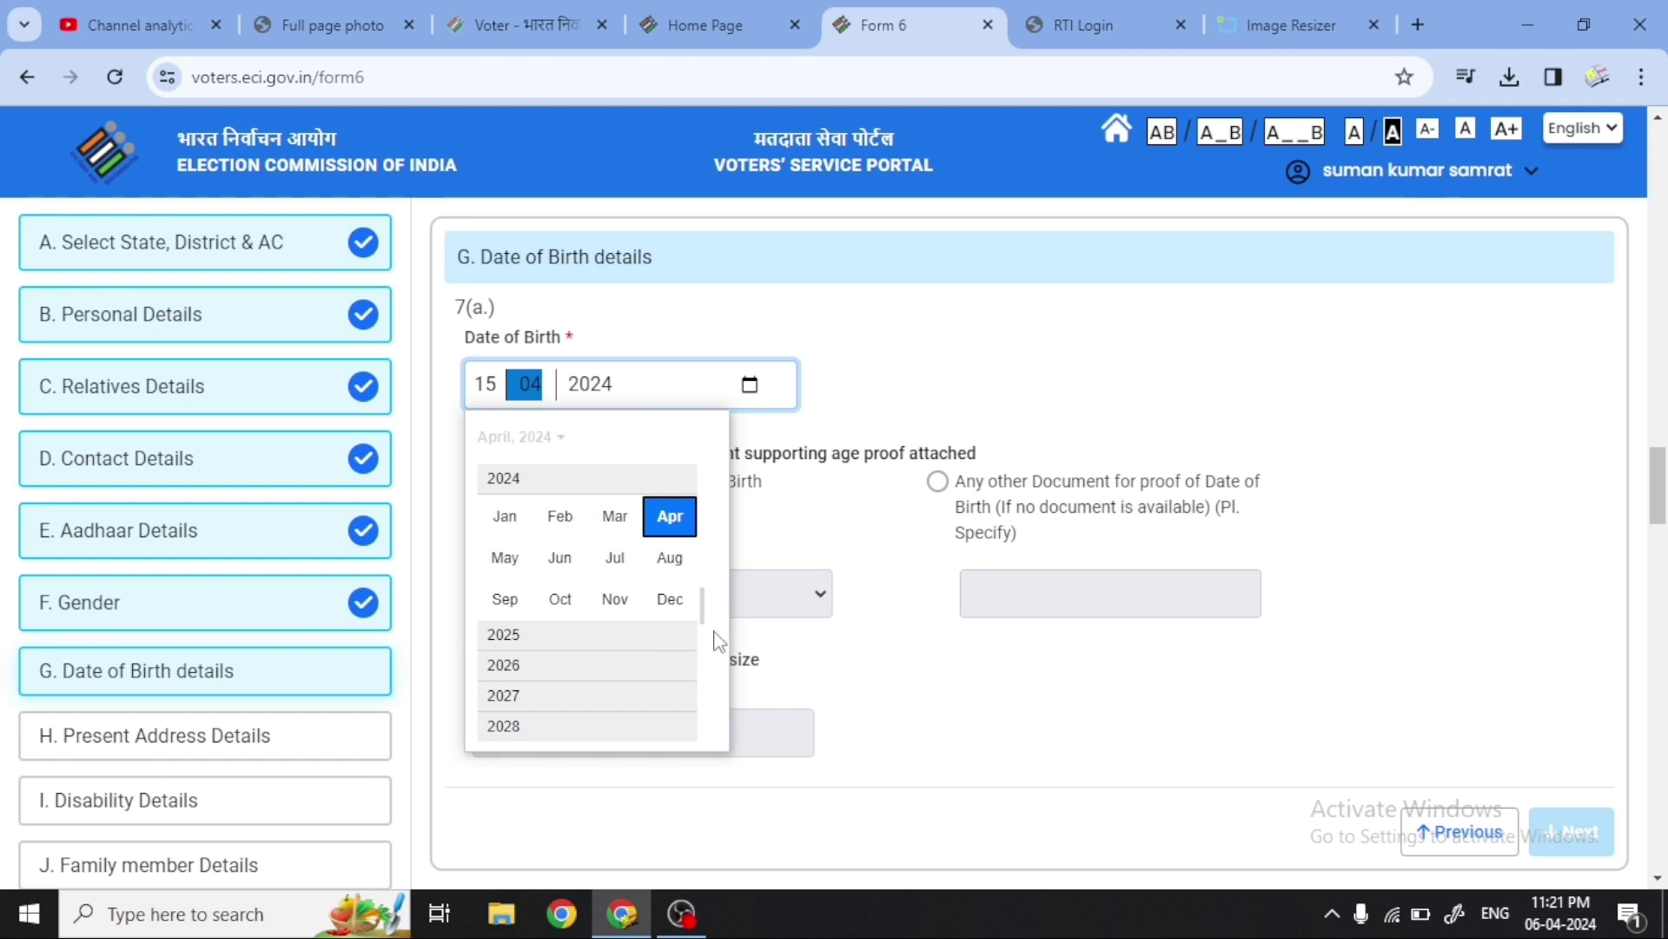
drag(708, 608, 705, 518)
scroll(706, 528, up, 2)
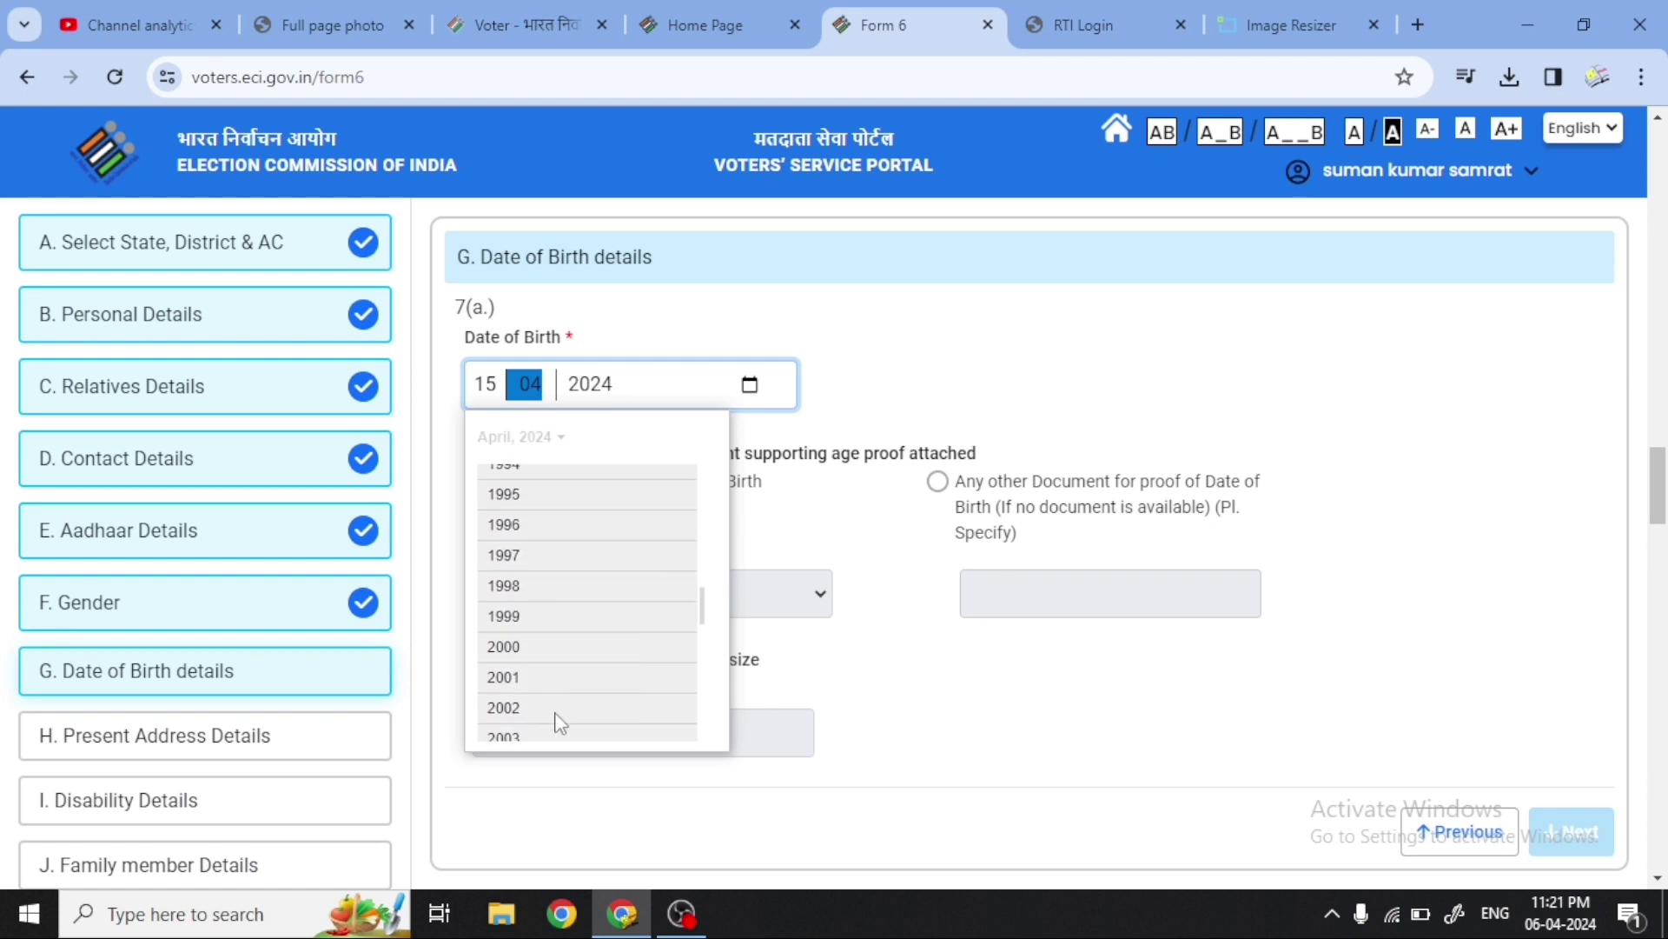
click(532, 686)
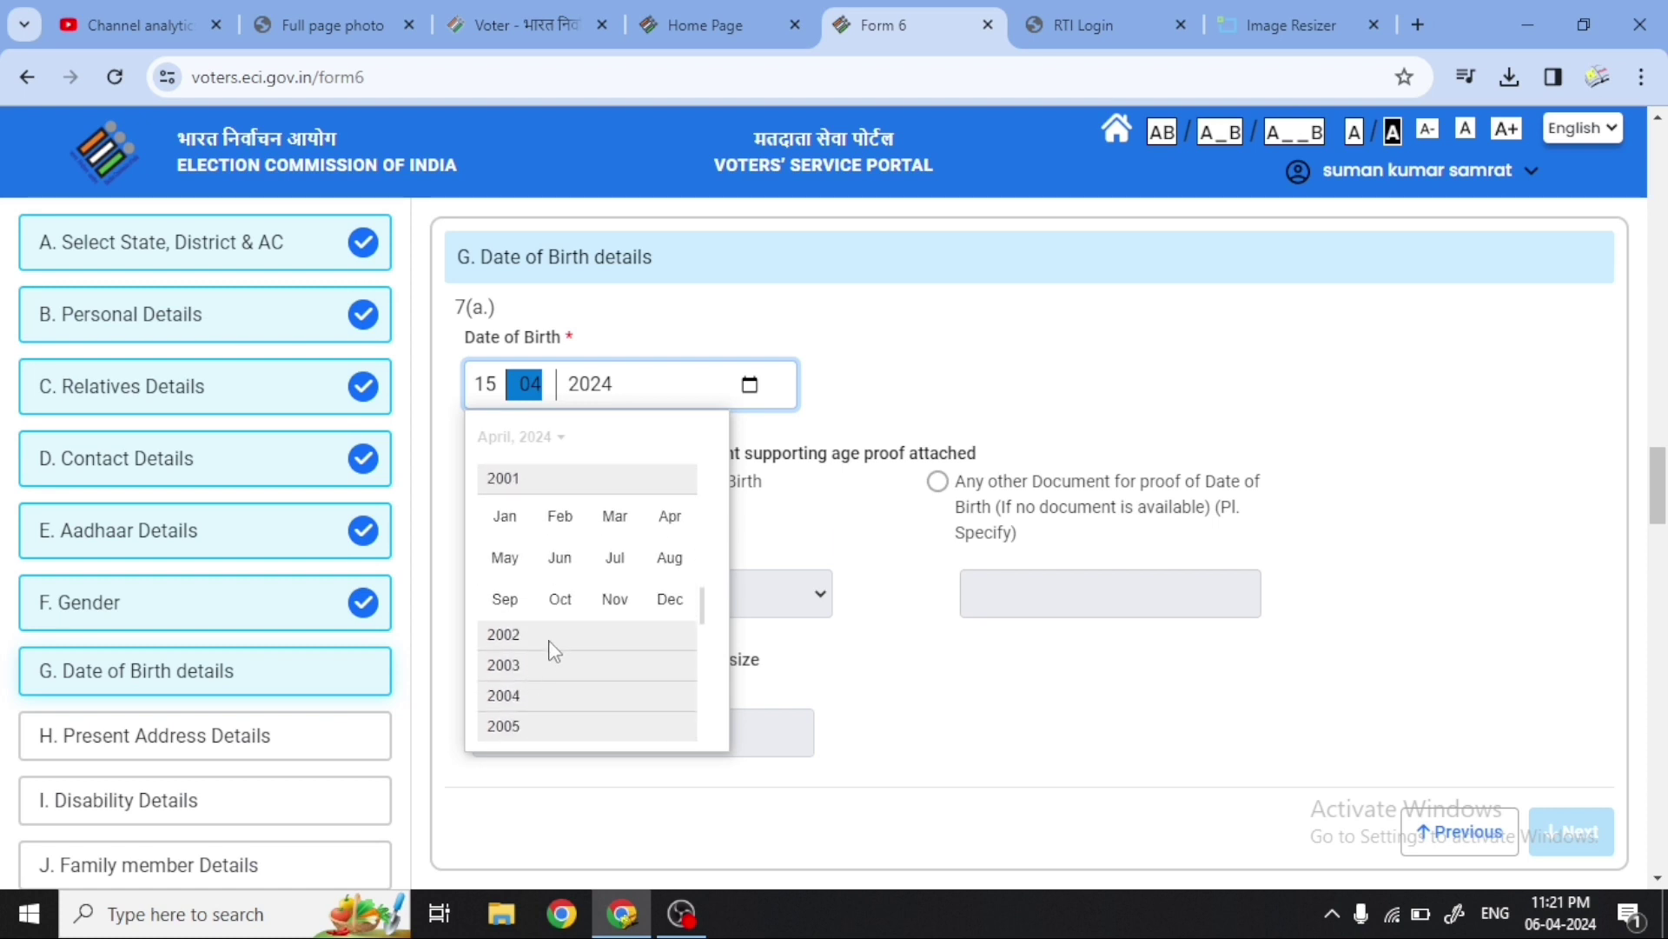
click(505, 559)
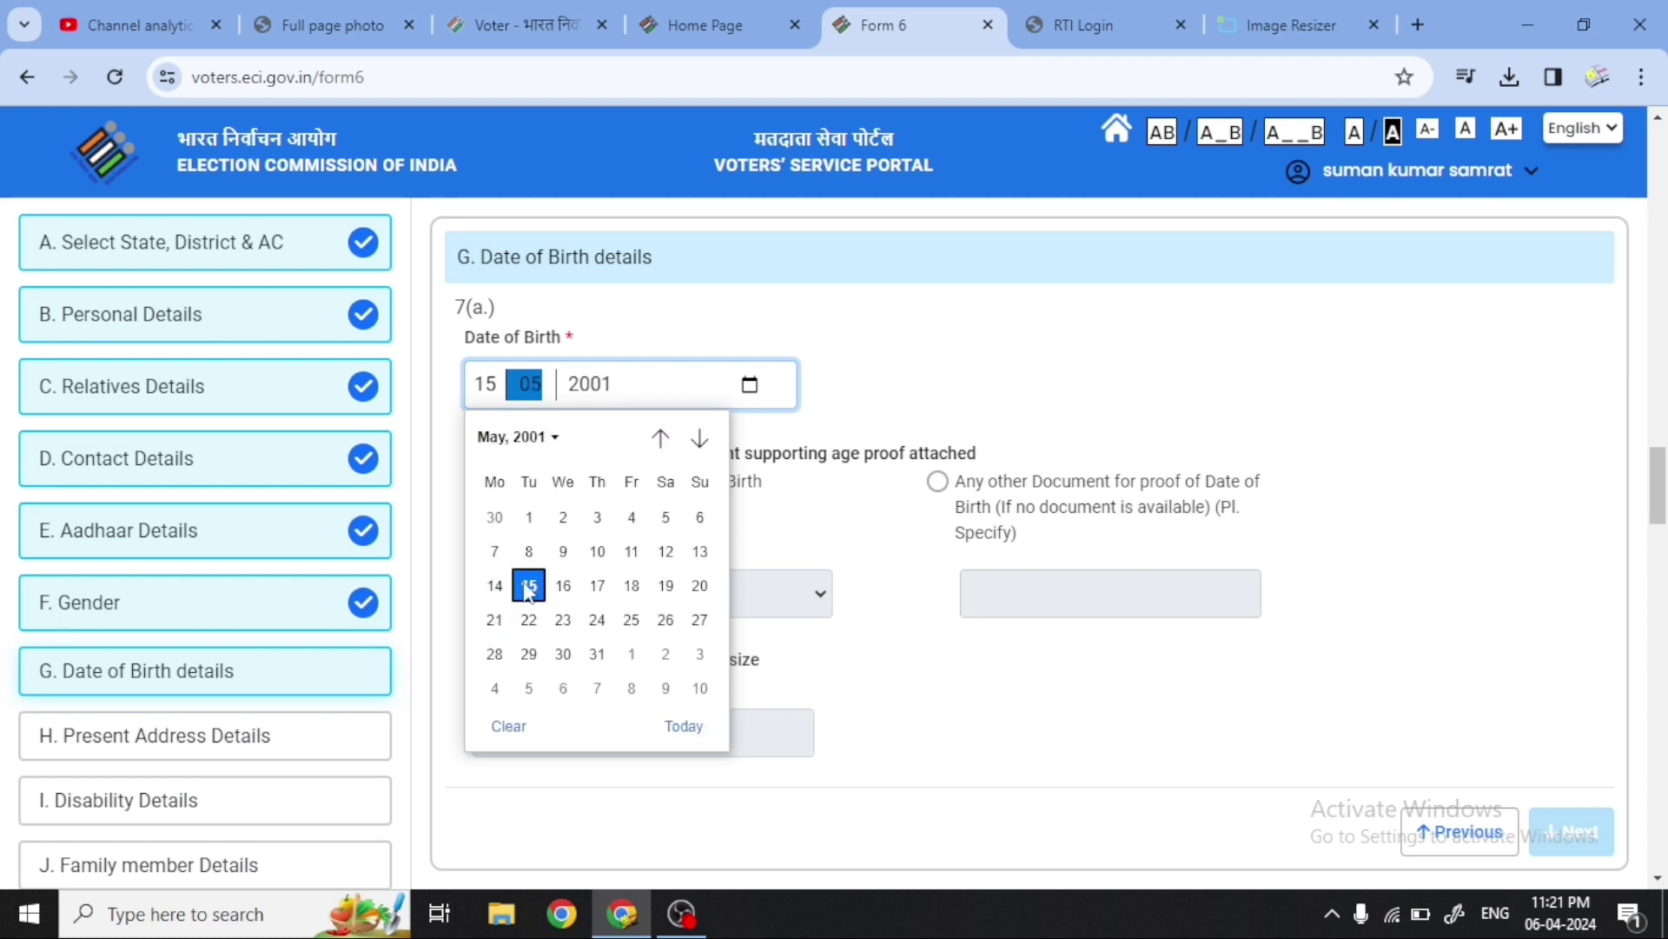
click(527, 589)
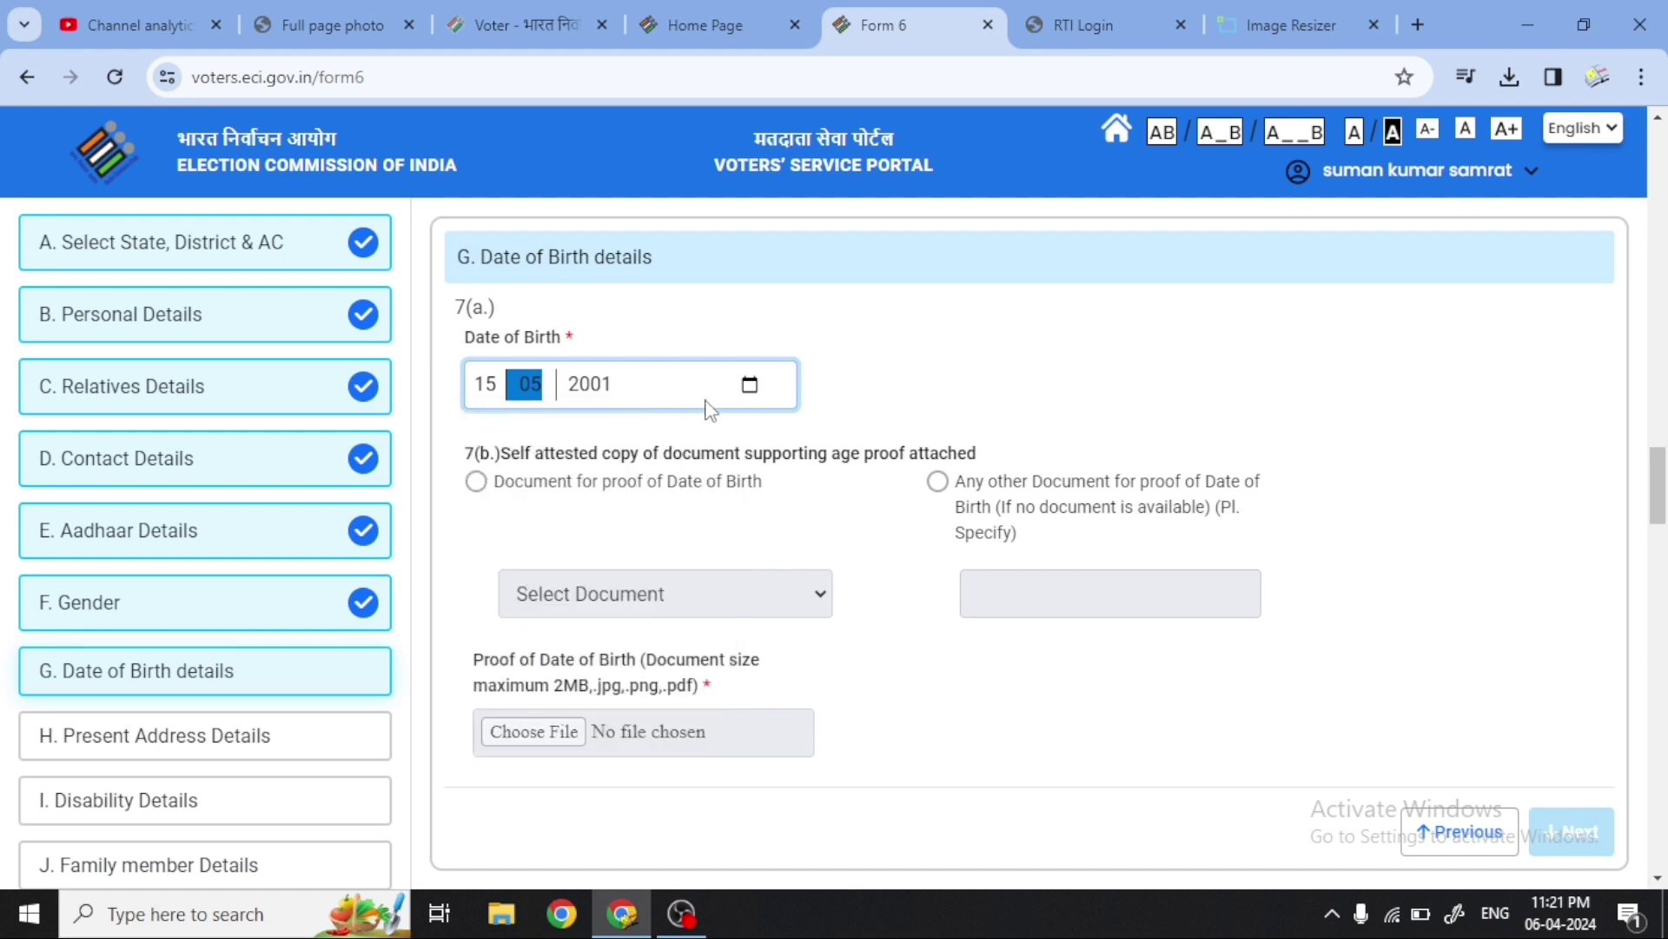
Tick 'Document for proof of Date of Birth' and choose Aadhaar Card as the document
click(681, 500)
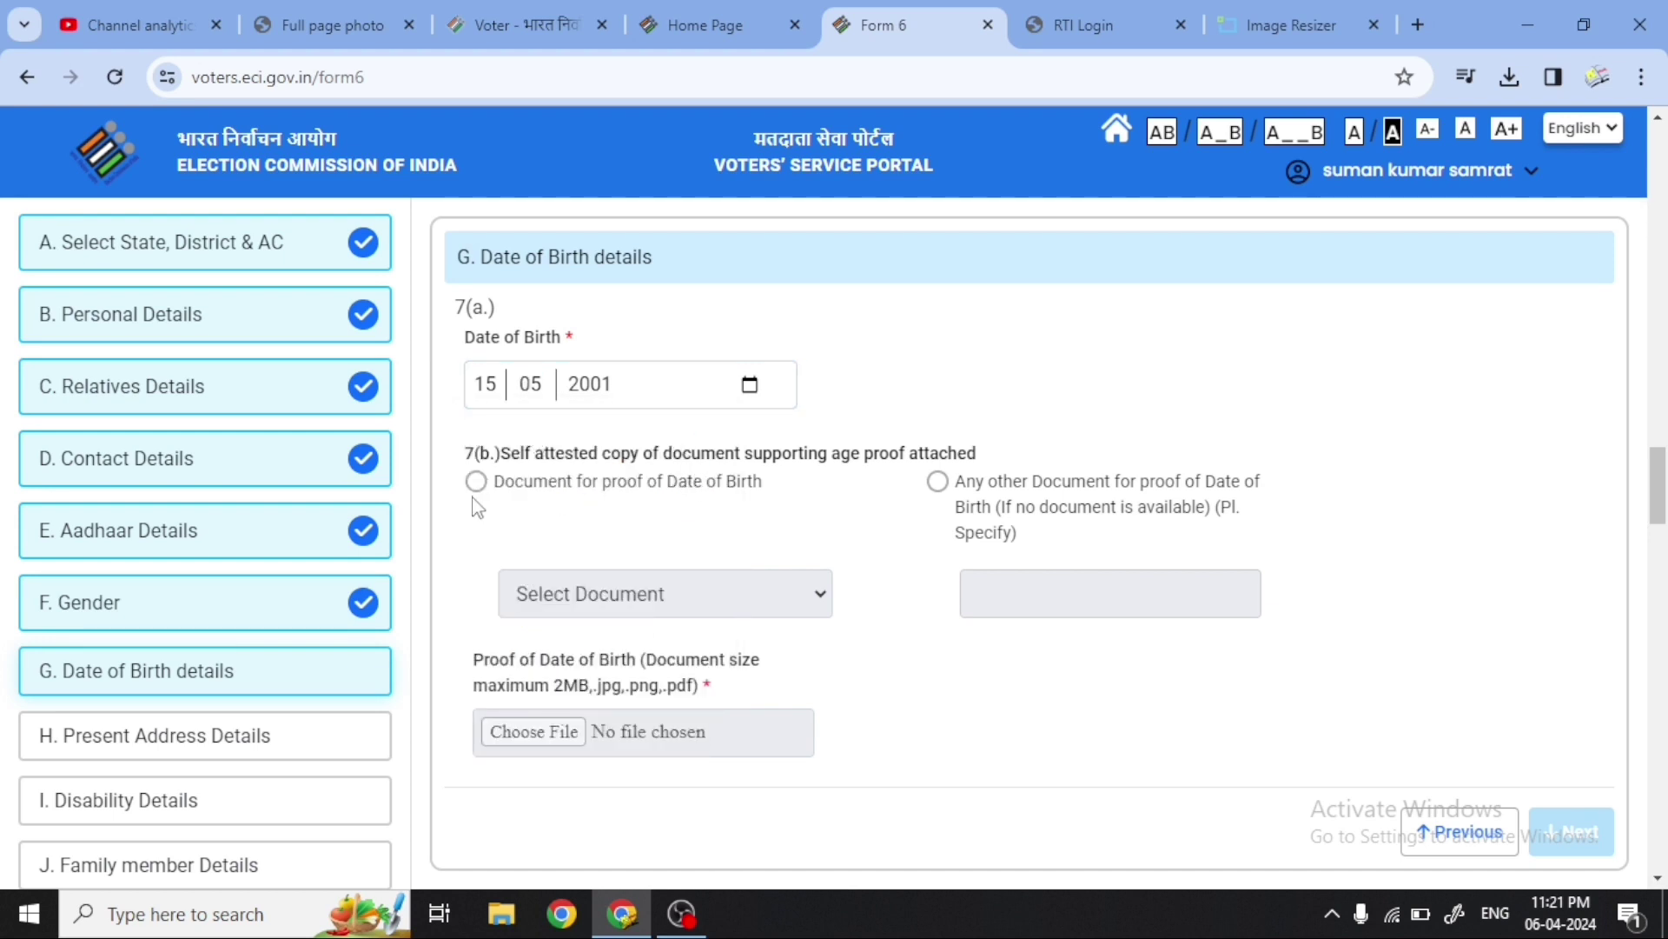
drag(518, 480, 756, 496)
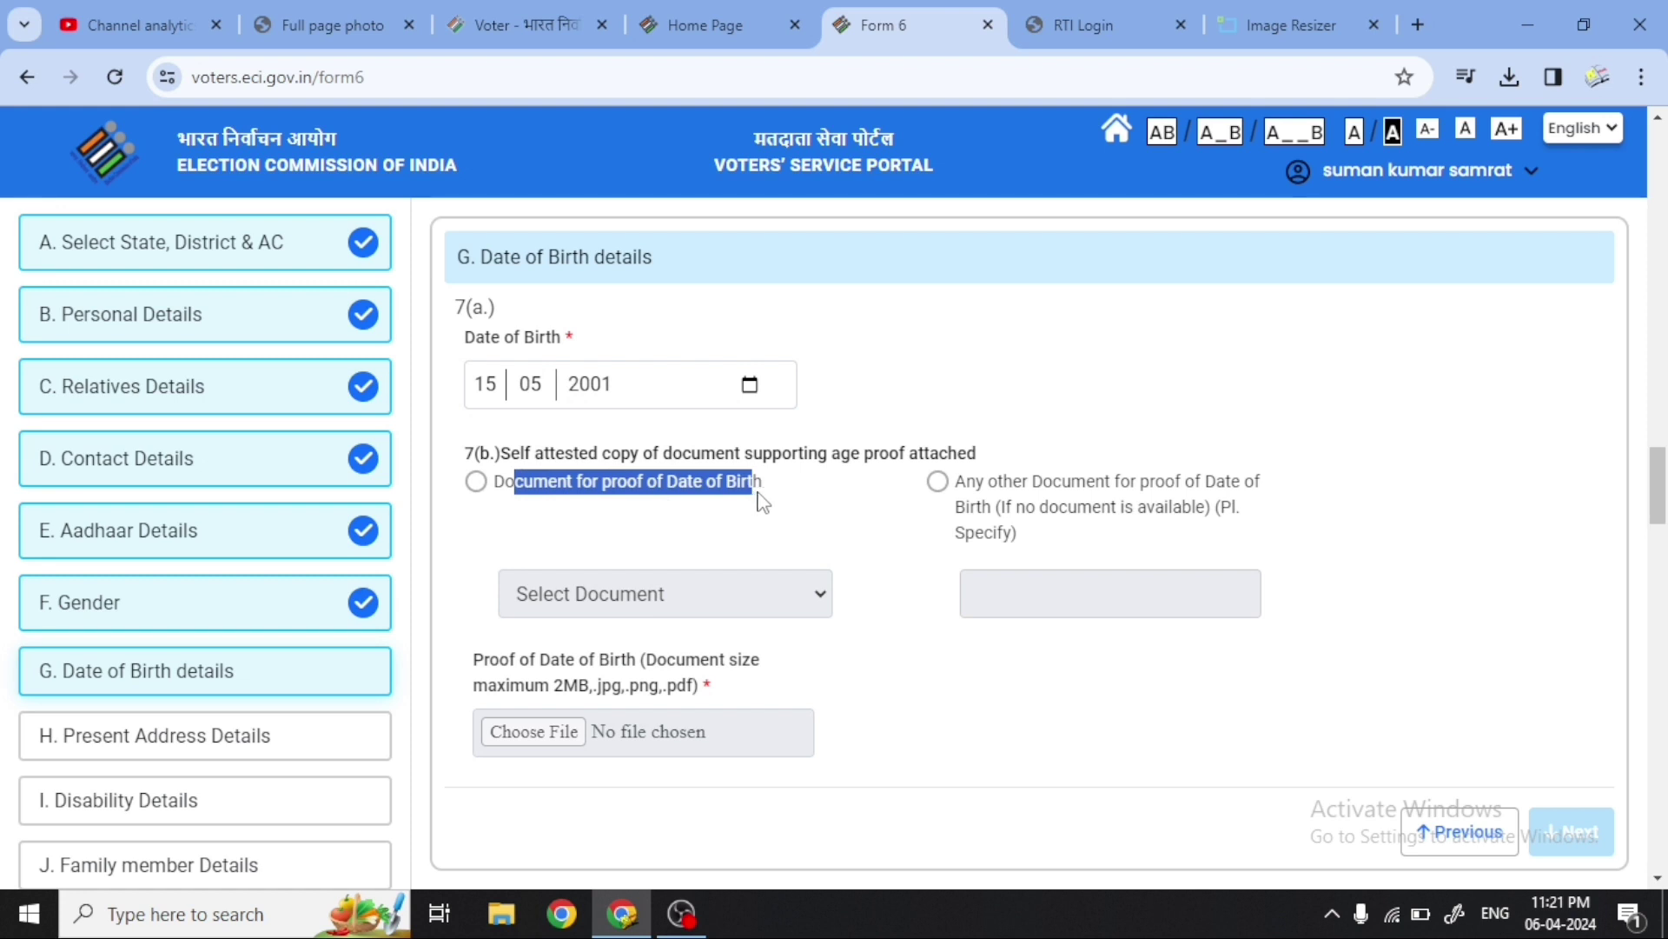
click(476, 482)
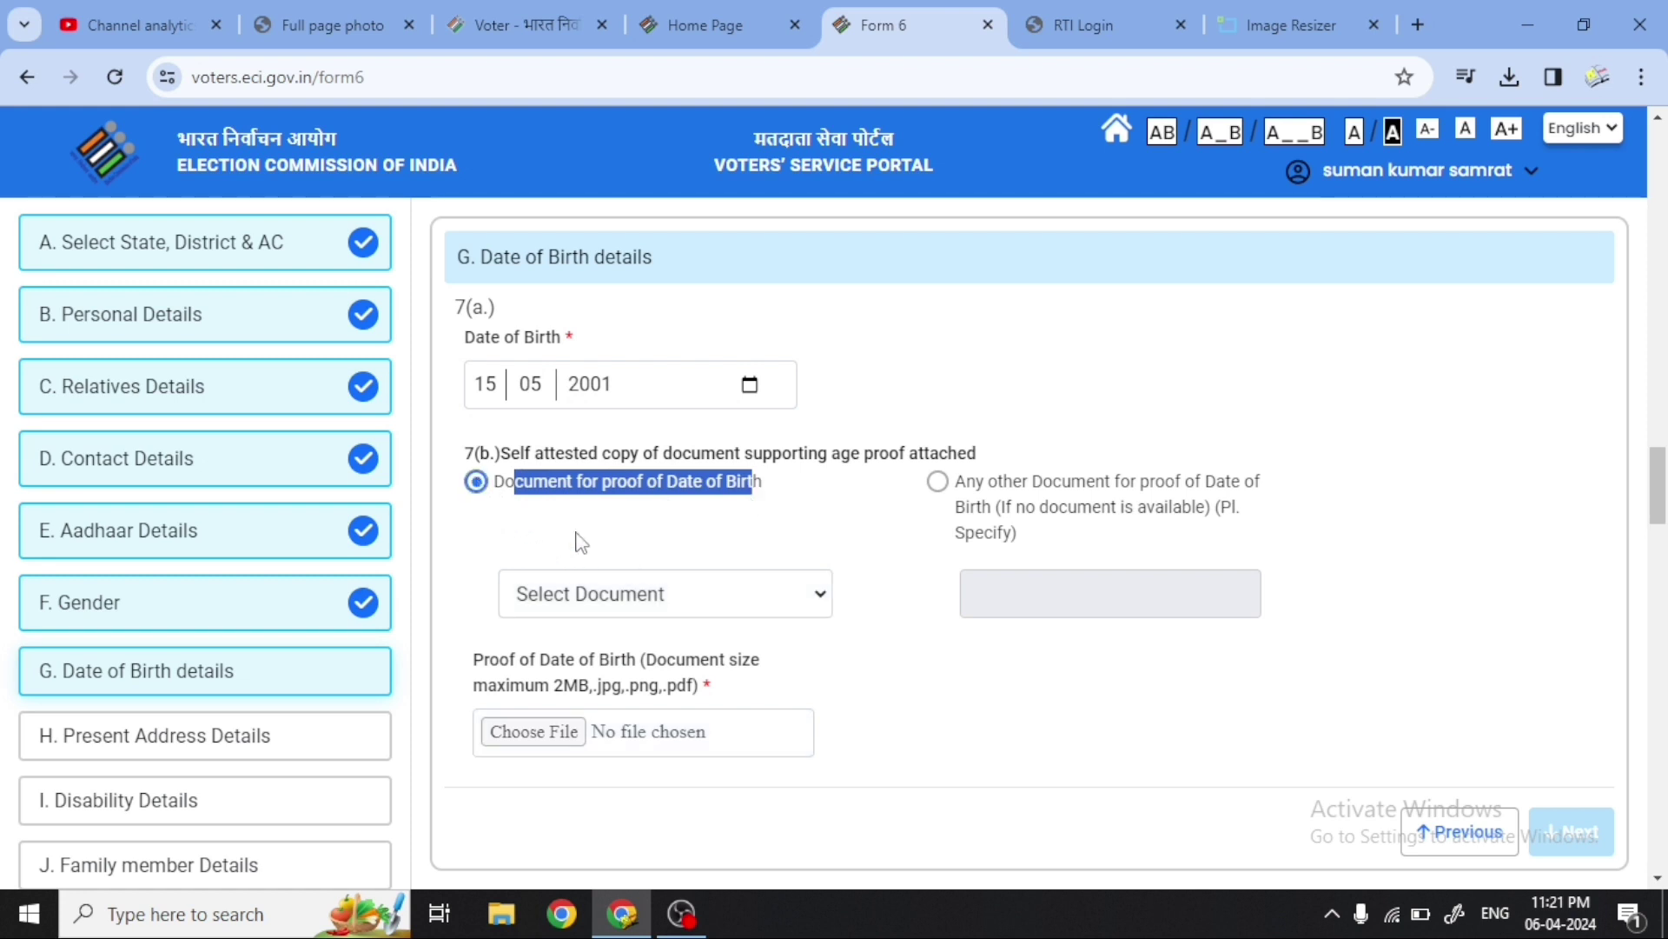
click(714, 606)
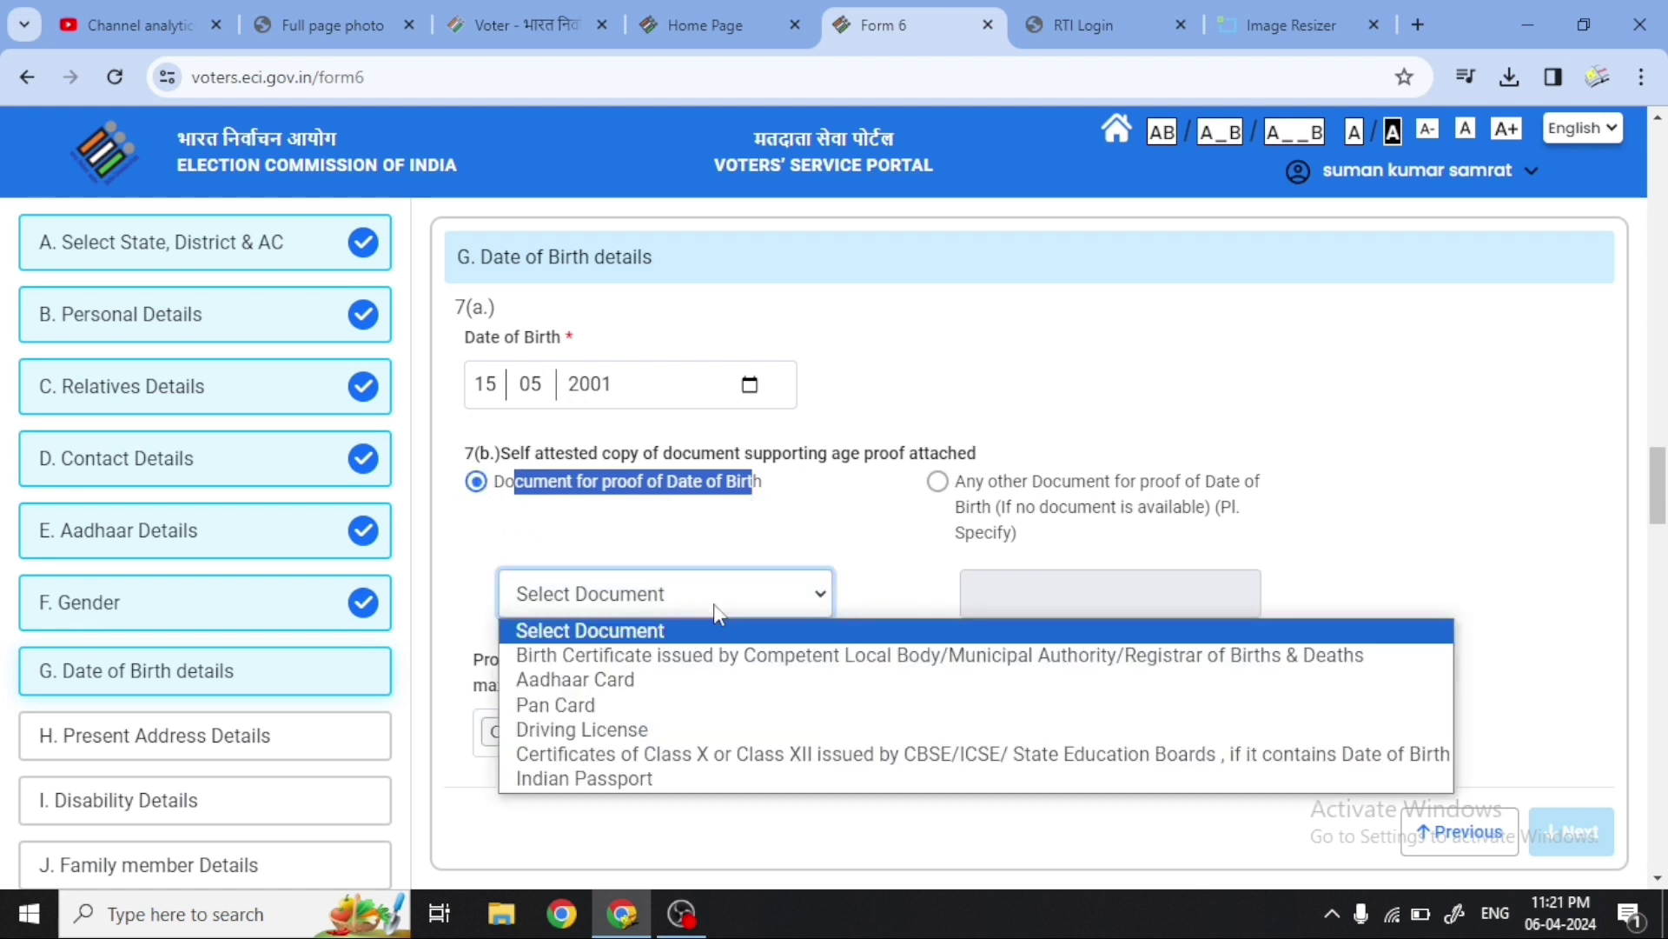
click(695, 681)
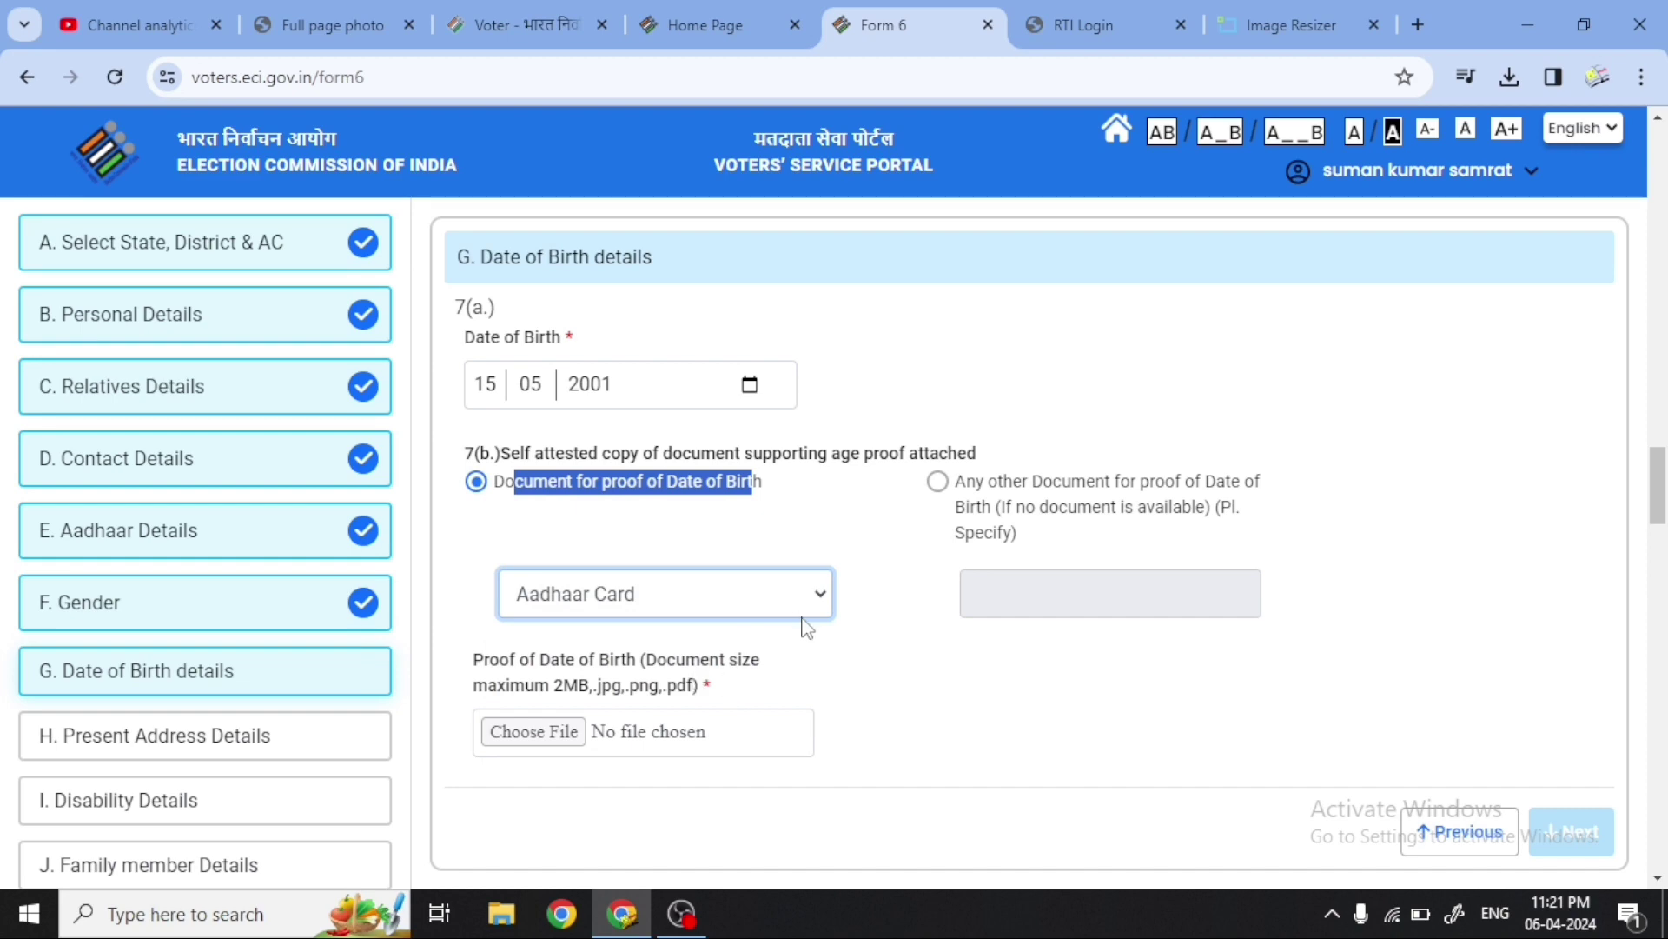
Attach IMG_20230727_131102.jpg from D:\camera\Camera as the birth proof file
click(548, 737)
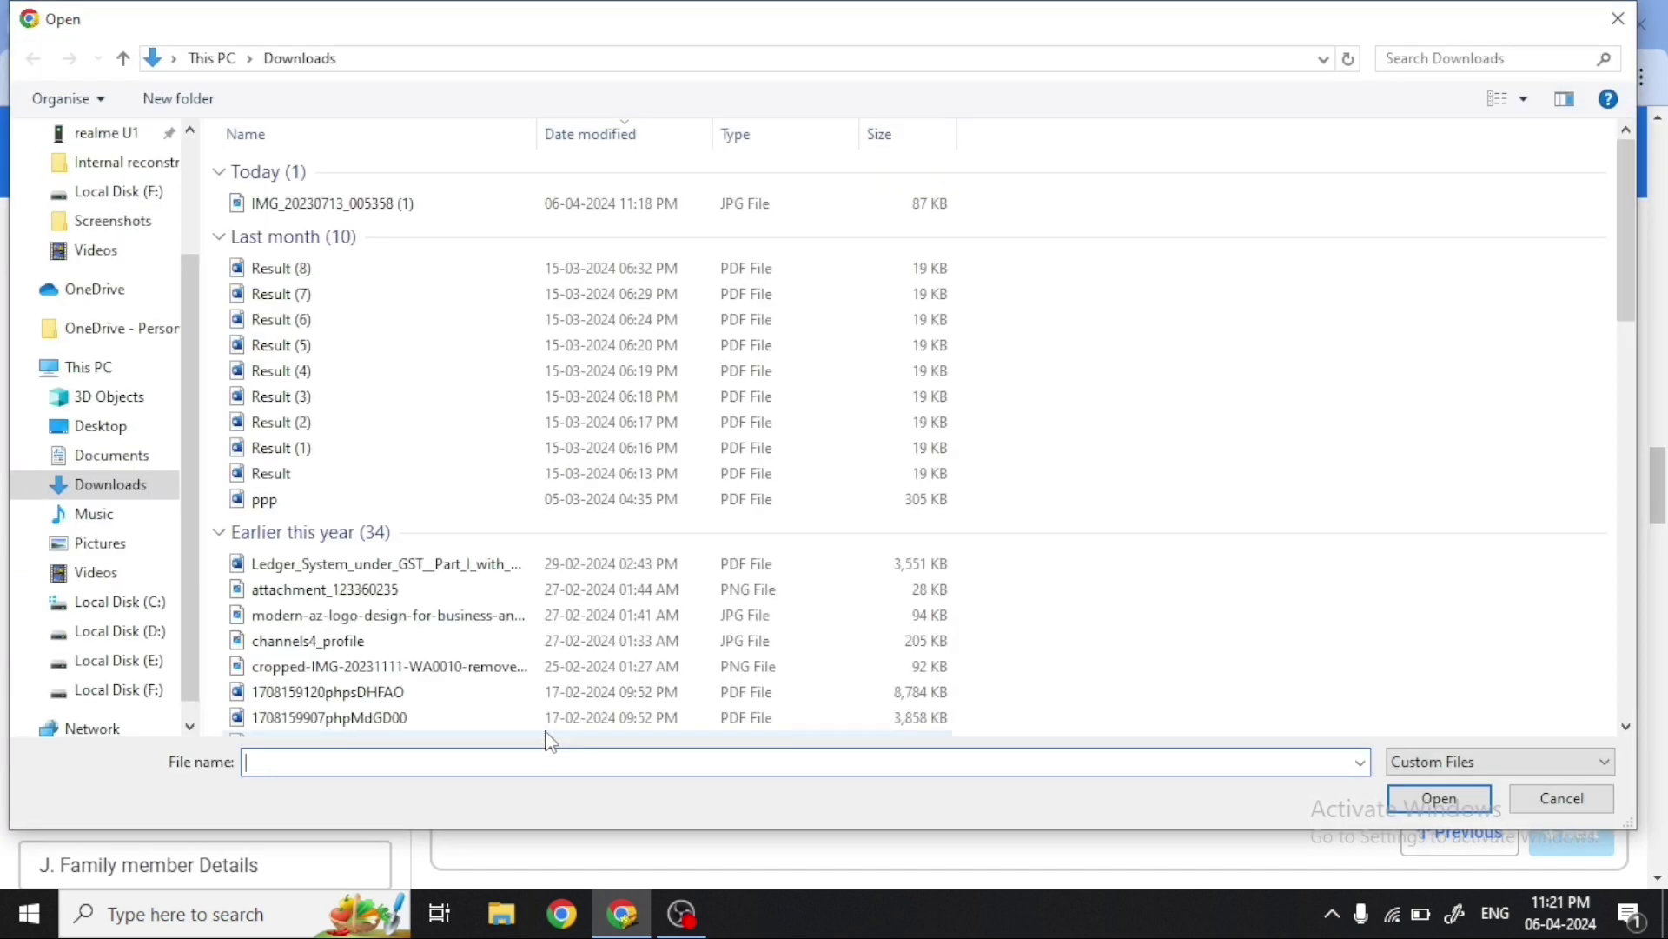
click(156, 666)
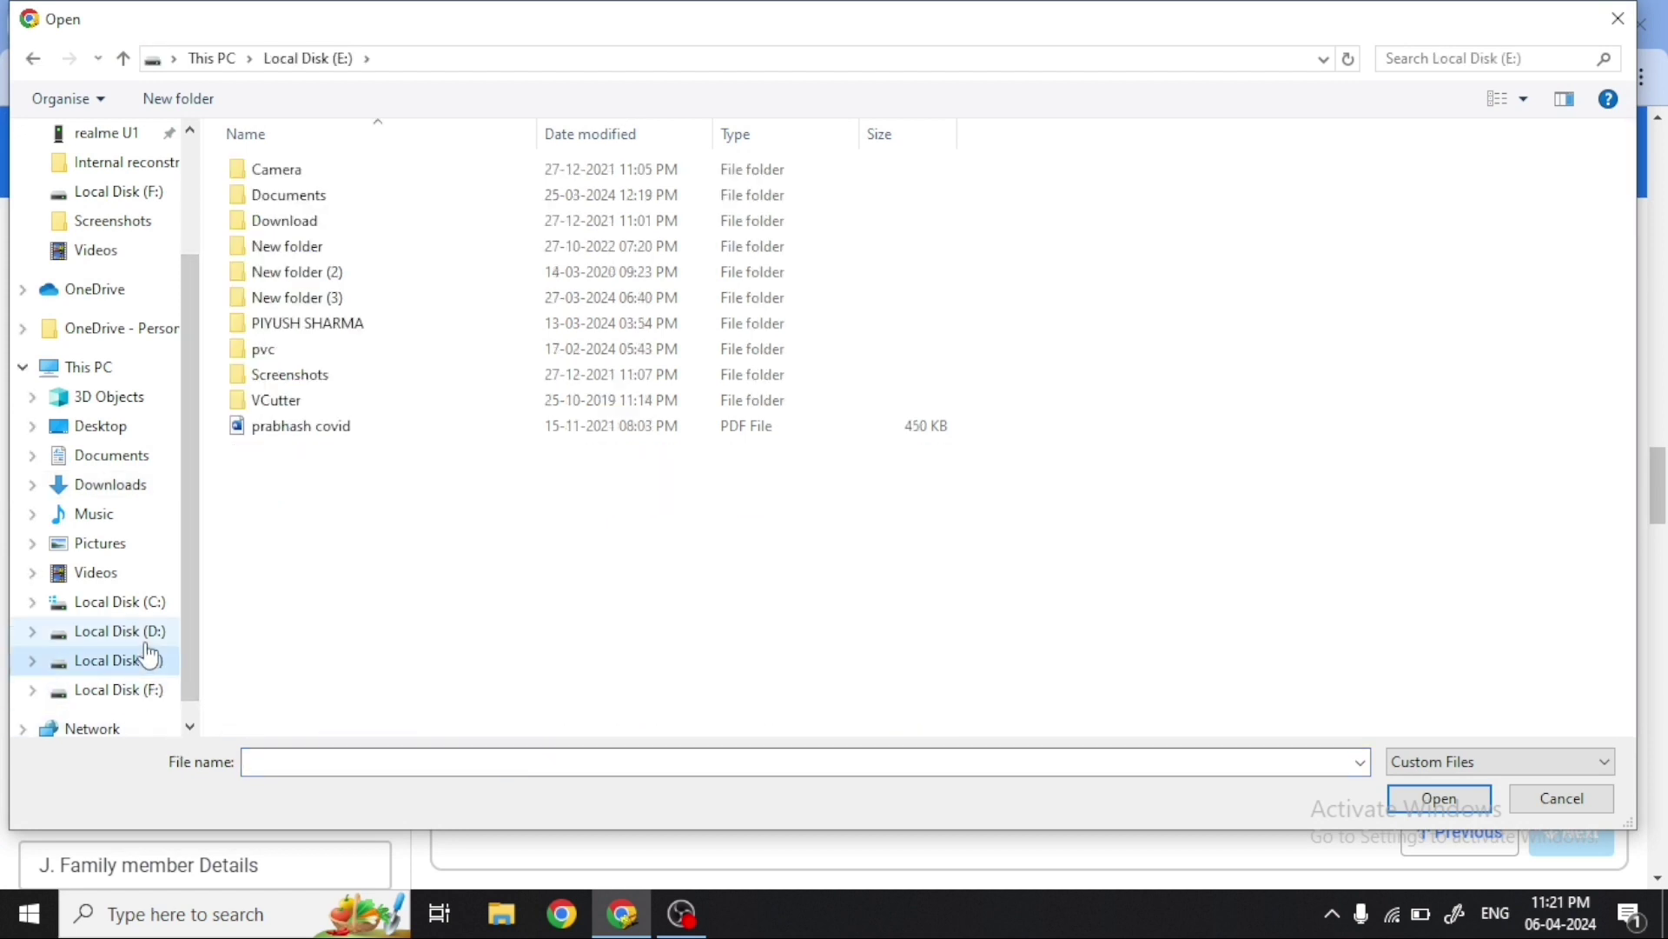
click(148, 644)
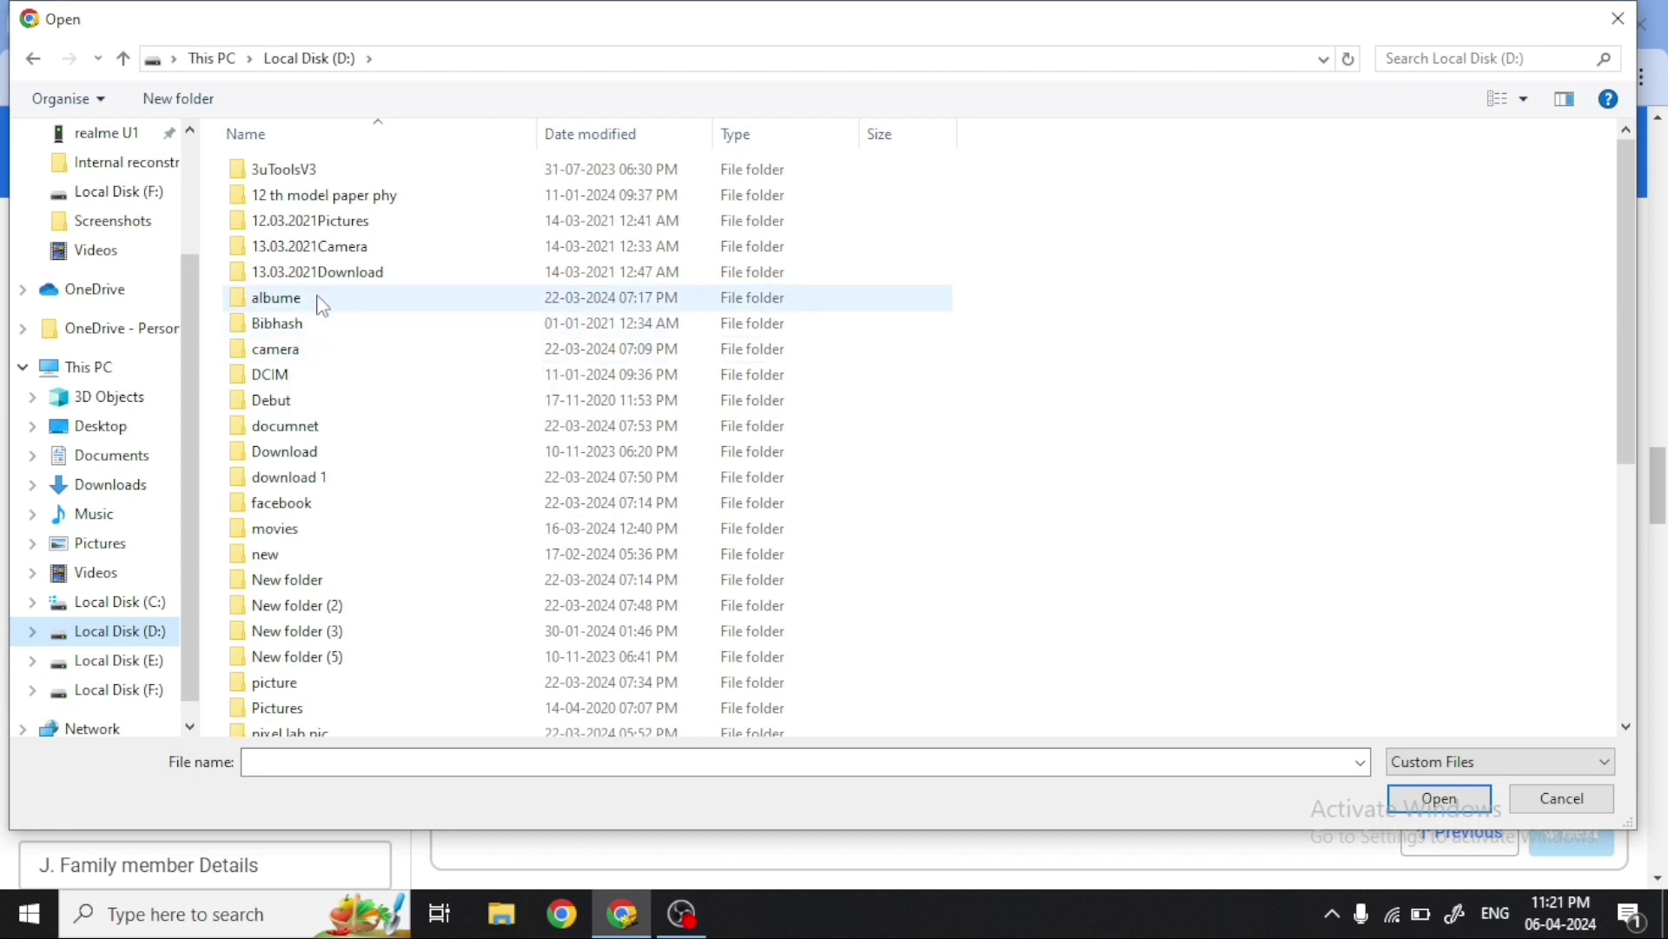
click(326, 352)
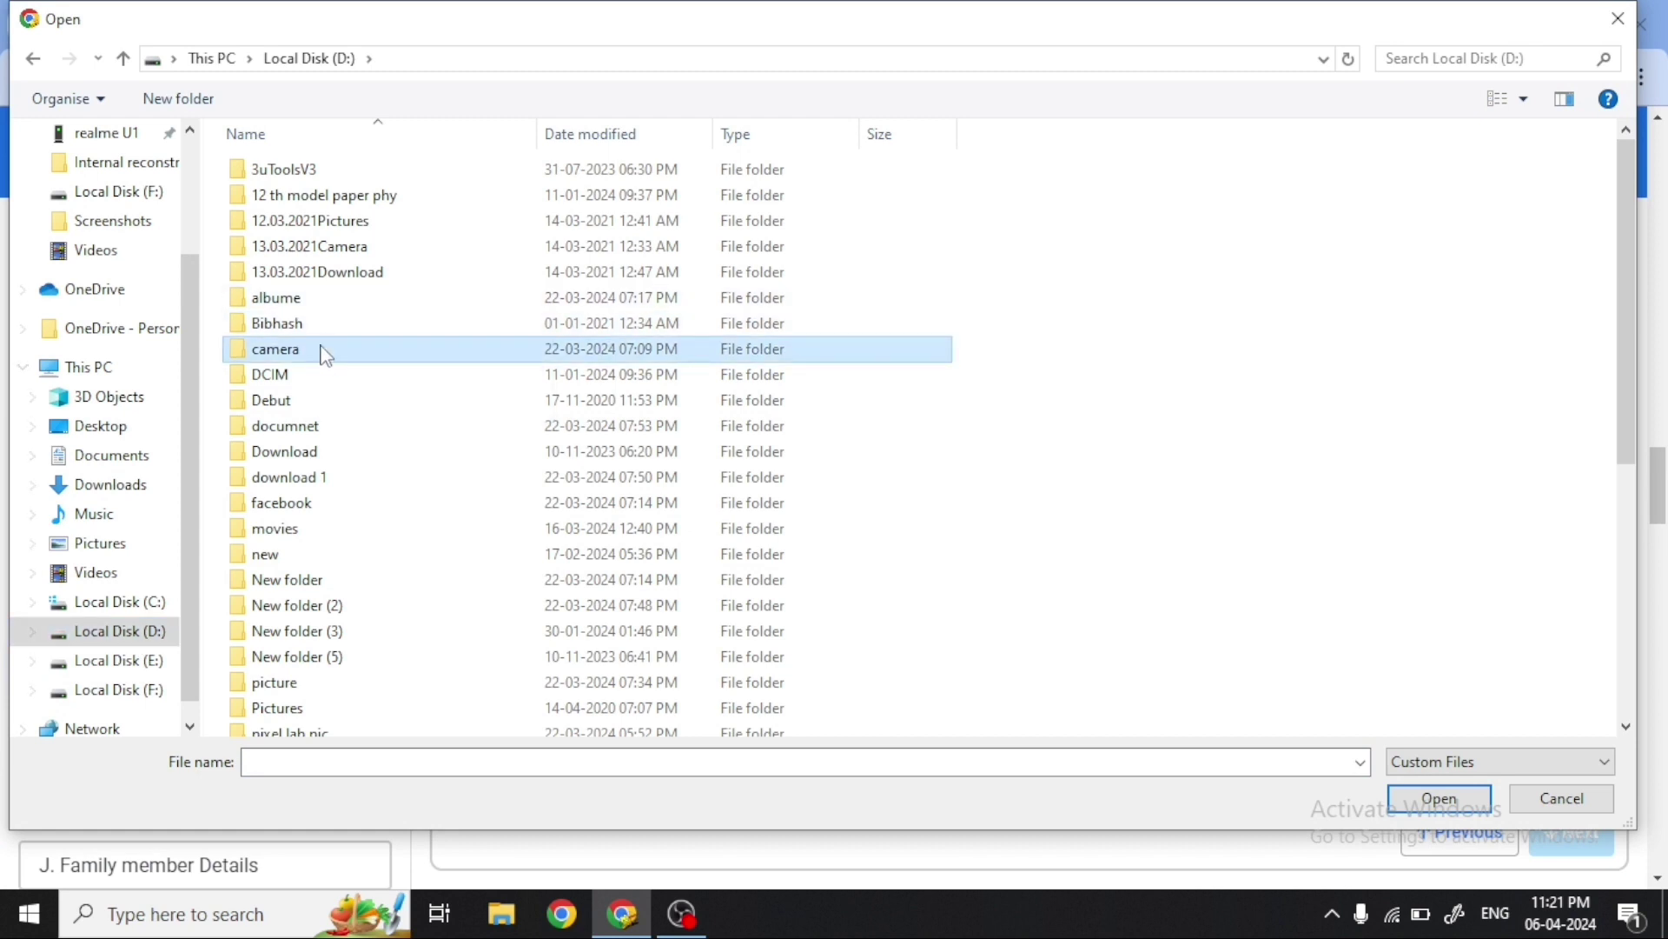
double_click(326, 352)
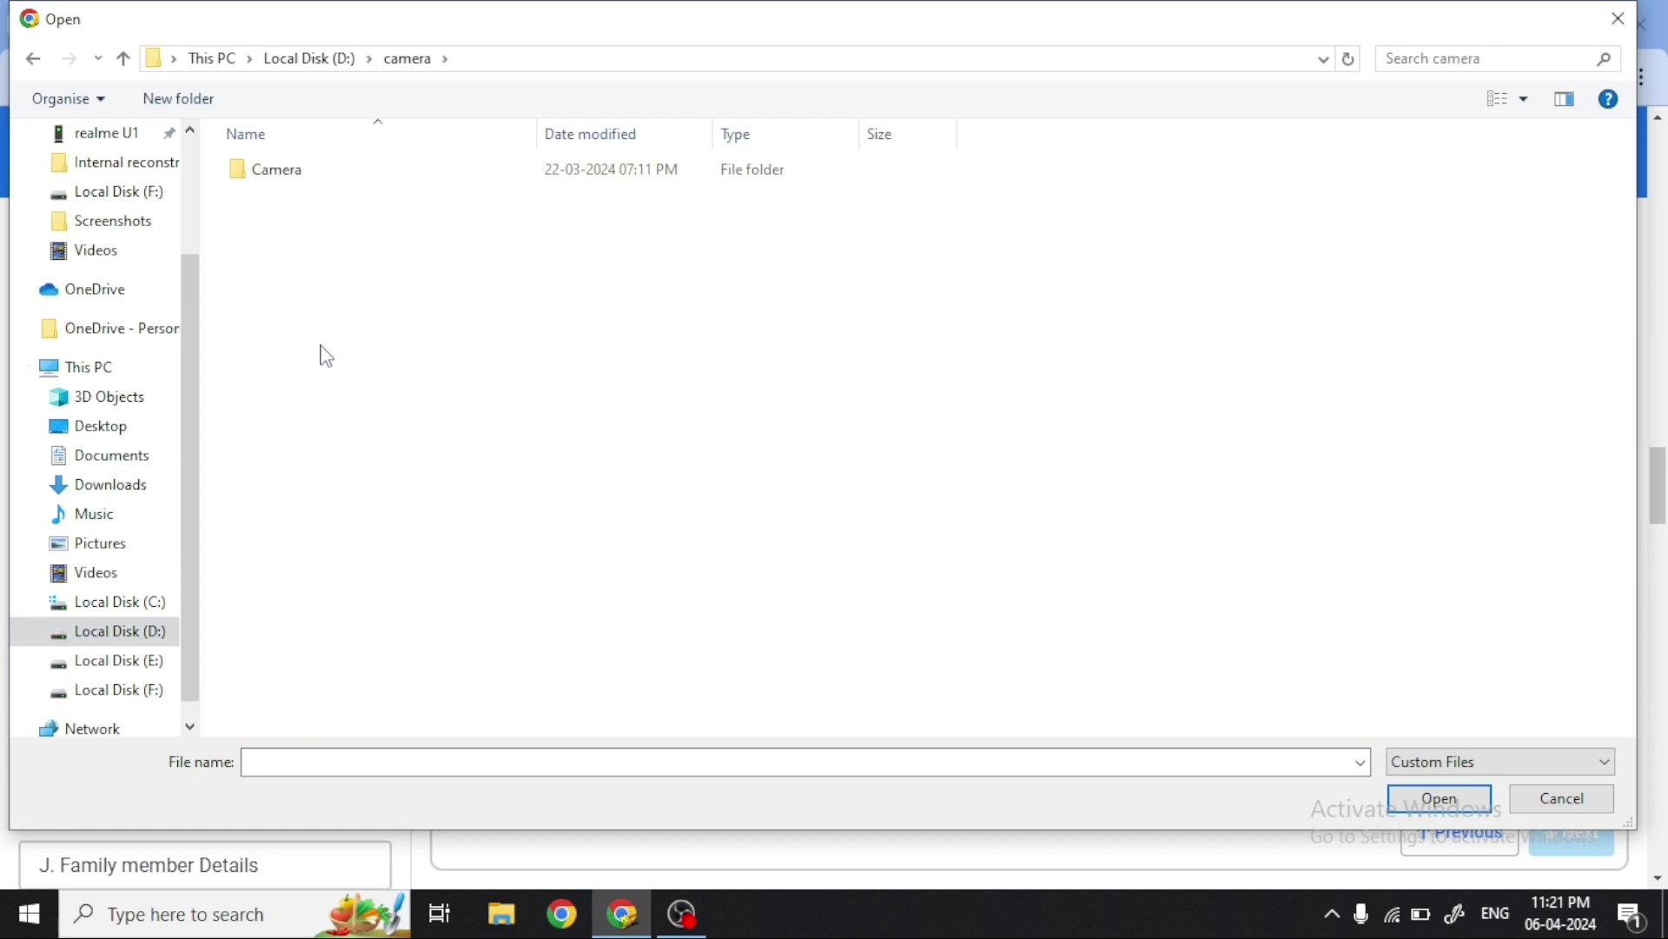
double_click(313, 178)
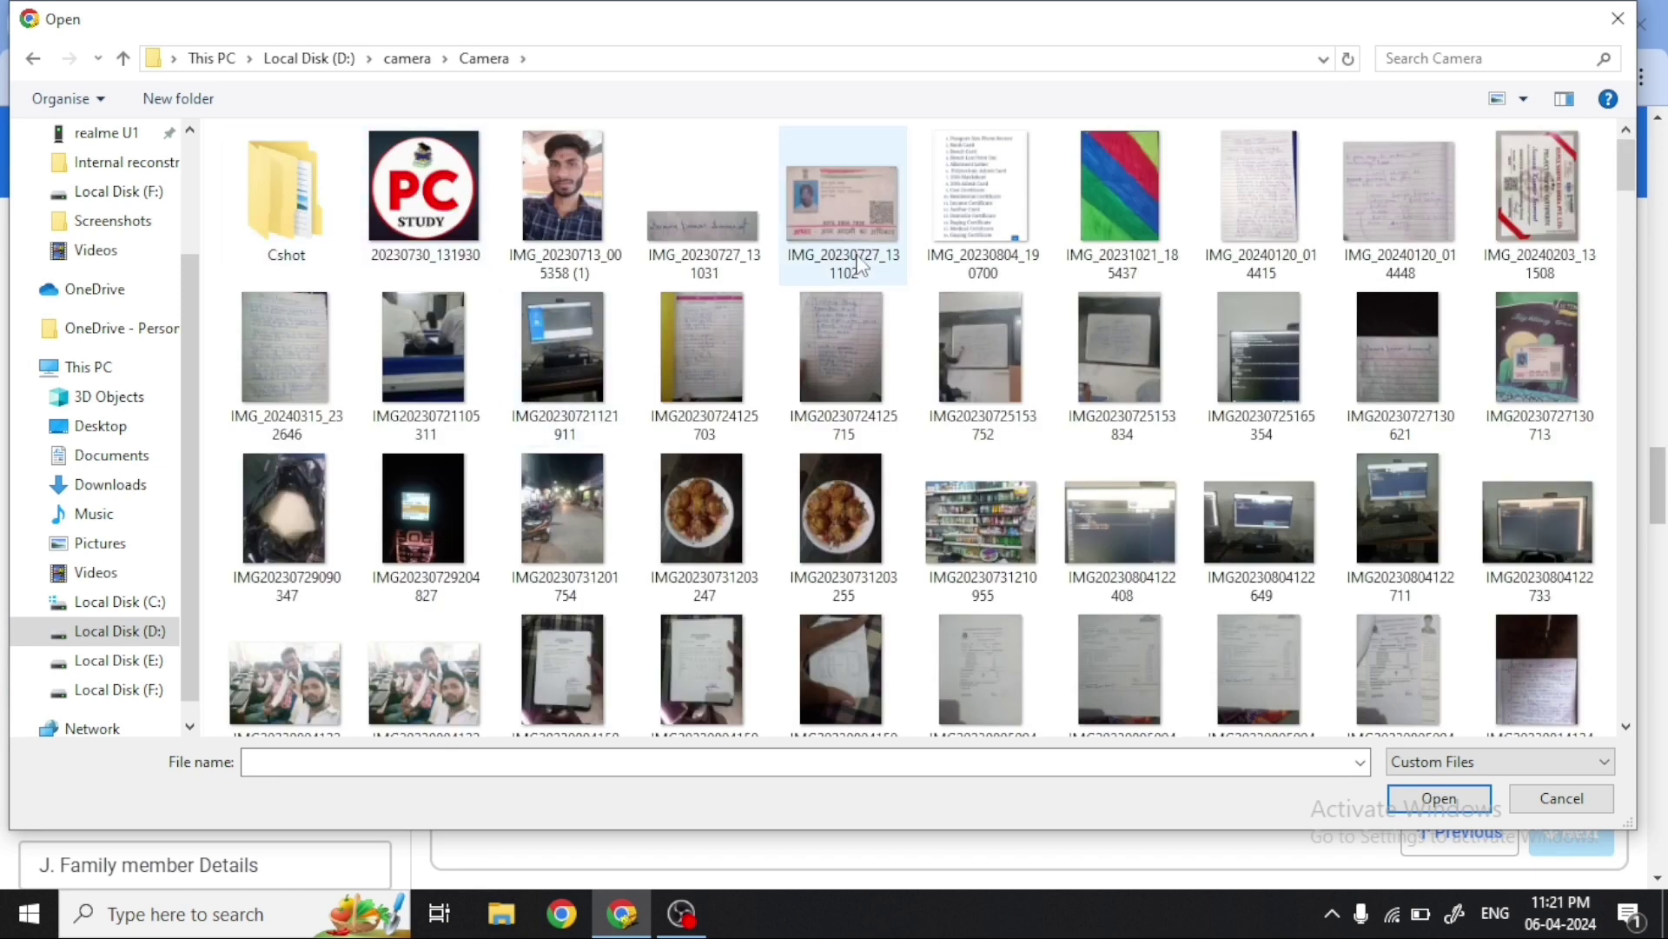
click(869, 252)
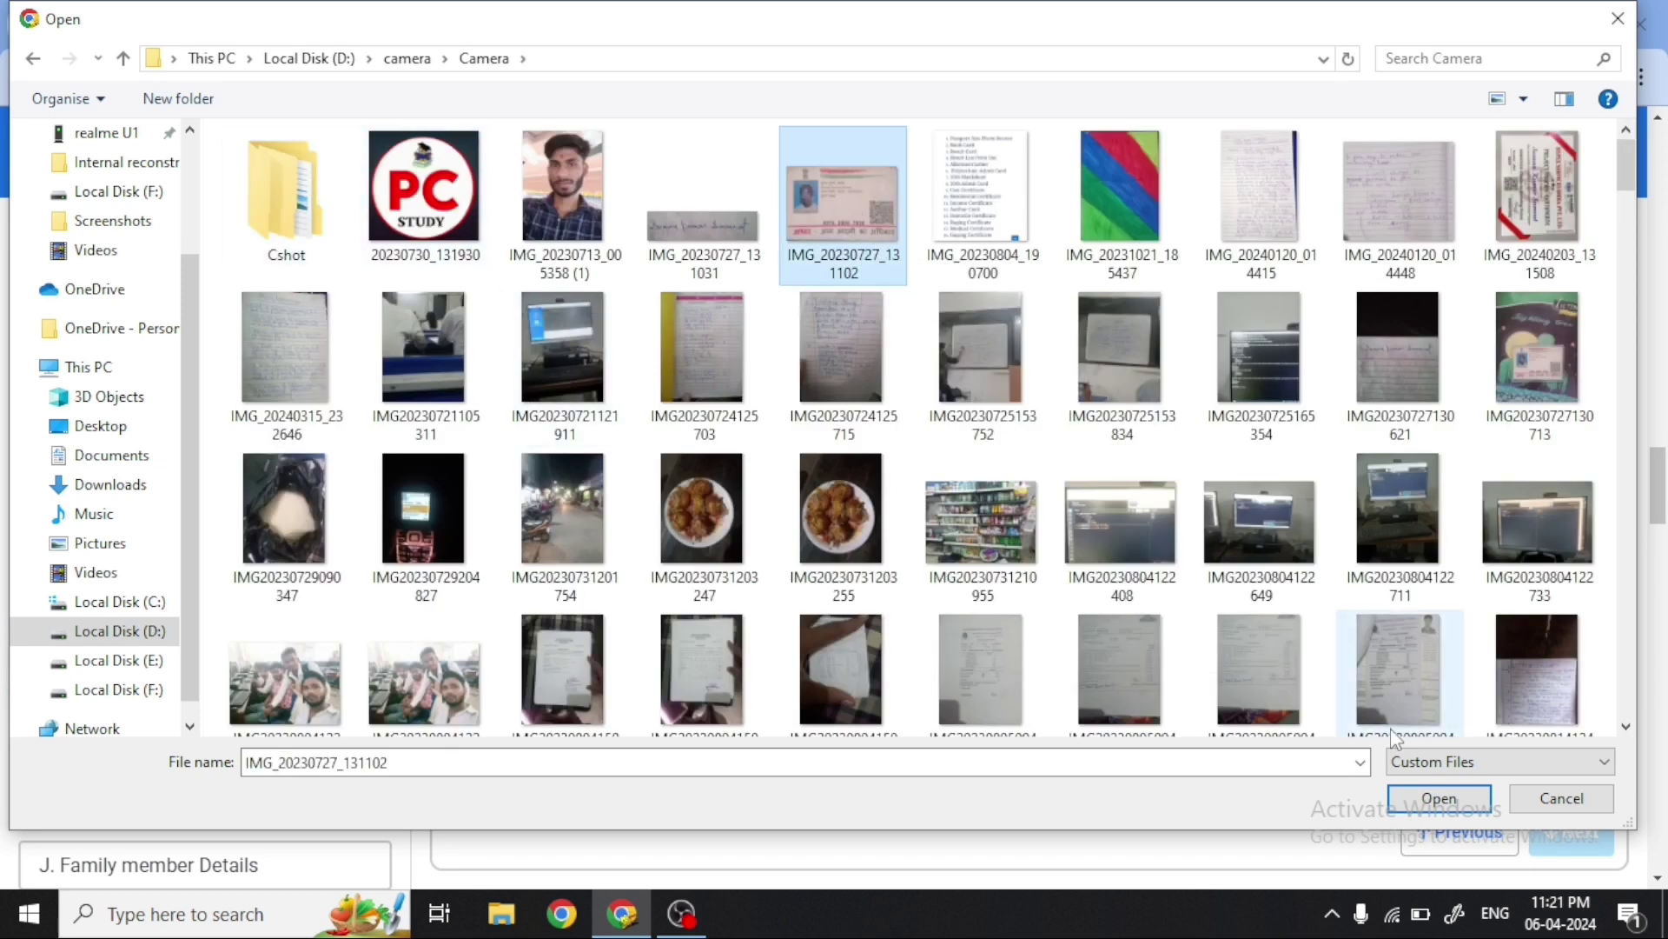
click(1438, 801)
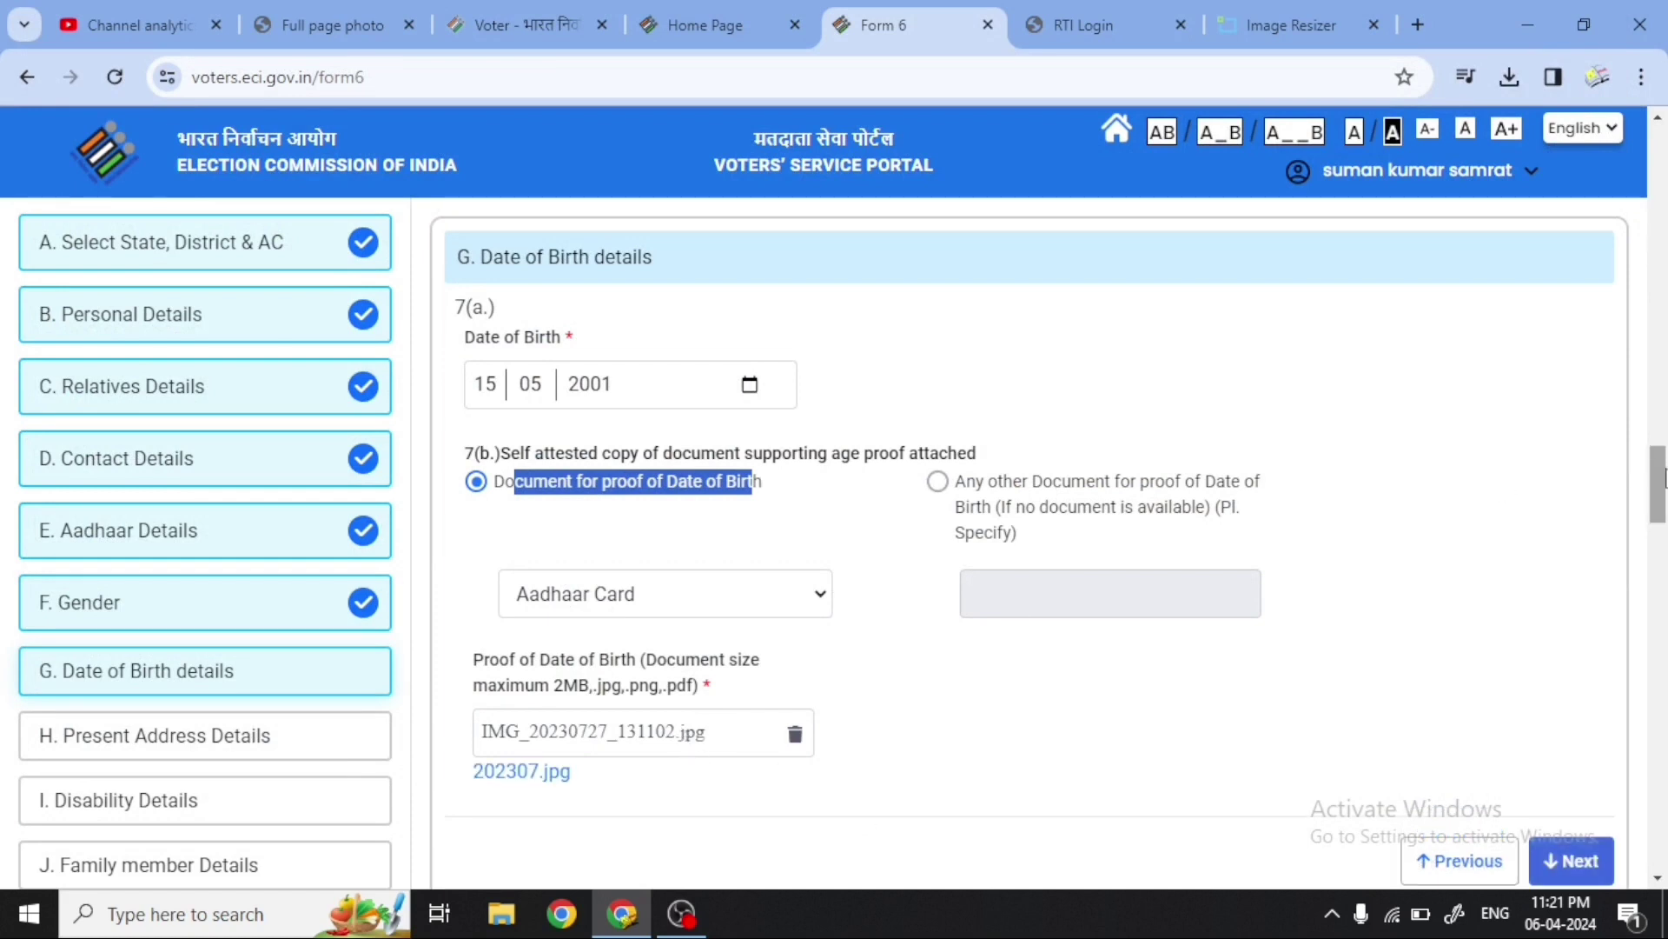
drag(1660, 480, 1662, 515)
Advance to Present Address and enter 'khagra' in Street/Area/Locality and Village/Town
click(1572, 500)
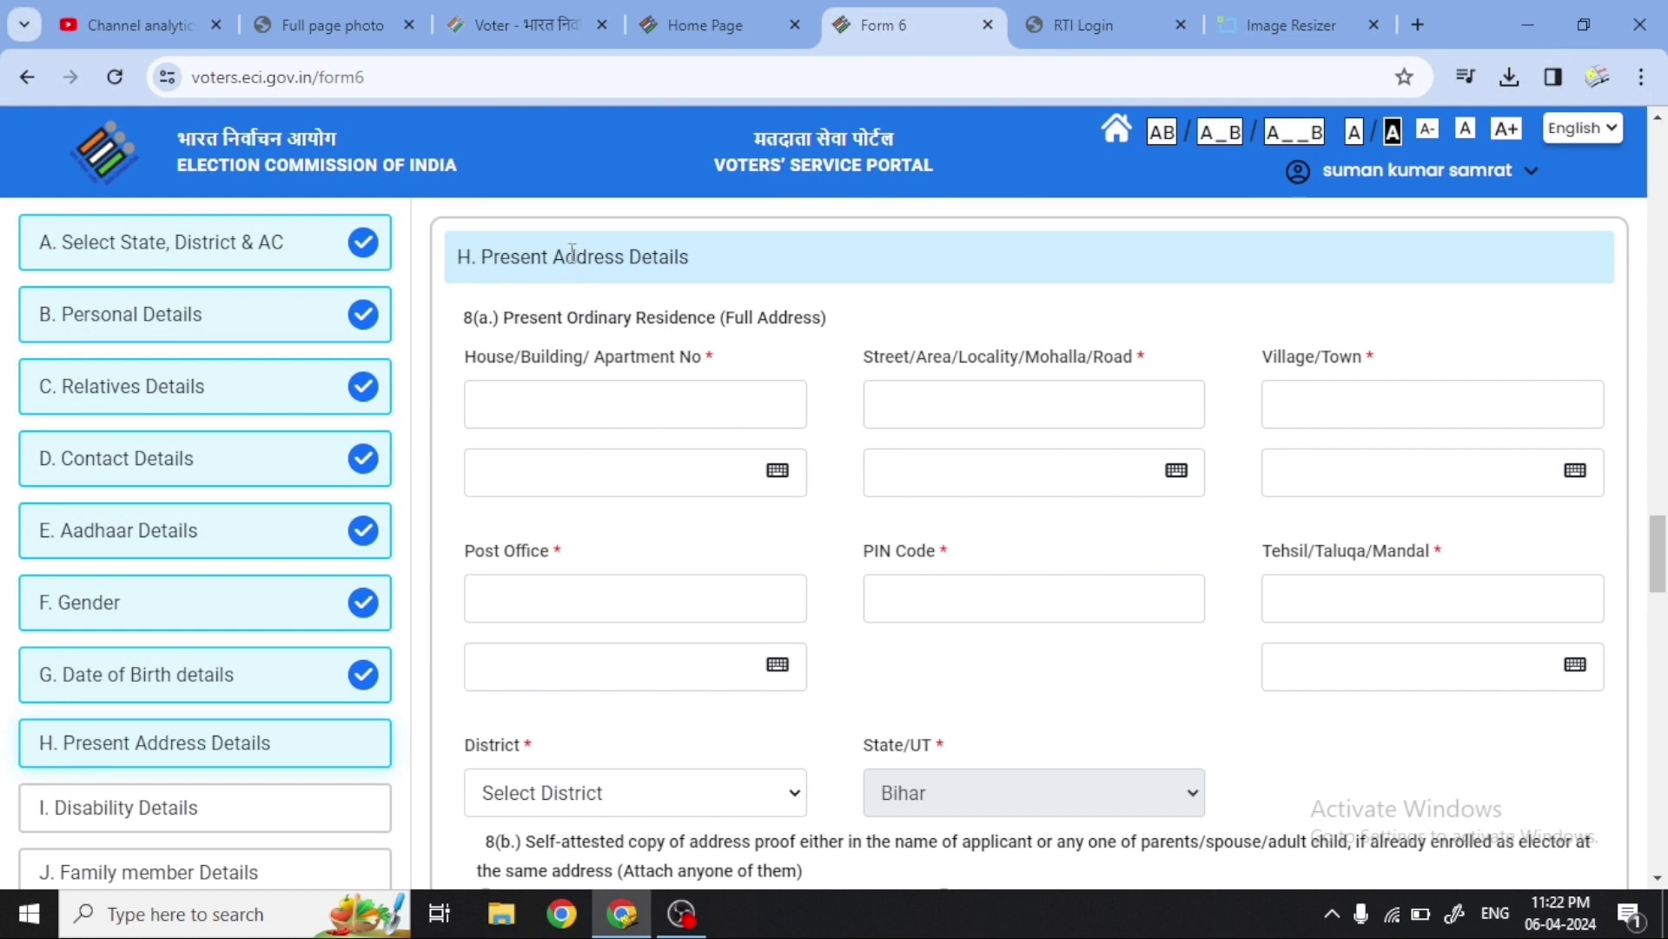
drag(547, 246, 747, 267)
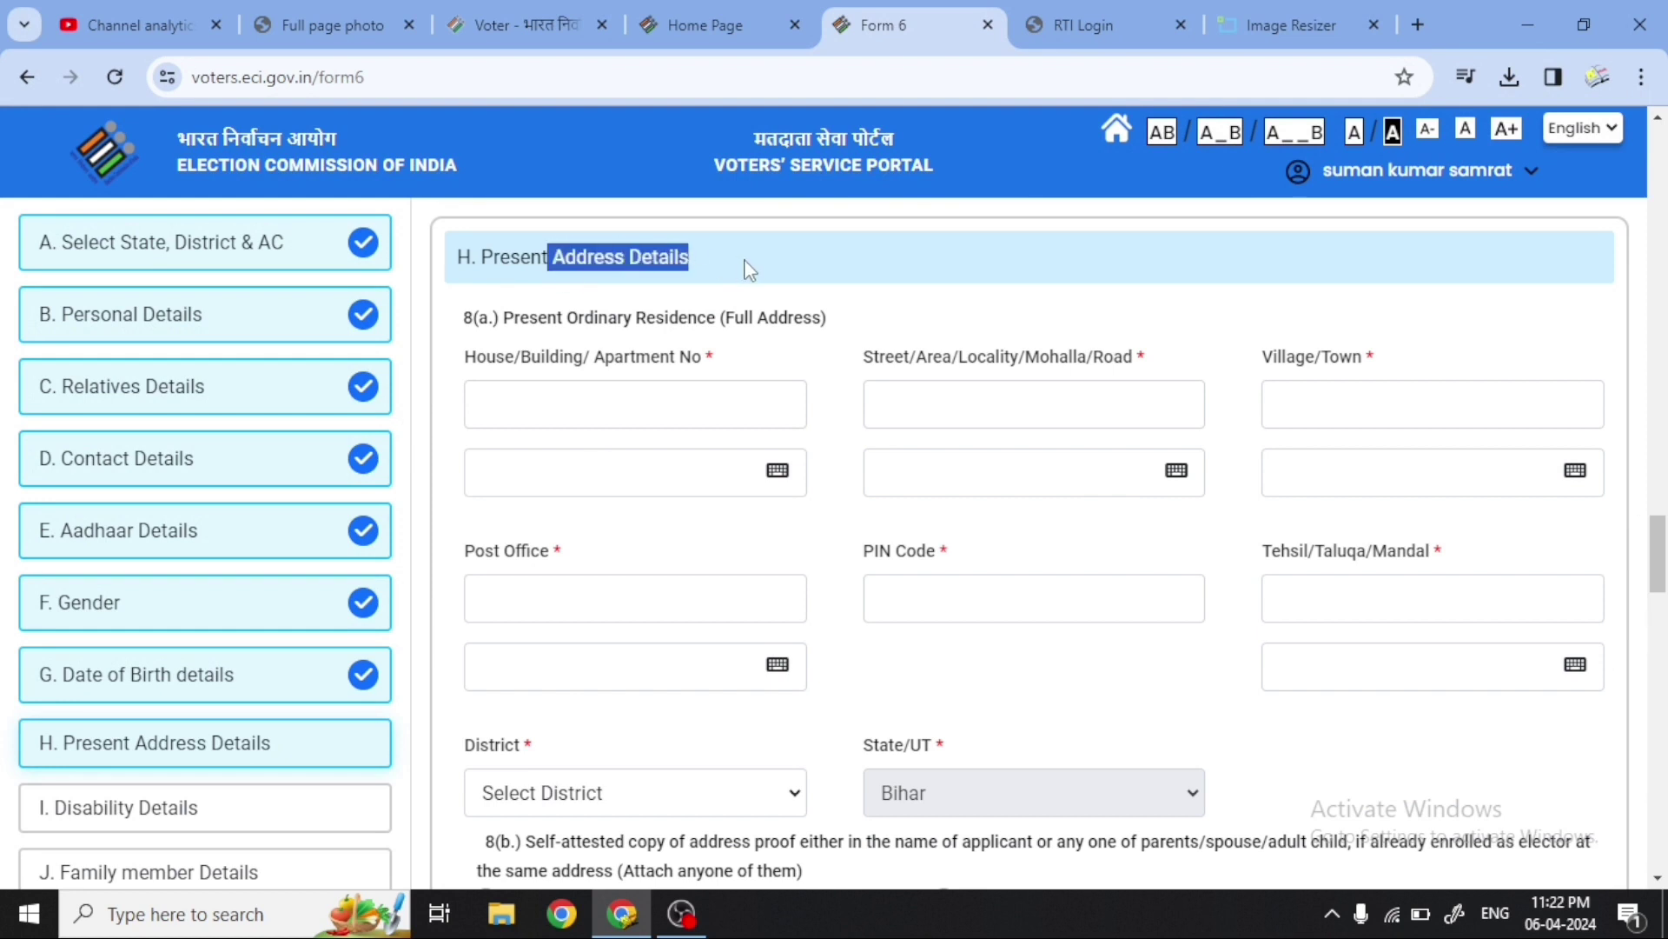
click(560, 404)
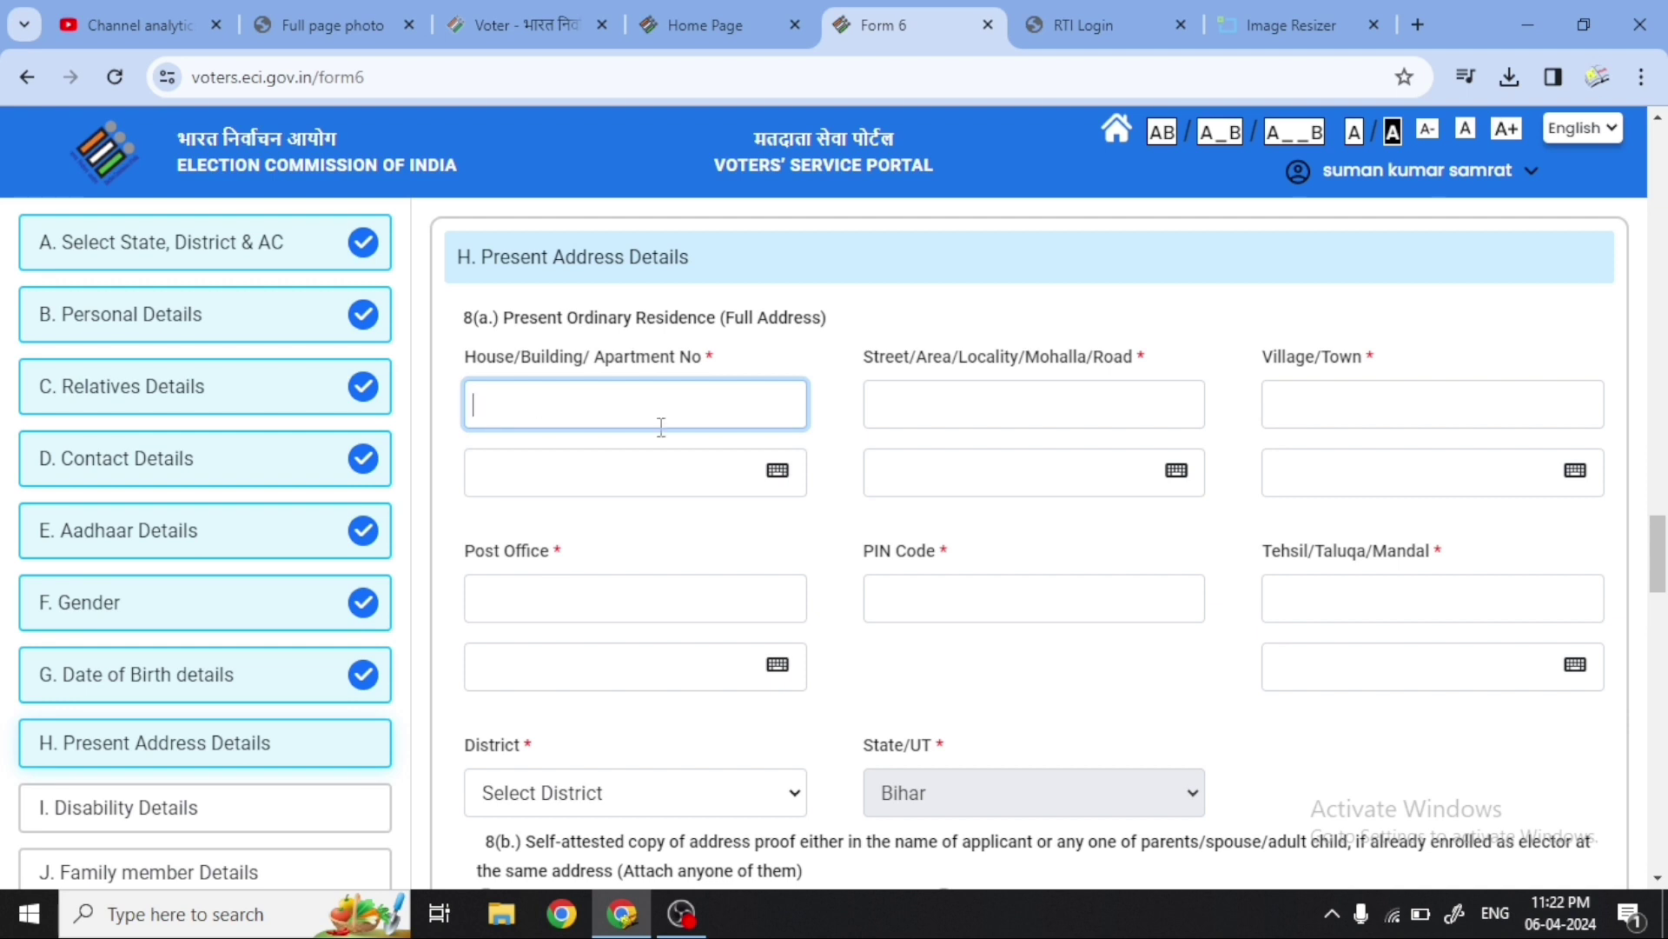
click(959, 419)
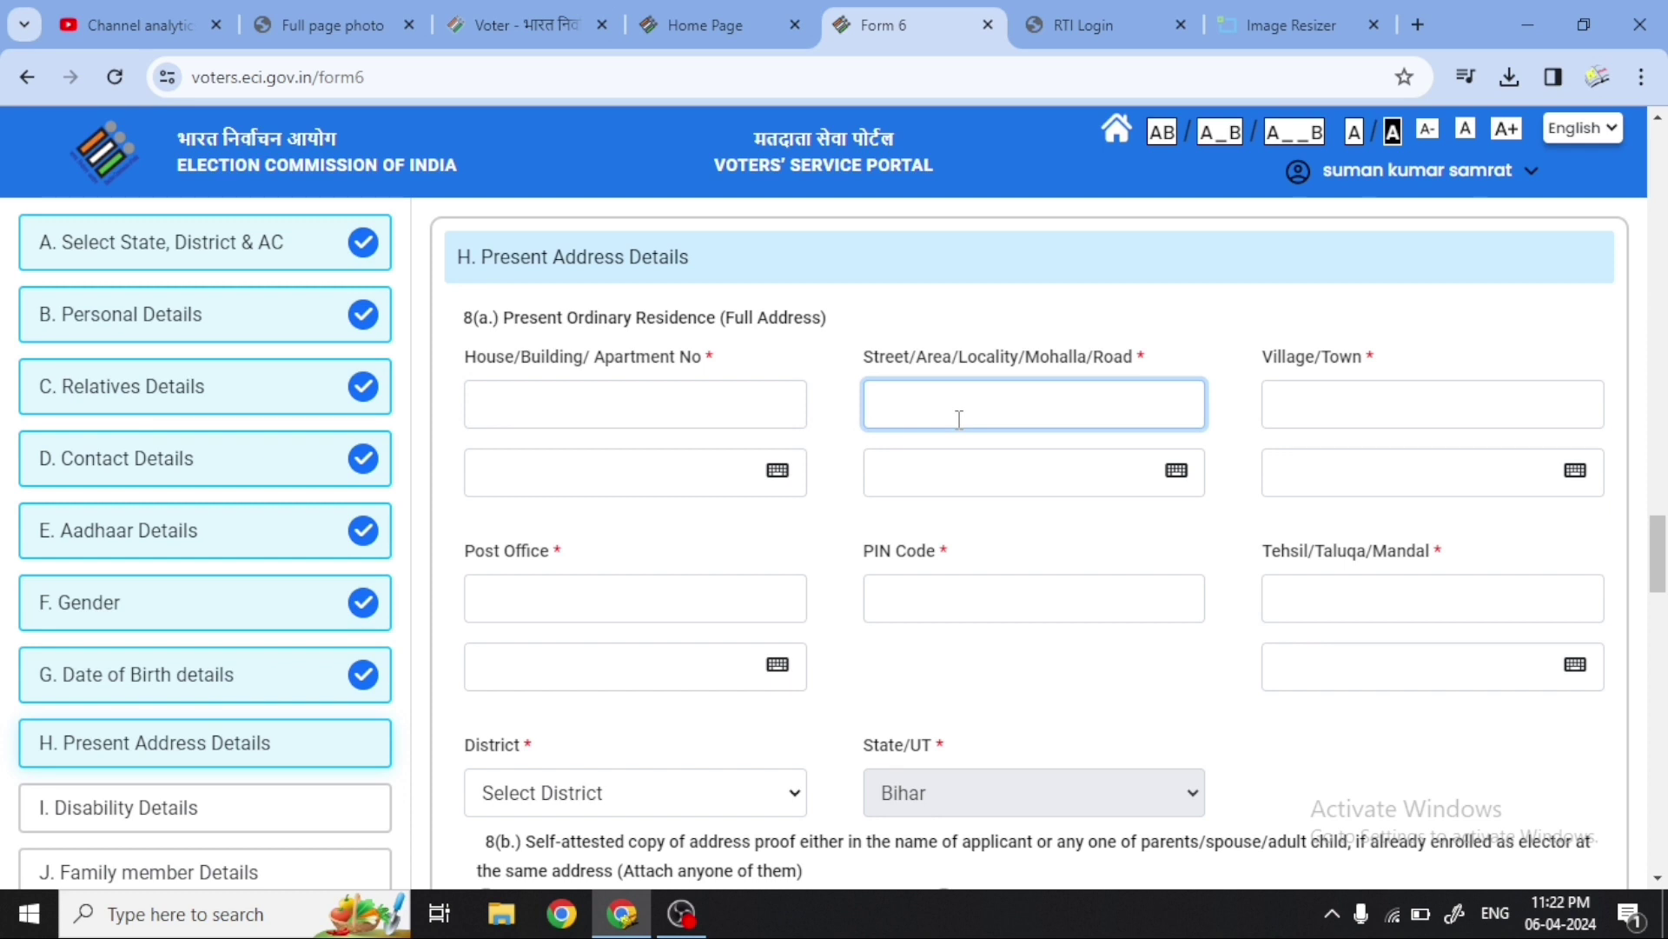
text(khagra)
click(1346, 396)
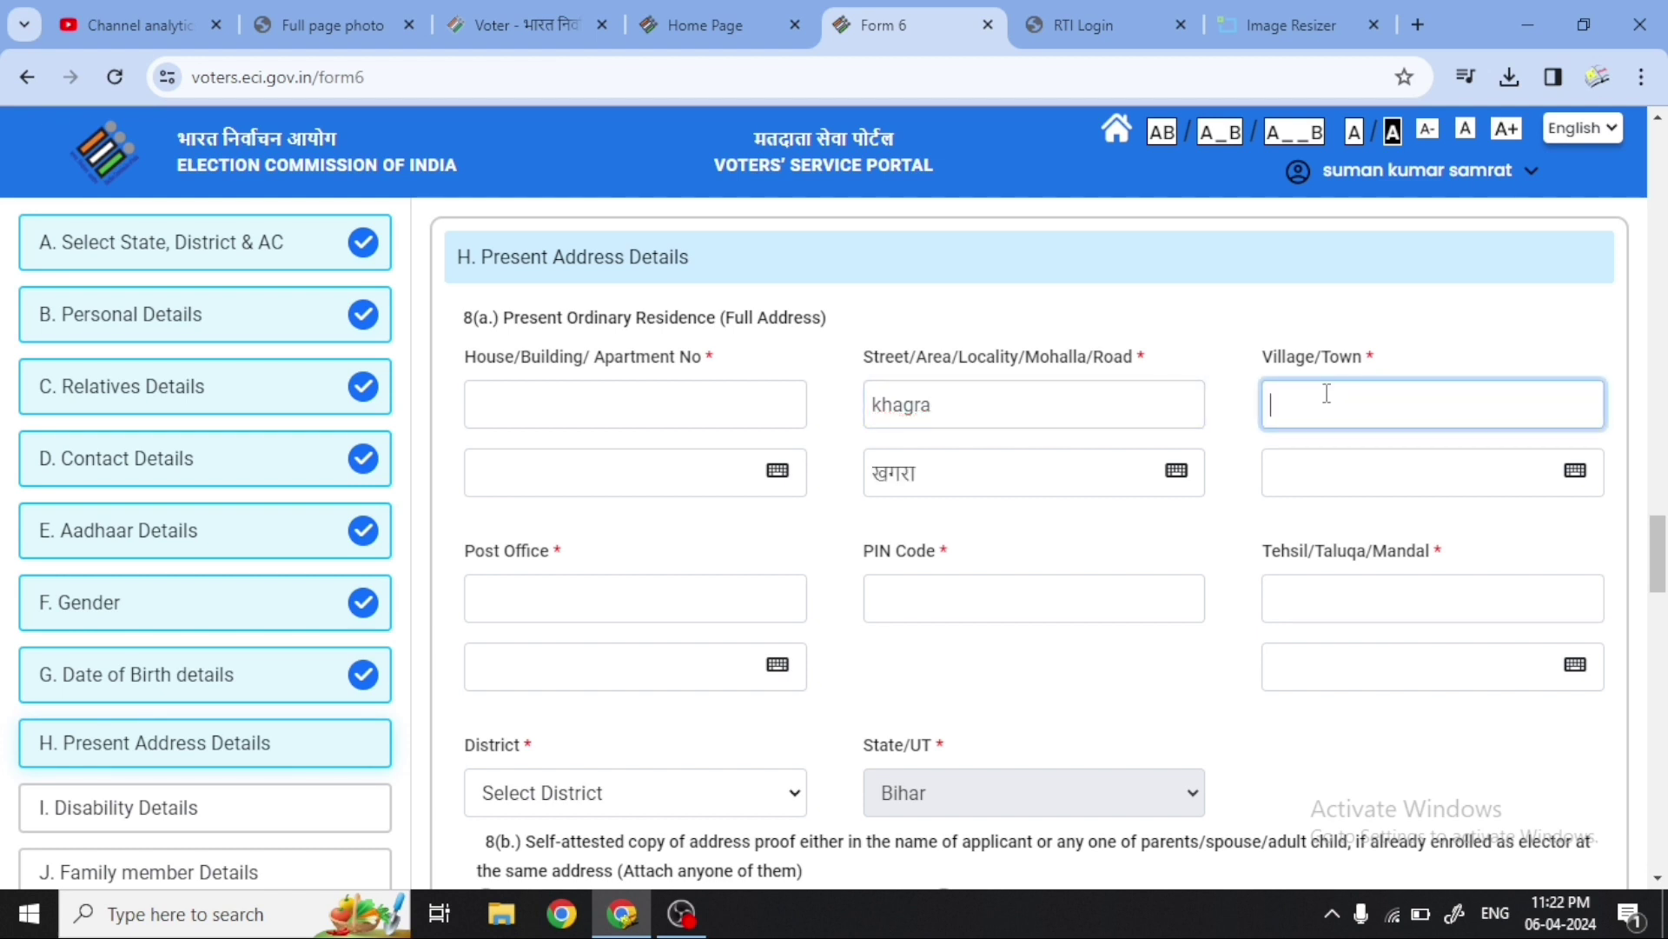
text(khagra)
Capitalise both street and village entries to 'Khagra'
click(878, 401)
text(k)
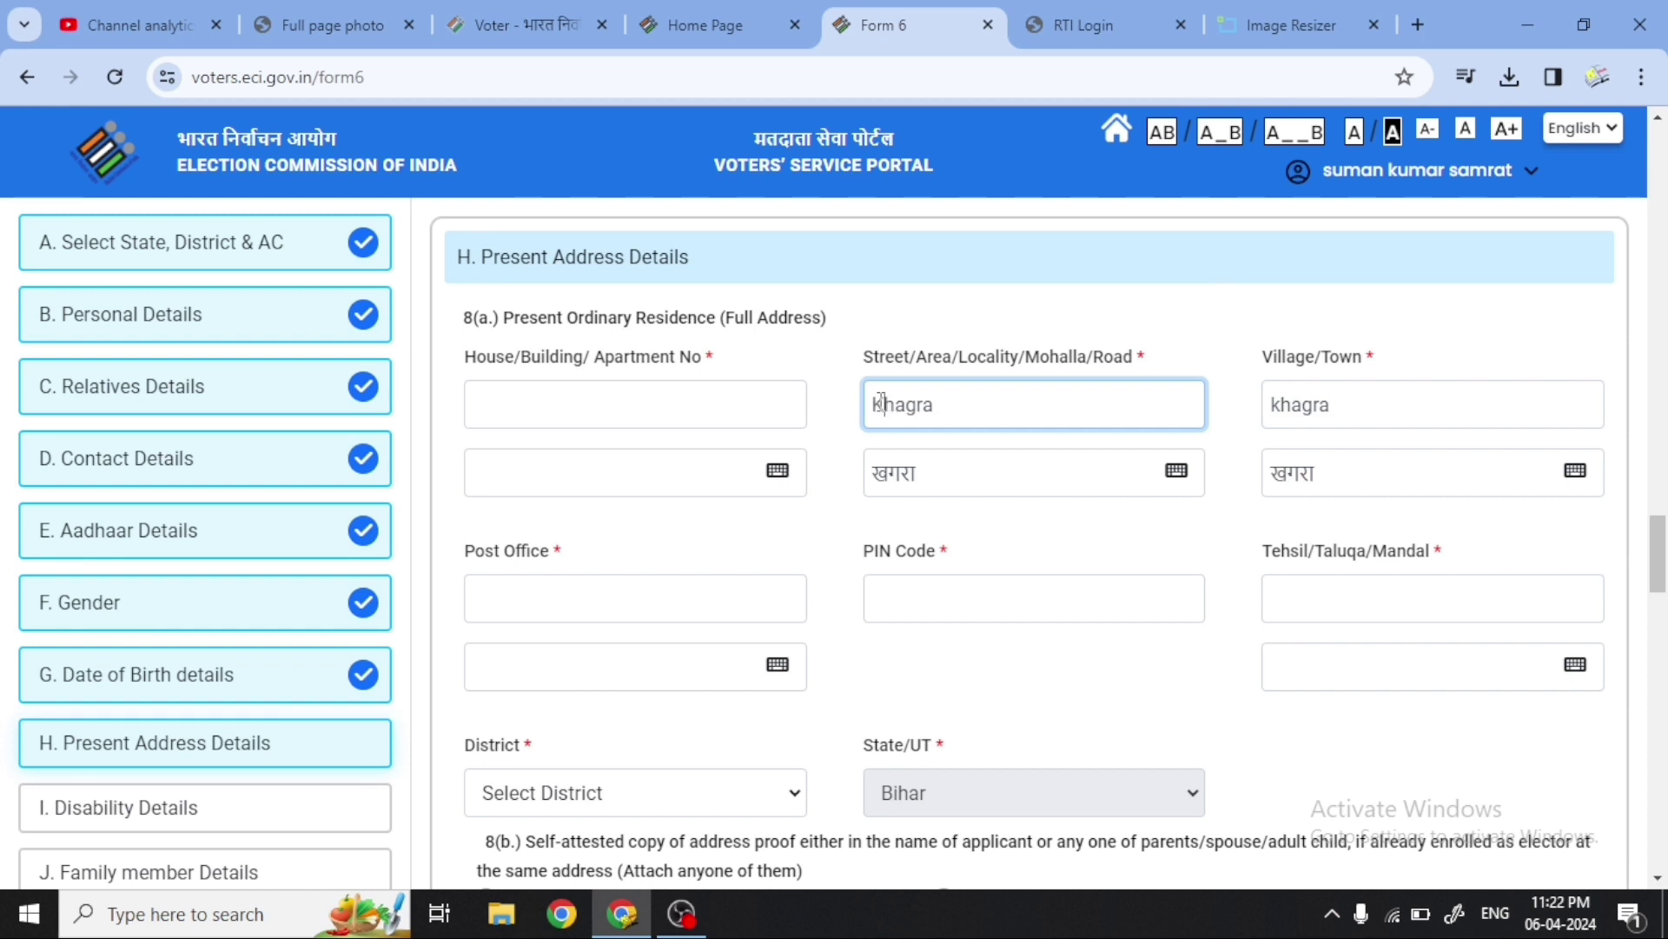
key(BackSpace)
text(K)
click(1282, 404)
key(BackSpace)
text(K)
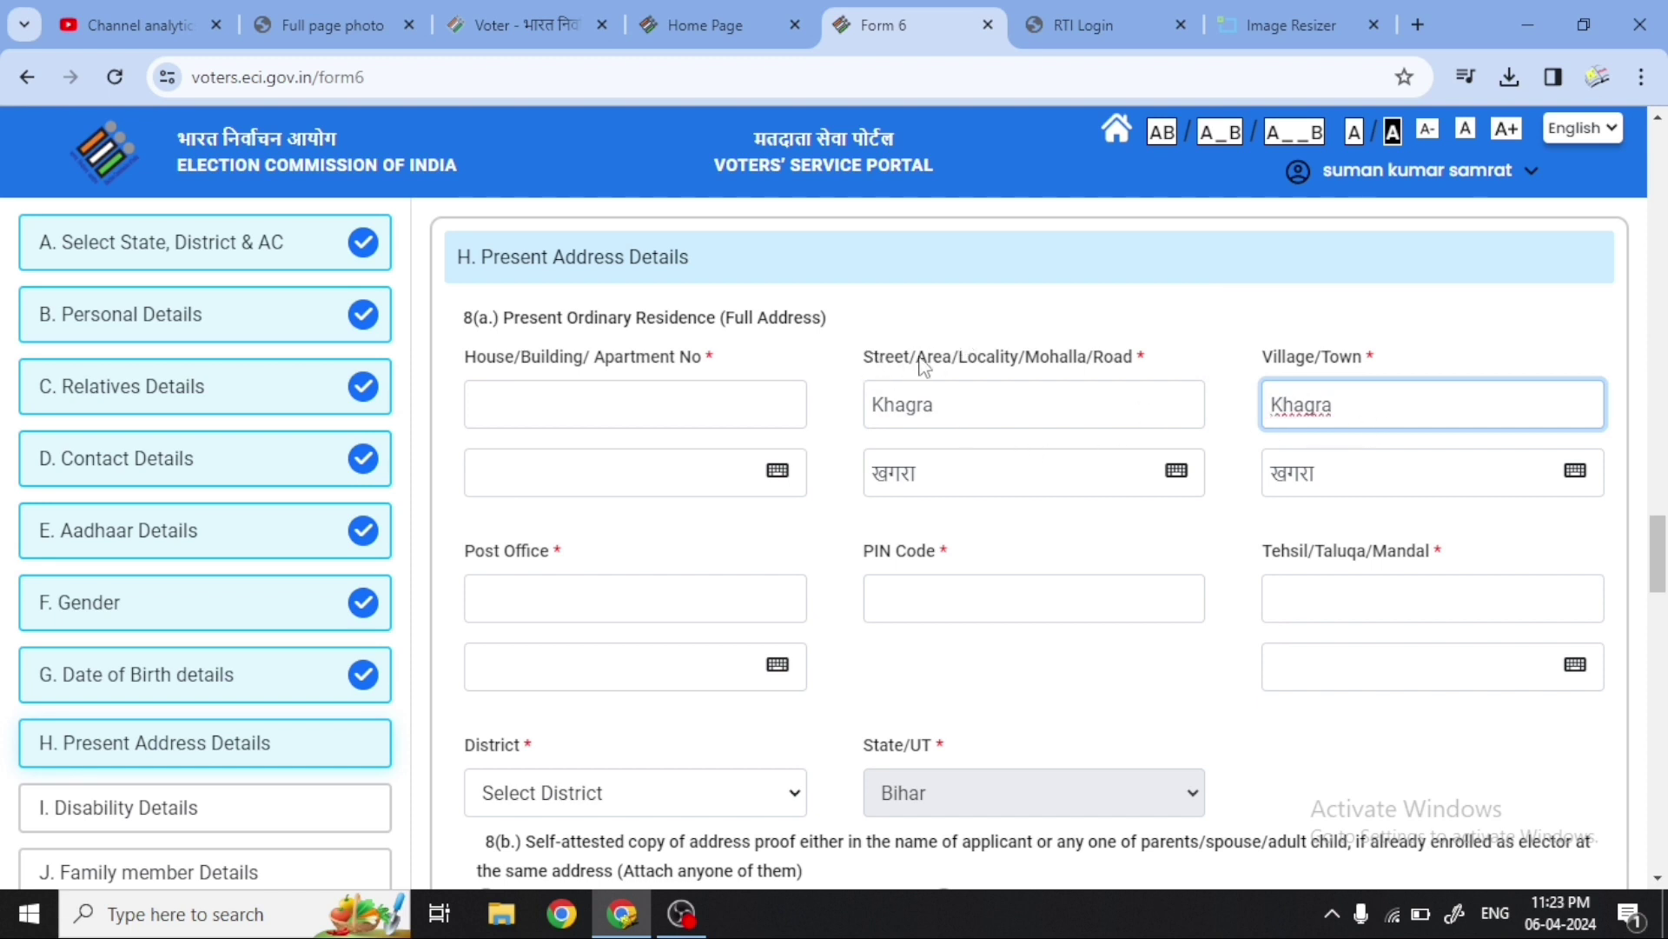
mouse_move(917, 357)
mouse_down()
mouse_move(1113, 365)
mouse_move(1093, 362)
mouse_up()
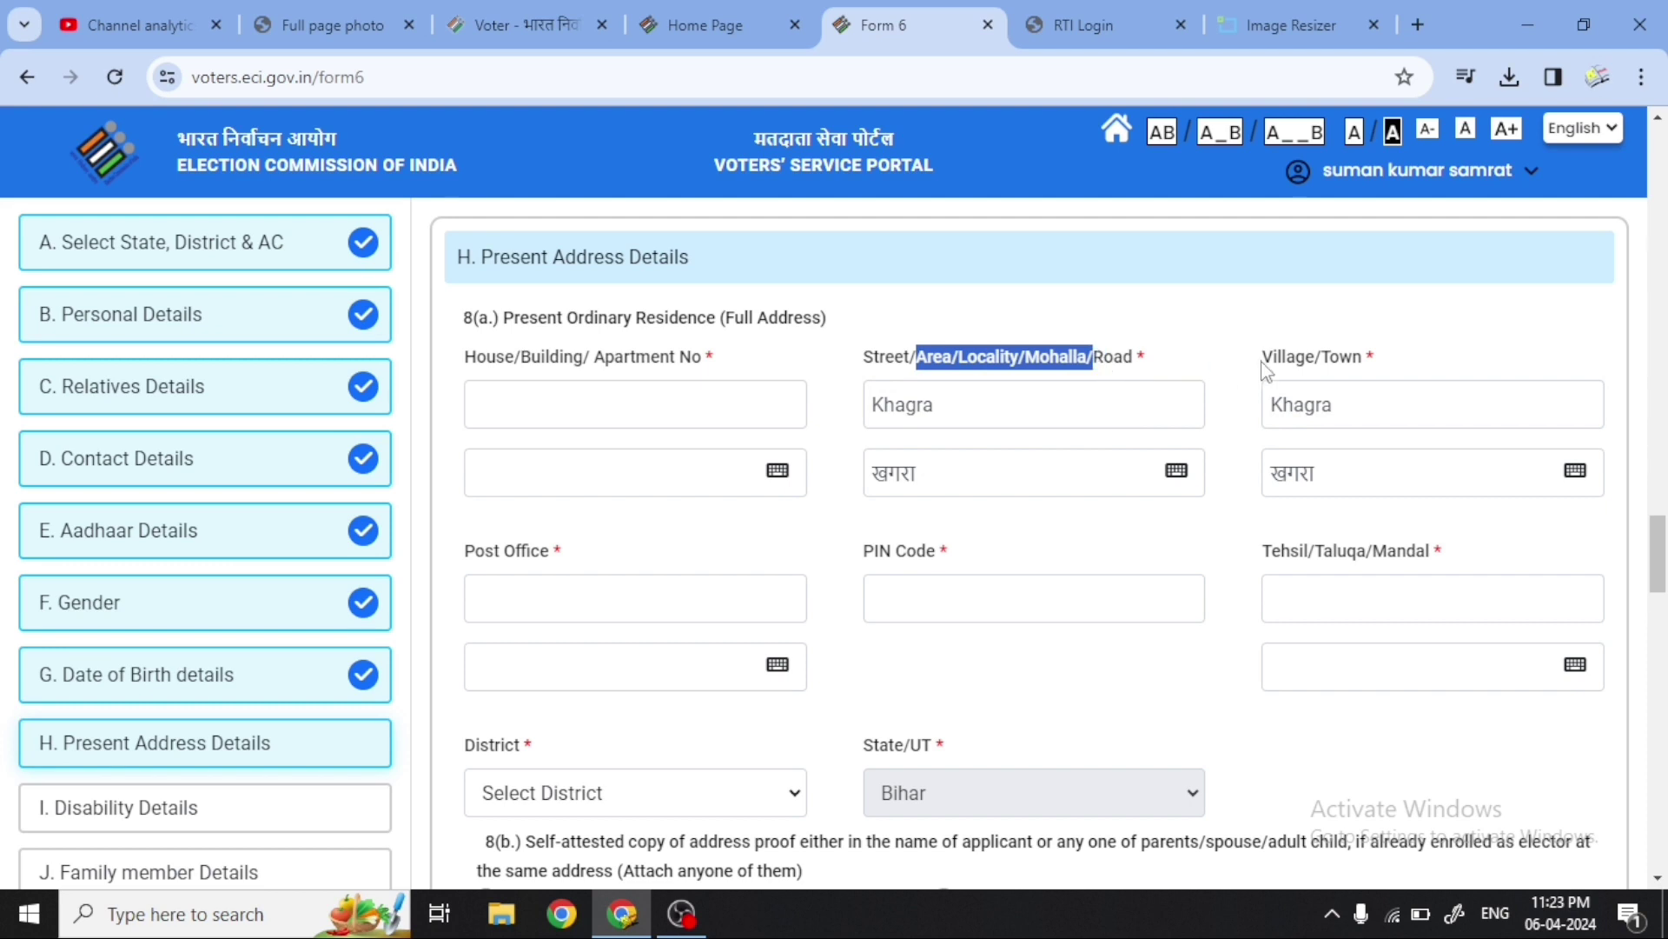
drag(1265, 361, 1356, 363)
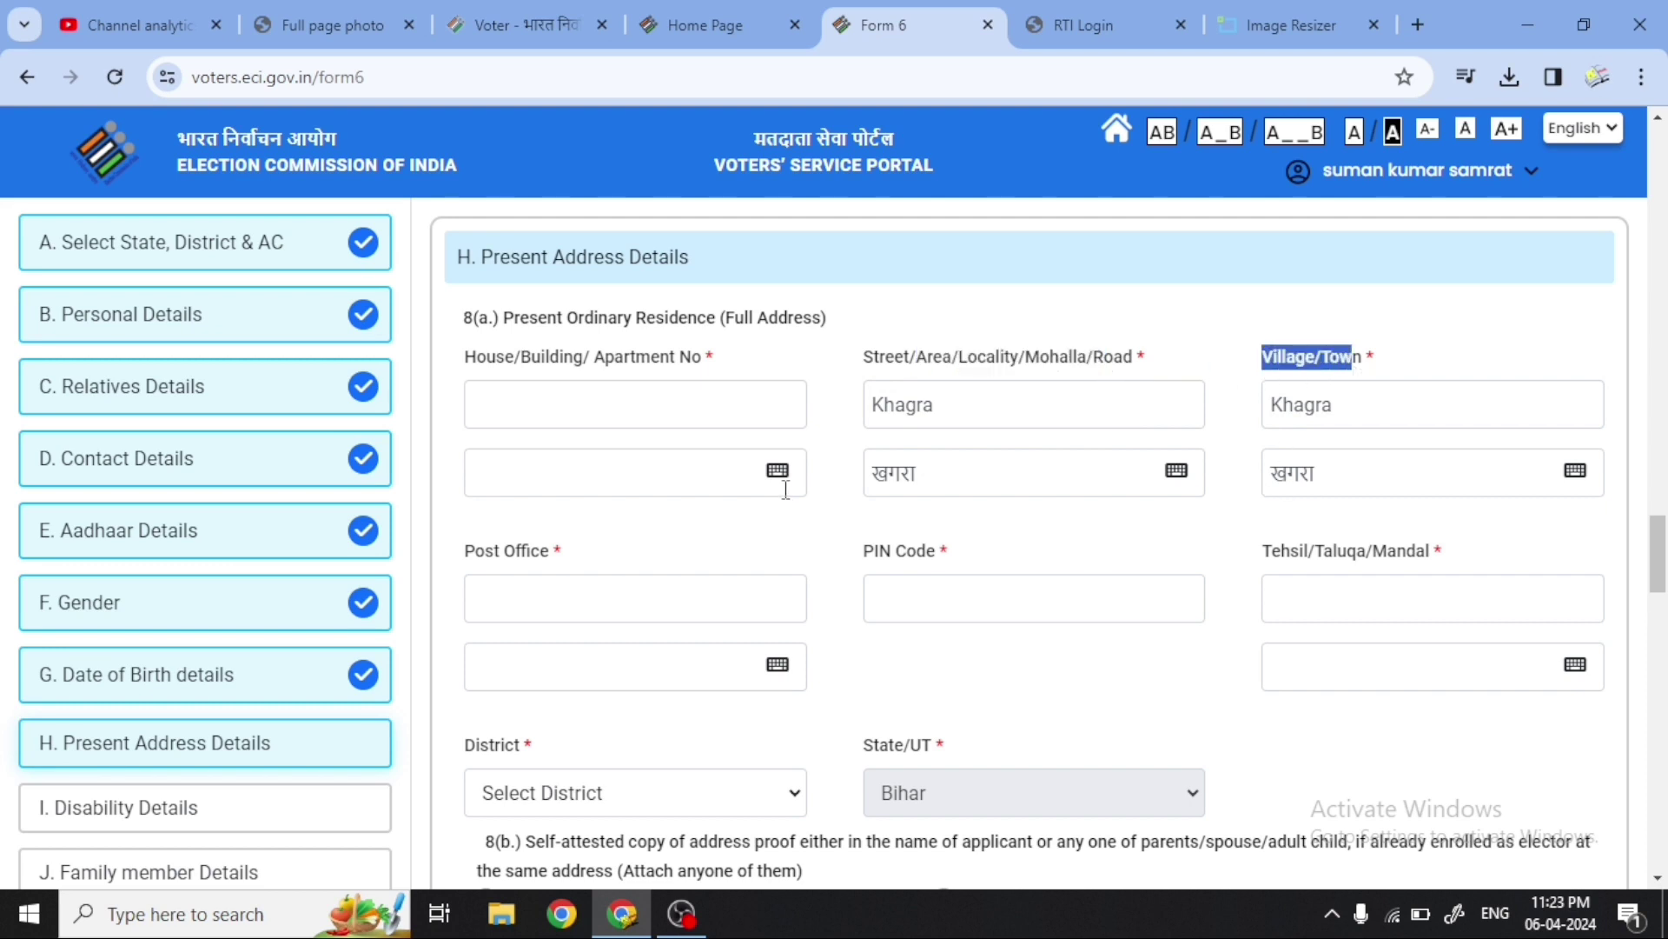
click(541, 403)
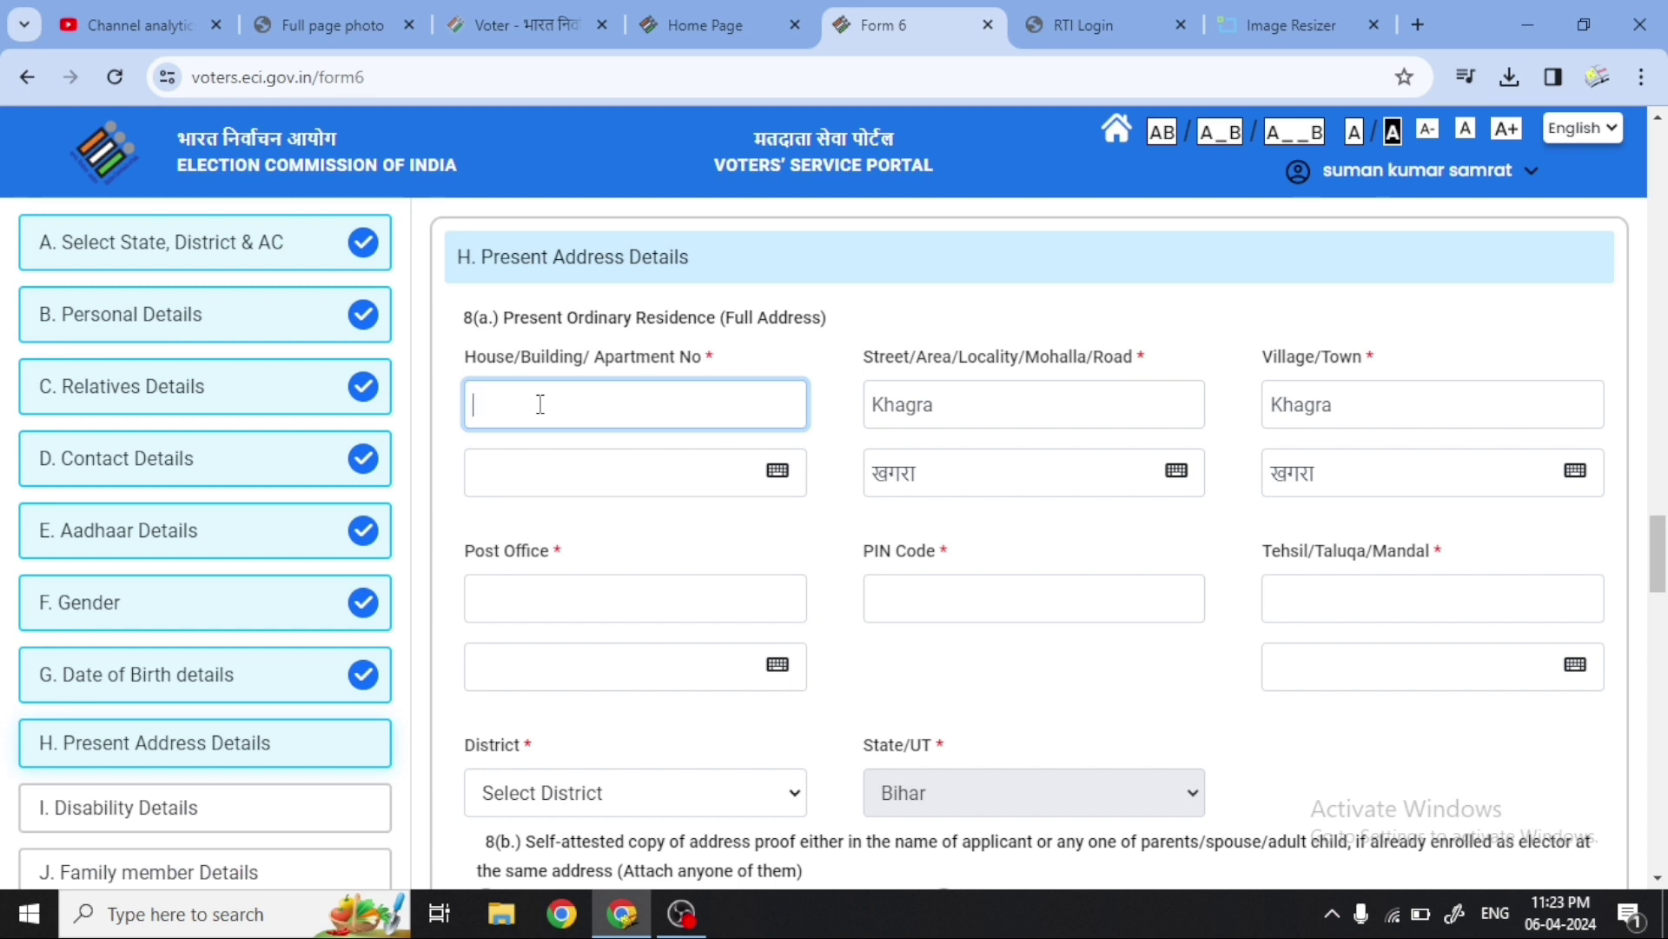
click(733, 580)
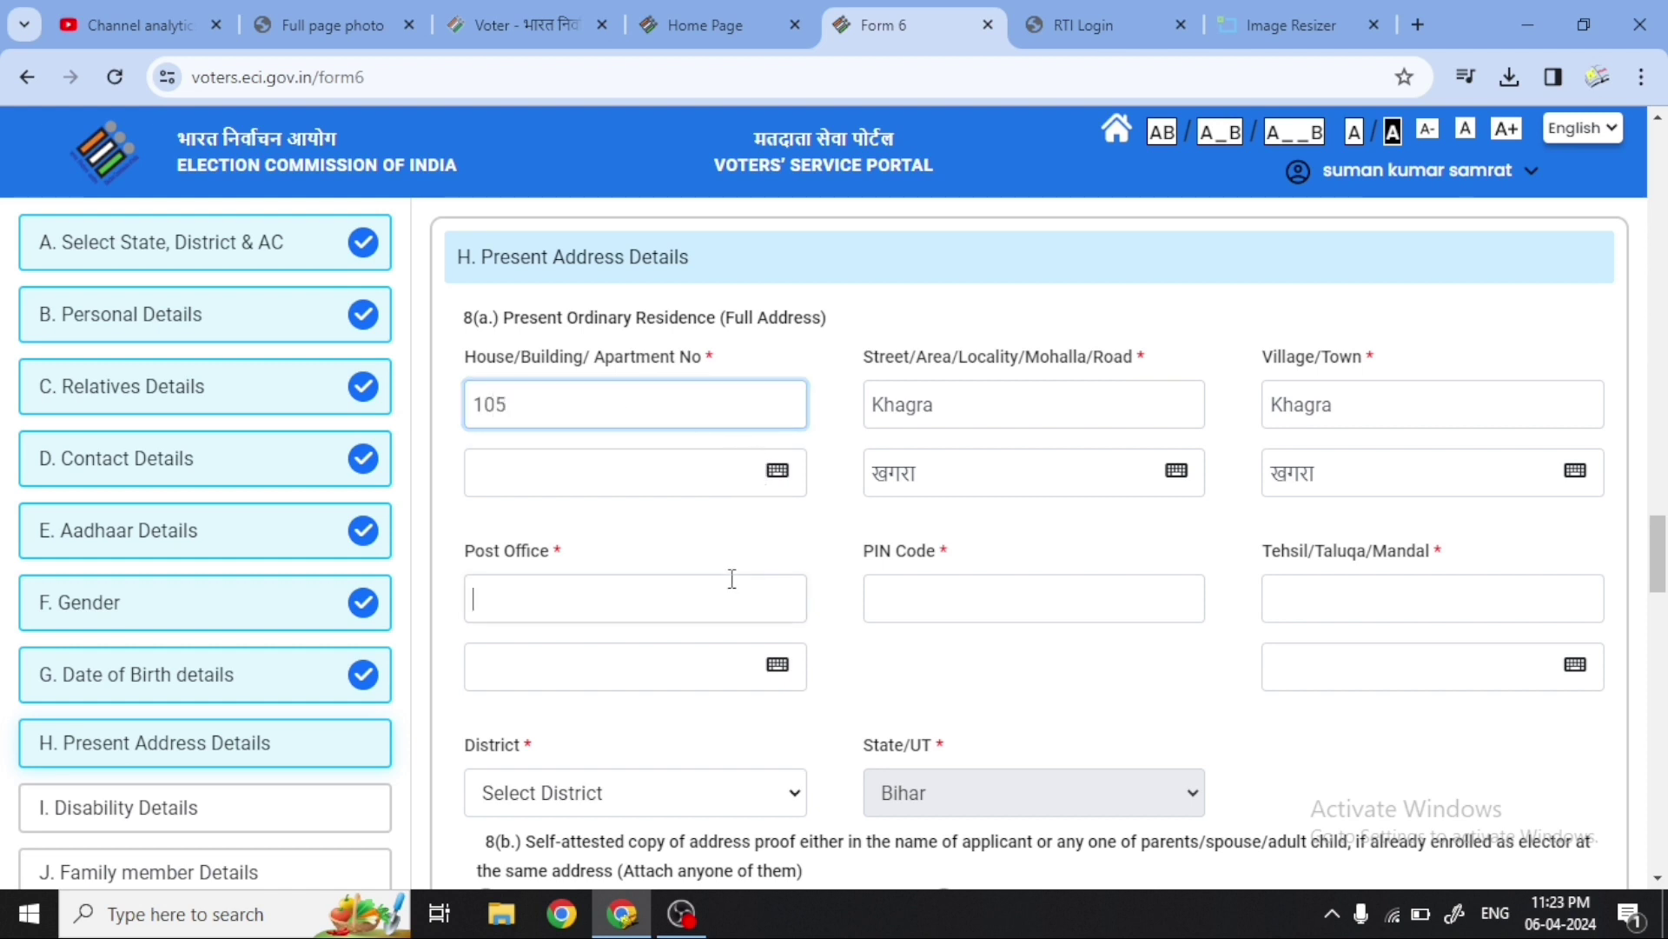
text(KHGRA)
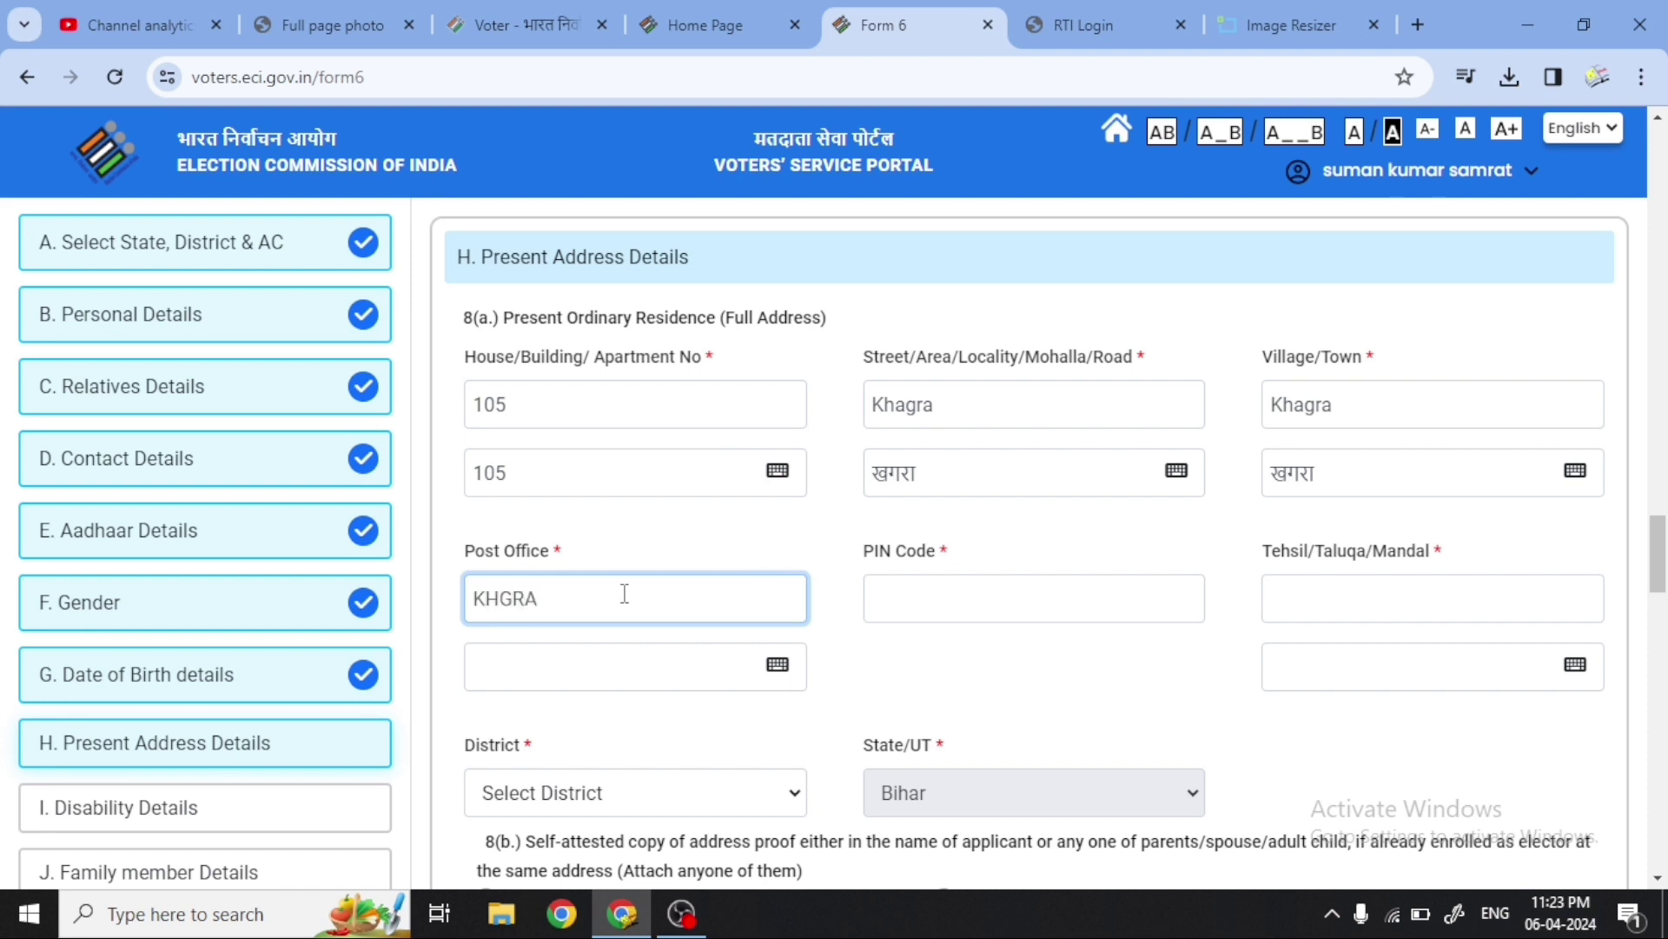
key(BackSpace)
key(BackSpace)
key(BackSpace)
key(BackSpace)
click(962, 576)
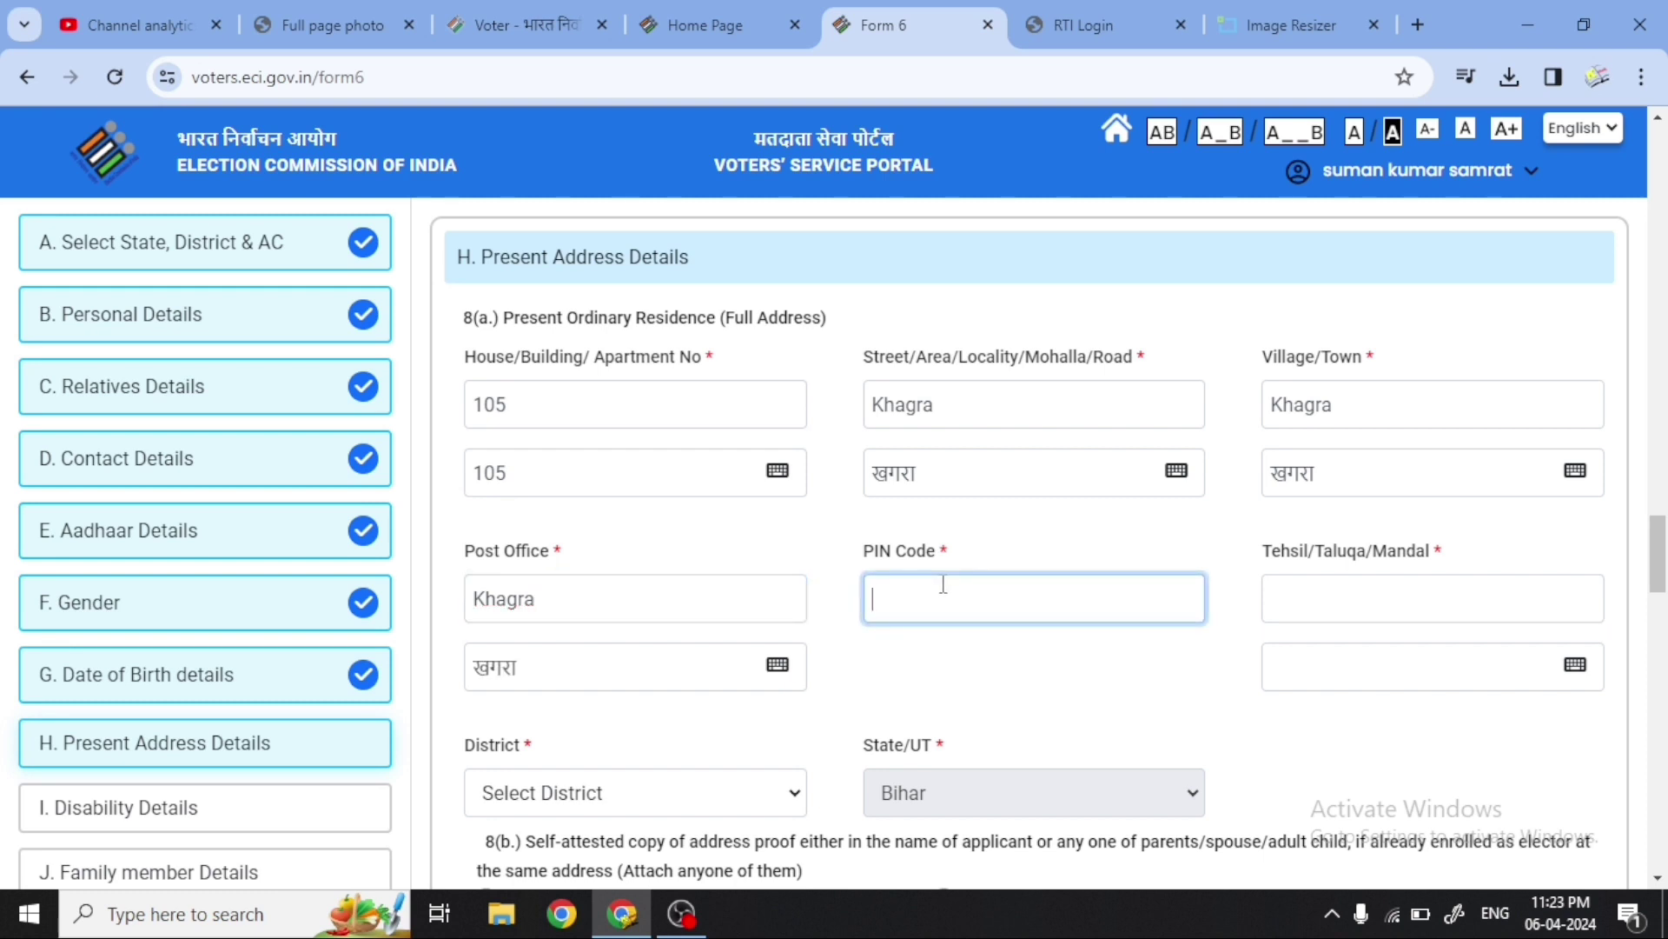
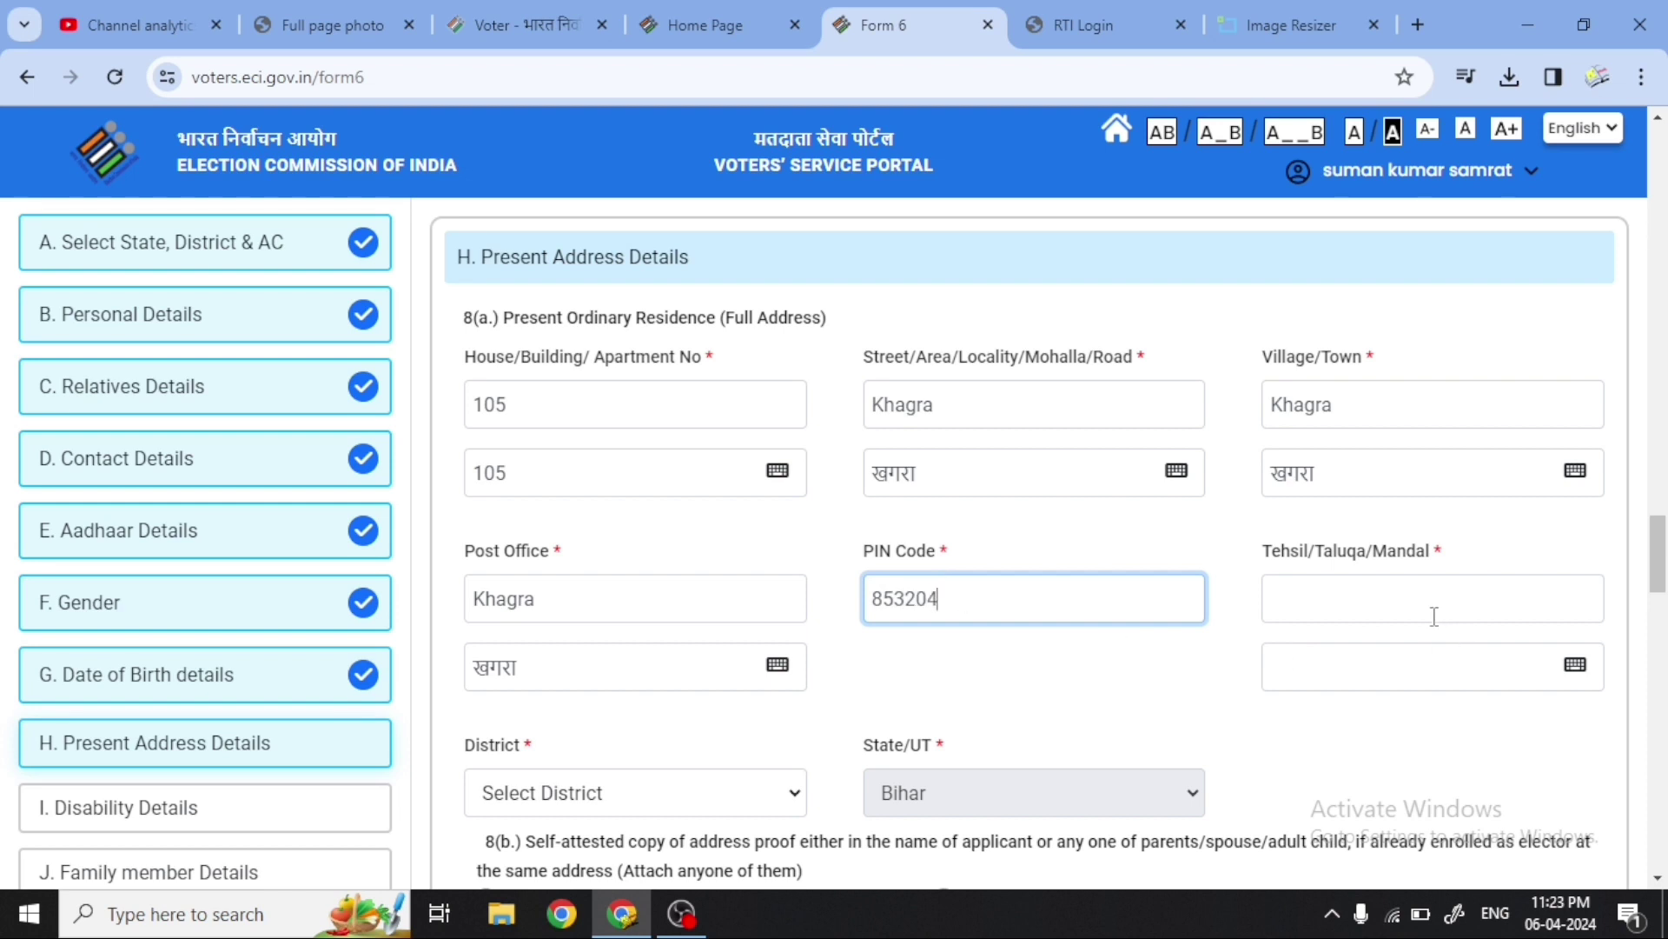
click(1412, 602)
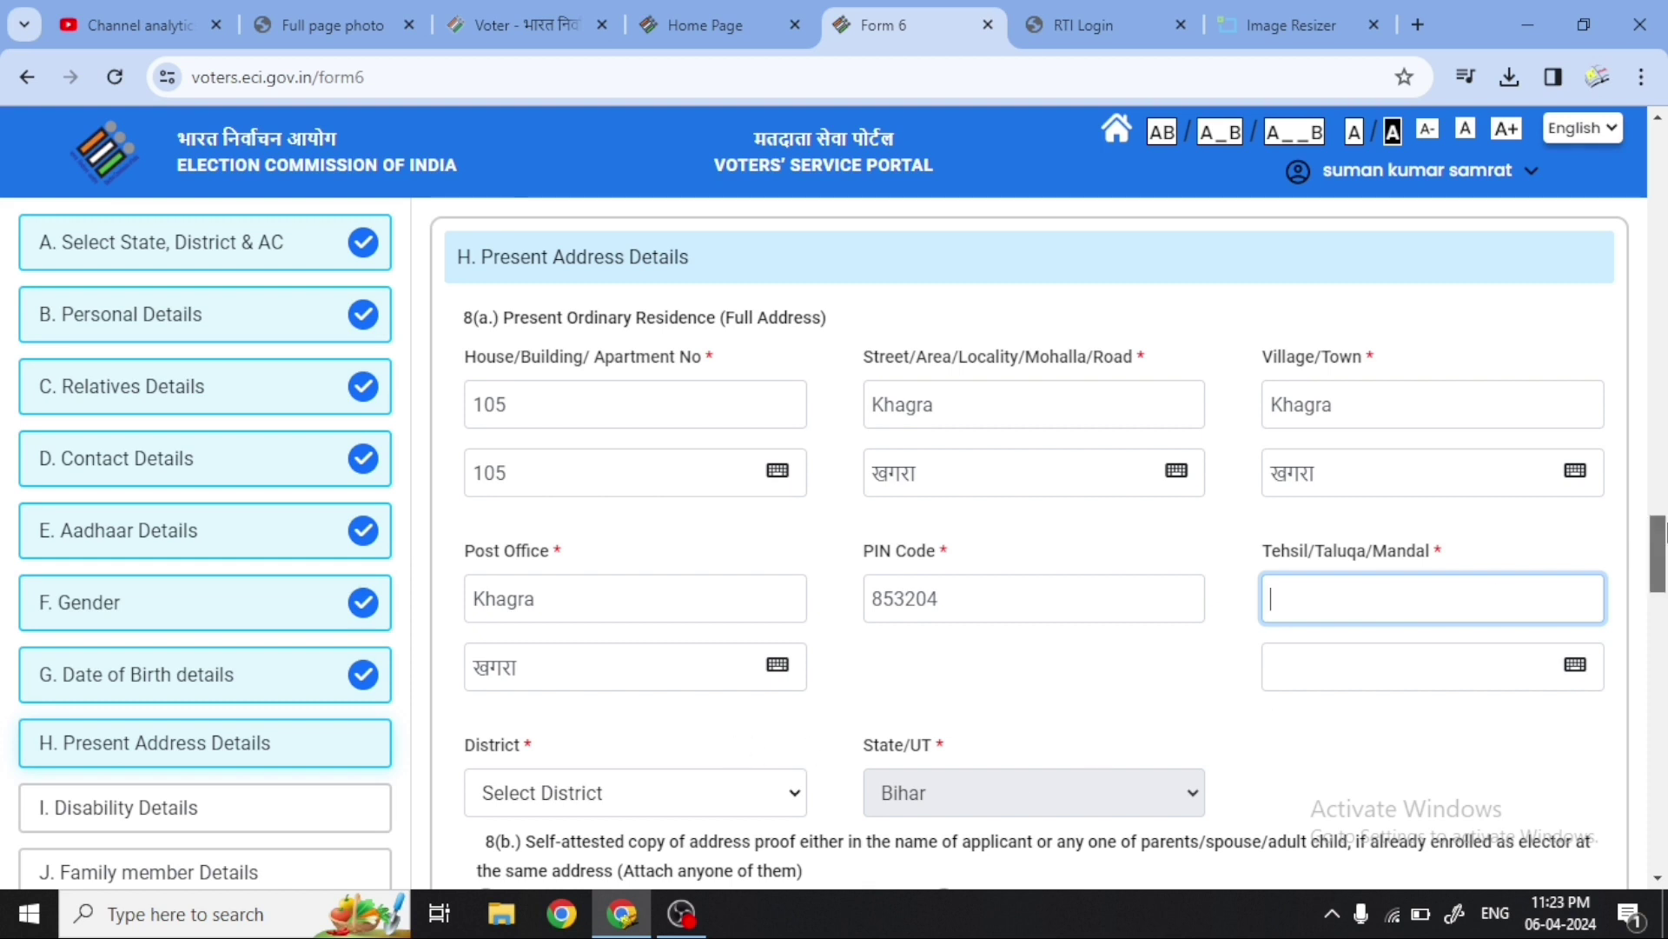
Set District to BHAGALPUR and type 'bd1' in Tehsil/Taluqa/Mandal
scroll(1664, 541, down, 1)
click(760, 694)
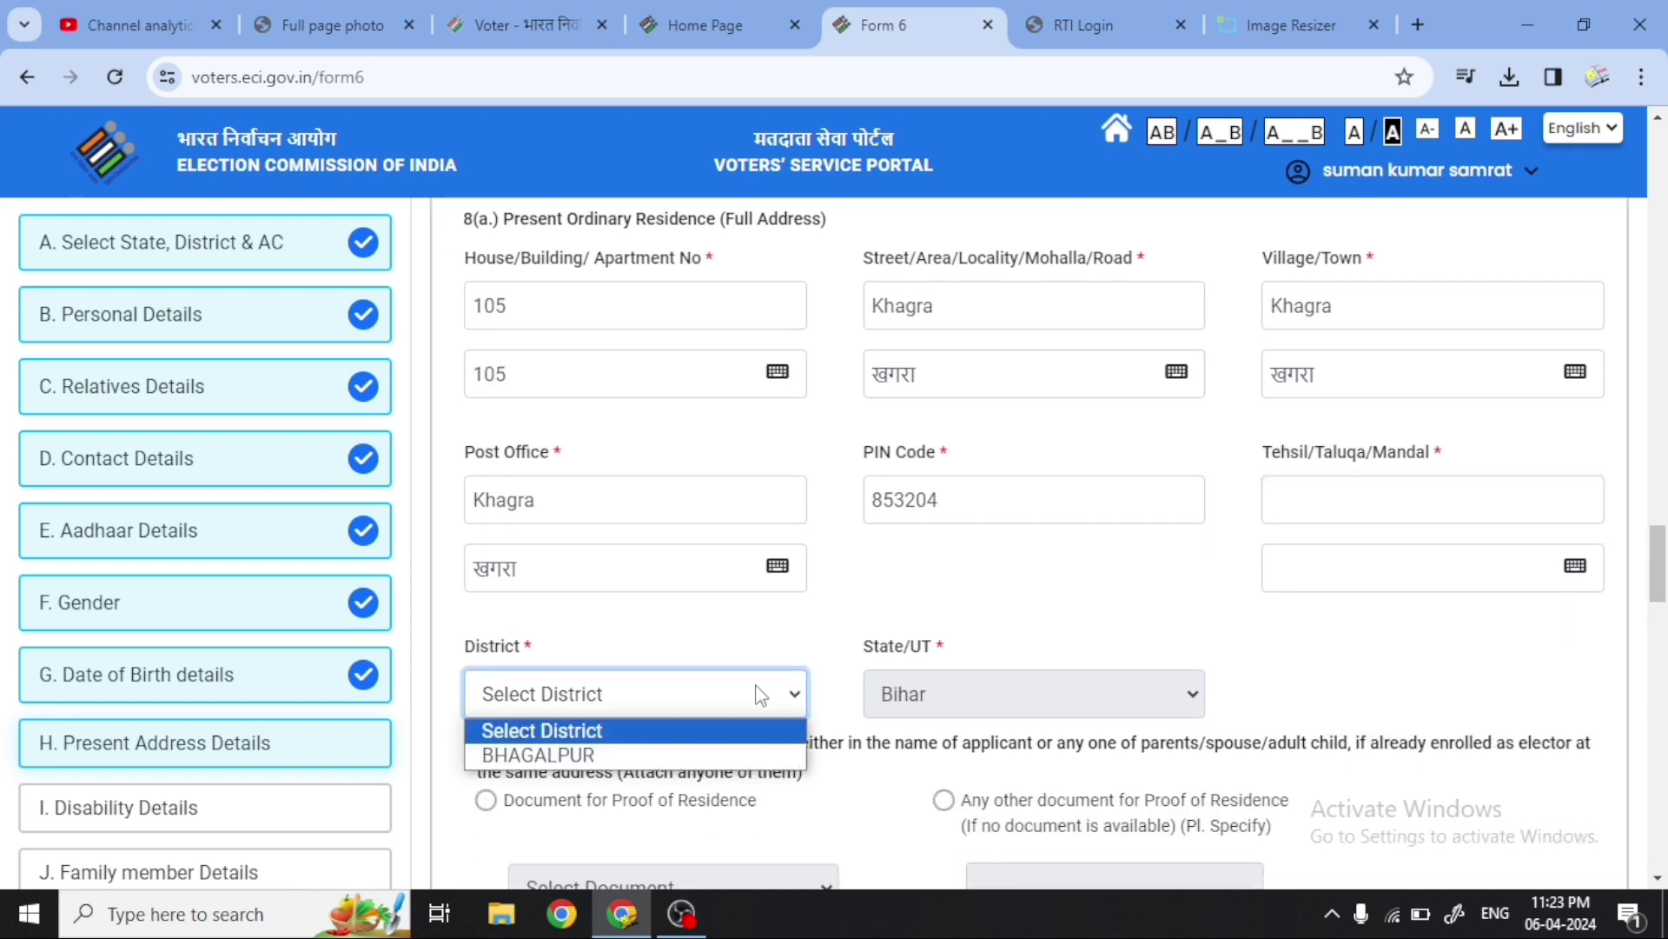
click(654, 757)
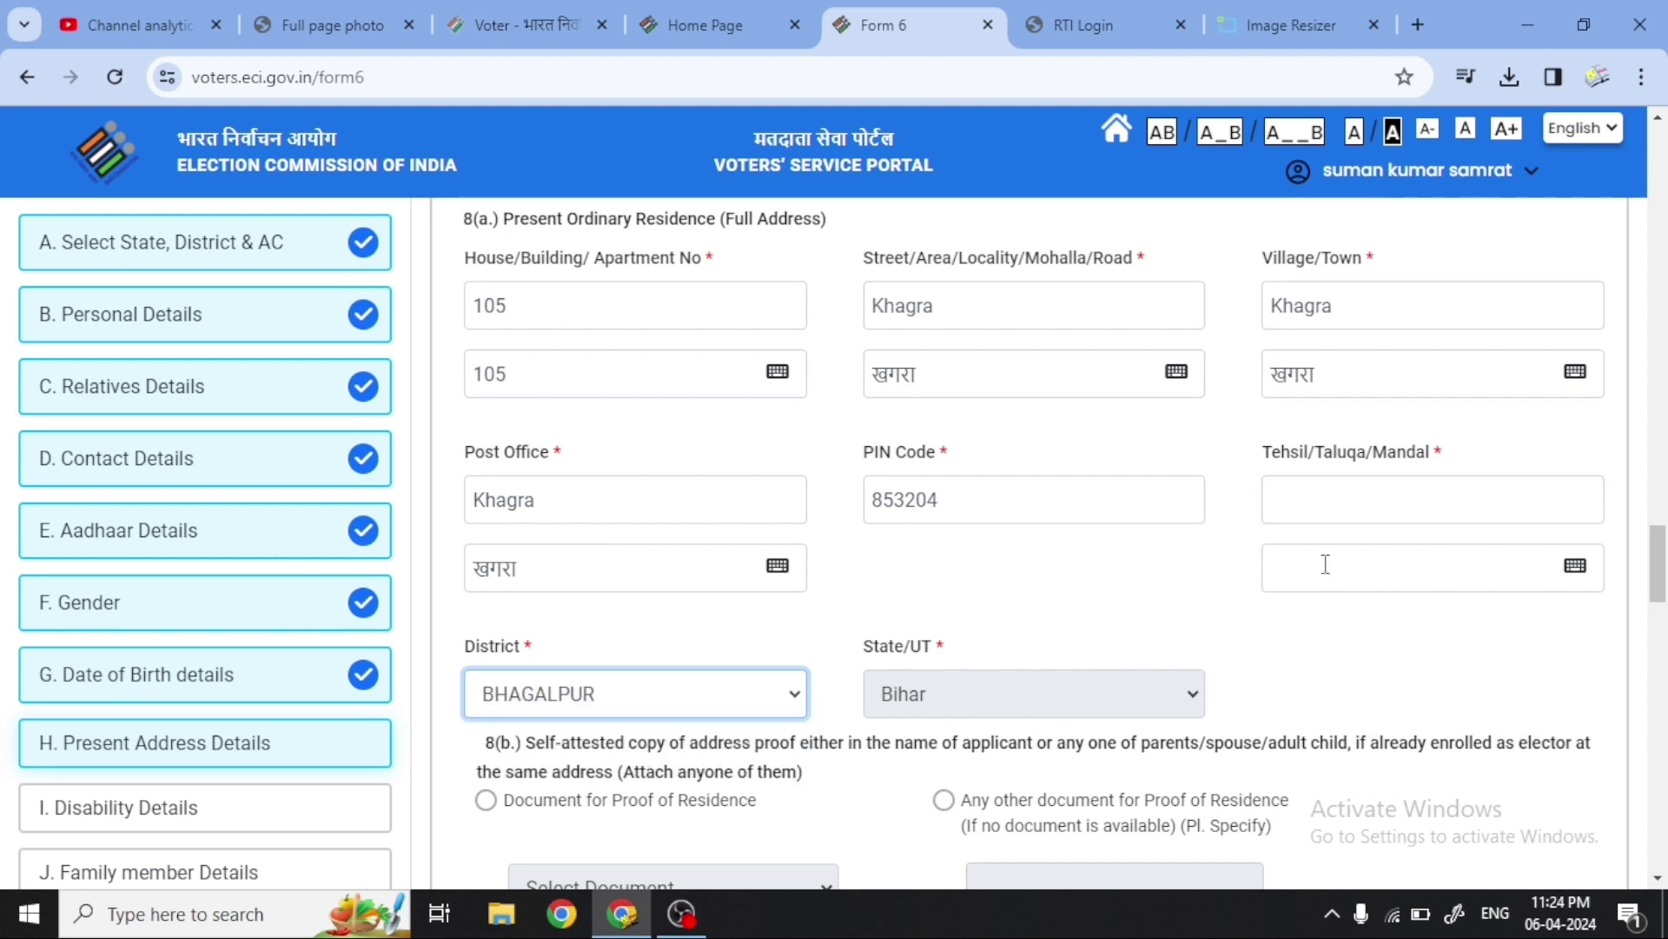
click(1340, 503)
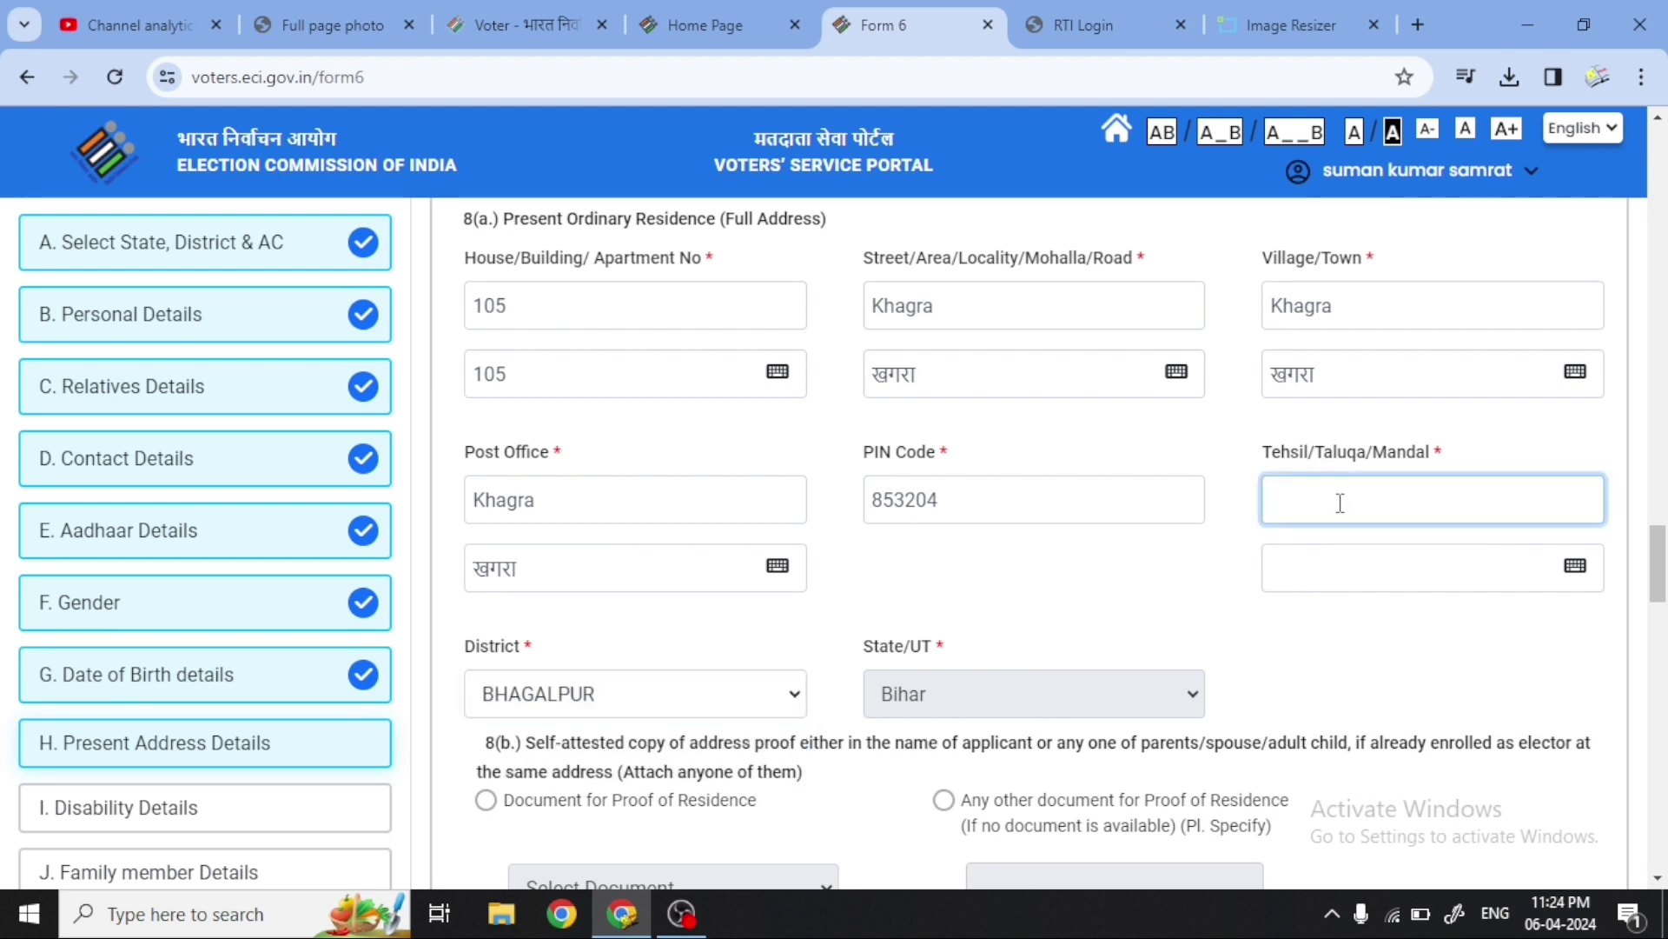
text(bd)
text(2)
key(BackSpace)
text(1)
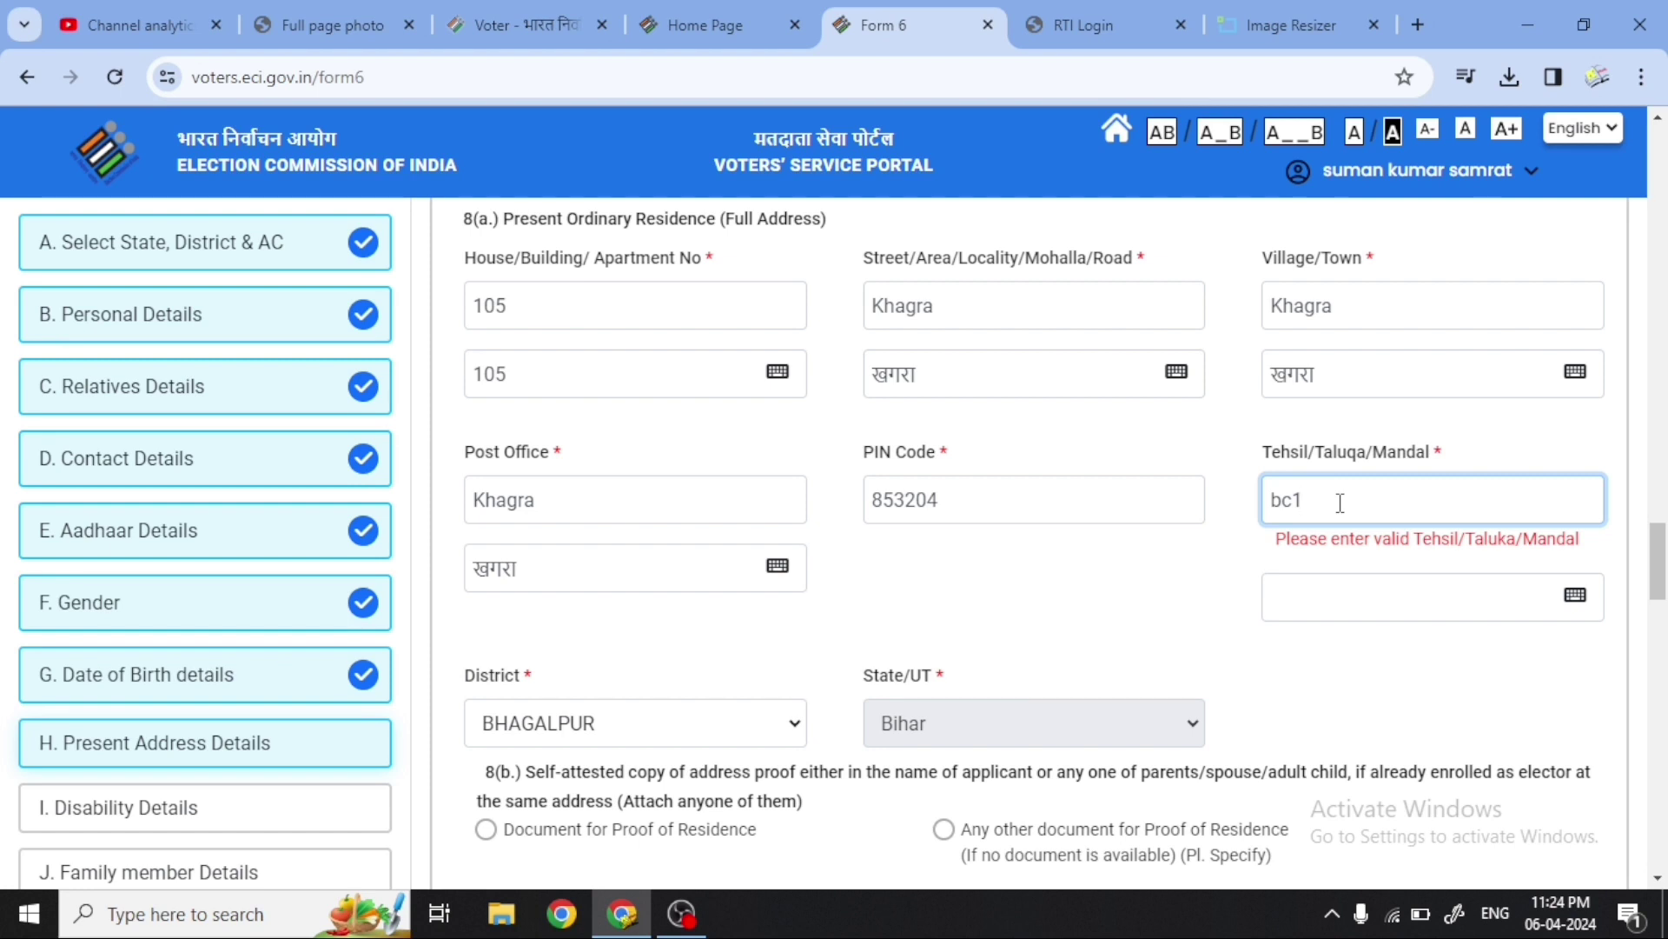
Clear the Tehsil entry and select the Document for Proof of Residence option
key(BackSpace)
key(BackSpace)
key(BackSpace)
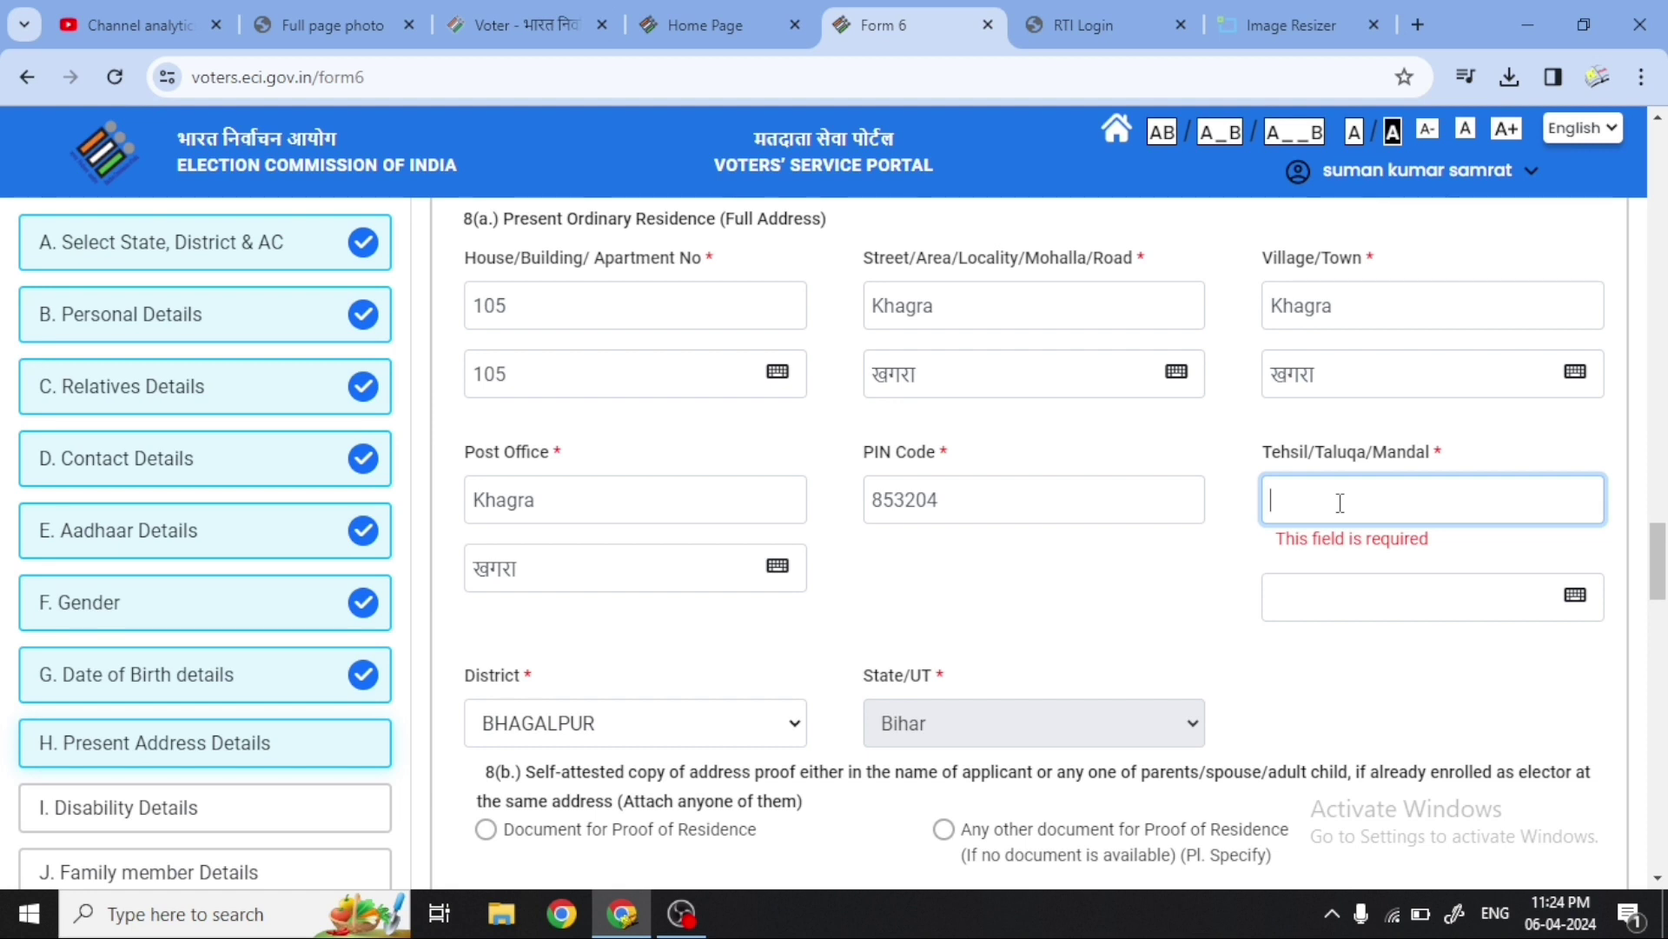
text(ba)
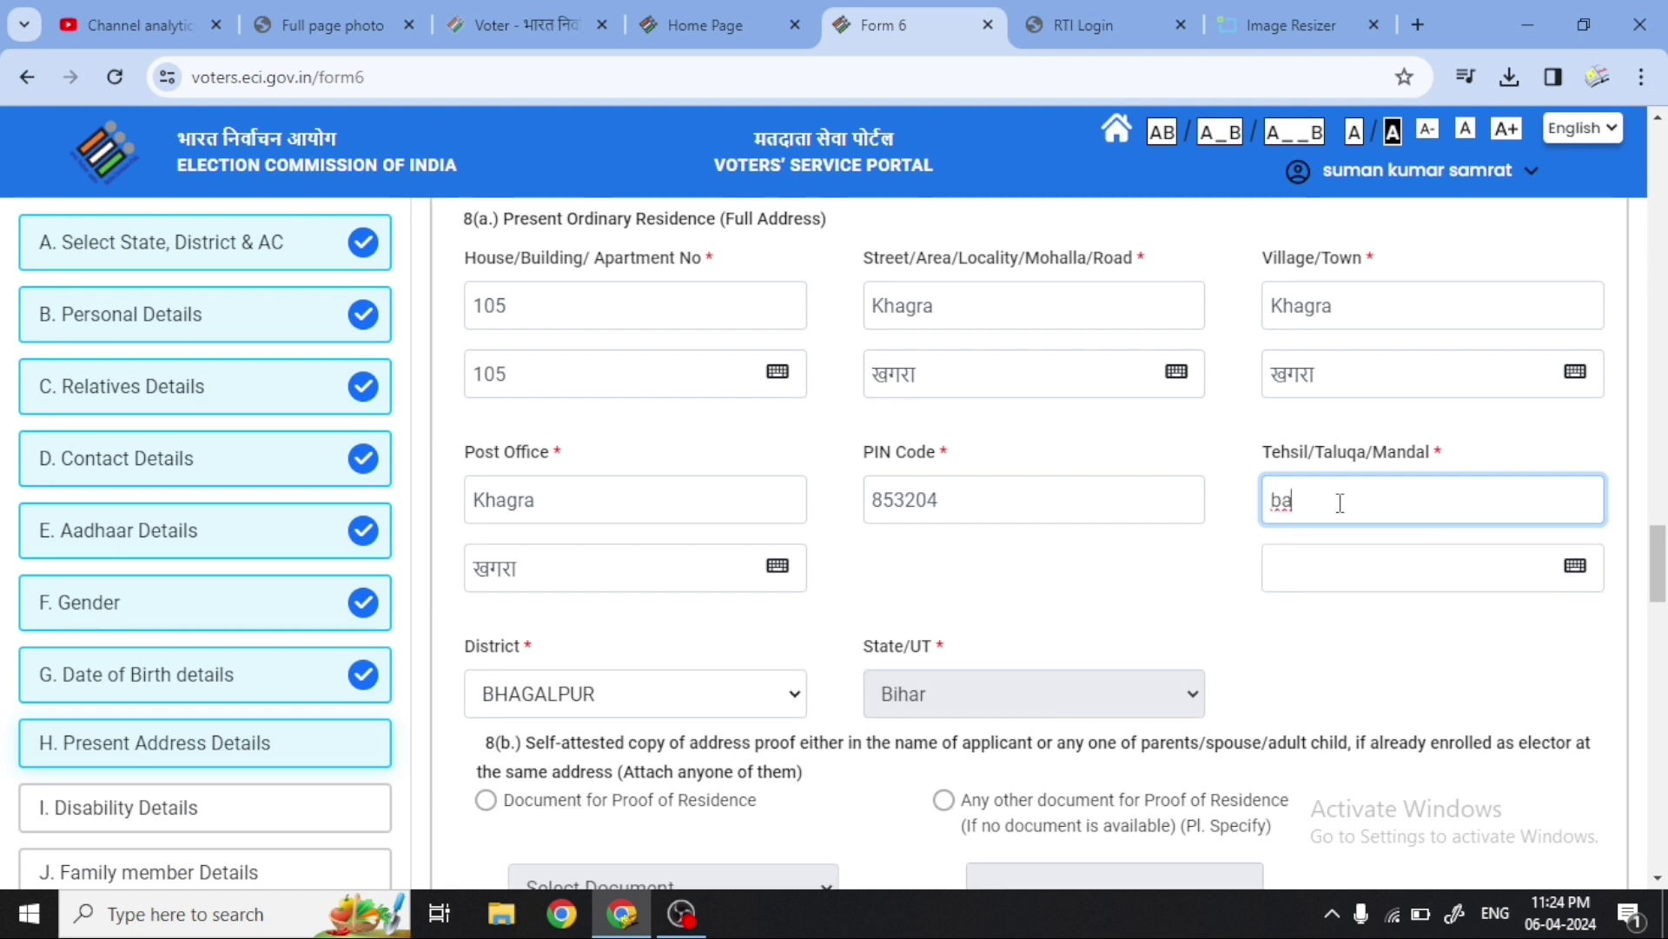
key(BackSpace)
key(BackSpace)
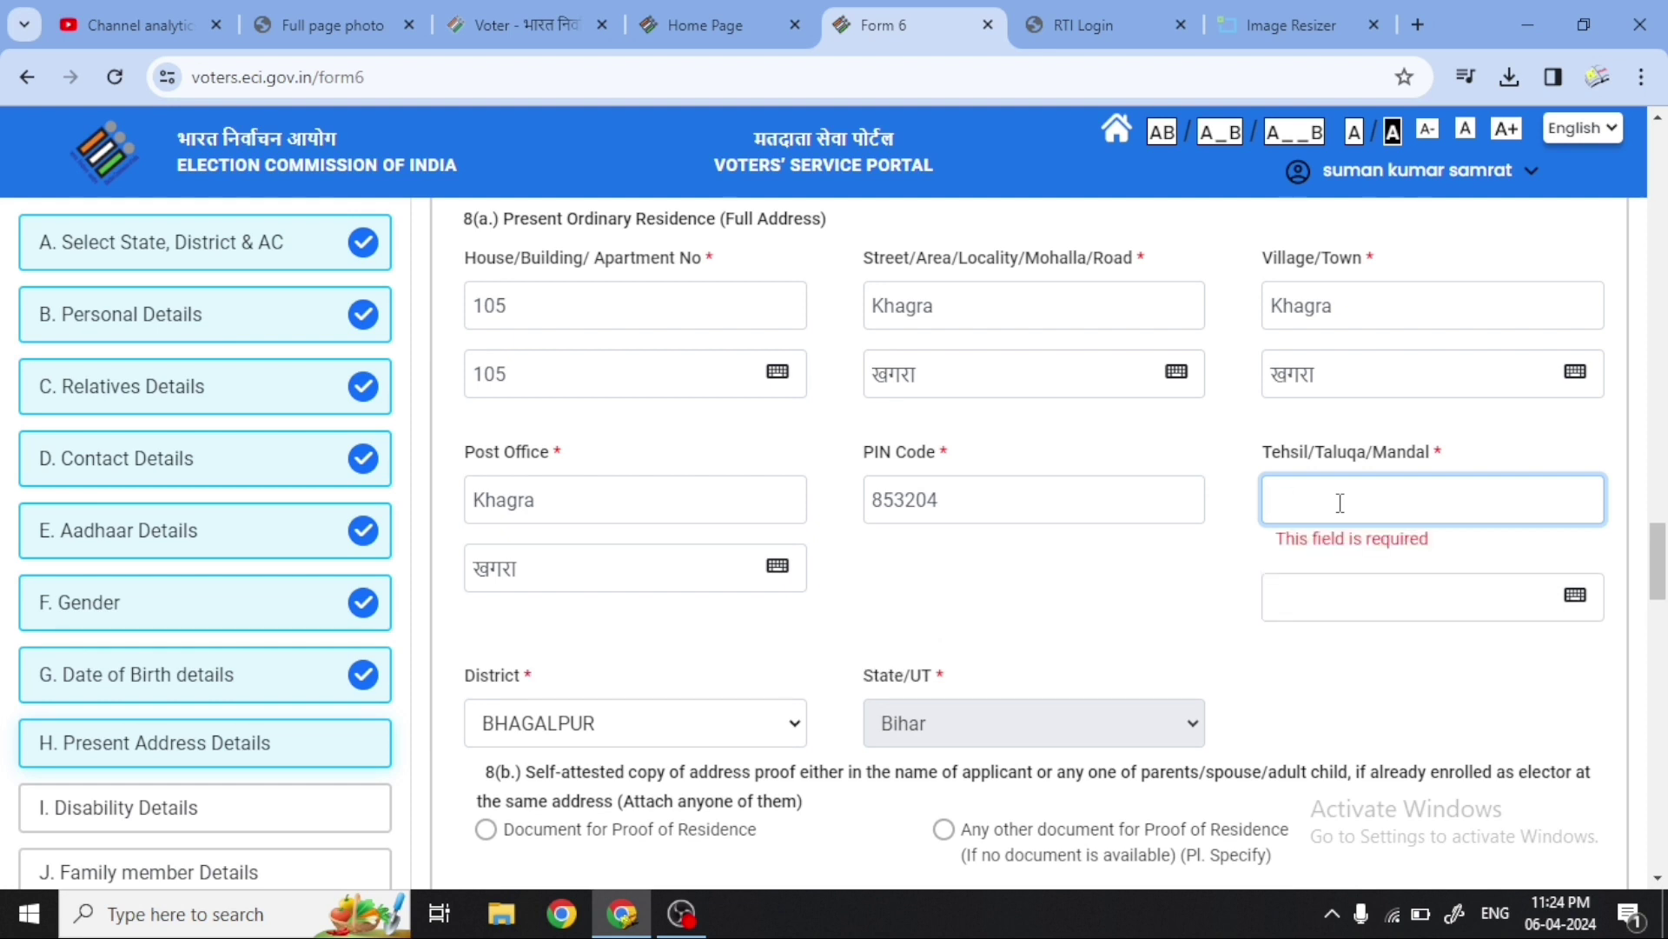
drag(1661, 564, 1661, 579)
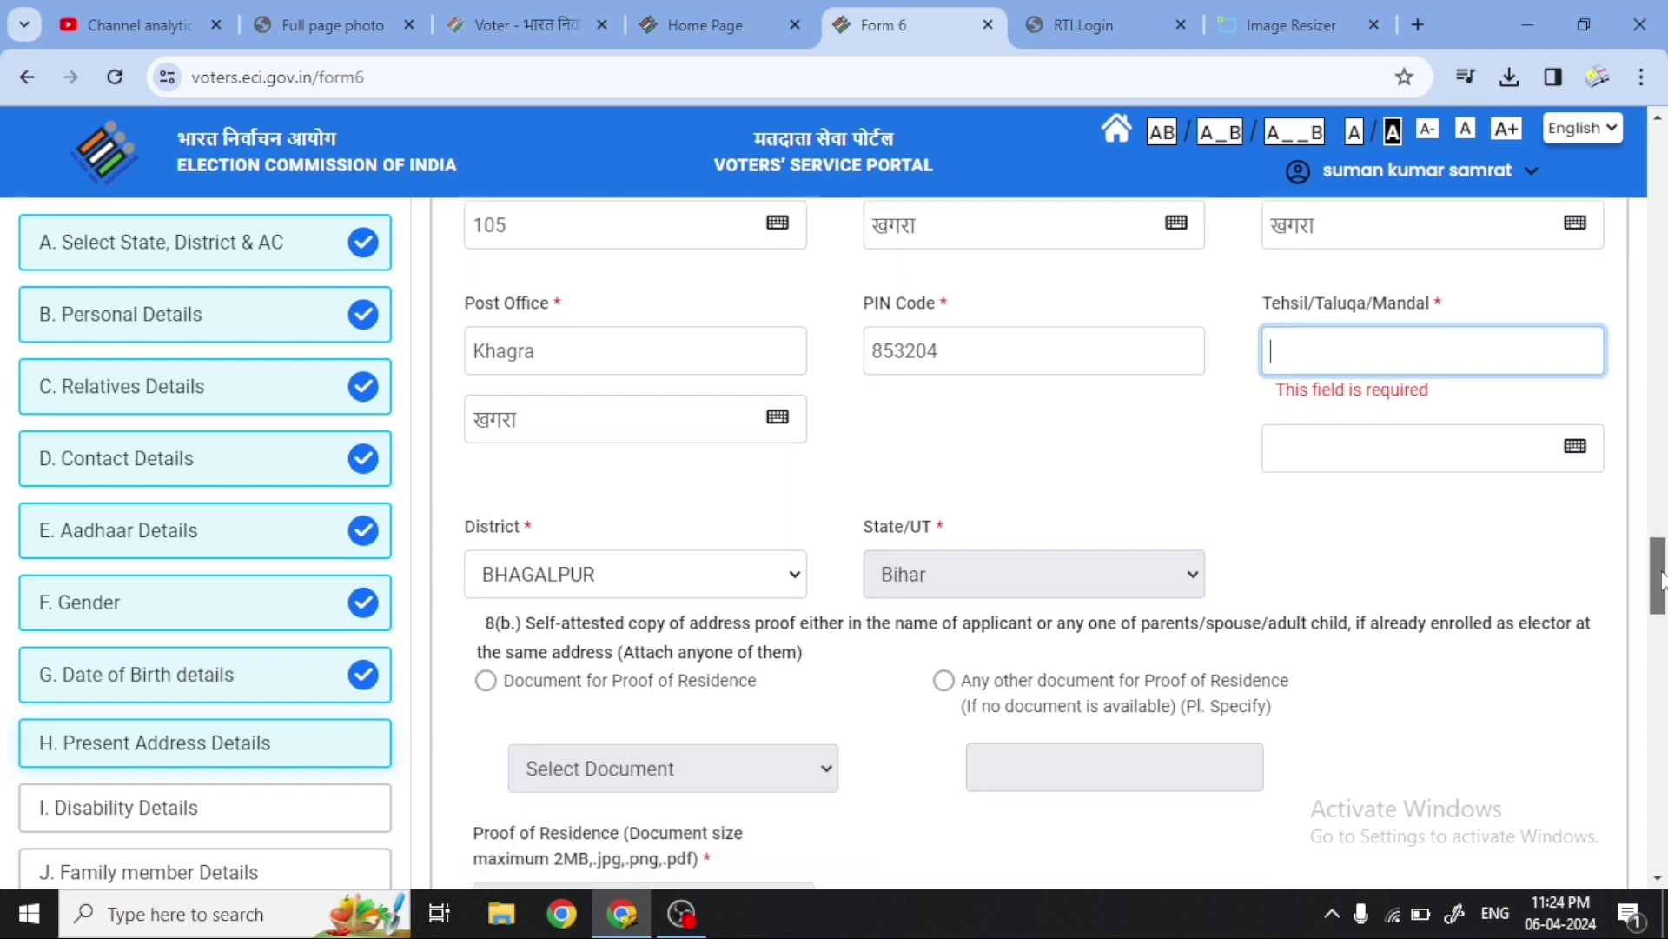
click(526, 683)
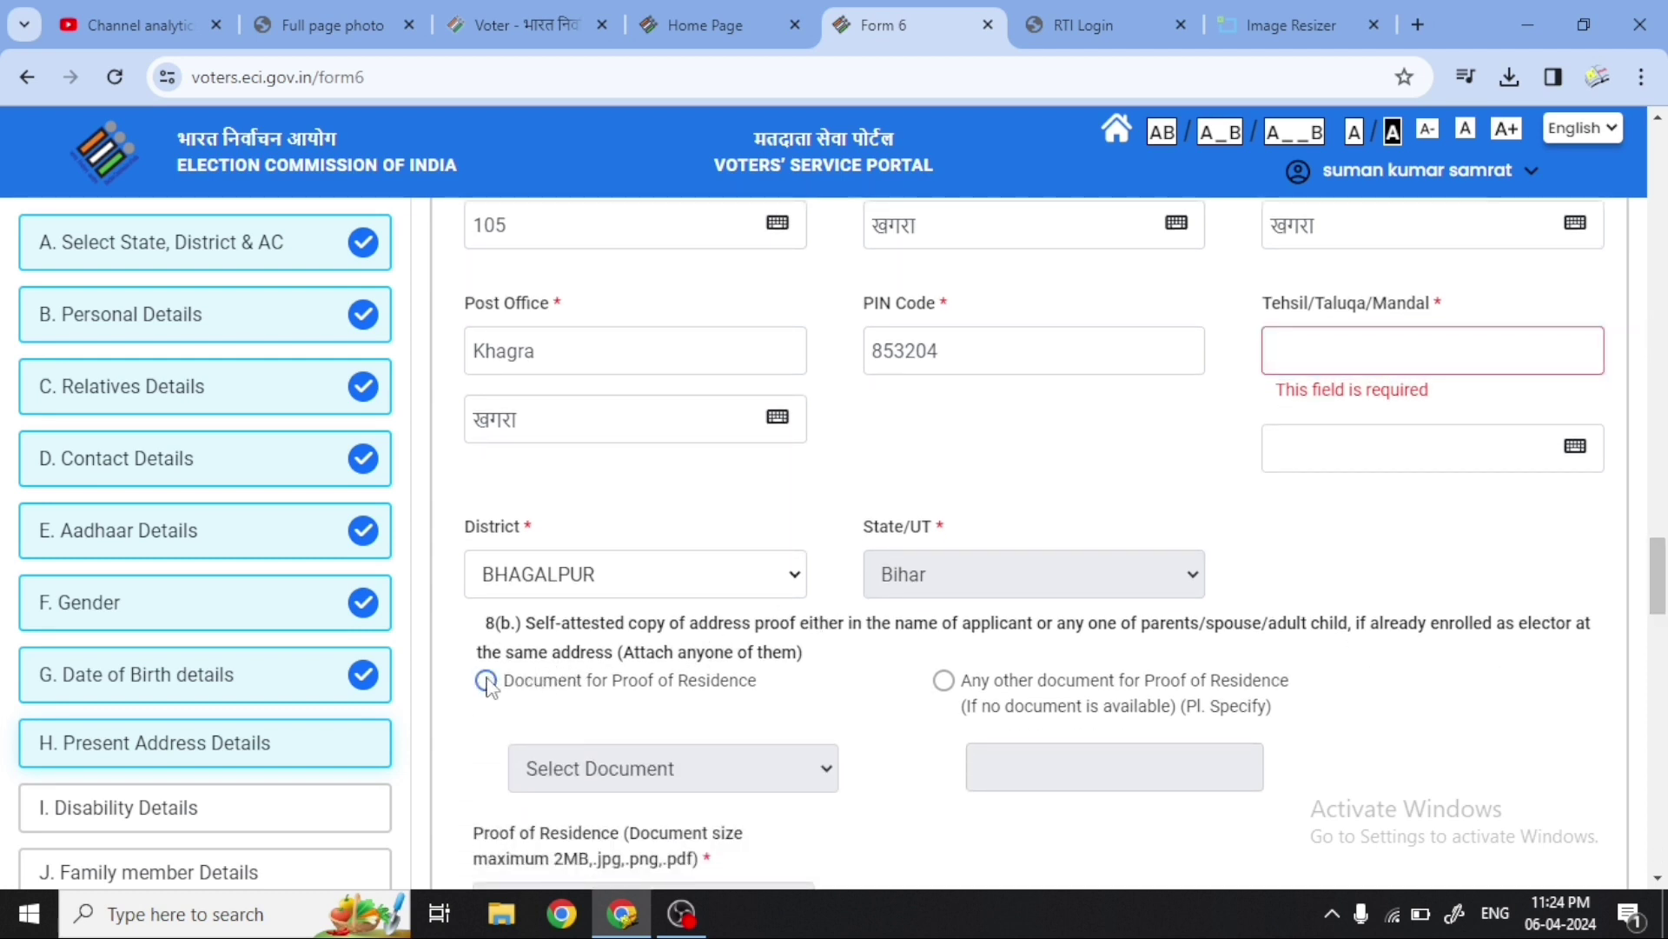
click(486, 681)
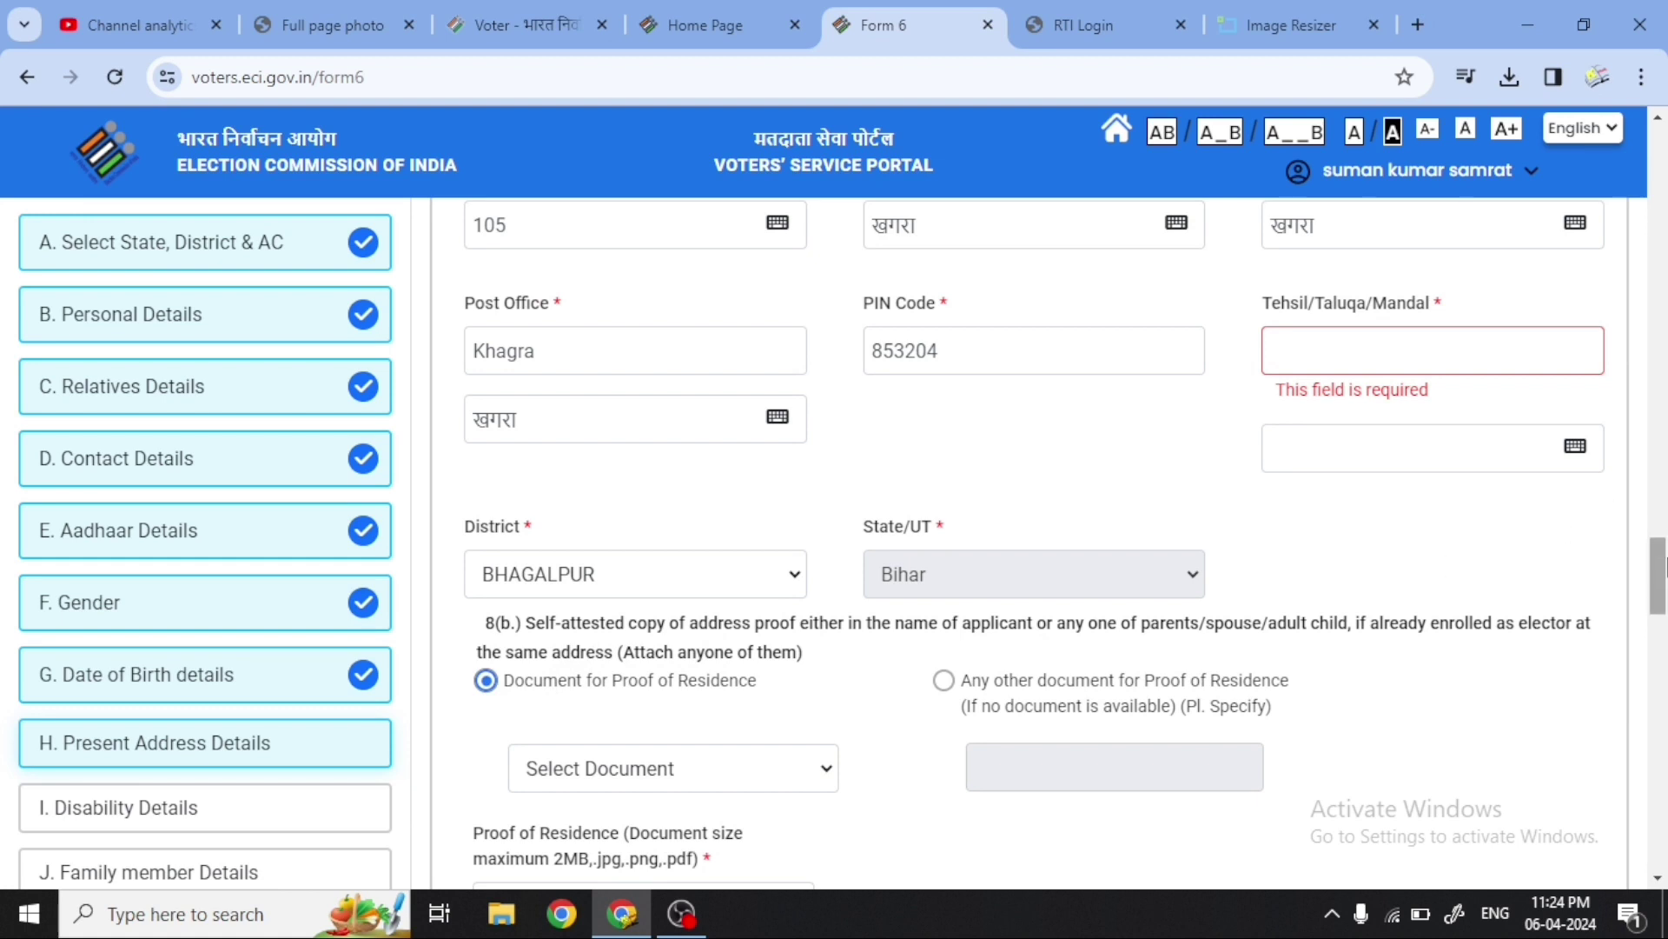
scroll(1660, 565, down, 3)
Choose Aadhaar Card as residence proof and attach IMG_20230727_131102.jpg
click(798, 521)
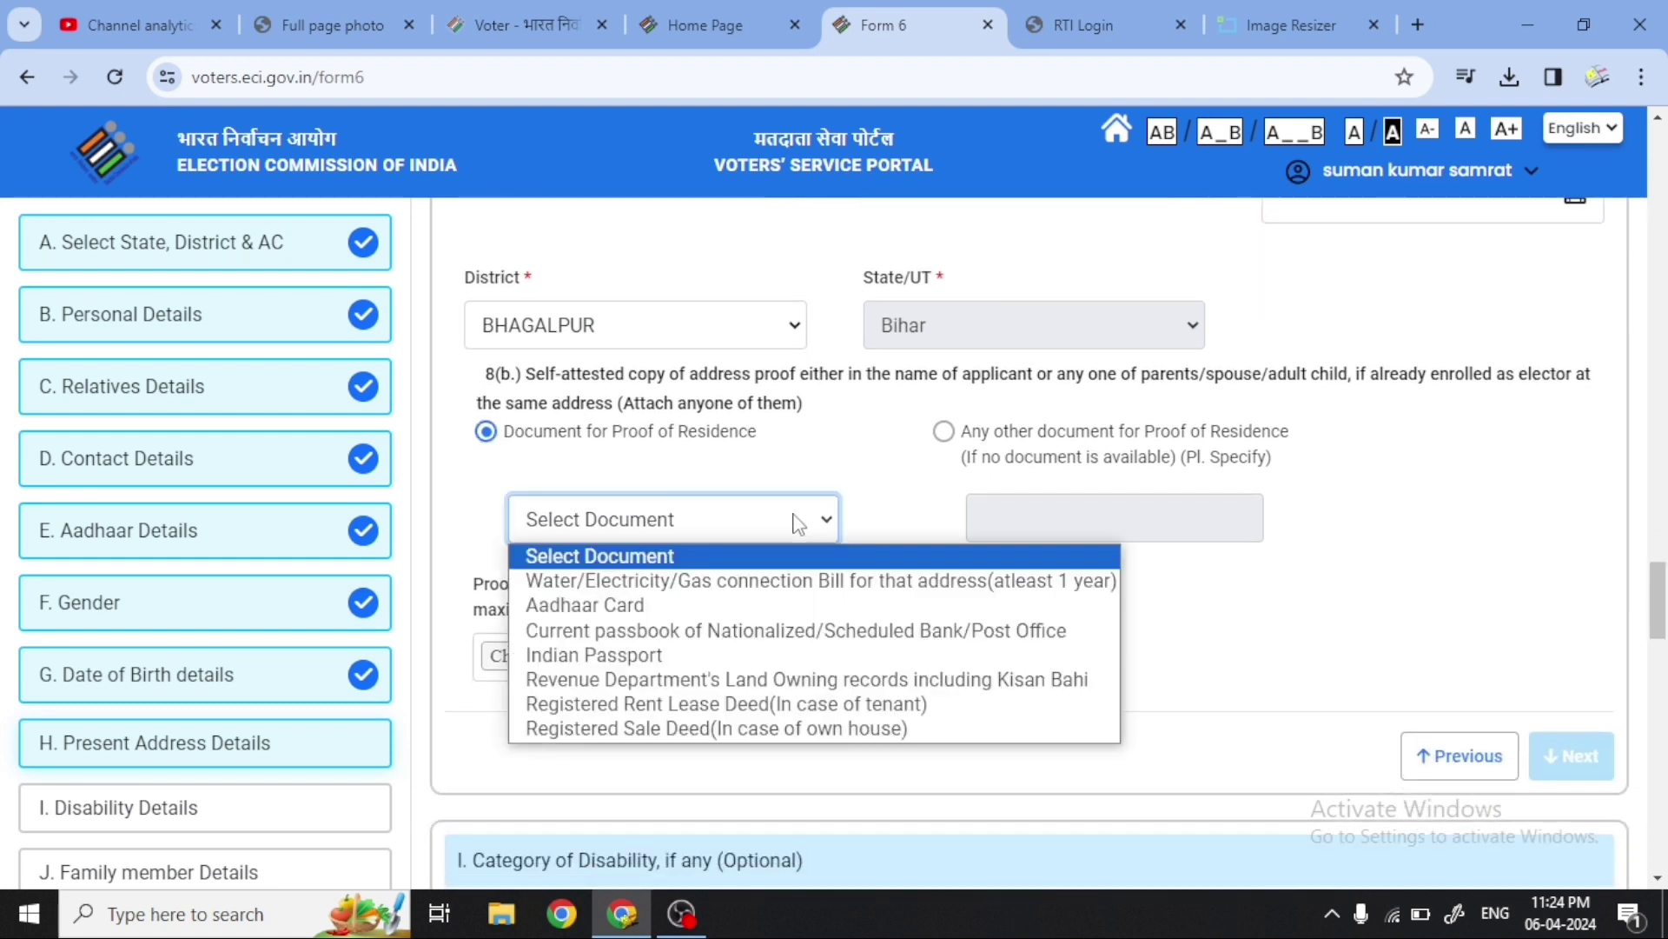
click(775, 604)
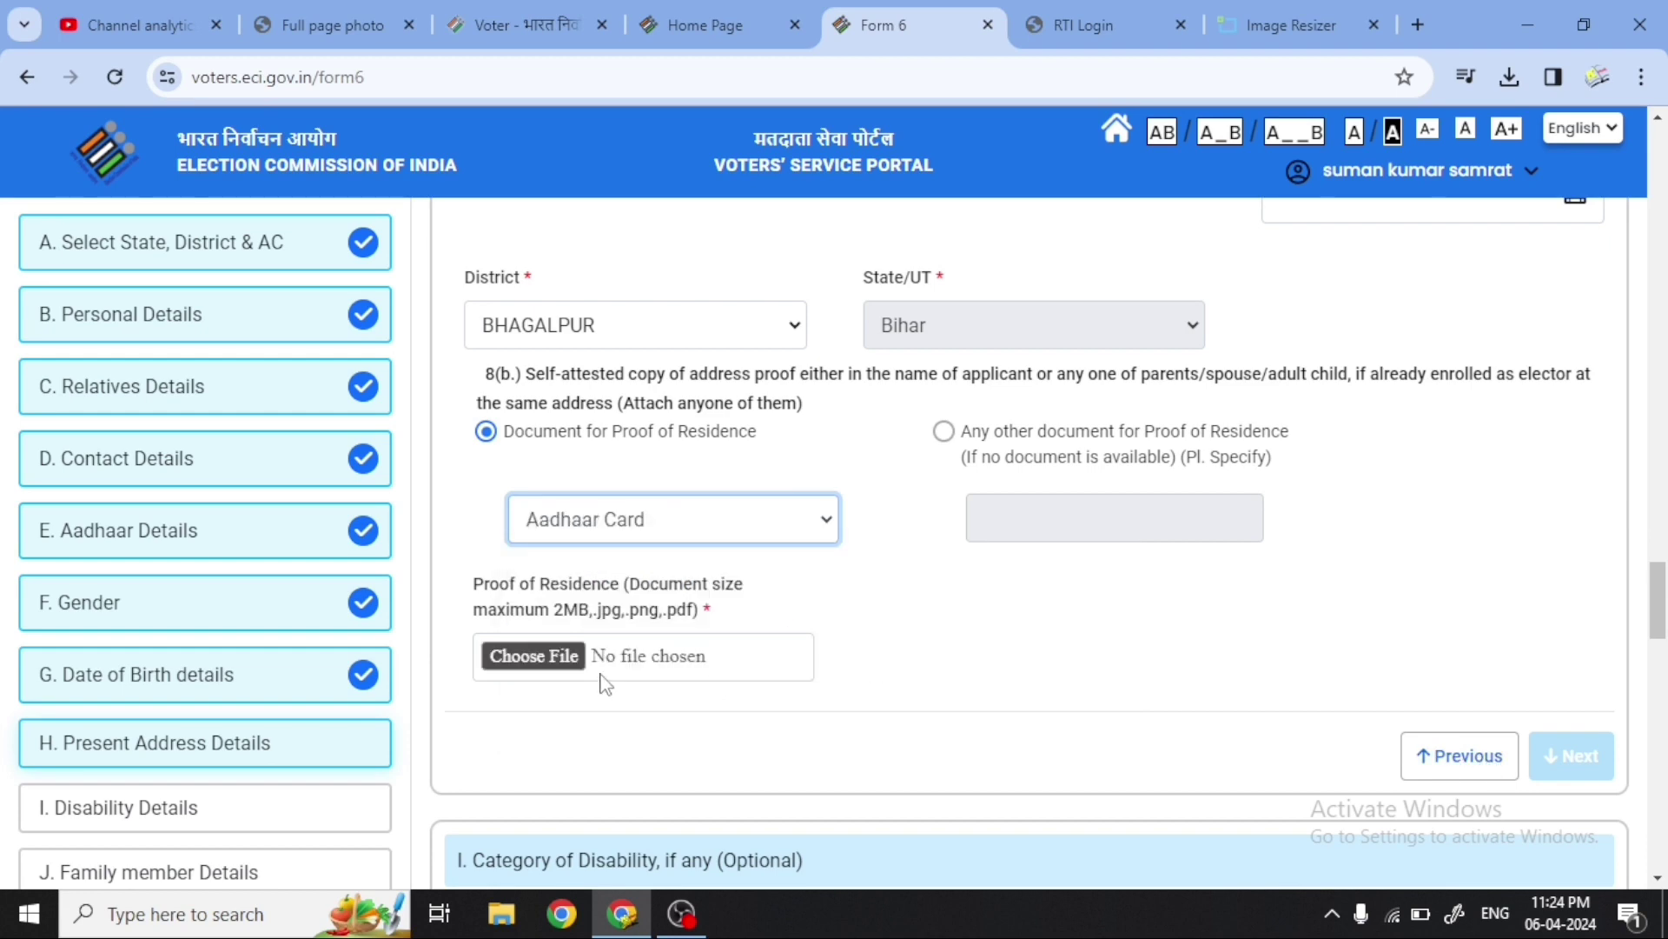
click(527, 640)
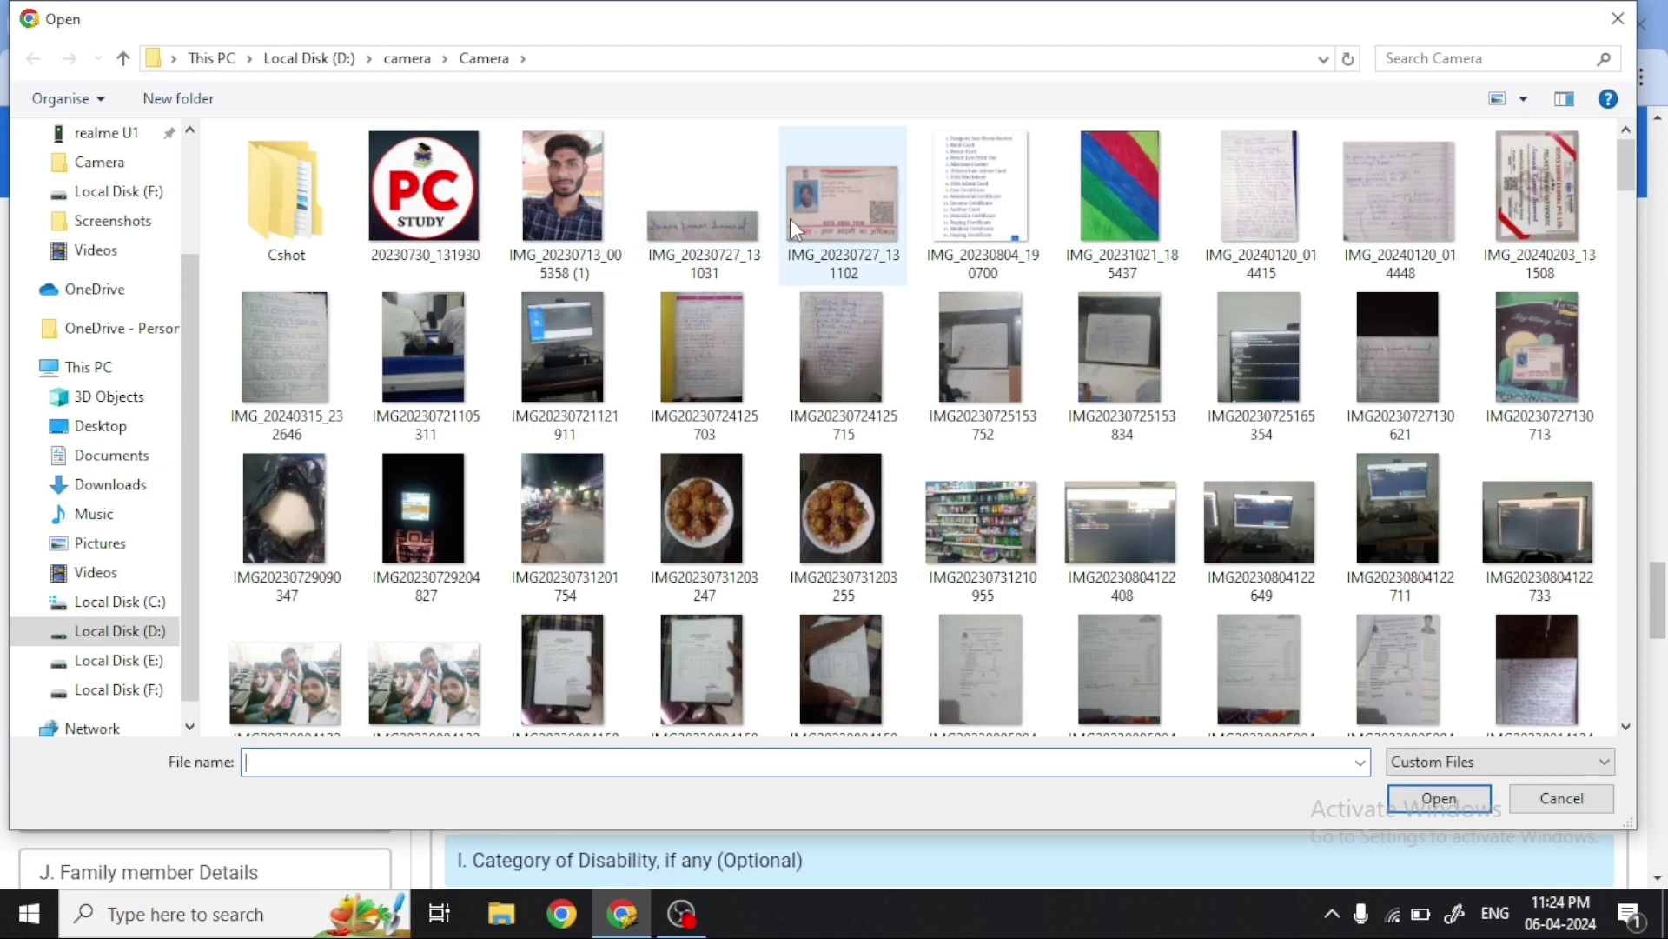
click(797, 231)
click(1427, 796)
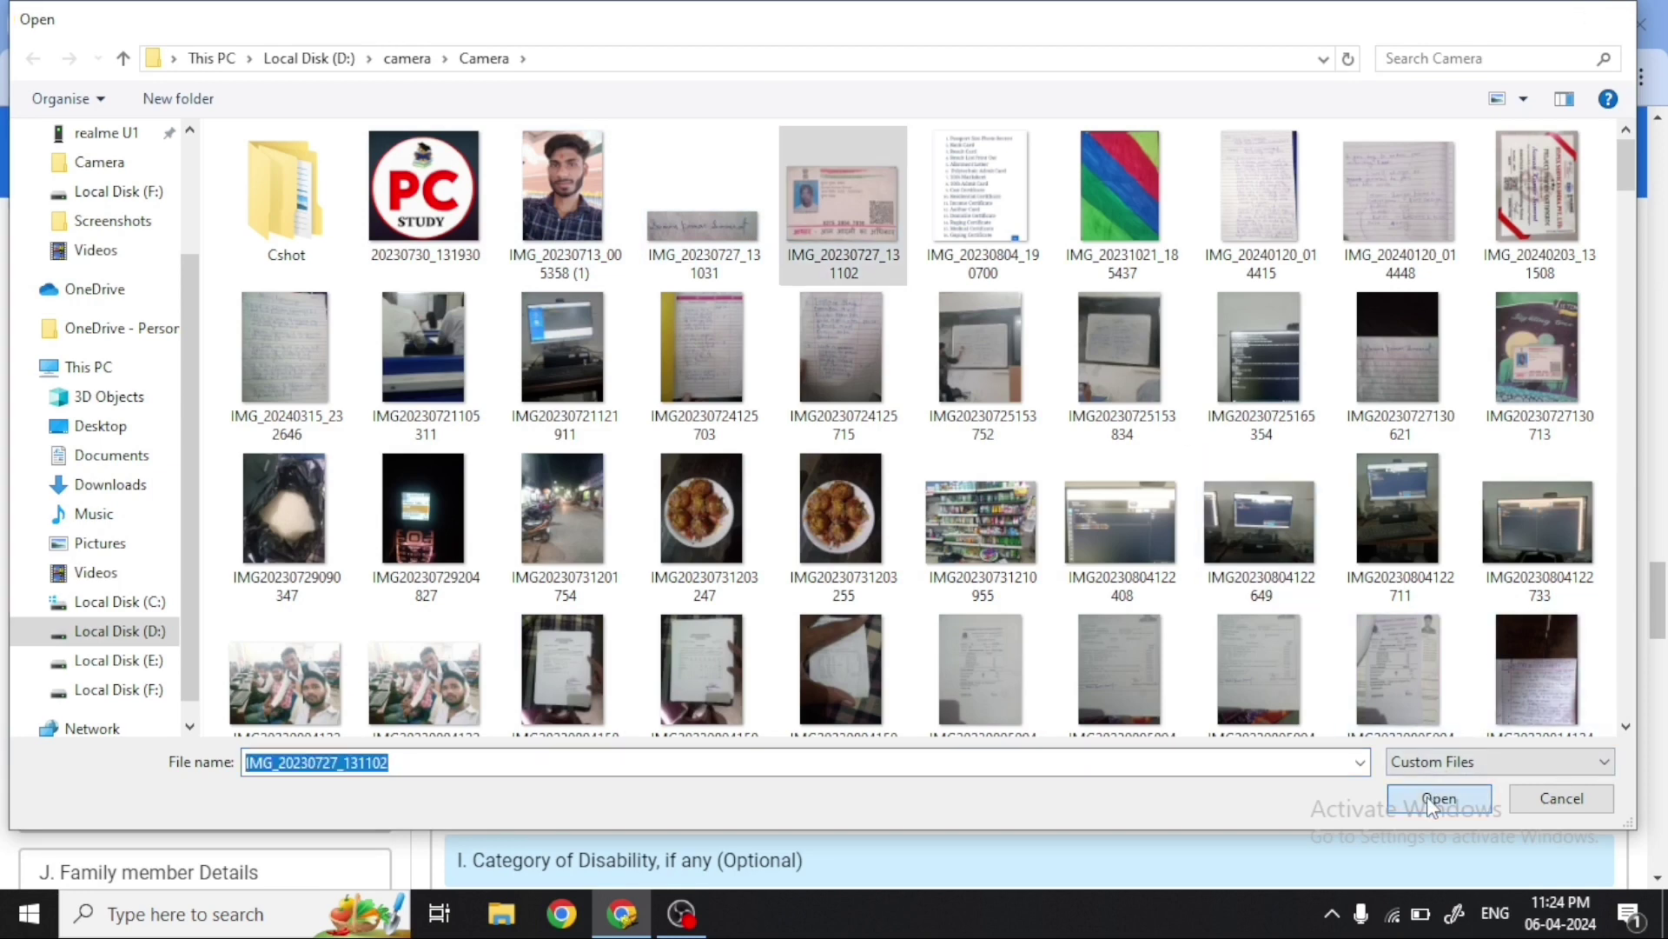
scroll(1664, 600, down, 1)
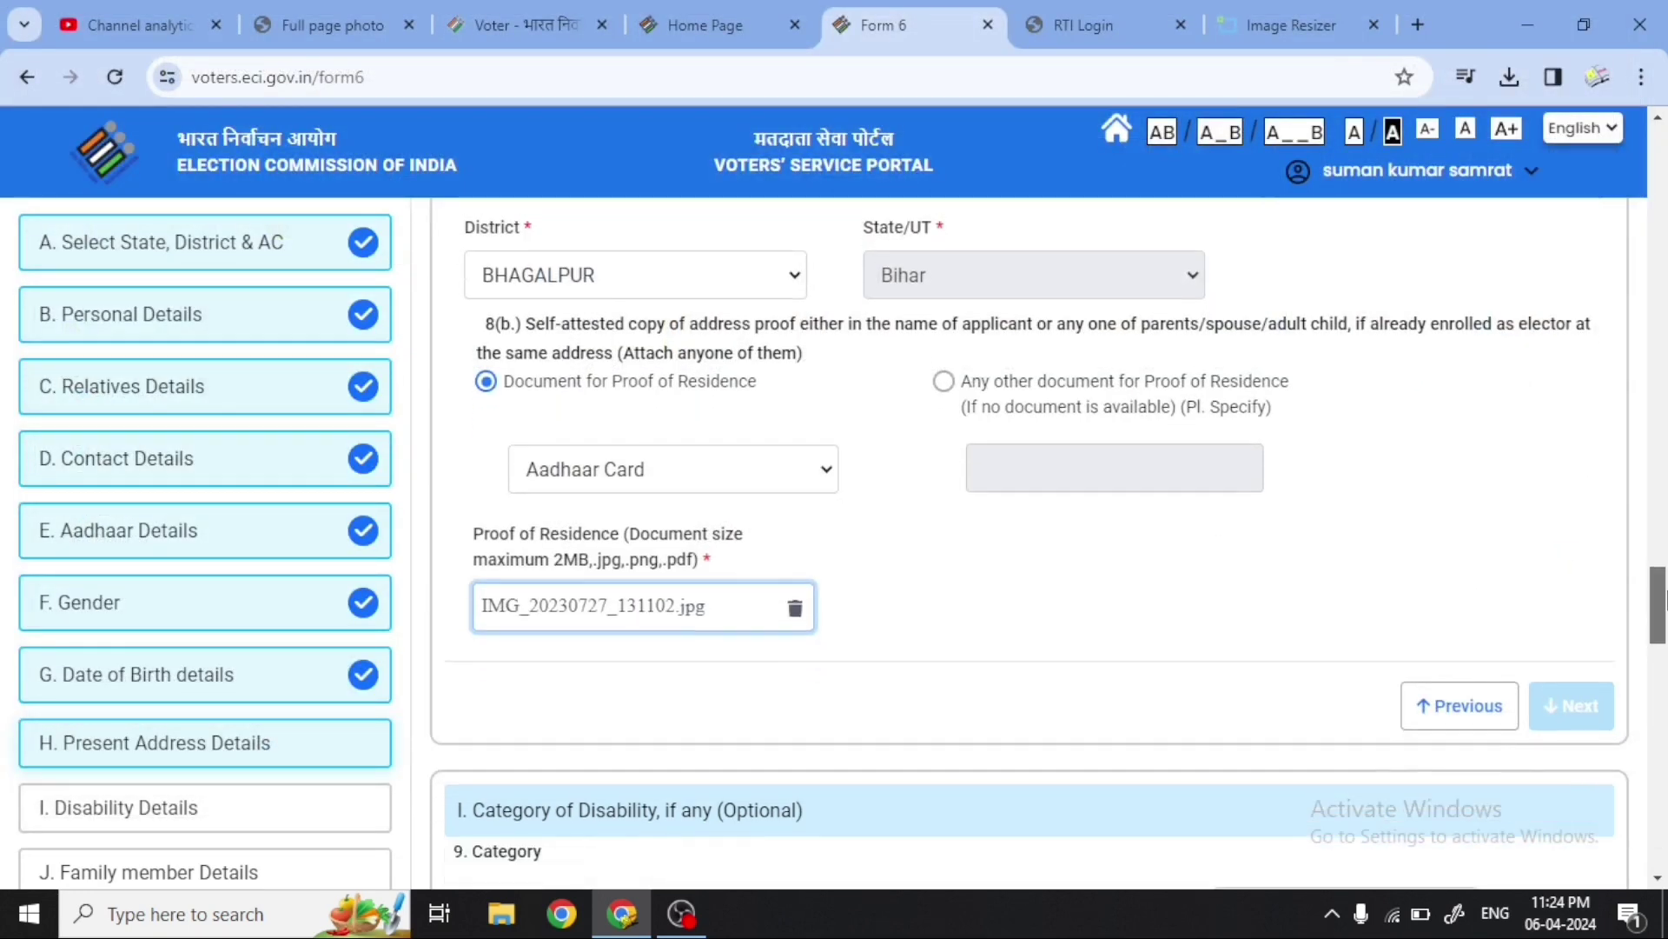
scroll(1665, 599, up, 1)
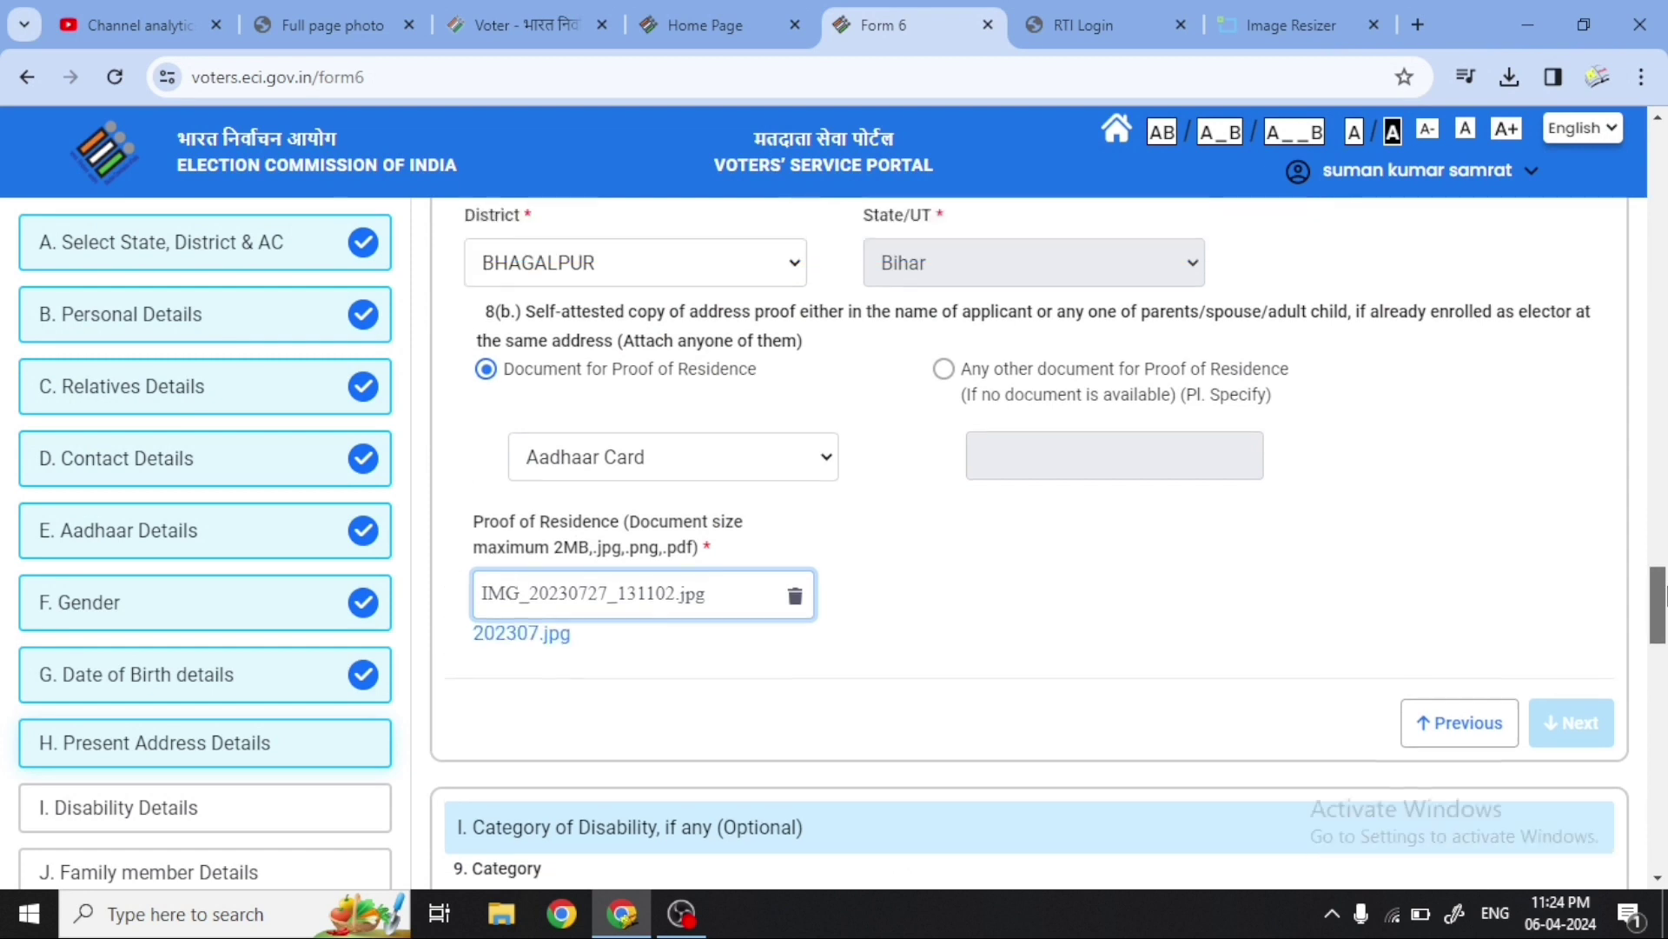
scroll(1664, 591, up, 3)
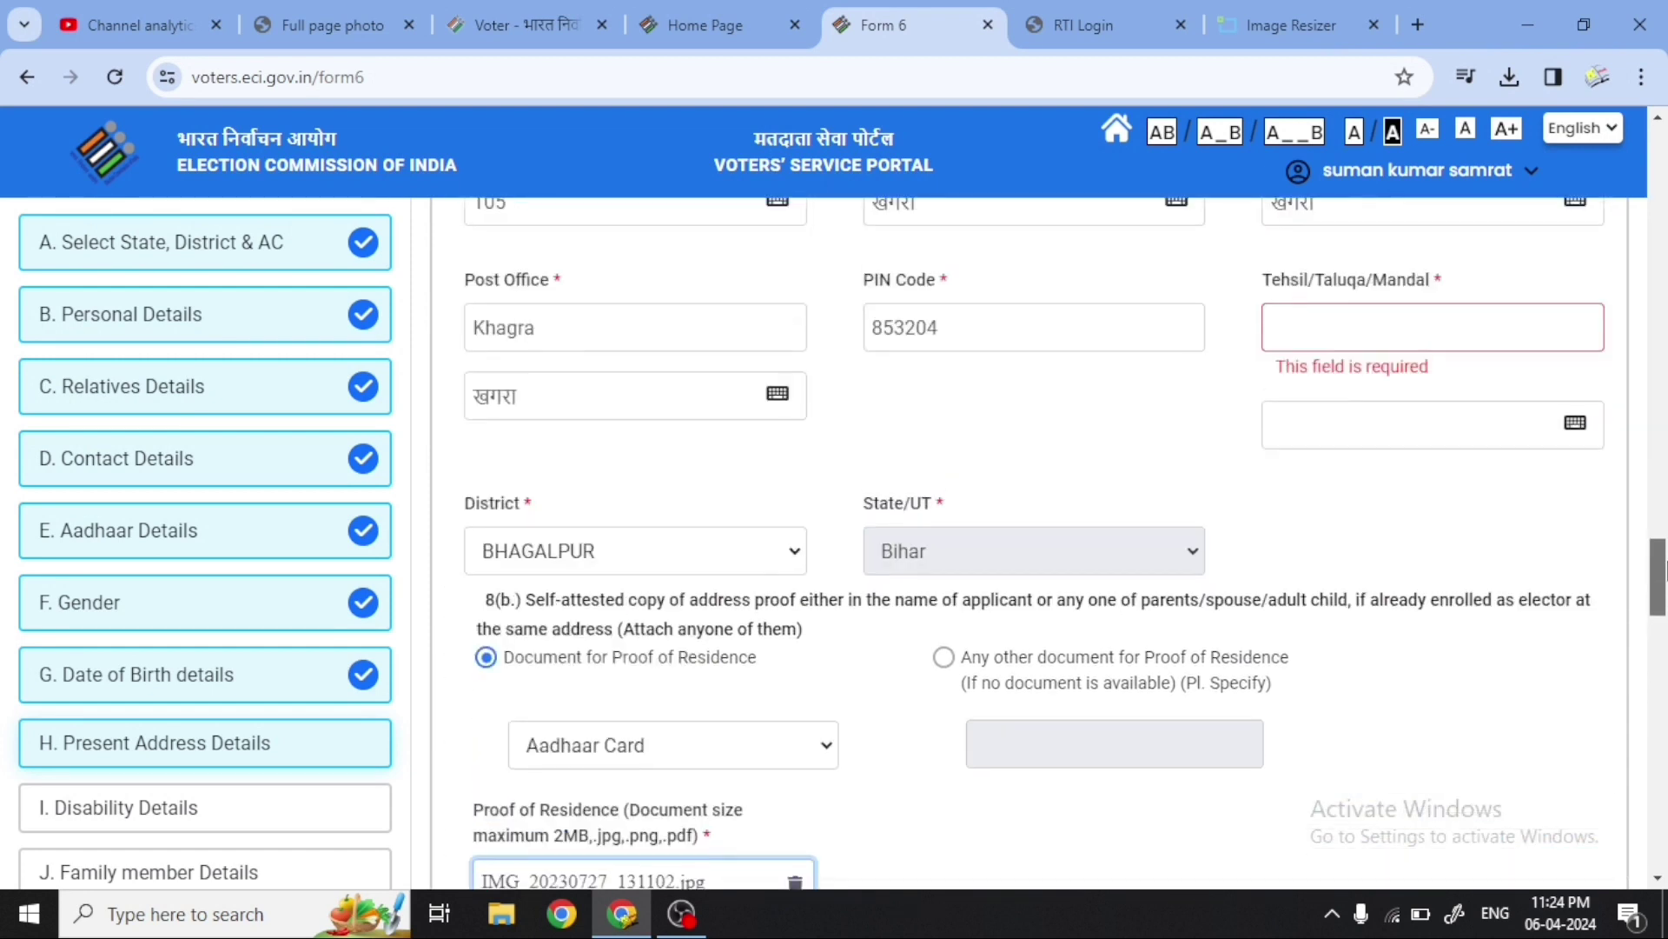
Enter 'tehsil' in Tehsil/Taluqa/Mandal, fixing typos, so तहसील appears in Hindi
click(1352, 410)
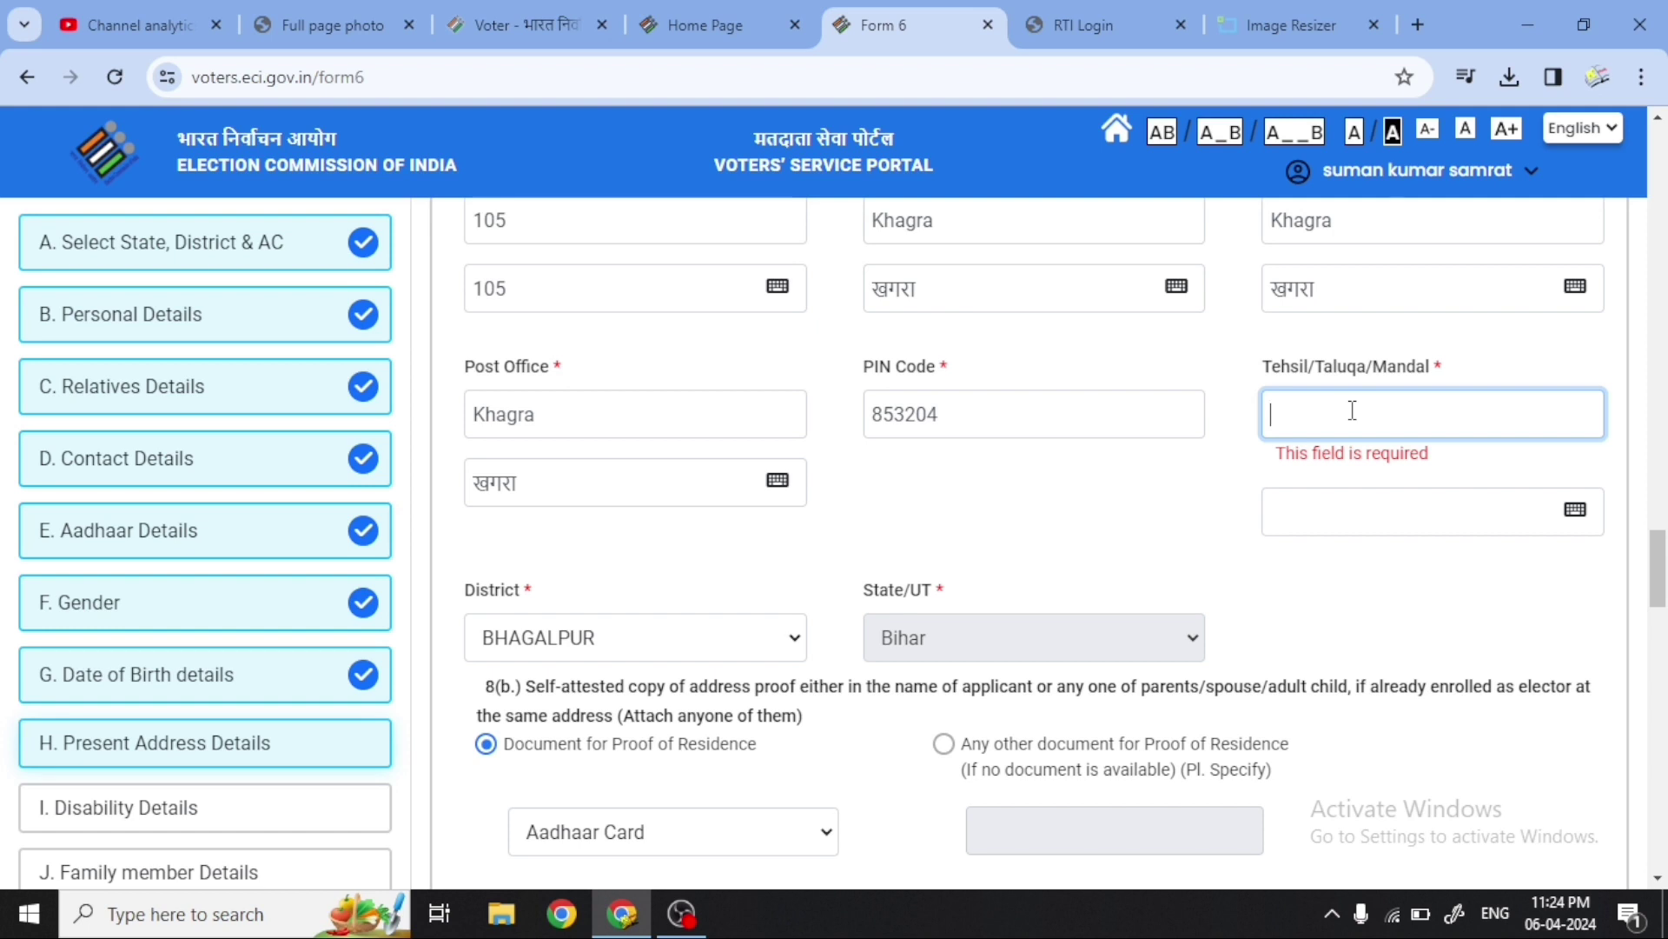
text(te)
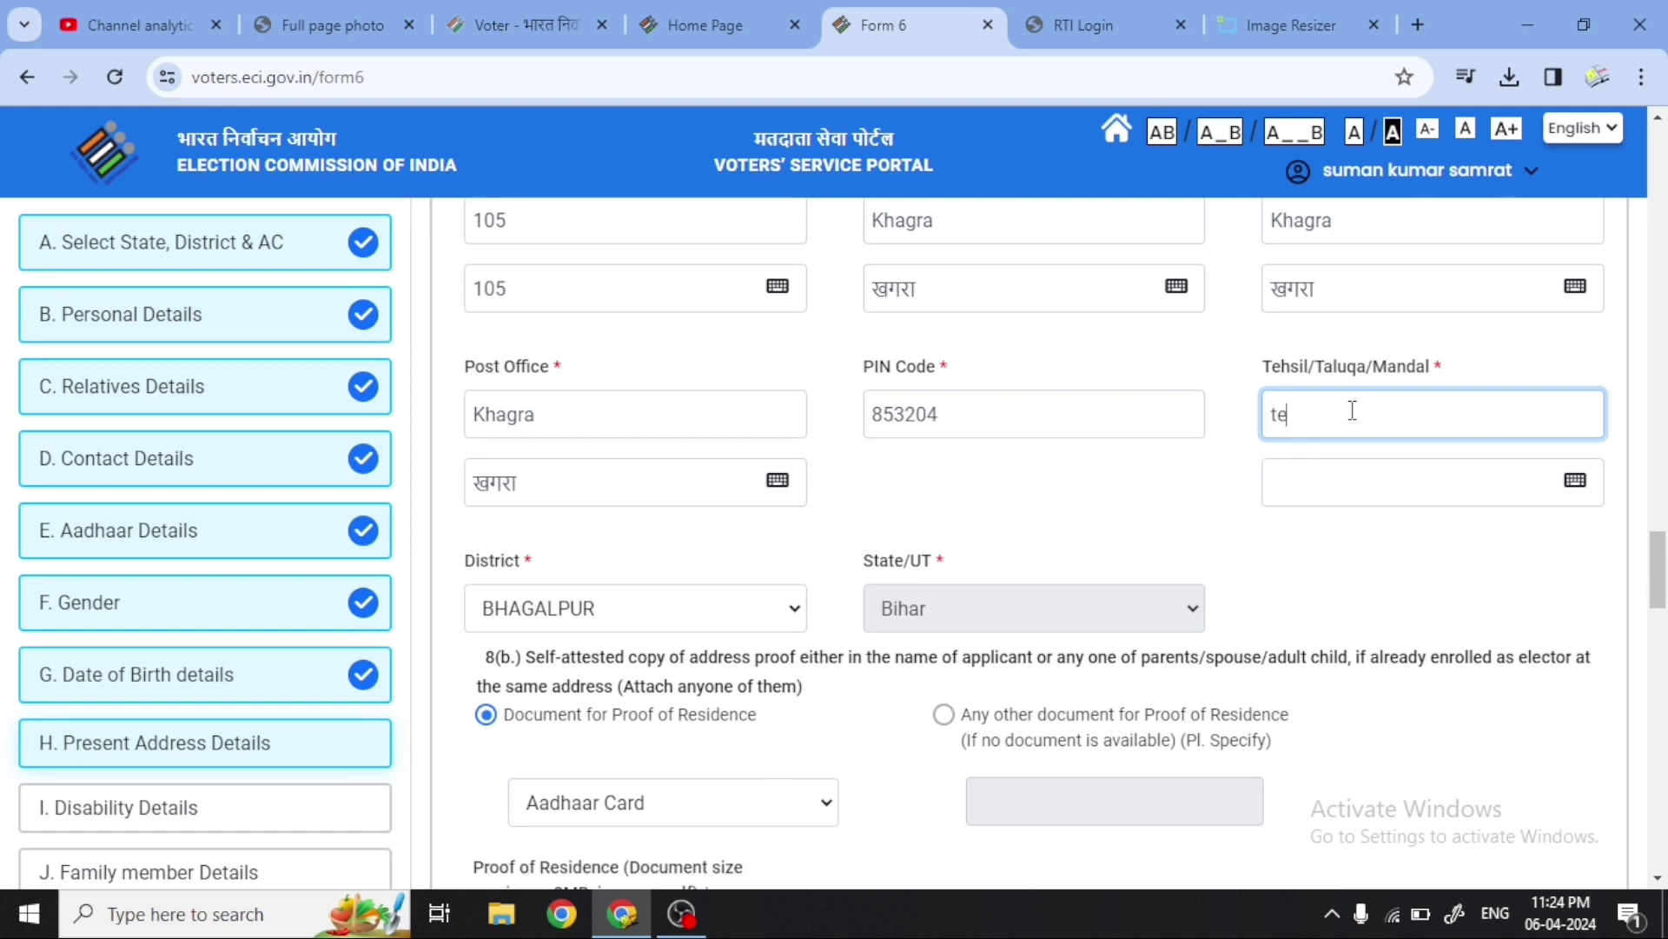
text(h)
text(sh)
key(BackSpace)
key(BackSpace)
text(hi;)
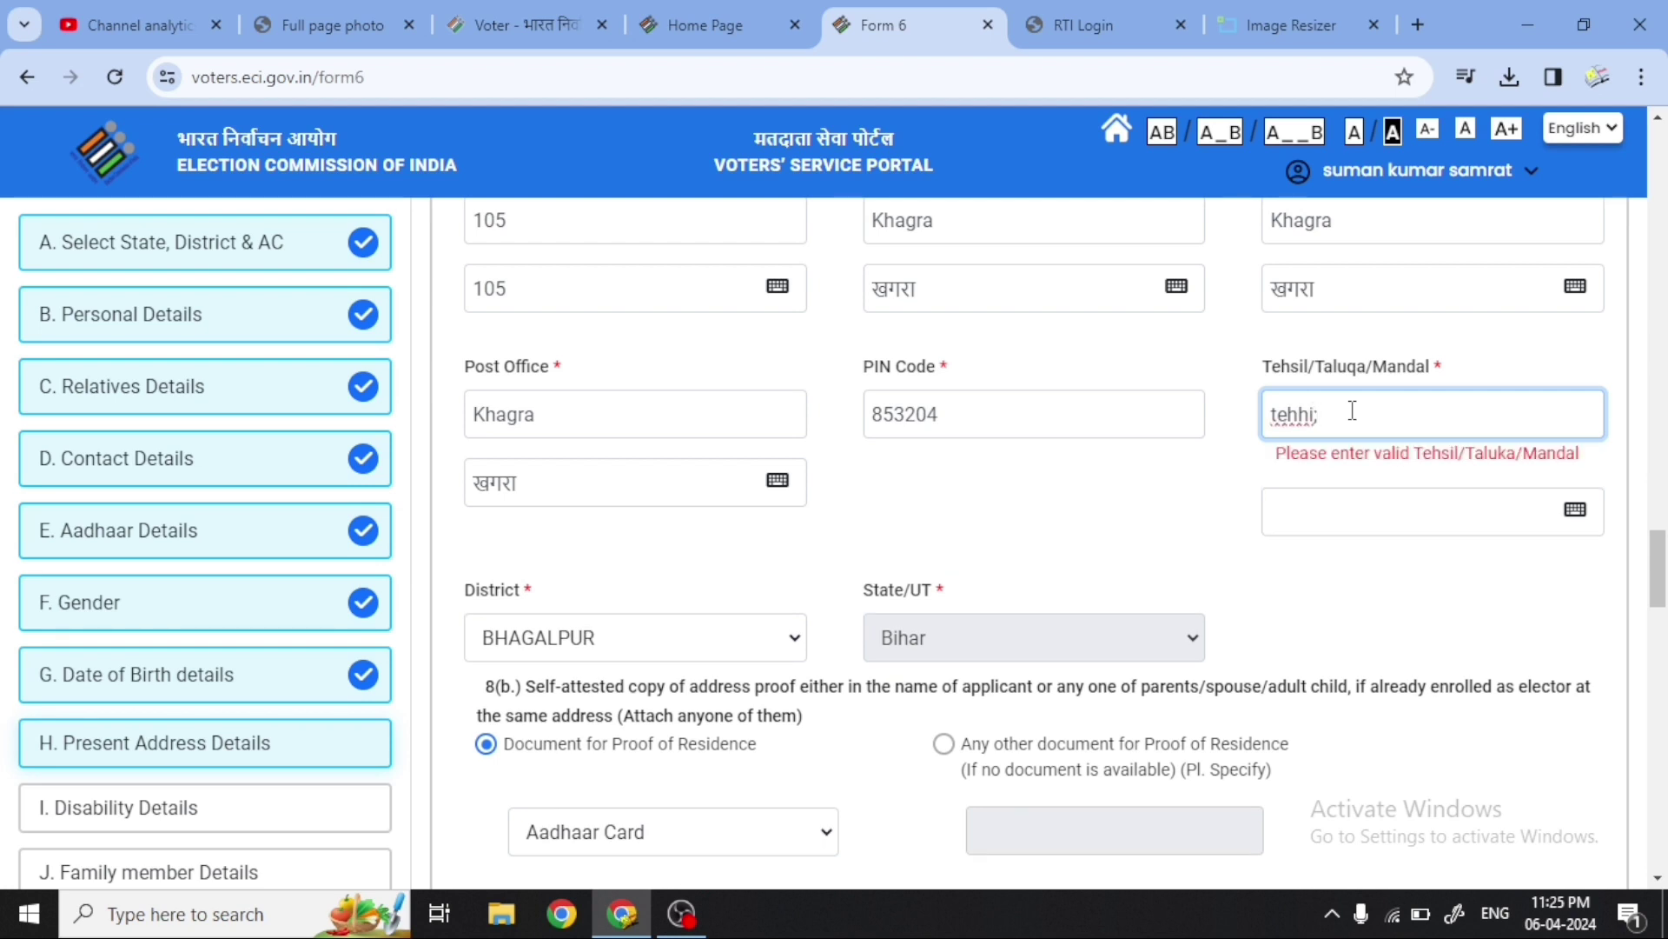
key(BackSpace)
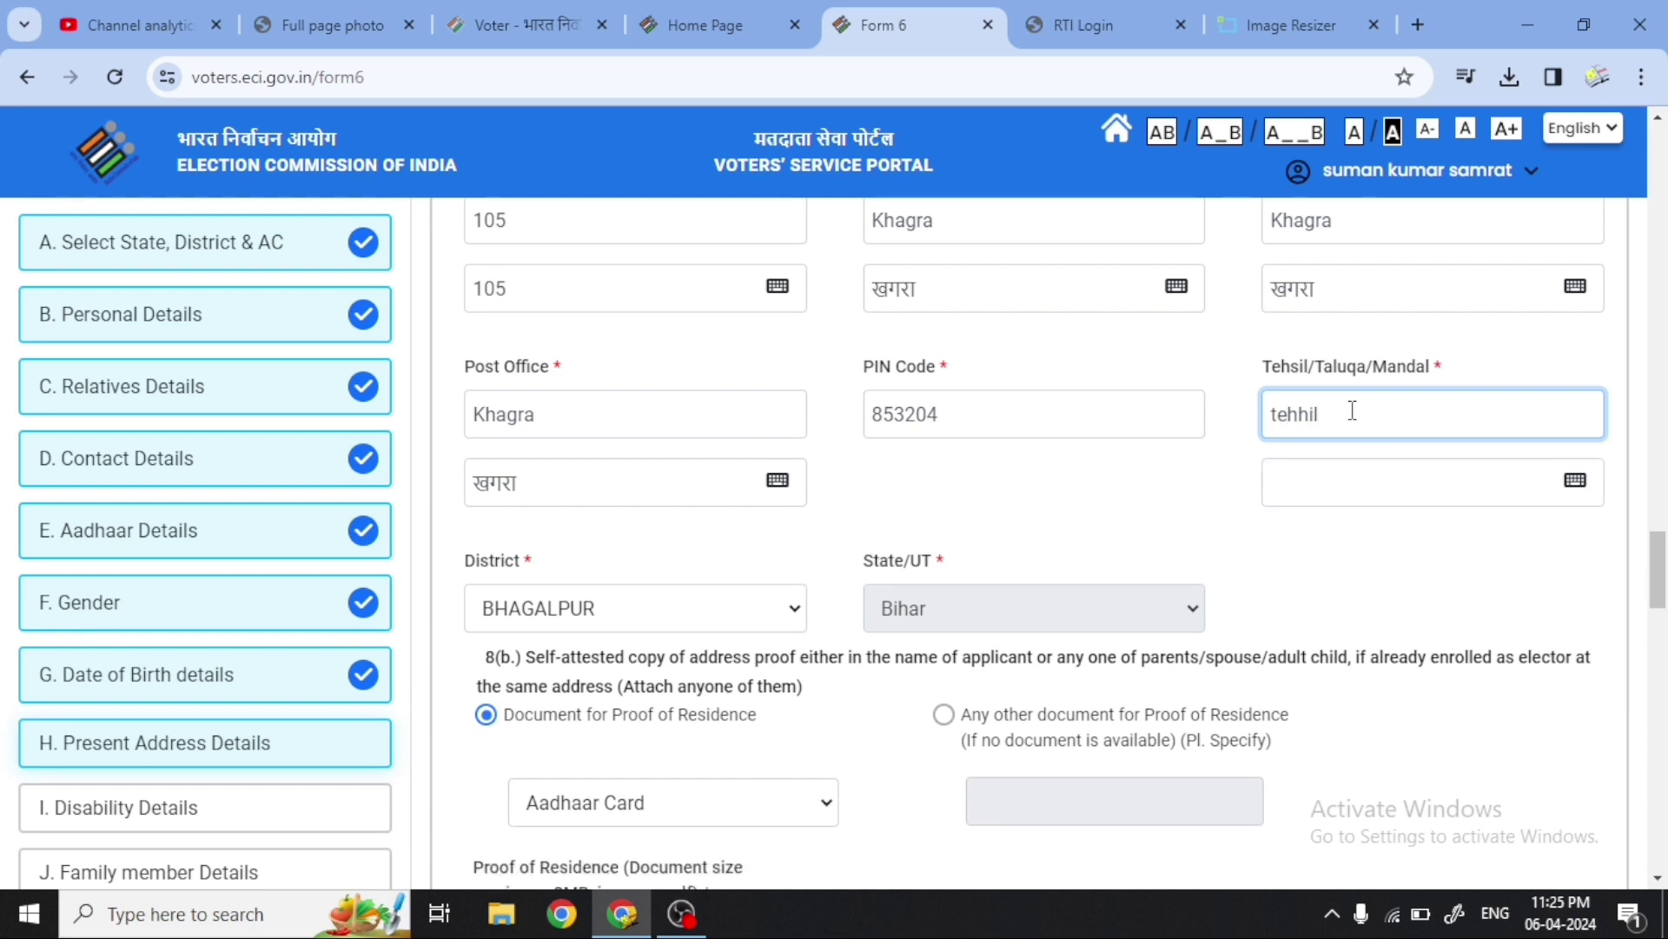
click(1421, 557)
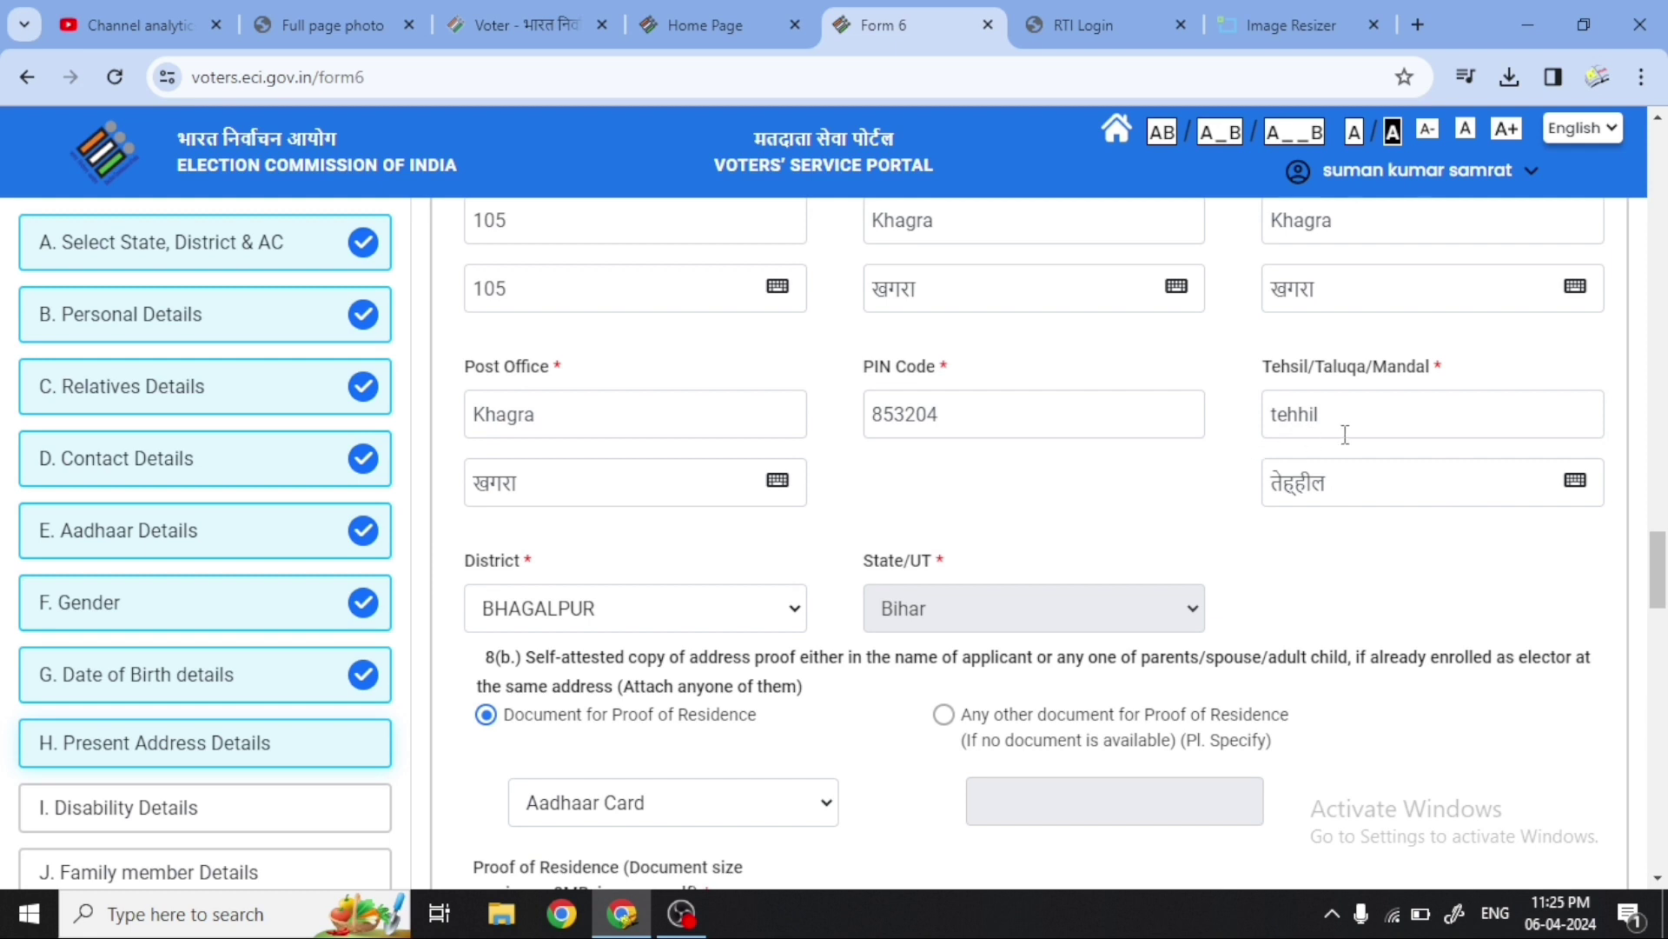
click(1311, 414)
key(BackSpace)
key(BackSpace)
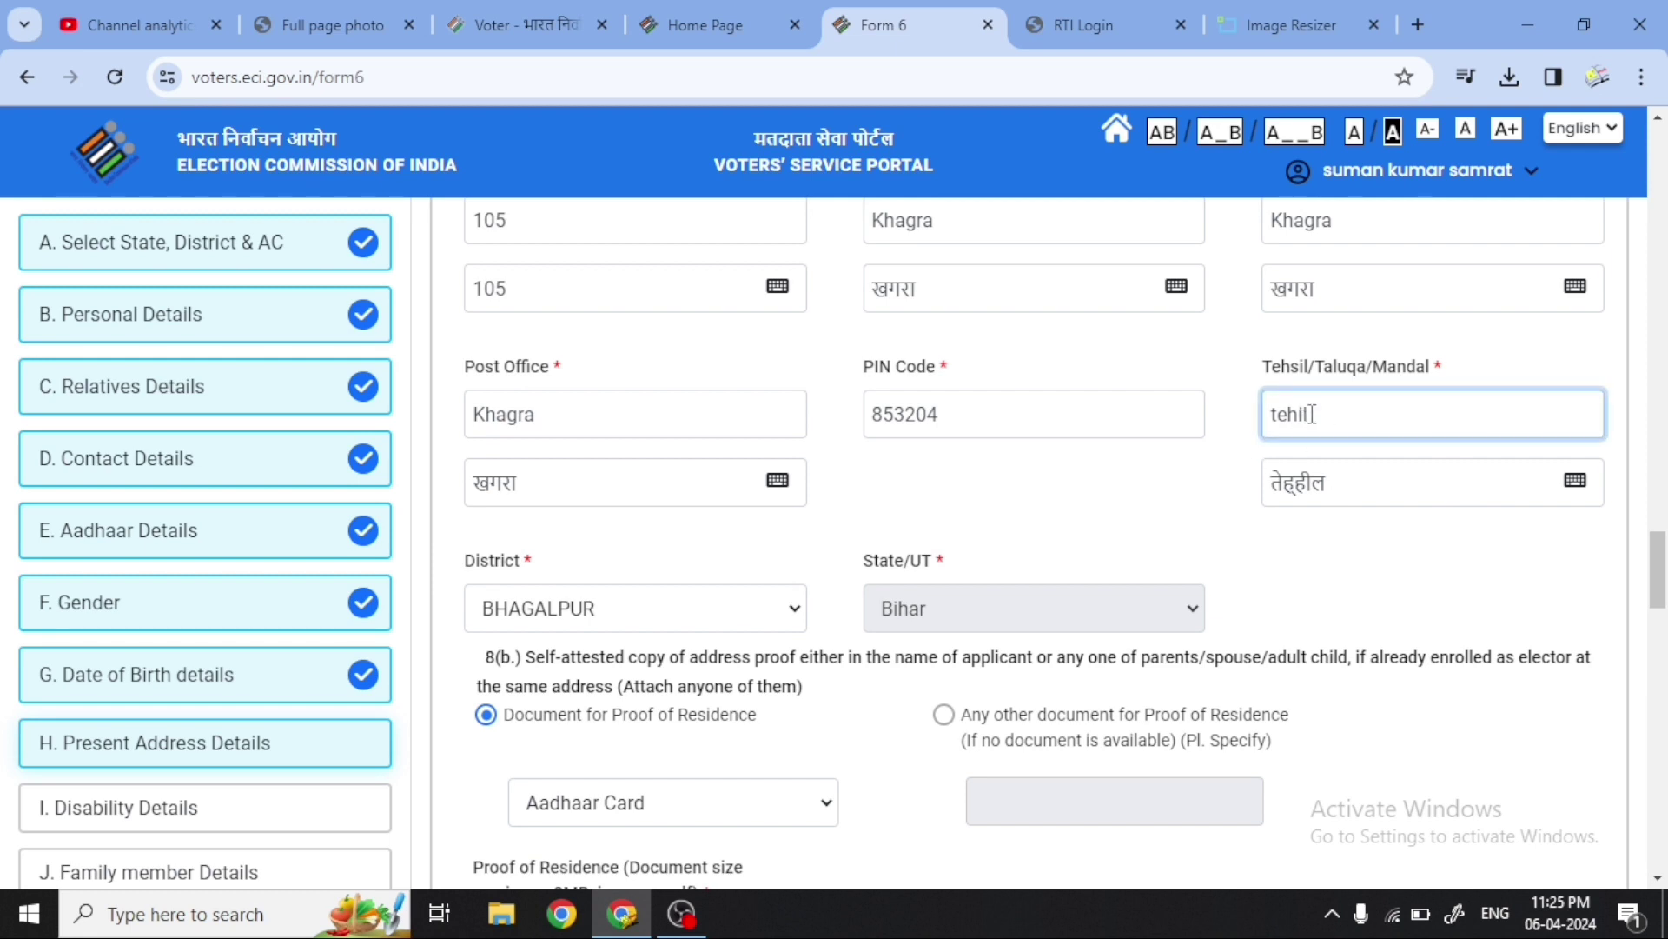
text(sil)
click(1388, 650)
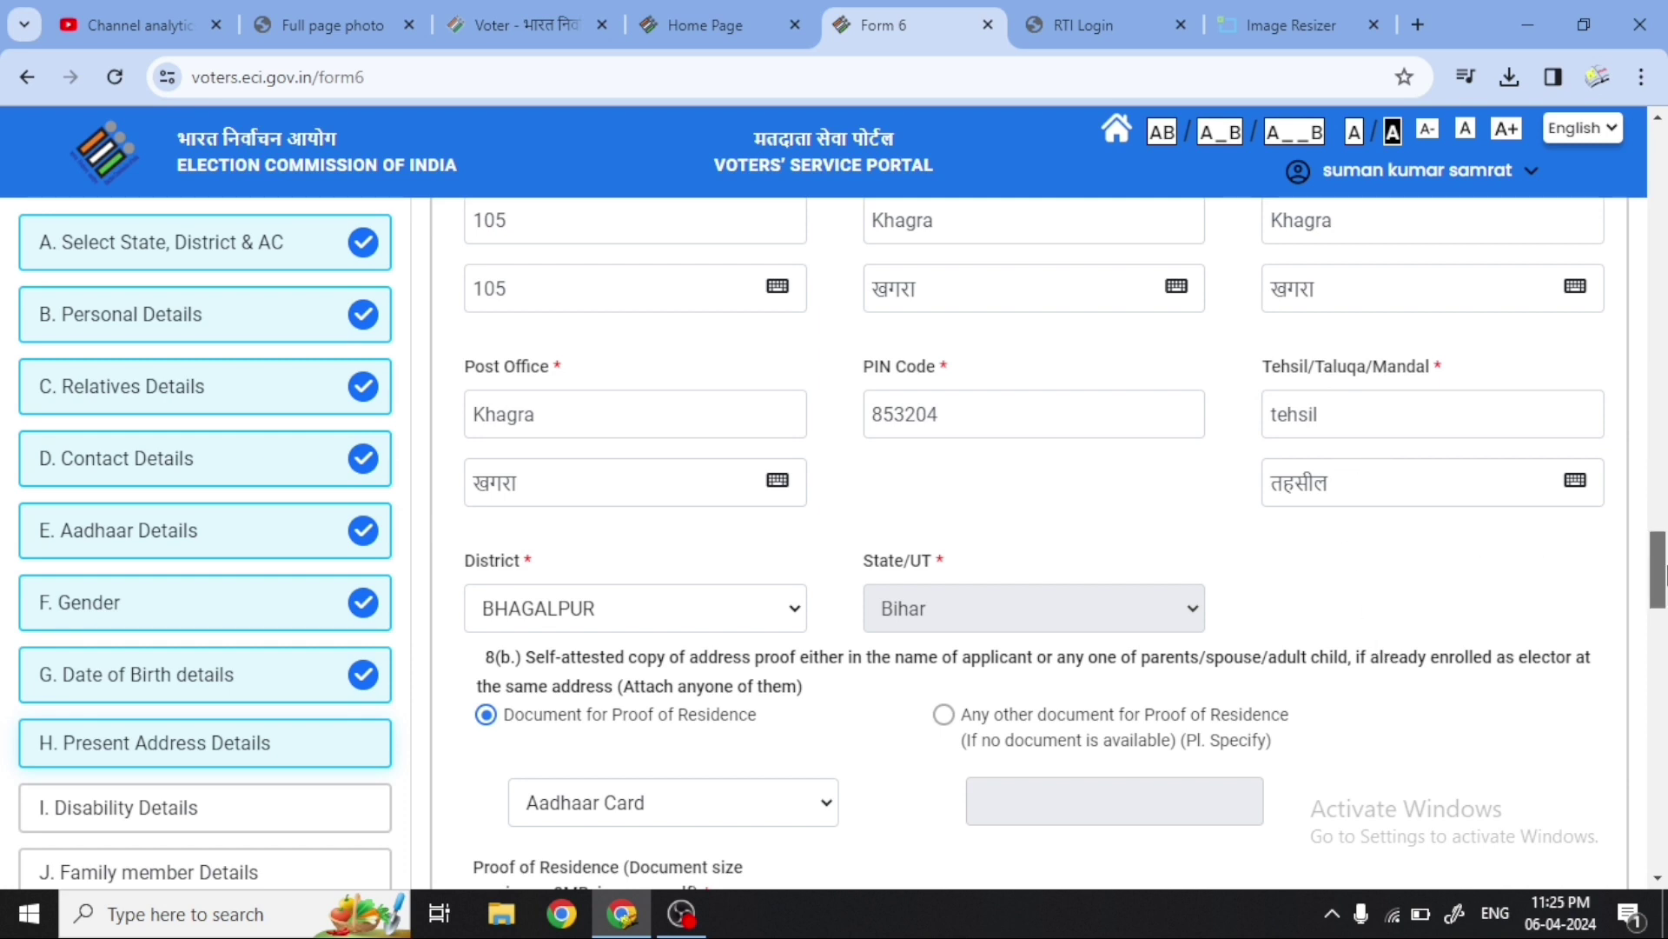
scroll(1660, 570, down, 4)
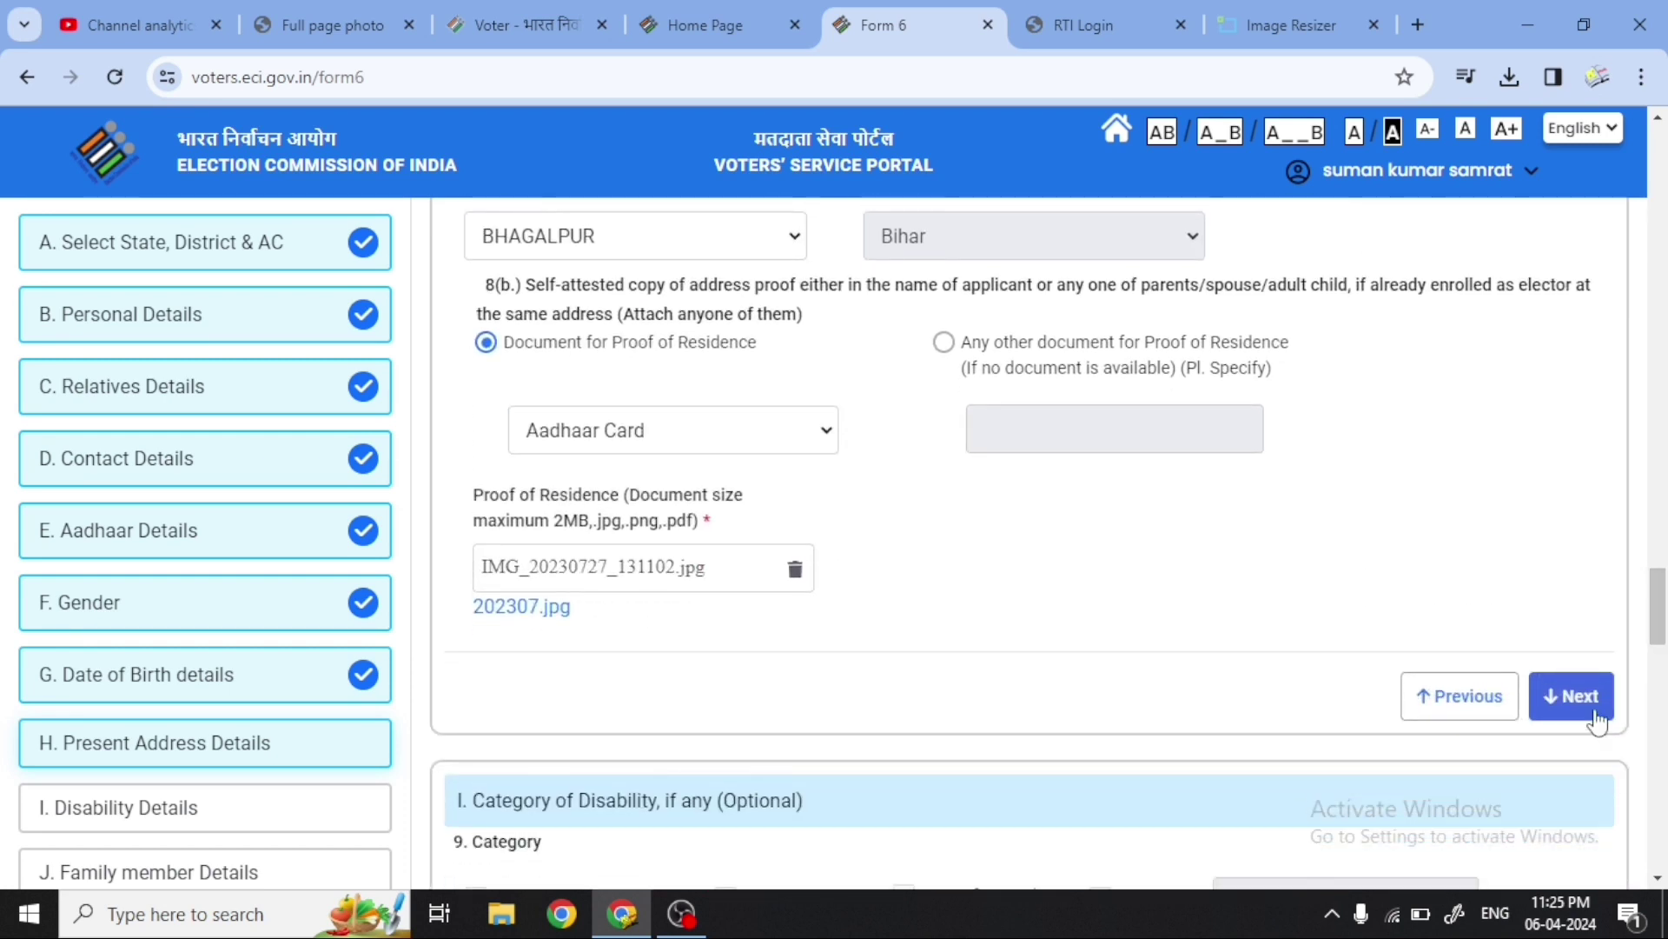
Complete the address section and mark a disability certificate as attached
click(1596, 710)
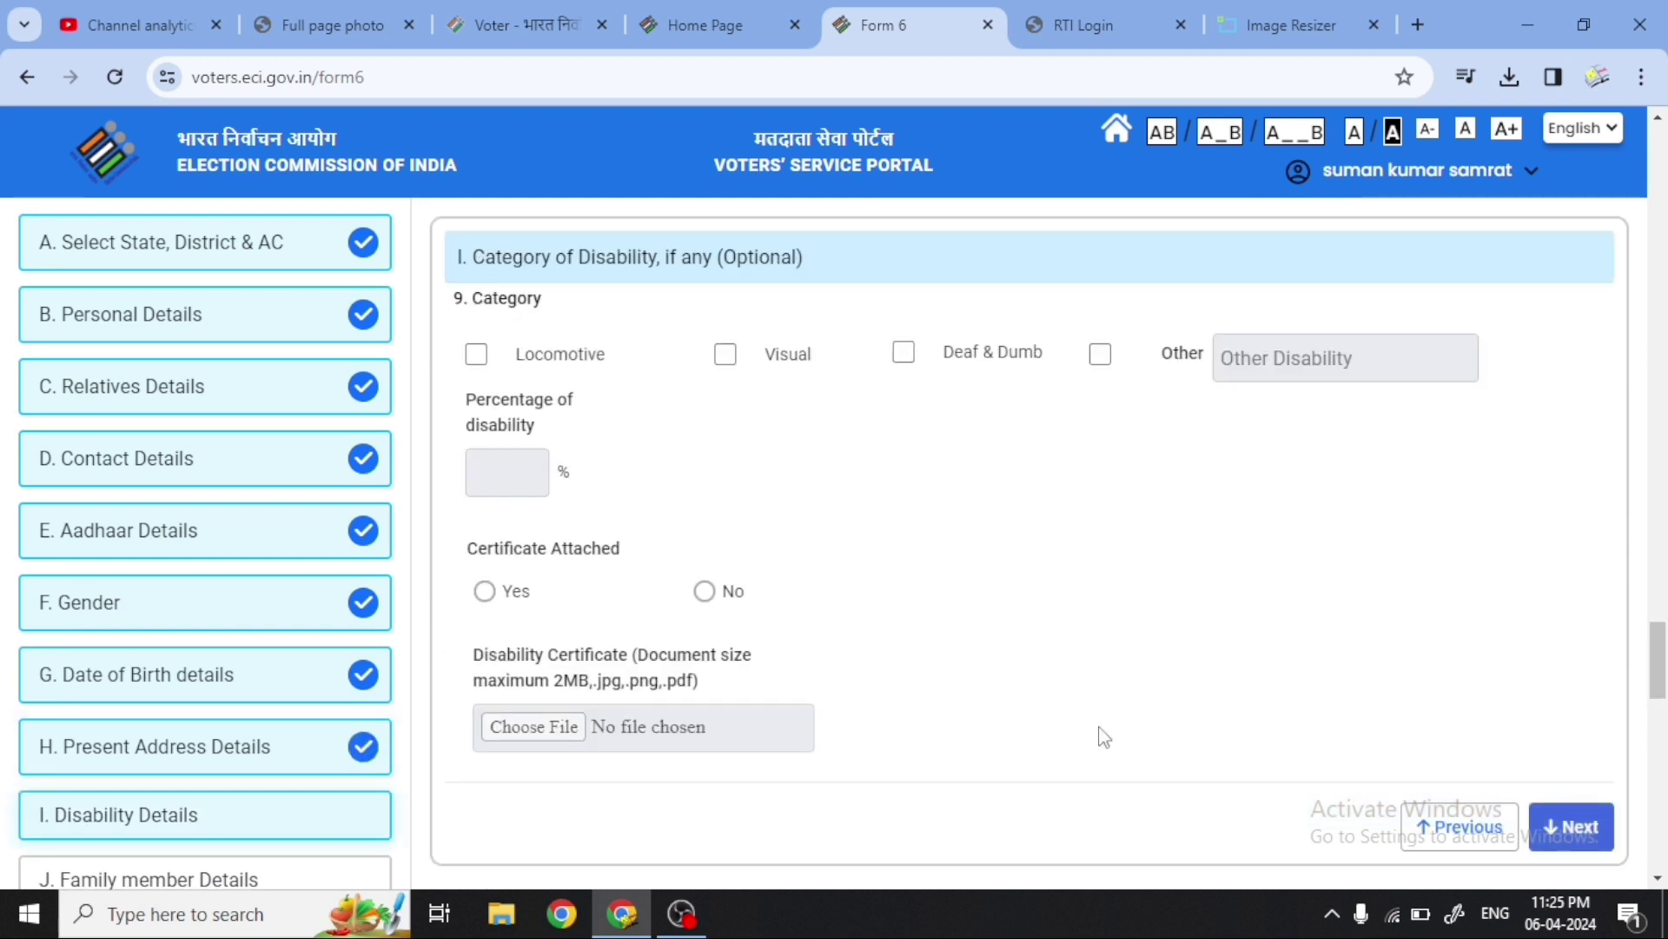
click(496, 592)
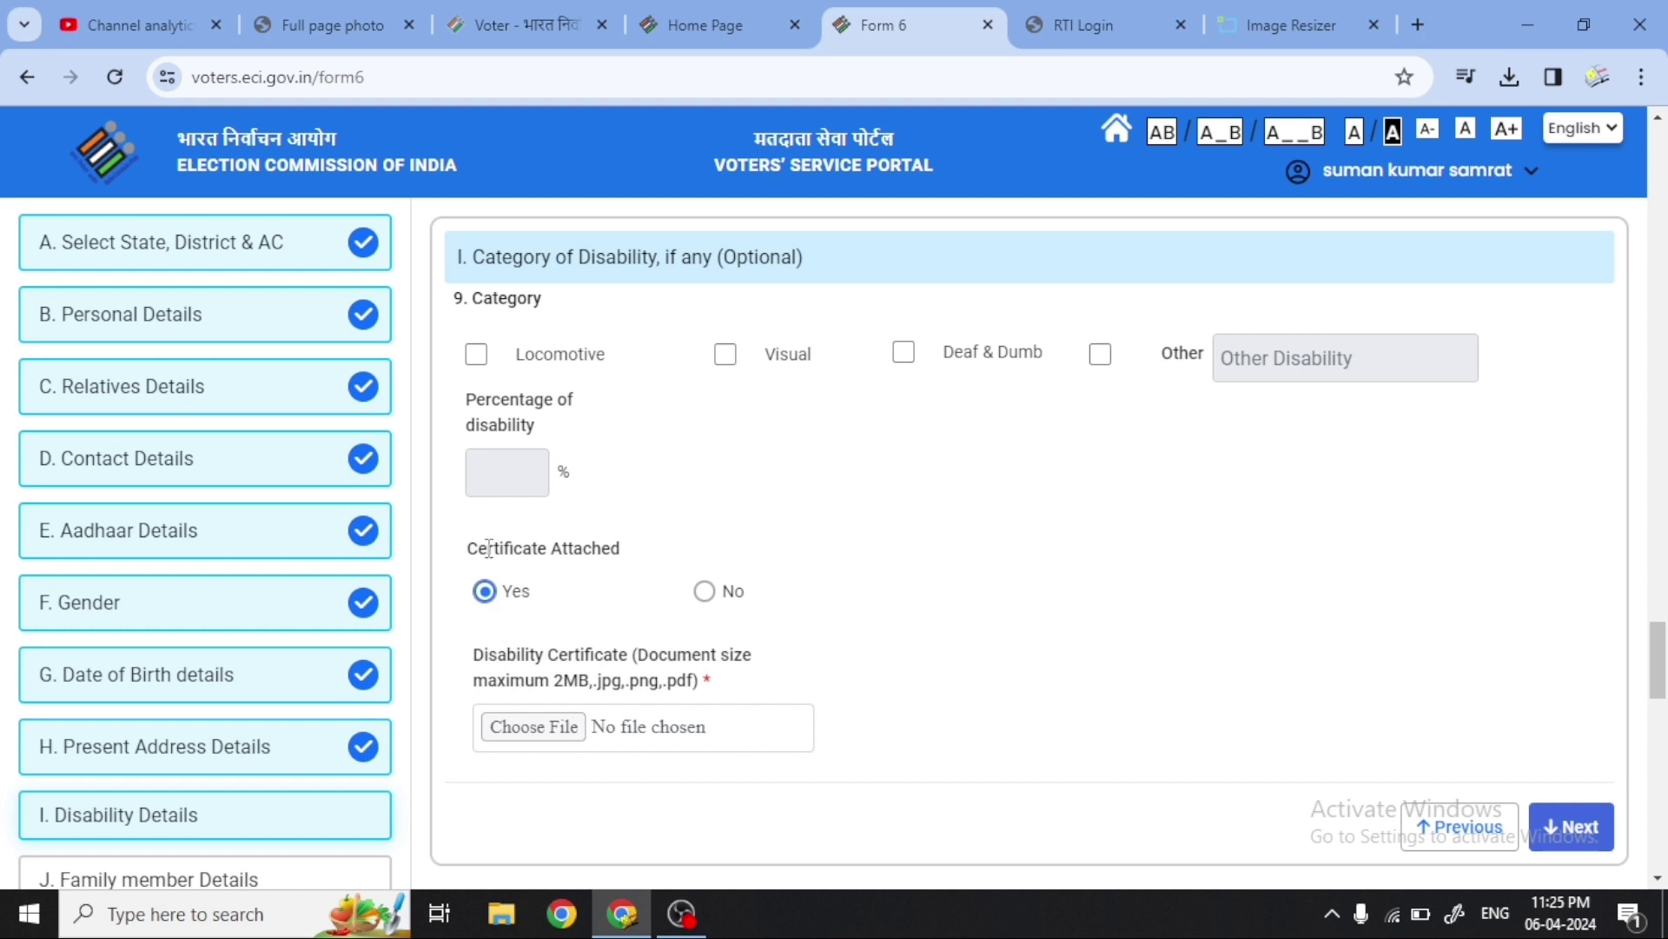
drag(489, 541, 570, 573)
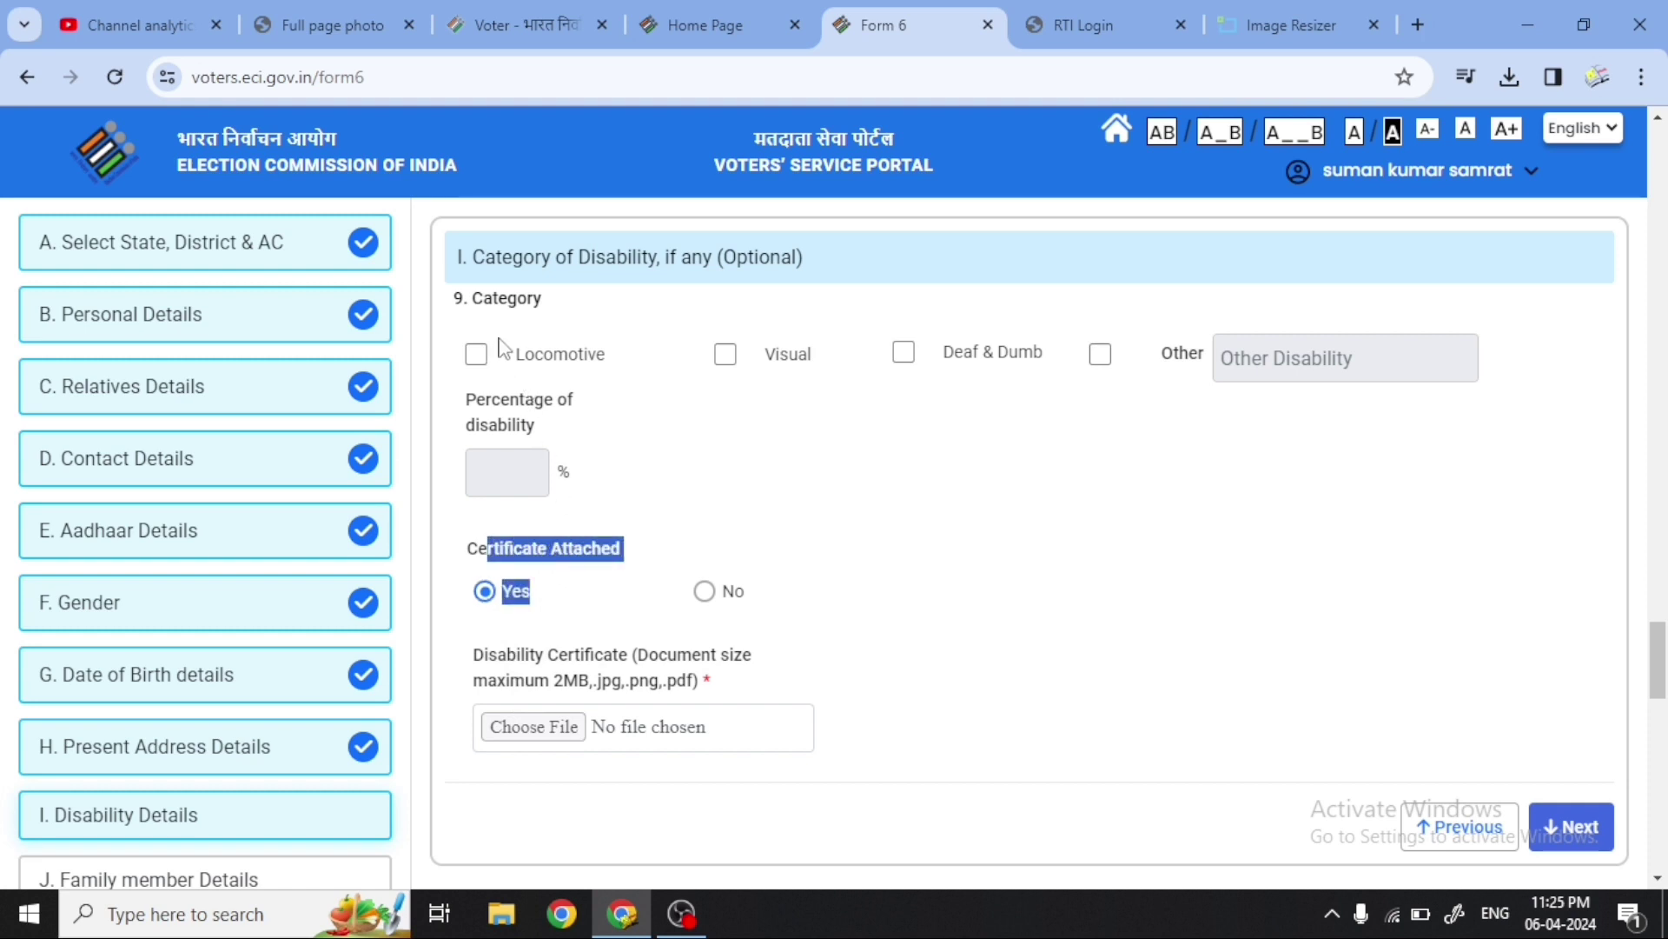
drag(503, 249, 682, 291)
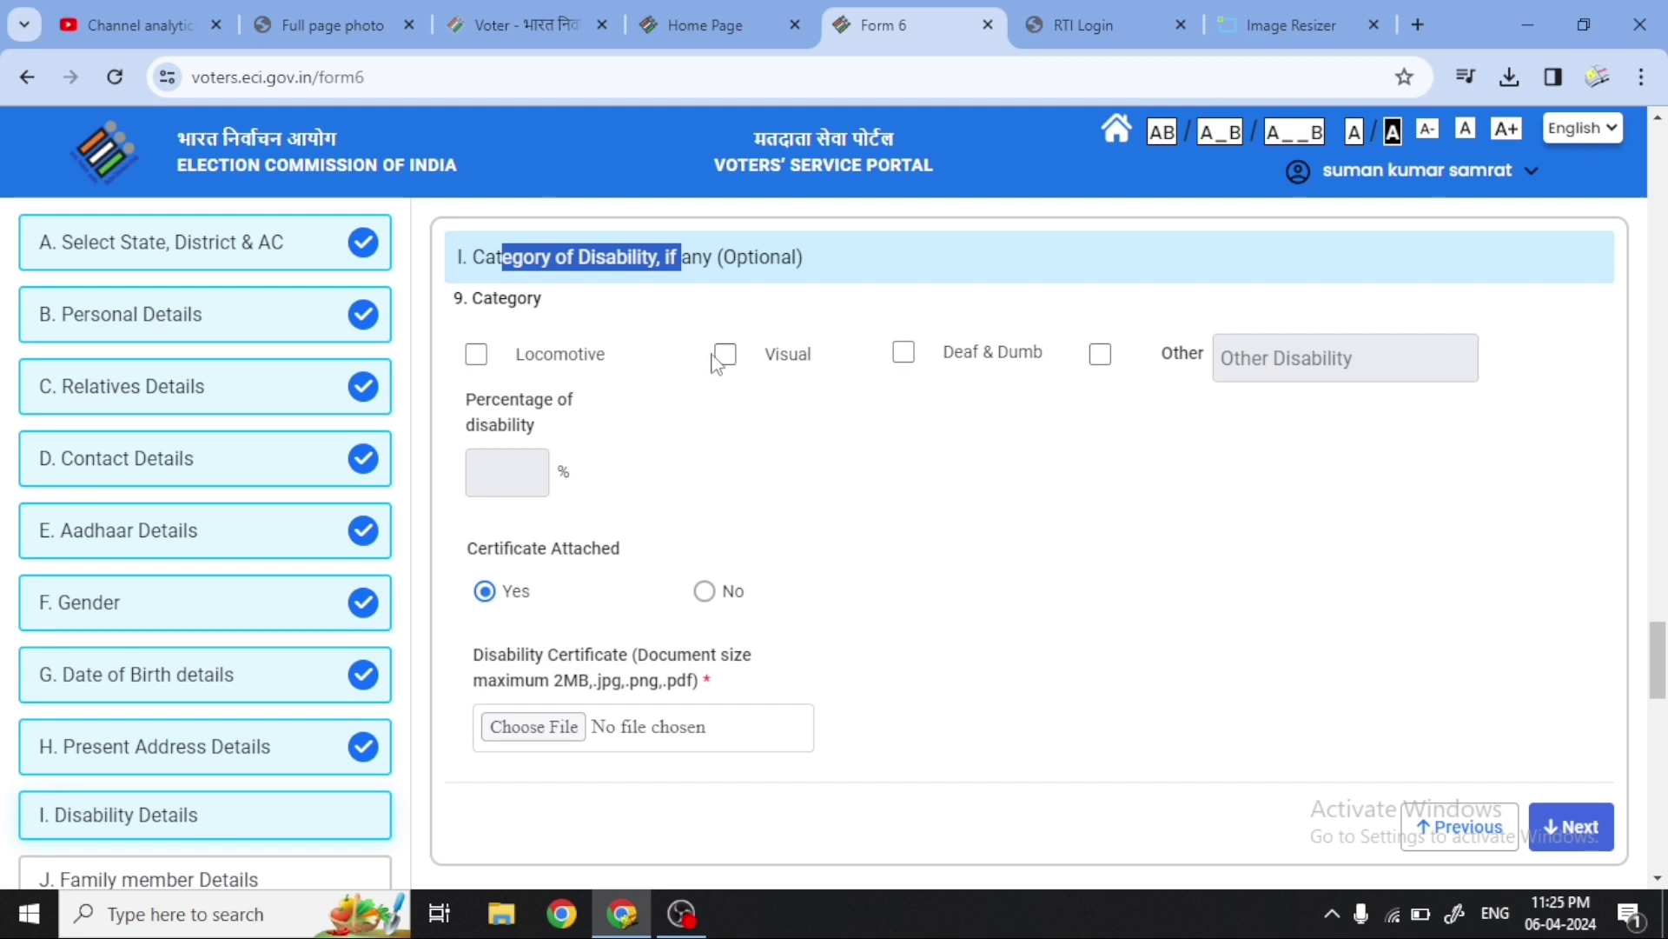
click(632, 352)
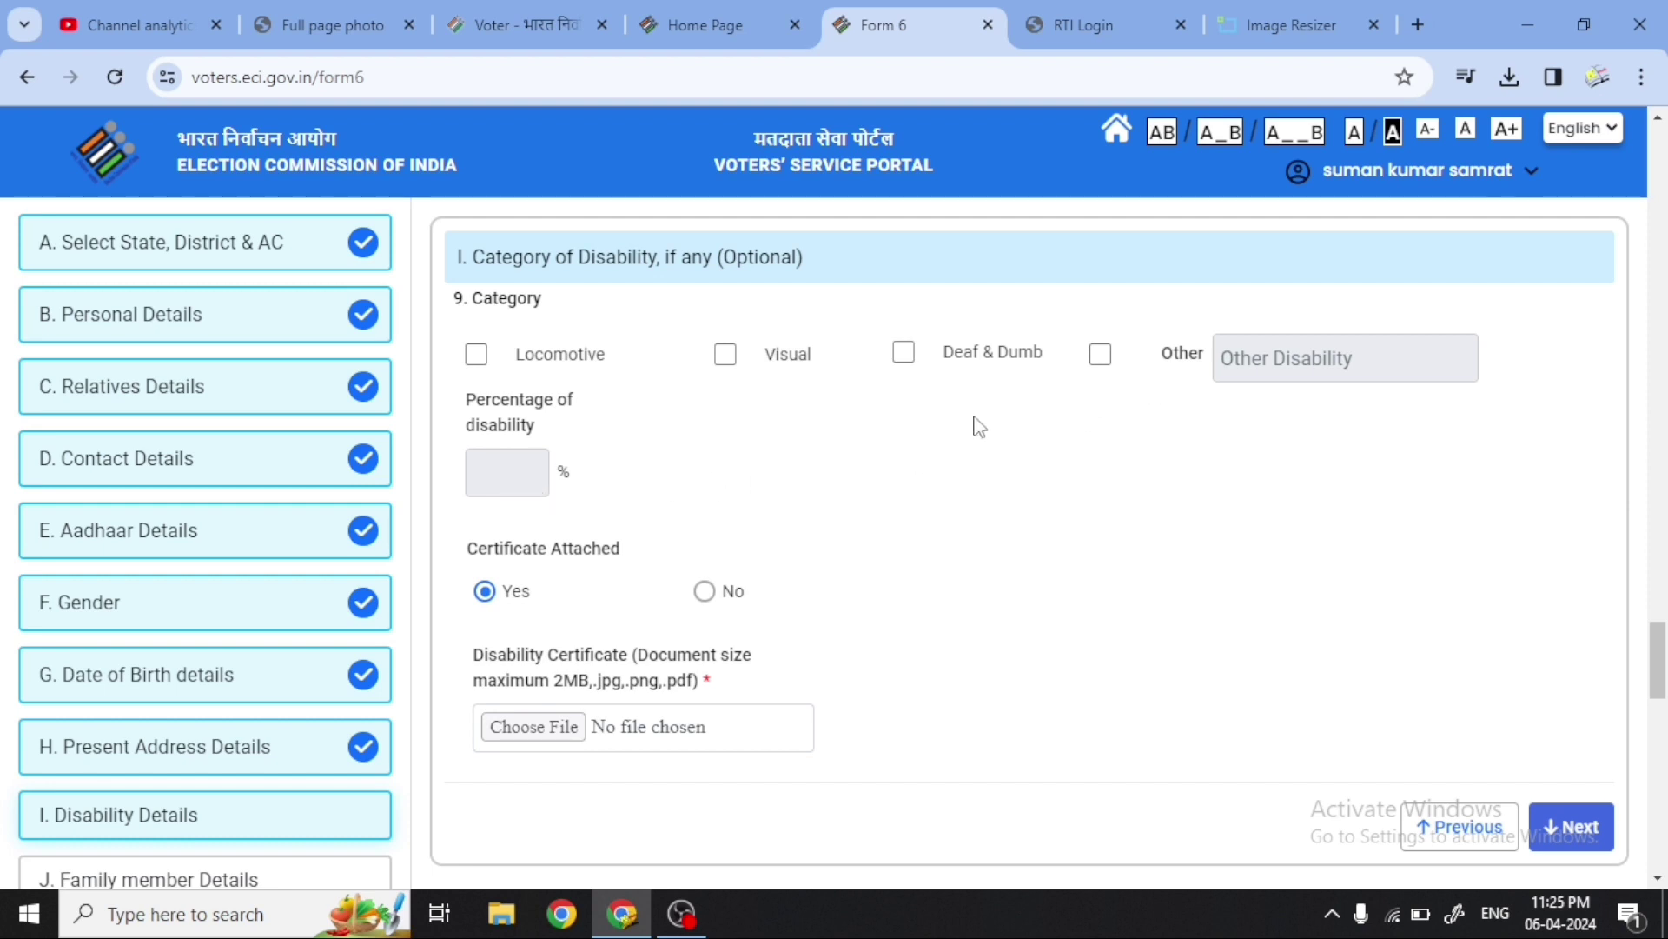
Tick Other as the disability category under 9. Category
click(1100, 355)
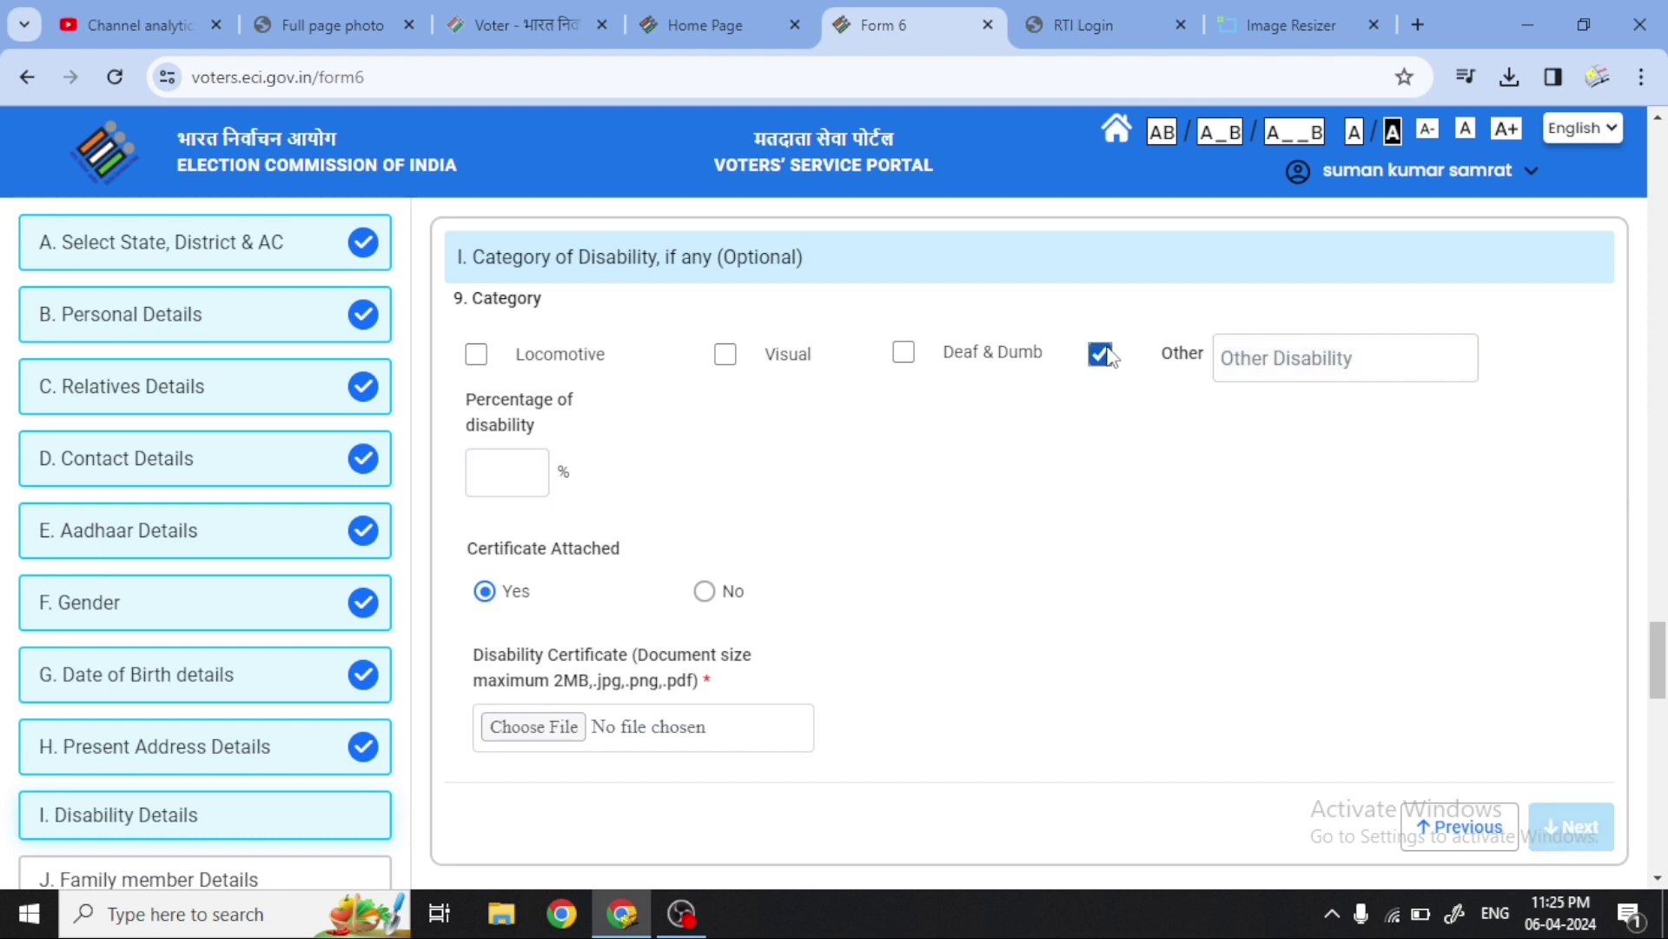
click(1346, 369)
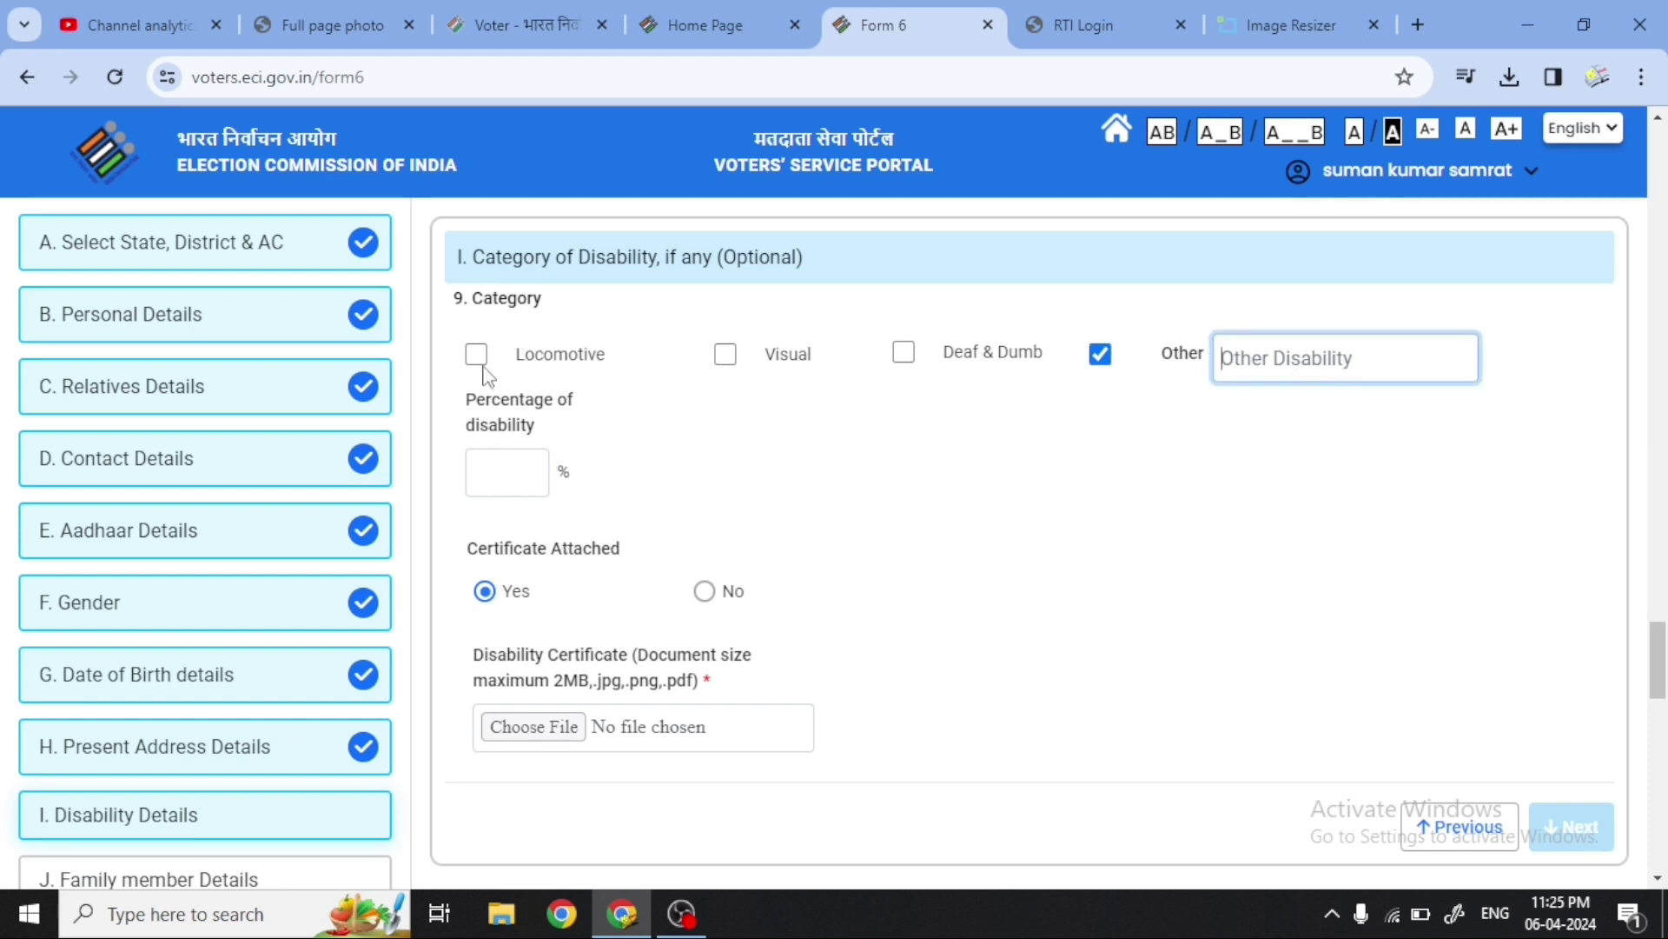
double_click(483, 297)
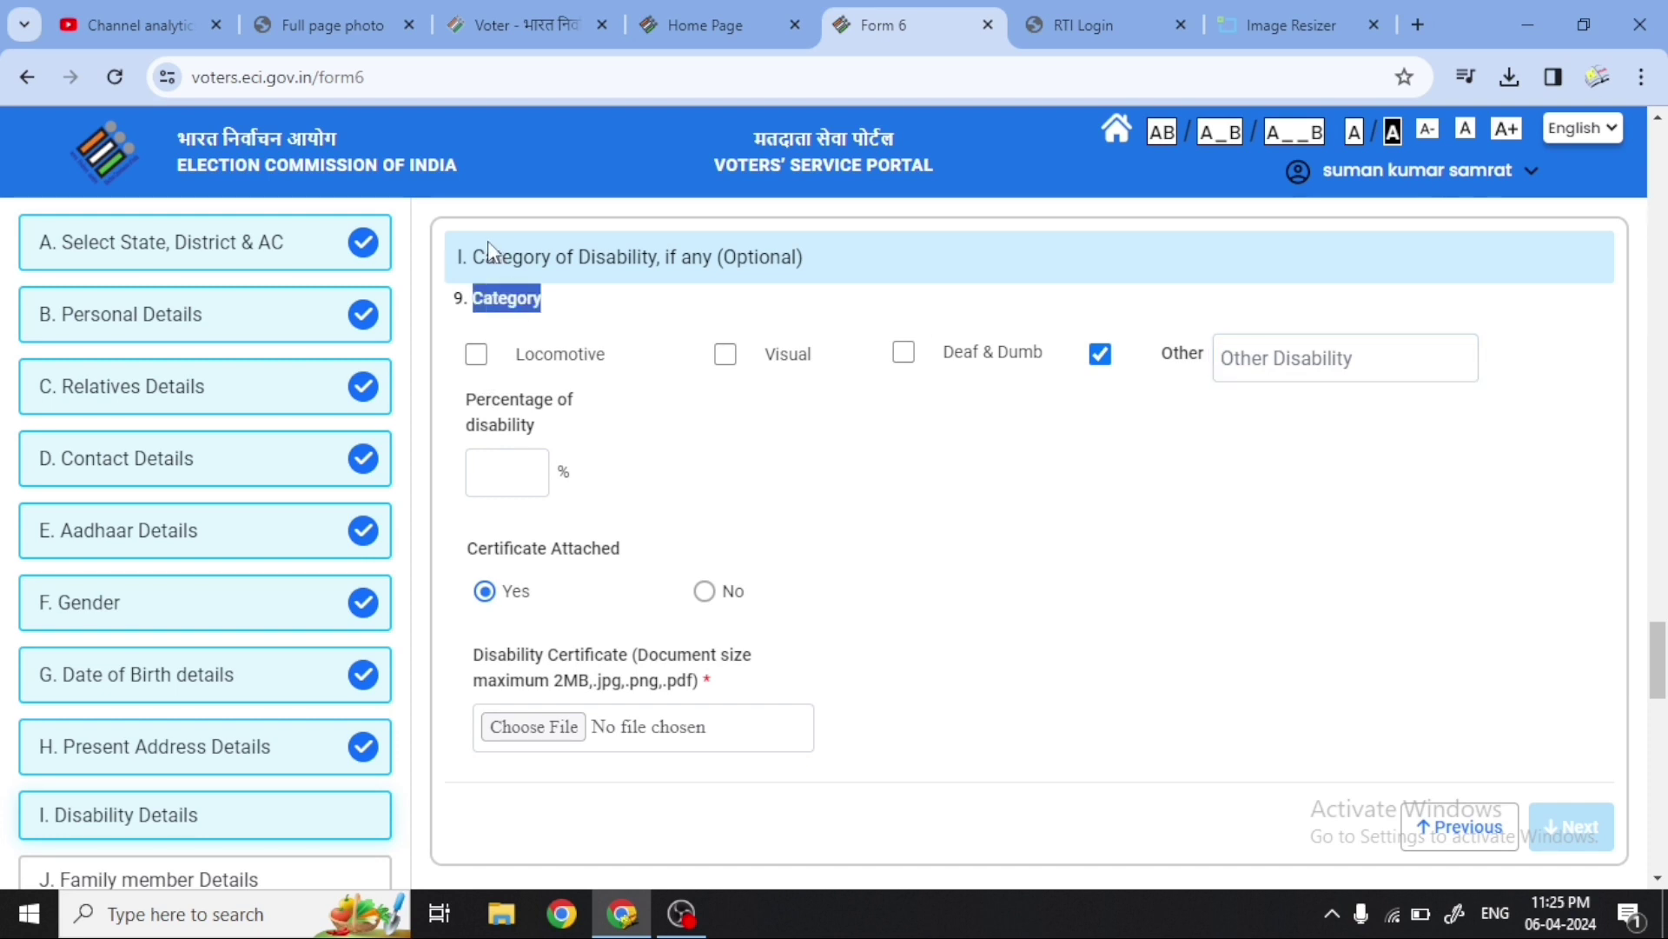
drag(485, 254, 659, 258)
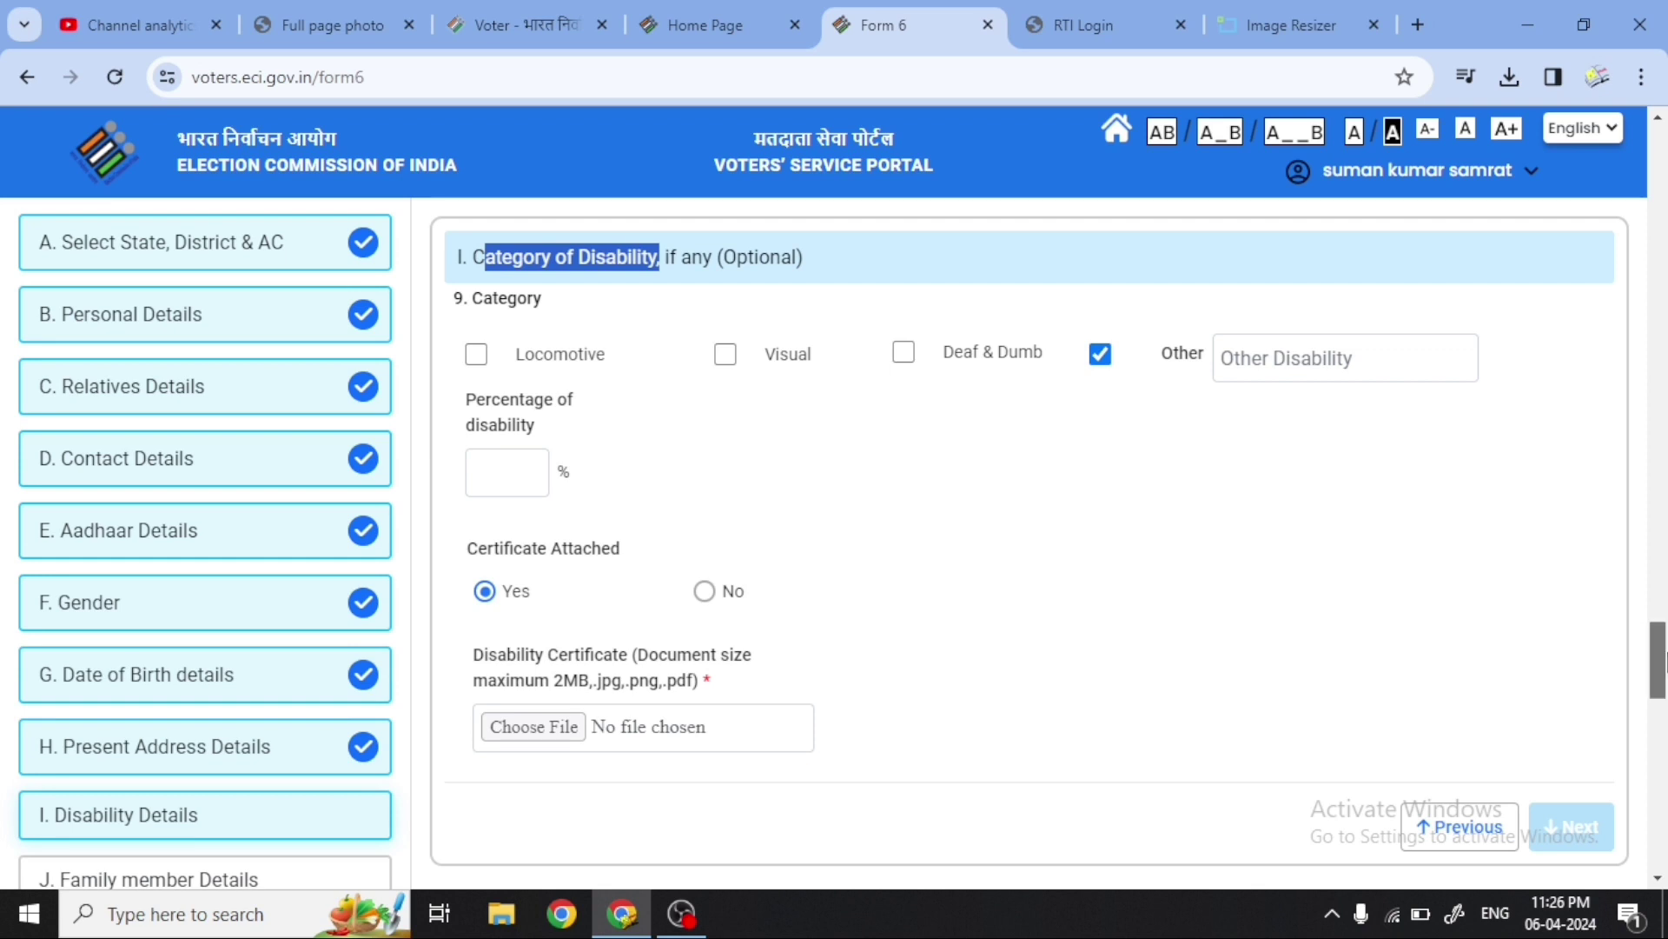
scroll(1649, 652, down, 1)
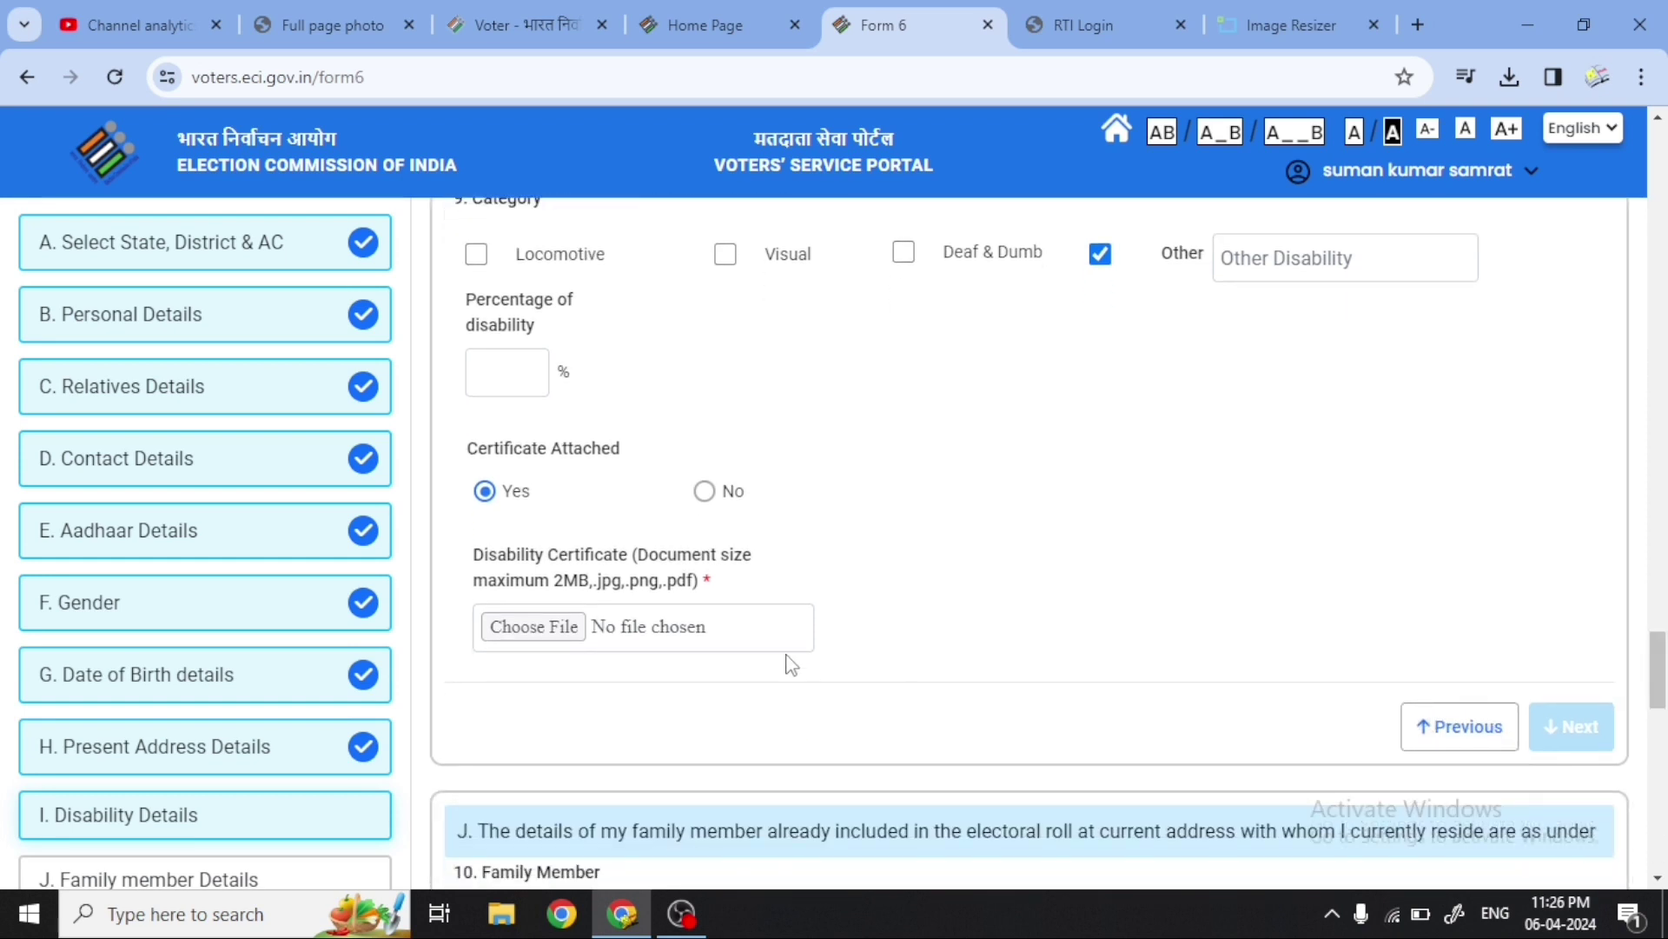
Select No under Certificate Attached for the disability details
click(705, 492)
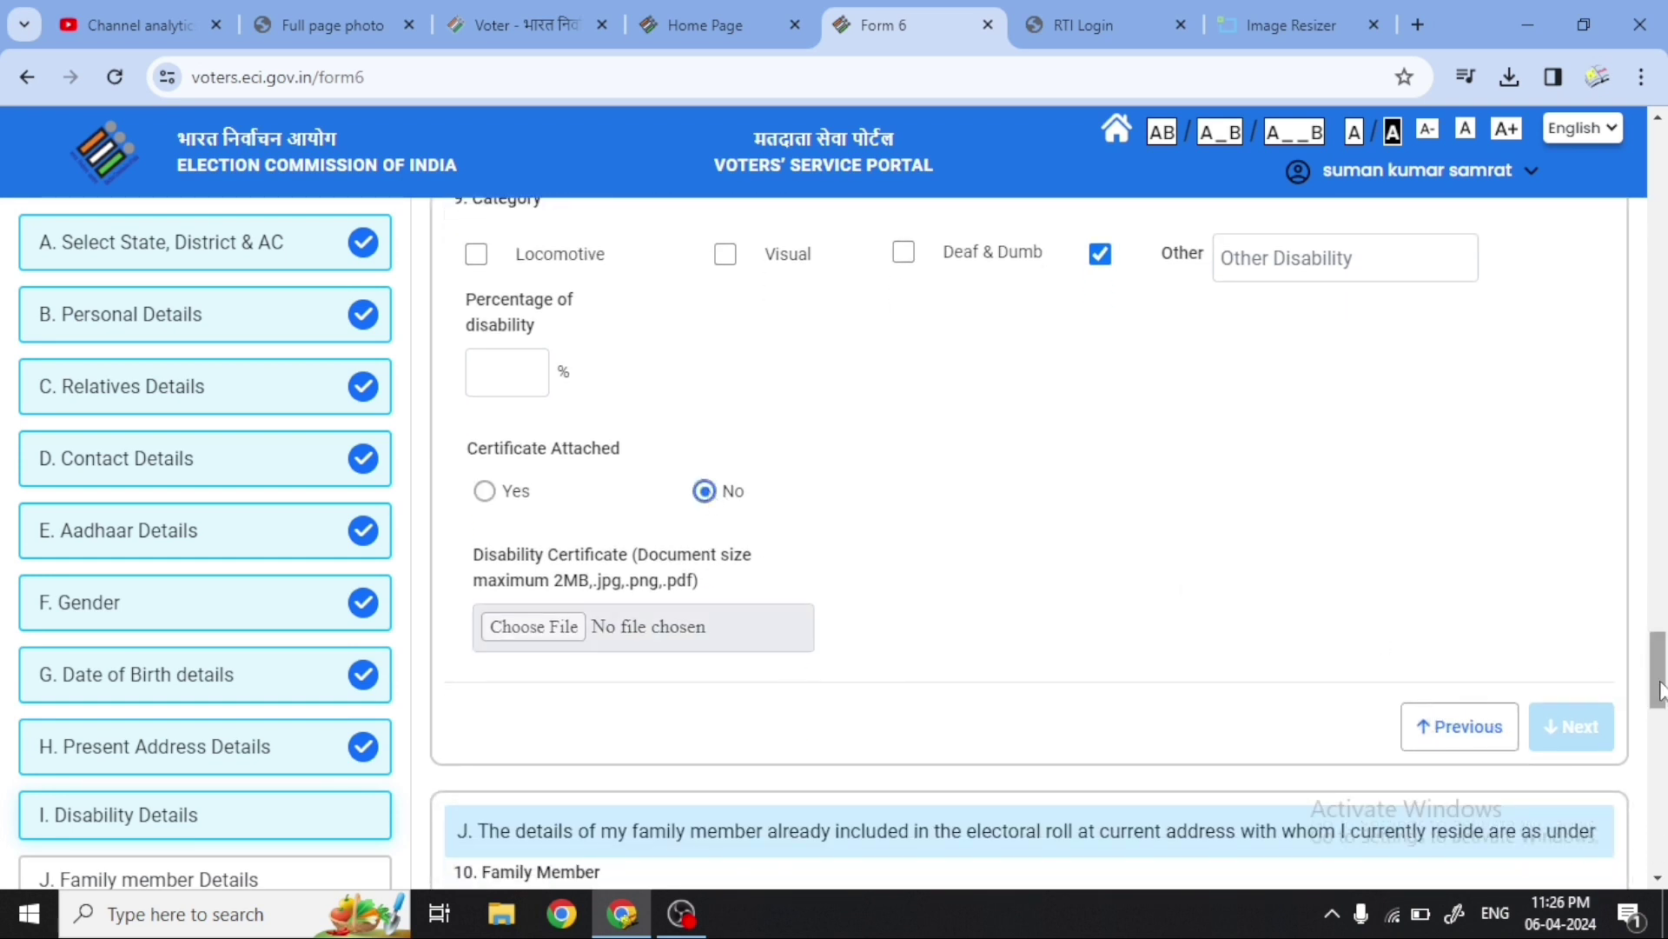
scroll(1640, 622, up, 8)
scroll(1640, 622, down, 1)
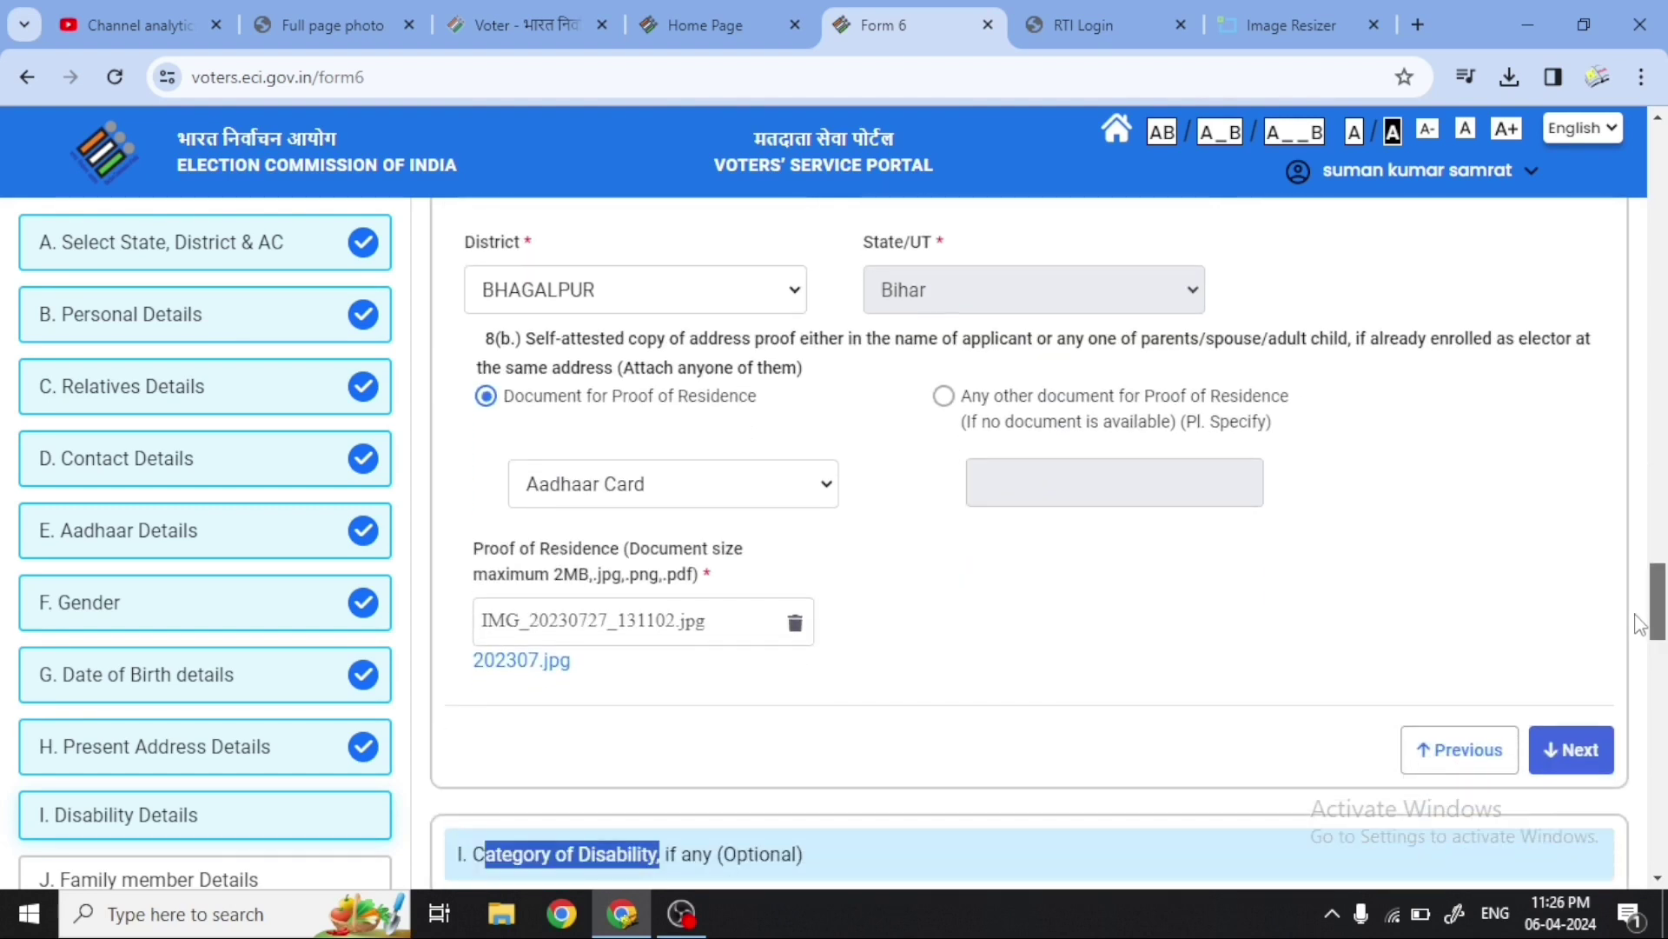
scroll(1640, 622, down, 3)
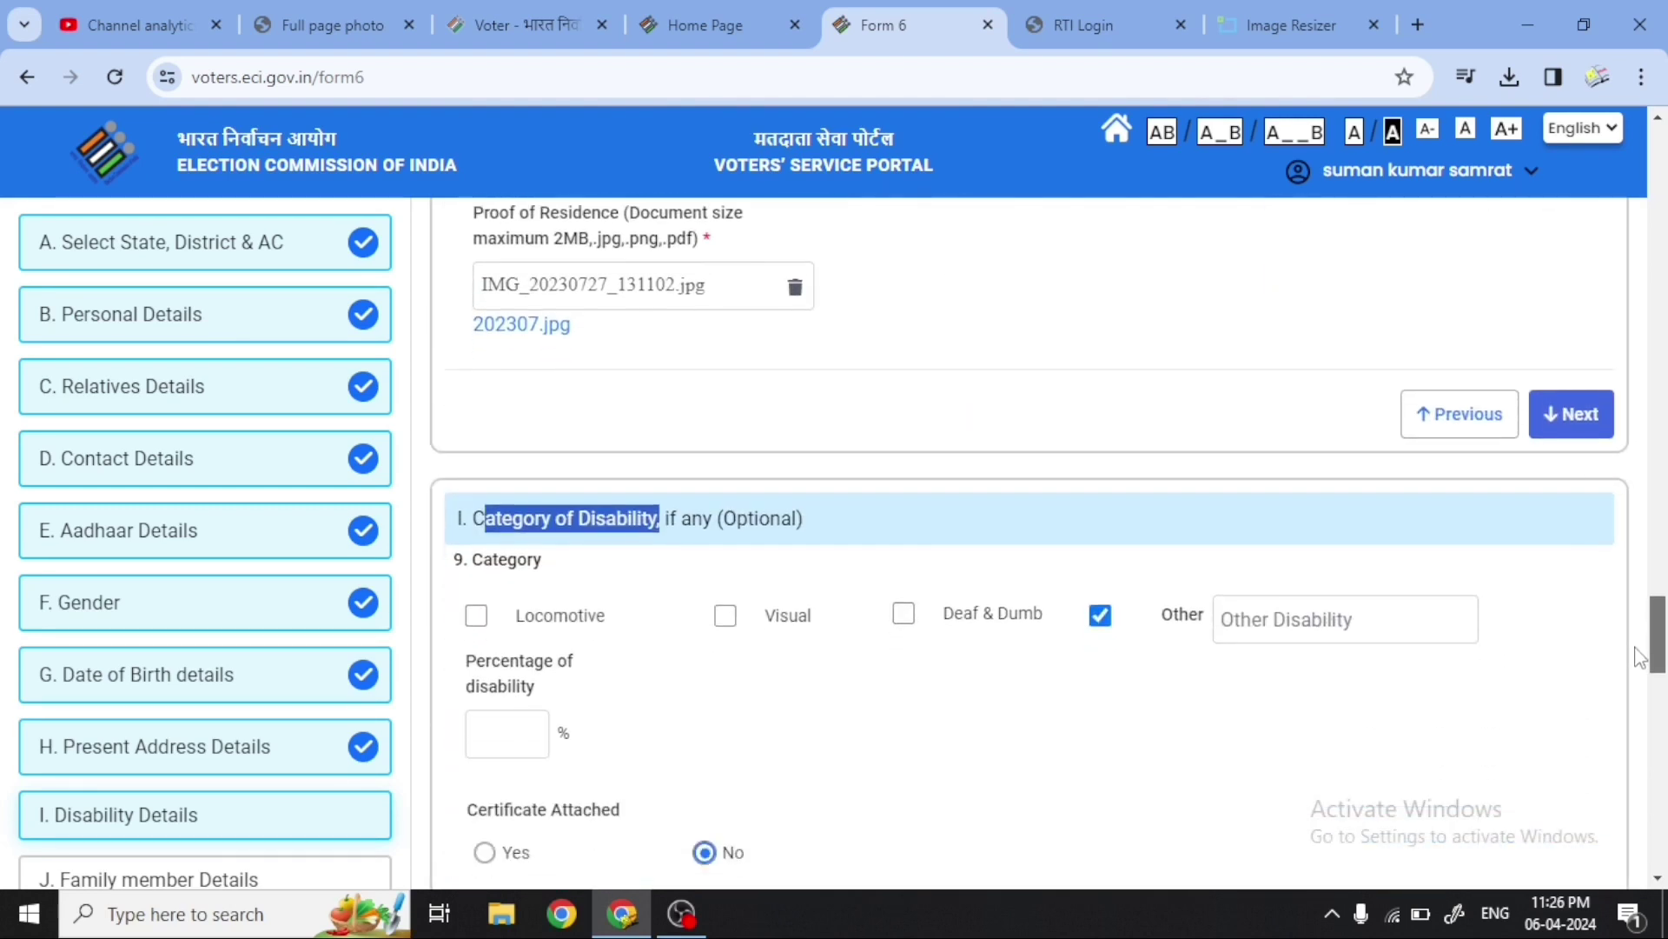
click(1588, 435)
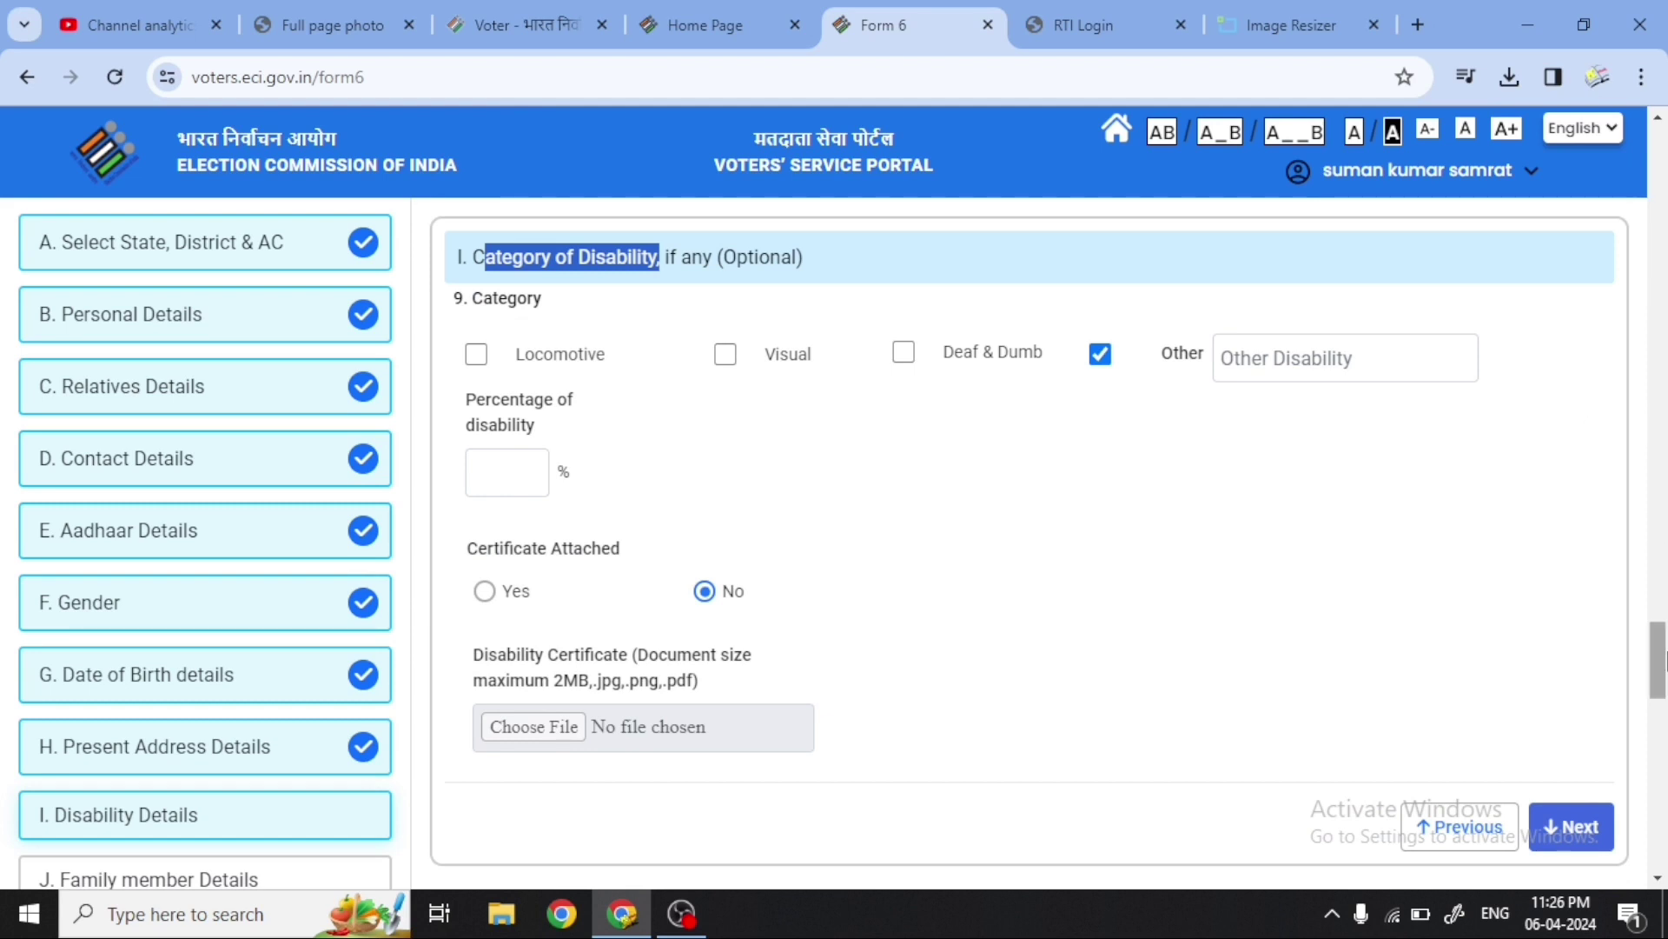
drag(1660, 658, 1661, 637)
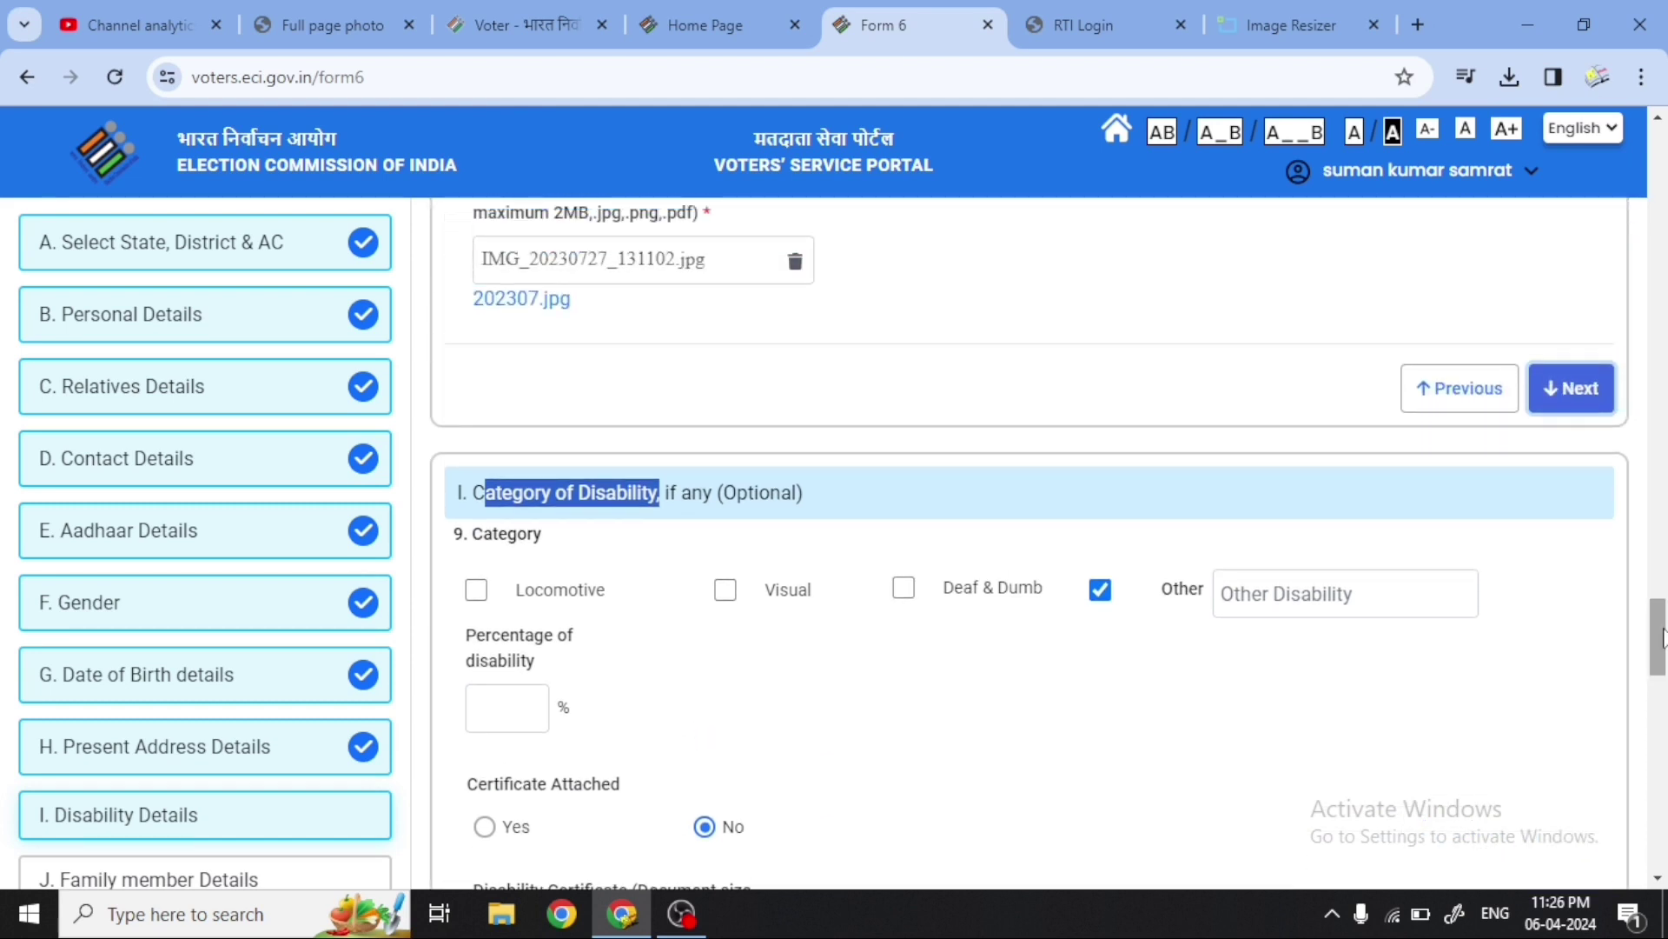
click(1581, 387)
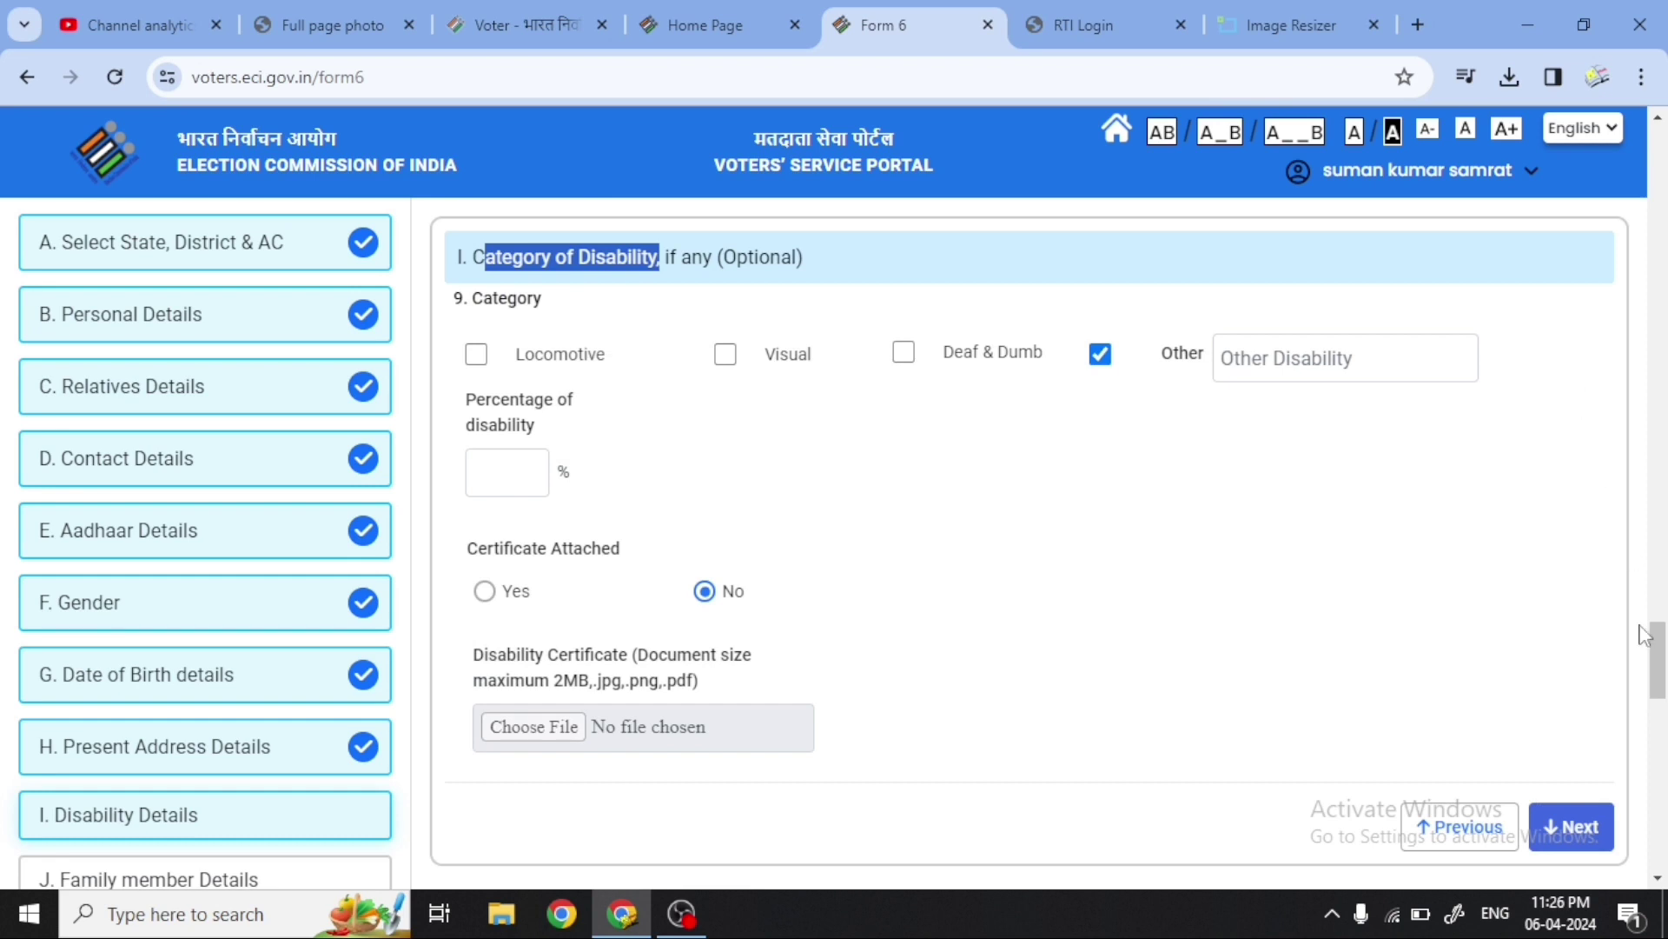
drag(1660, 661, 1659, 674)
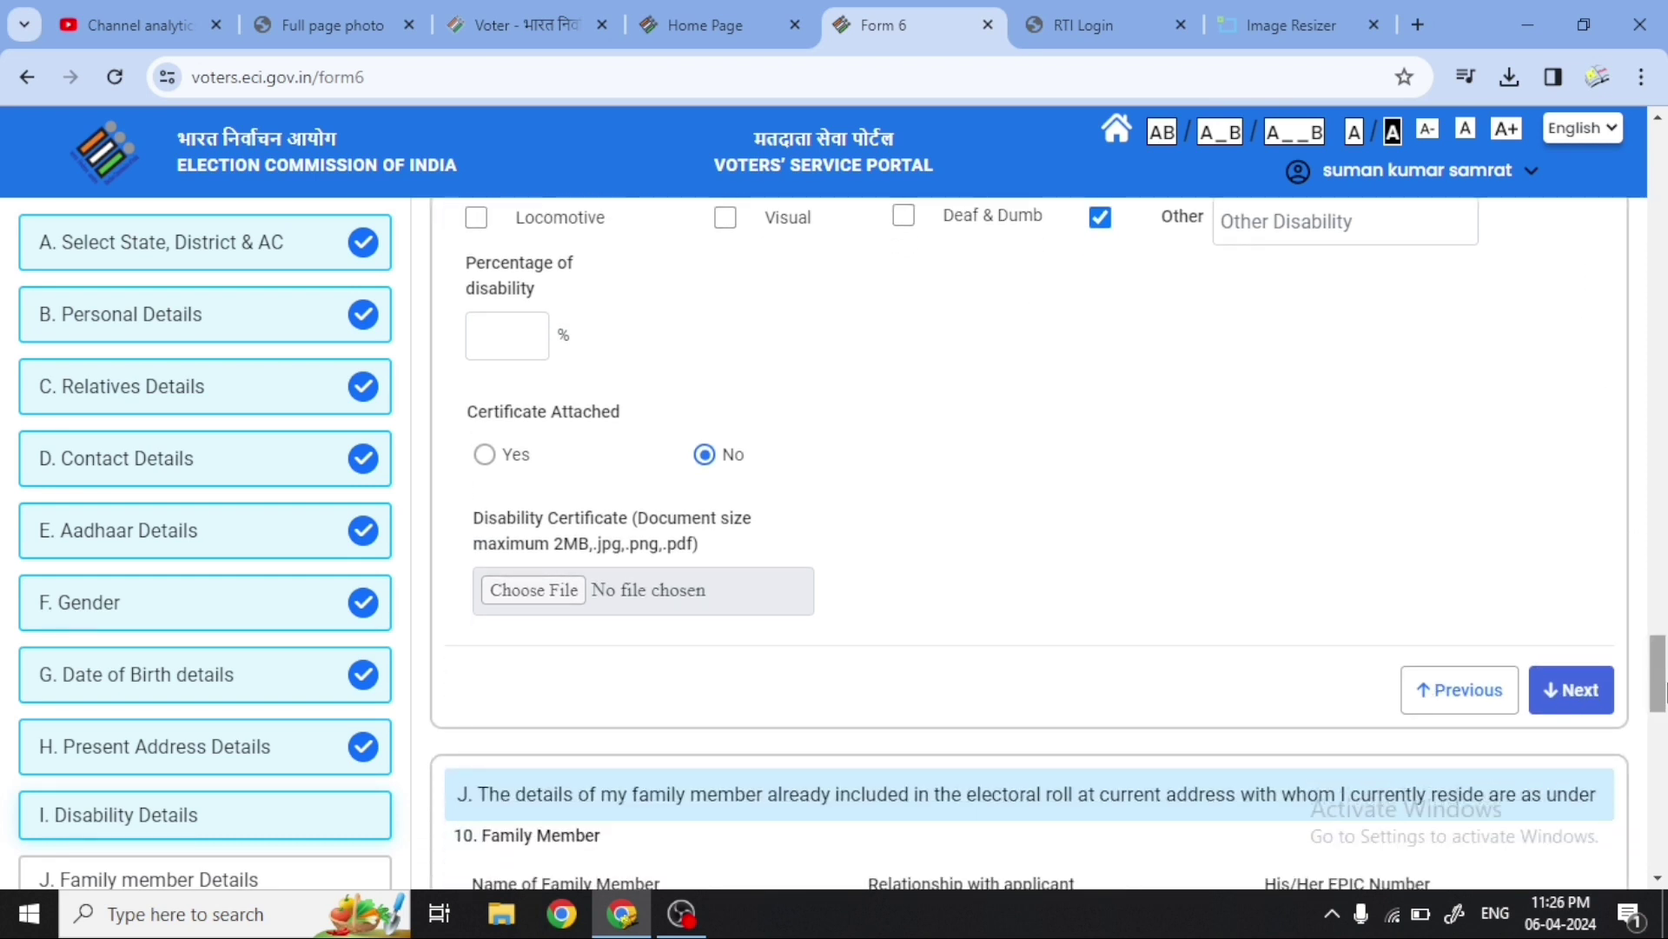
scroll(1660, 687, up, 2)
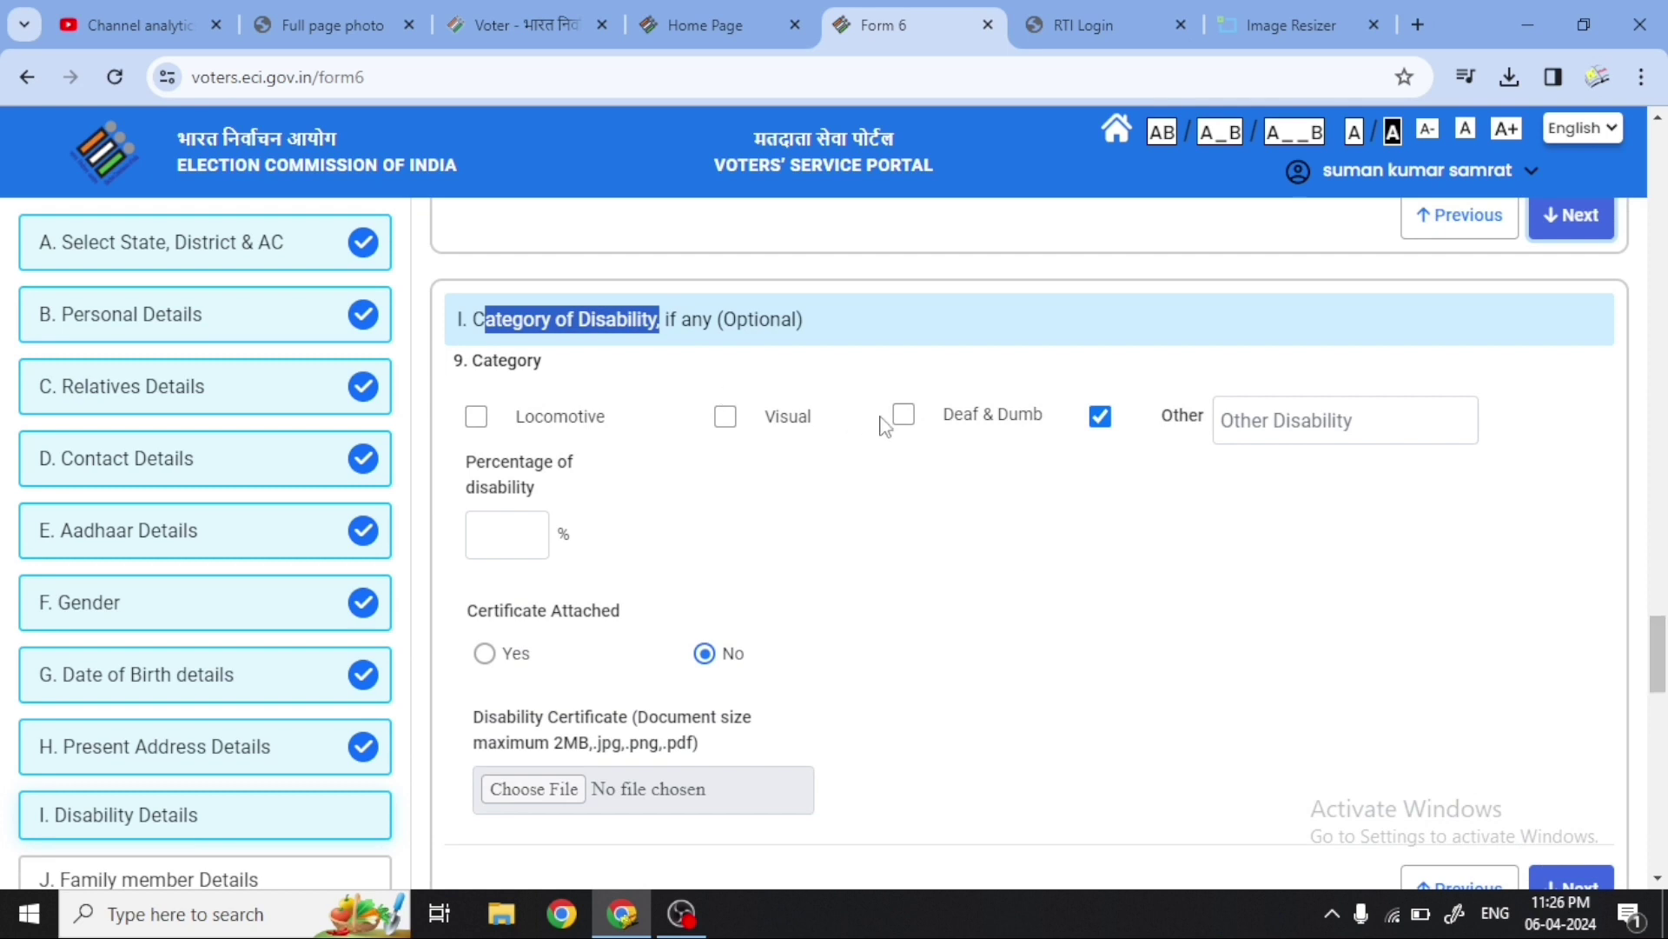
Leave Other Disability blank and proceed to the Family Member section
click(515, 371)
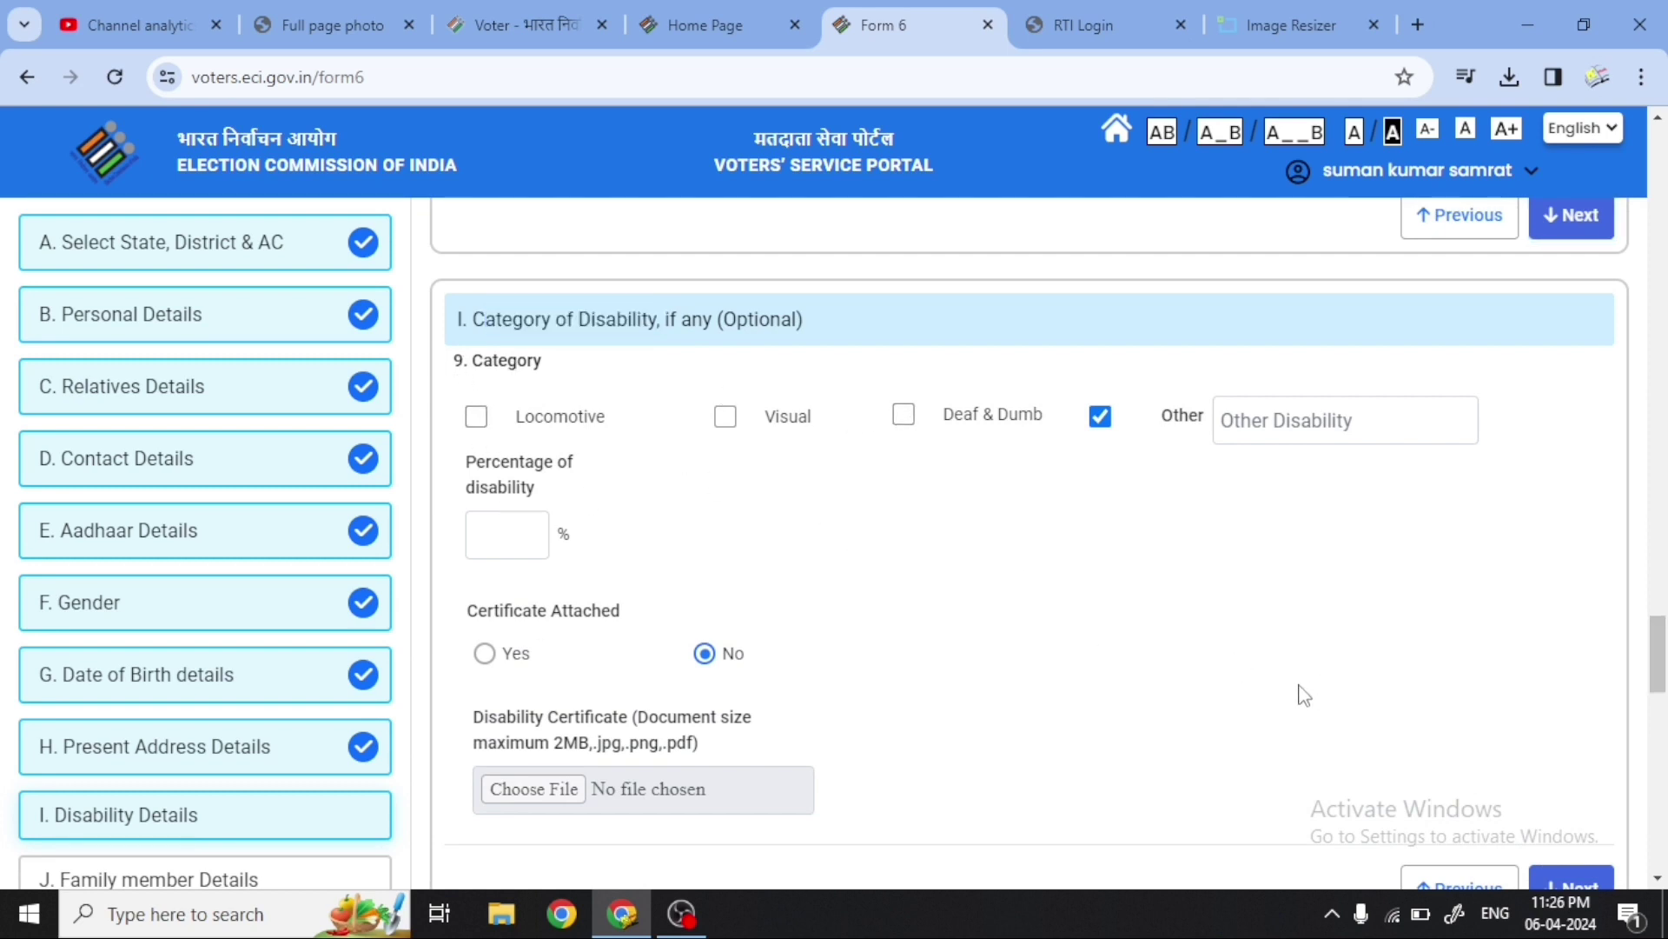
scroll(1664, 678, down, 1)
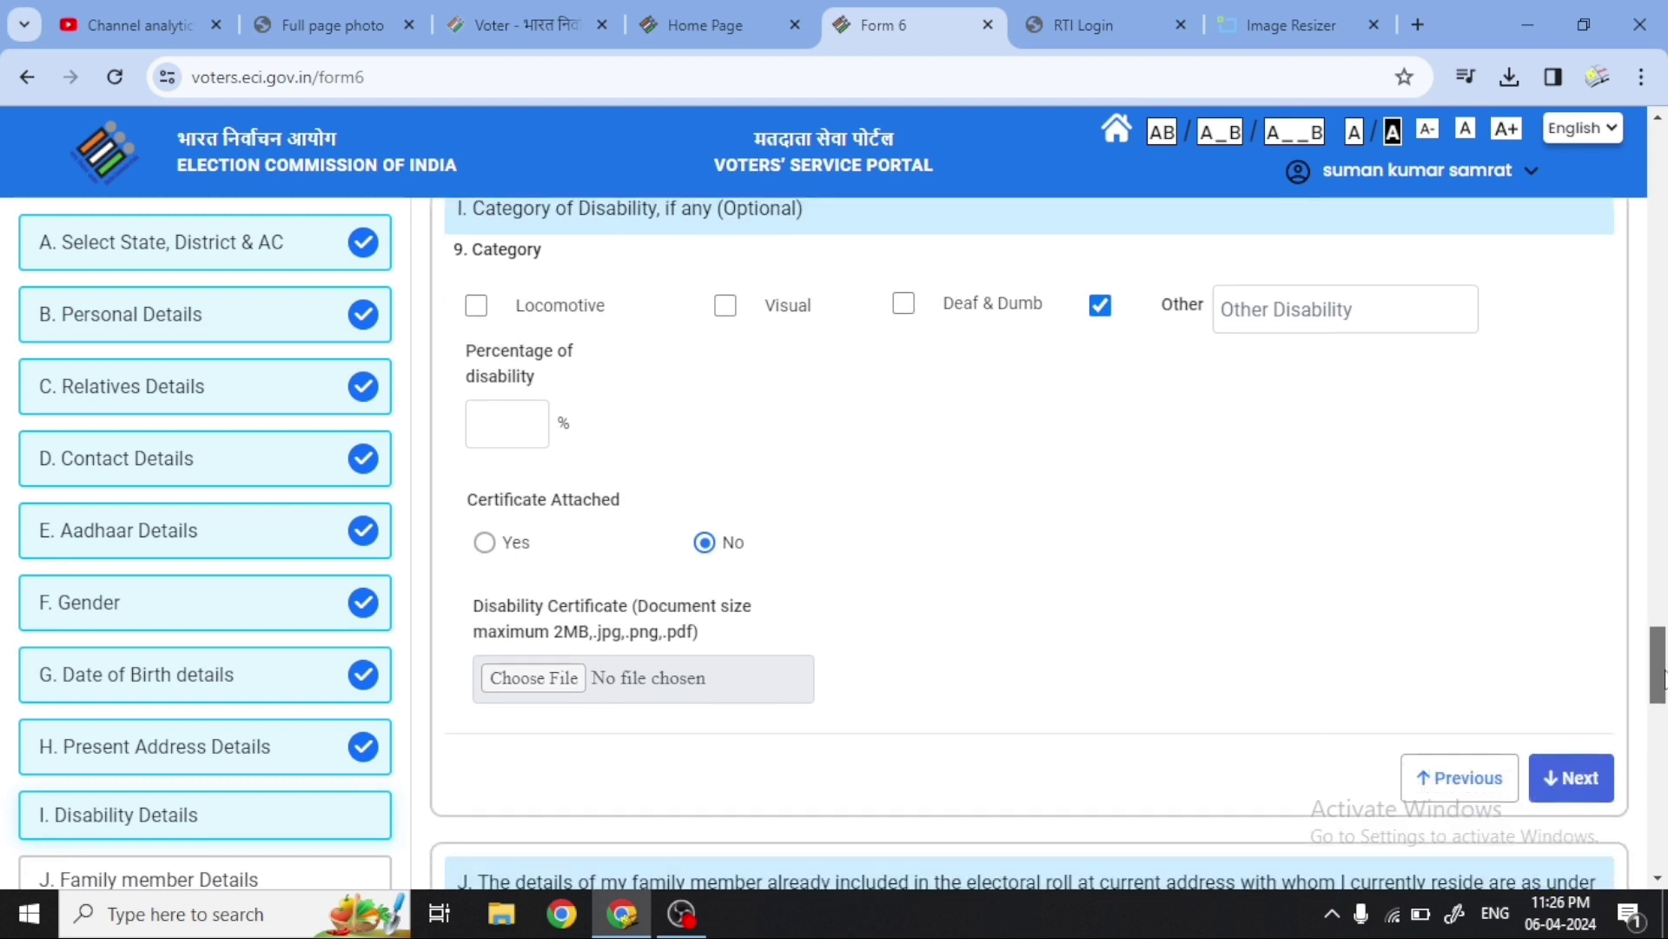
click(1230, 313)
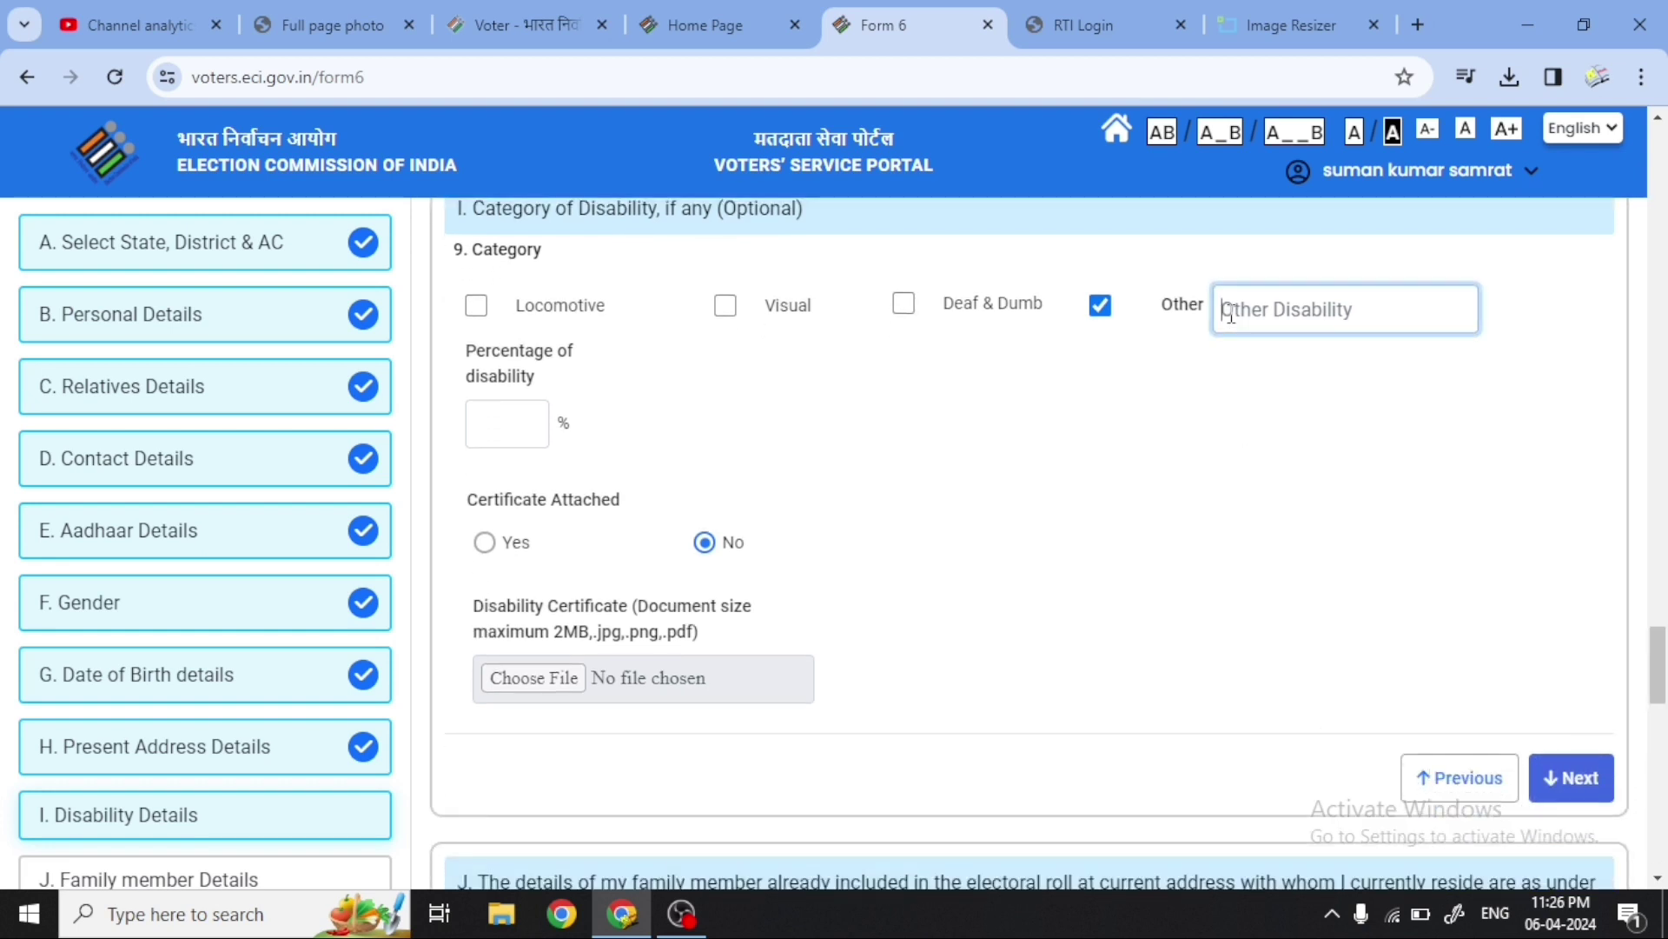
text(no)
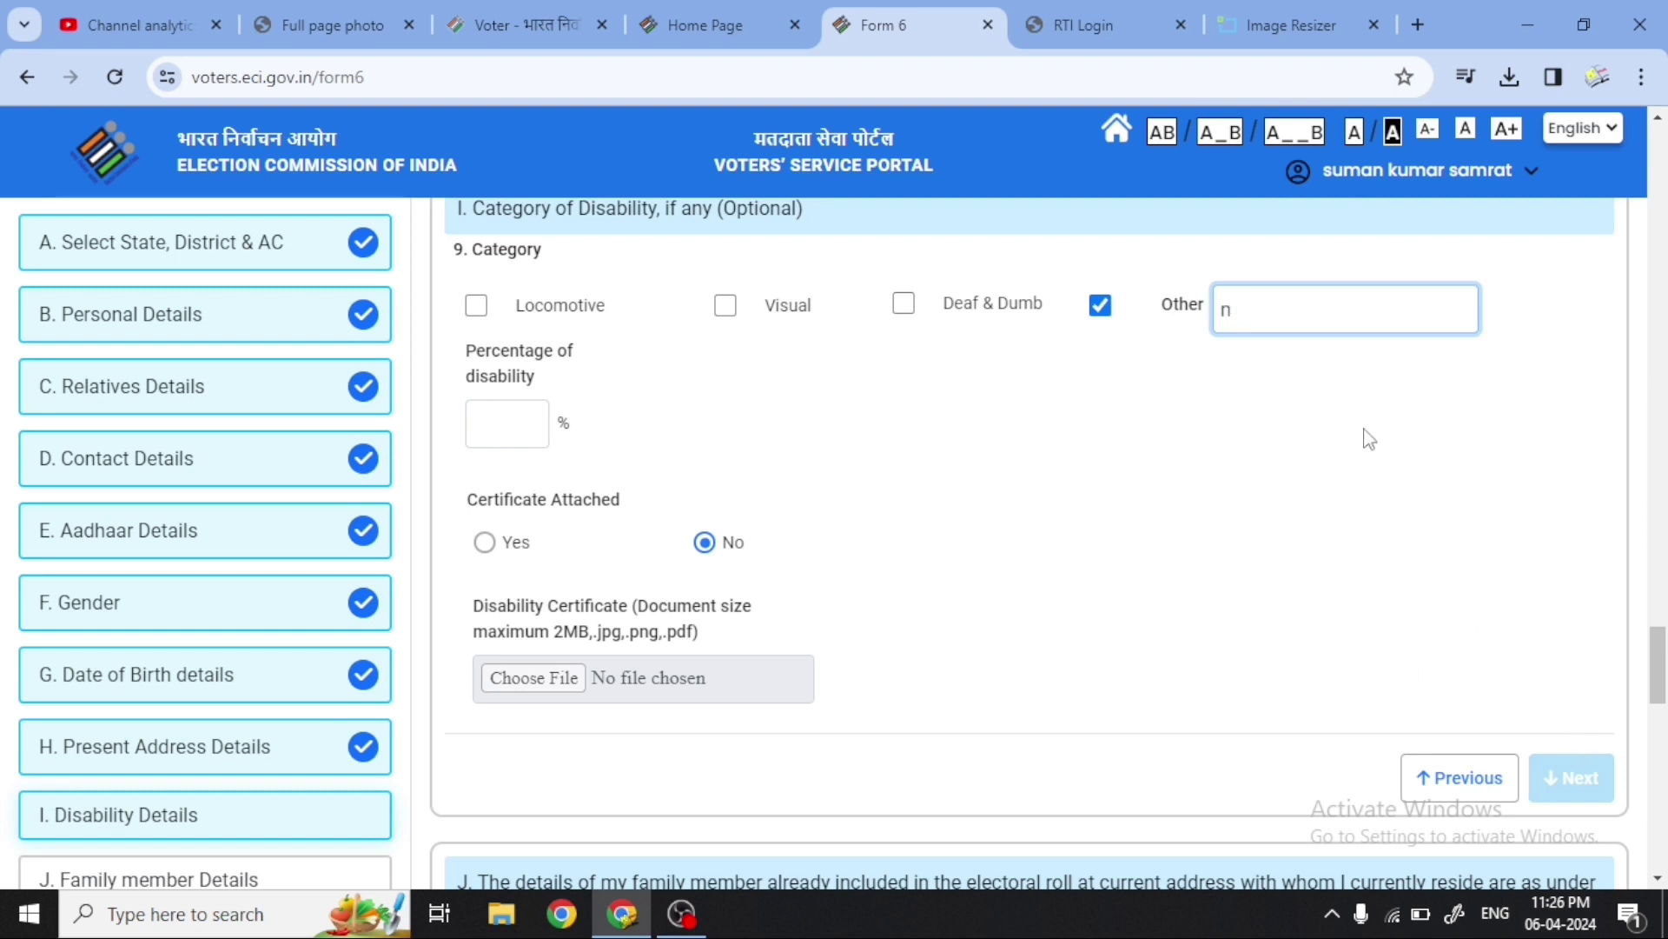
key(BackSpace)
drag(1664, 669, 1663, 652)
click(1583, 272)
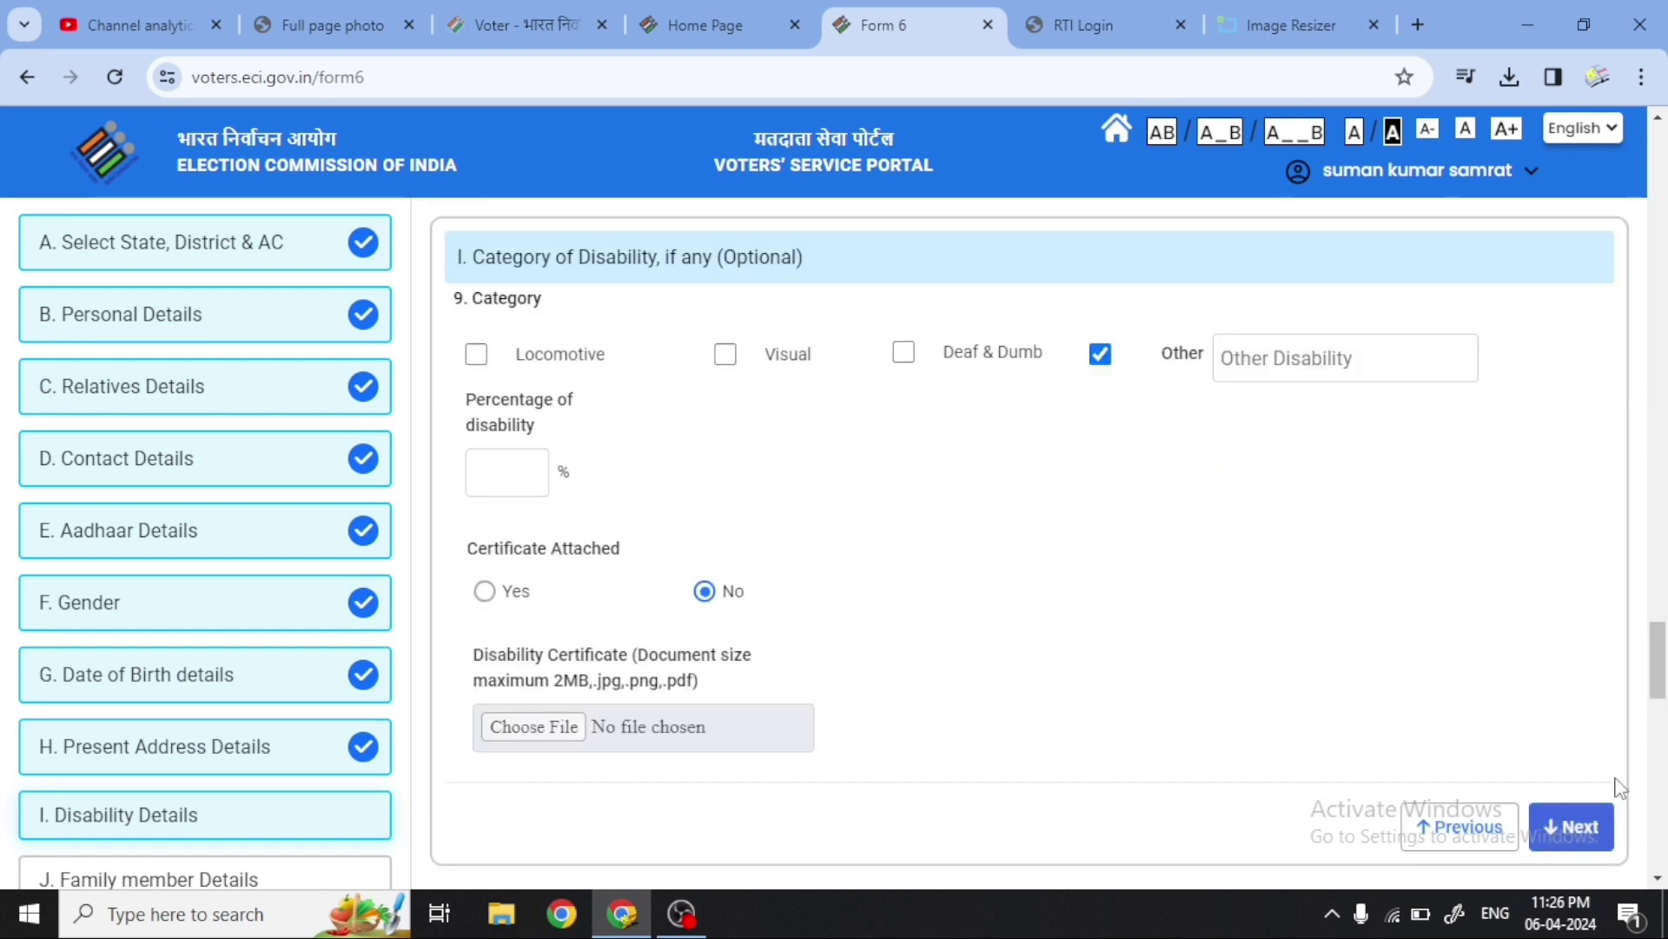
click(1564, 826)
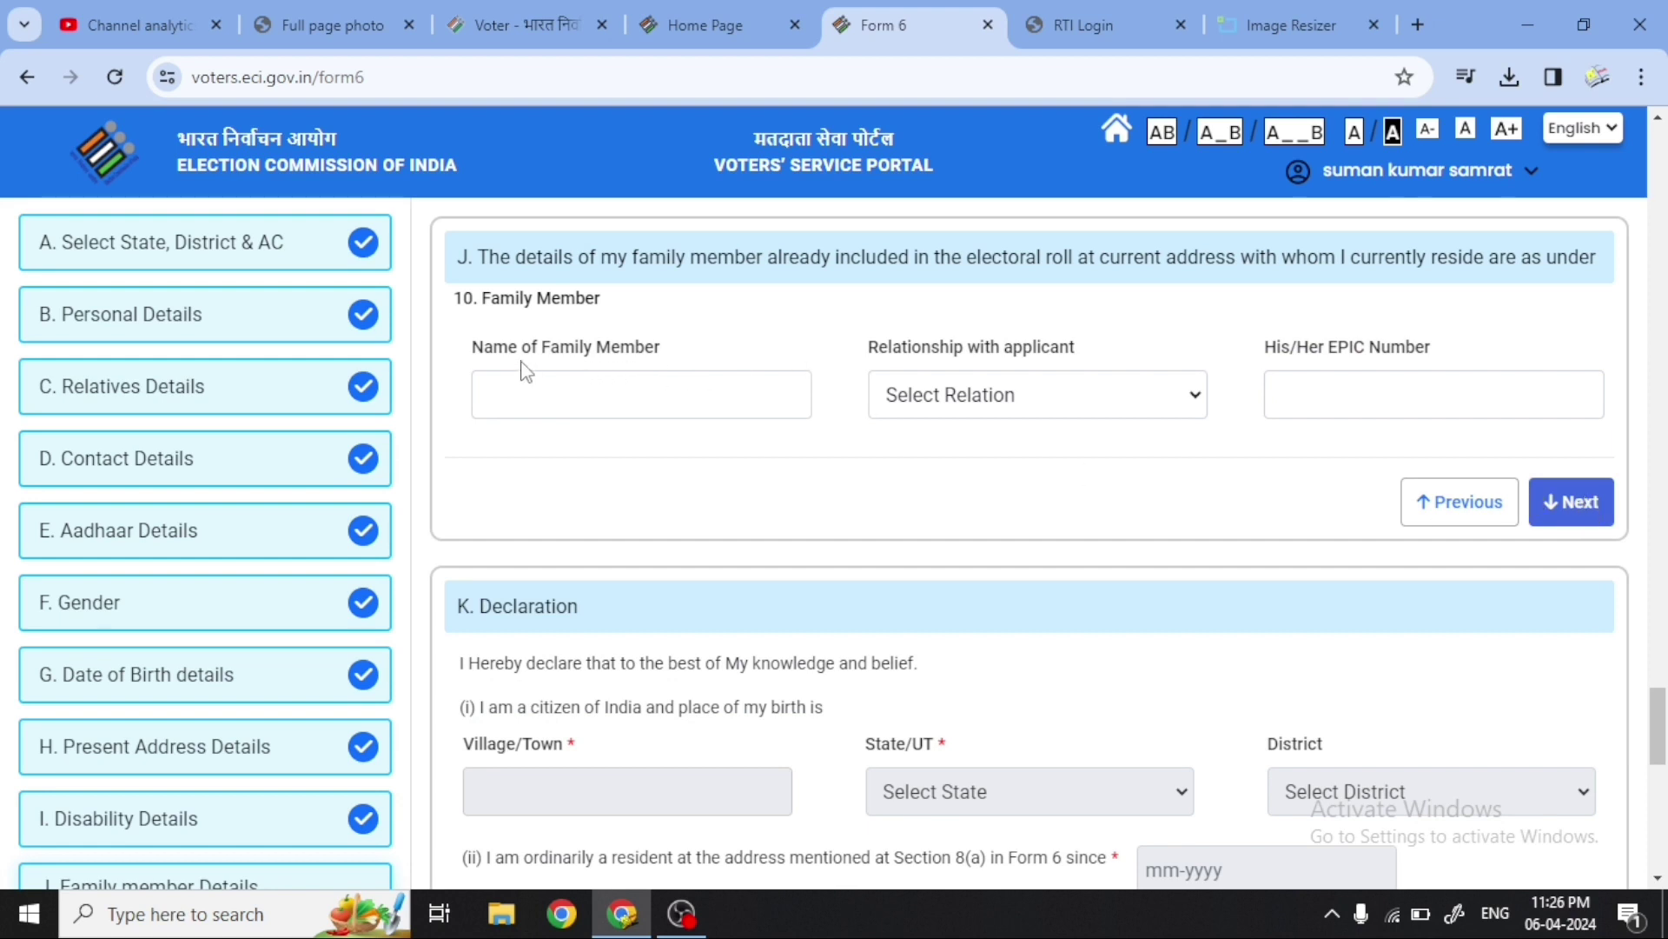
Enter the mother's name, choose relationship Mother, and start typing her EPIC number
drag(518, 349, 611, 369)
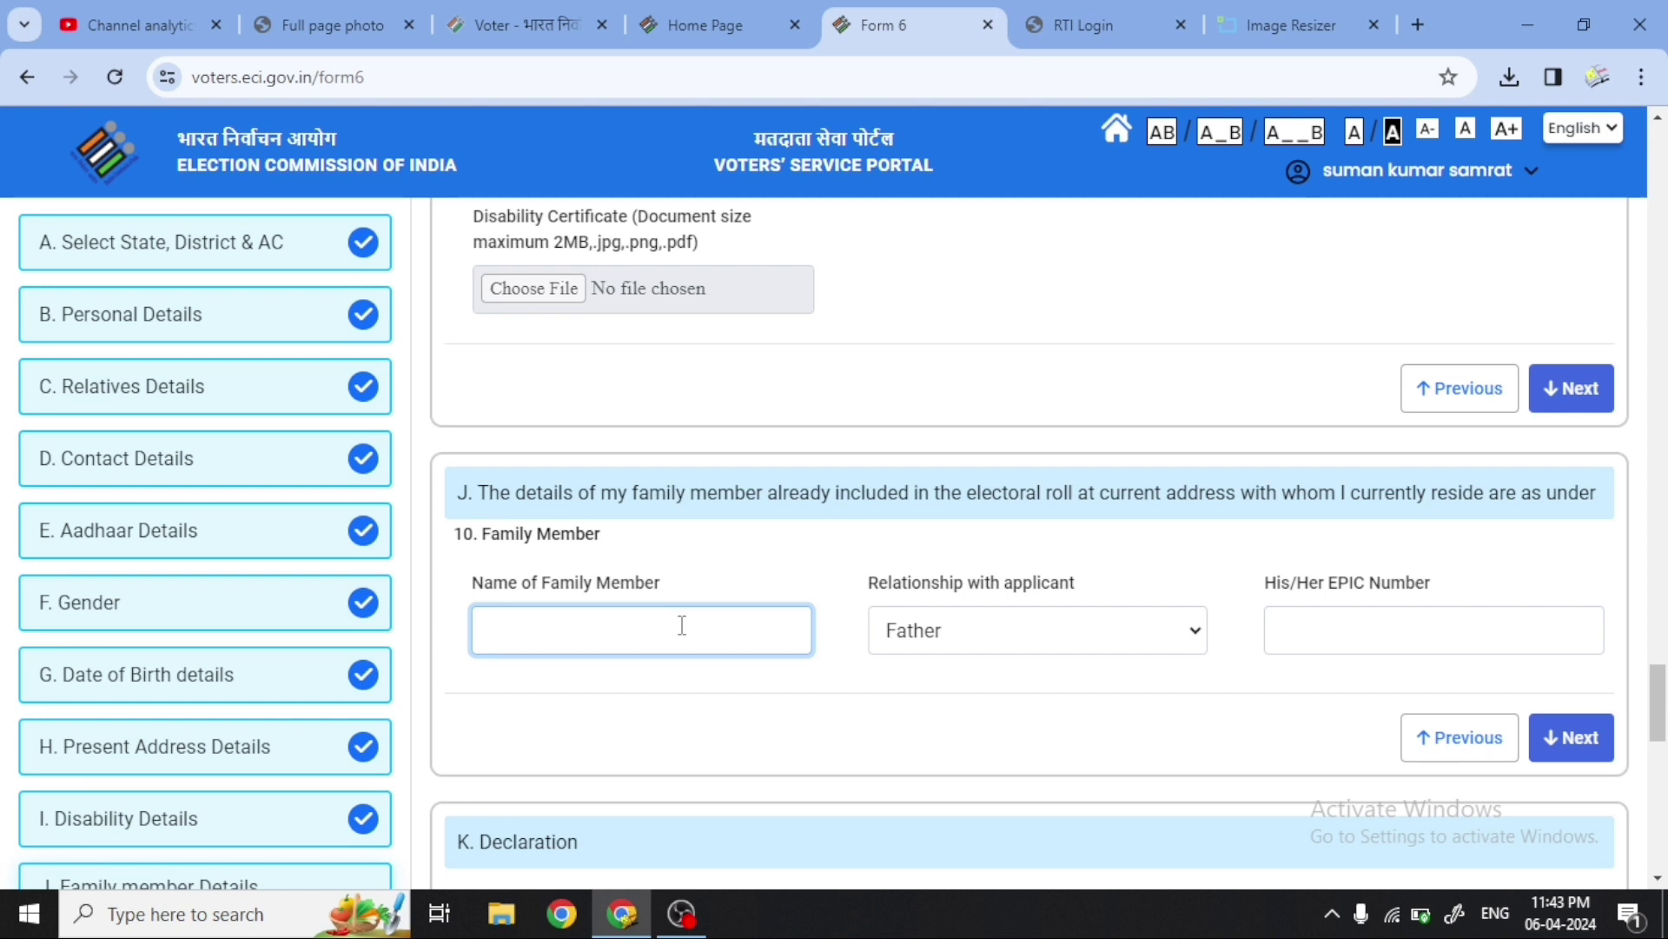
click(1200, 632)
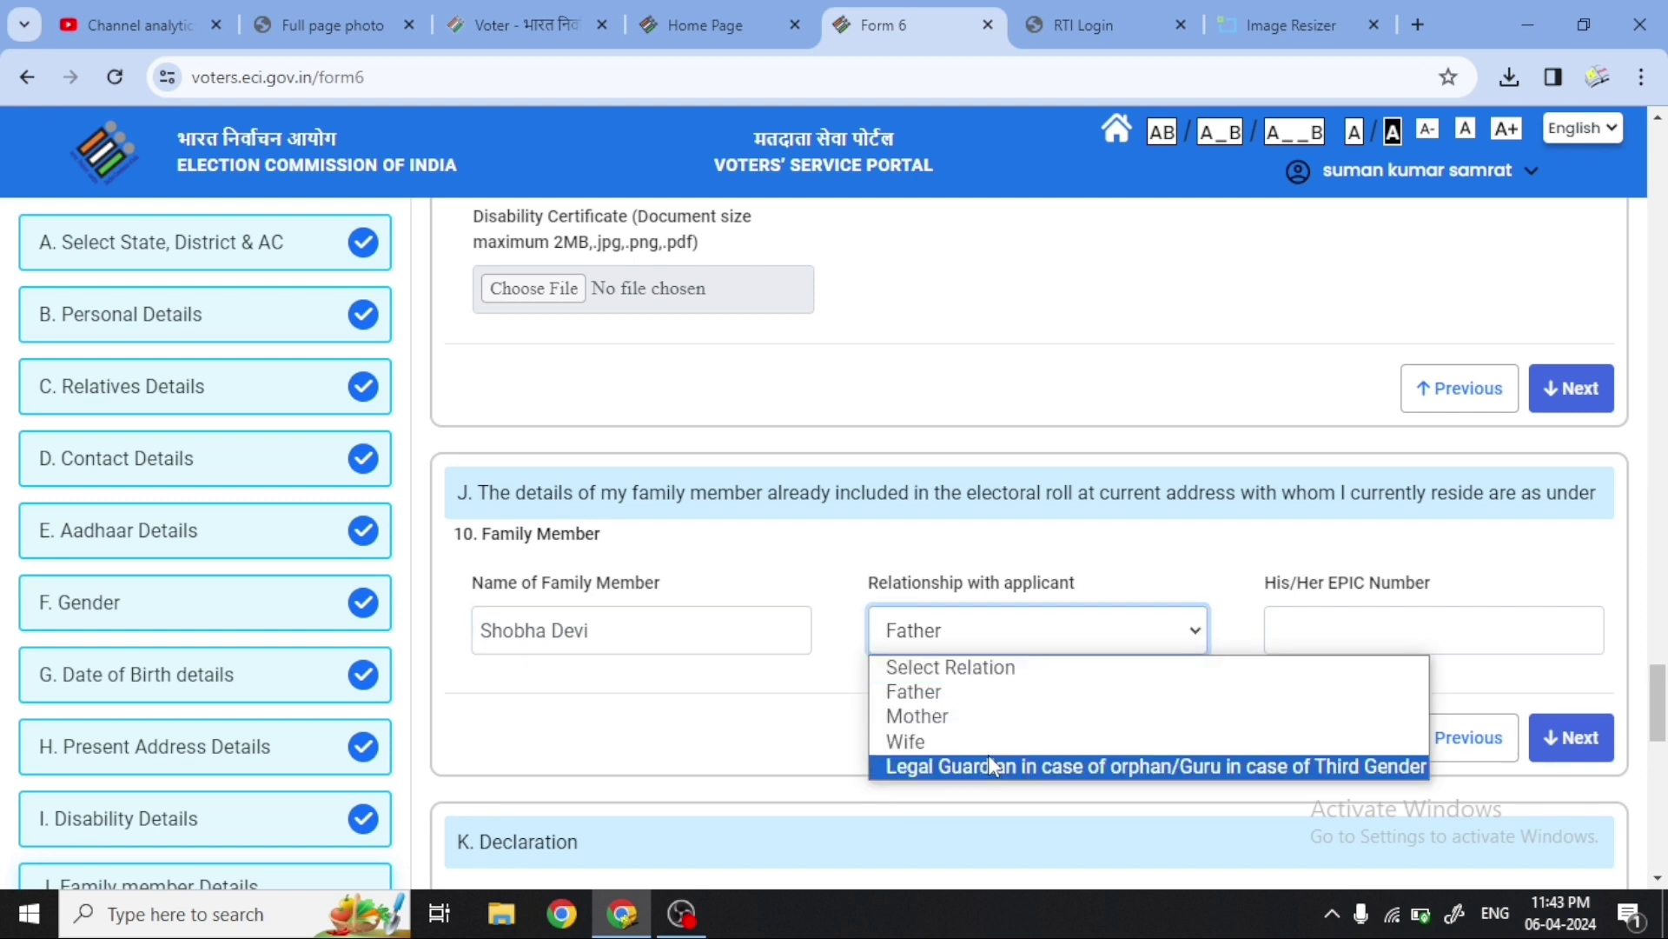
click(1002, 726)
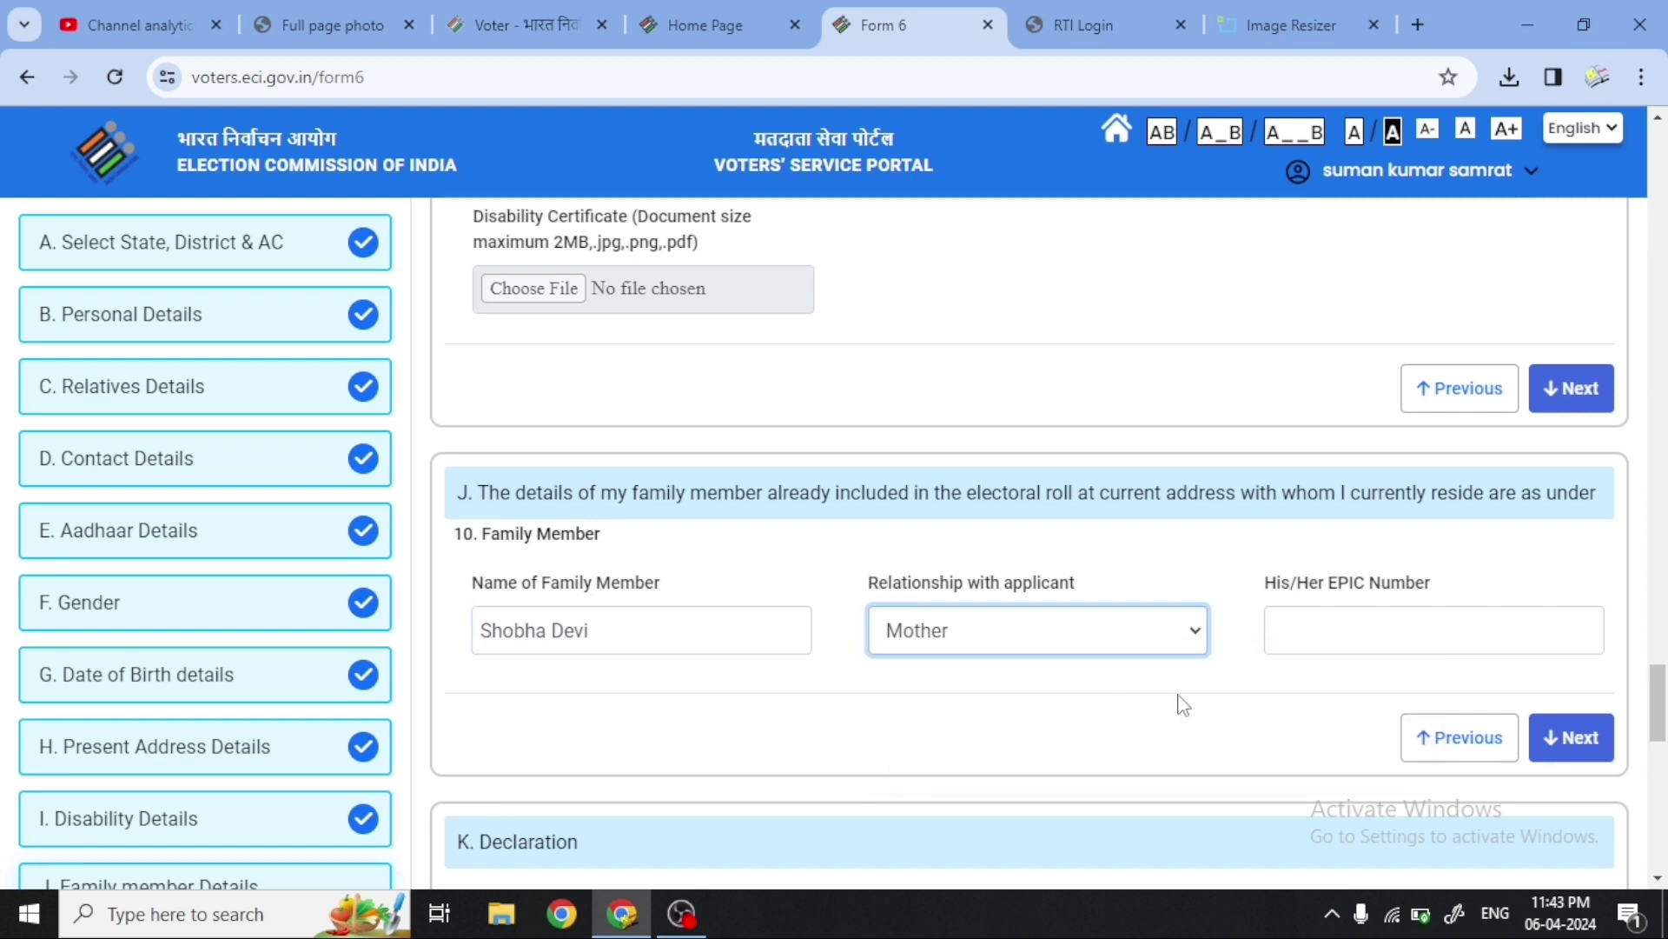
click(1351, 629)
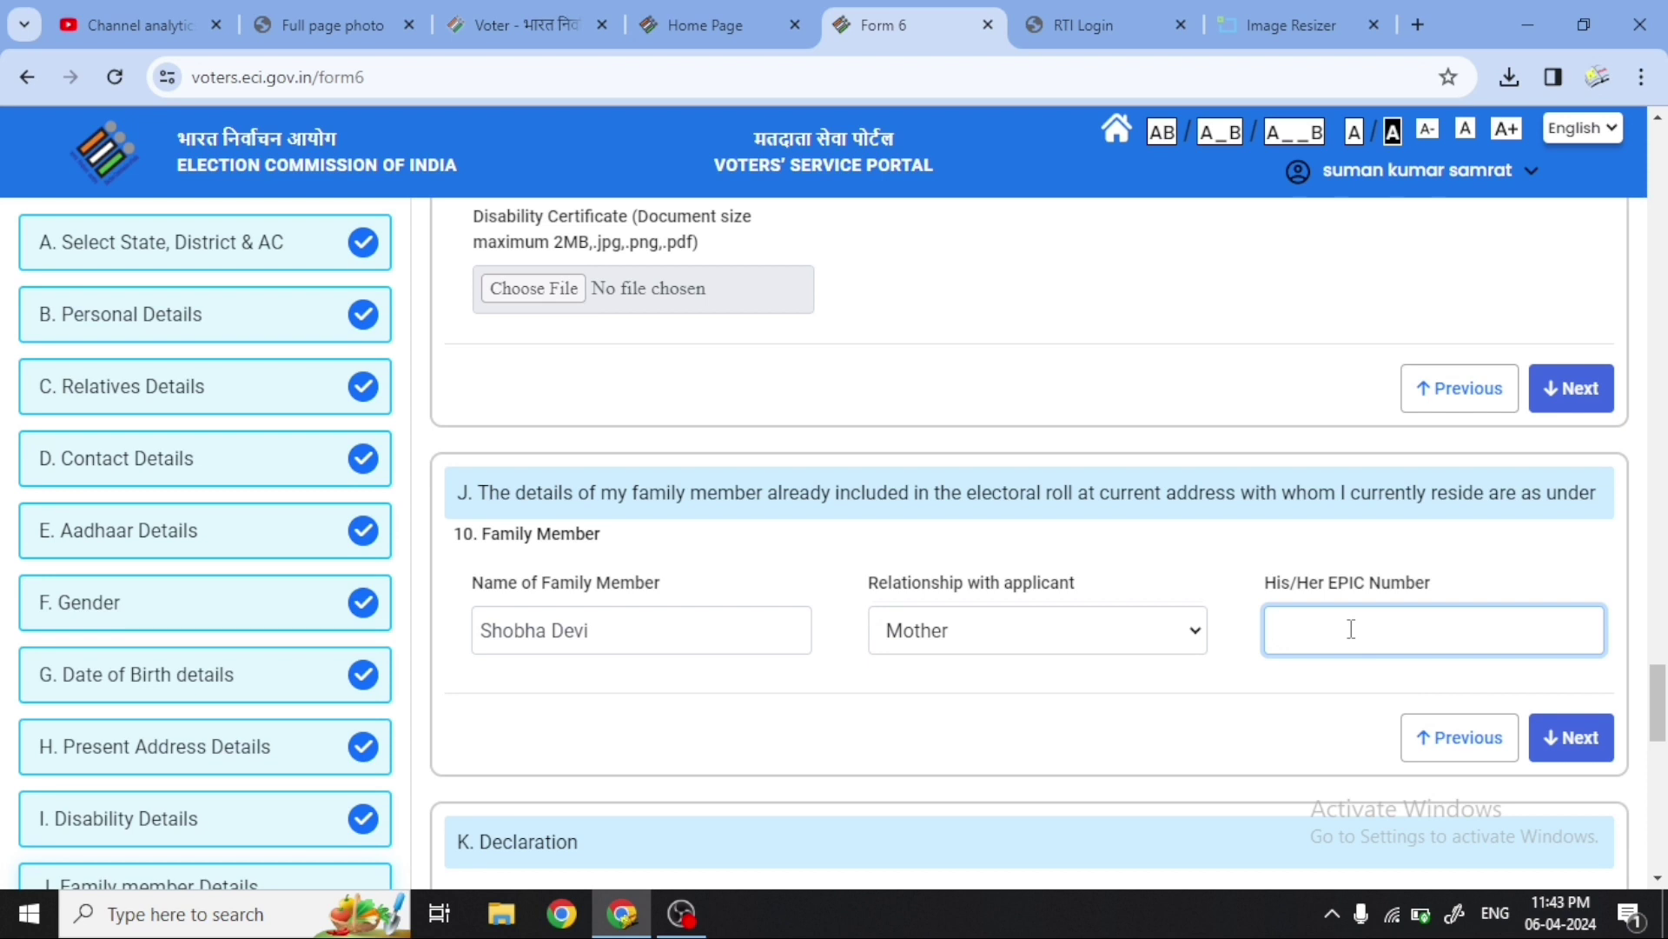
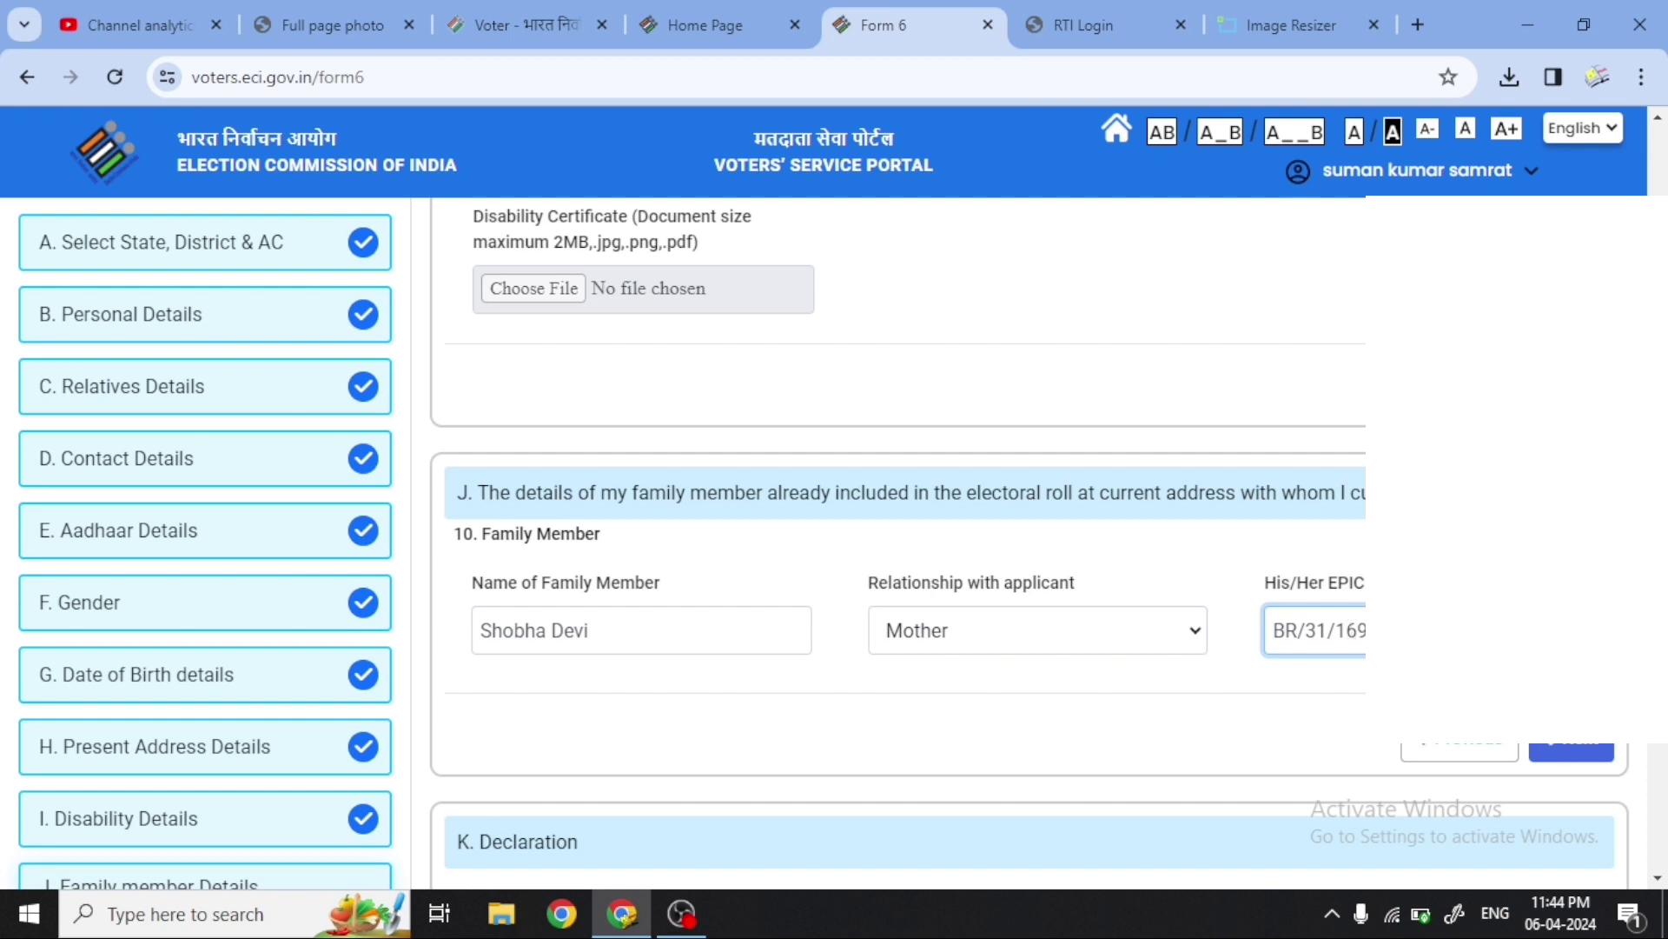
Save the family member details and scroll down to the K. Declaration section
click(1574, 749)
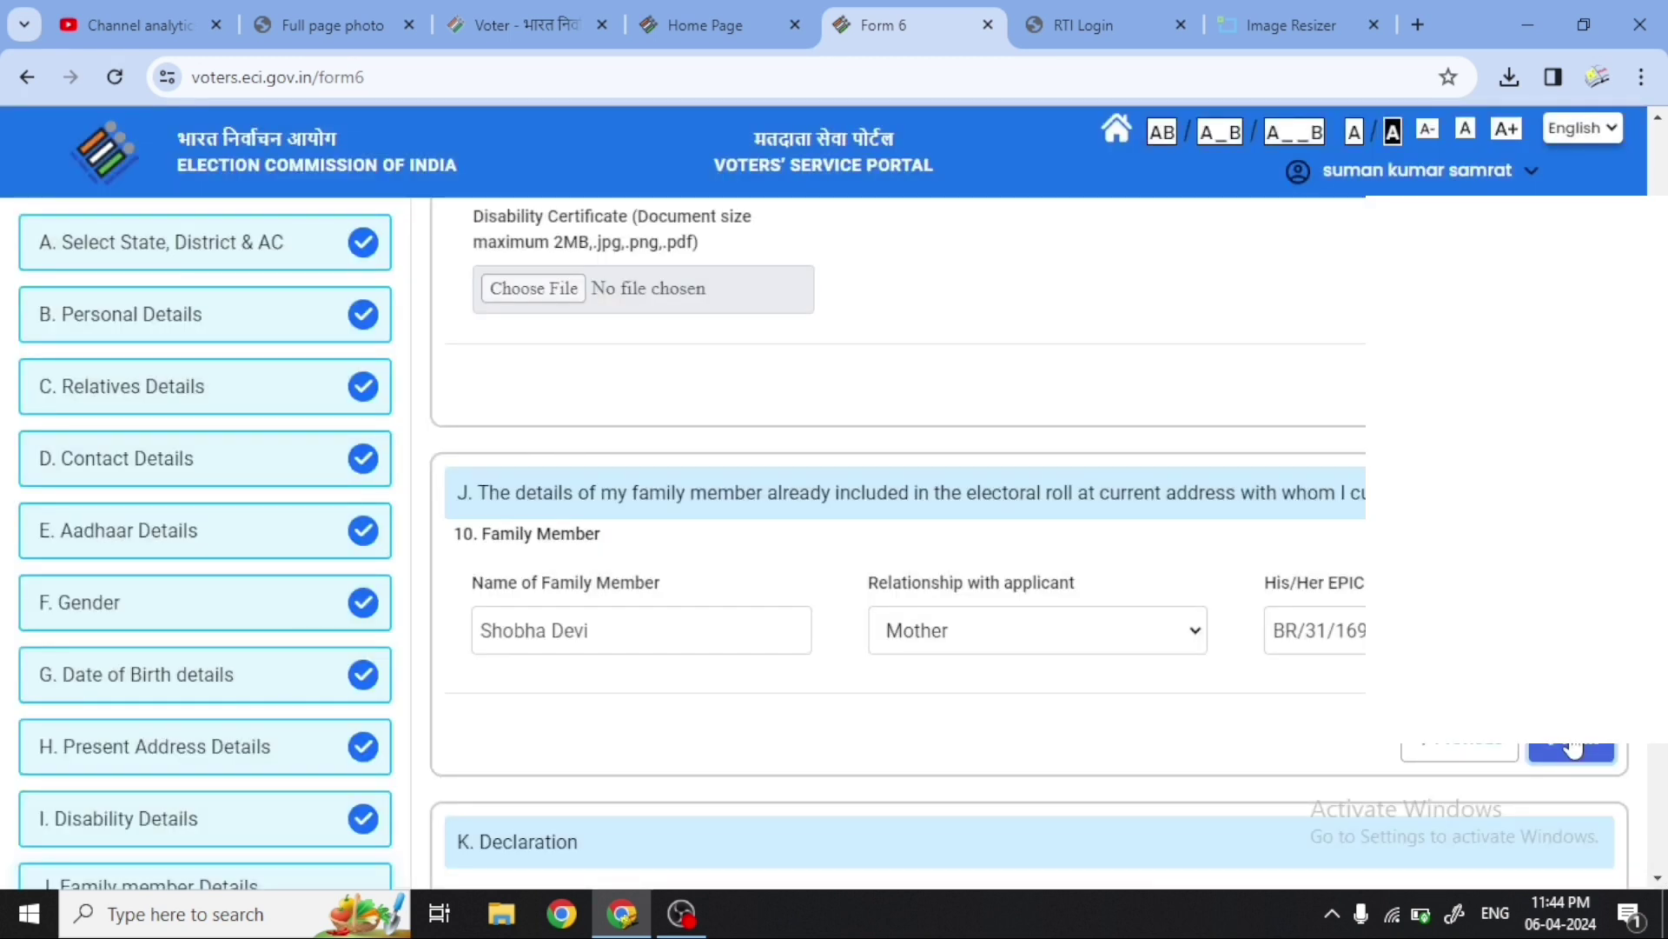
scroll(1243, 752, down, 3)
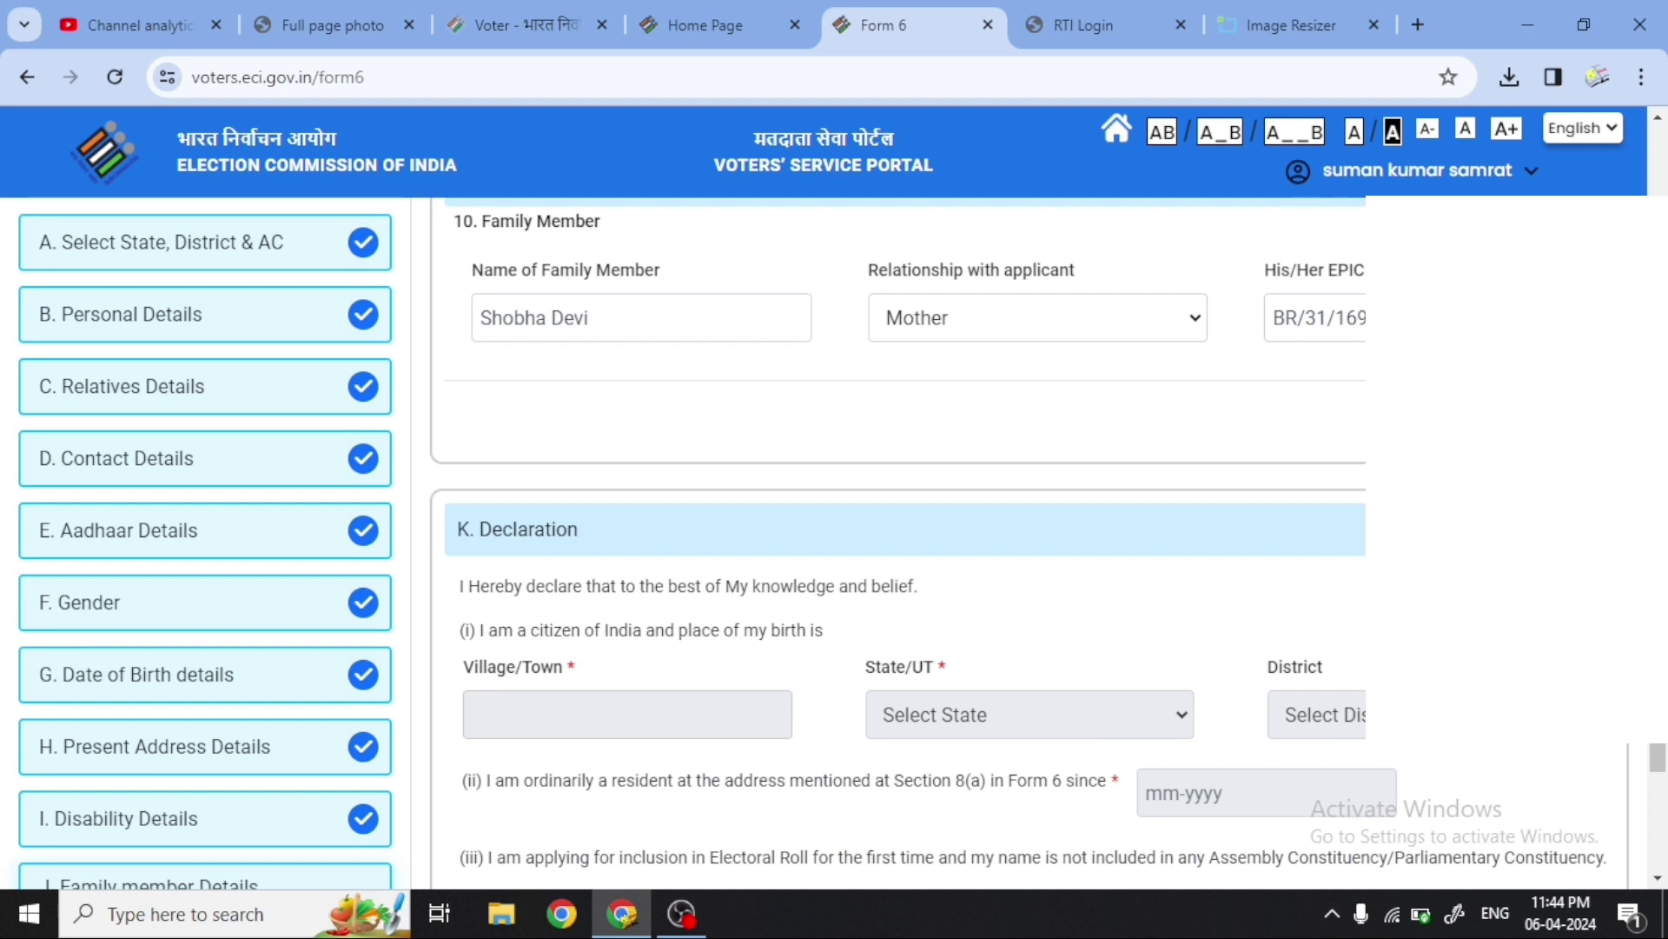
scroll(903, 539, down, 3)
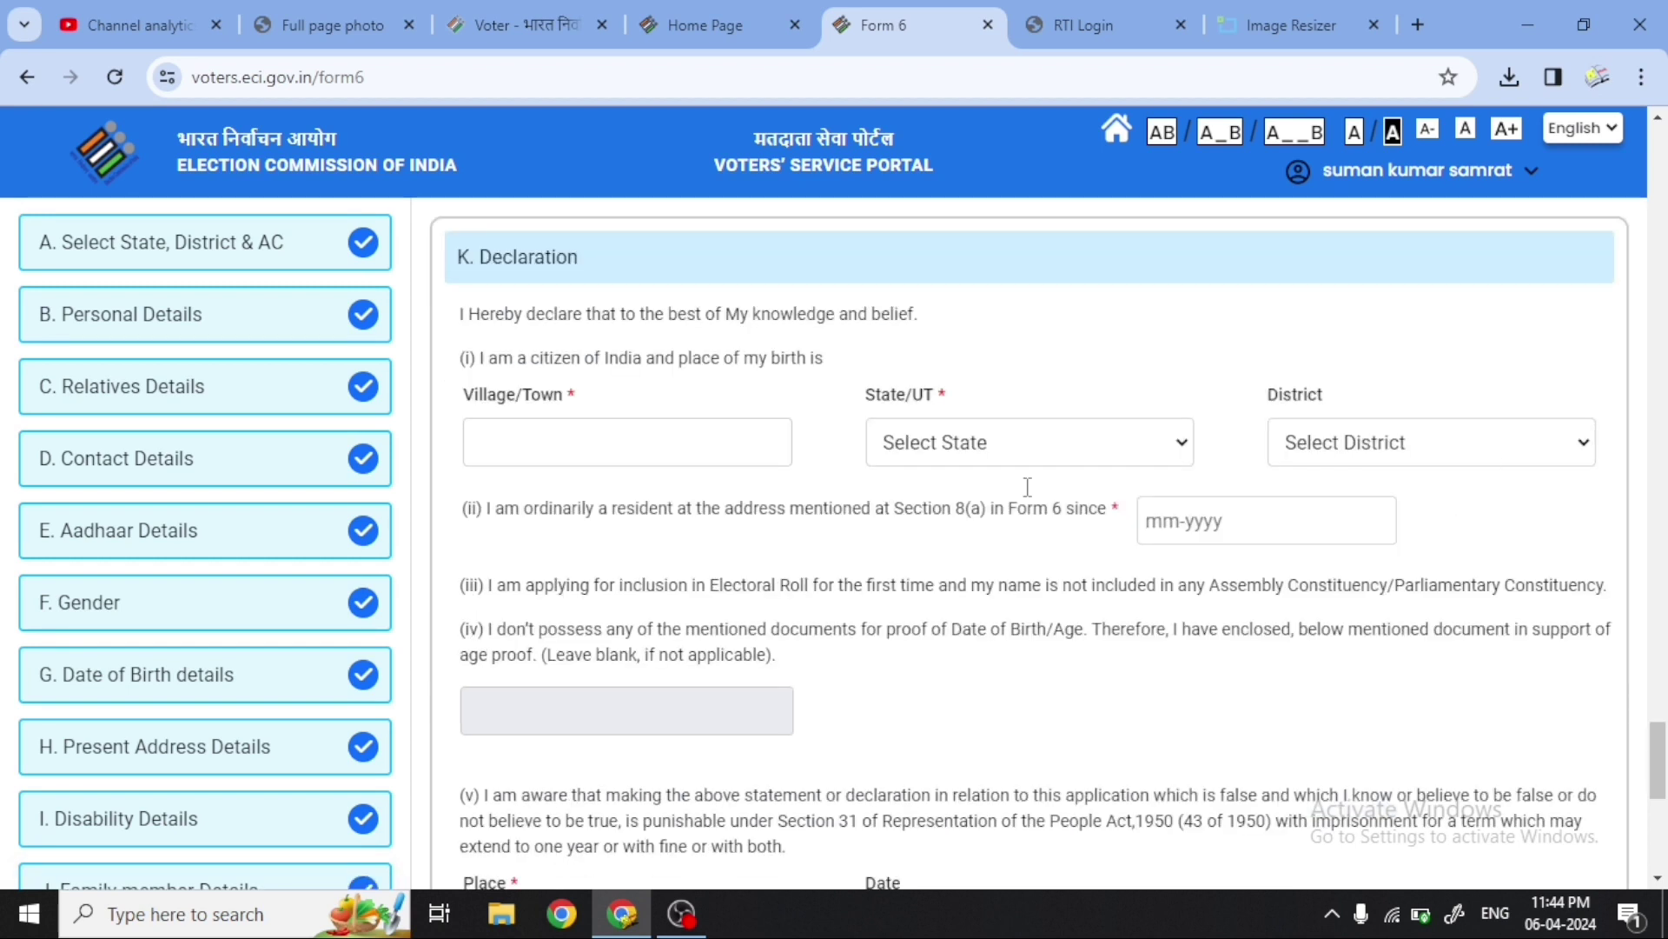
Enter birthplace village Khagra, state Bihar and district BHAGALPUR in the declaration
click(606, 433)
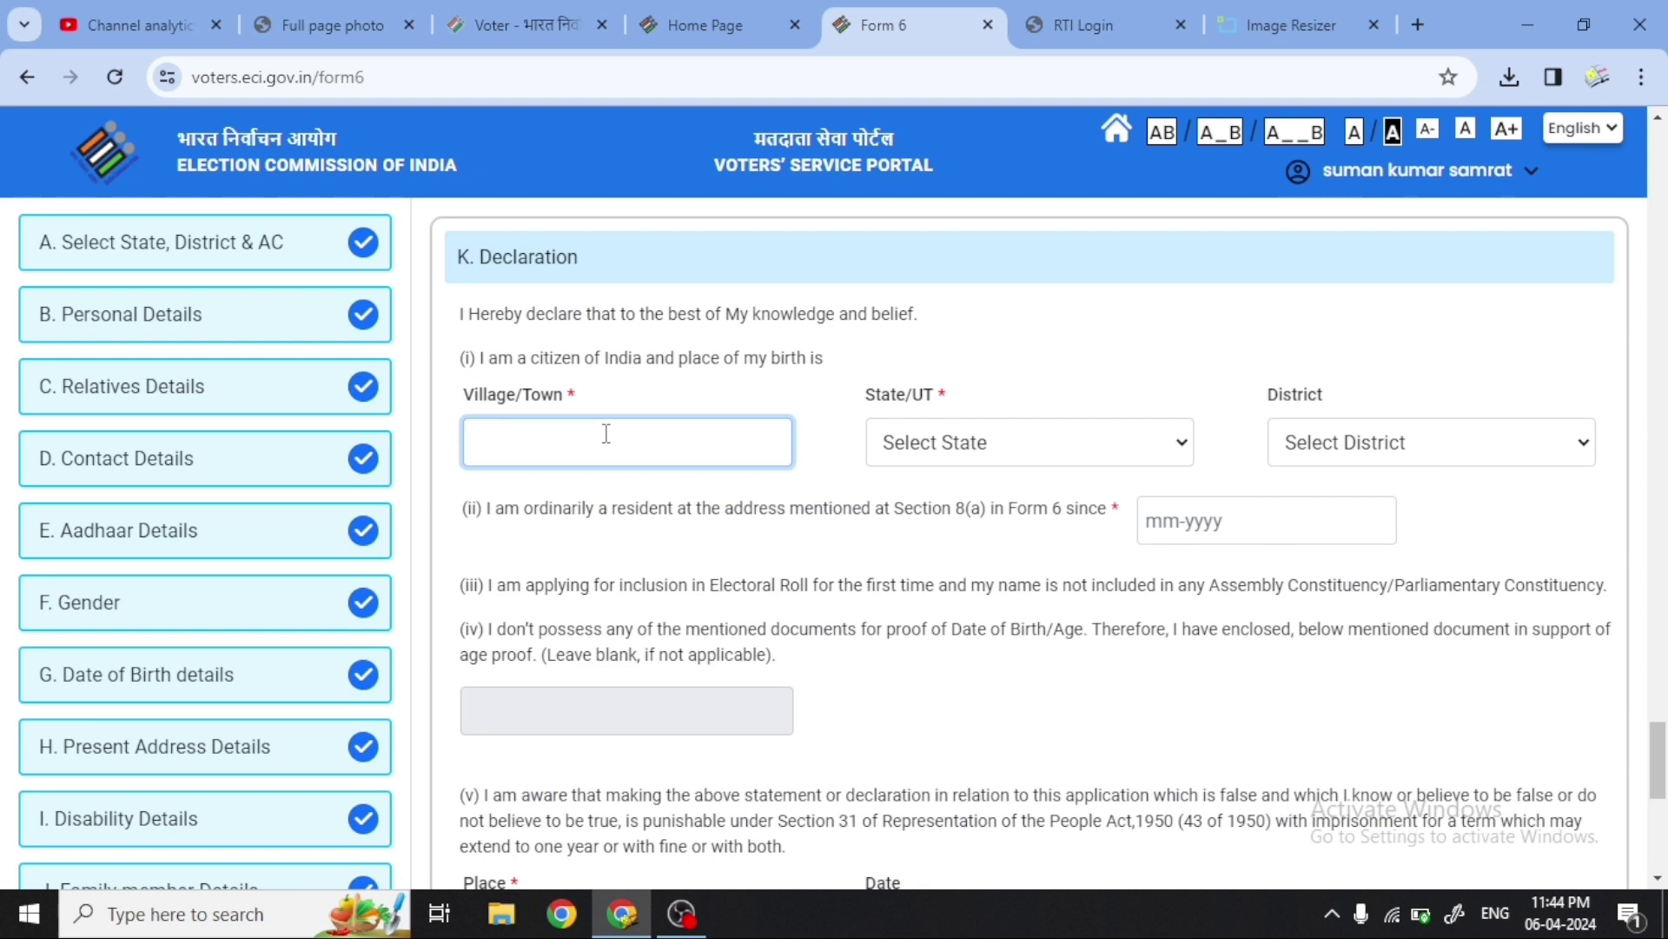
text(Khagra)
click(1187, 446)
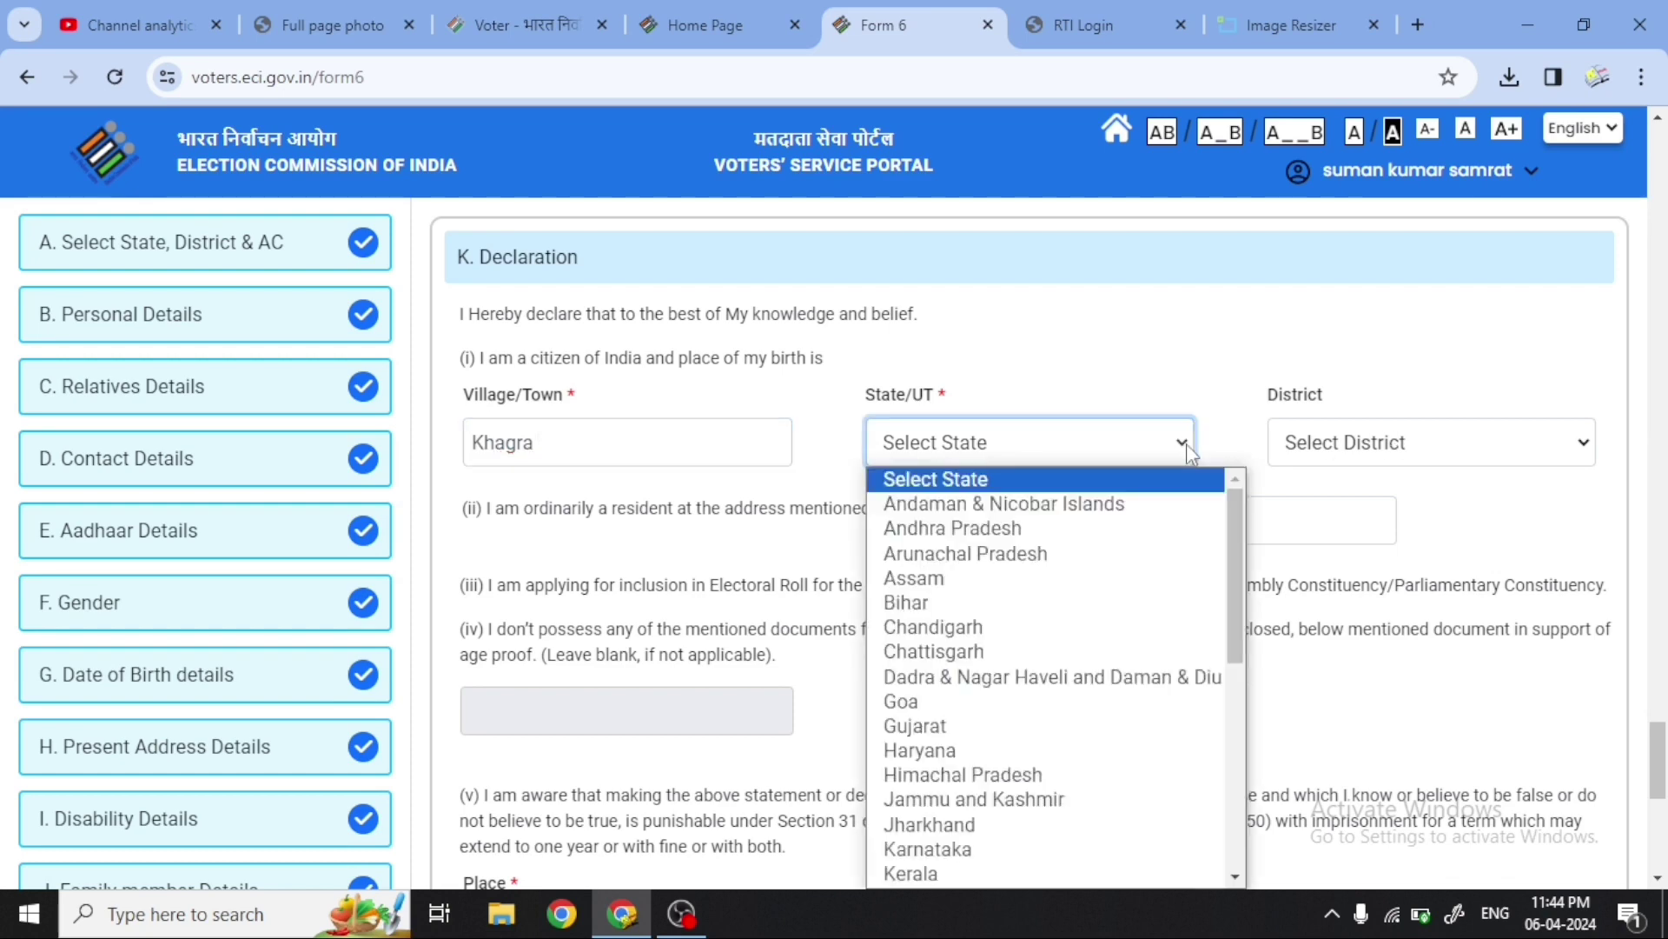
click(989, 600)
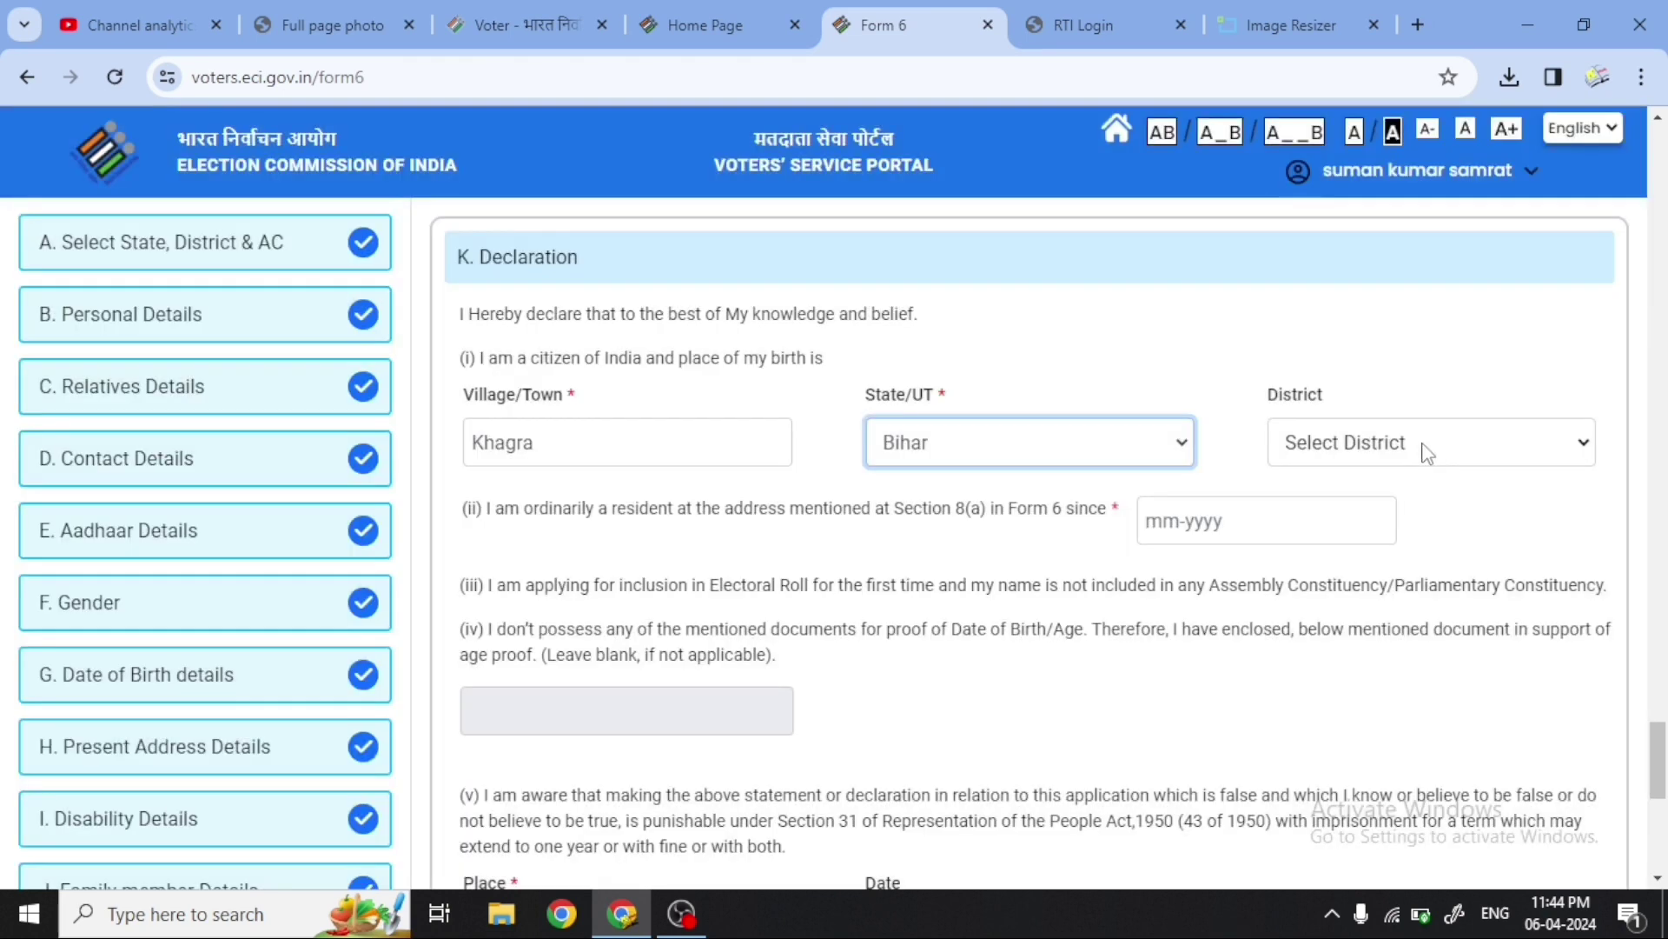
click(1422, 447)
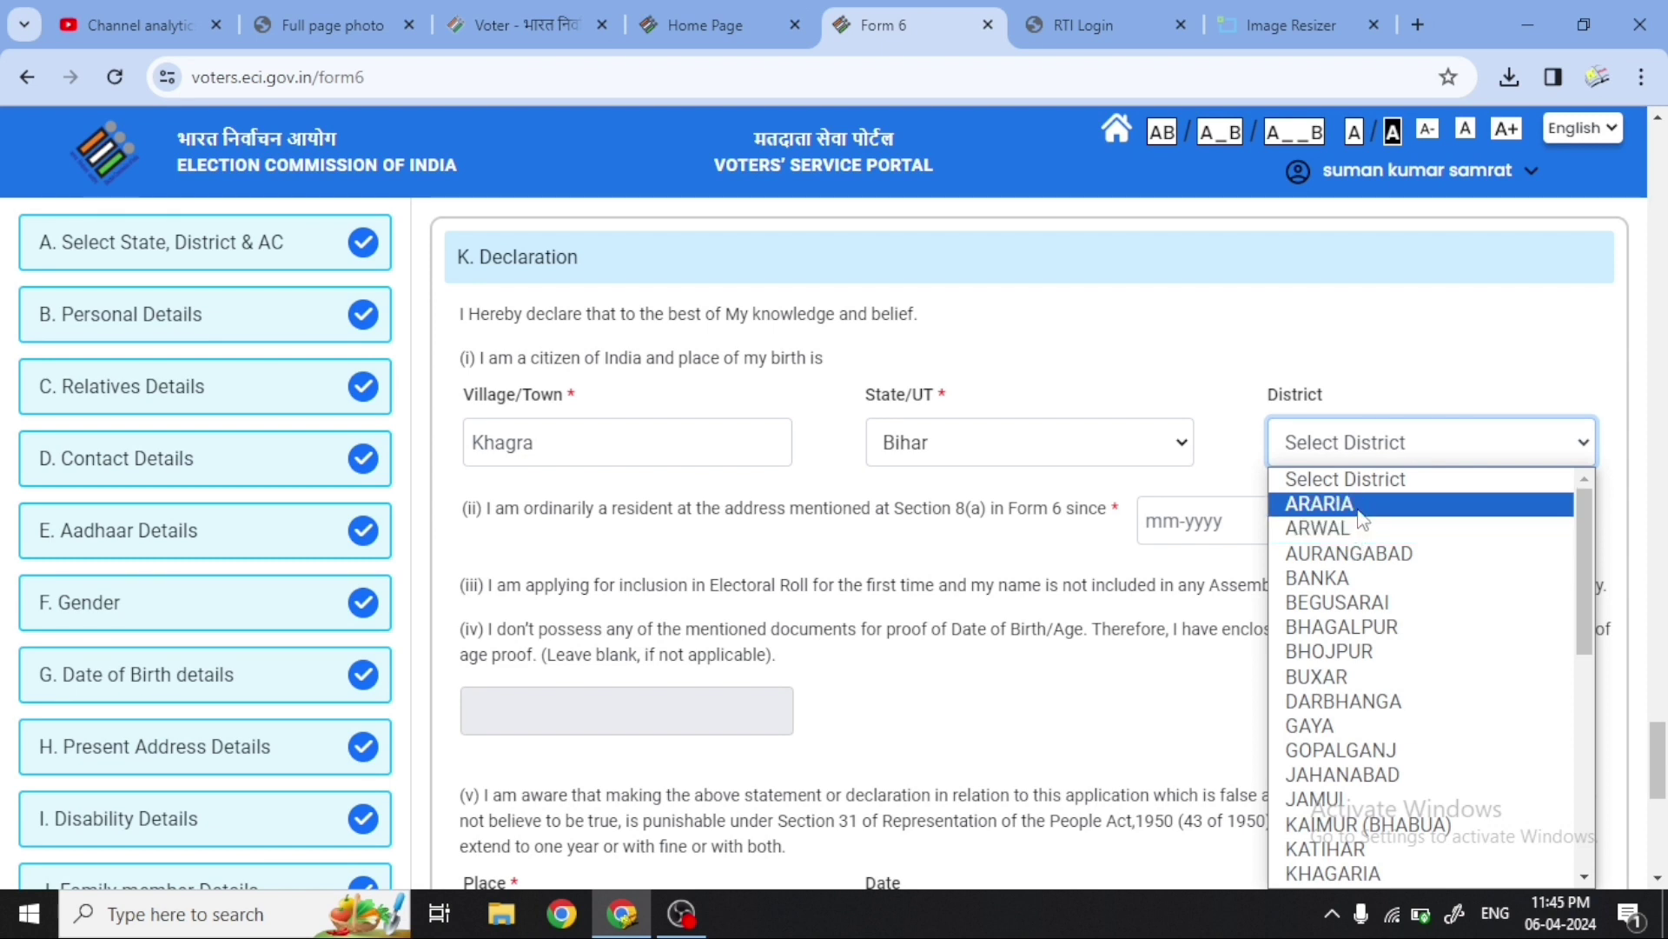
click(1354, 629)
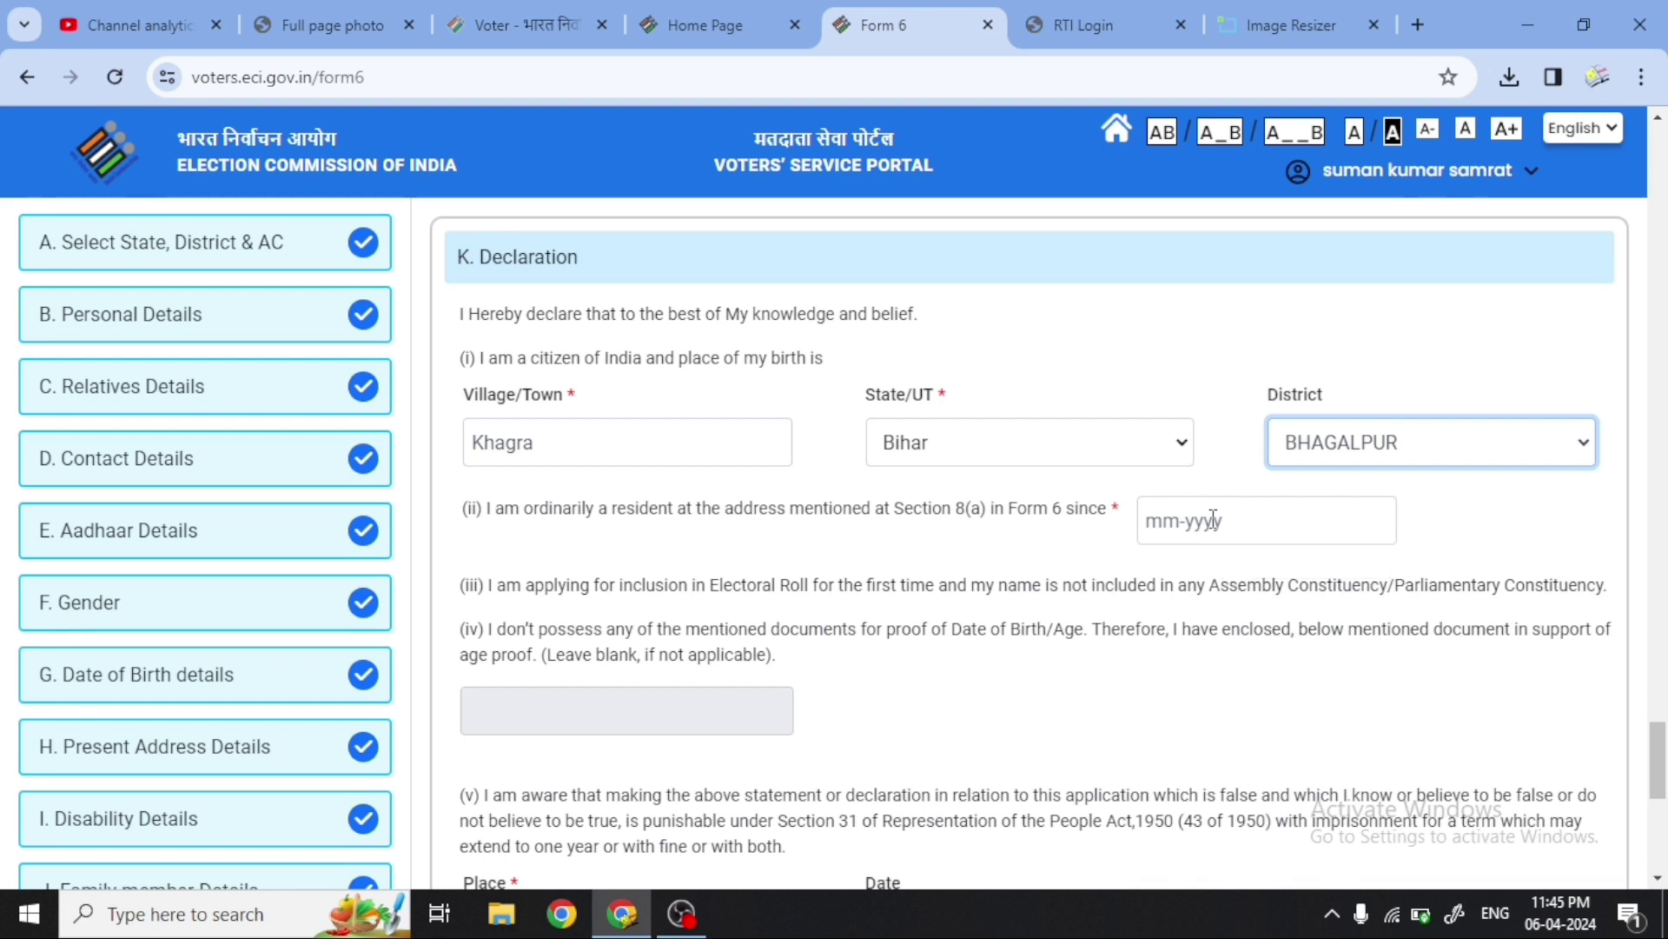
Try typing the residence-since date as 05/2001, then dismiss the month-year picker
click(1213, 520)
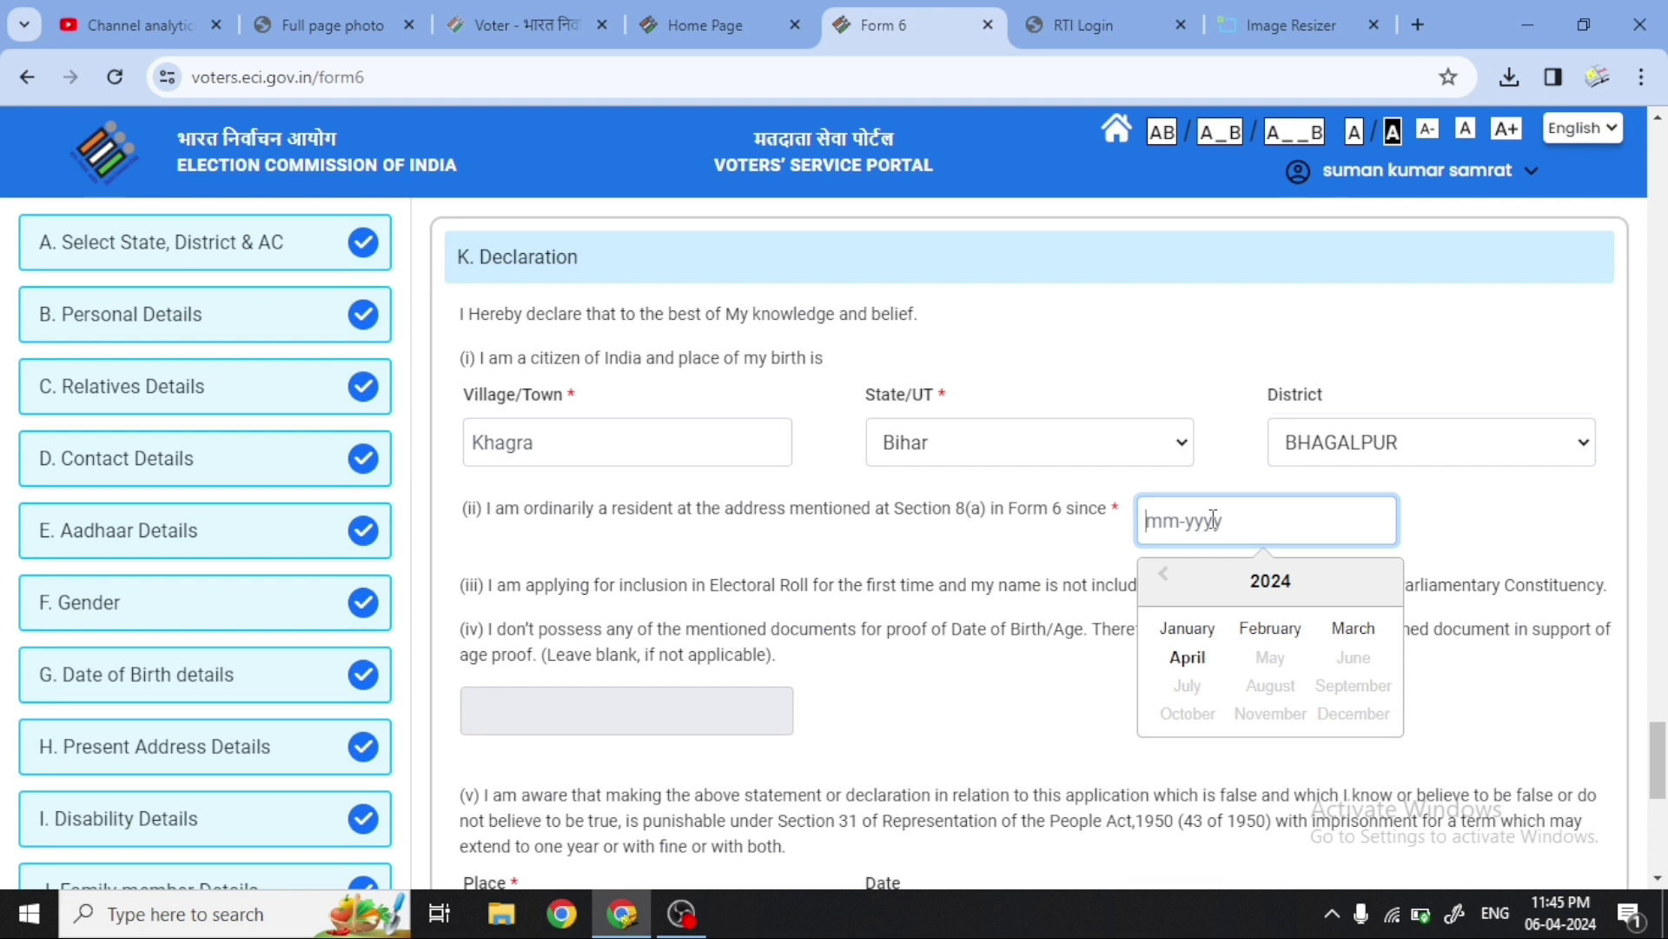
text(052)
key(BackSpace)
text(/2001)
click(871, 664)
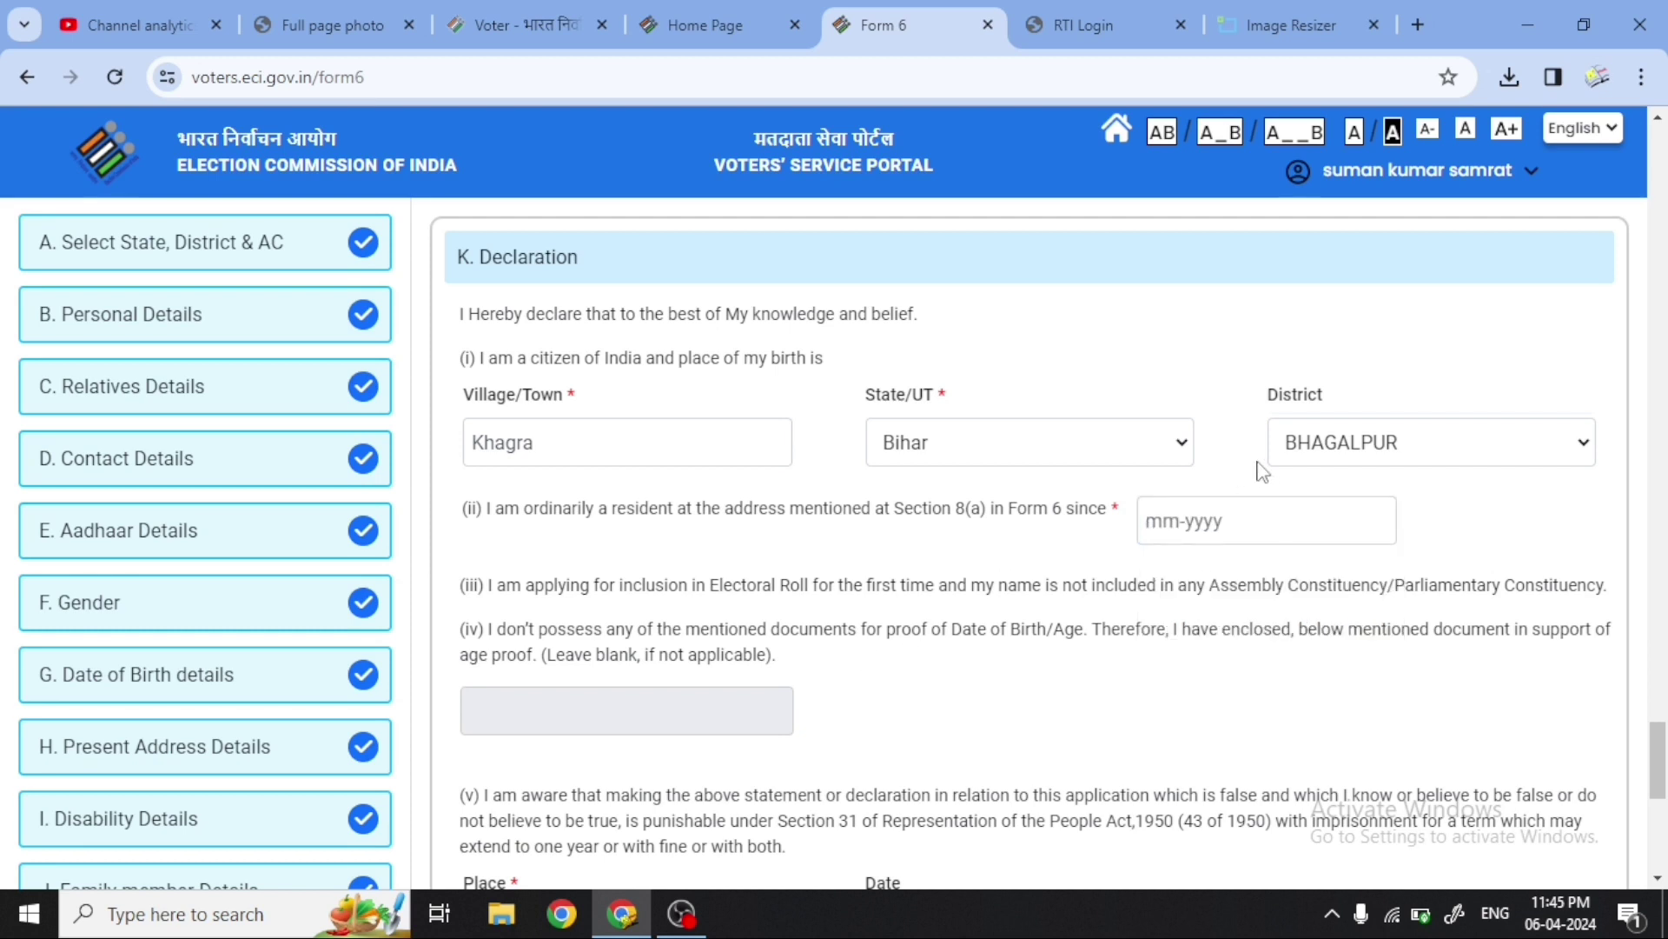
Set the residence-since date to May 2001 using the month-year picker
click(1175, 518)
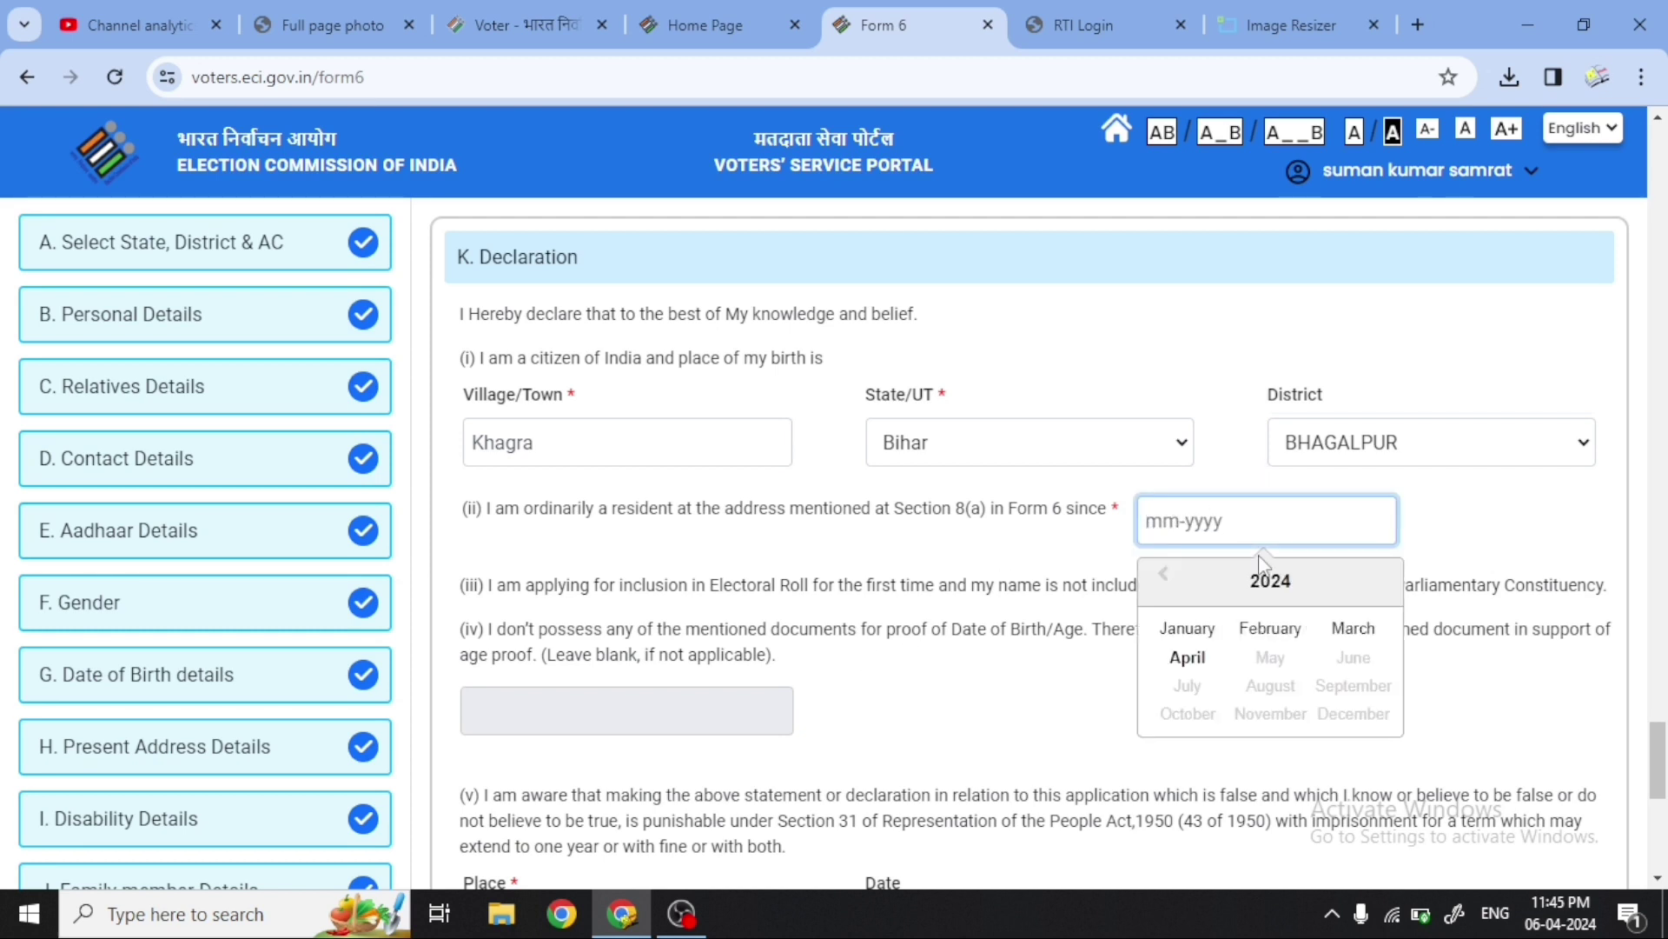
click(1163, 578)
click(1164, 578)
click(1164, 577)
click(1163, 578)
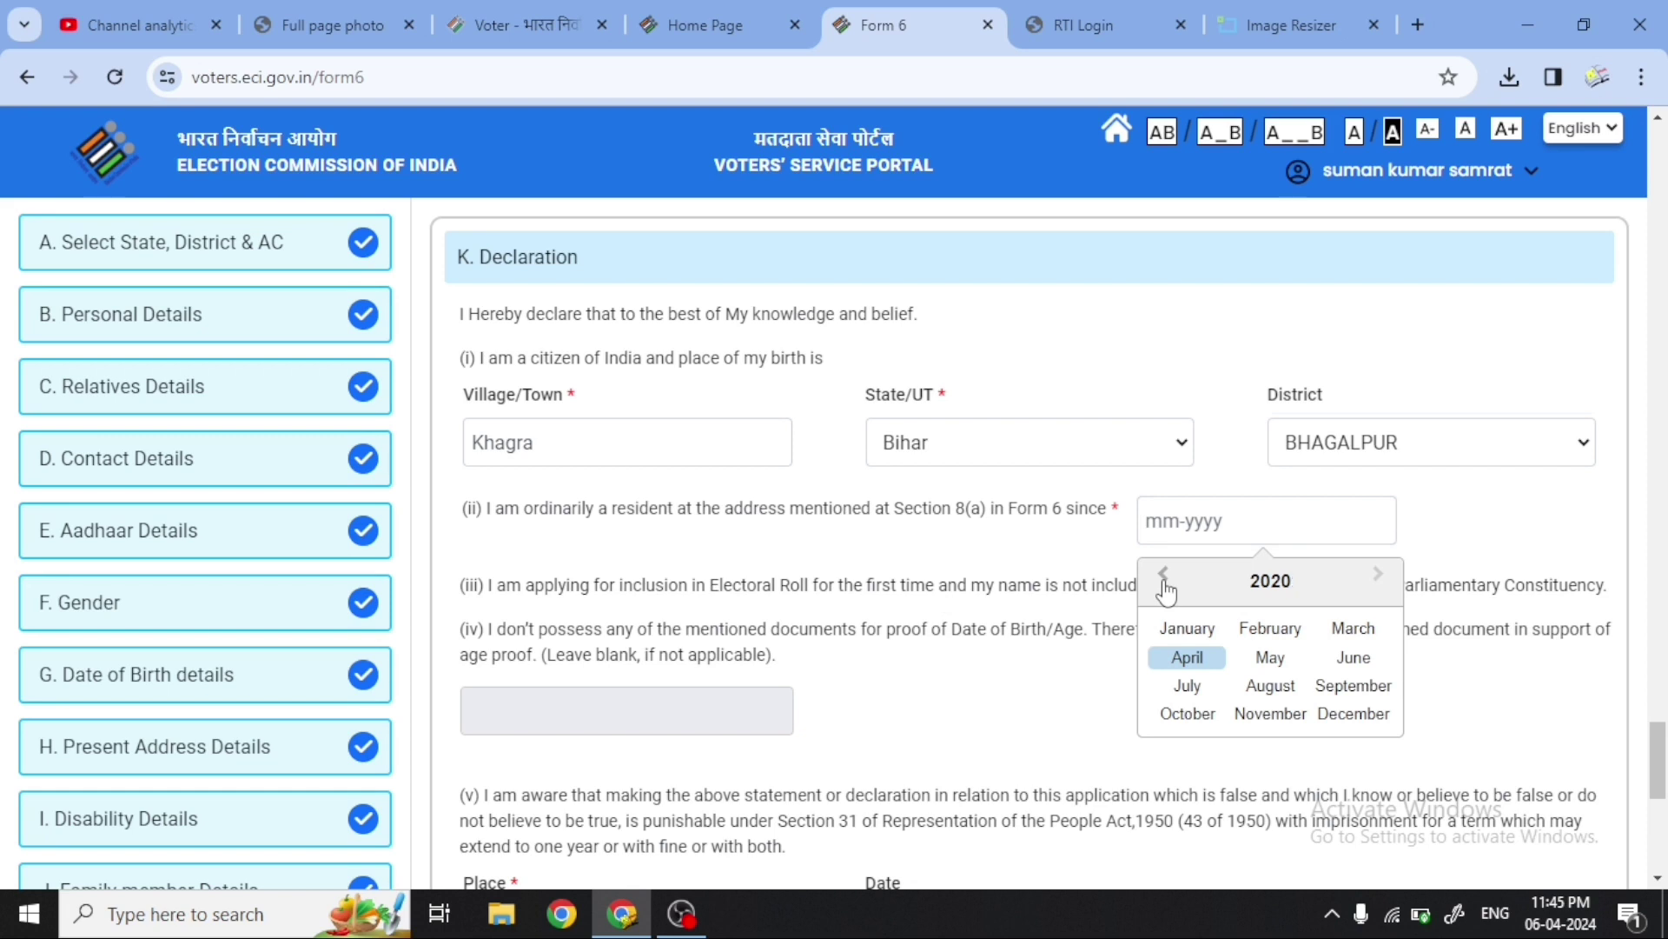
click(1164, 578)
click(1163, 578)
click(1163, 578)
click(1164, 580)
click(1164, 581)
click(1164, 580)
double_click(1164, 579)
double_click(1163, 579)
double_click(1163, 579)
click(1164, 579)
click(1163, 579)
double_click(1163, 578)
click(1164, 579)
click(1164, 579)
click(1164, 578)
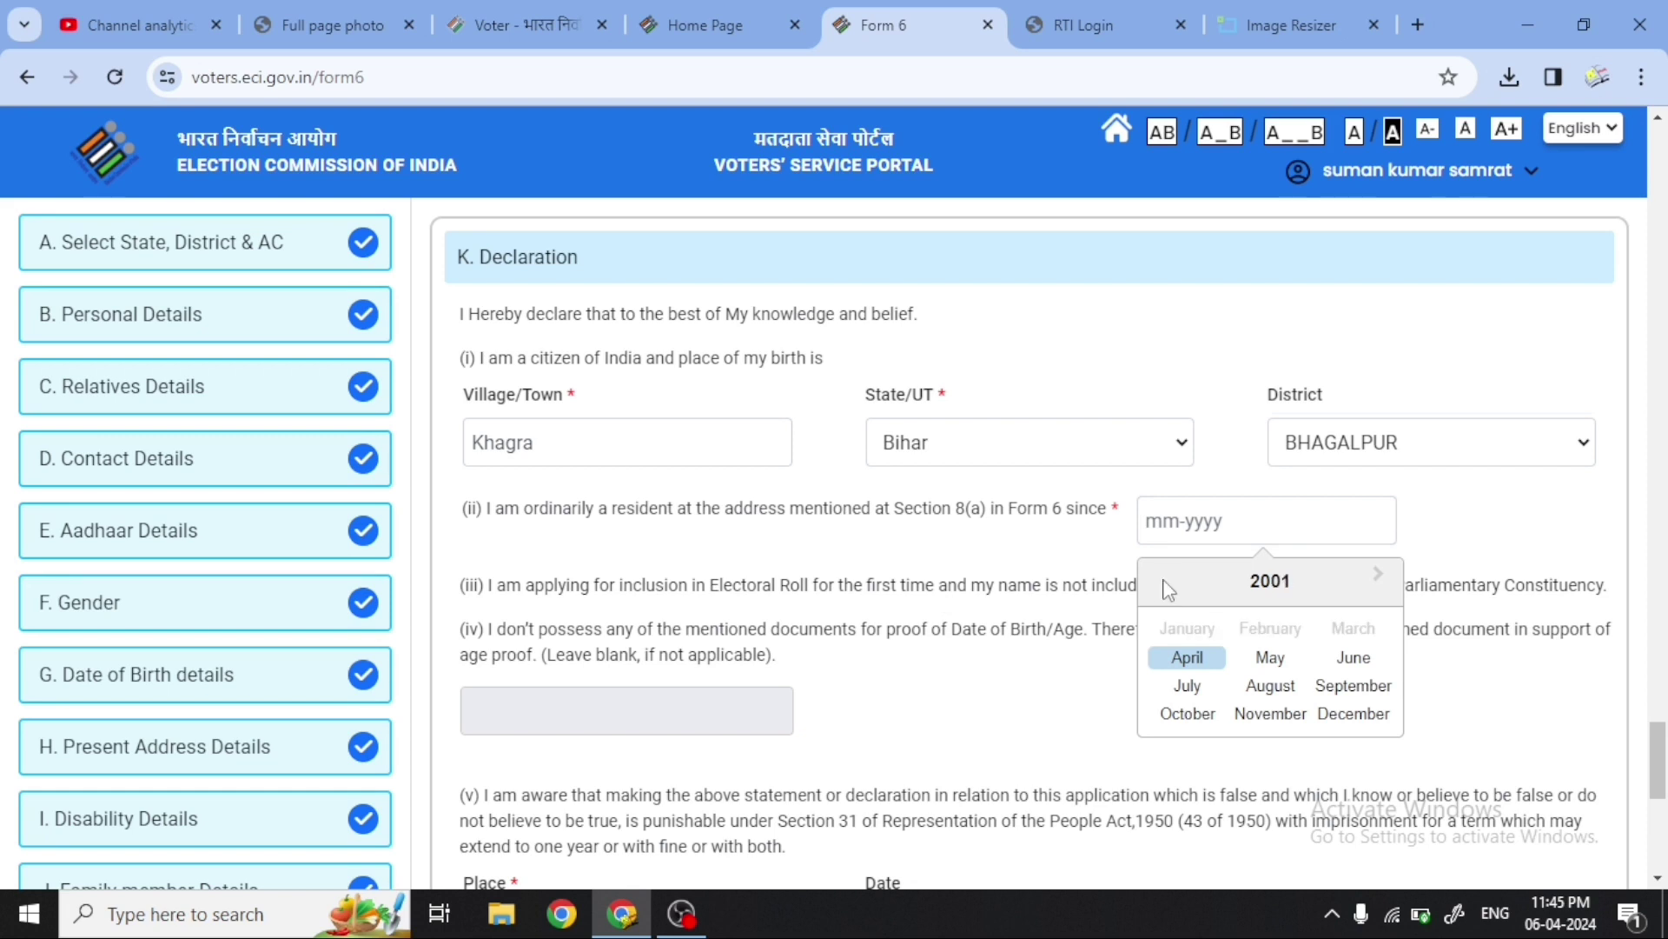
click(1268, 669)
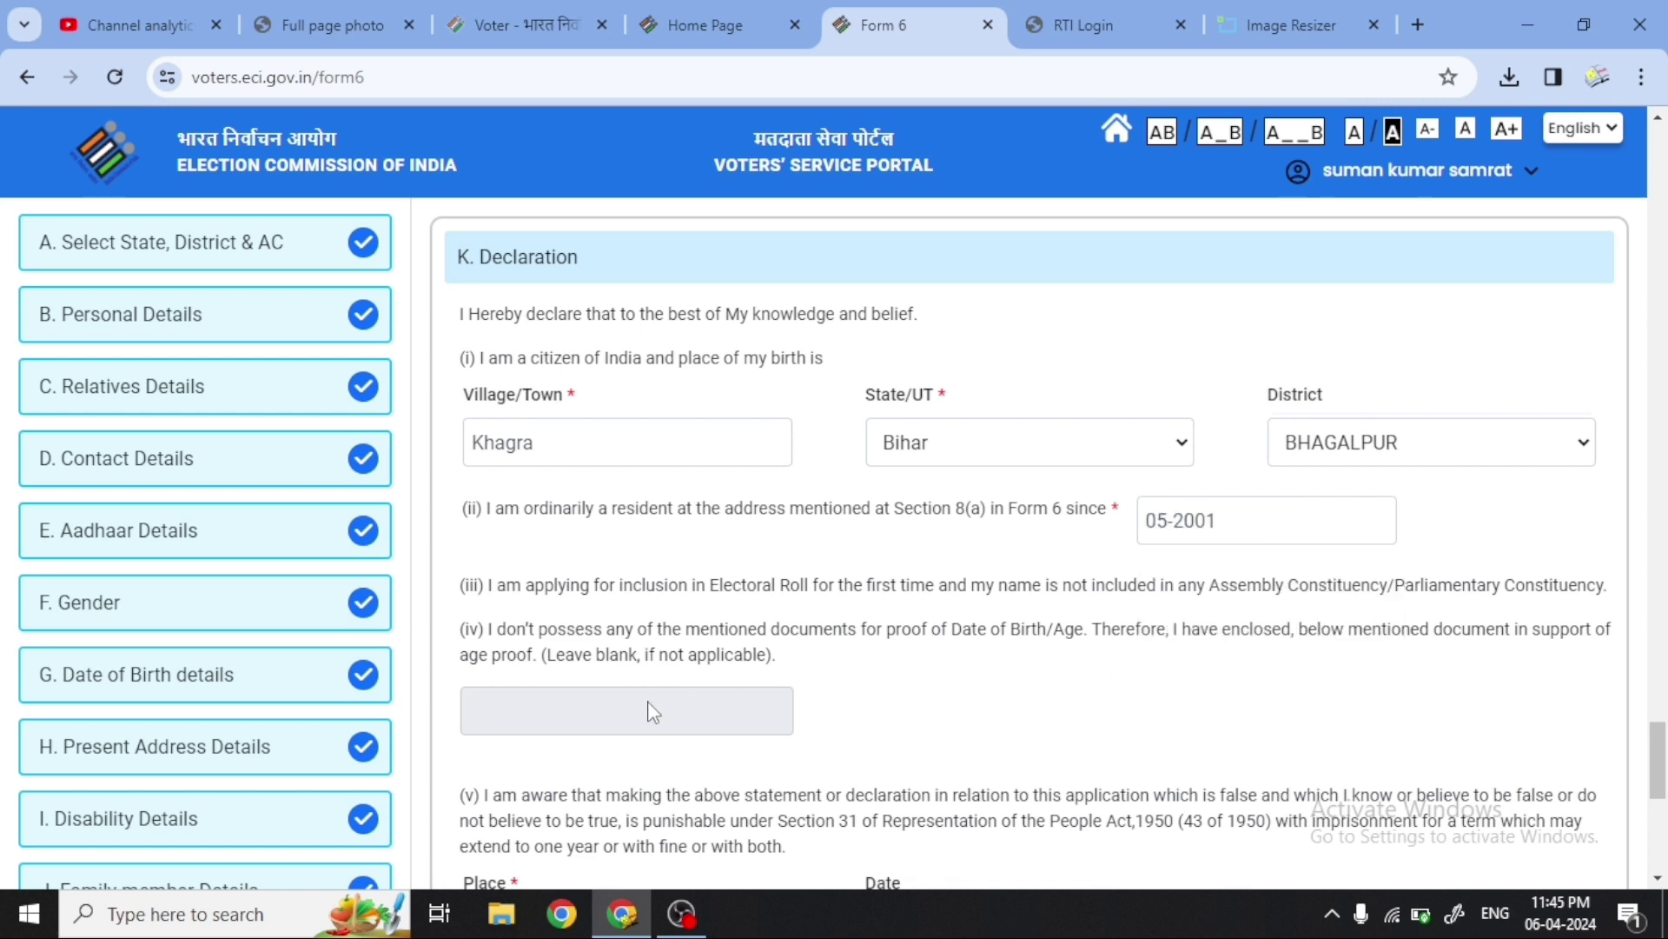
Enter Khagra as the place of declaration
scroll(1312, 632, down, 3)
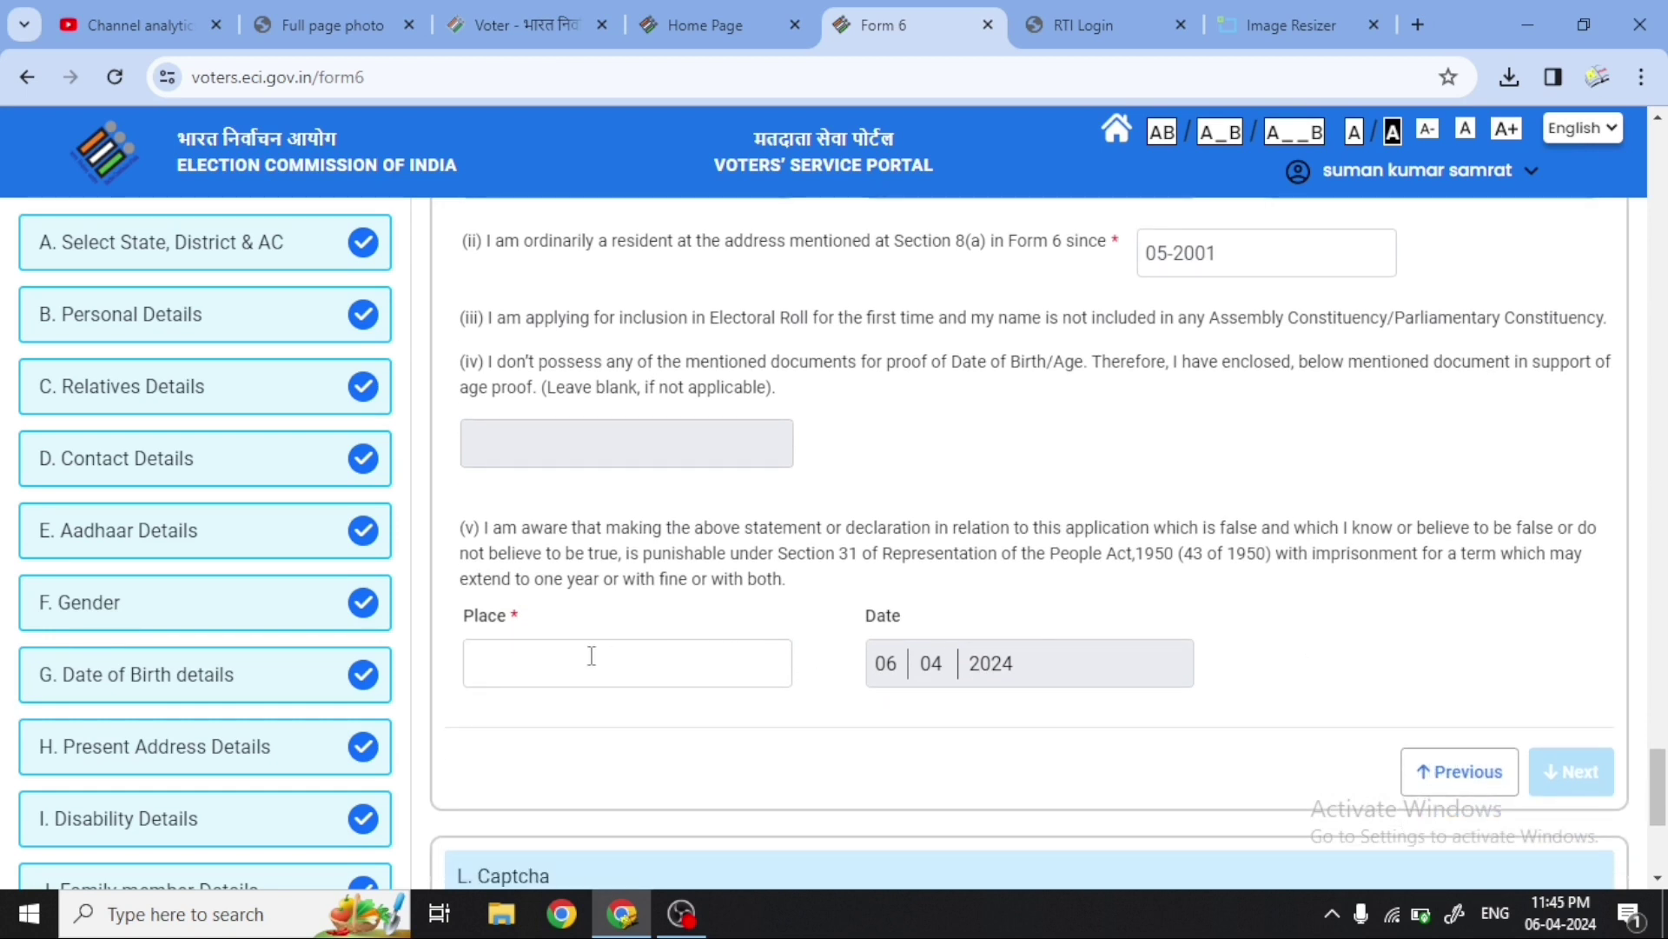
click(592, 656)
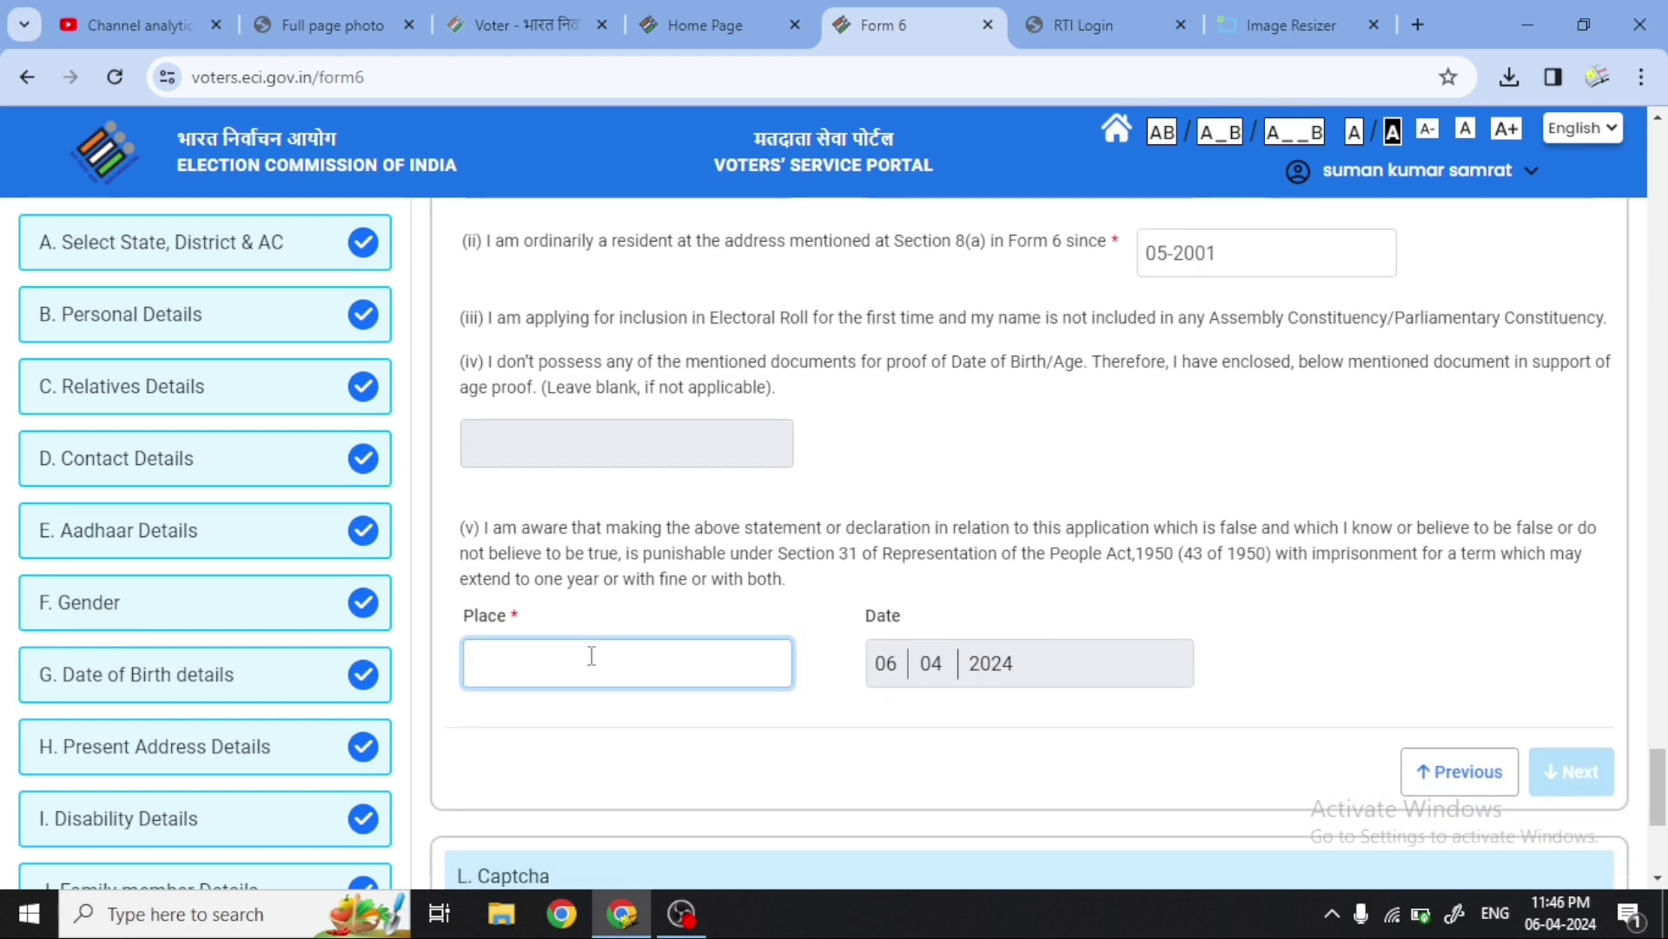
text(Khagra)
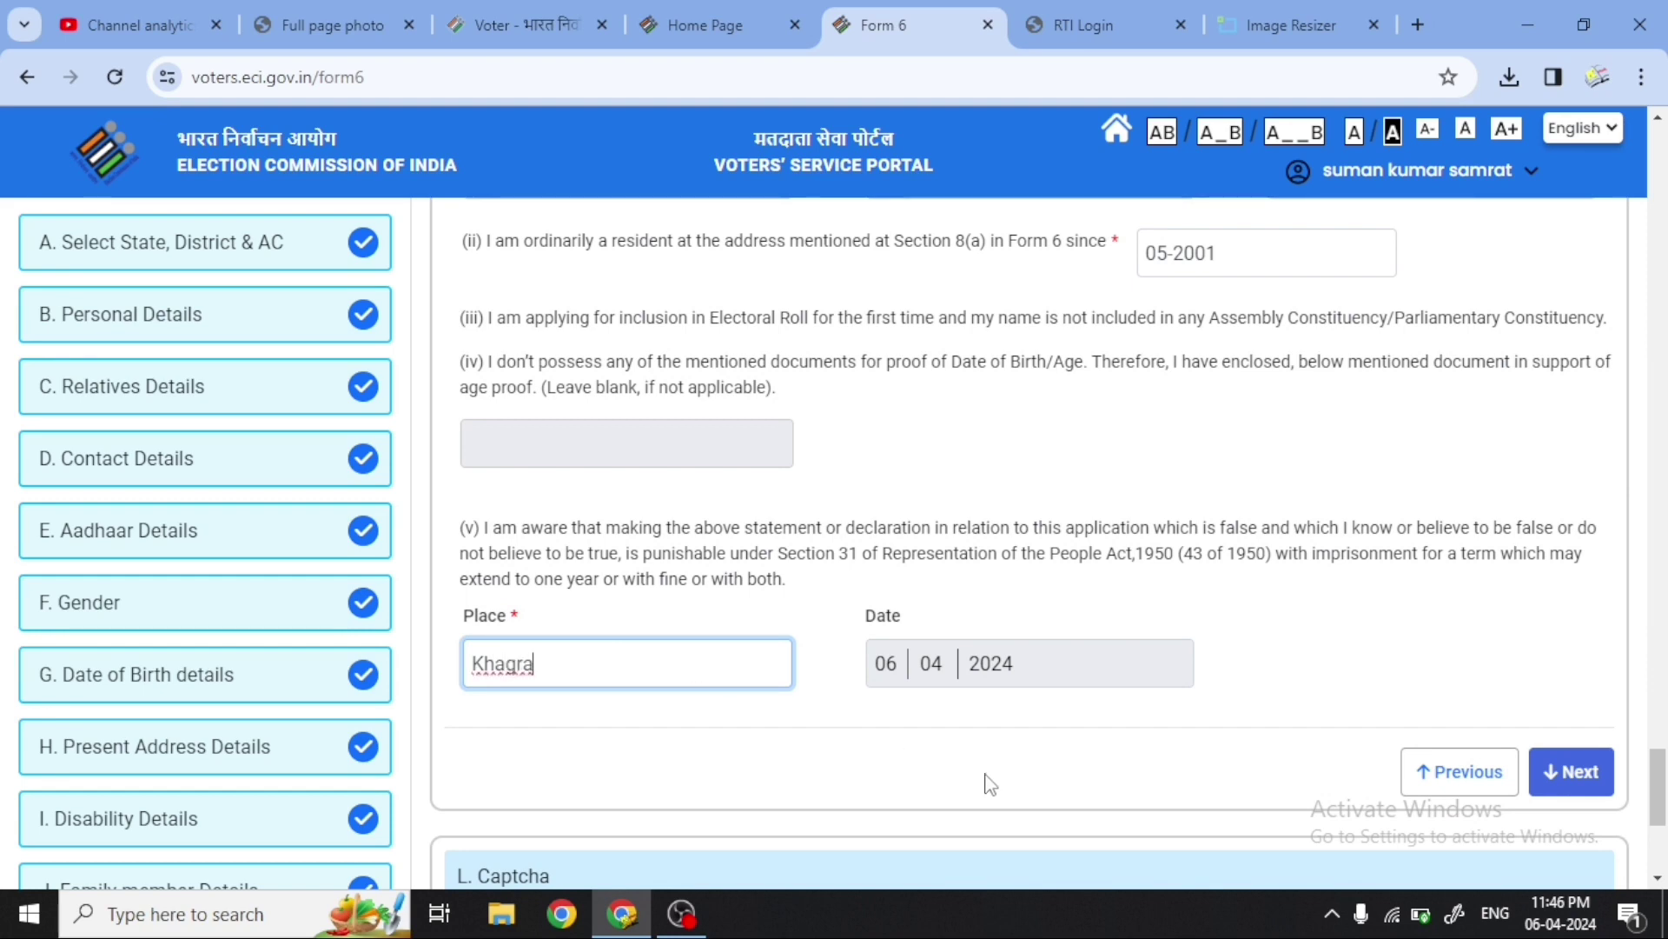
scroll(988, 782, down, 4)
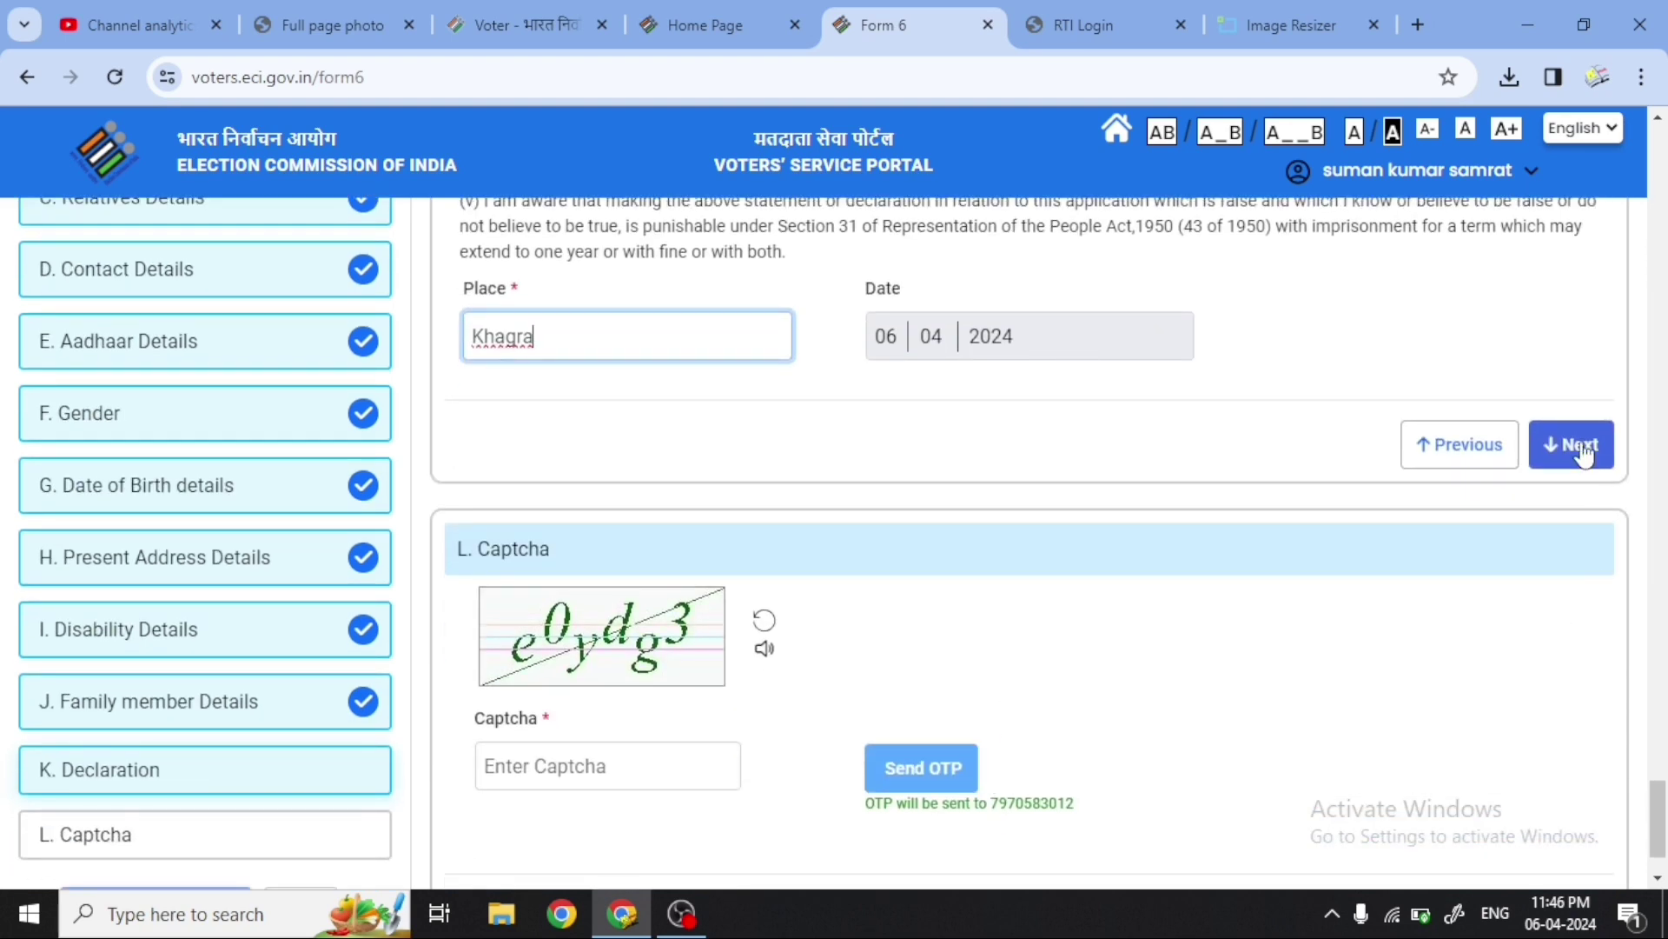
Save the declaration, fill in the captcha and request an OTP
click(1577, 446)
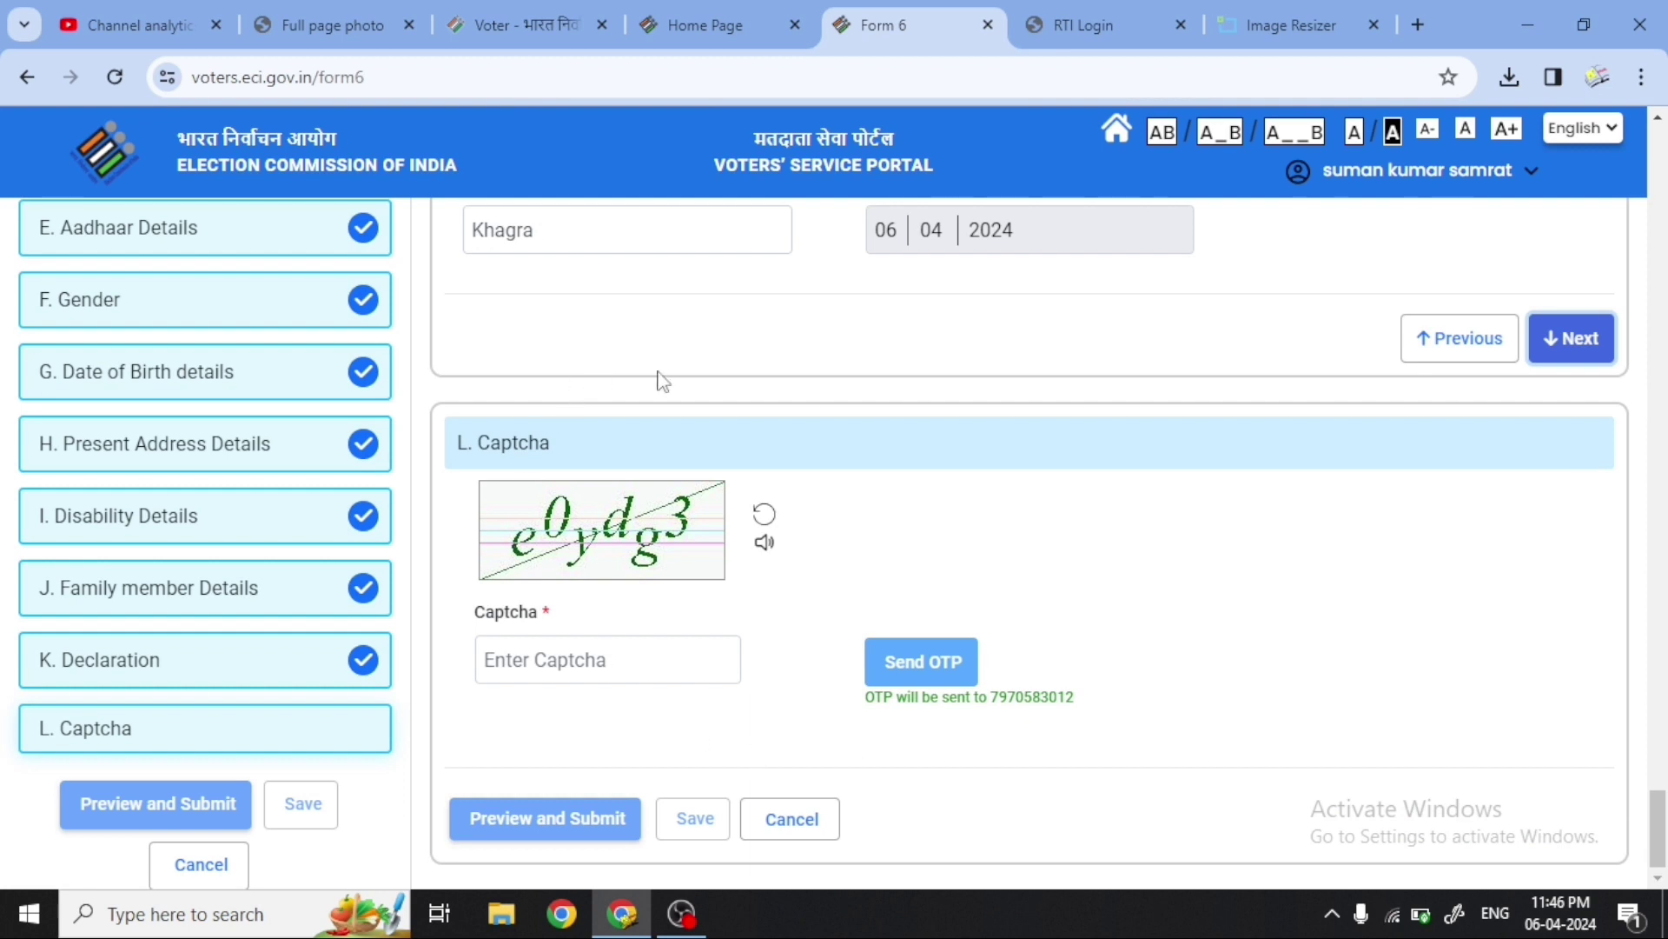
click(524, 664)
text(e)
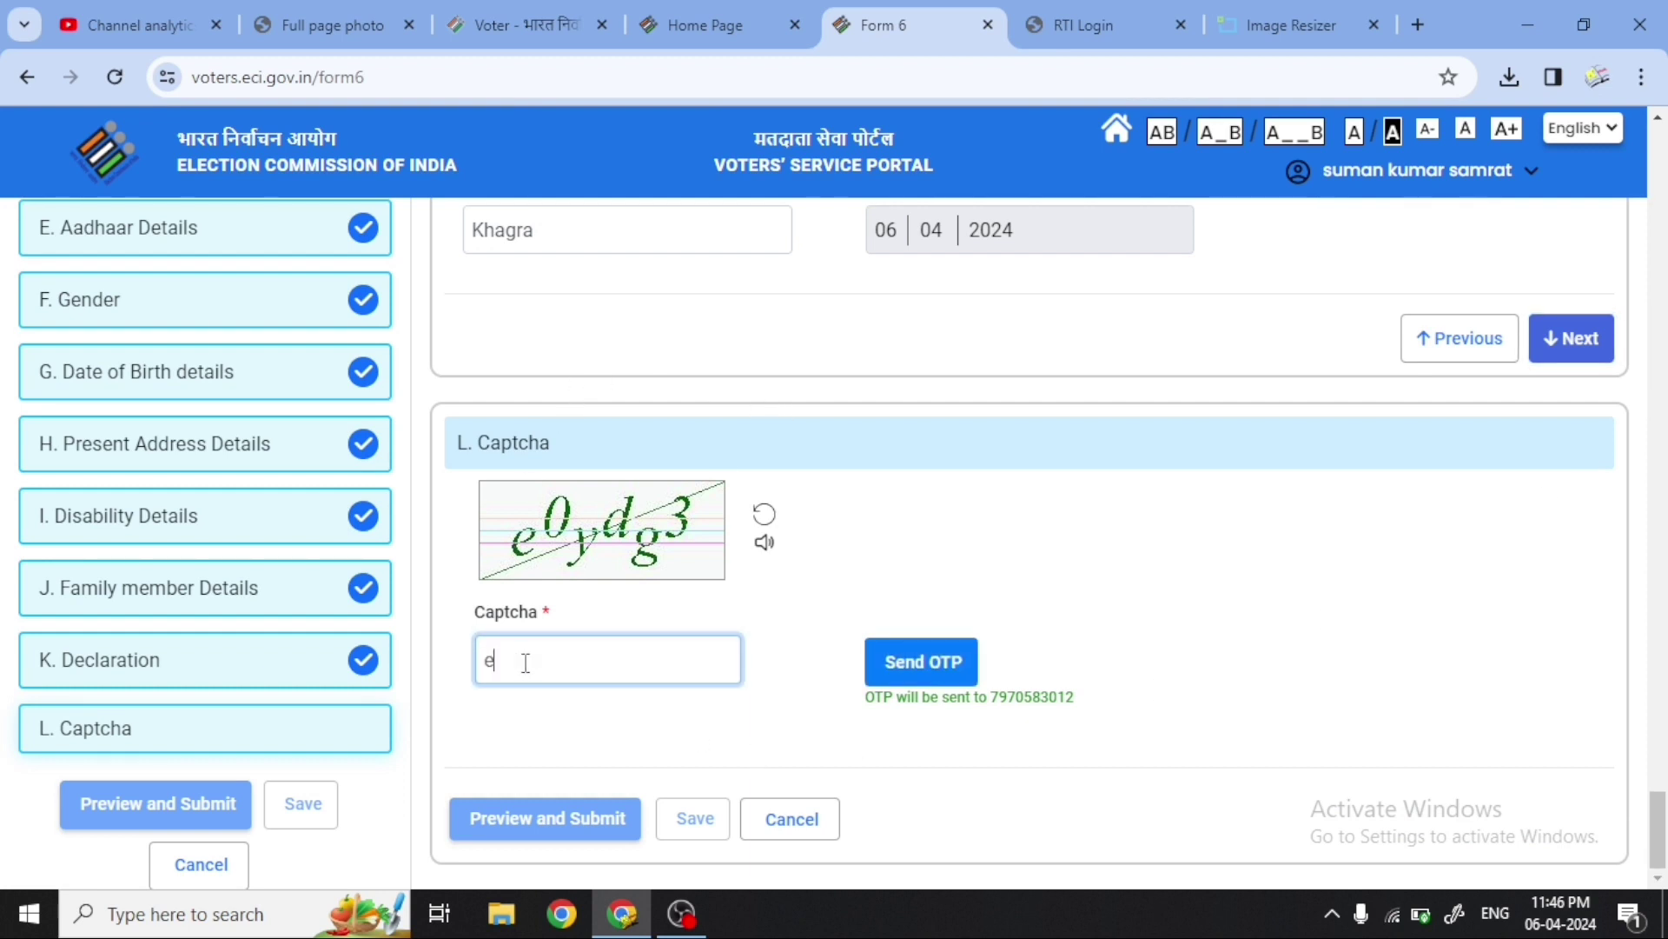
text(oydg3)
click(924, 671)
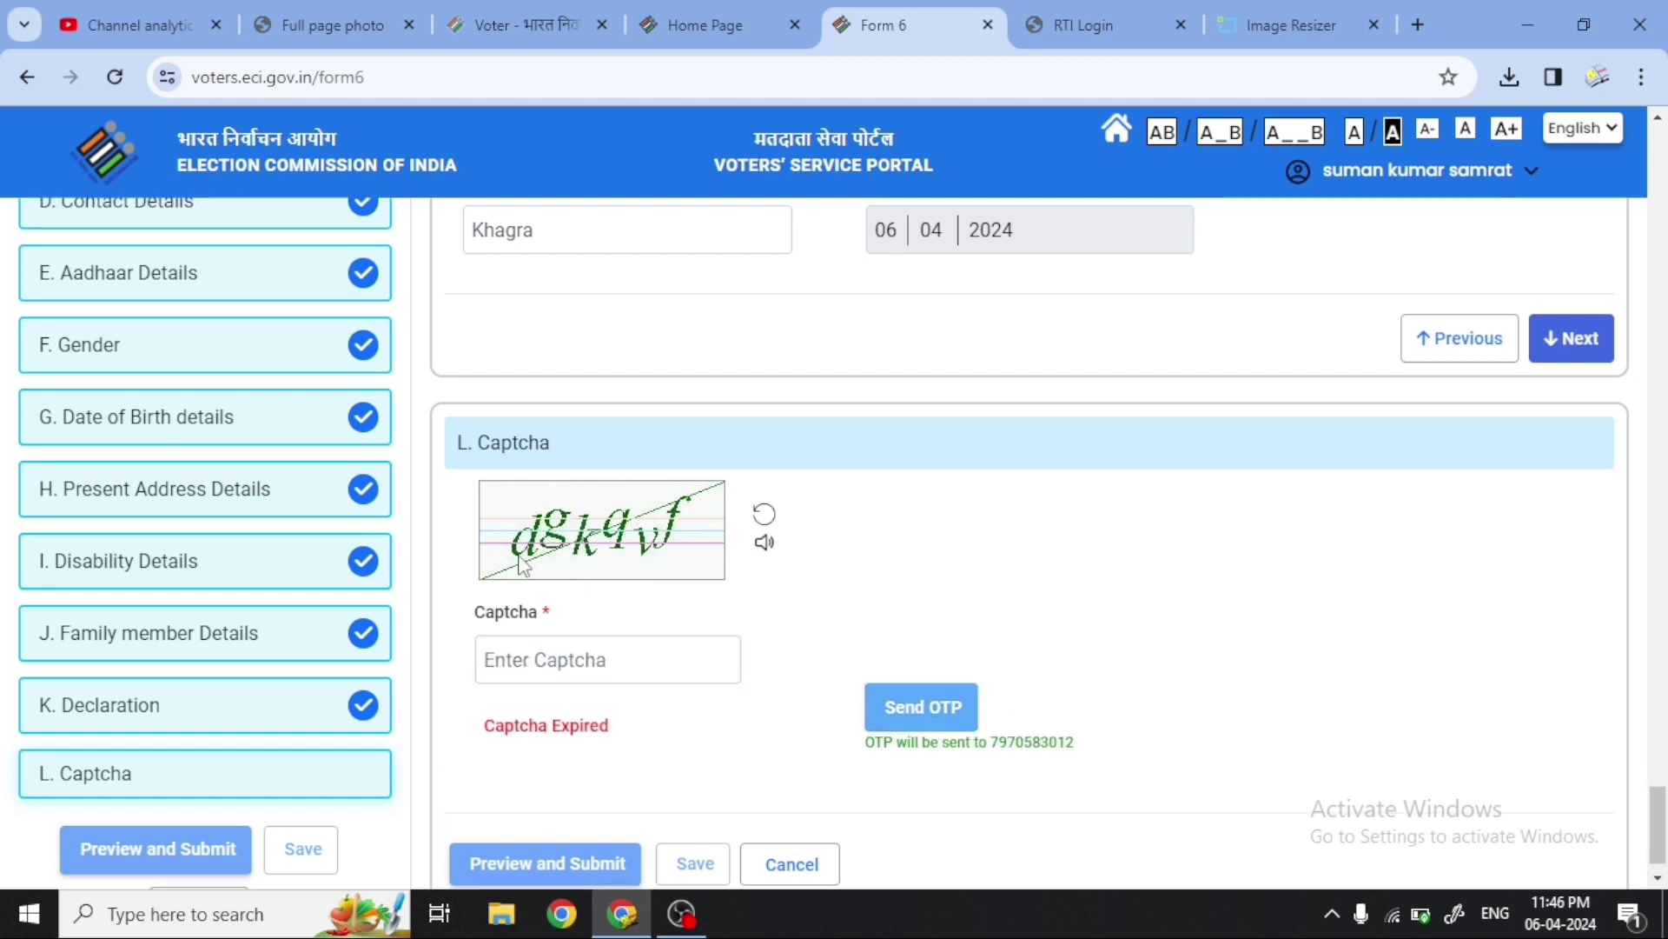
Fill in the new captcha, resend the OTP and enter the received OTP code
click(520, 656)
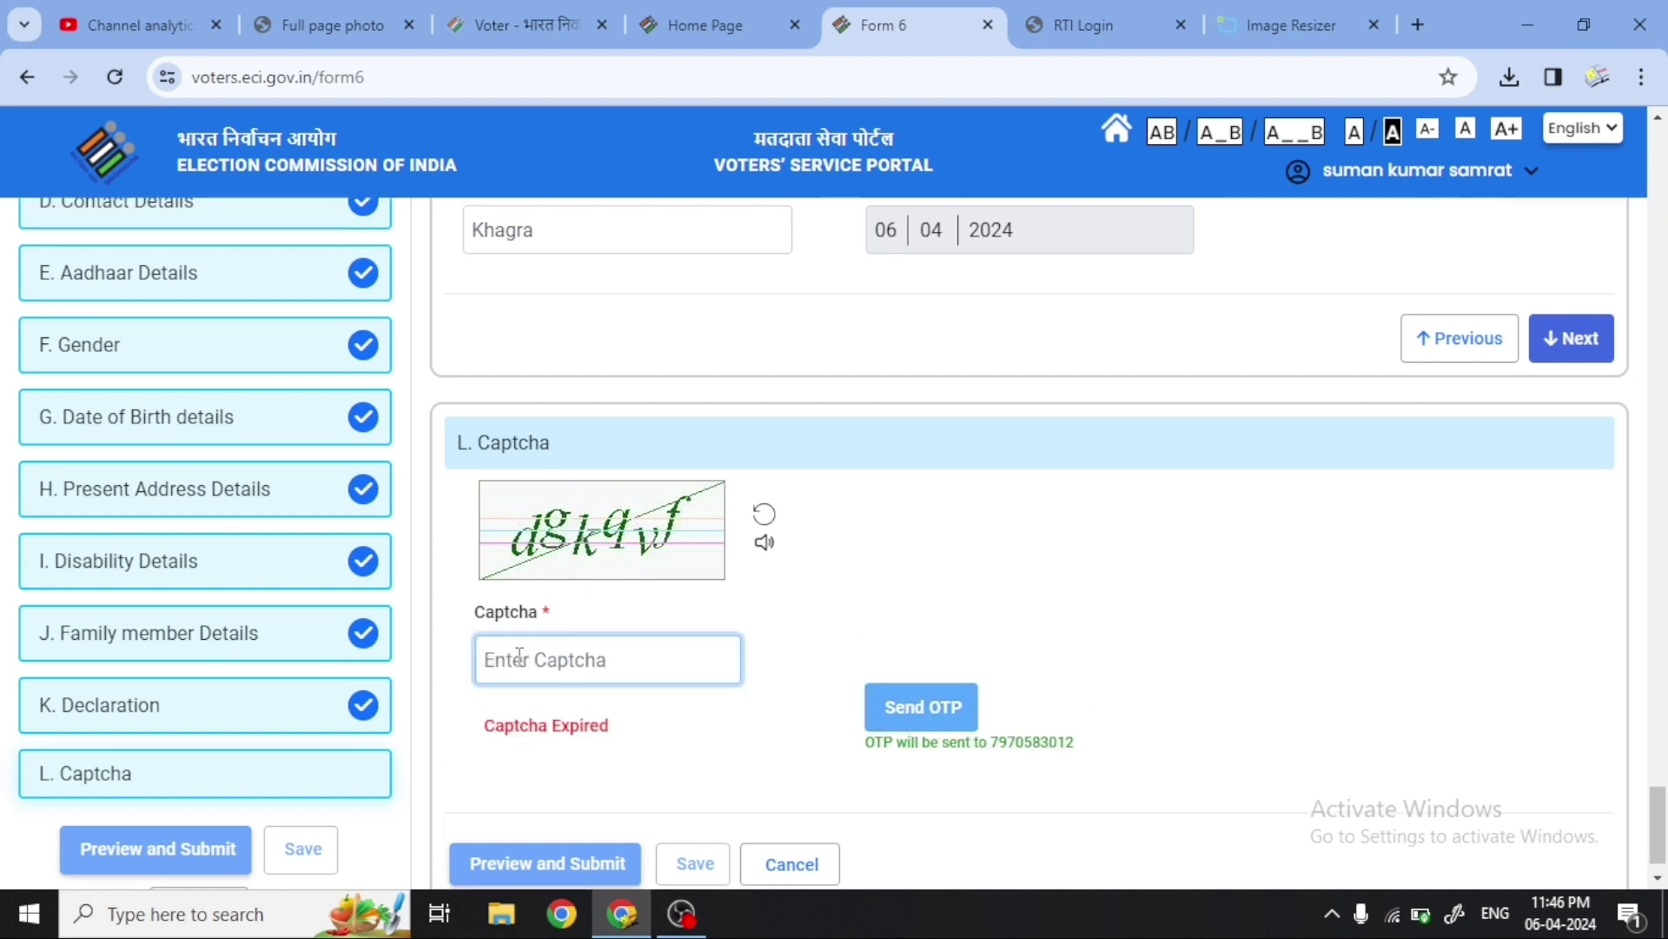
text(dg)
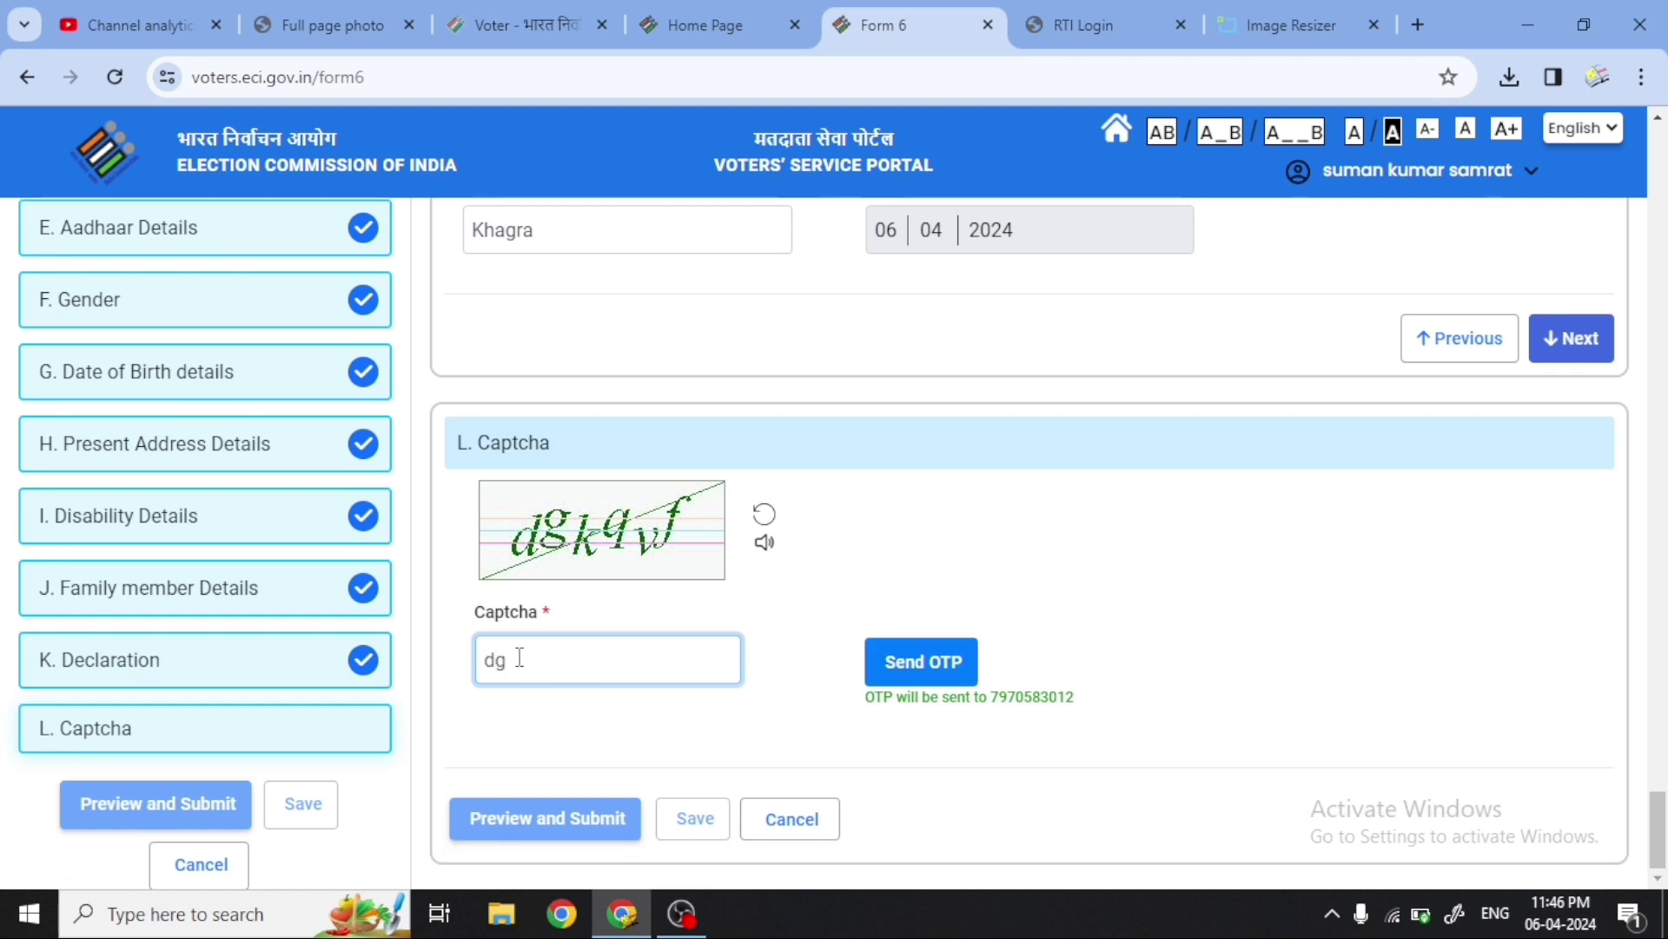
text(k9)
text(v)
text(f)
click(919, 669)
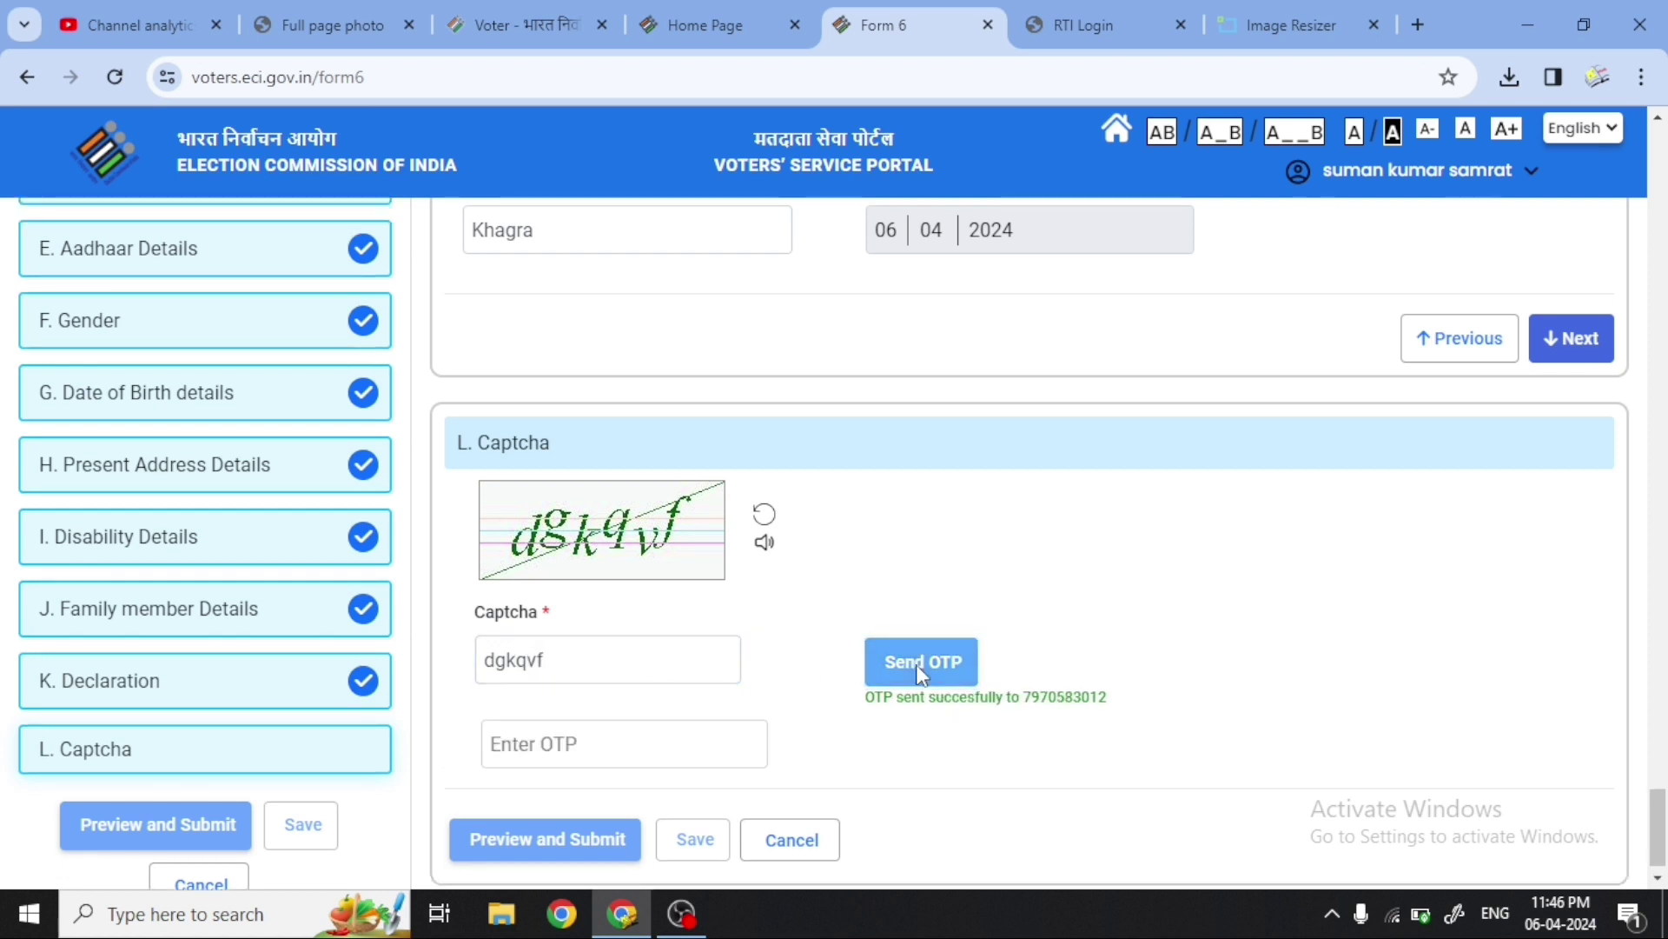
click(546, 745)
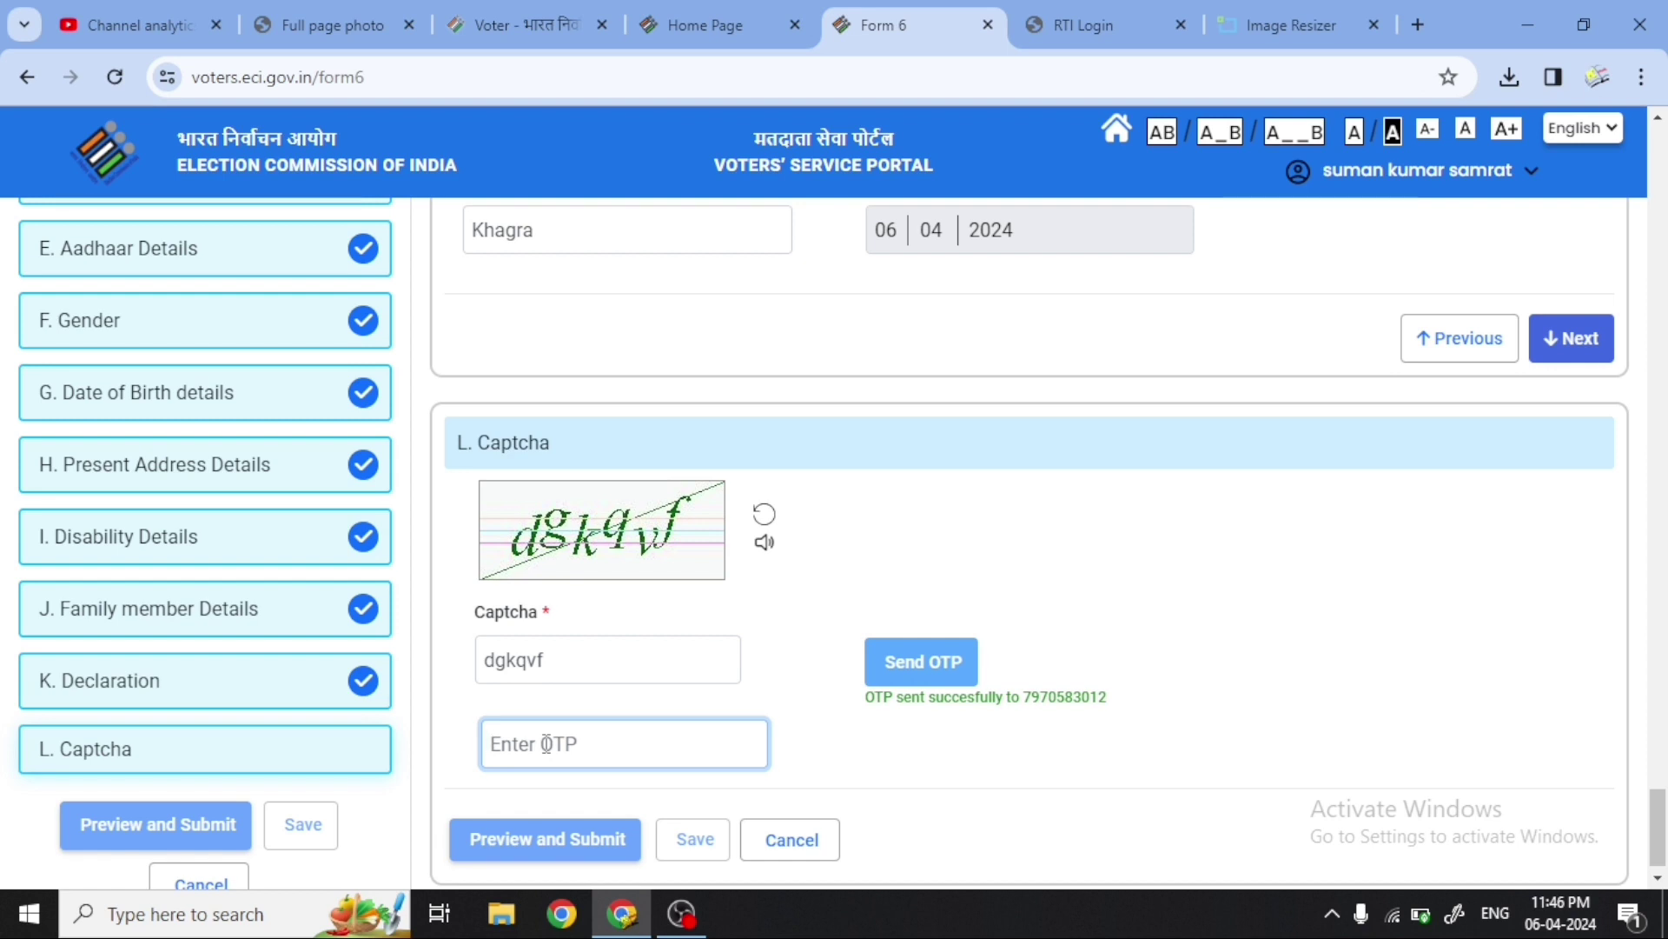
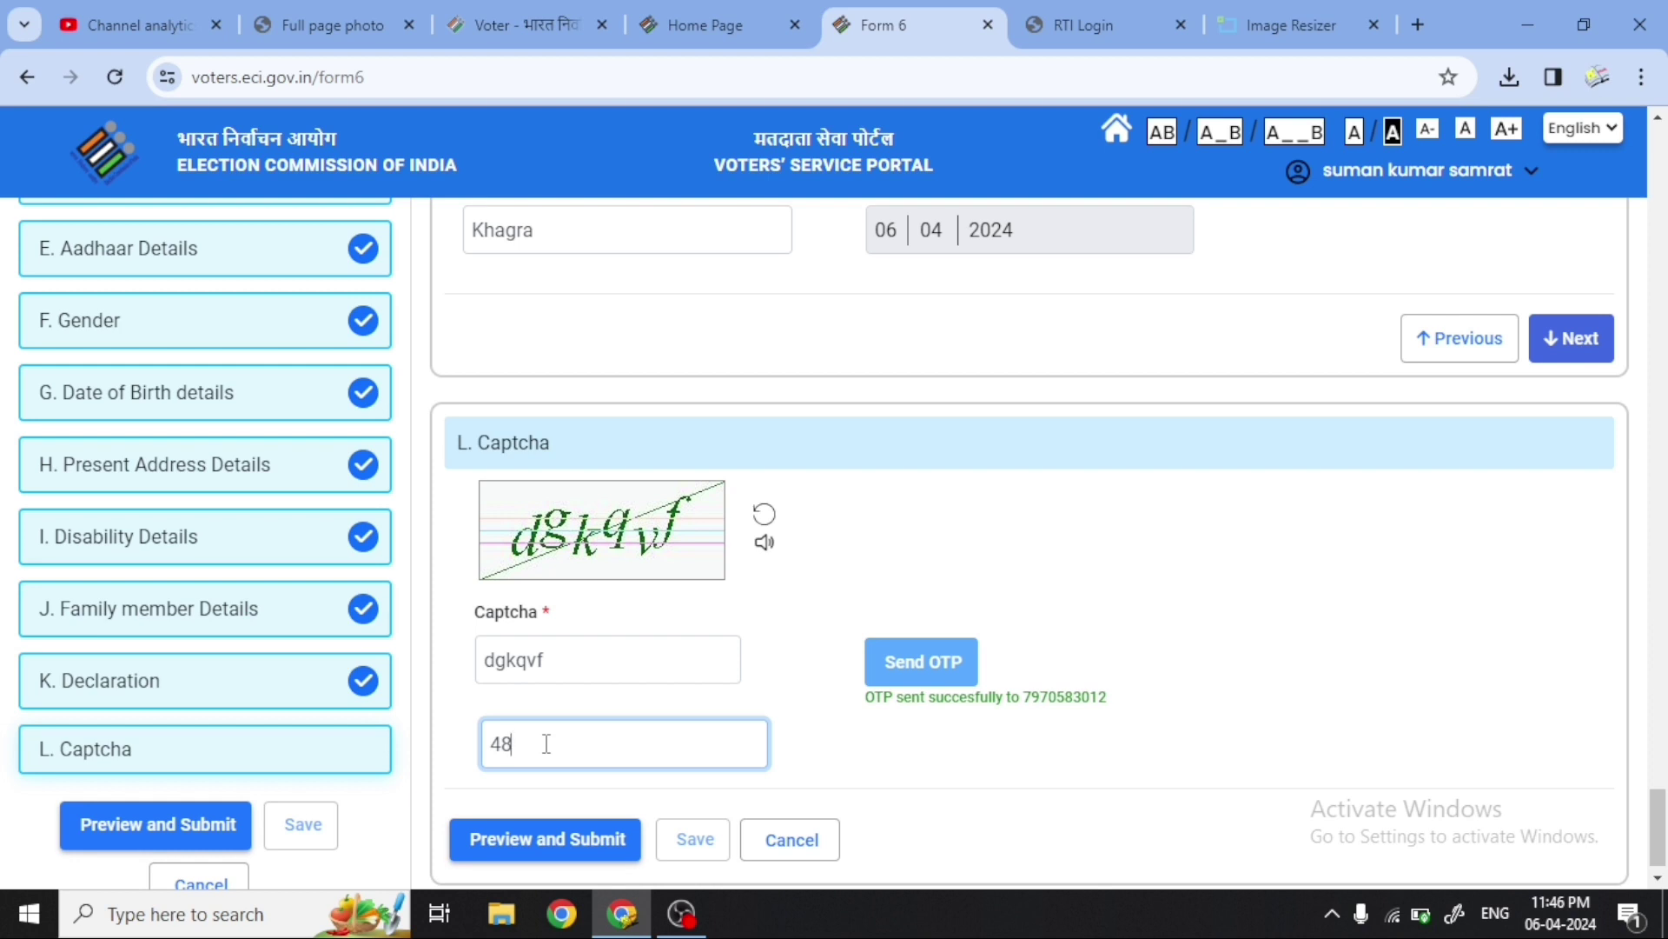
Open the Form 6 preview and read it through to the Keep Editing and Submit buttons
click(571, 859)
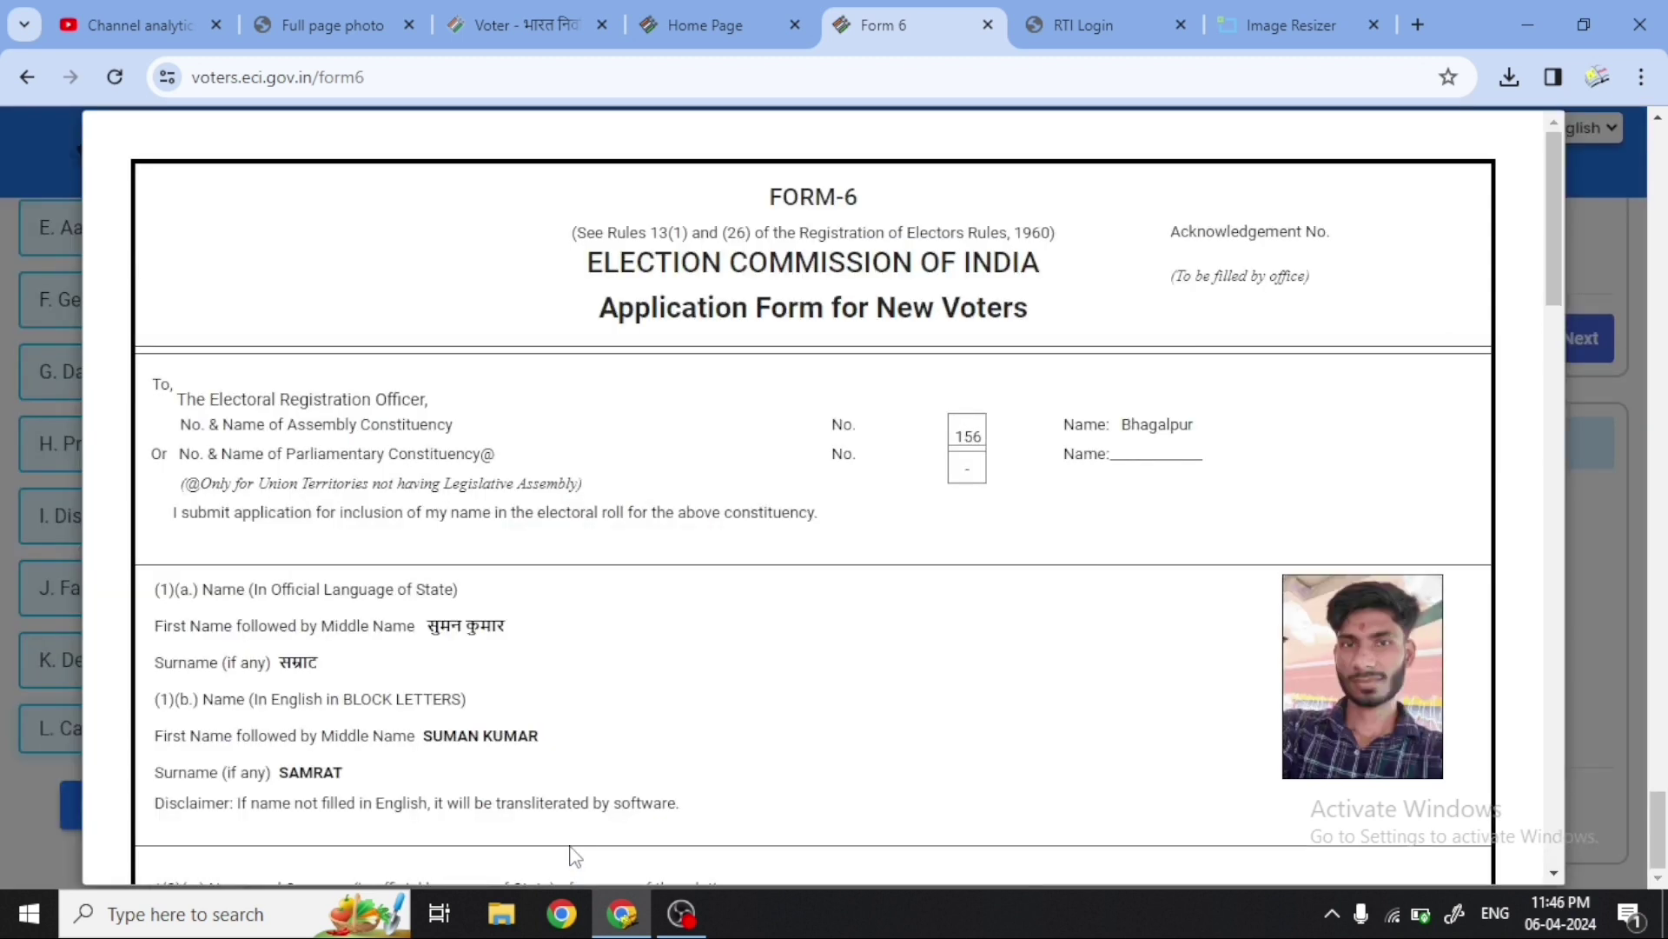
scroll(930, 696, down, 2)
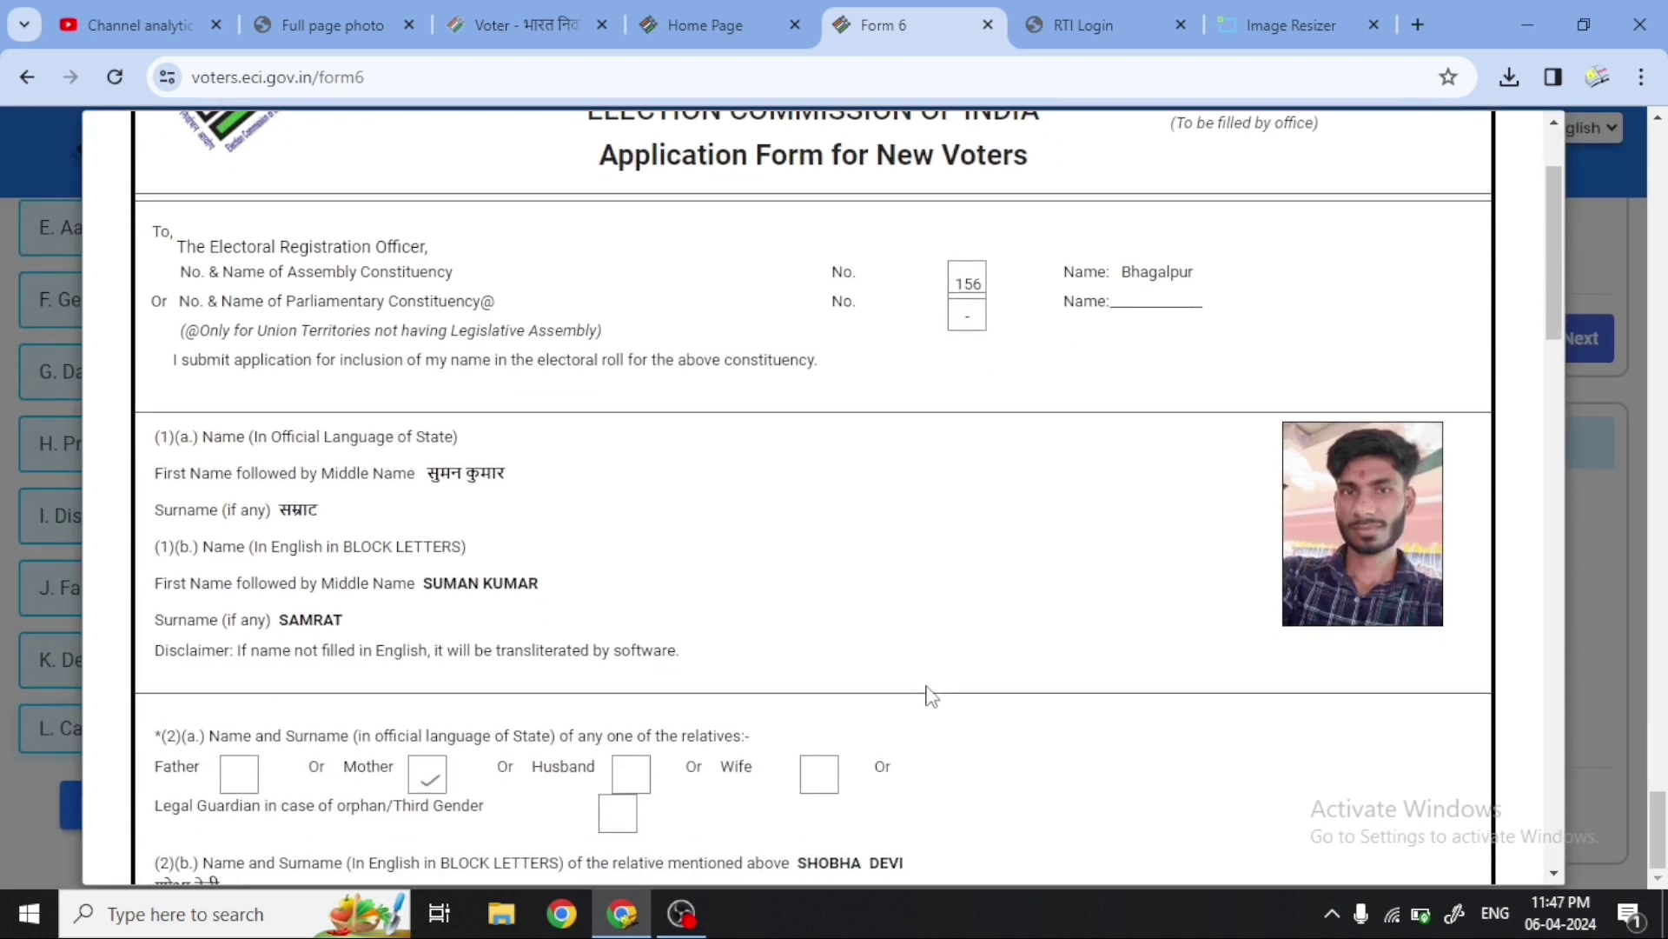
scroll(930, 697, down, 1)
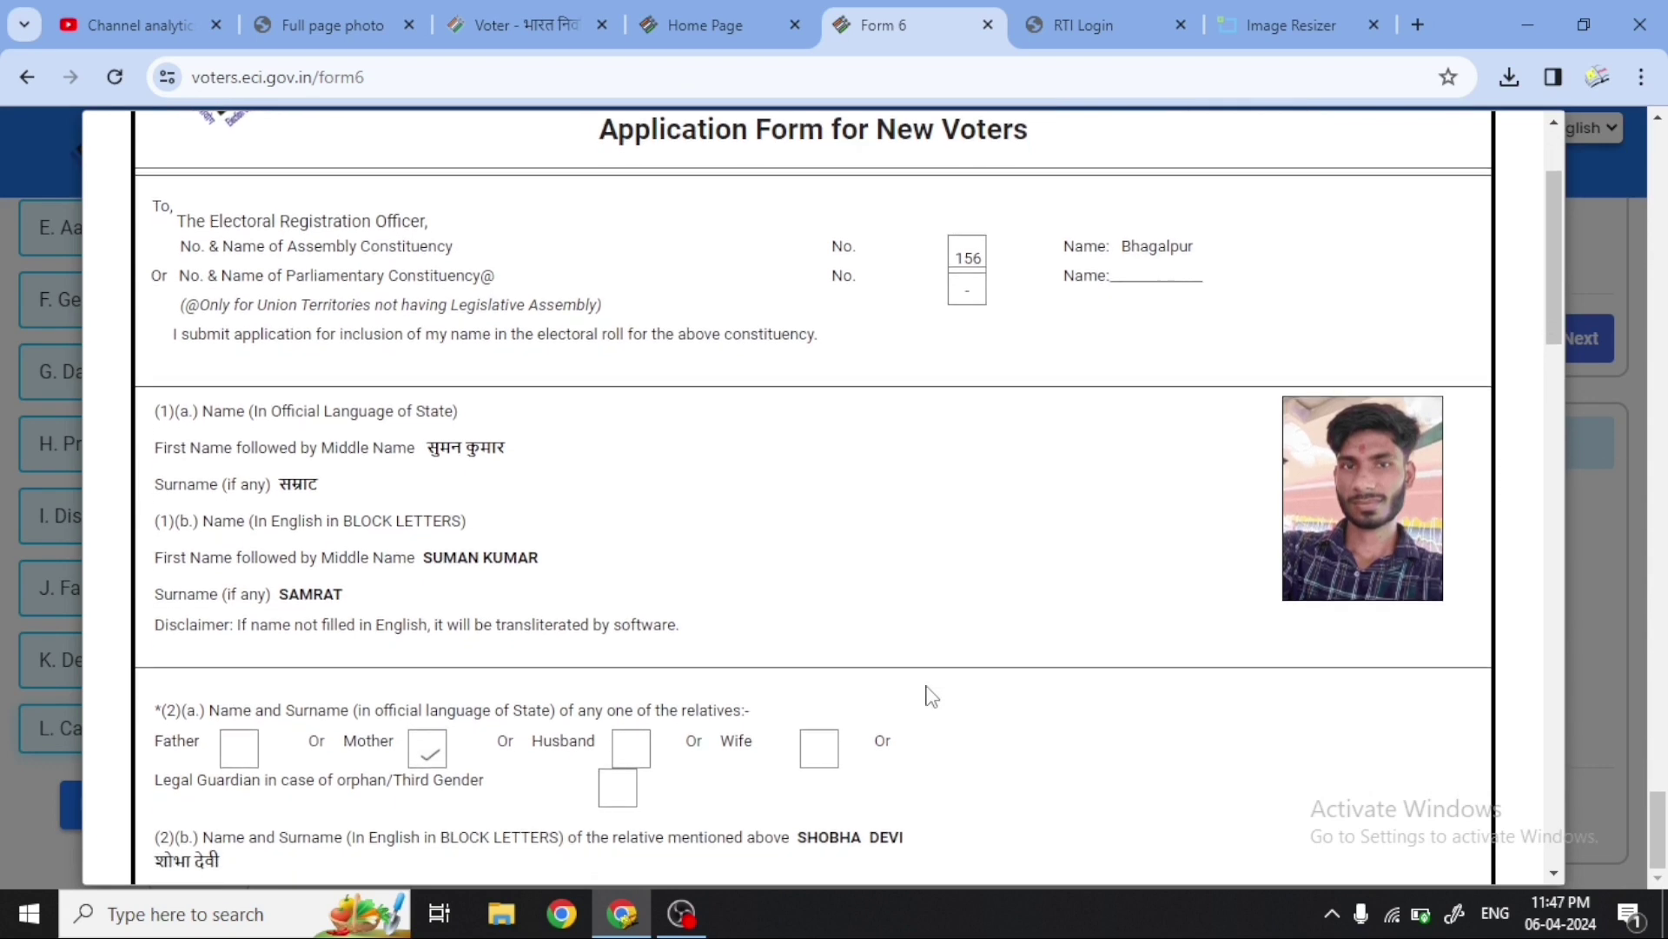
scroll(932, 696, down, 2)
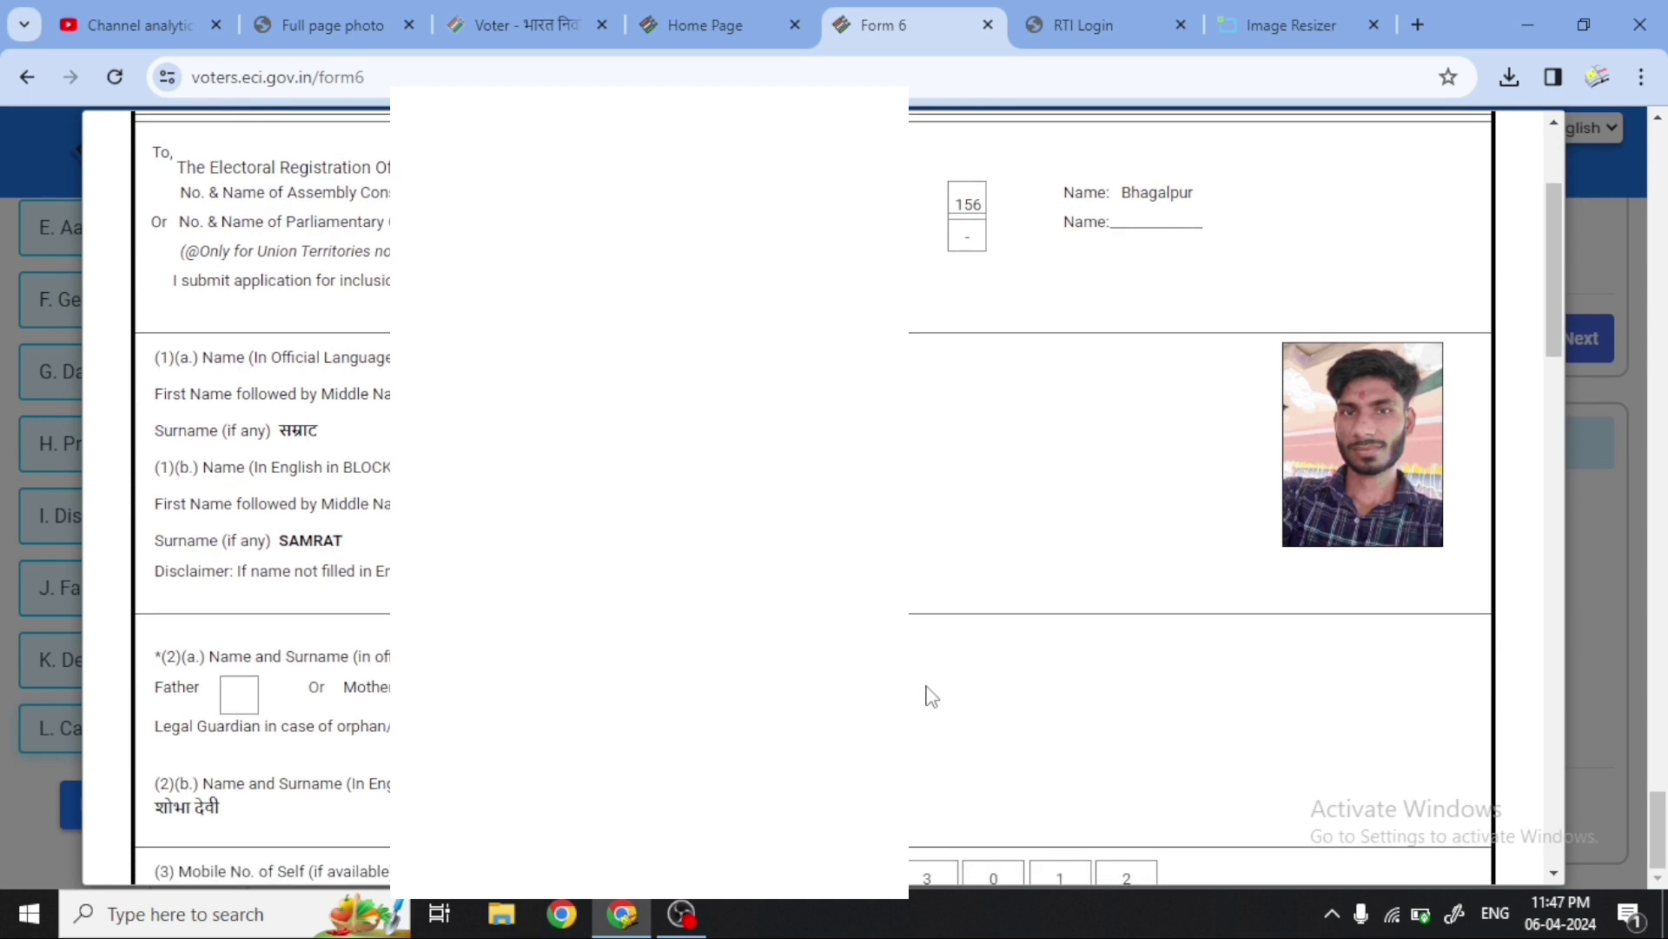
scroll(932, 696, down, 2)
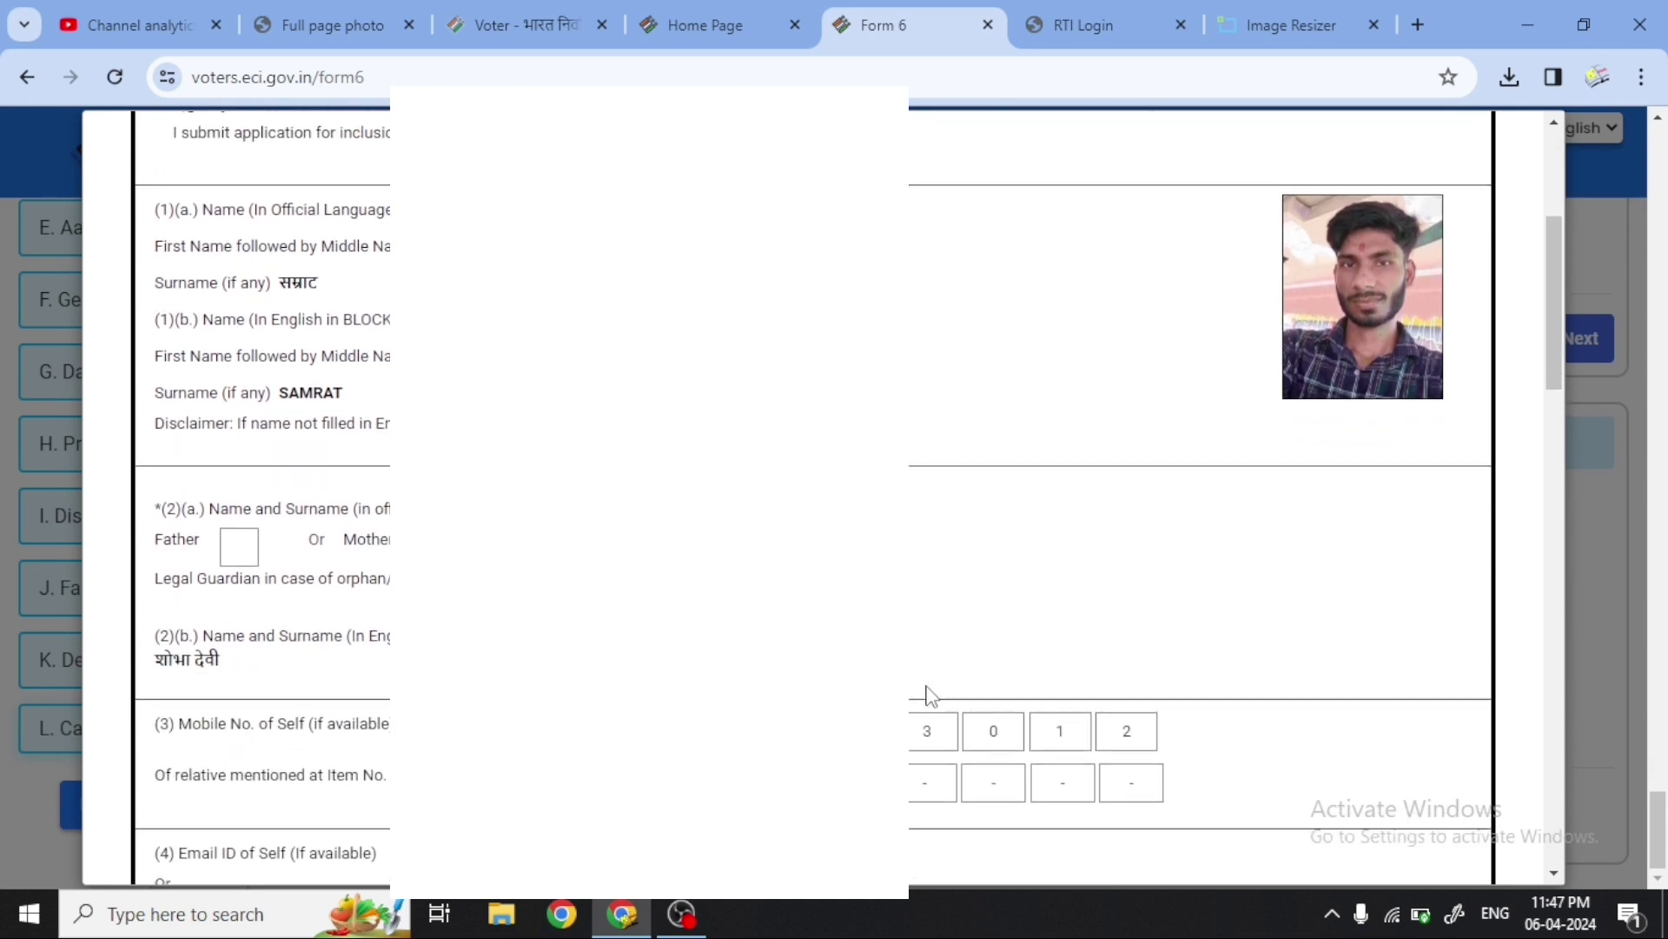
scroll(931, 696, up, 1)
scroll(932, 696, up, 2)
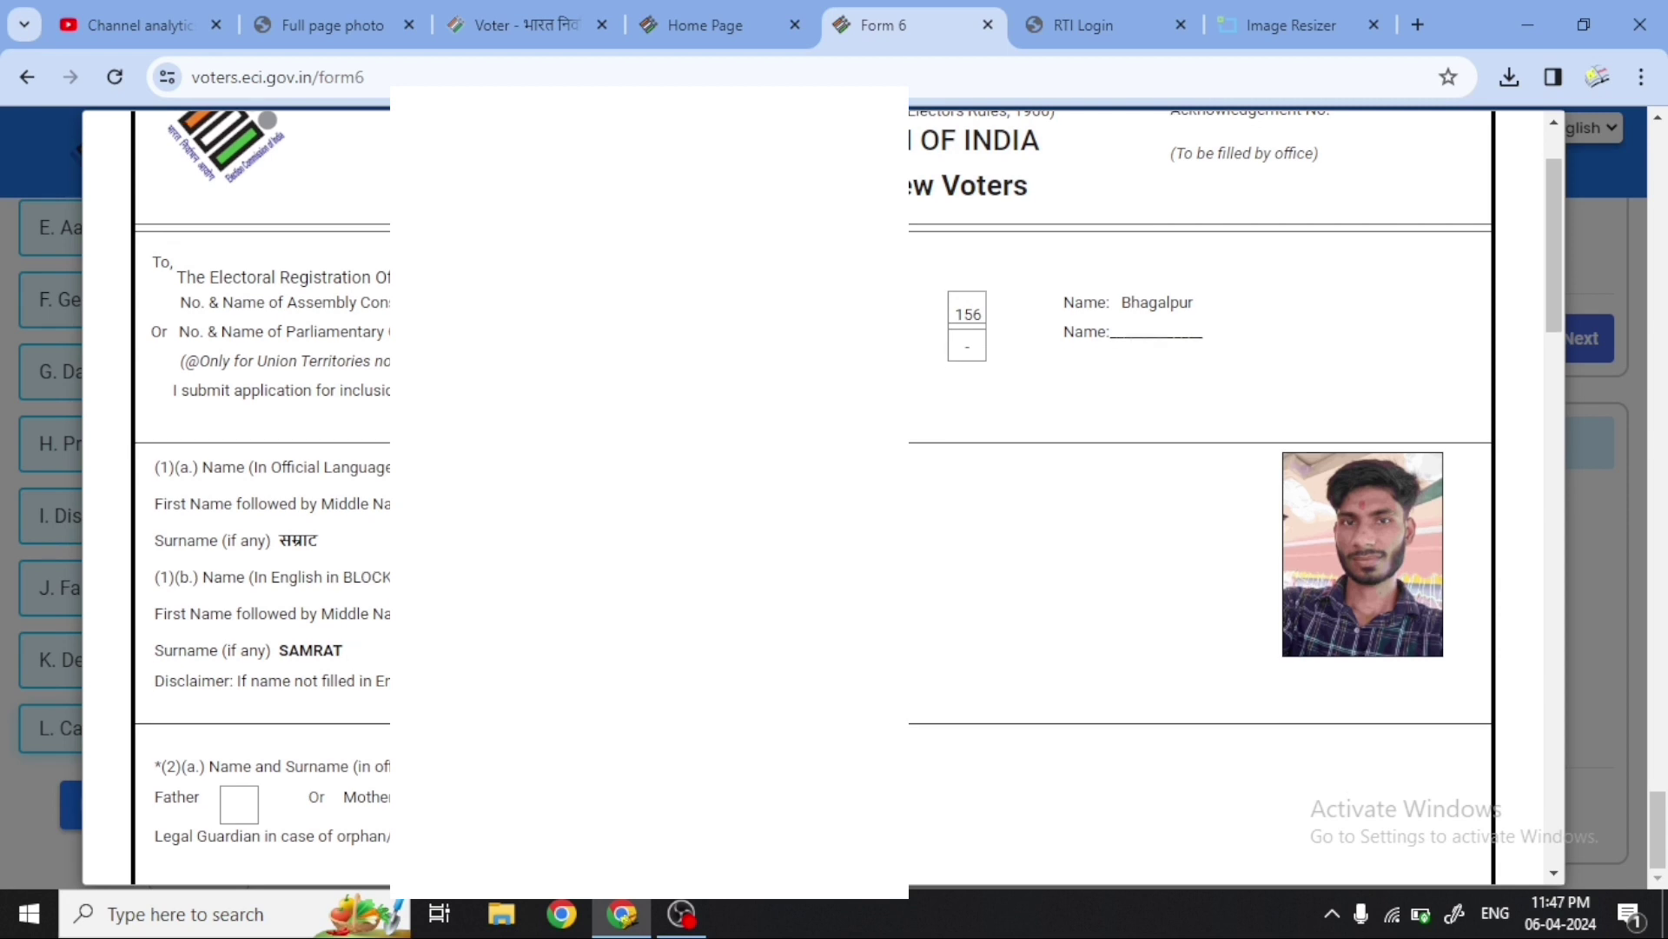
scroll(1199, 495, down, 4)
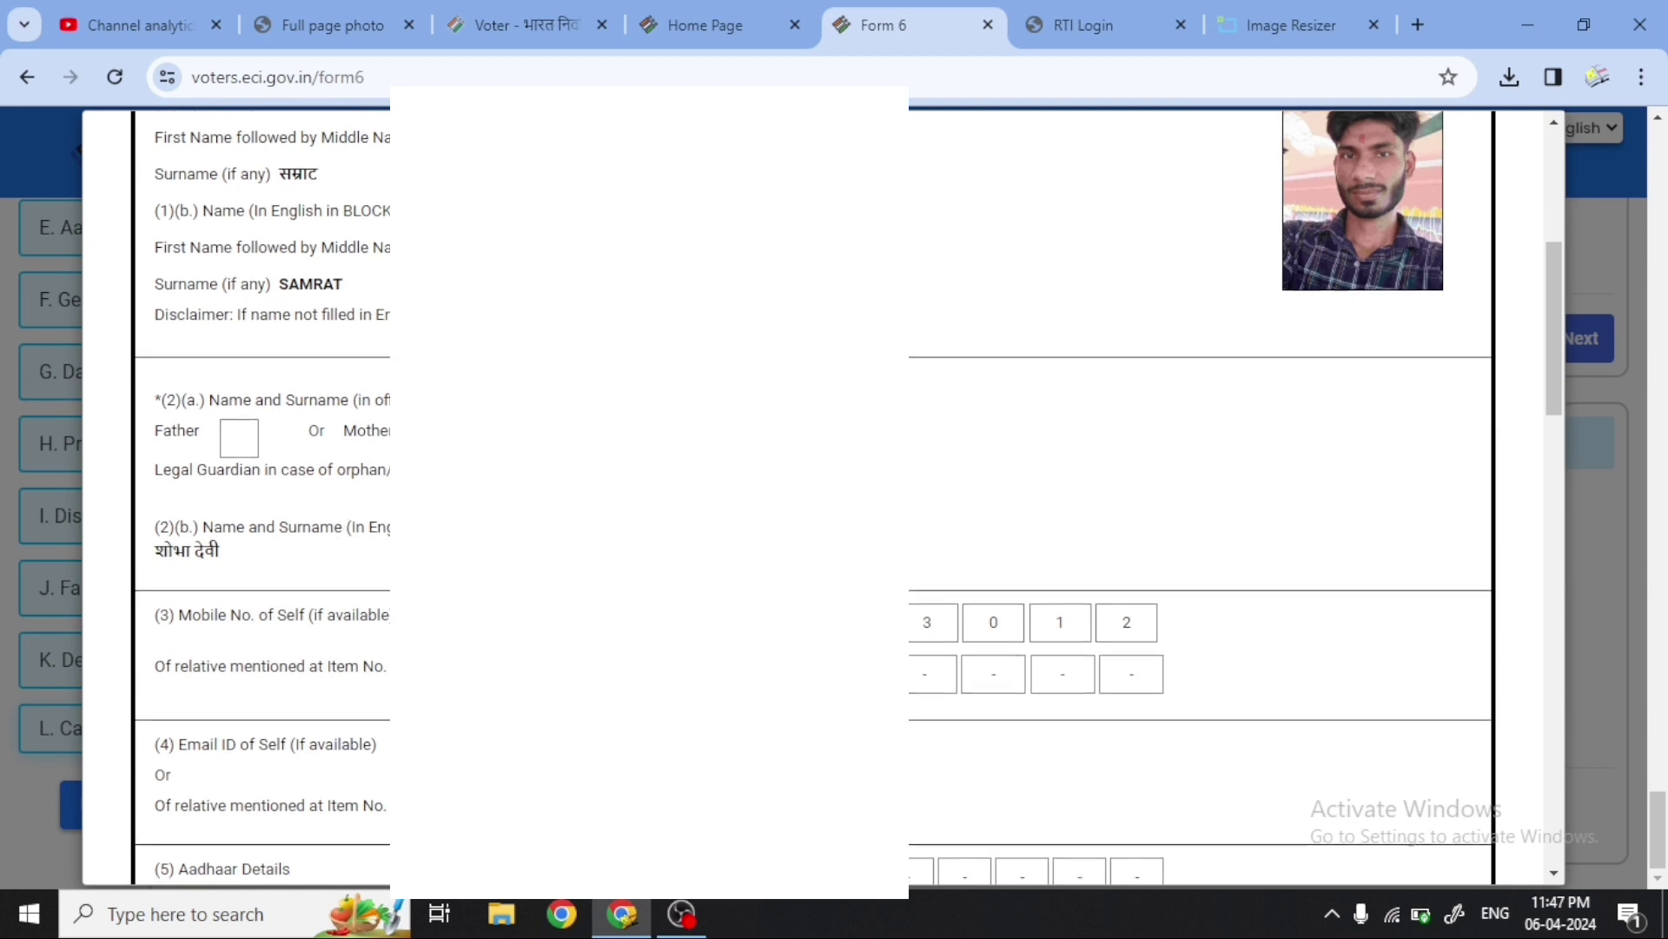
scroll(296, 433, down, 3)
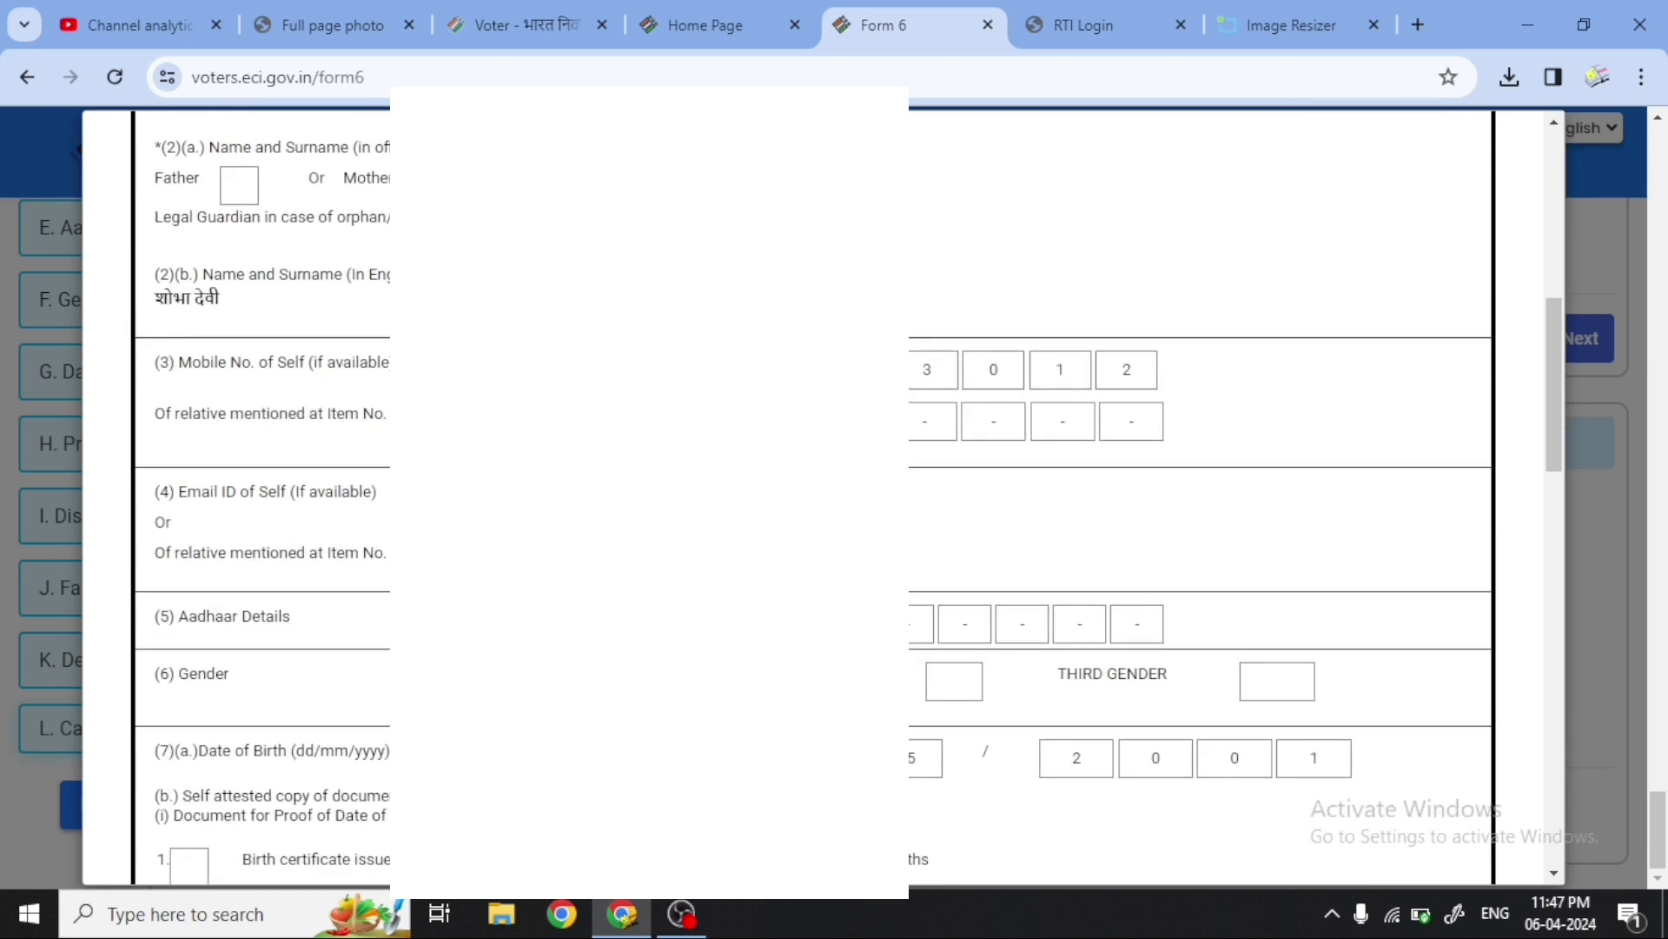
scroll(1006, 488, down, 3)
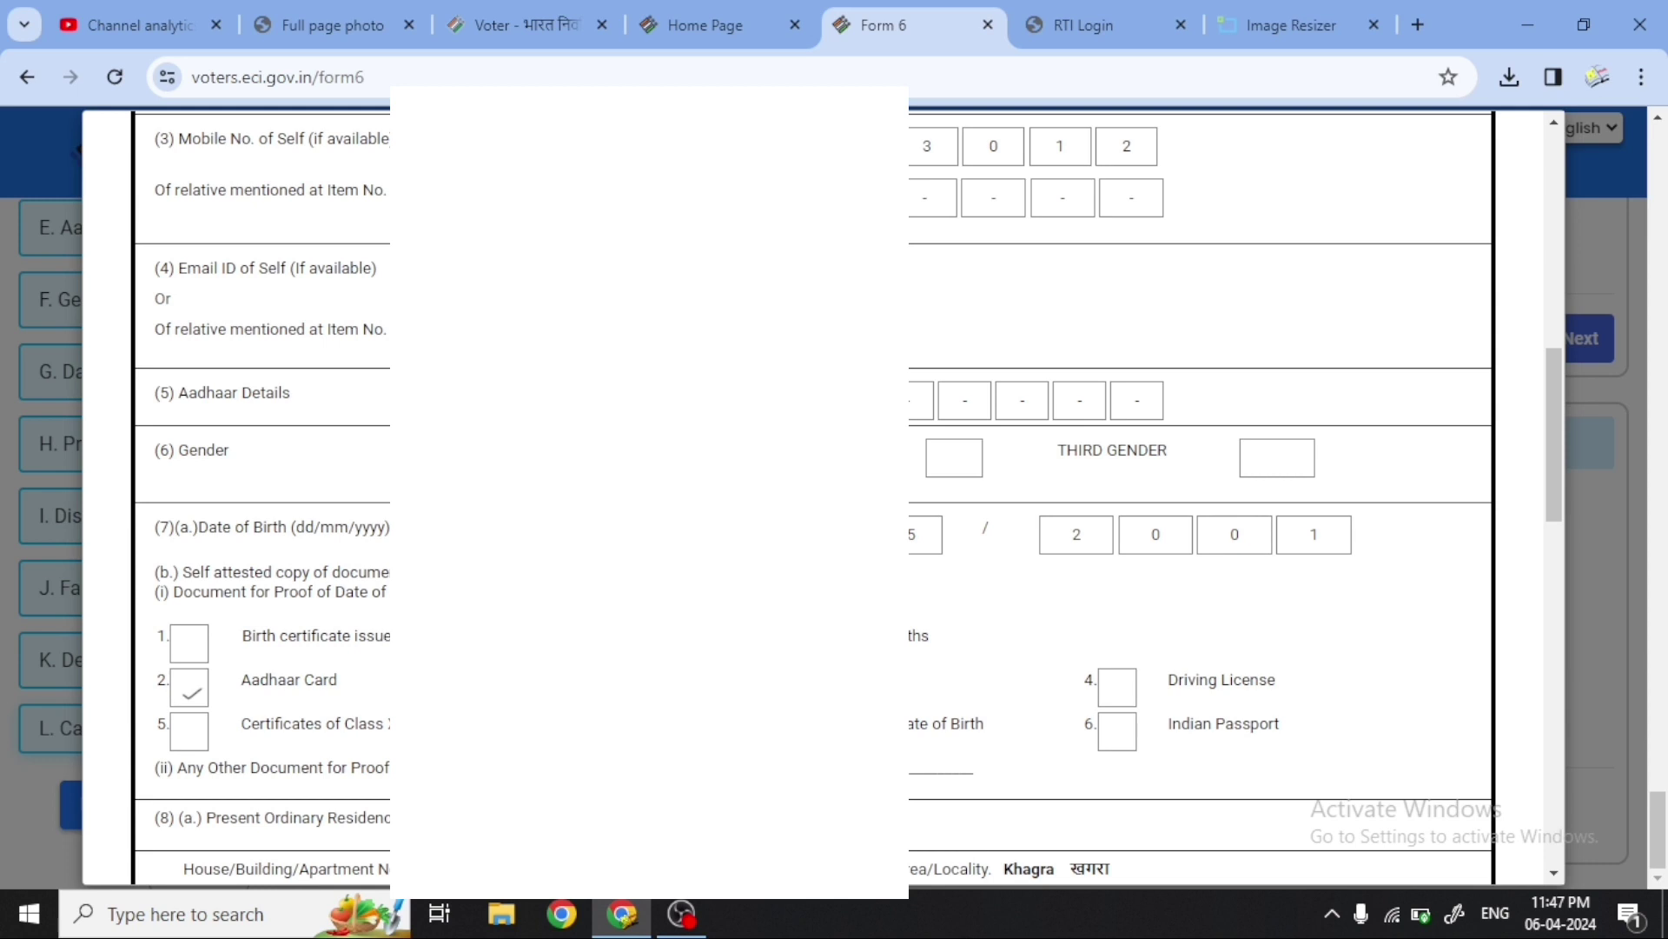
scroll(848, 494, down, 5)
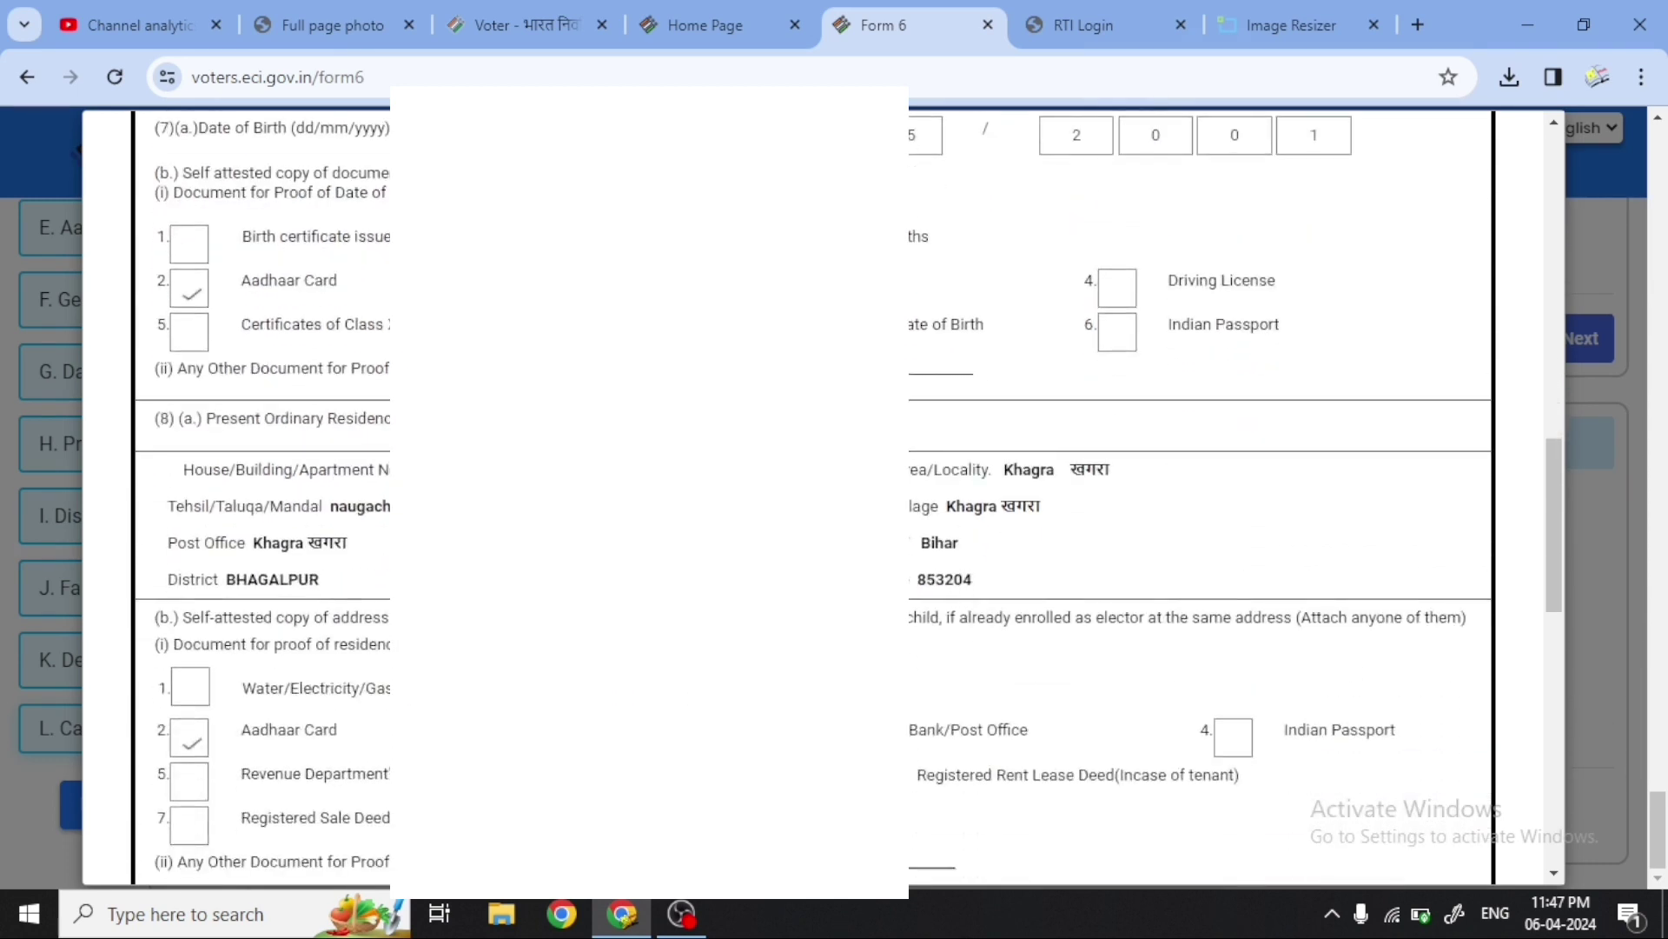
scroll(848, 493, down, 3)
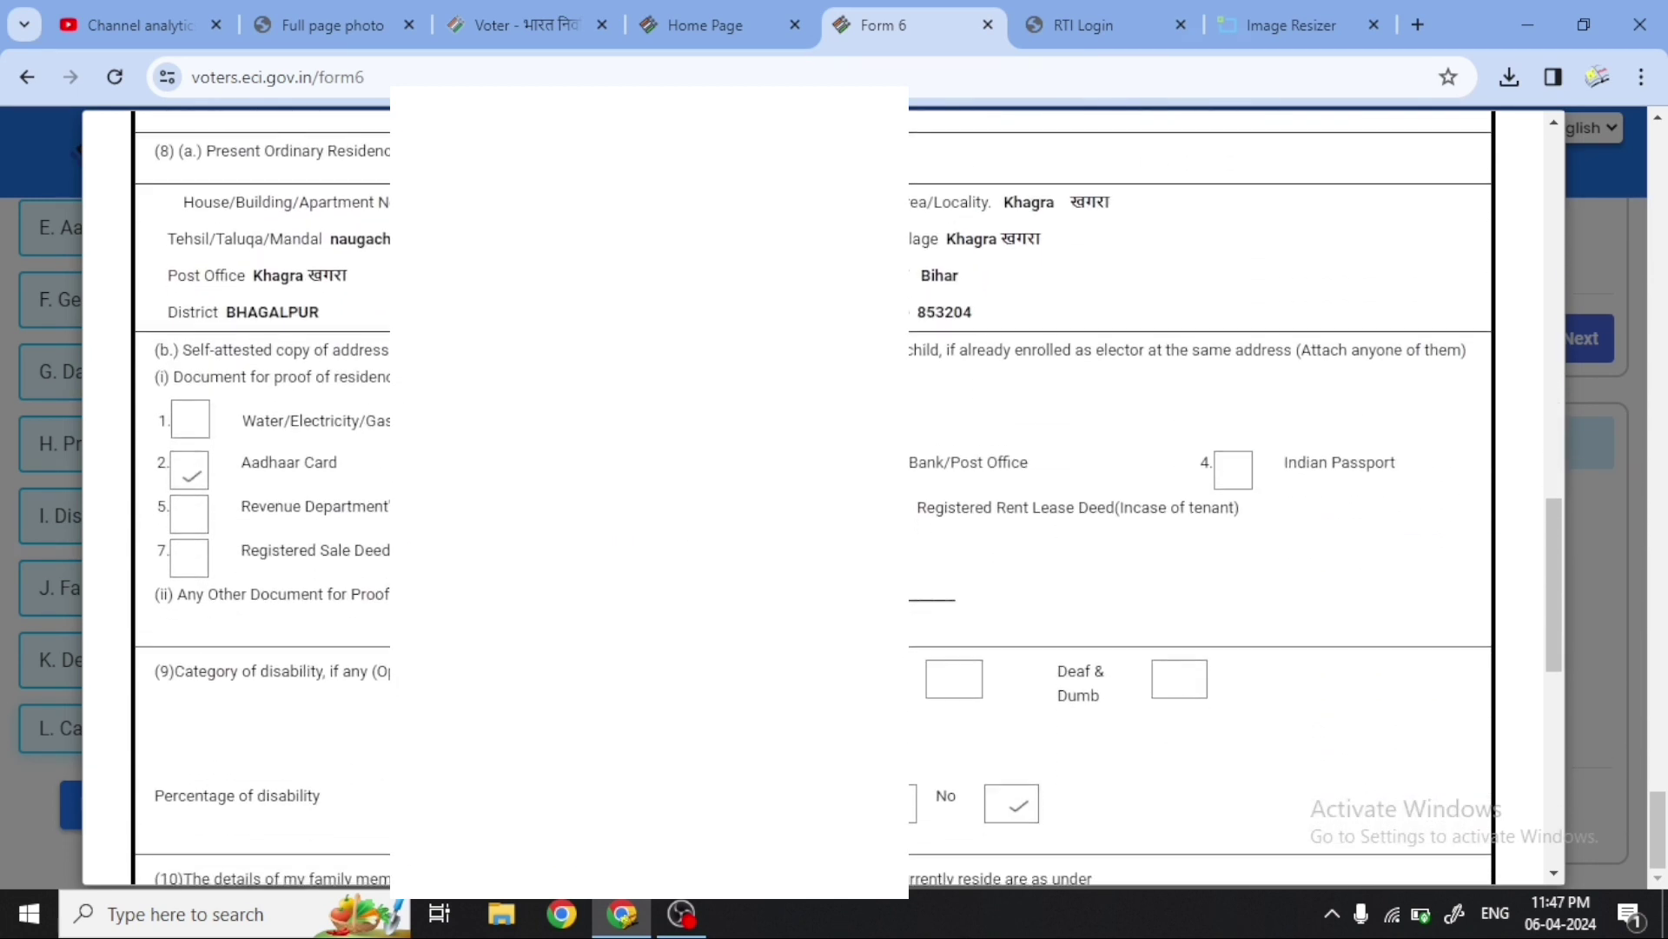
scroll(1199, 496, up, 3)
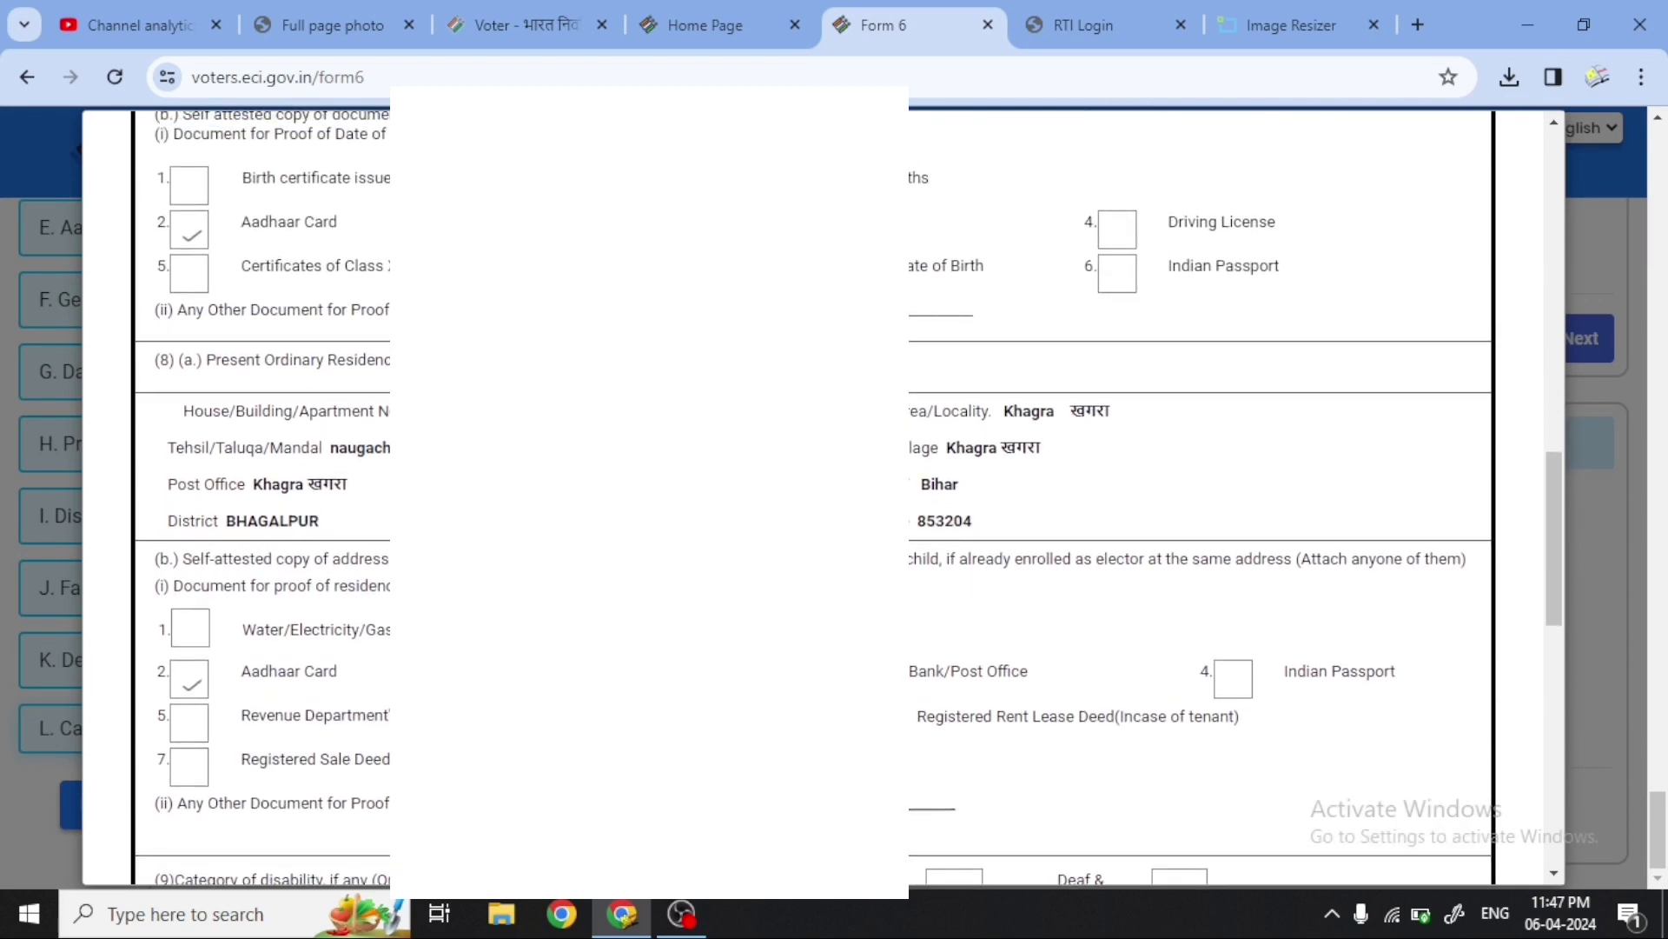
scroll(848, 495, up, 1)
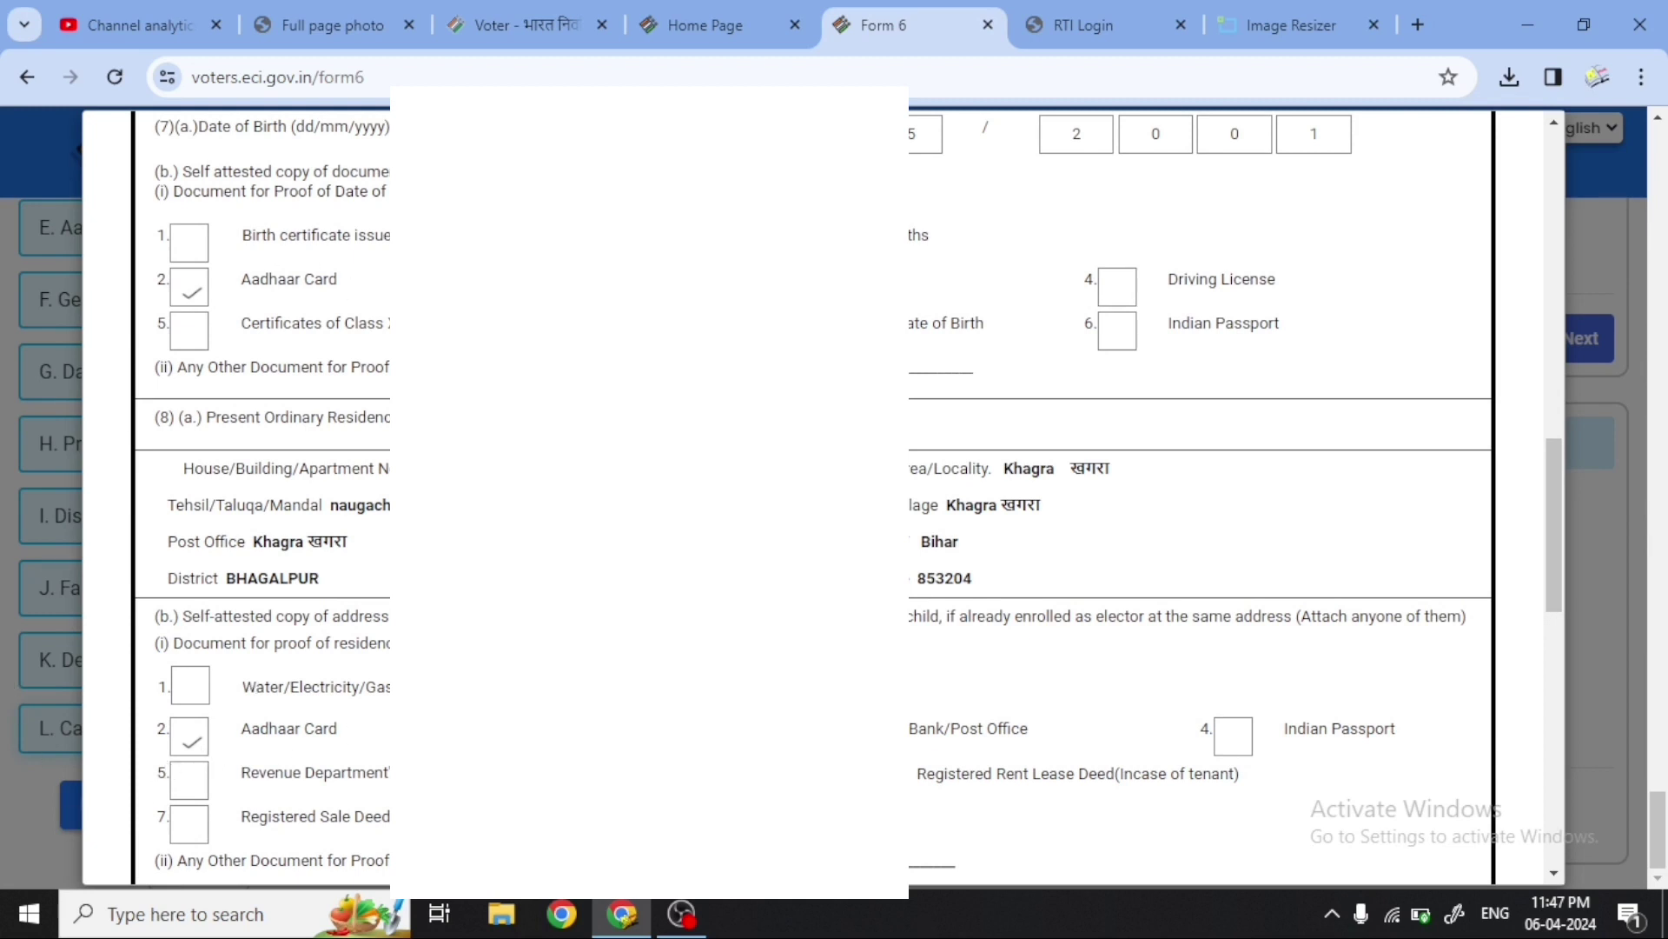
scroll(848, 495, up, 5)
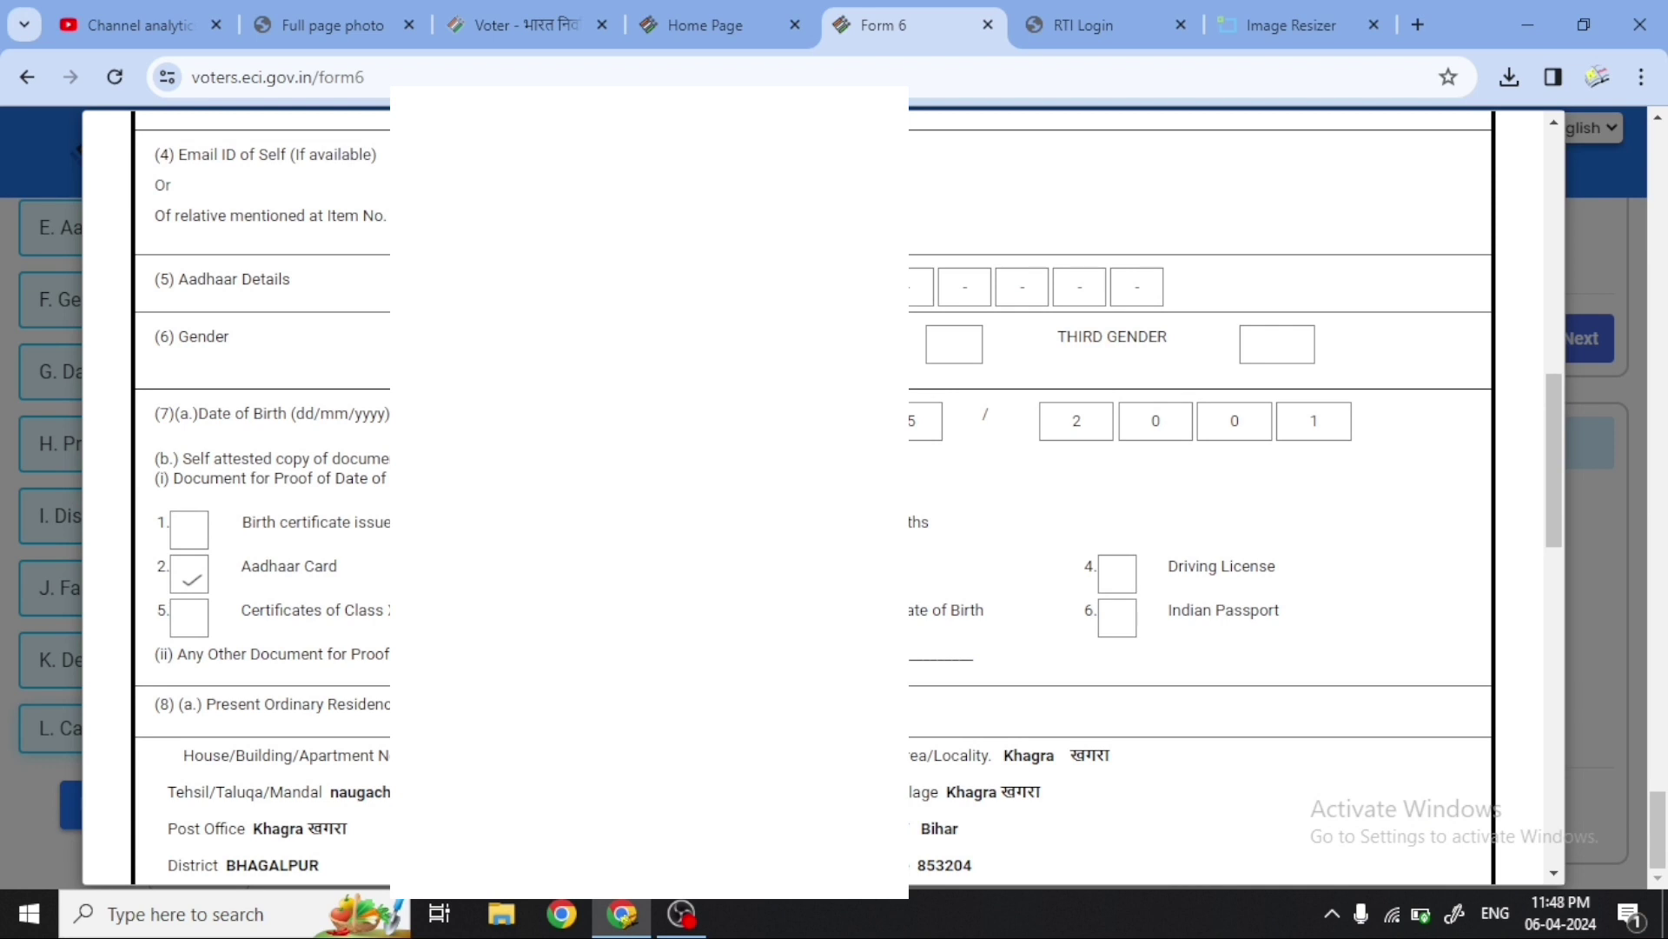
scroll(848, 496, down, 8)
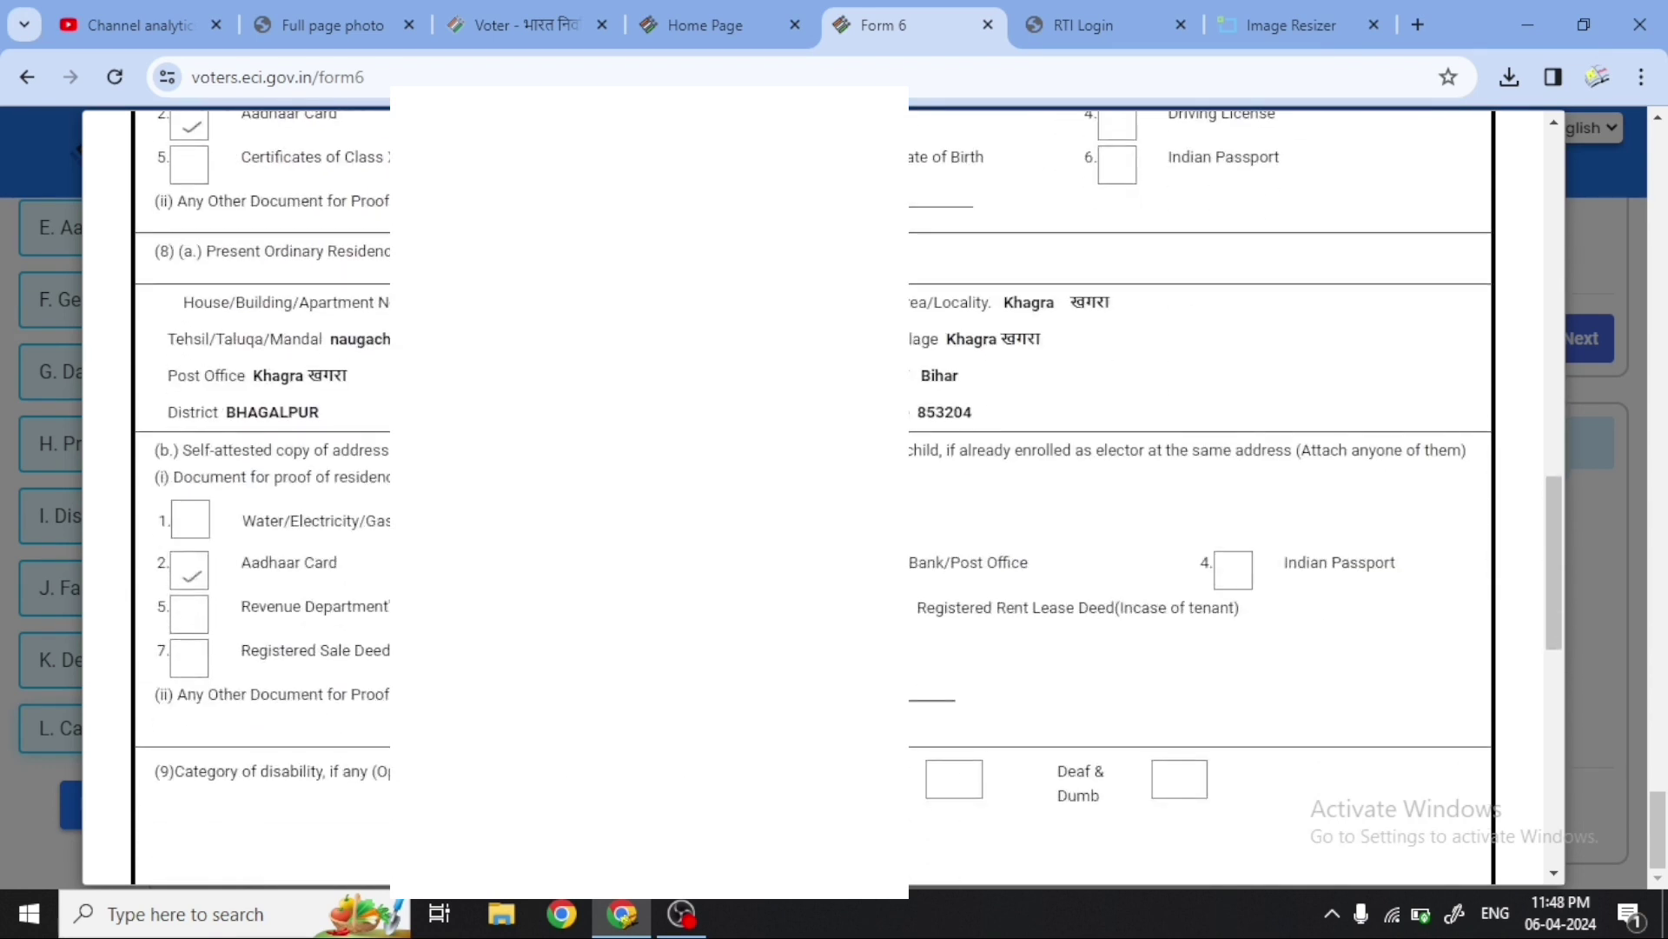
scroll(1199, 495, down, 6)
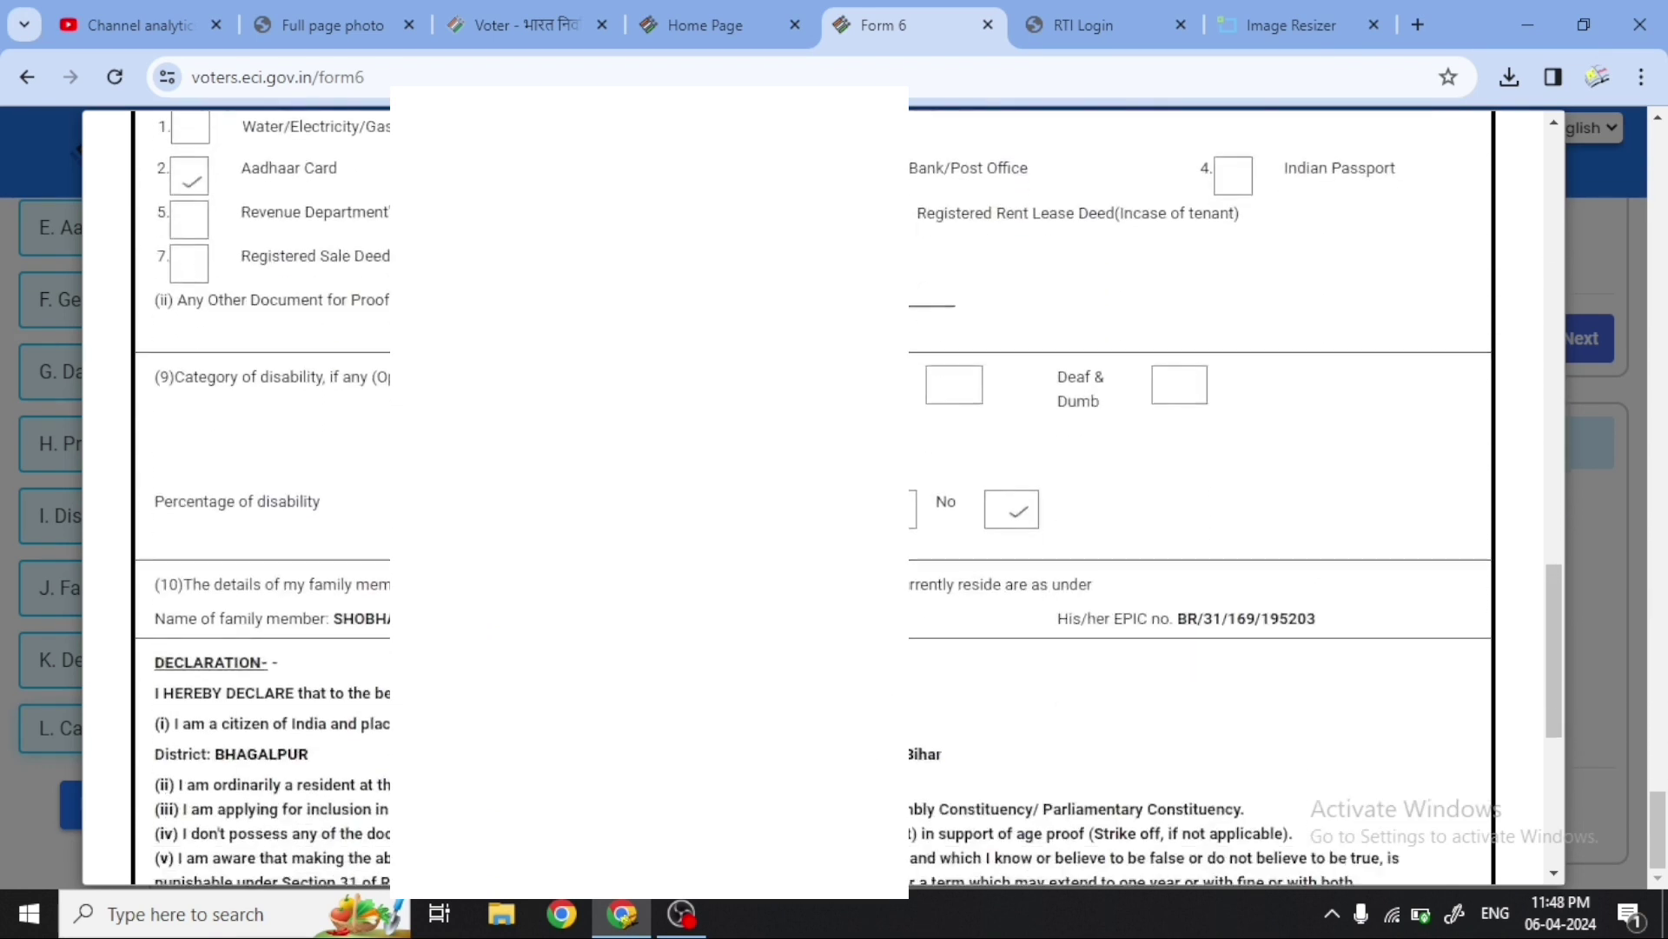
scroll(848, 495, down, 1)
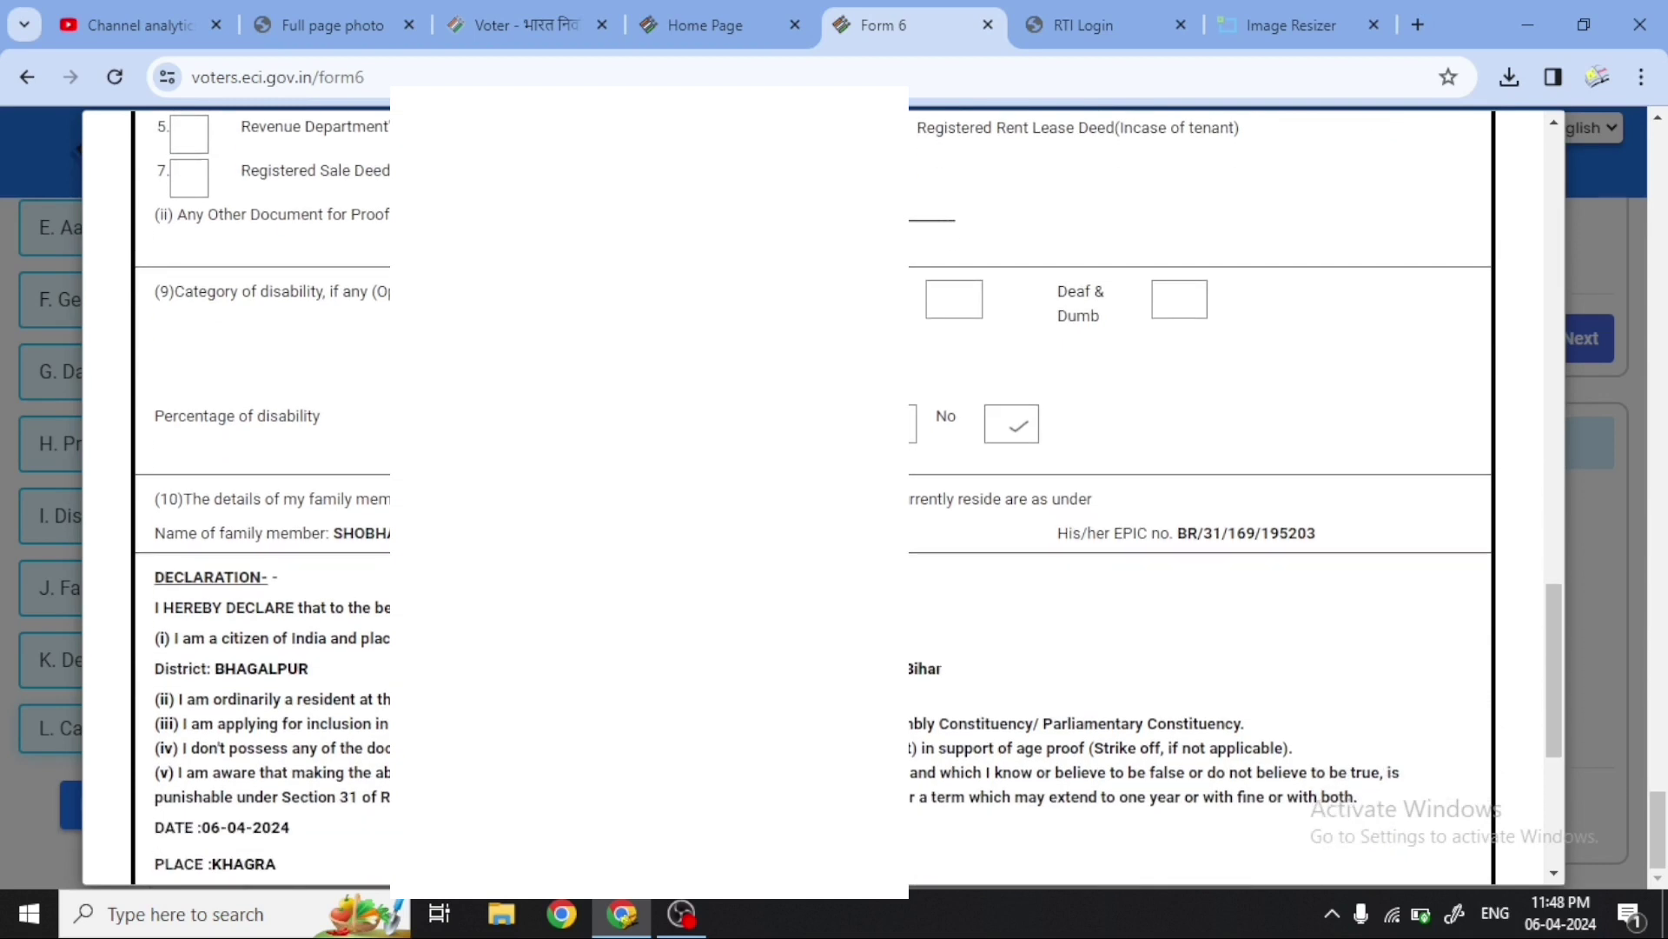
scroll(848, 495, down, 4)
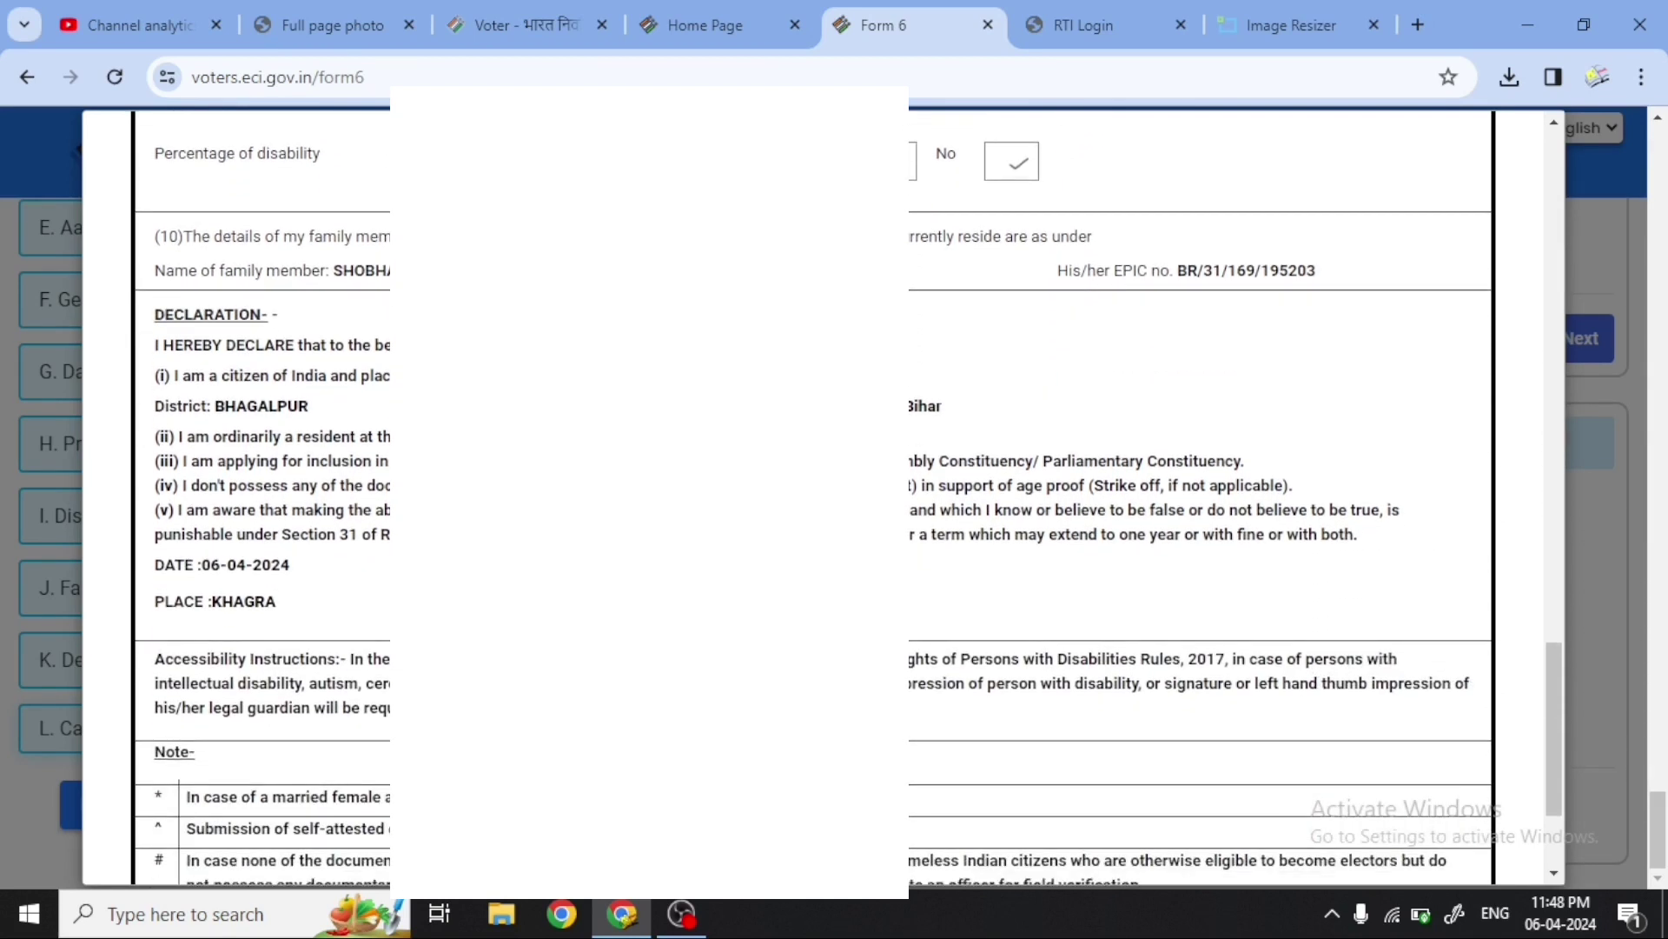
scroll(849, 495, down, 3)
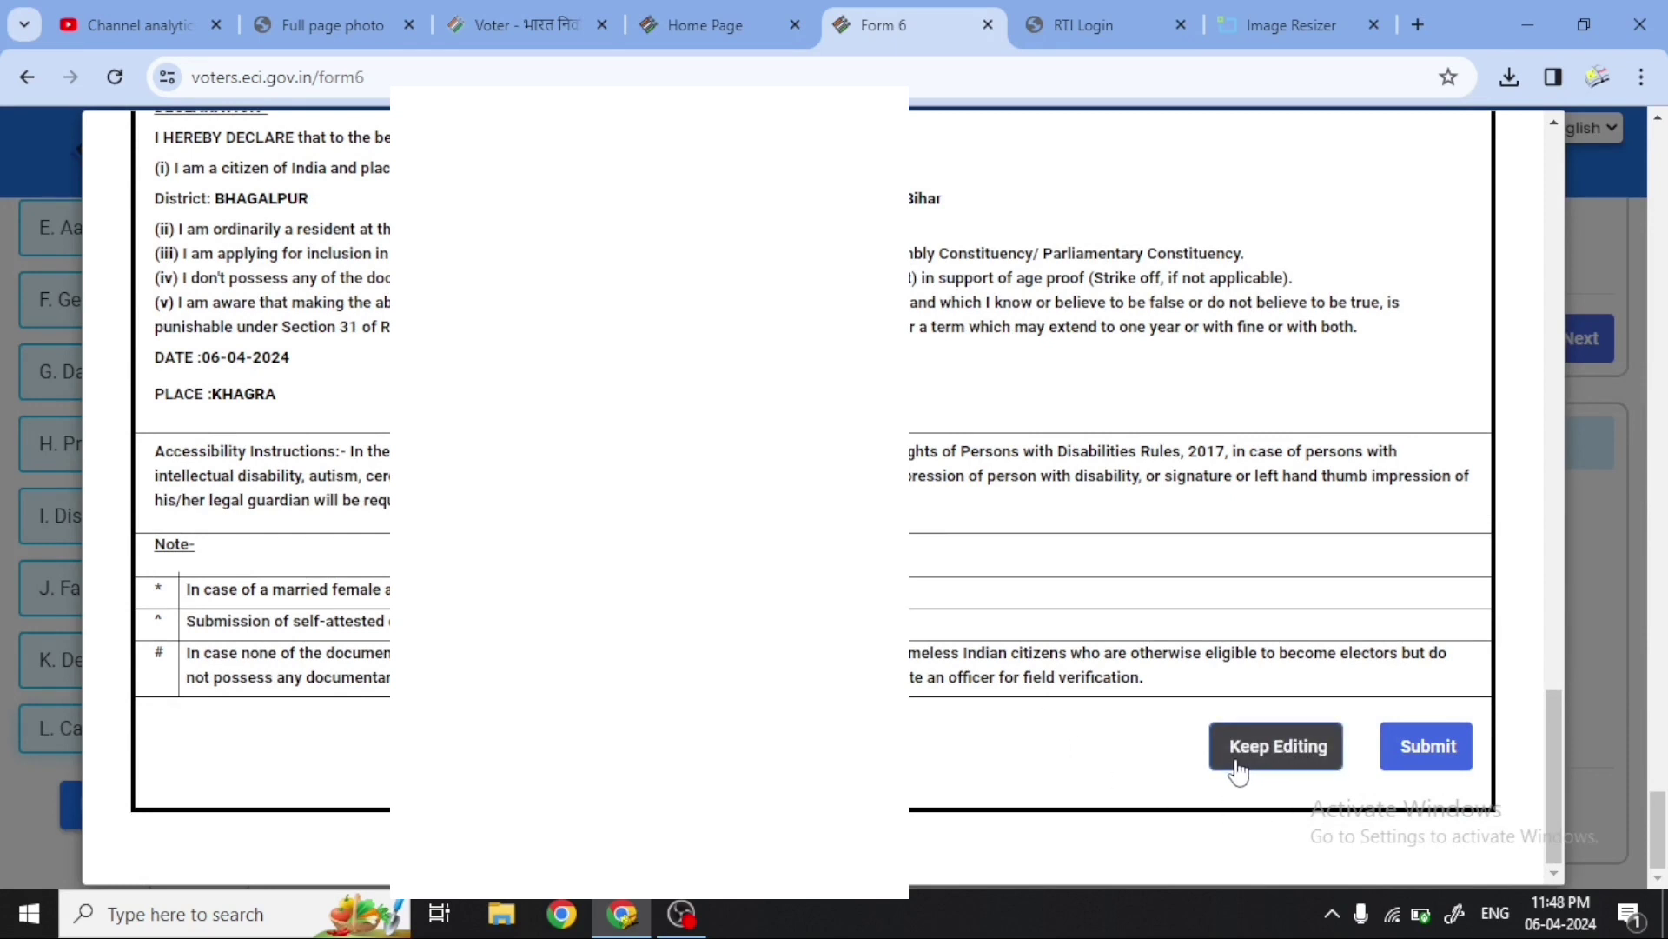
scroll(1251, 741, up, 5)
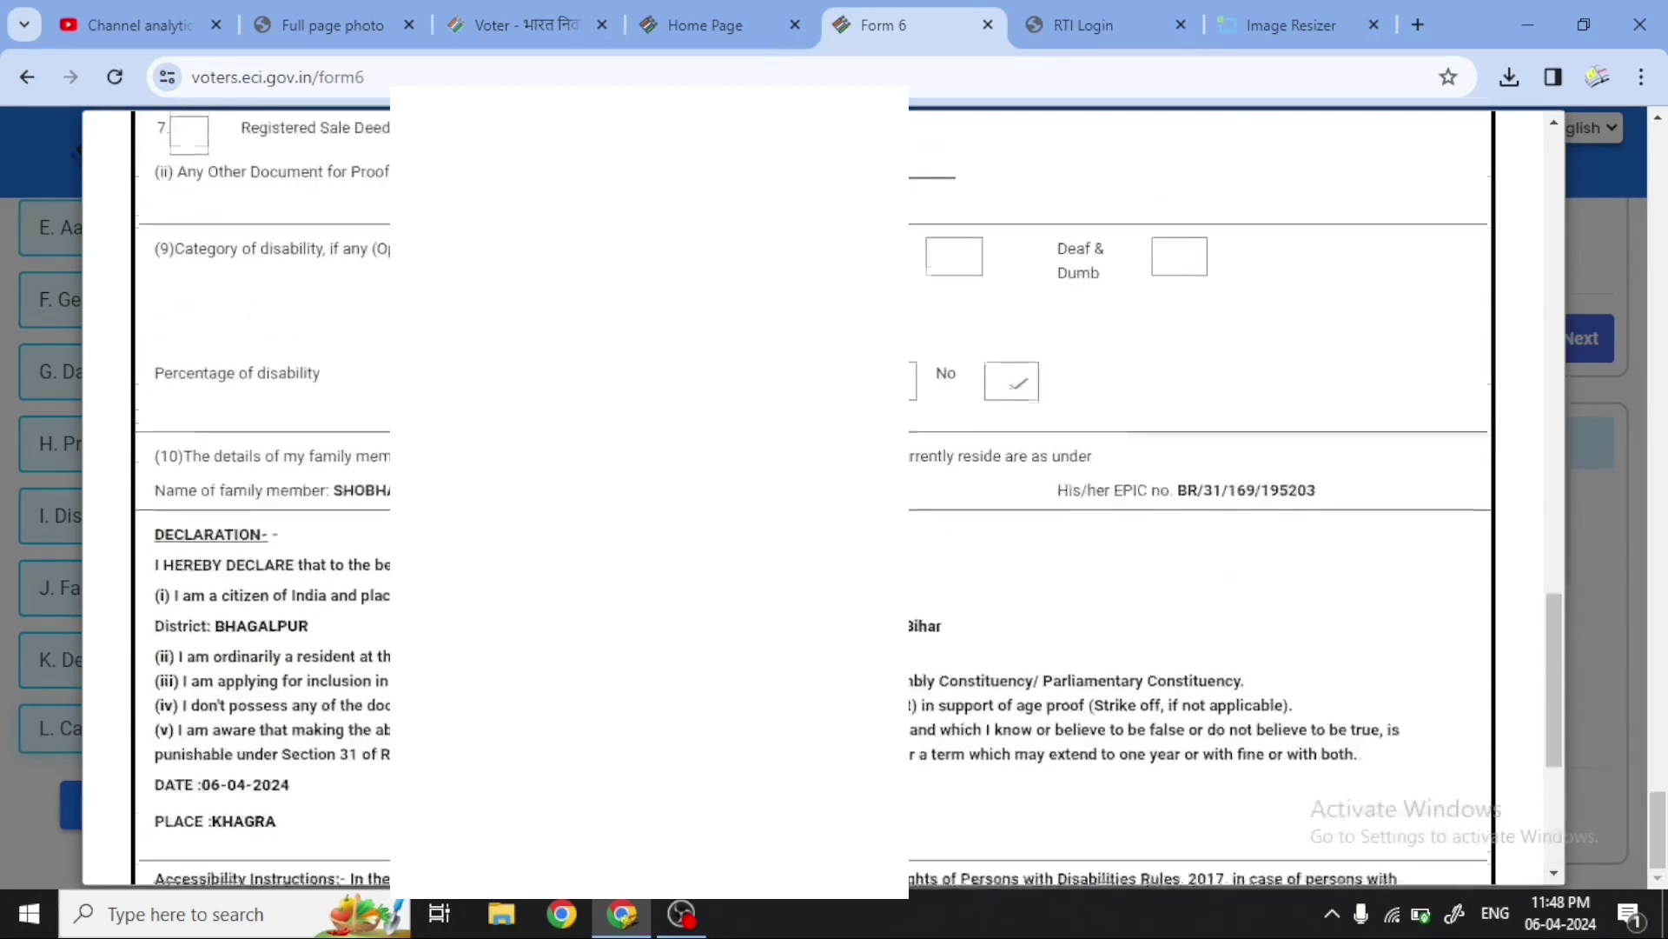
scroll(1251, 742, down, 5)
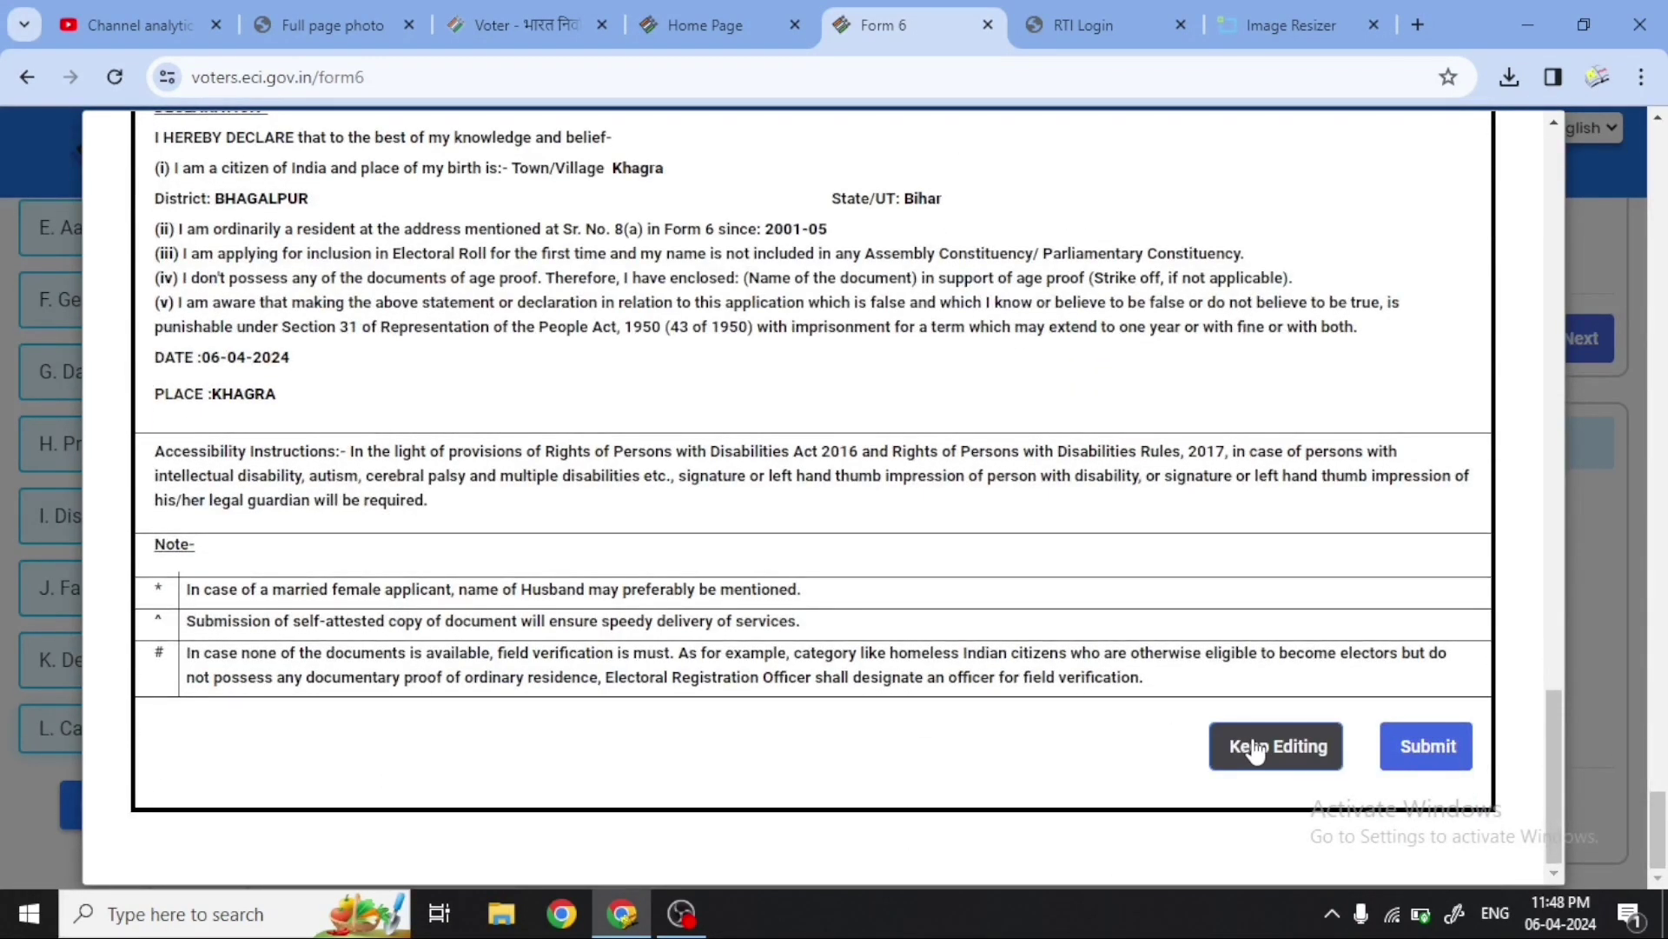
Leave the preview for editing and scroll past Personal, Relatives and Contact Details to Aadhaar Details
click(1256, 744)
scroll(935, 557, up, 15)
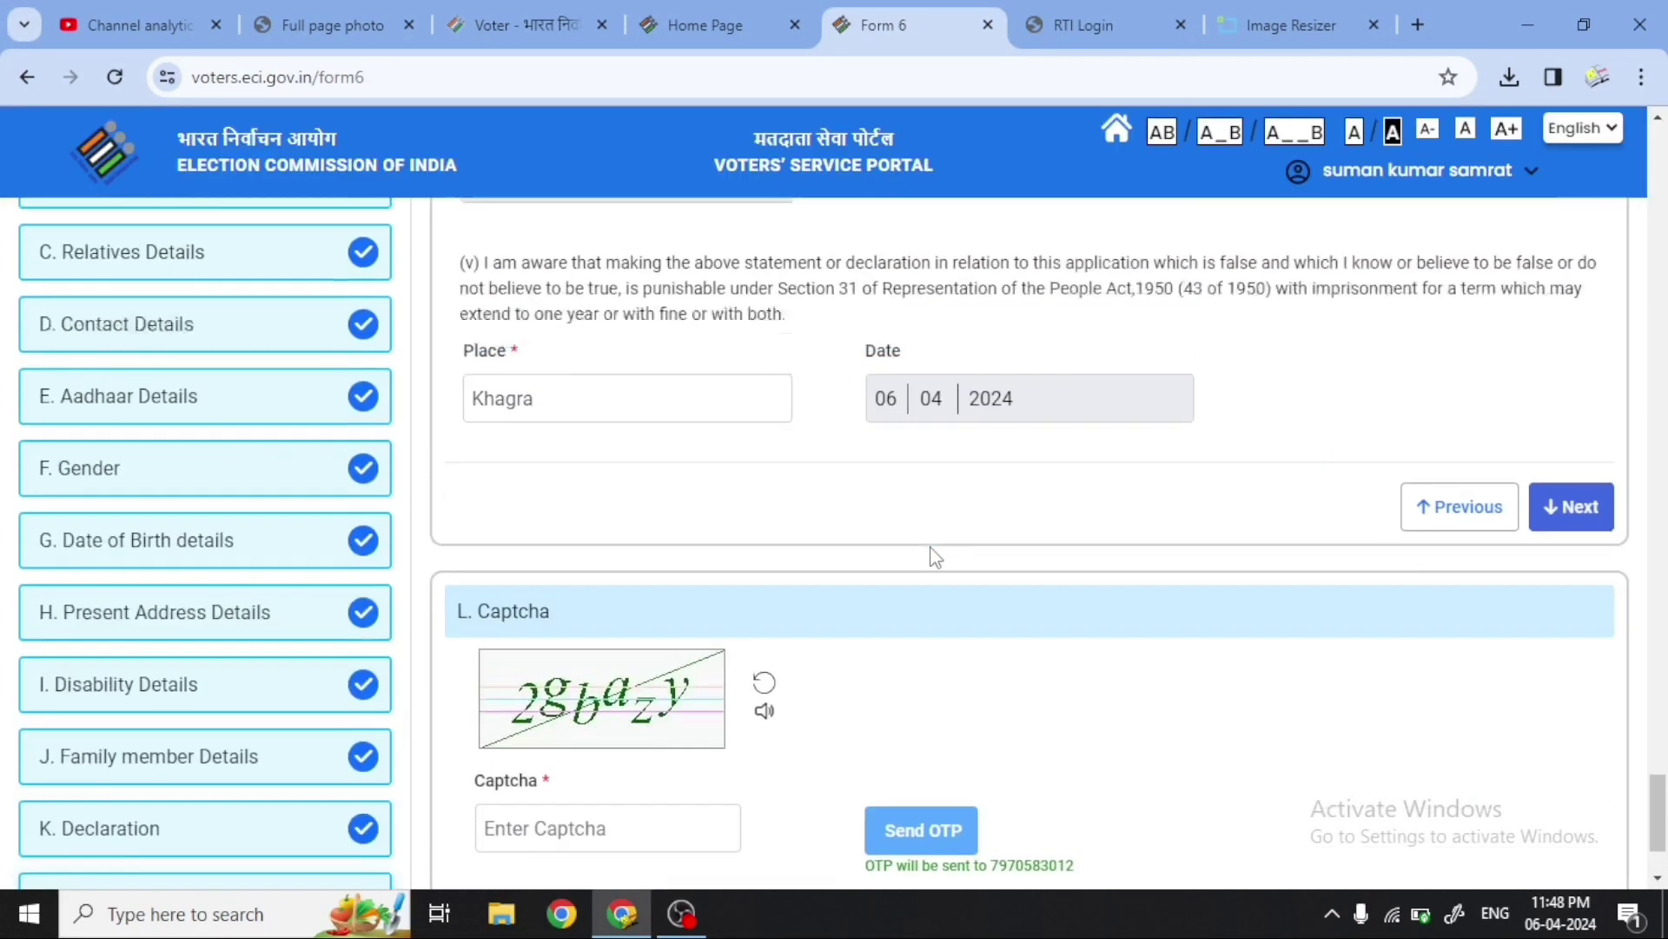
scroll(935, 557, up, 20)
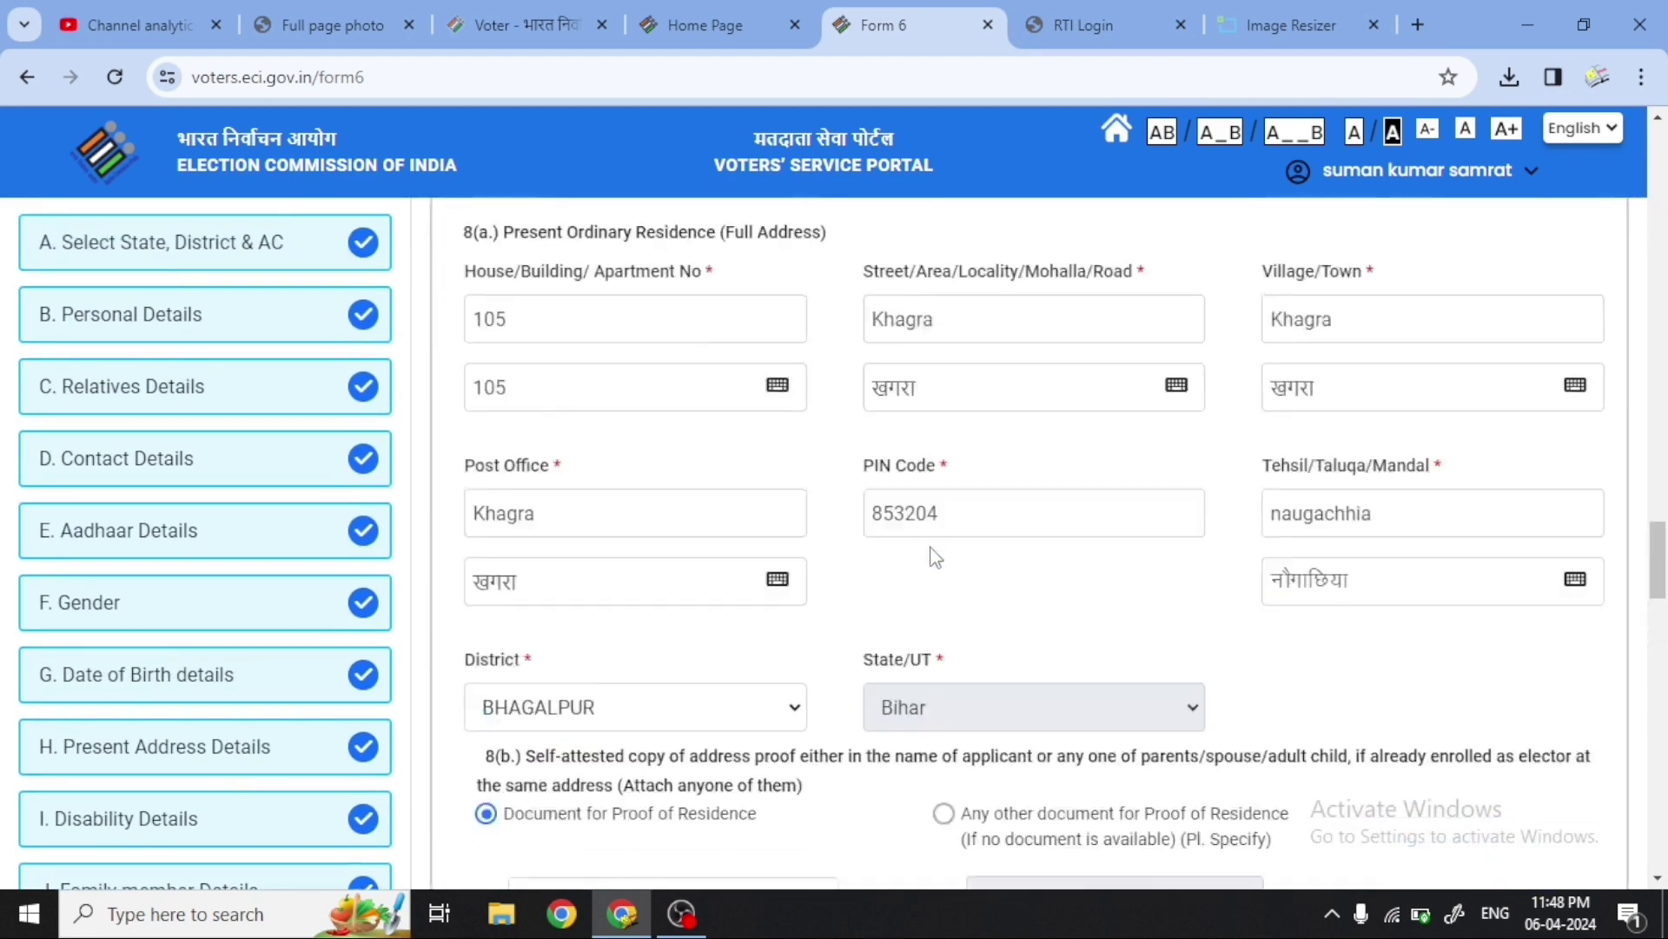
scroll(935, 557, up, 6)
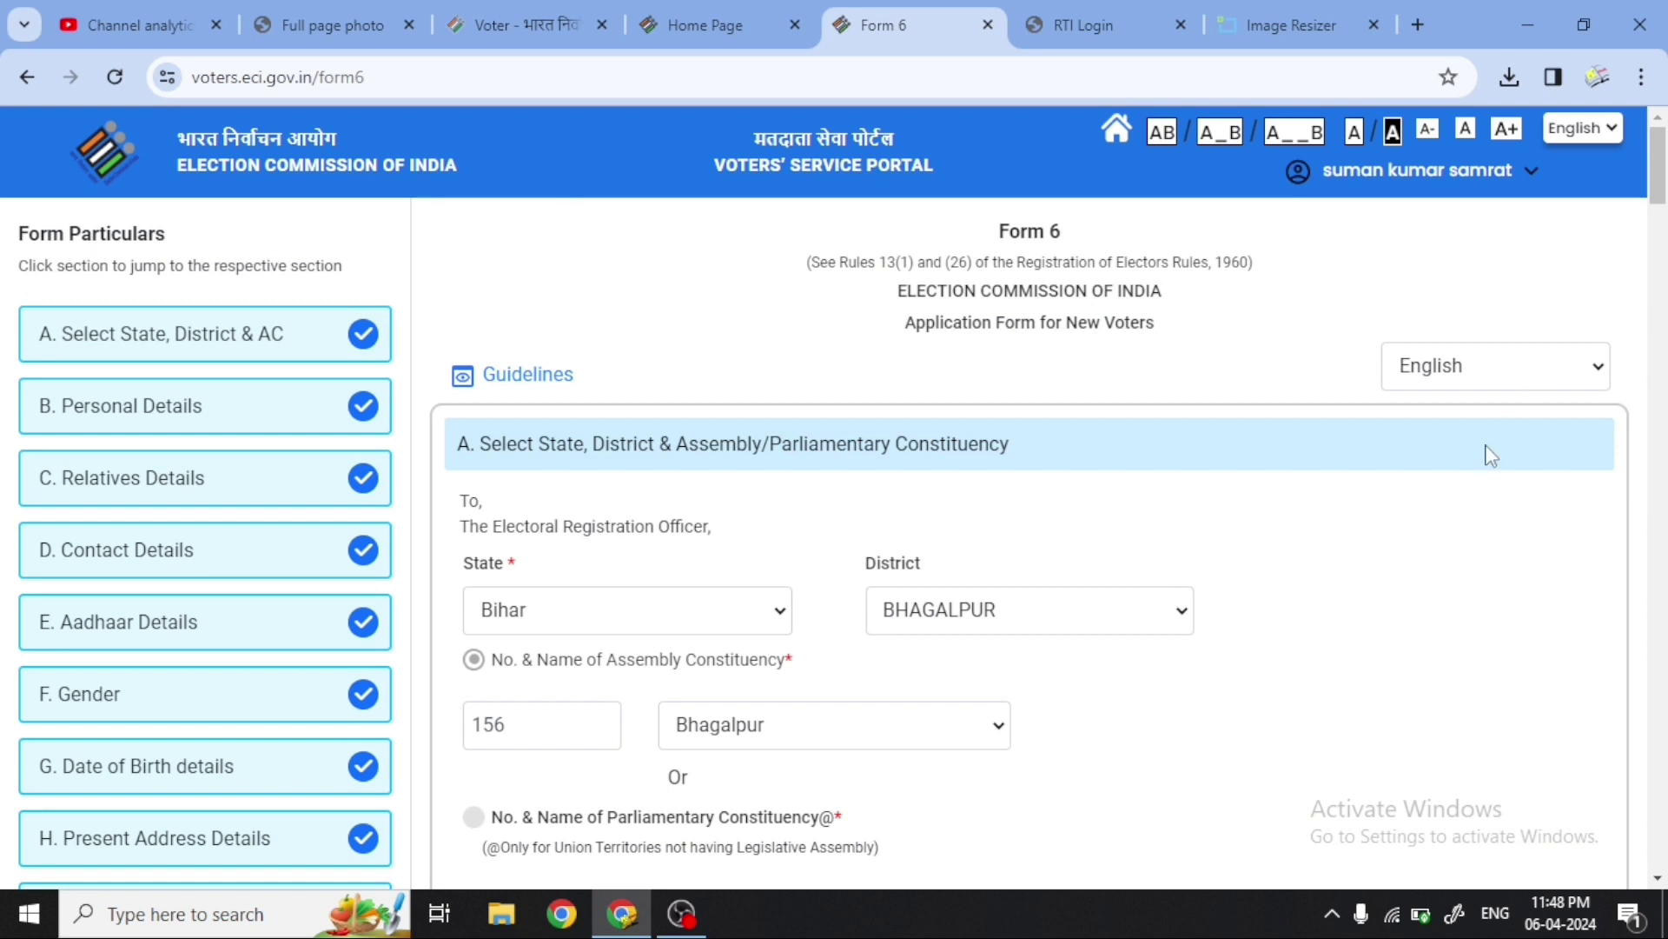
scroll(1430, 578, down, 2)
scroll(1434, 578, down, 2)
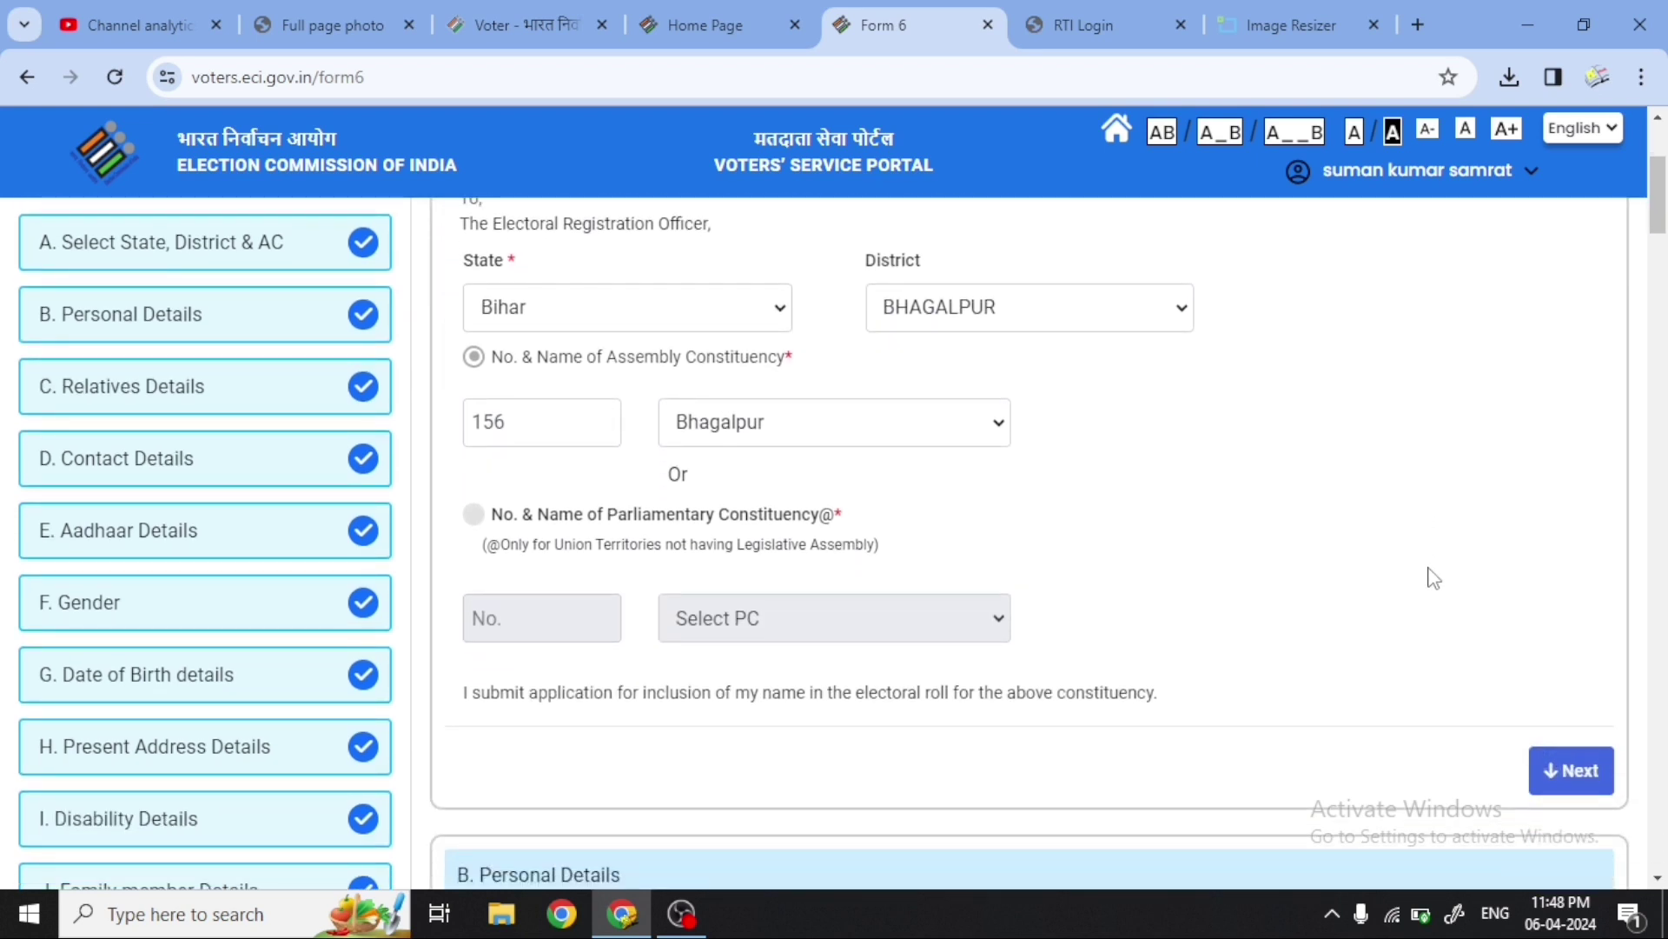
scroll(1434, 578, down, 5)
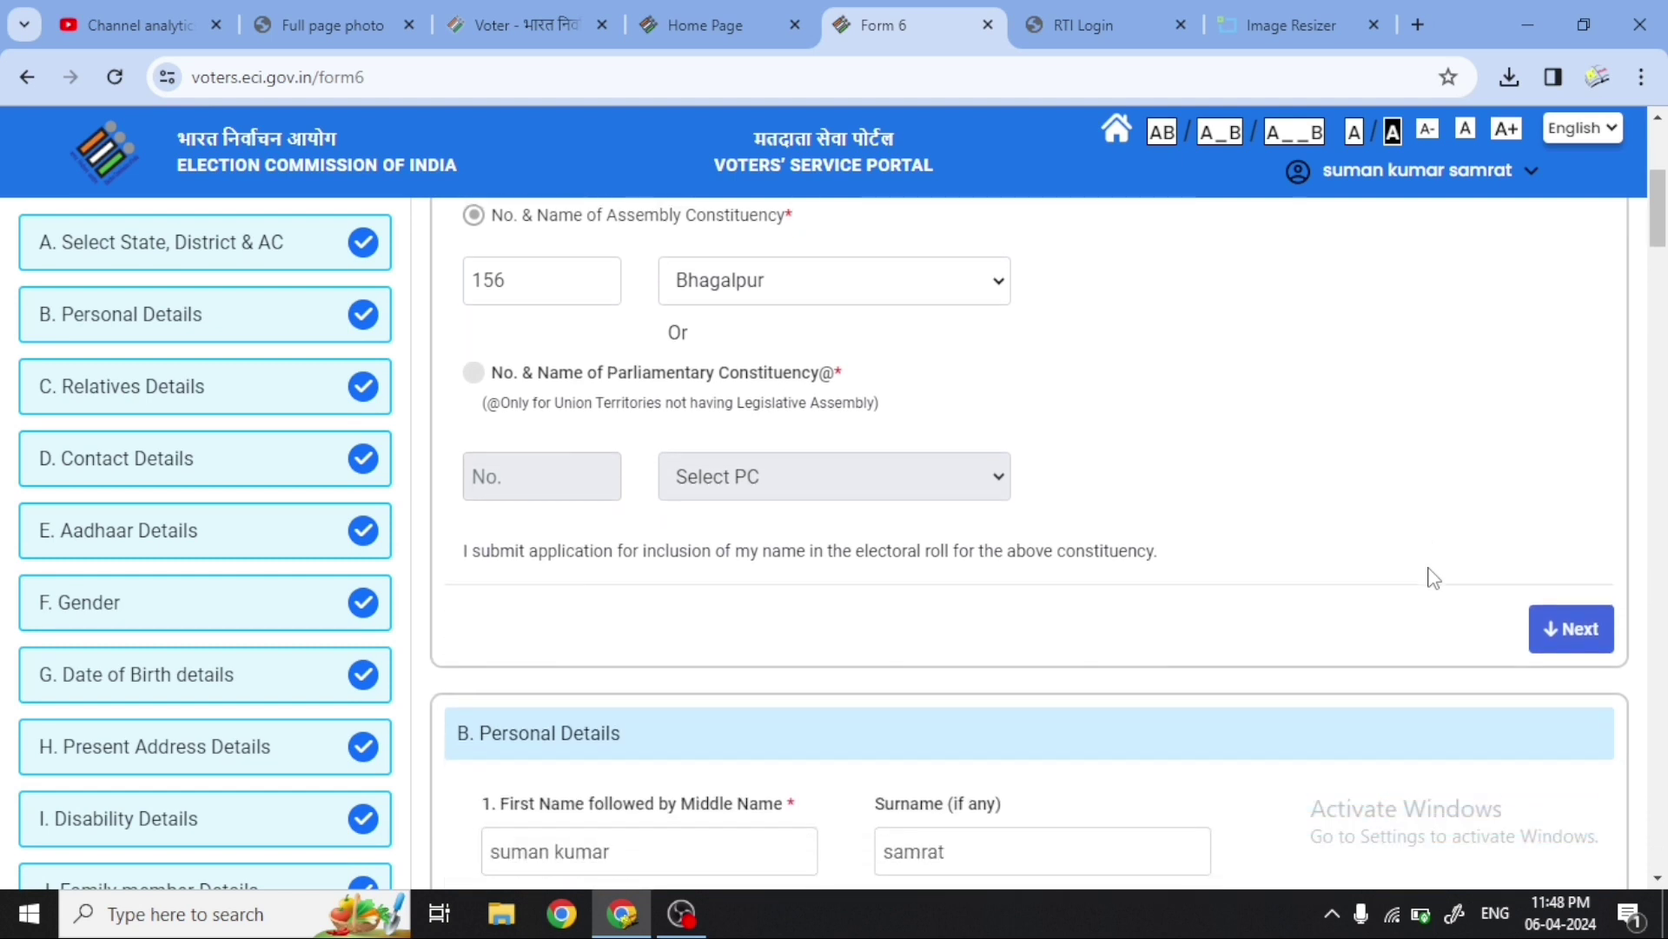
scroll(1434, 578, down, 5)
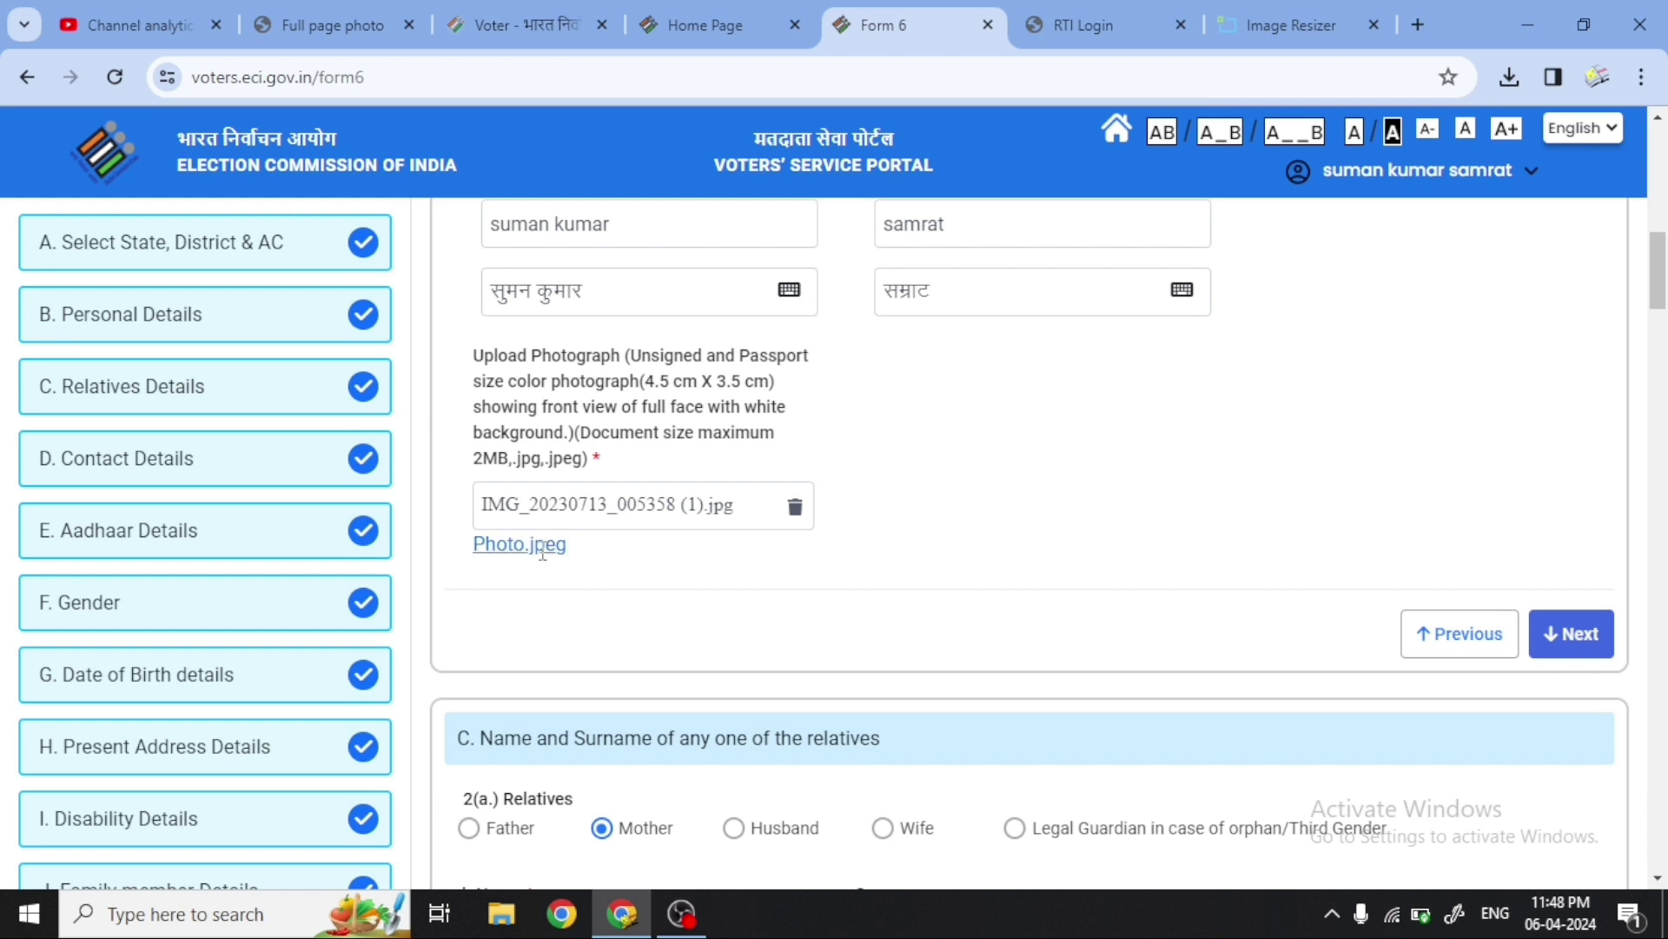
scroll(1121, 465, up, 1)
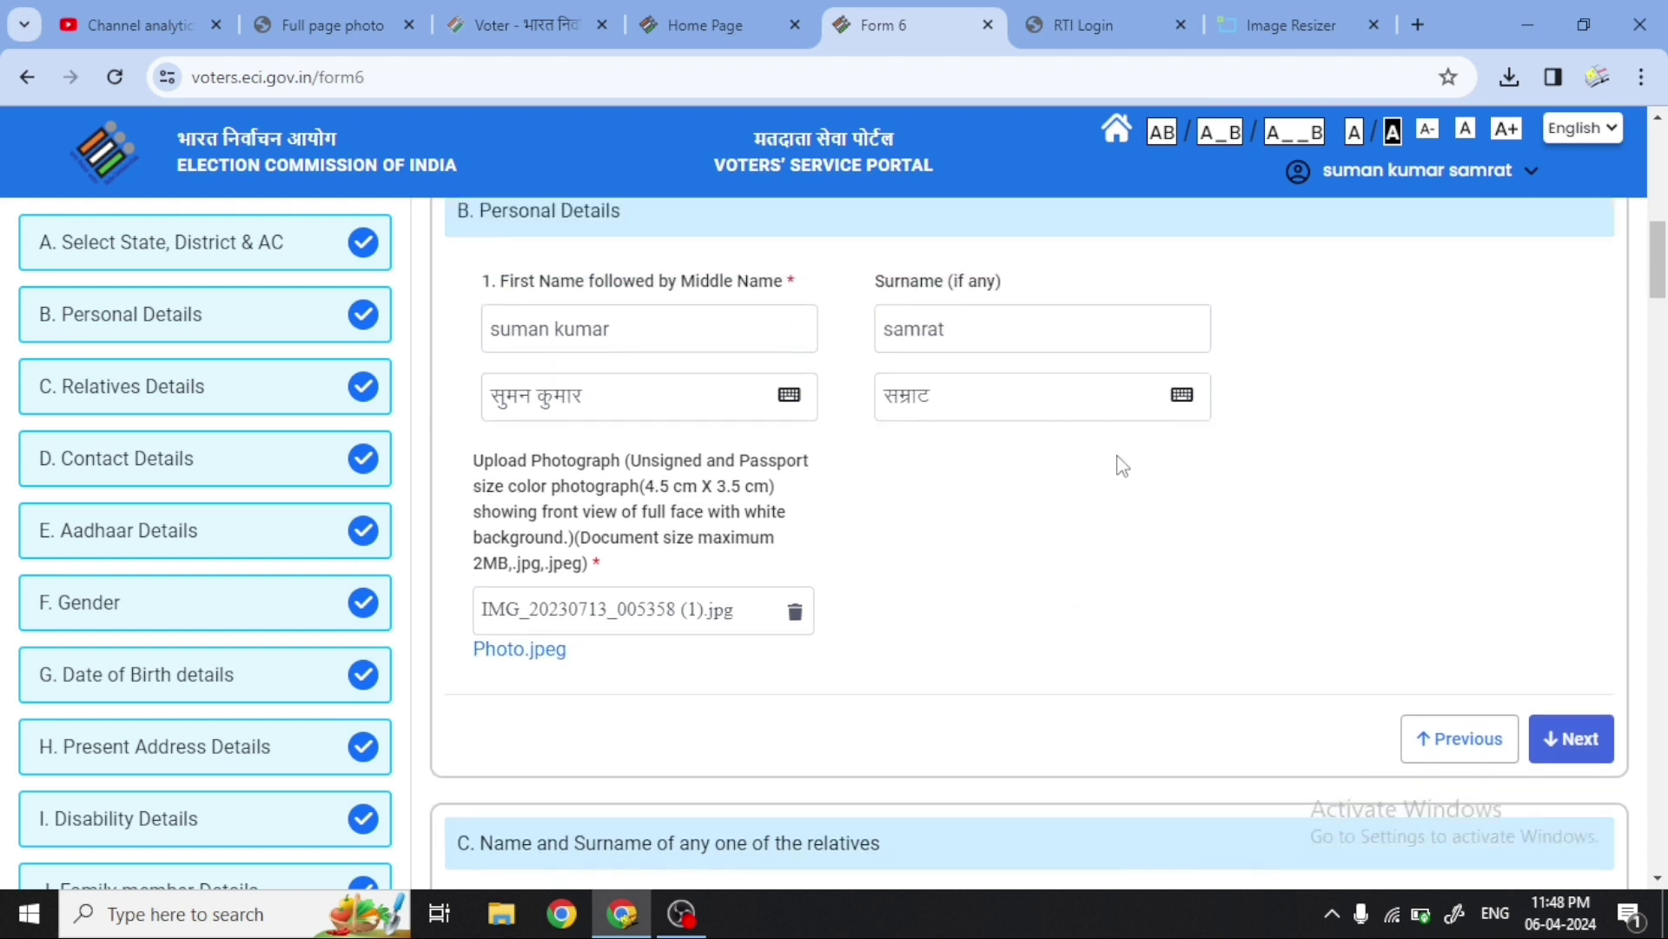
scroll(1121, 465, down, 2)
scroll(1121, 465, down, 5)
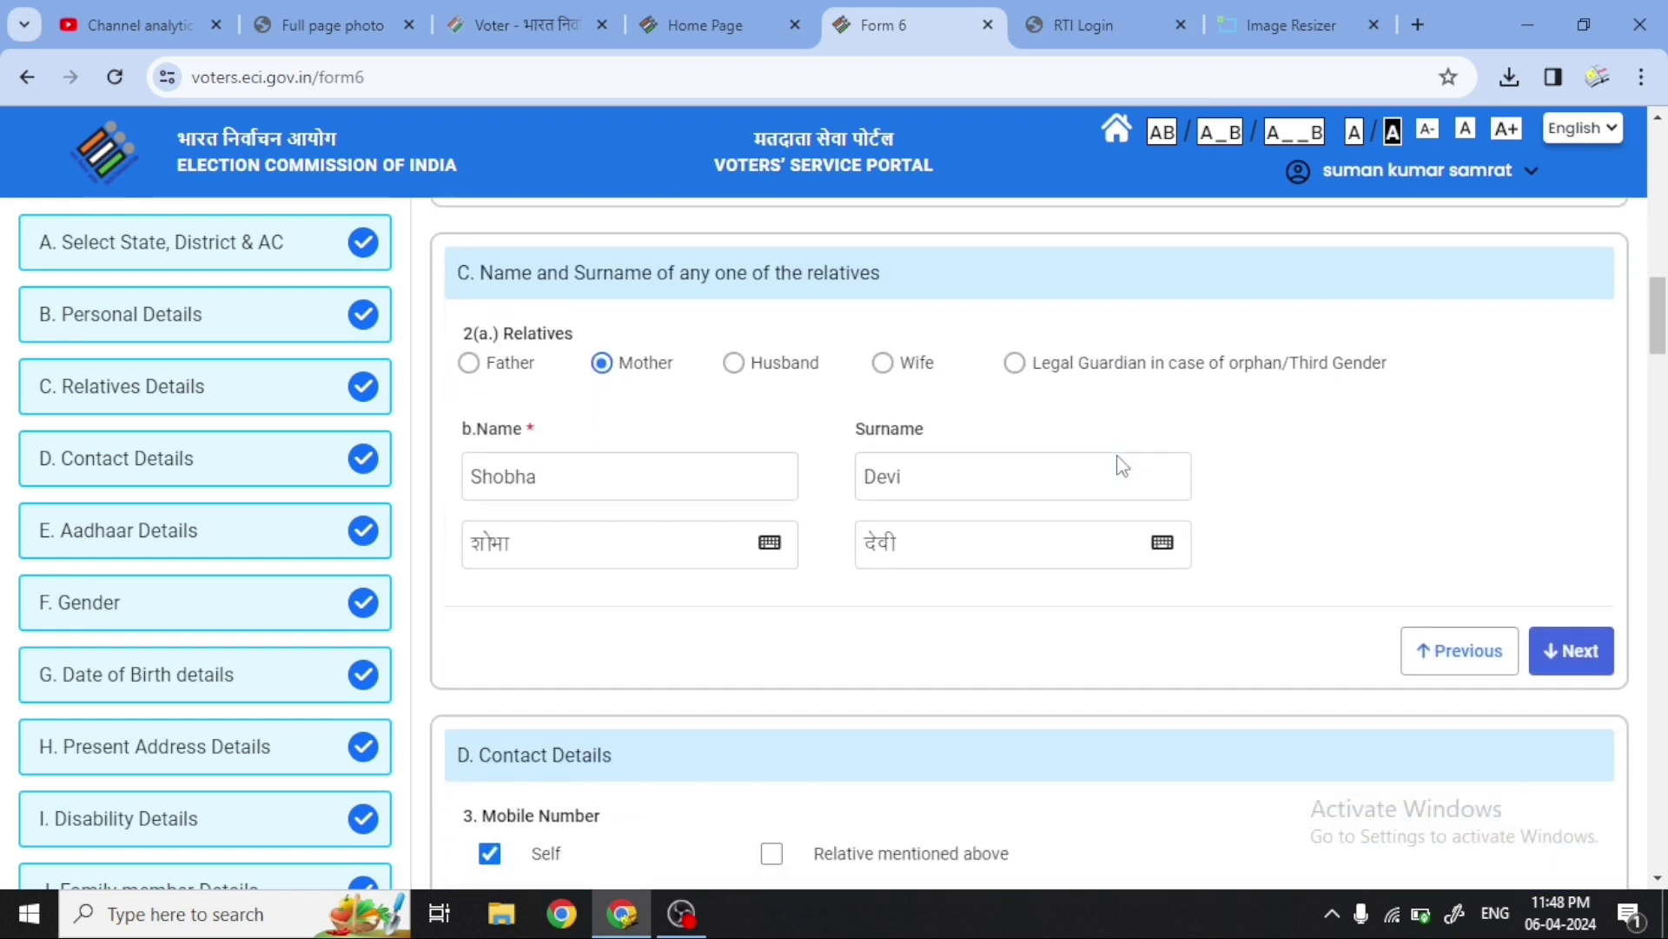
scroll(1121, 465, up, 1)
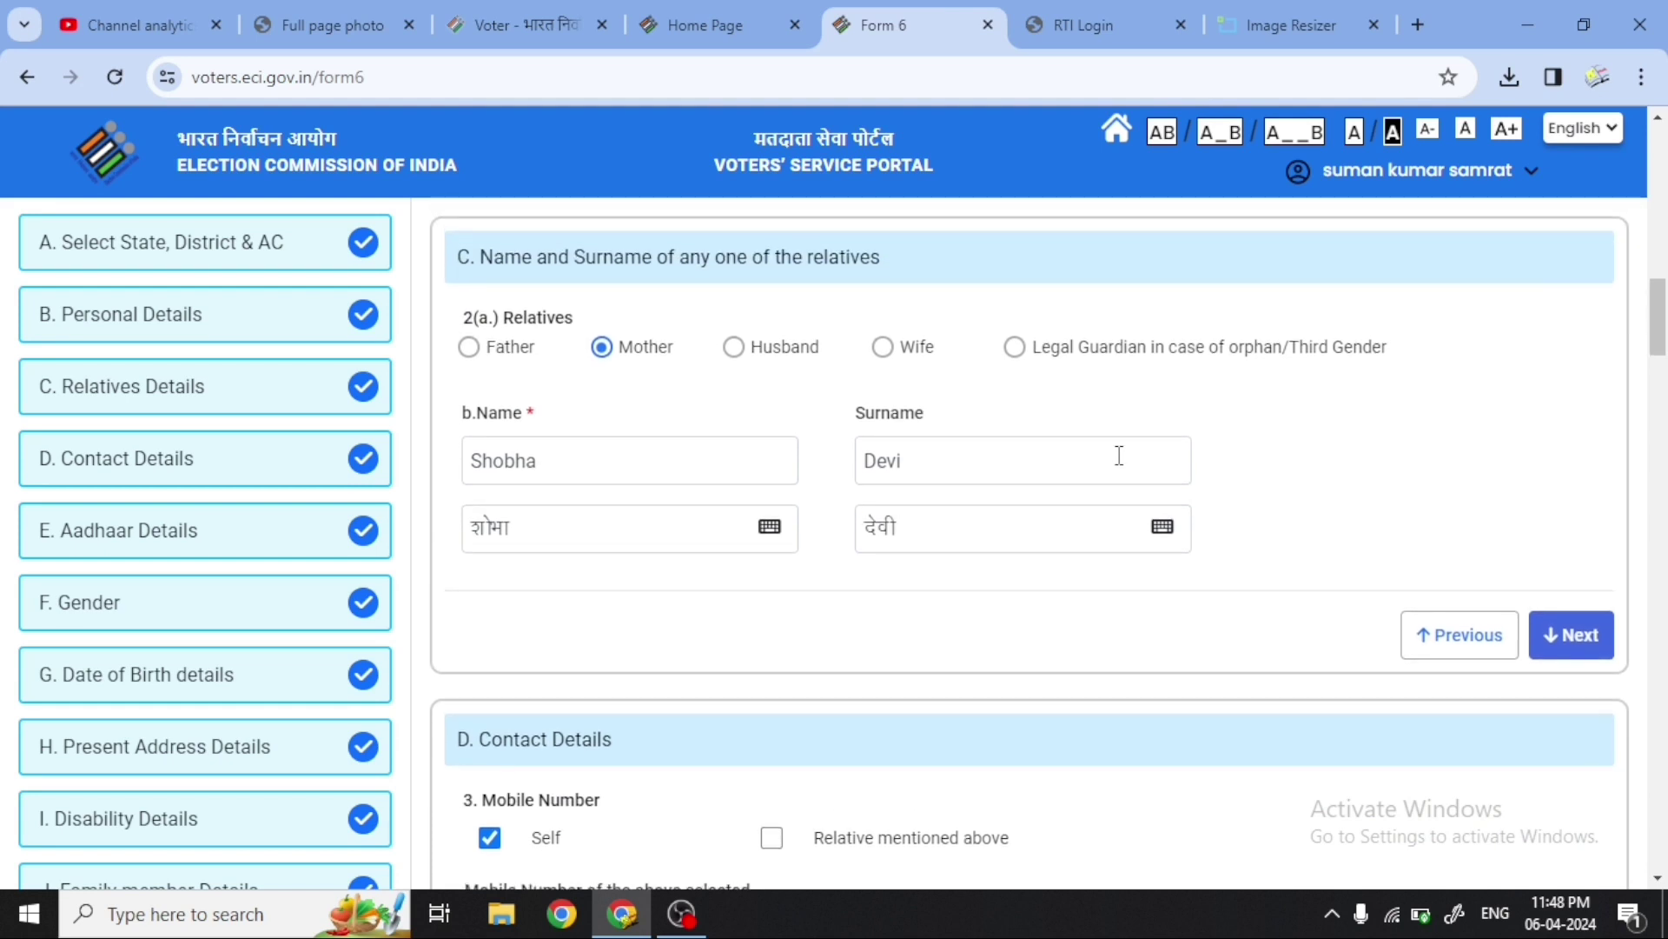
scroll(1121, 460, down, 1)
scroll(1119, 455, down, 5)
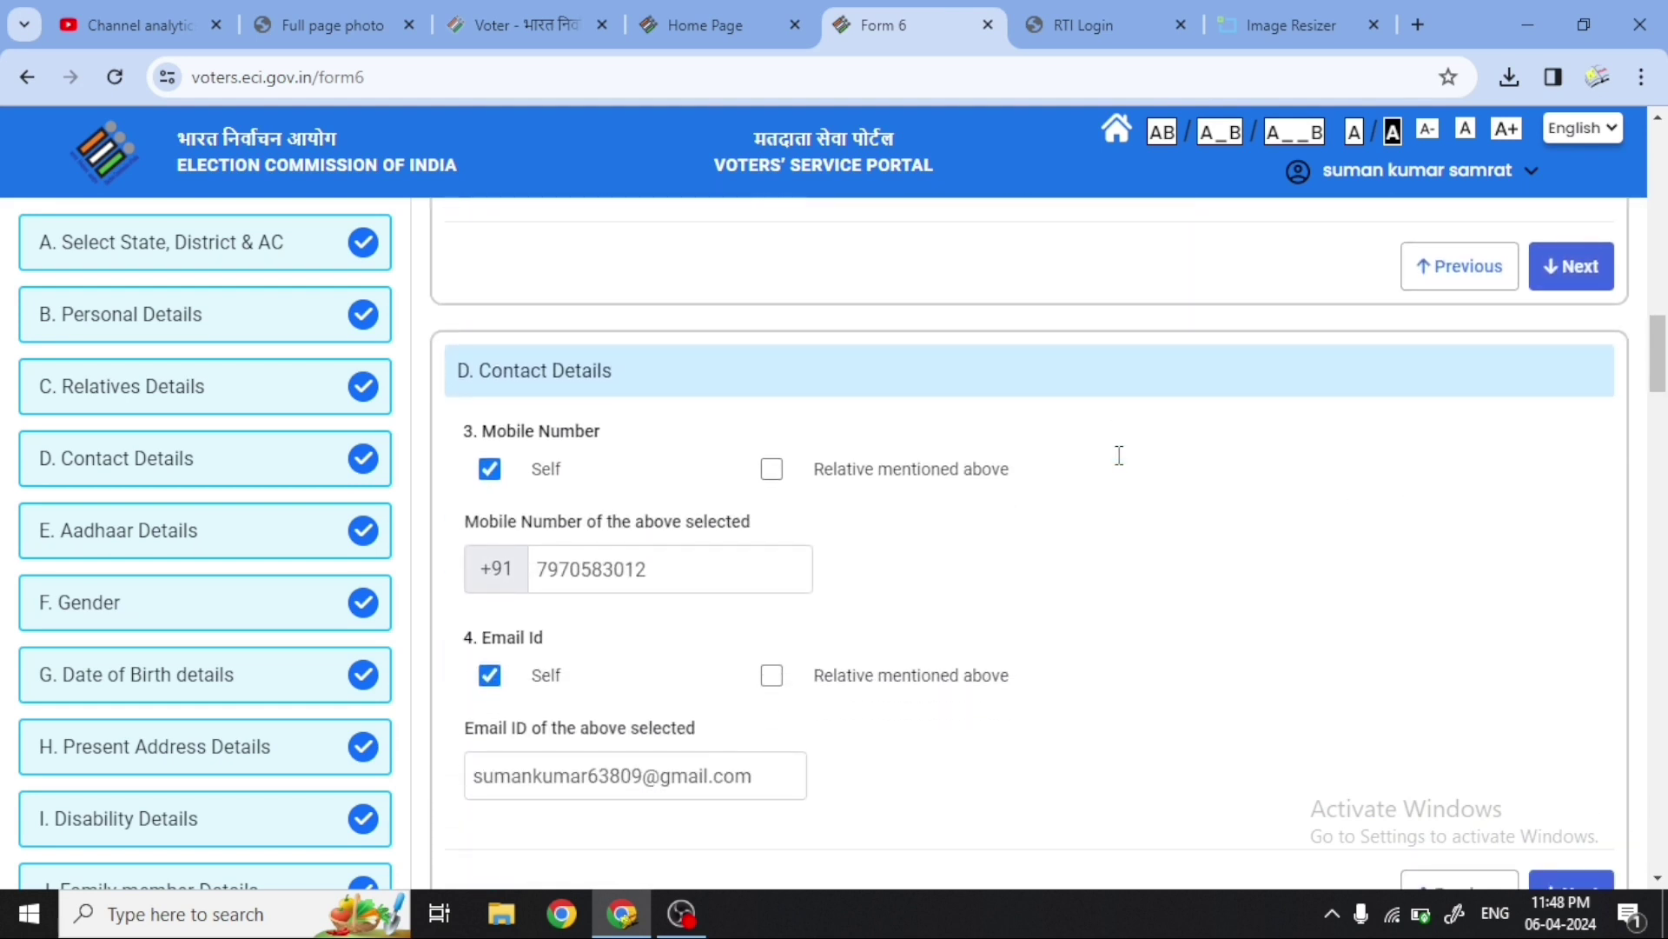
scroll(1119, 456, down, 5)
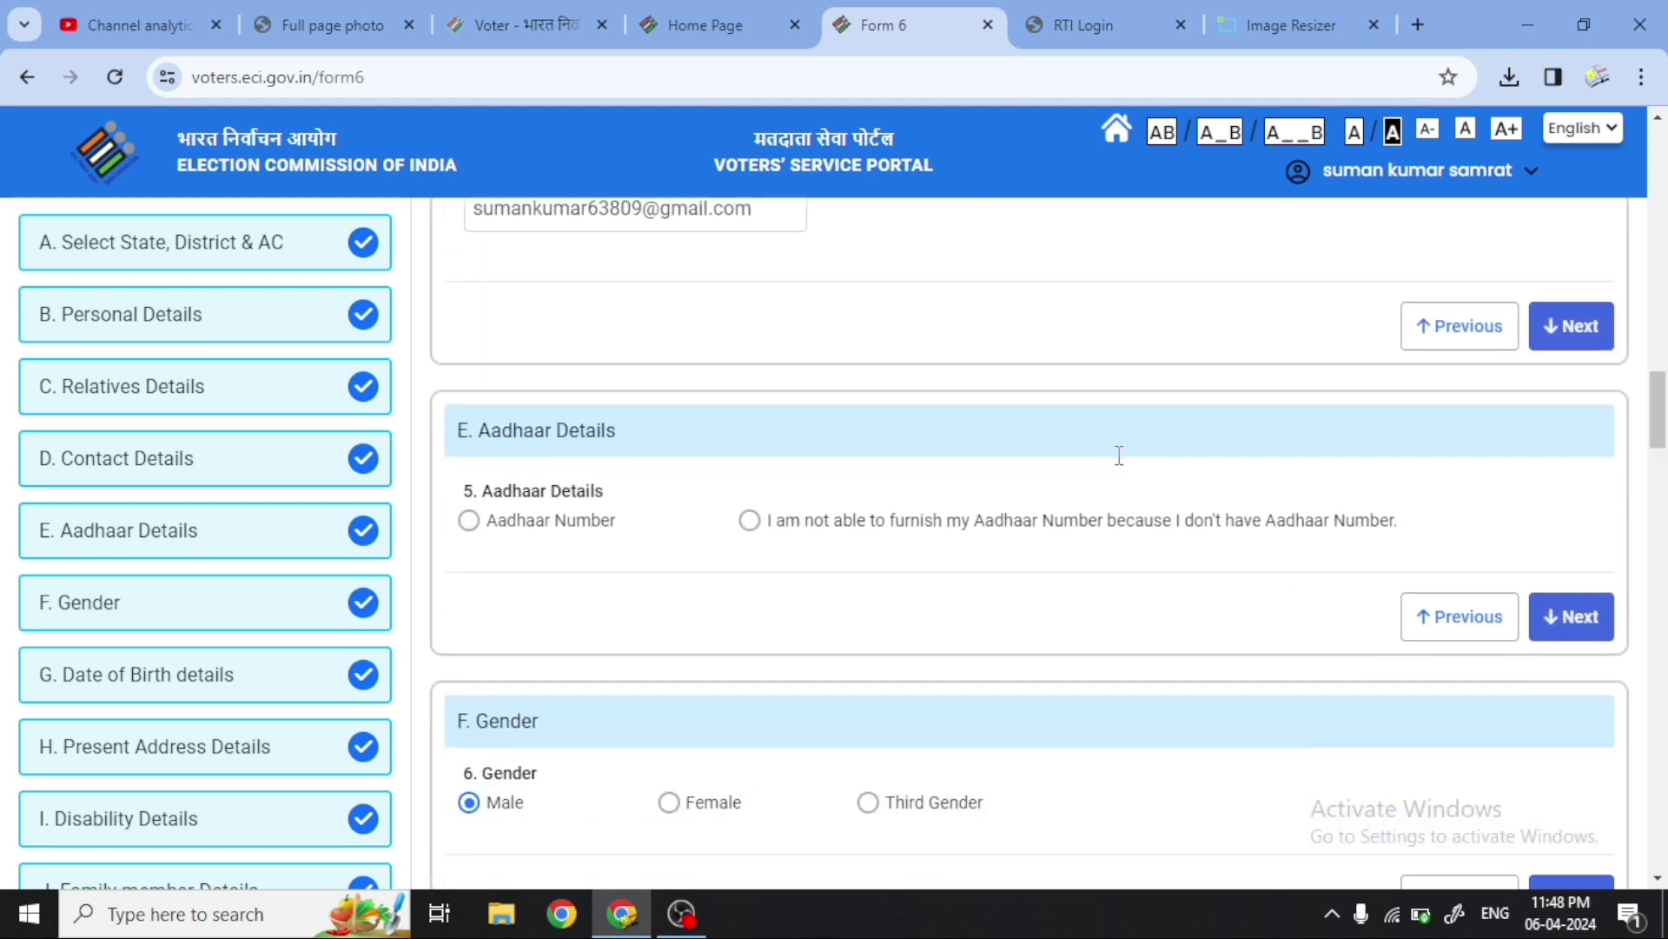
Choose the Aadhaar Number option, enter the applicant's Aadhaar number, and save the section
click(468, 518)
click(525, 623)
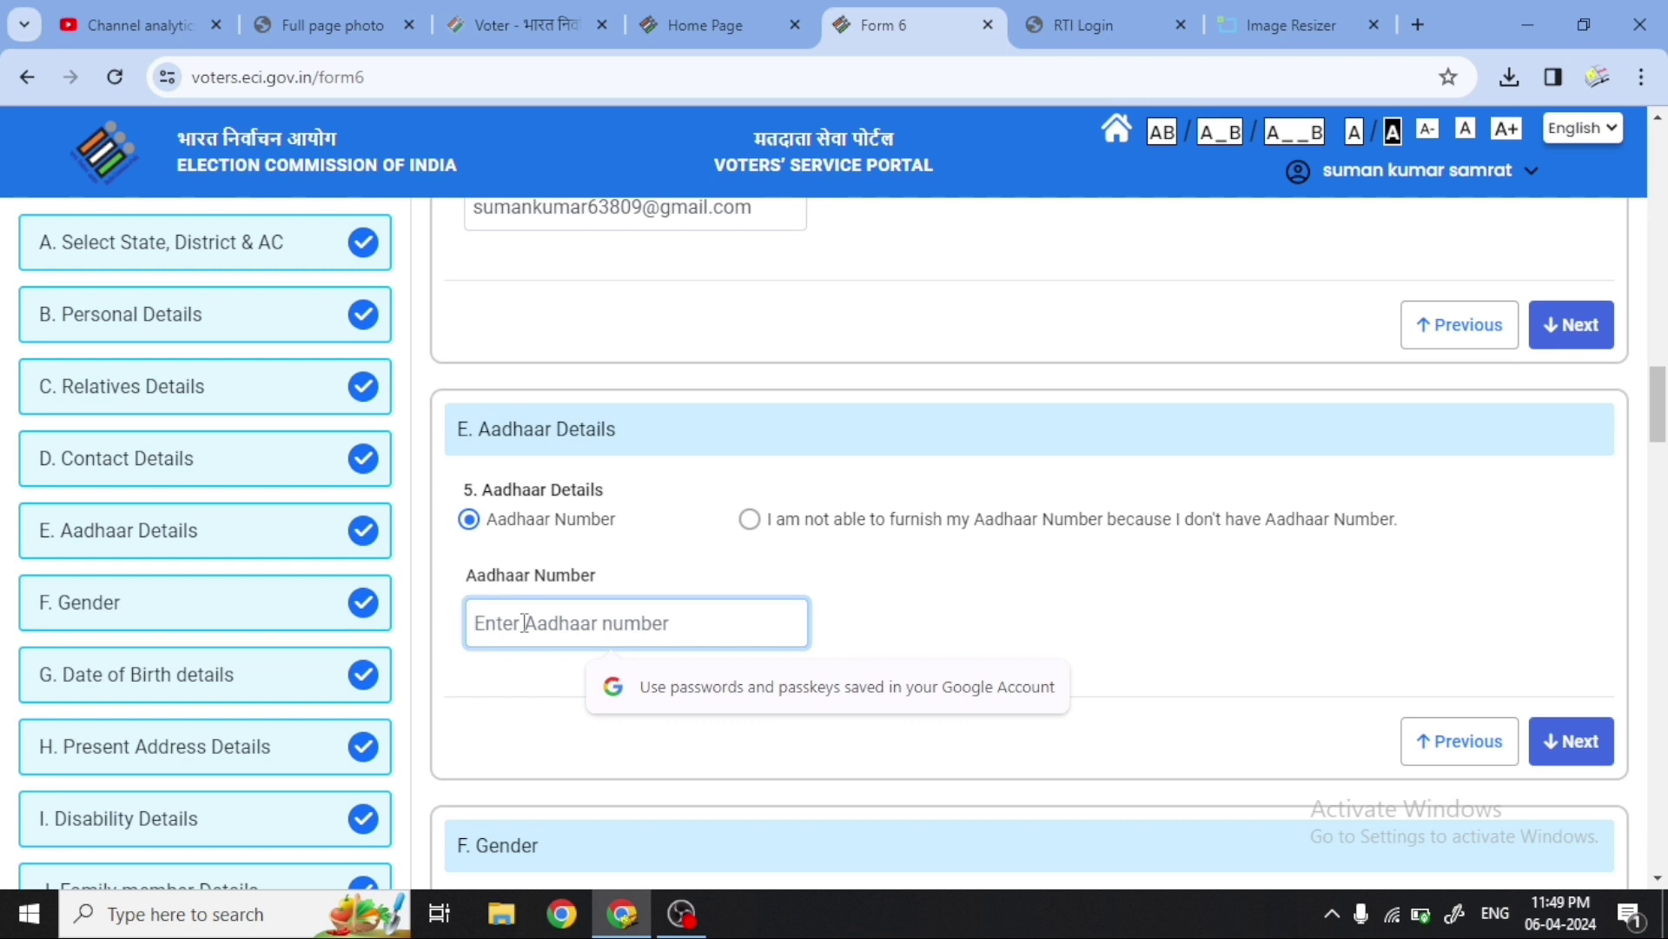
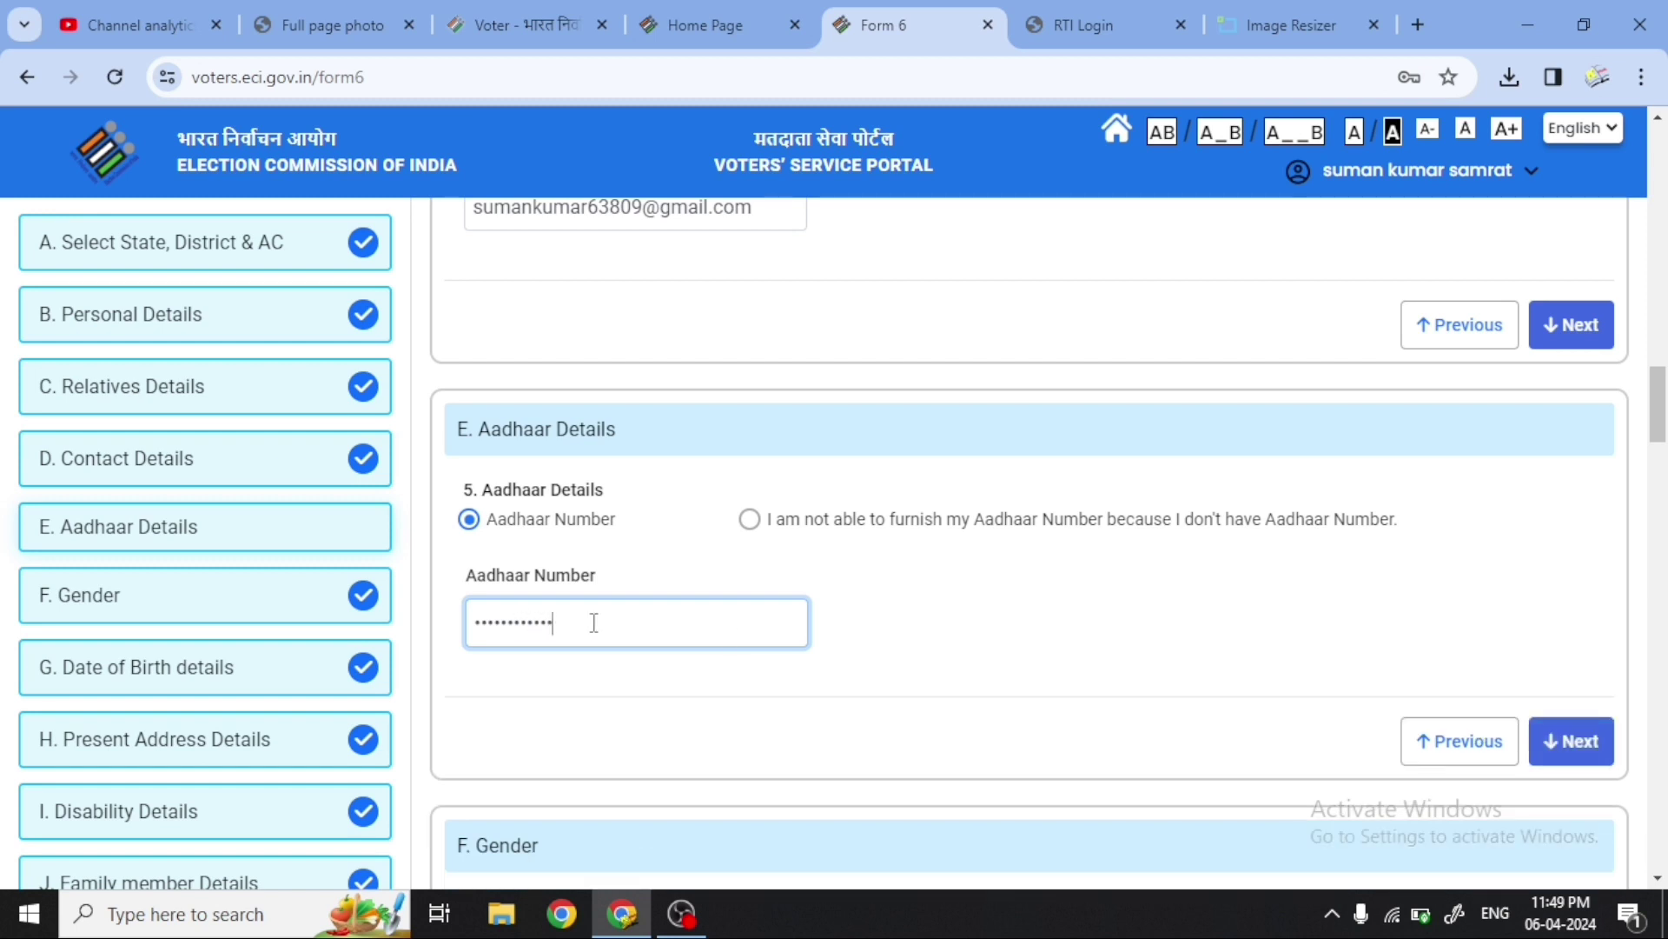
click(1574, 743)
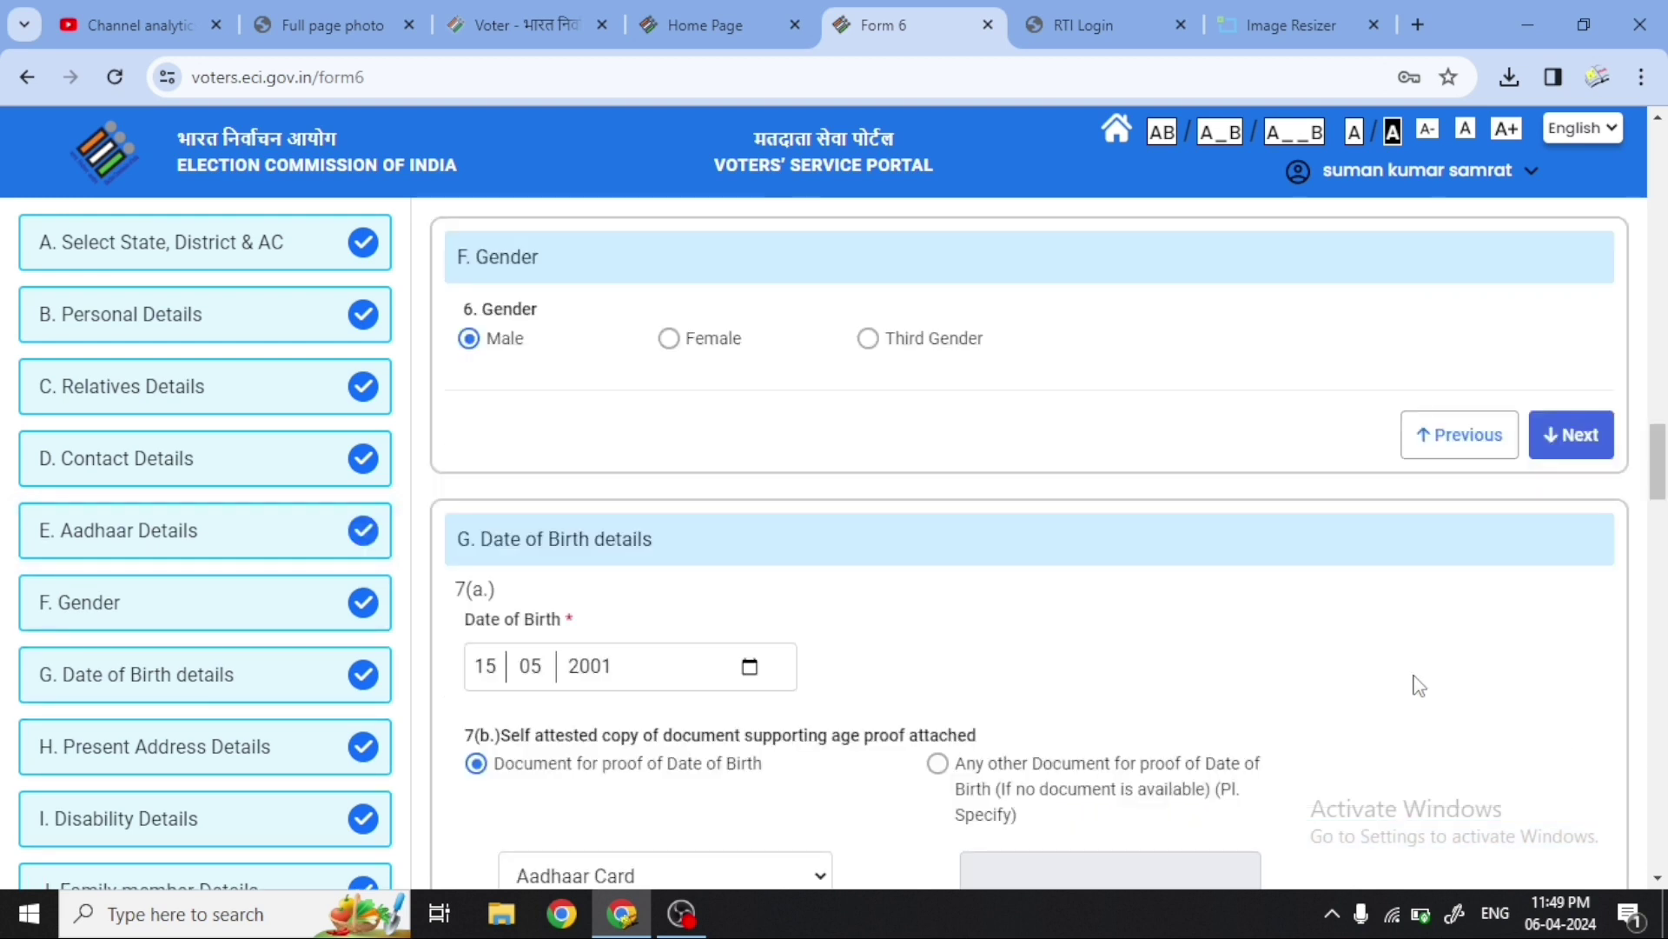
Scroll past Date of Birth, Address, Disability, Family and Declaration sections to Captcha
scroll(1352, 692, down, 3)
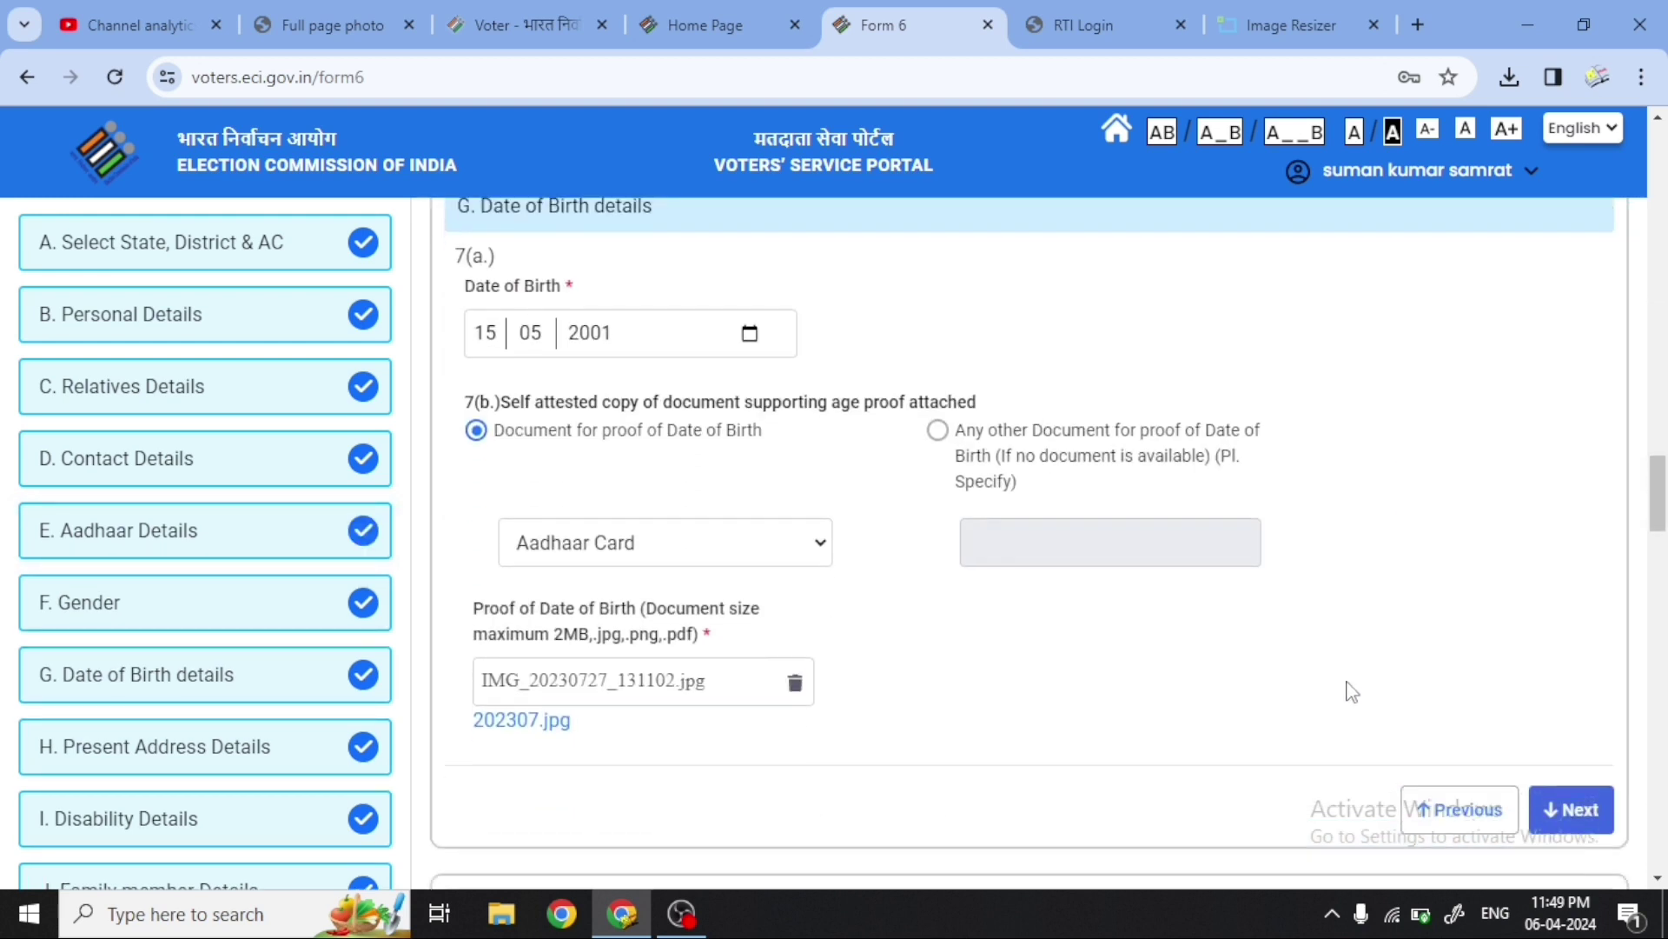
scroll(1352, 692, down, 3)
scroll(1352, 692, up, 1)
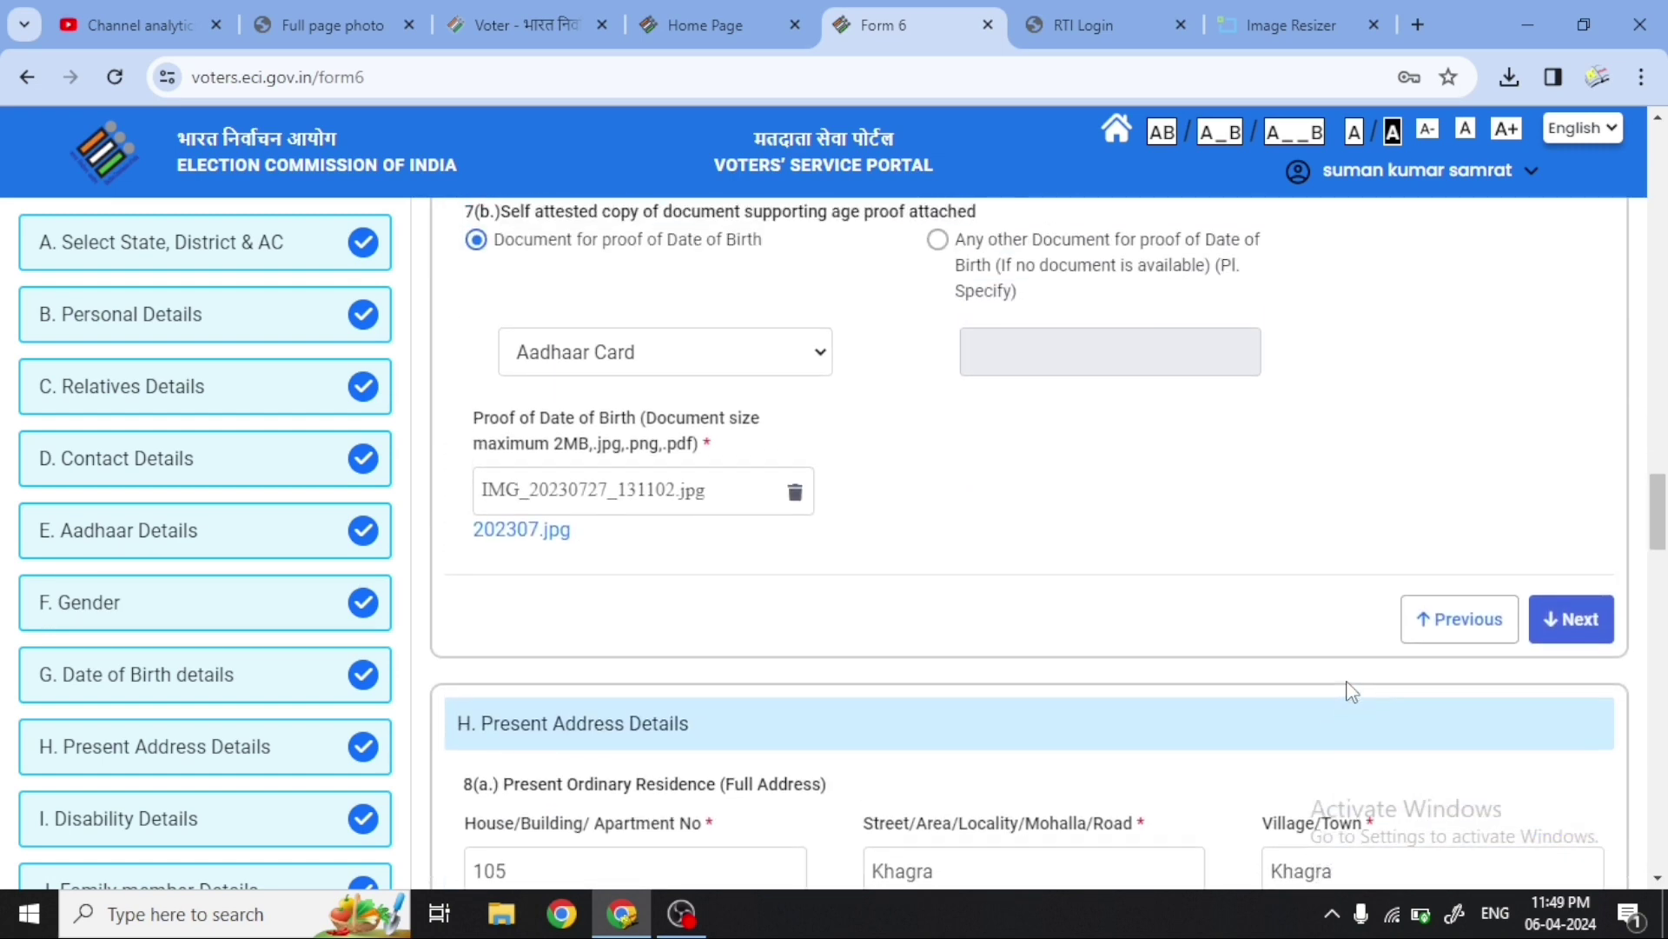
scroll(1352, 692, down, 1)
scroll(1353, 691, down, 3)
scroll(1352, 692, down, 5)
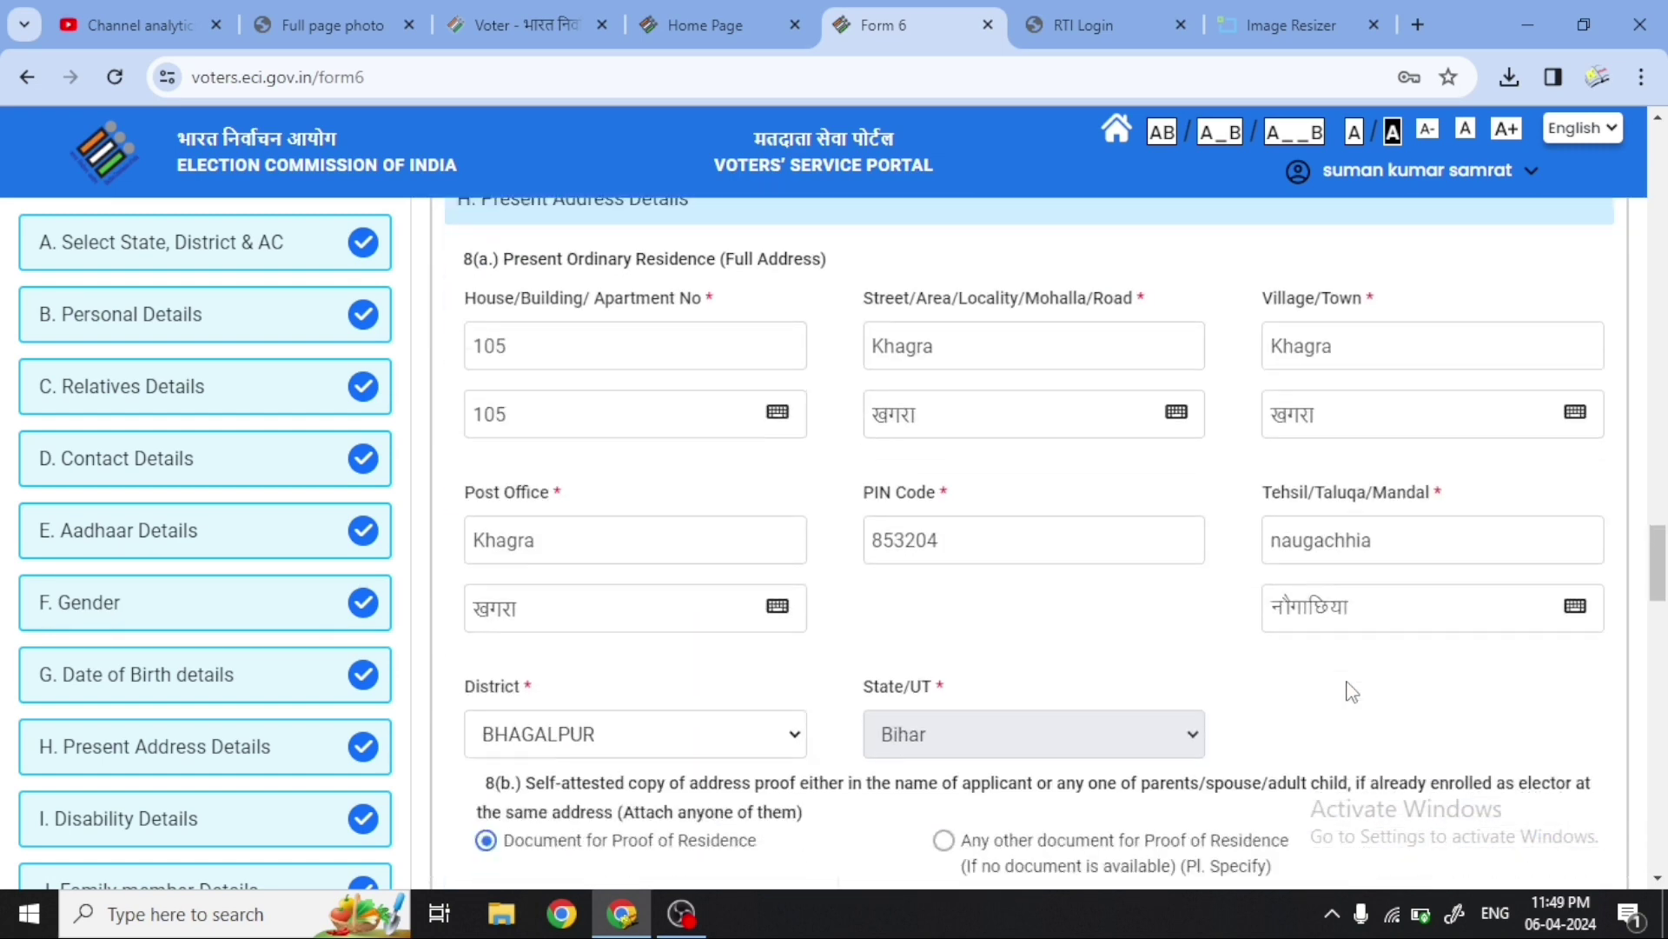
scroll(1352, 692, down, 15)
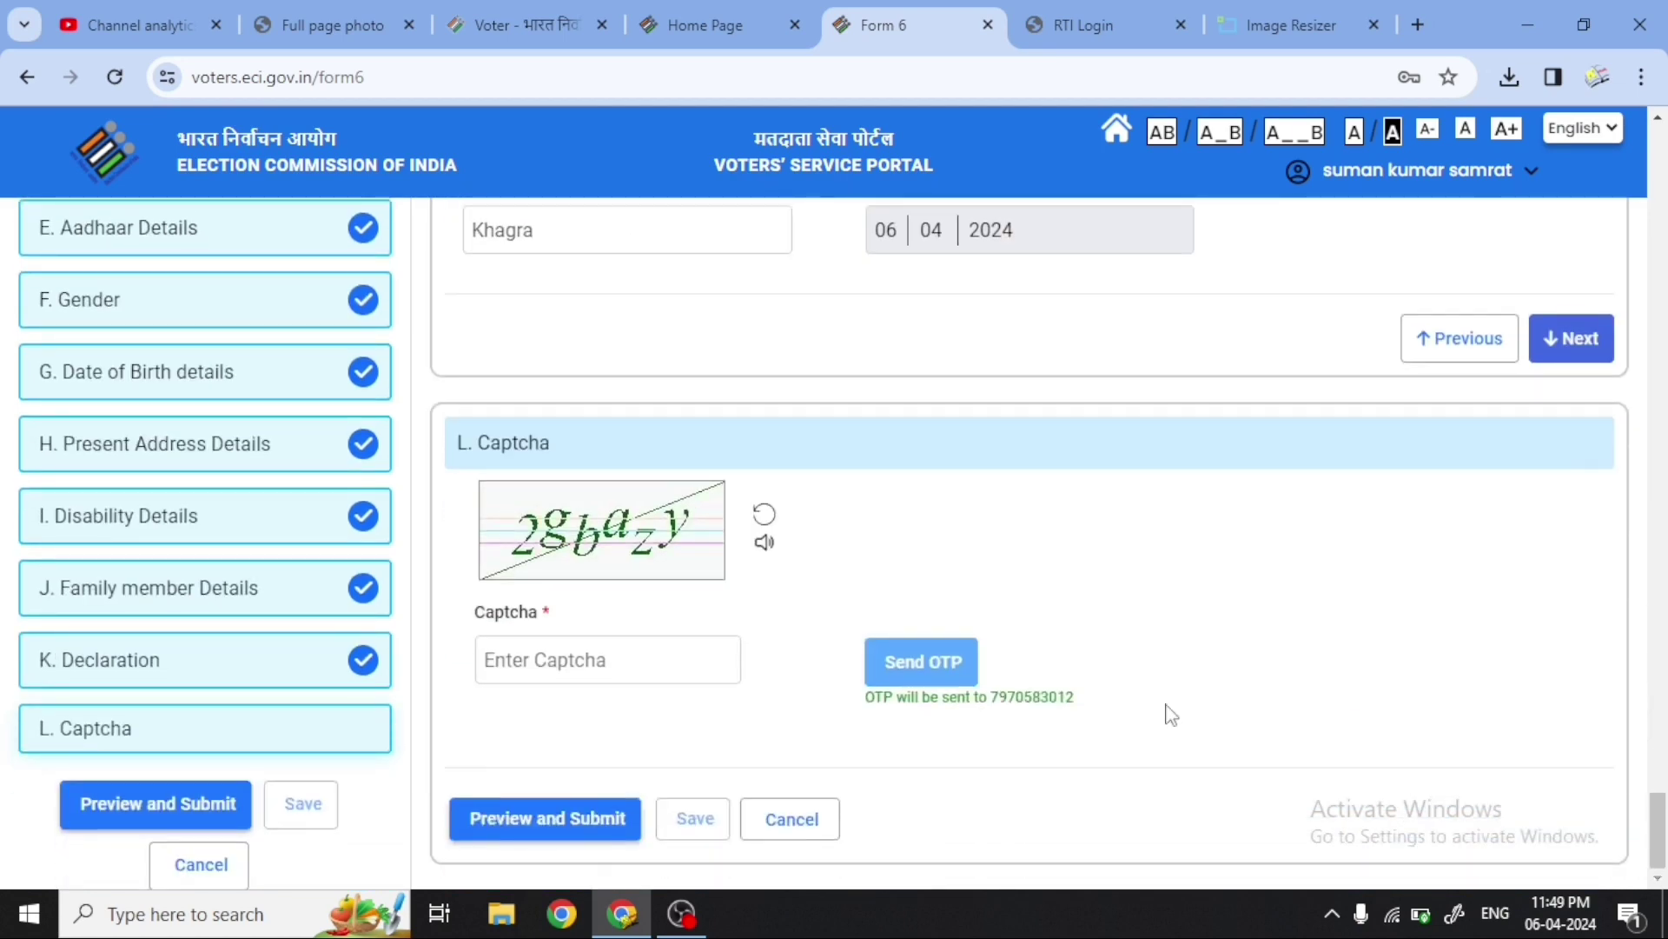
Reopen the Form 6 preview and read down to the declaration dated 06-04-2024 at Khagra
click(549, 821)
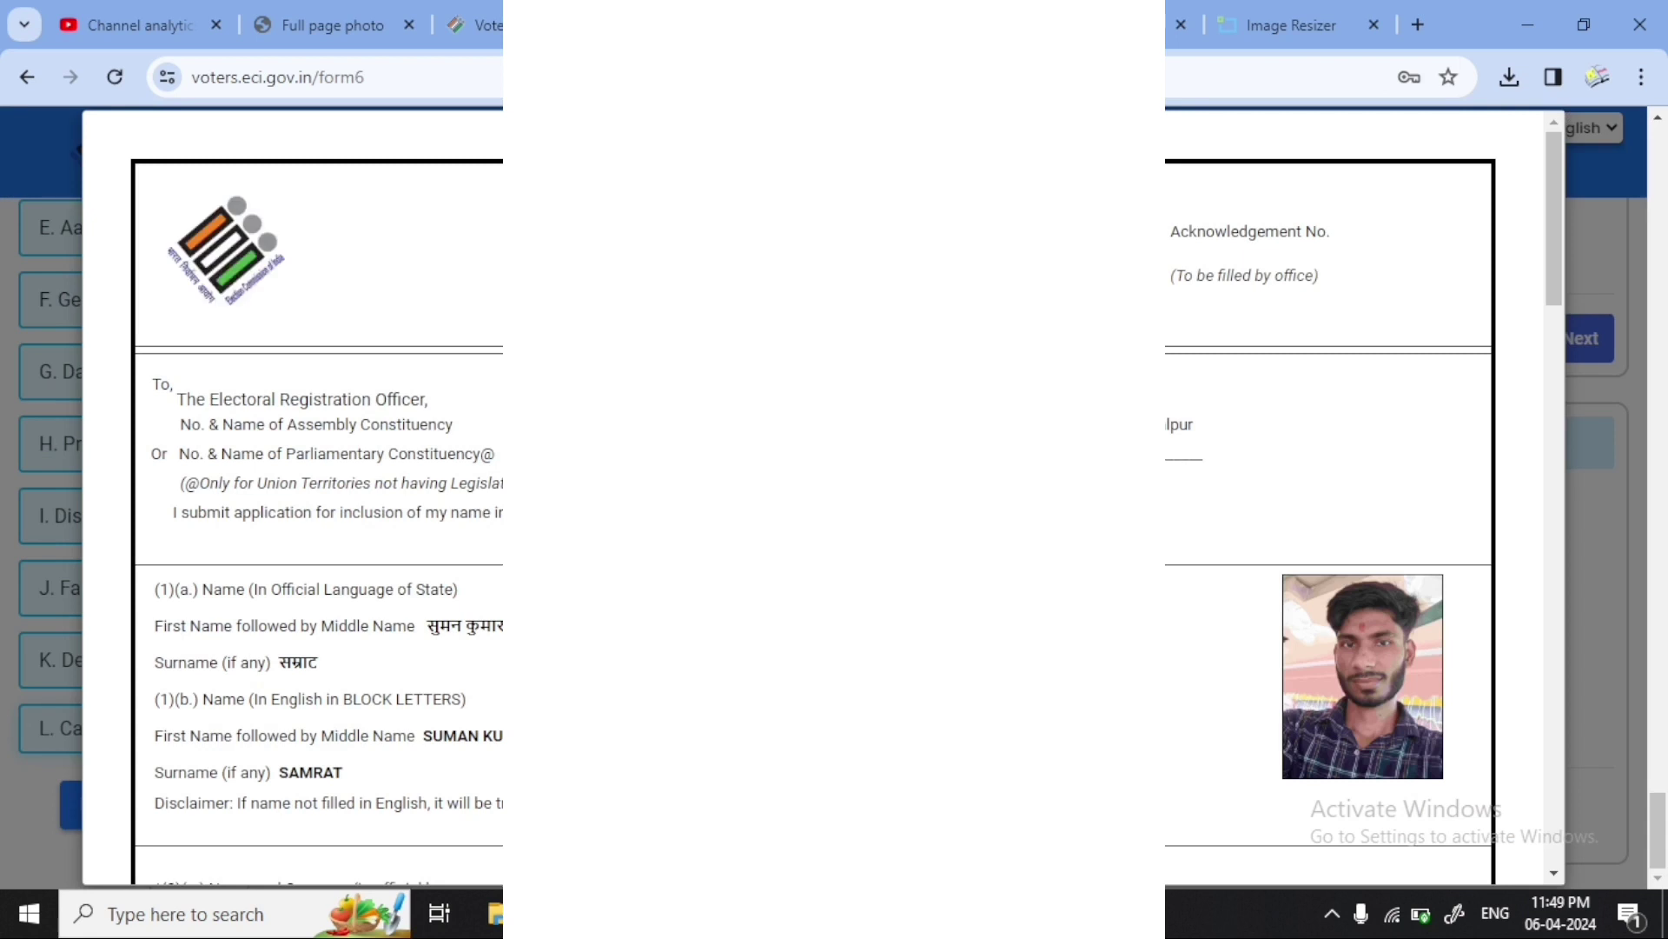
scroll(1329, 496, down, 6)
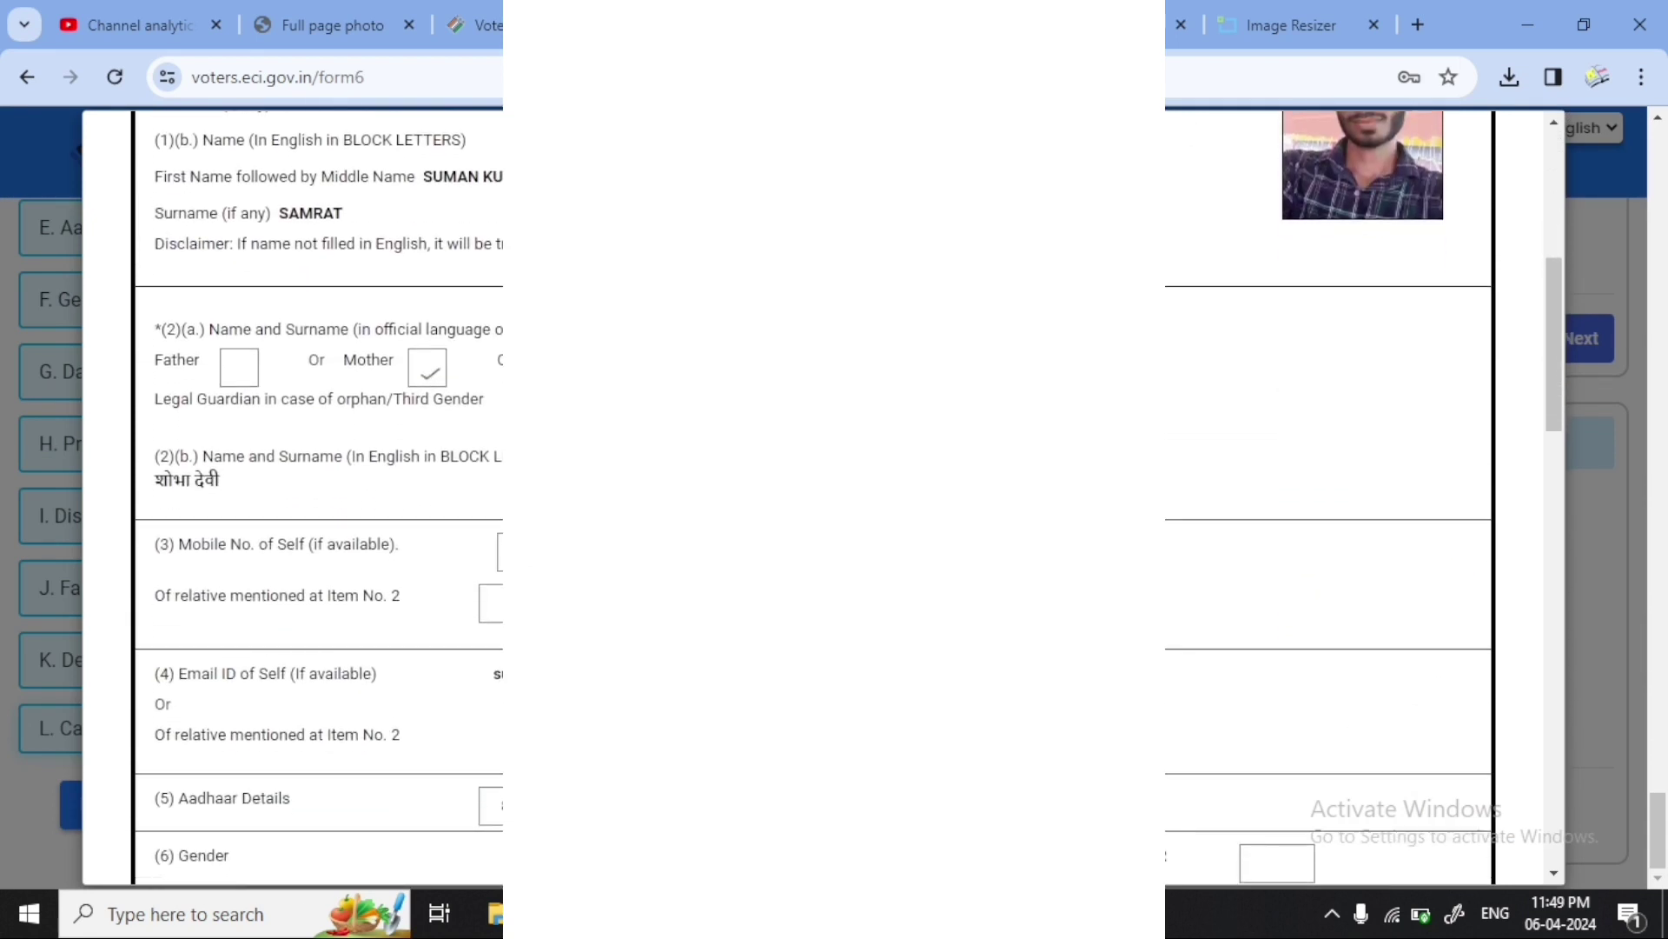
scroll(831, 497, down, 3)
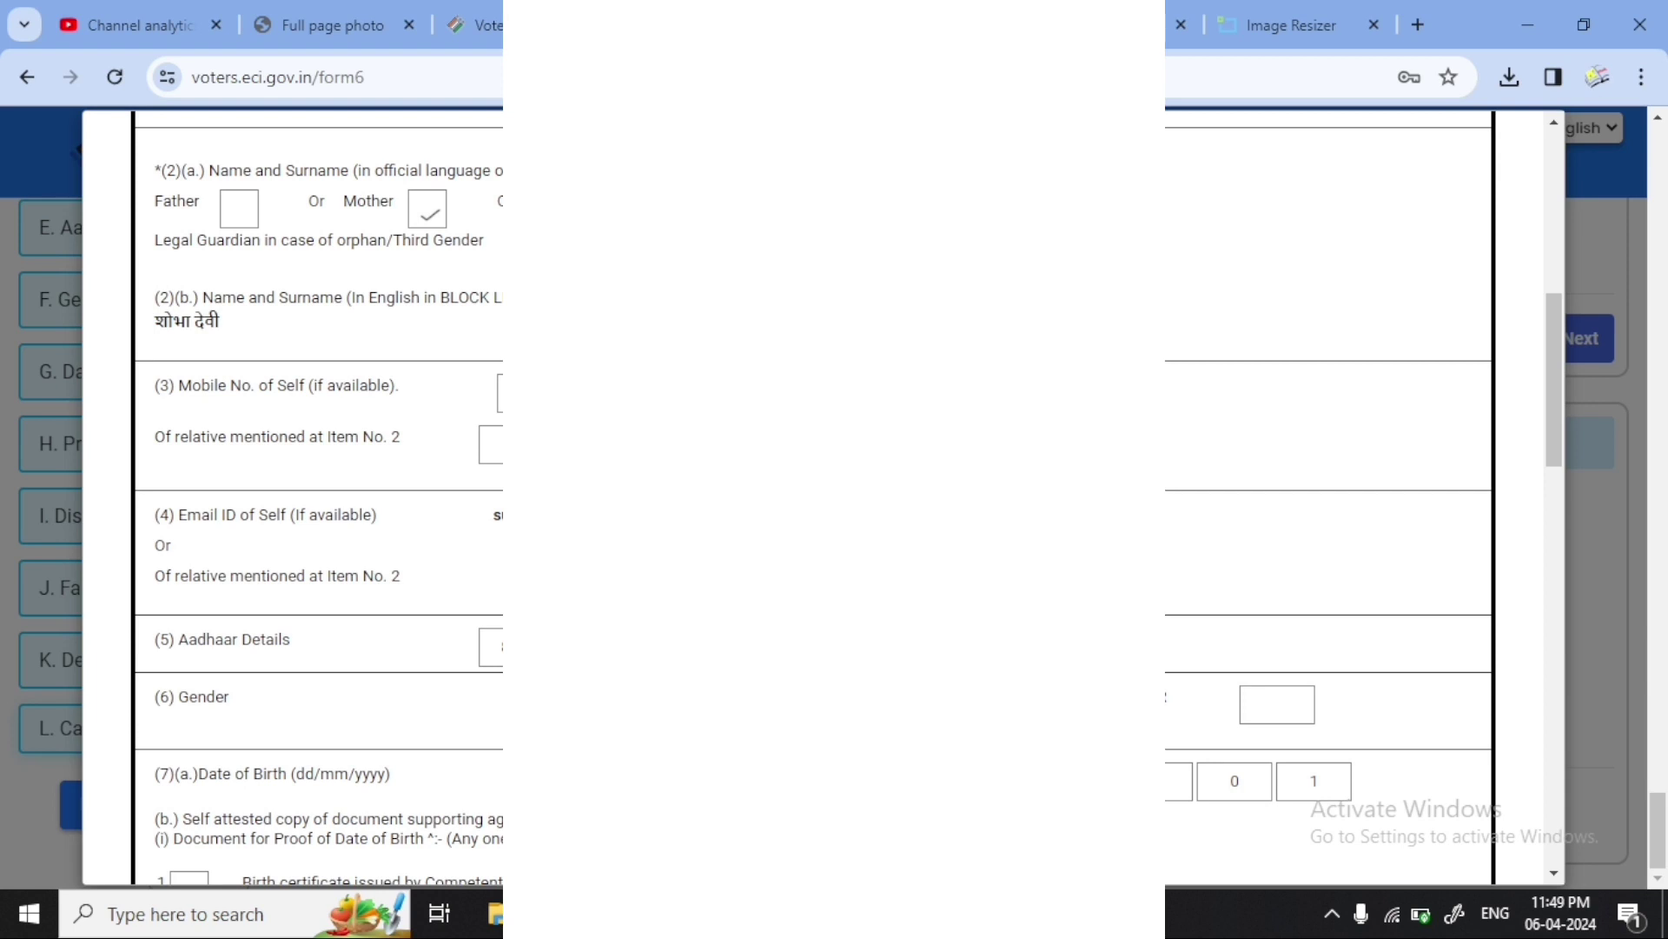
scroll(830, 497, down, 10)
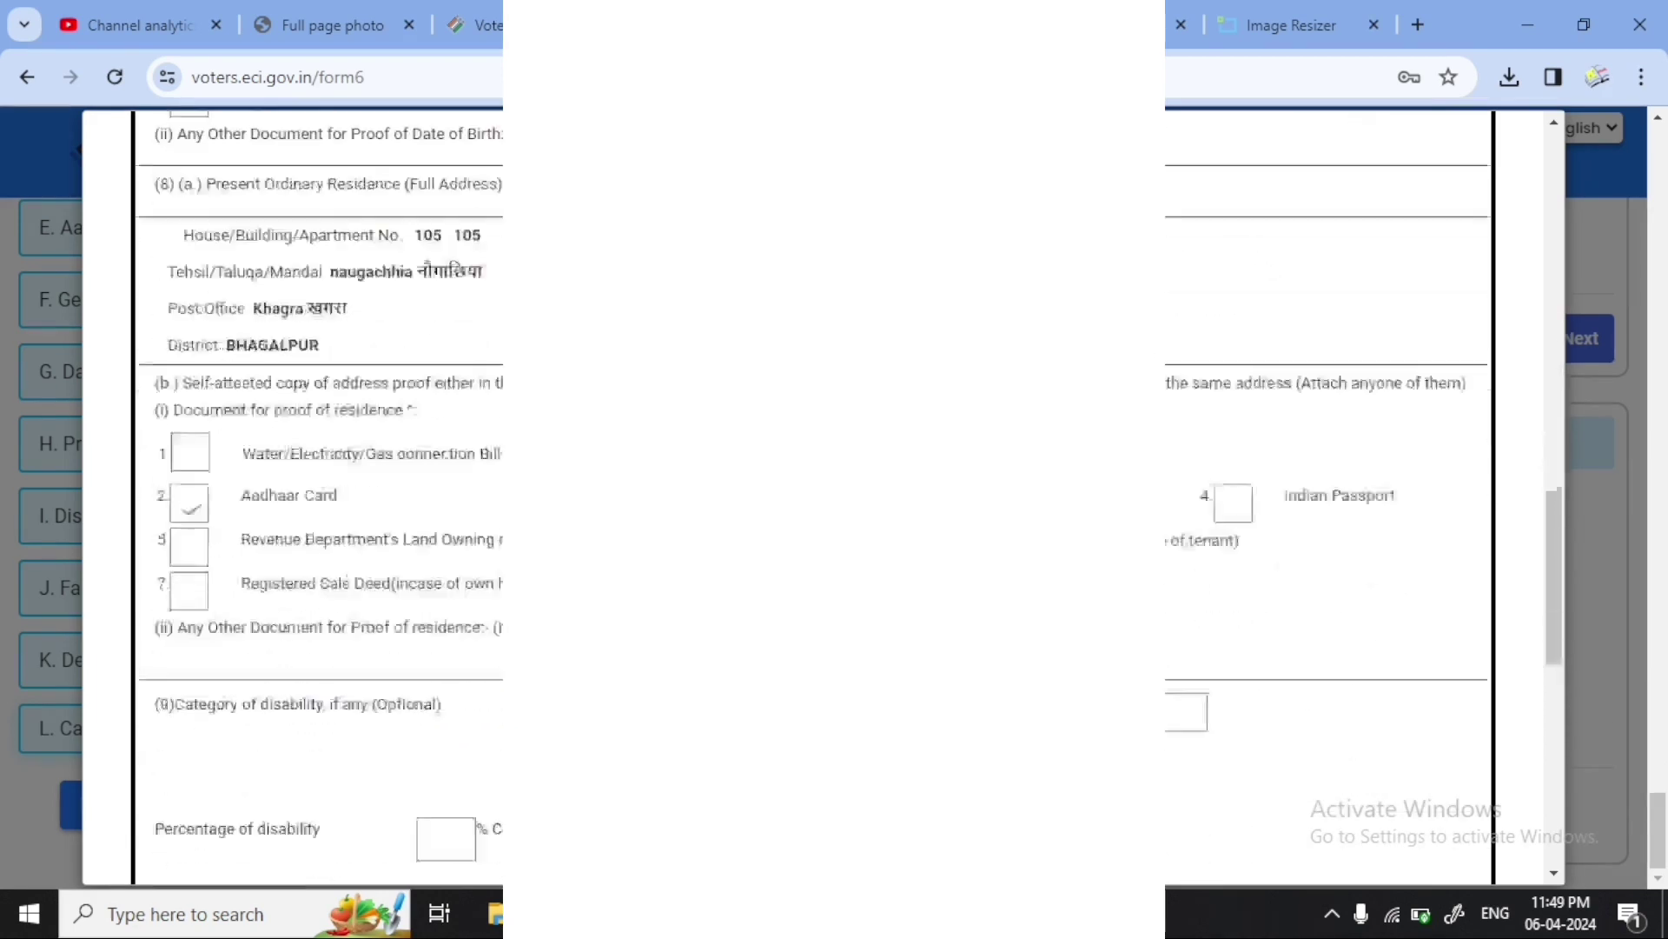
scroll(831, 497, up, 8)
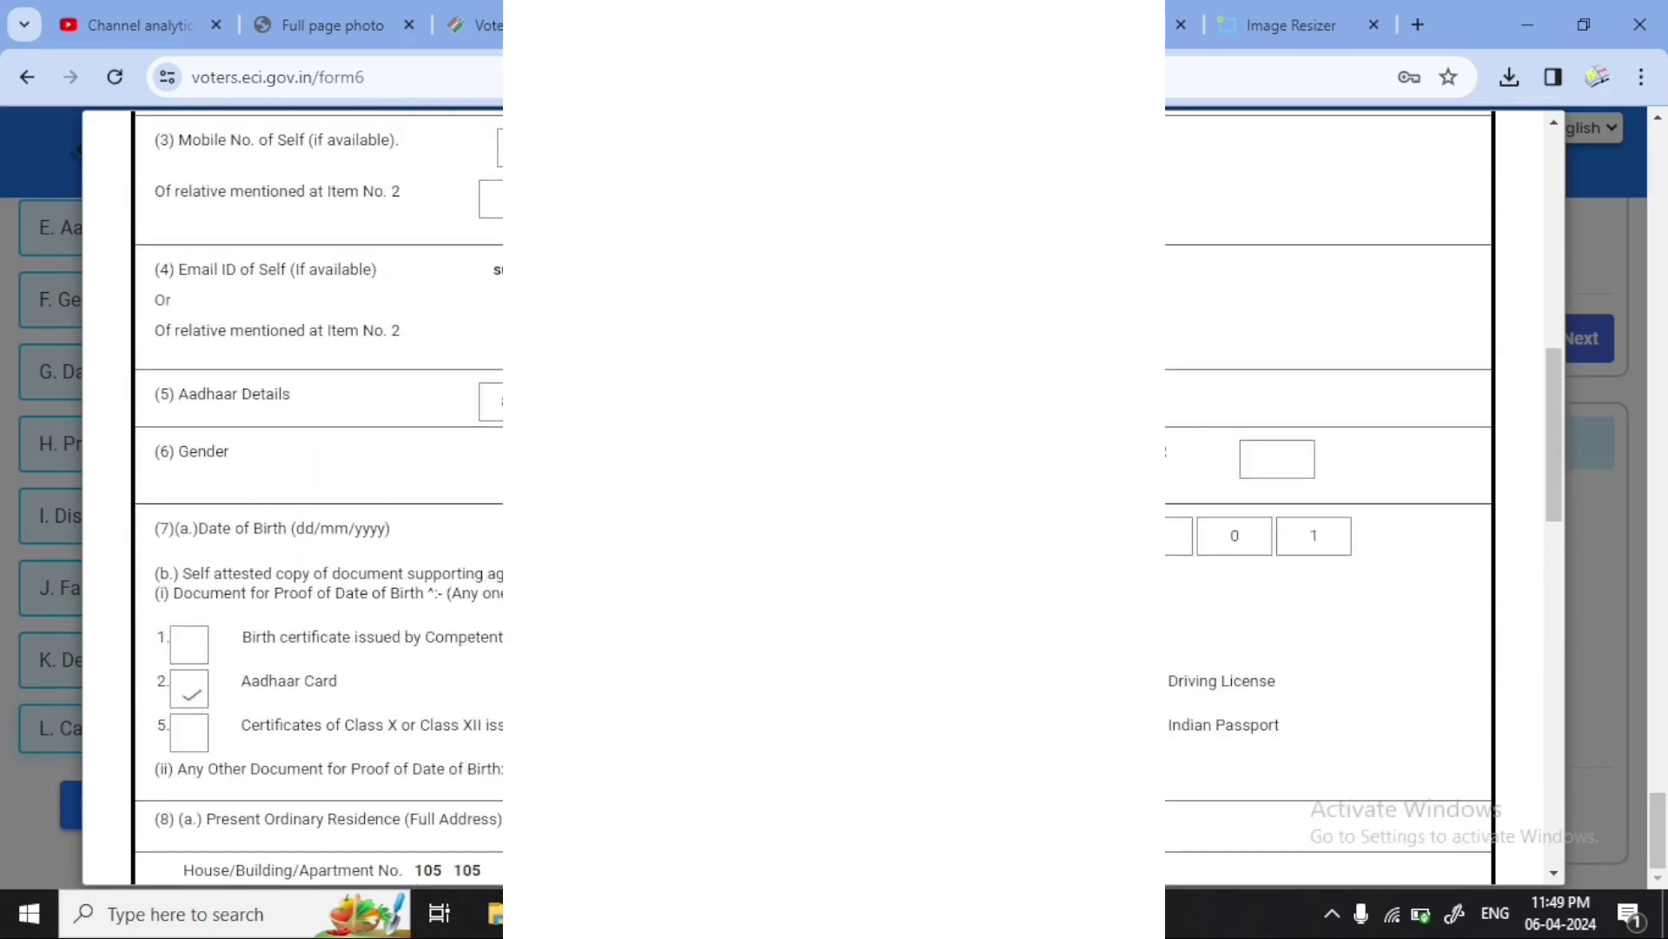
scroll(830, 497, down, 1)
scroll(830, 497, down, 4)
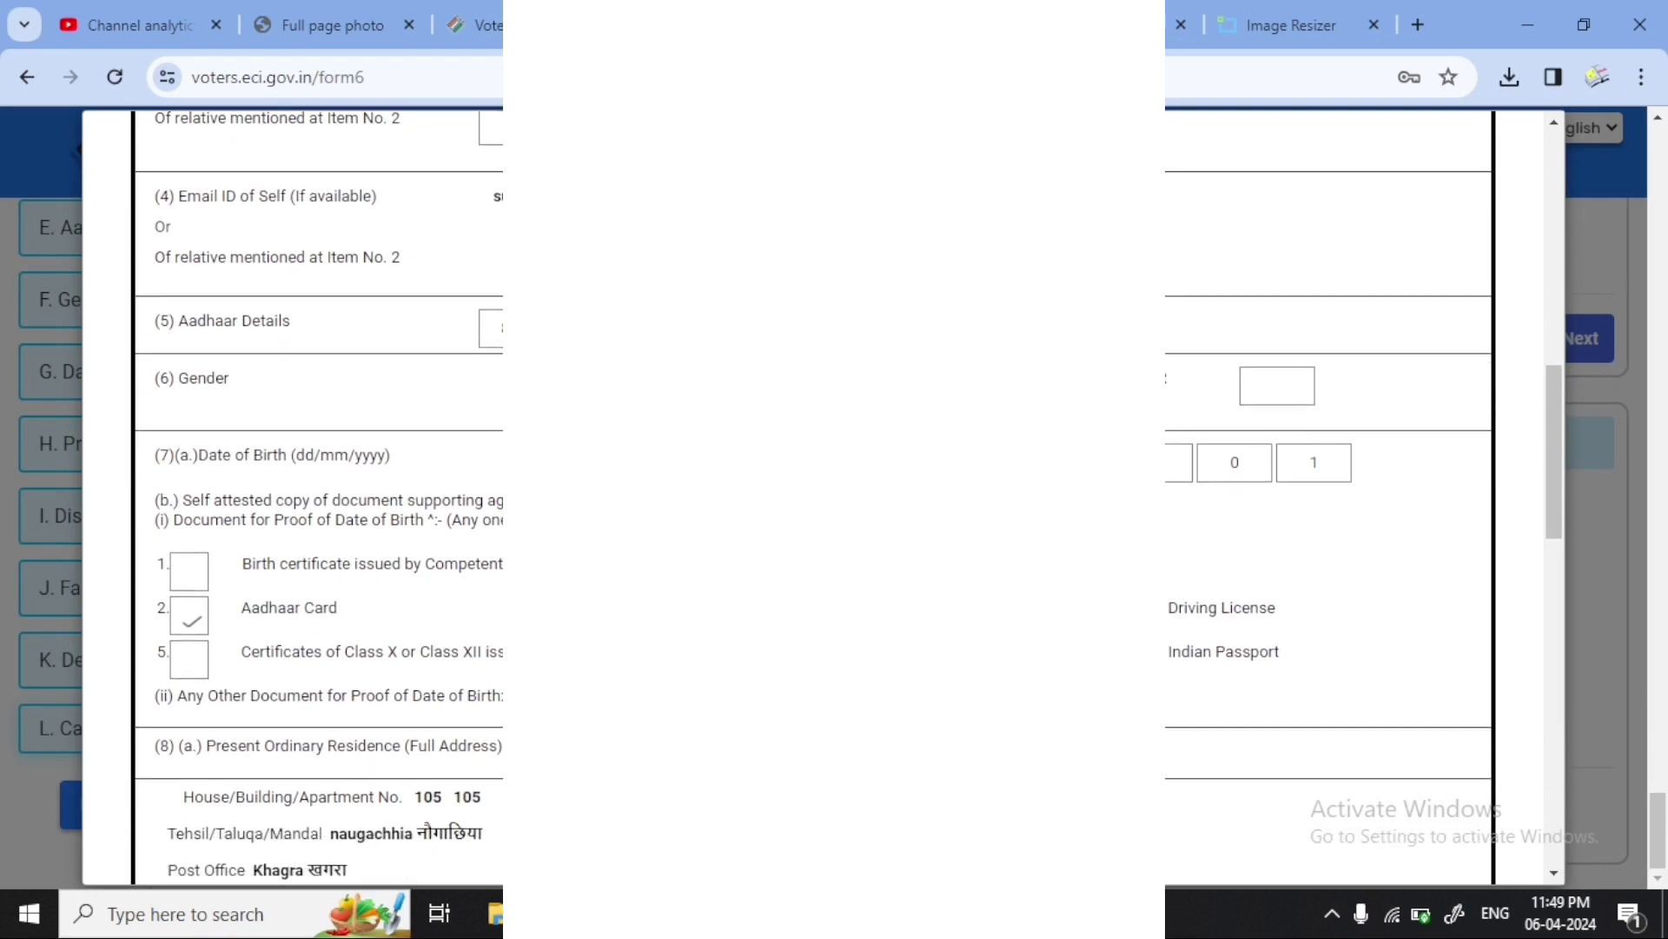
scroll(830, 497, down, 3)
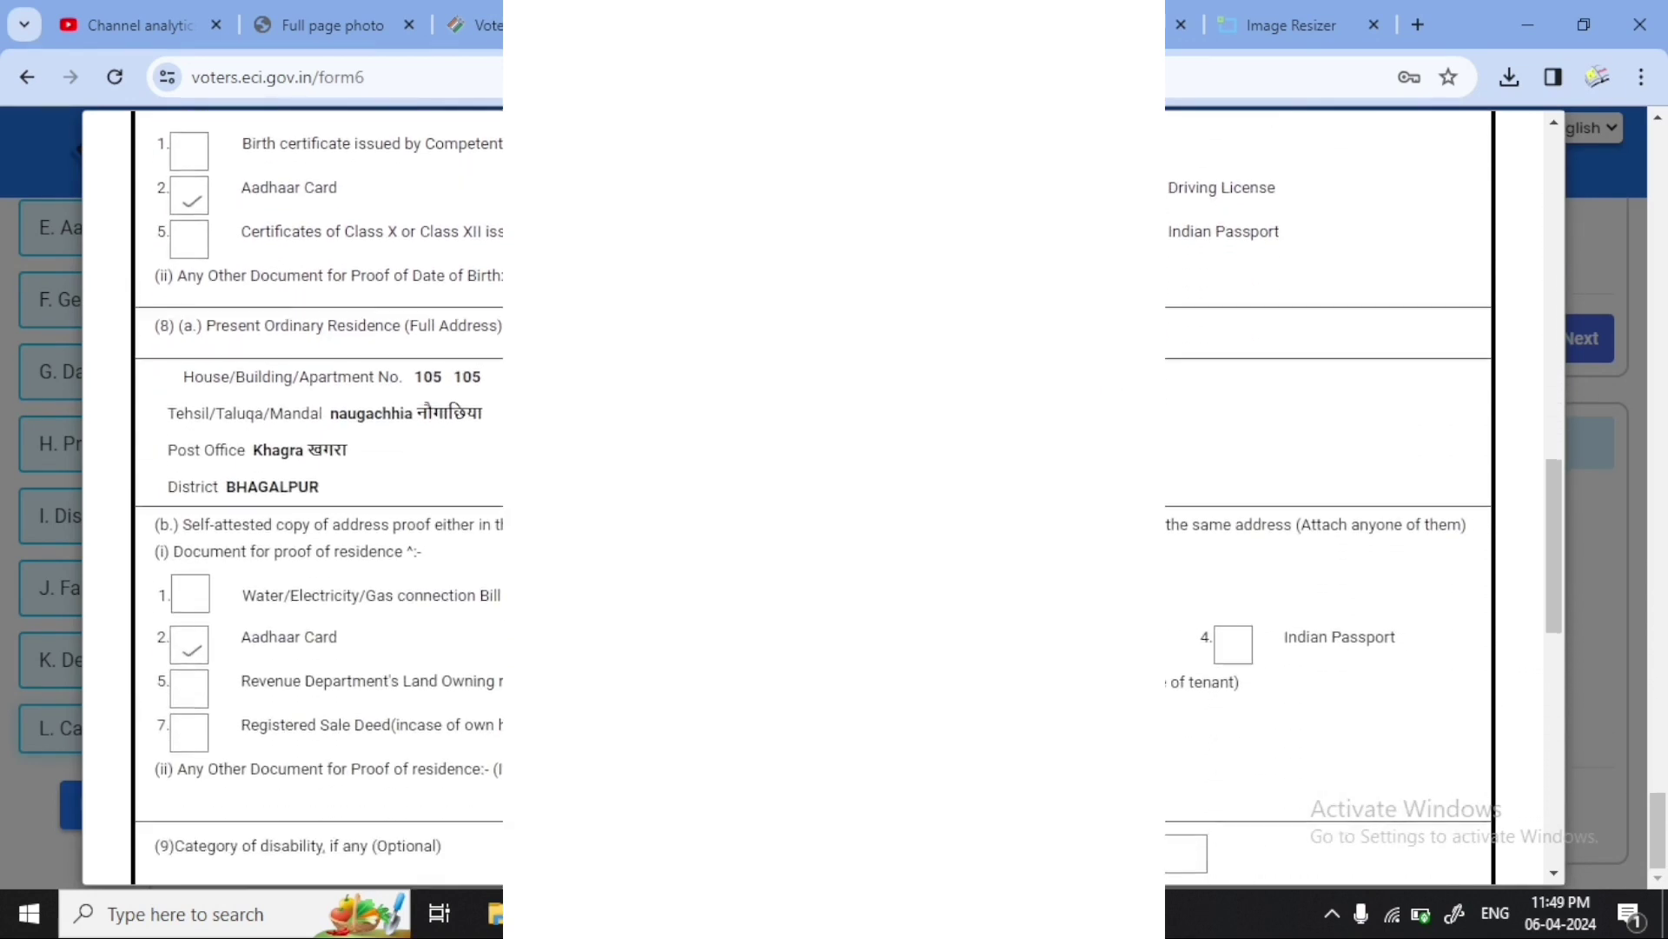
scroll(831, 497, down, 1)
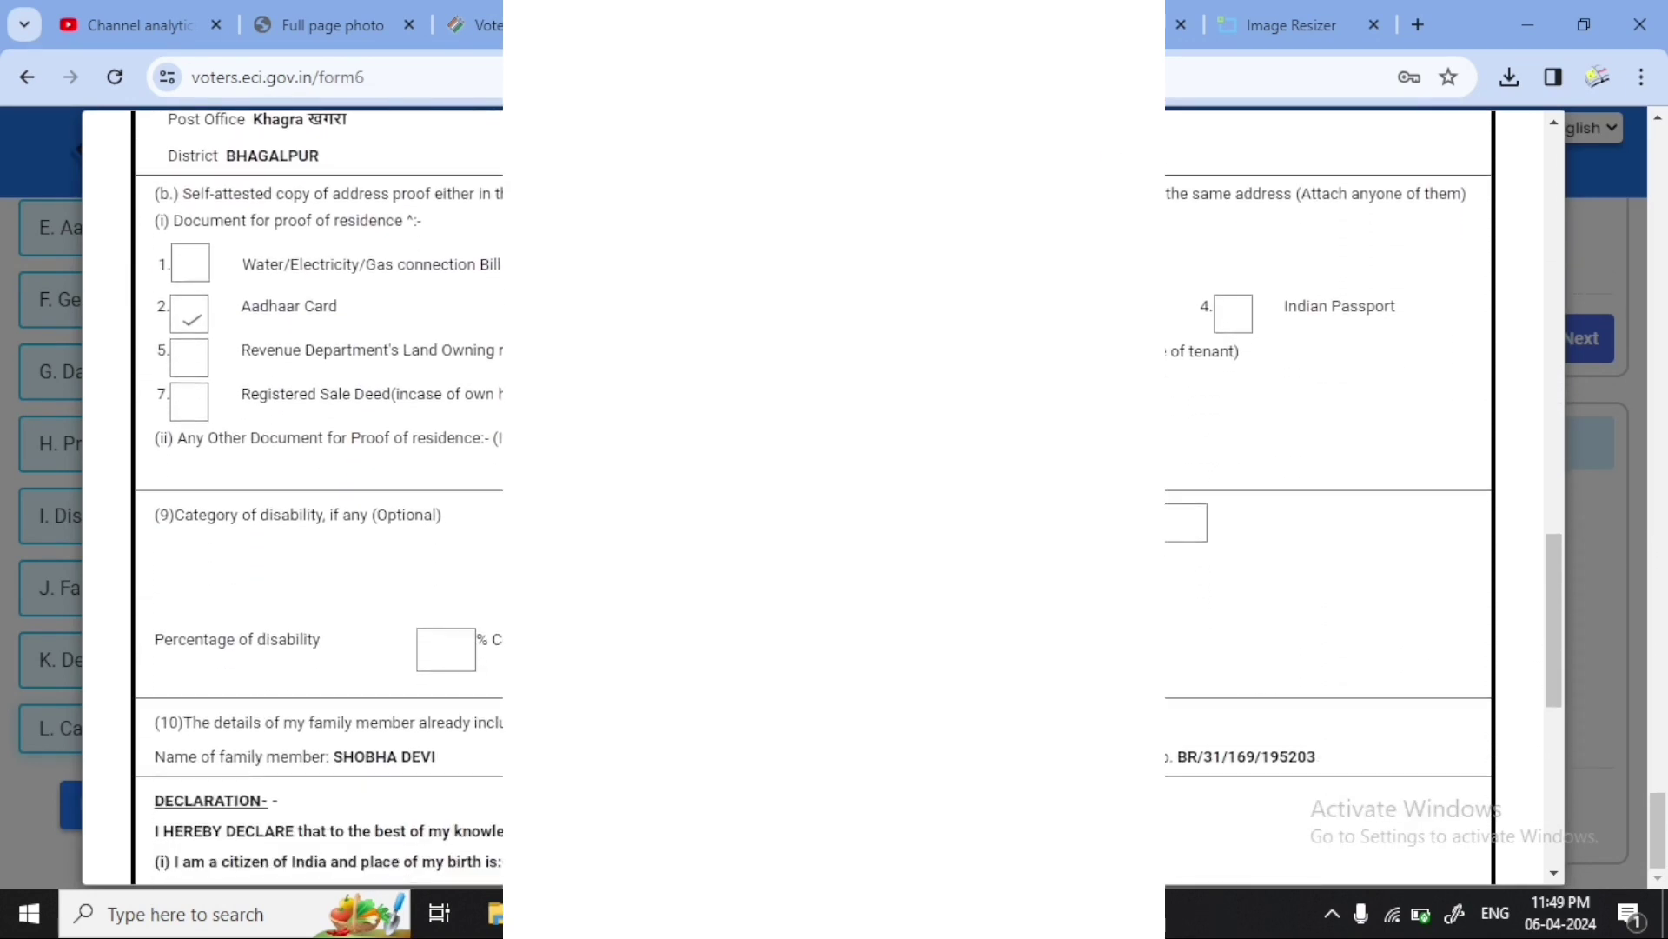
scroll(1330, 497, down, 3)
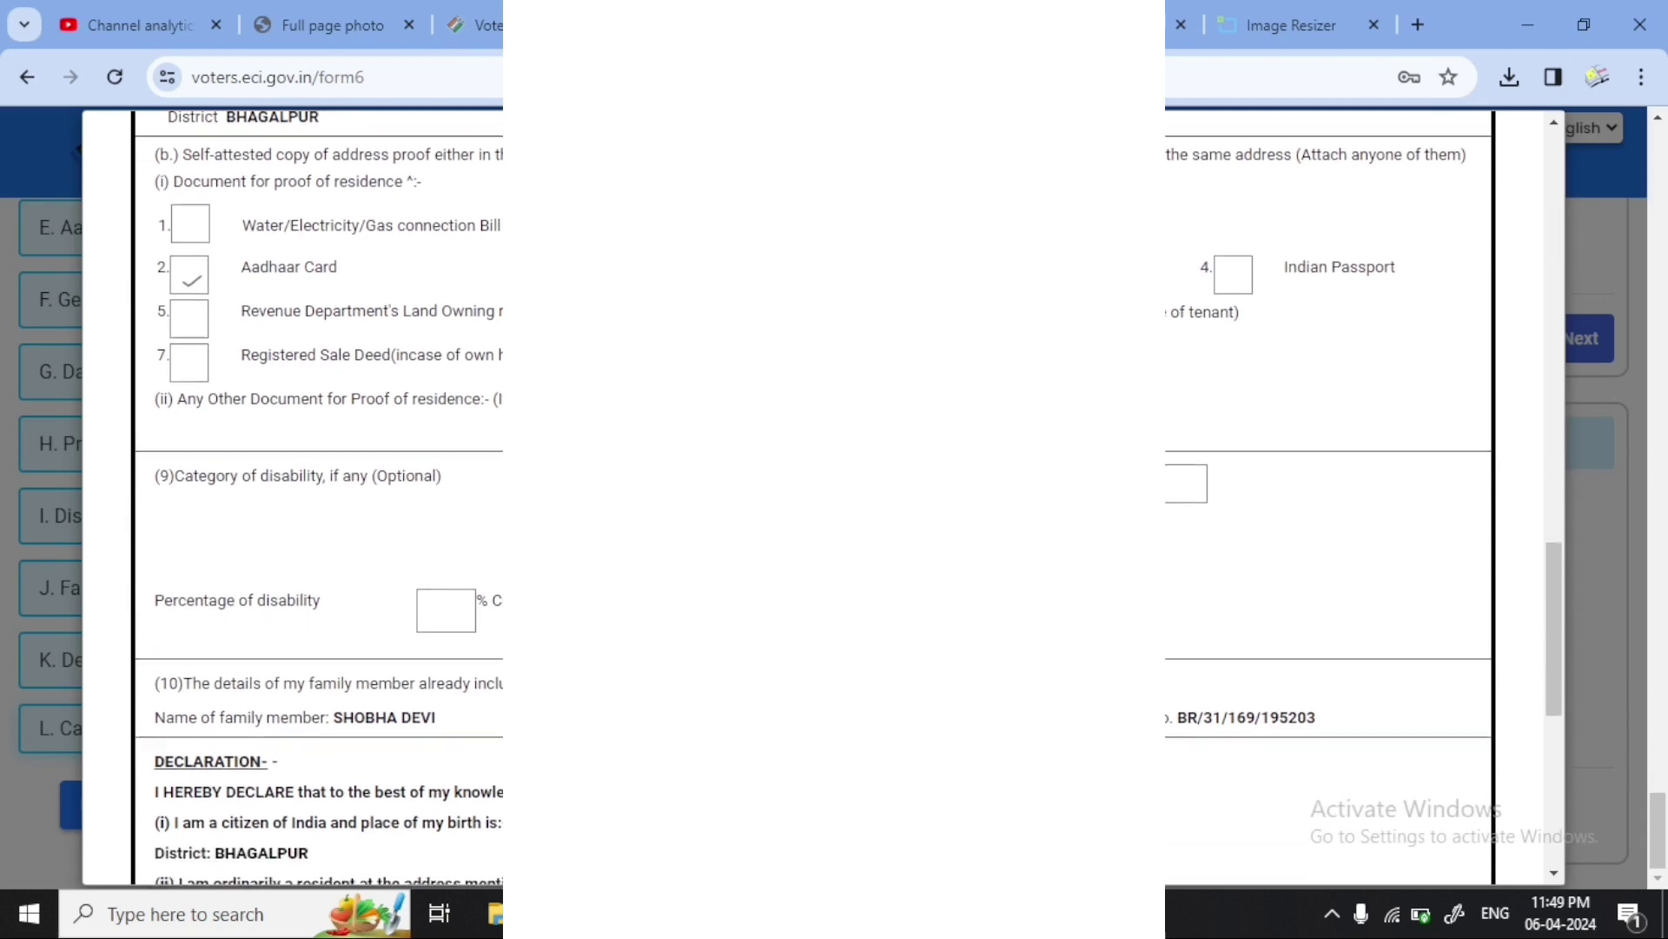
scroll(831, 497, down, 5)
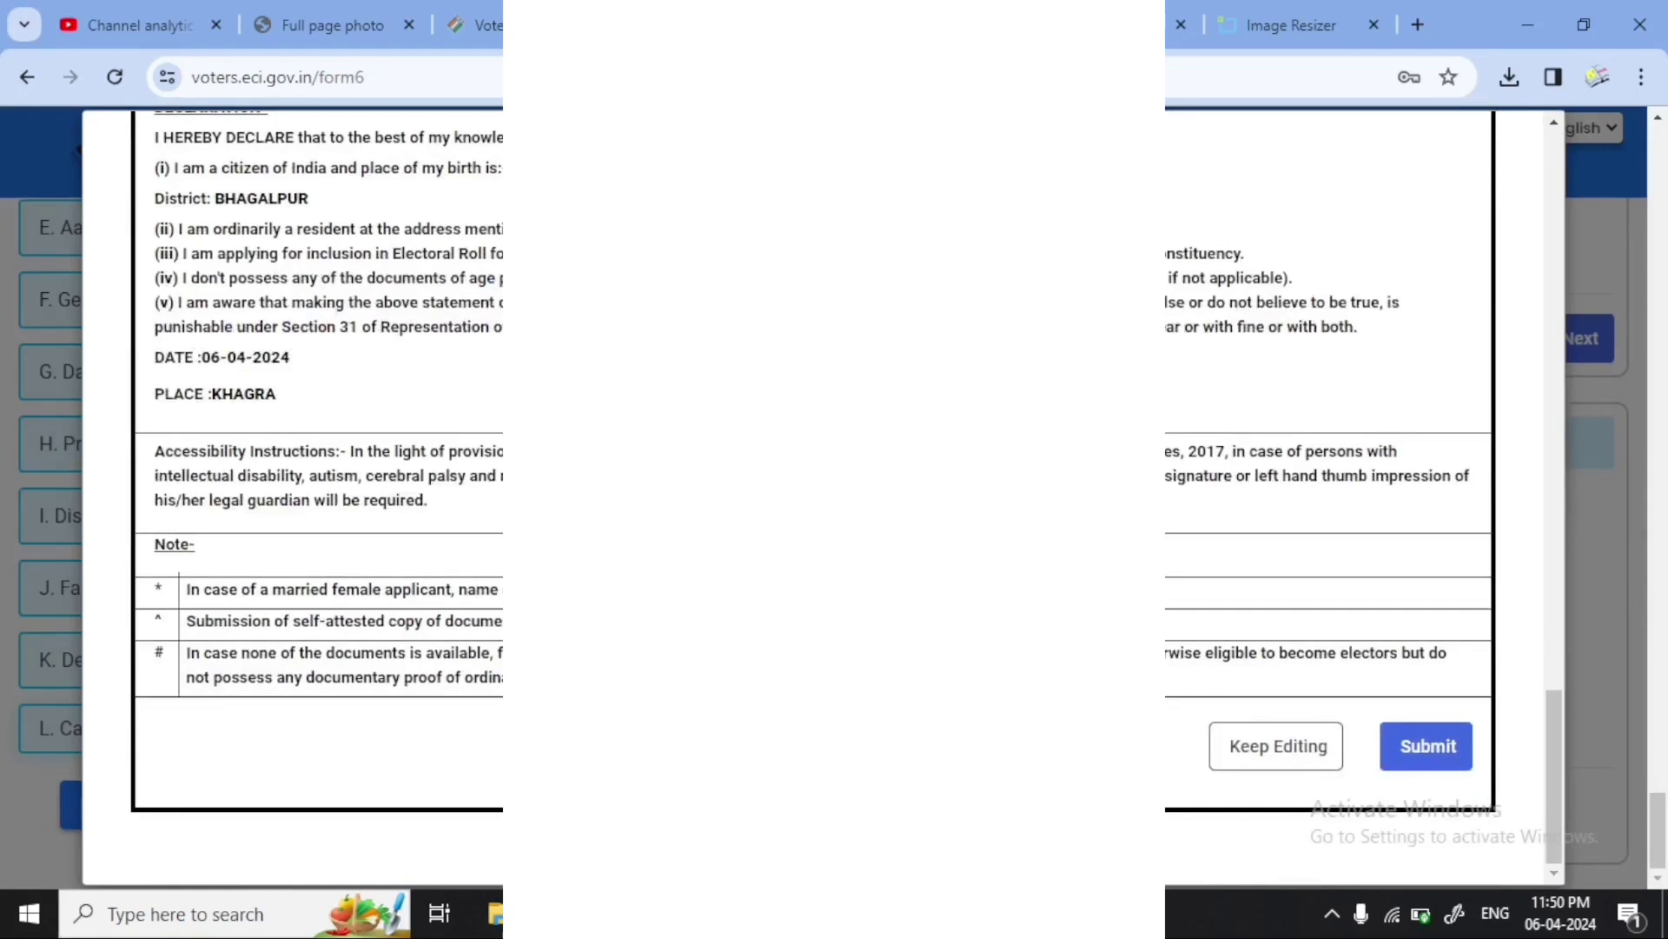
scroll(831, 497, up, 3)
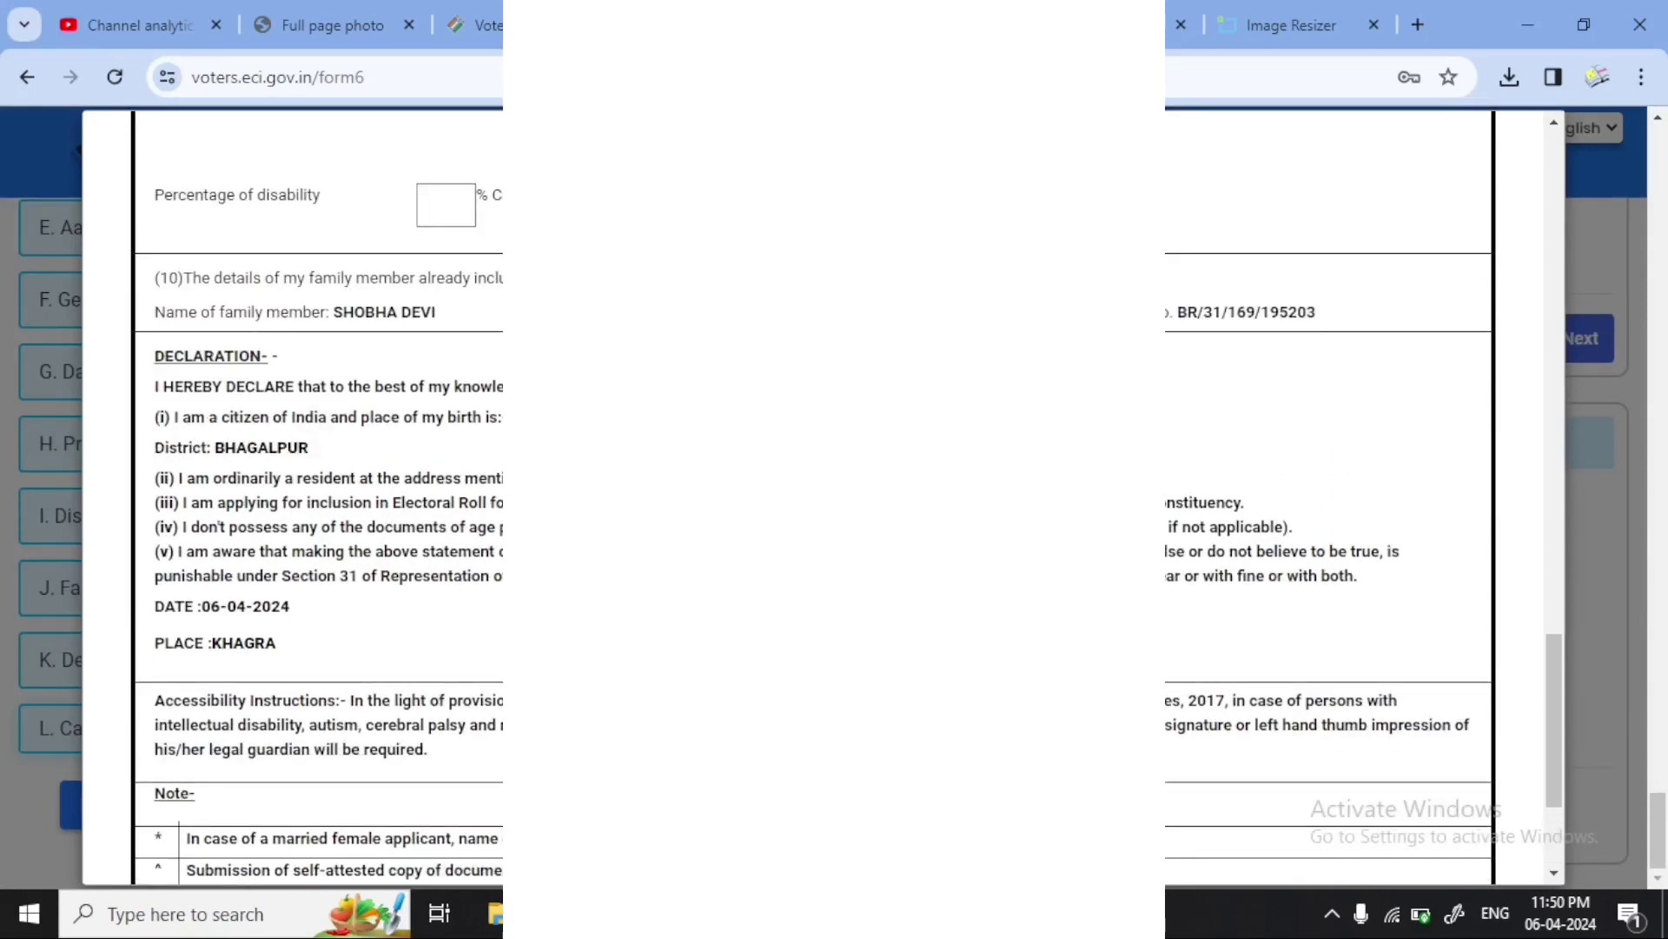
scroll(831, 497, down, 2)
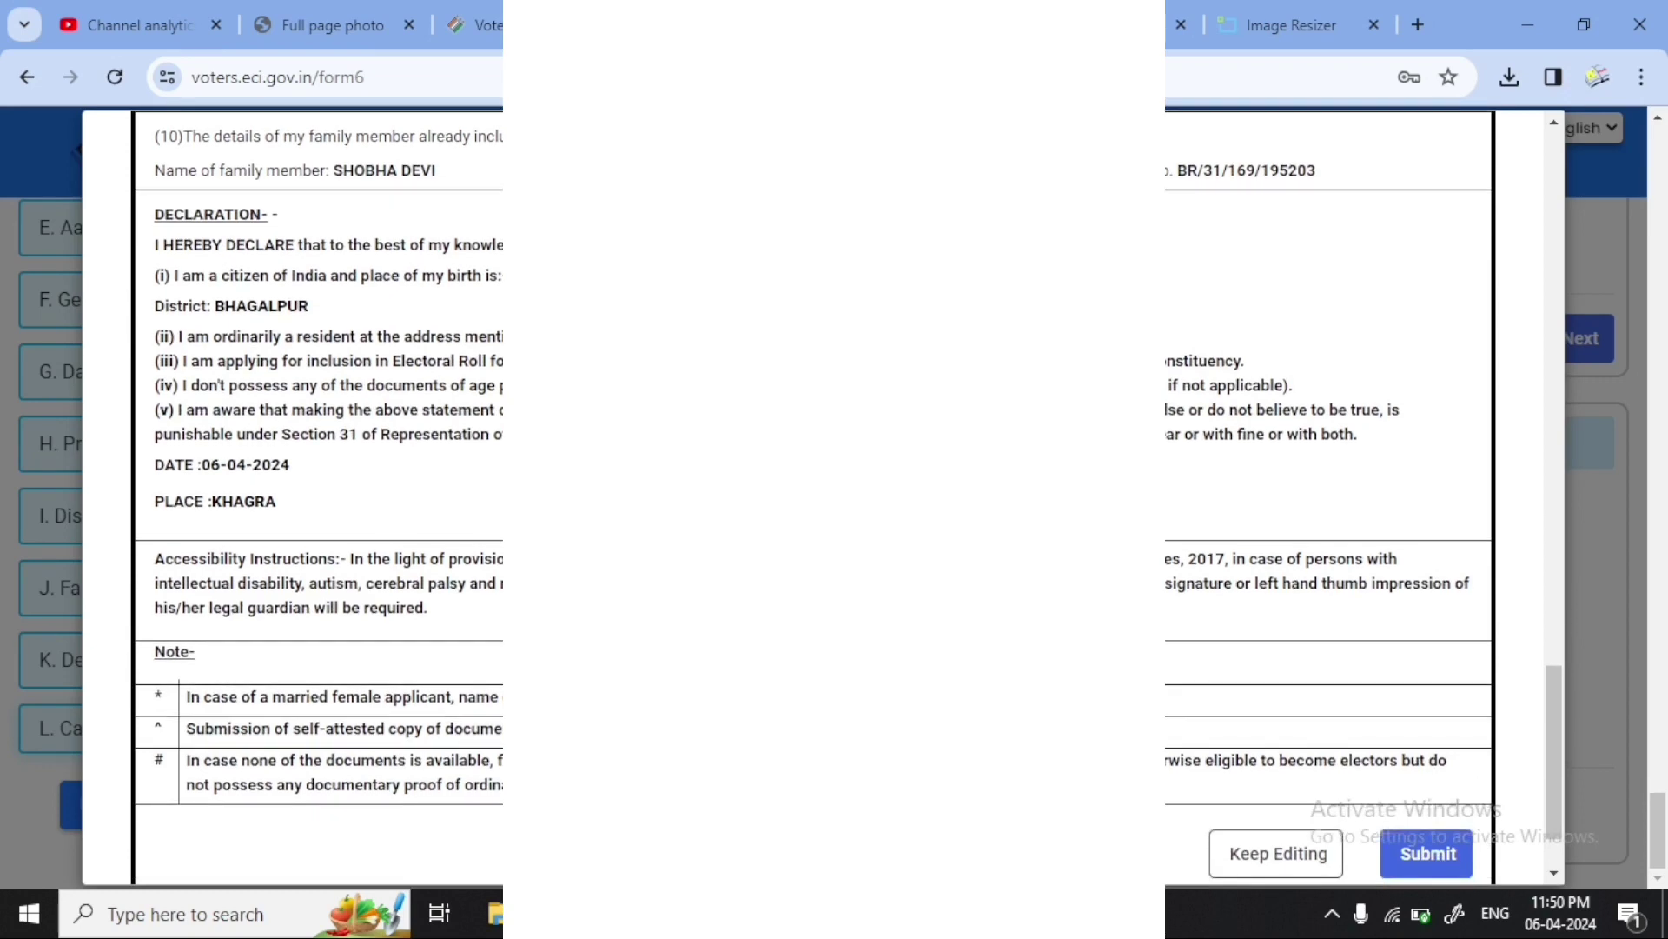
scroll(1330, 497, up, 7)
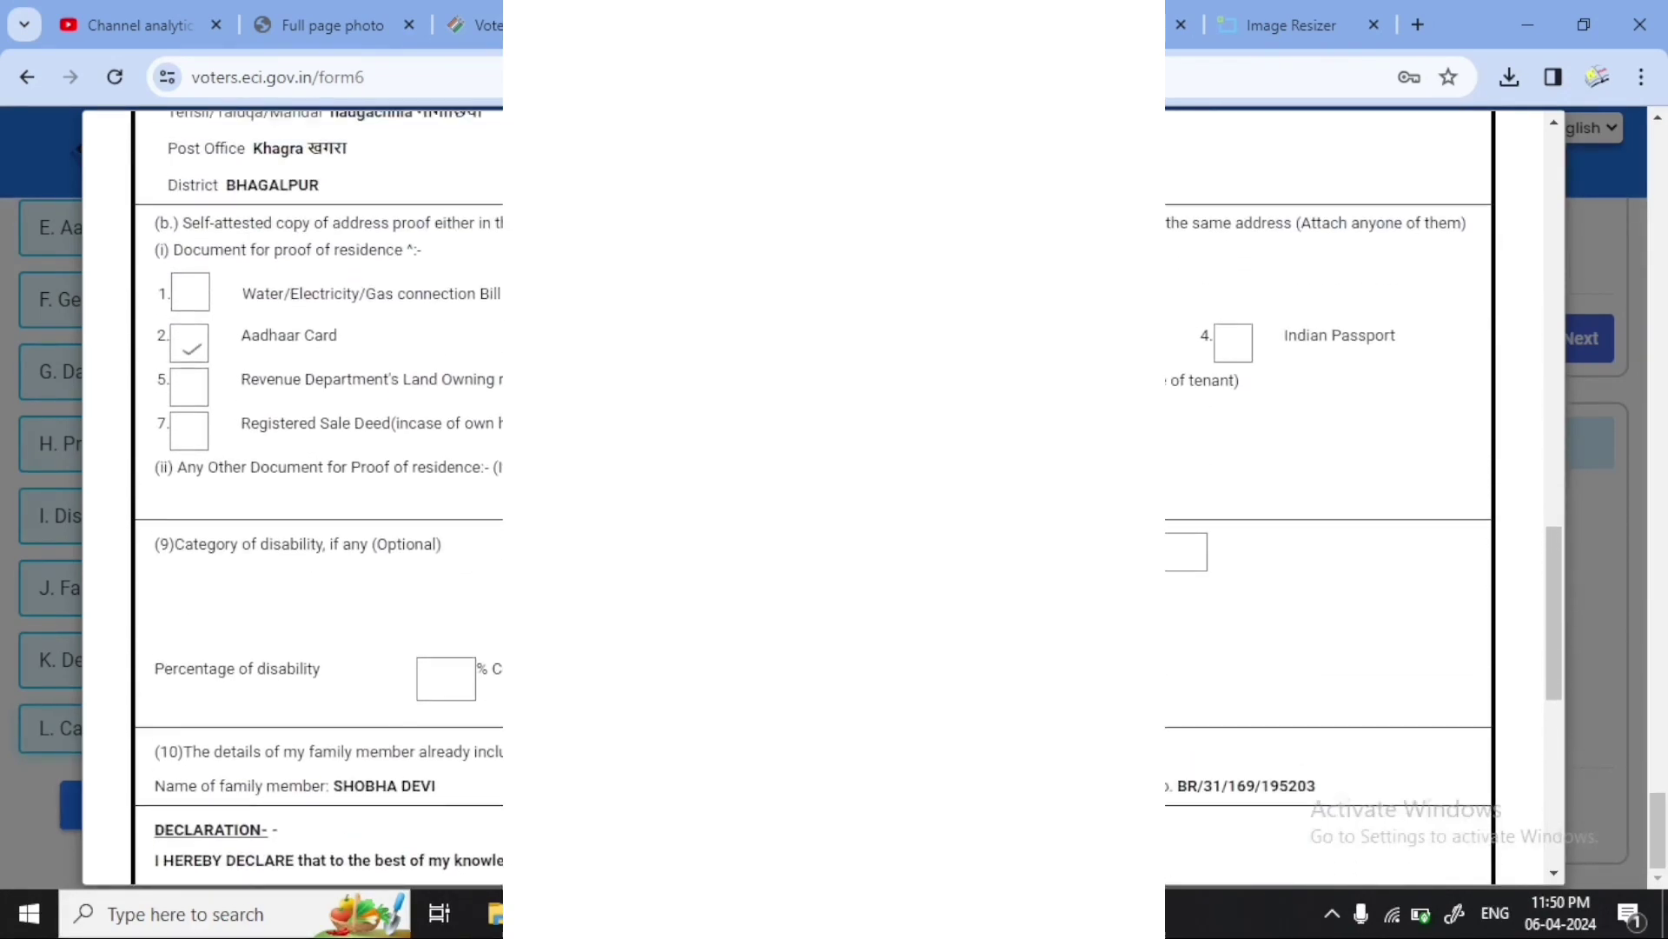
scroll(1330, 497, up, 3)
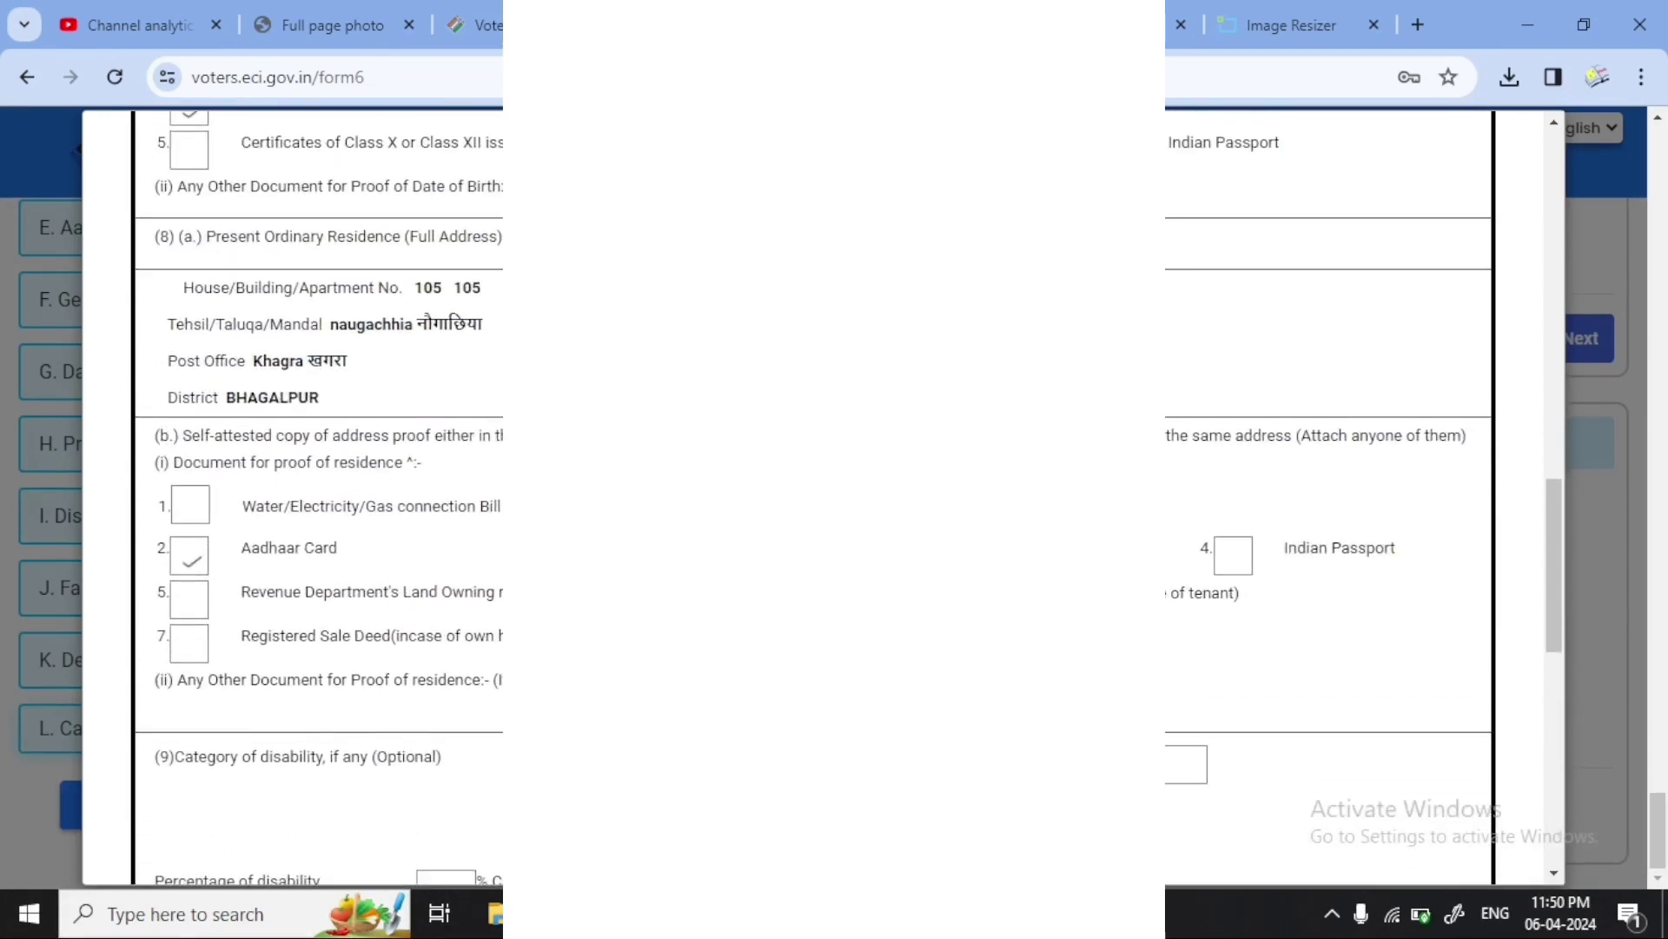
scroll(1330, 497, down, 9)
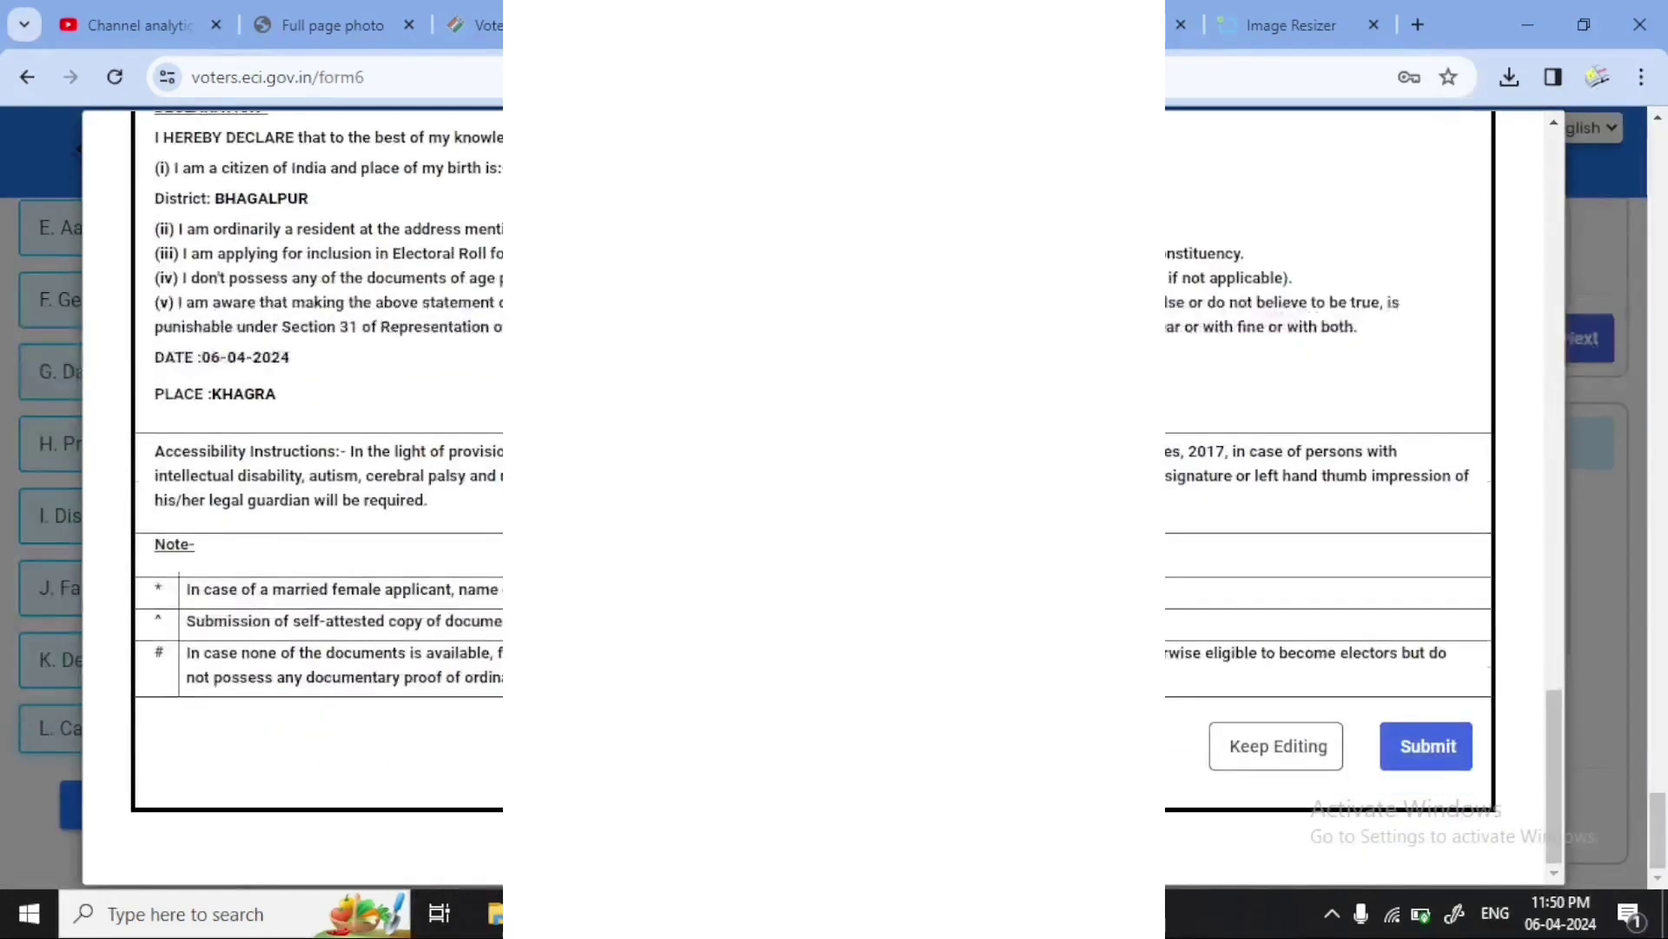
Submit the reviewed Form 6, confirm YES, and check the resulting message
click(1438, 756)
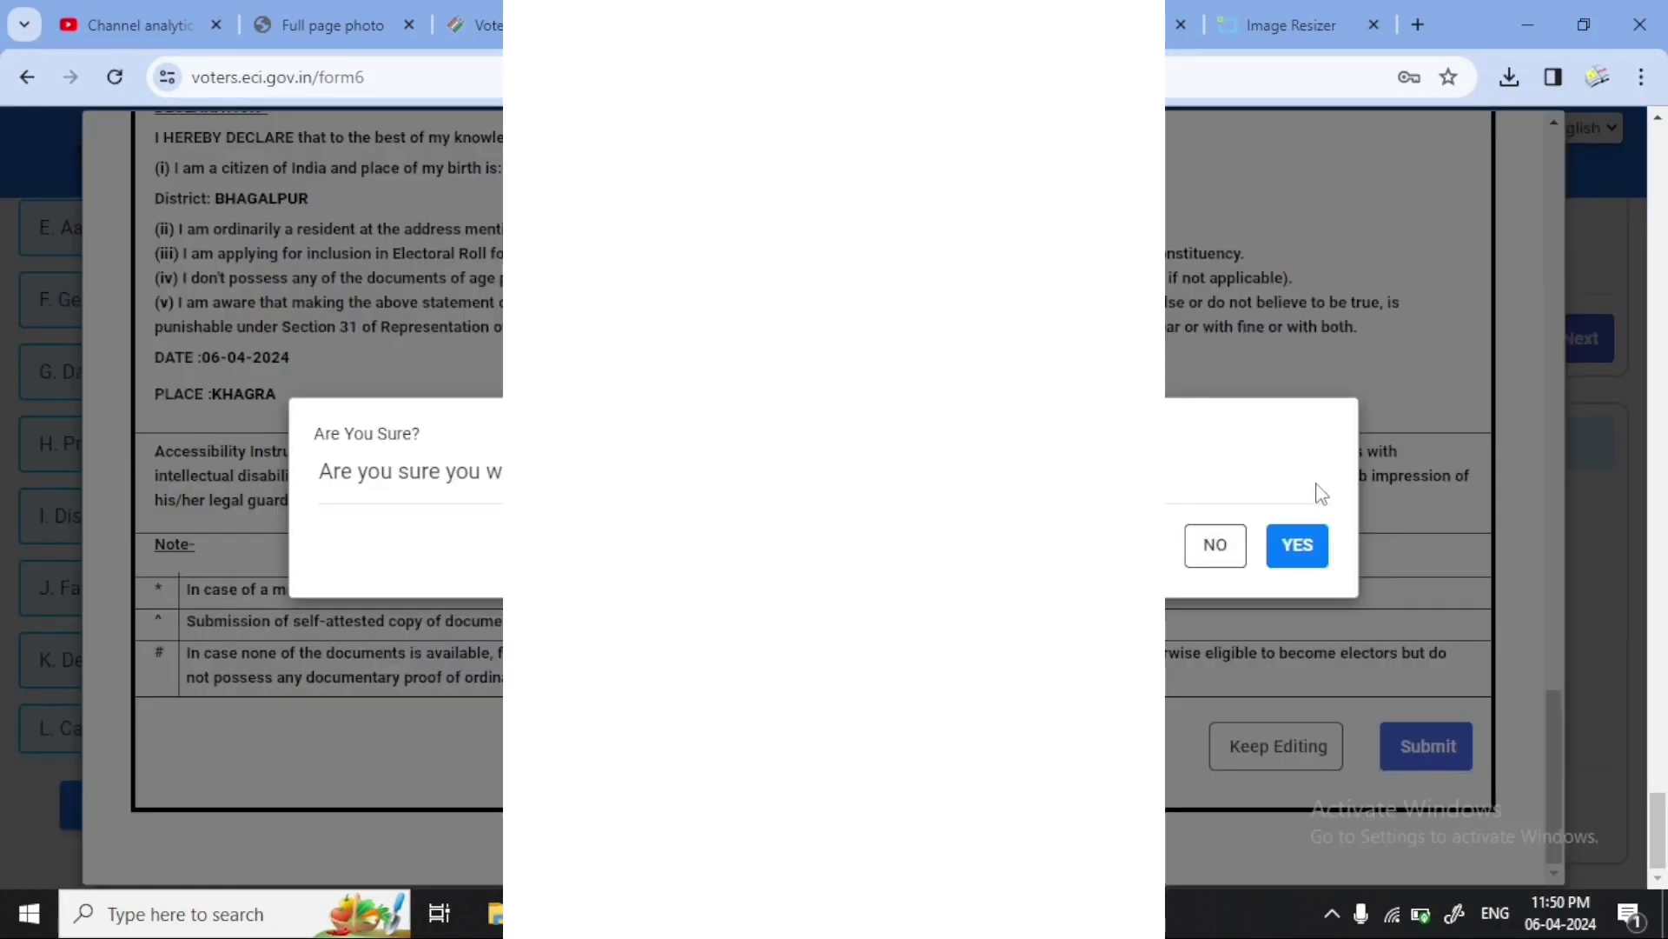
click(1314, 556)
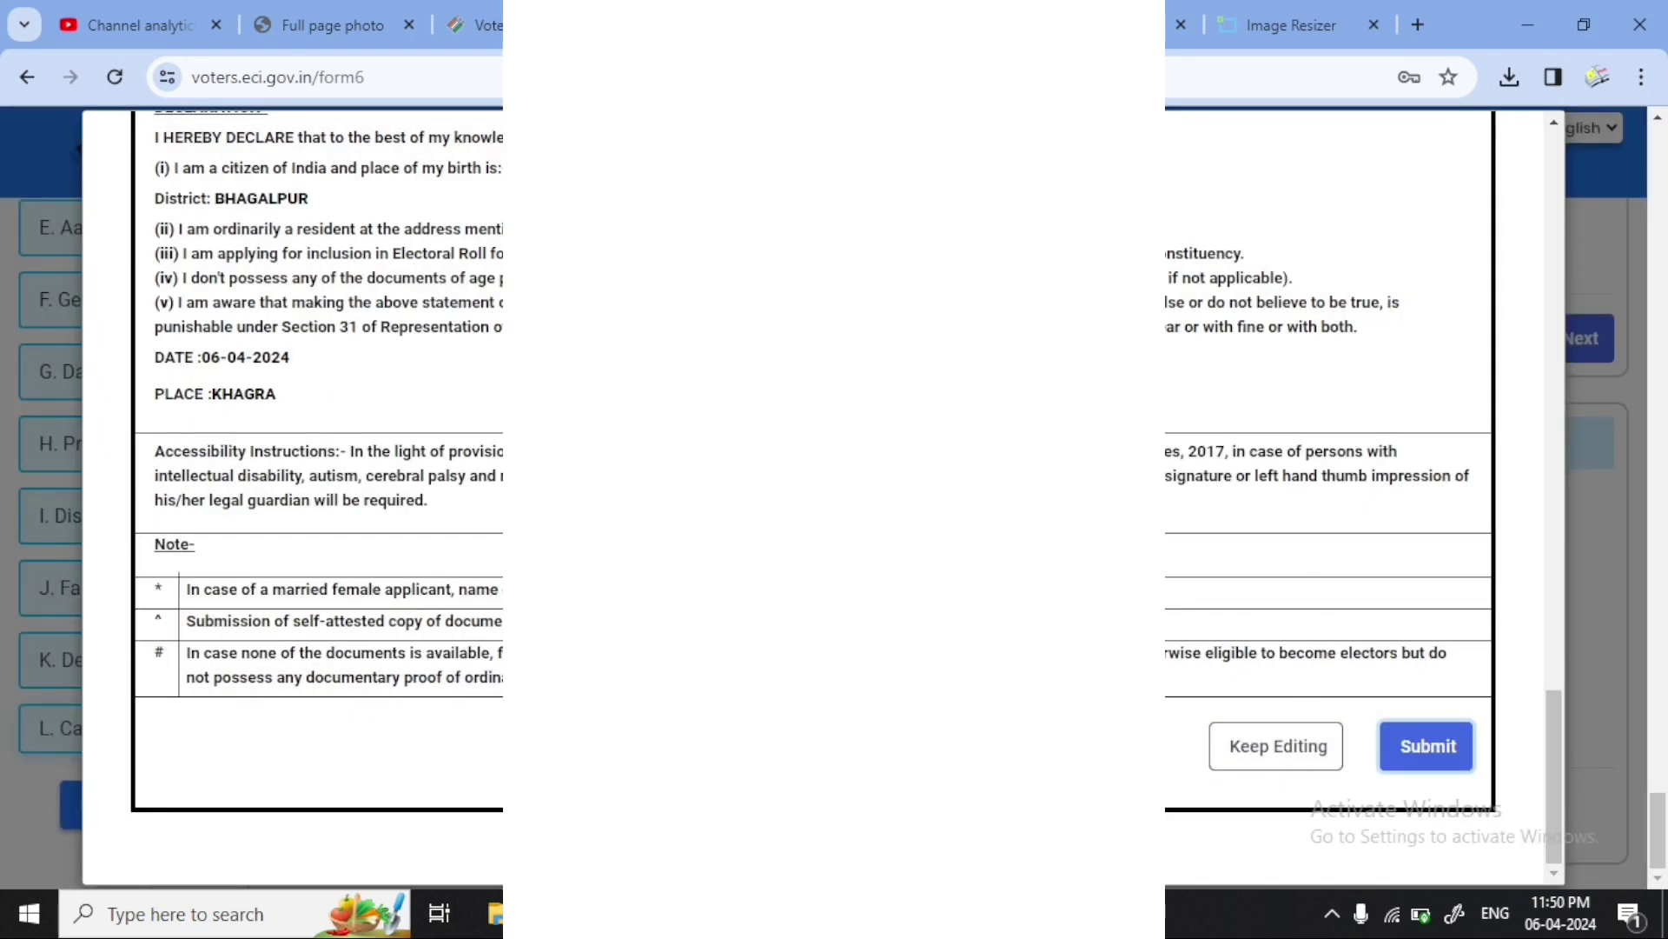
scroll(1188, 608, up, 10)
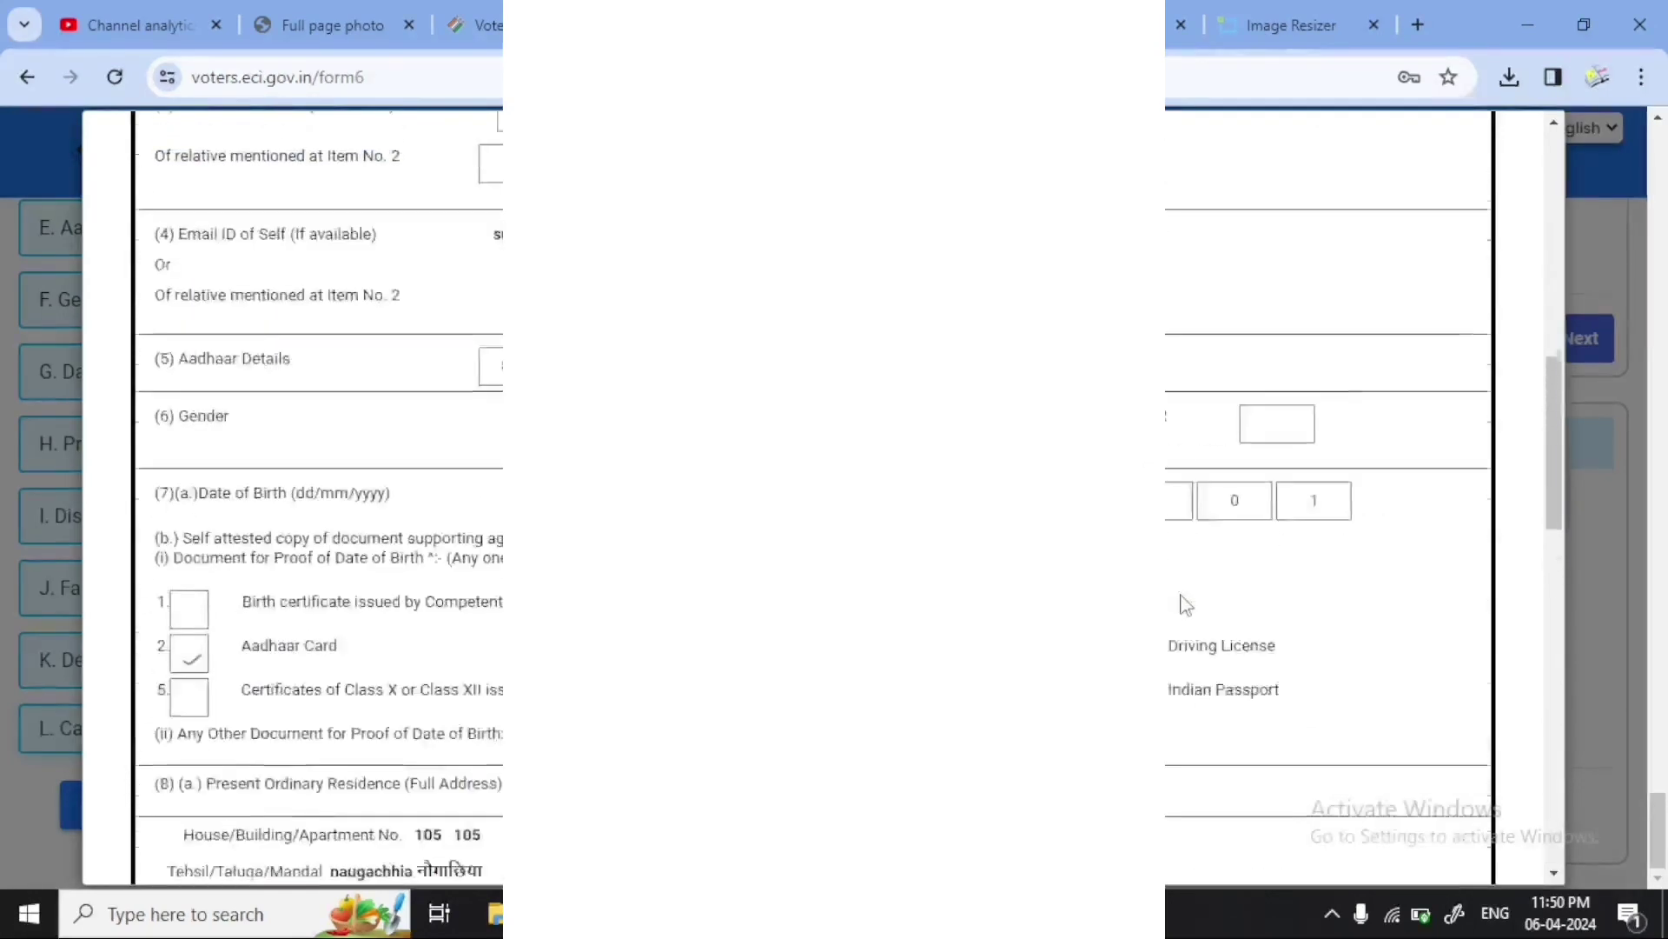
scroll(1186, 604, up, 10)
scroll(1186, 600, down, 15)
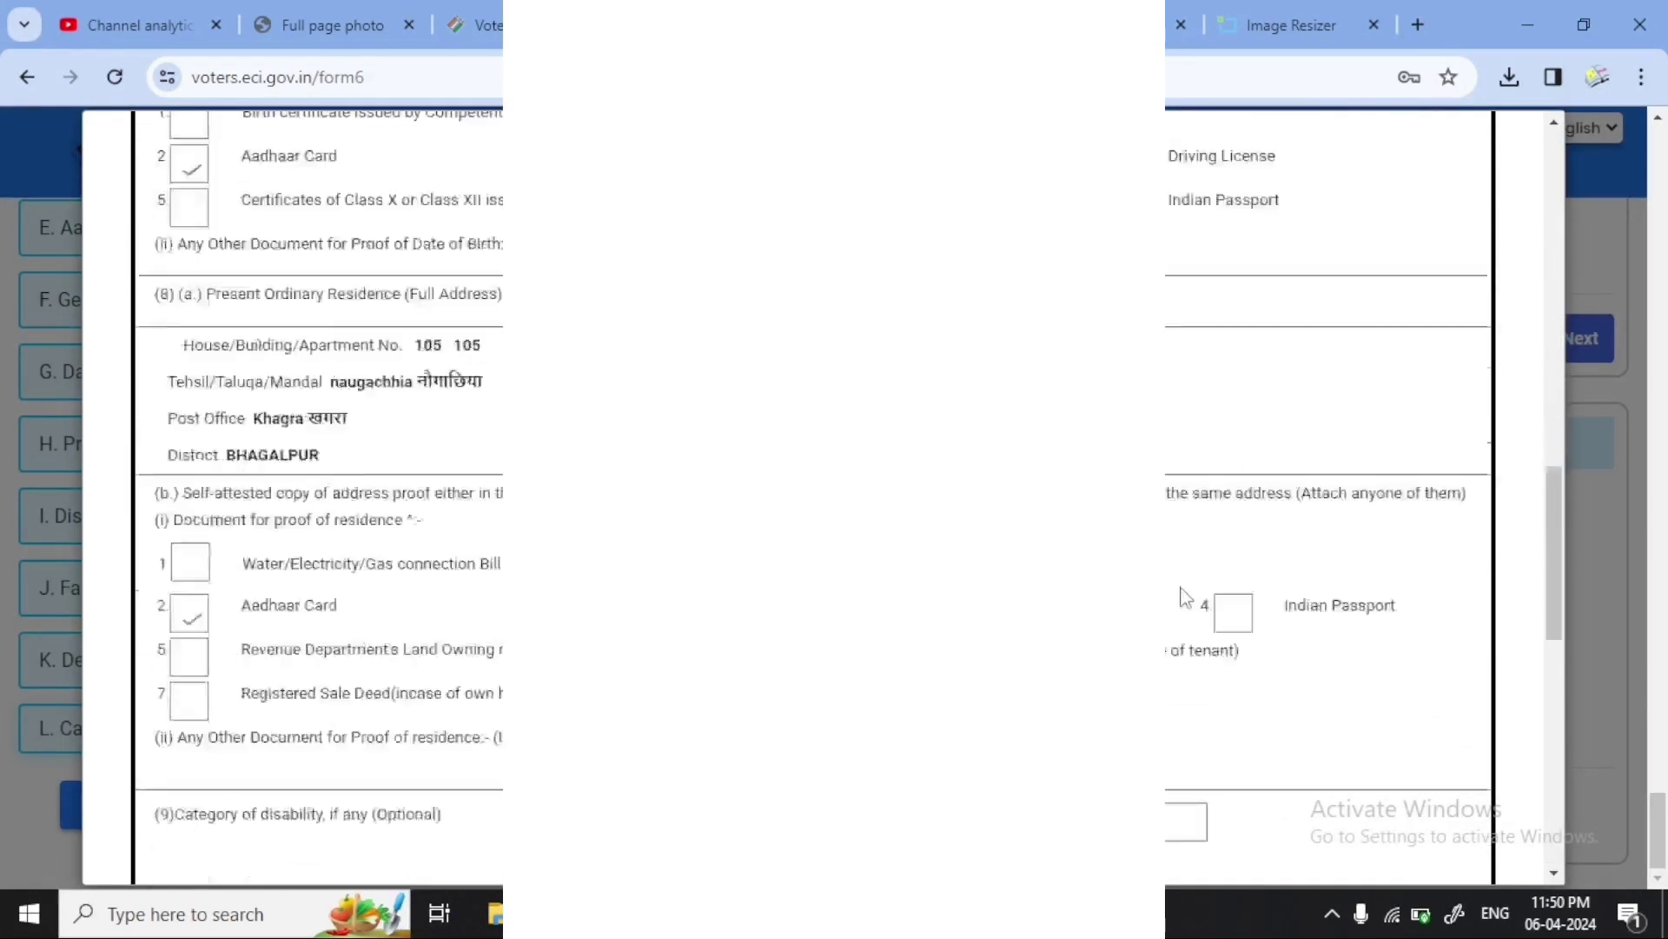
scroll(1186, 600, down, 15)
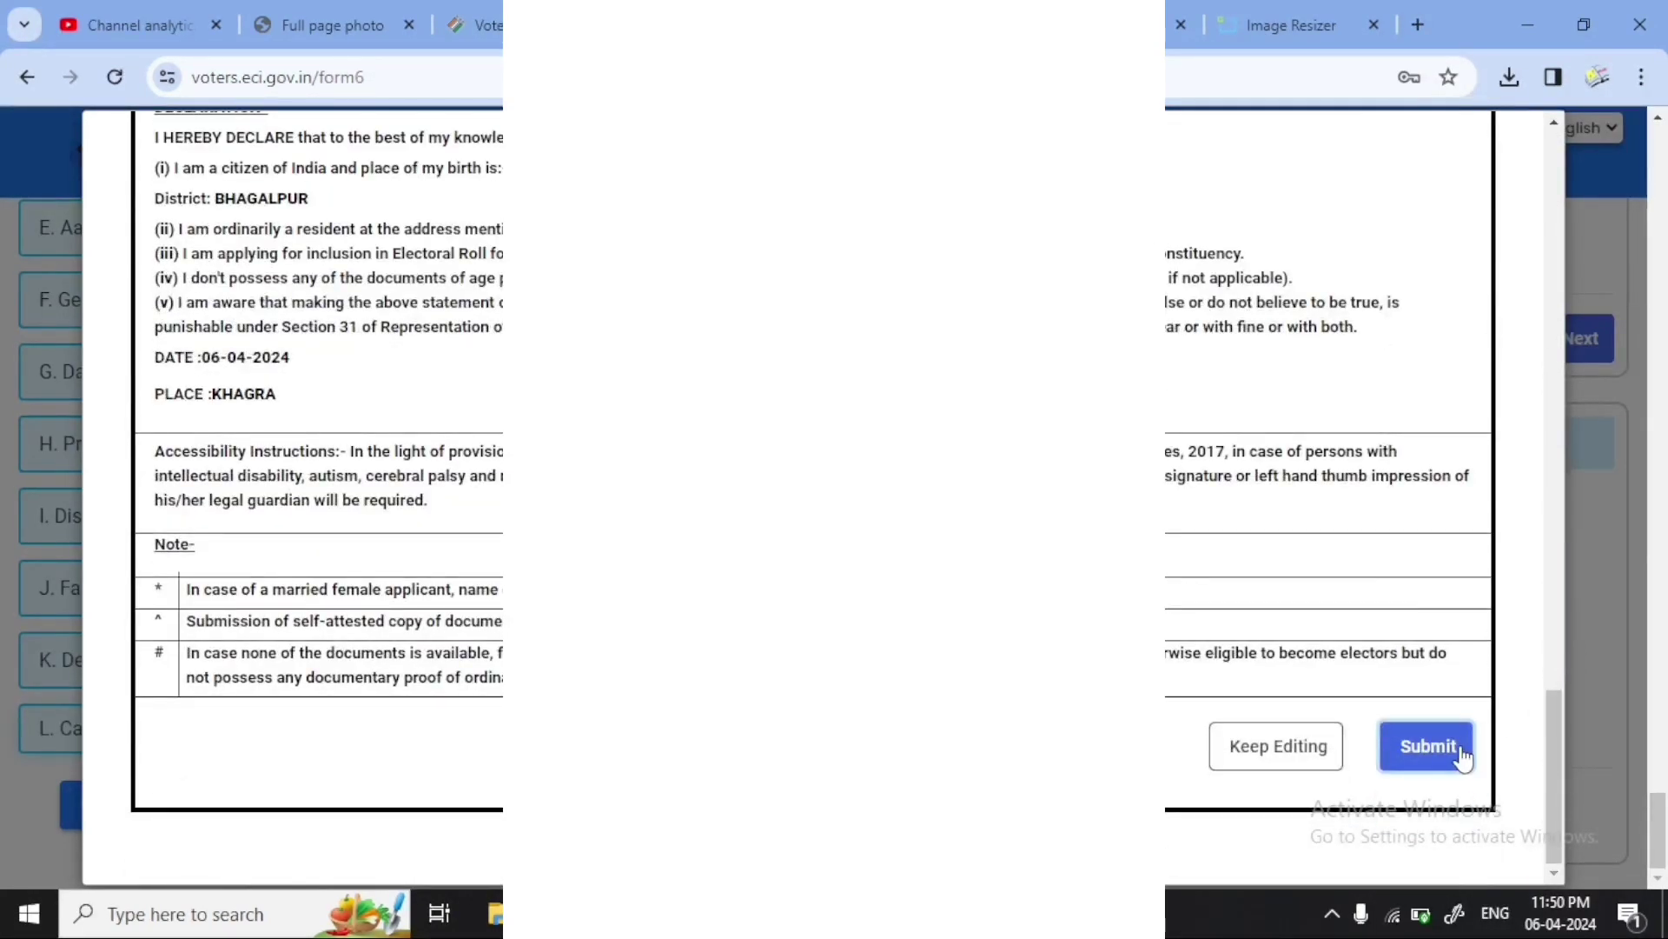
Retry the submission, confirm it, and after the OTP expired error return to editing
click(1460, 749)
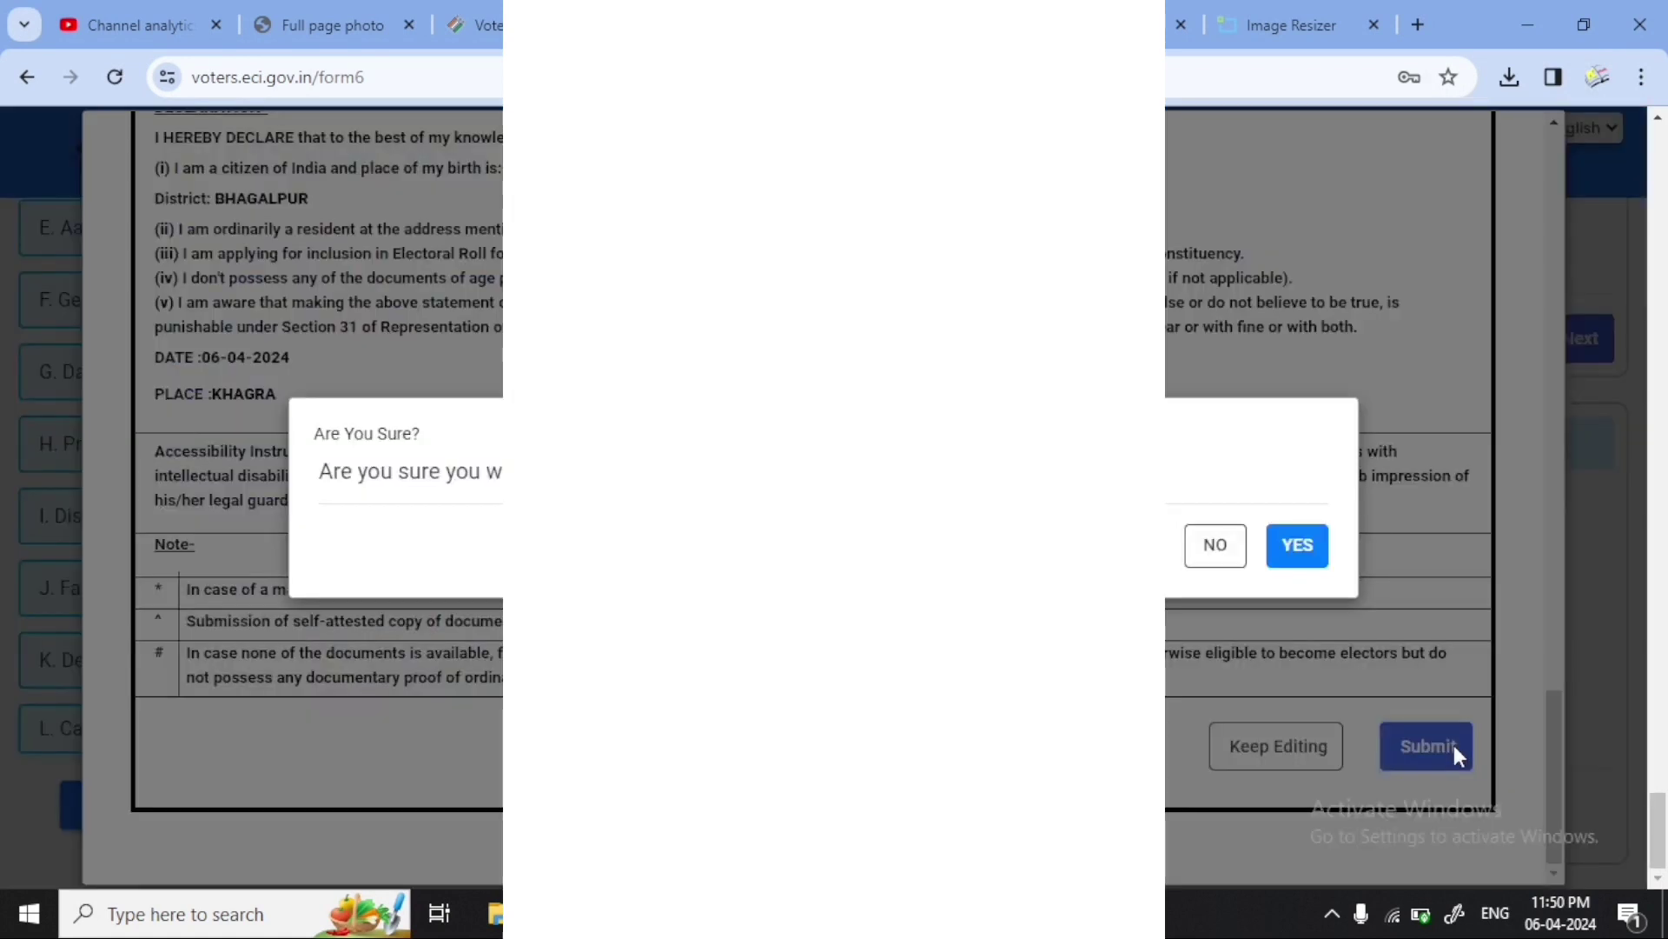
click(1304, 550)
click(1297, 548)
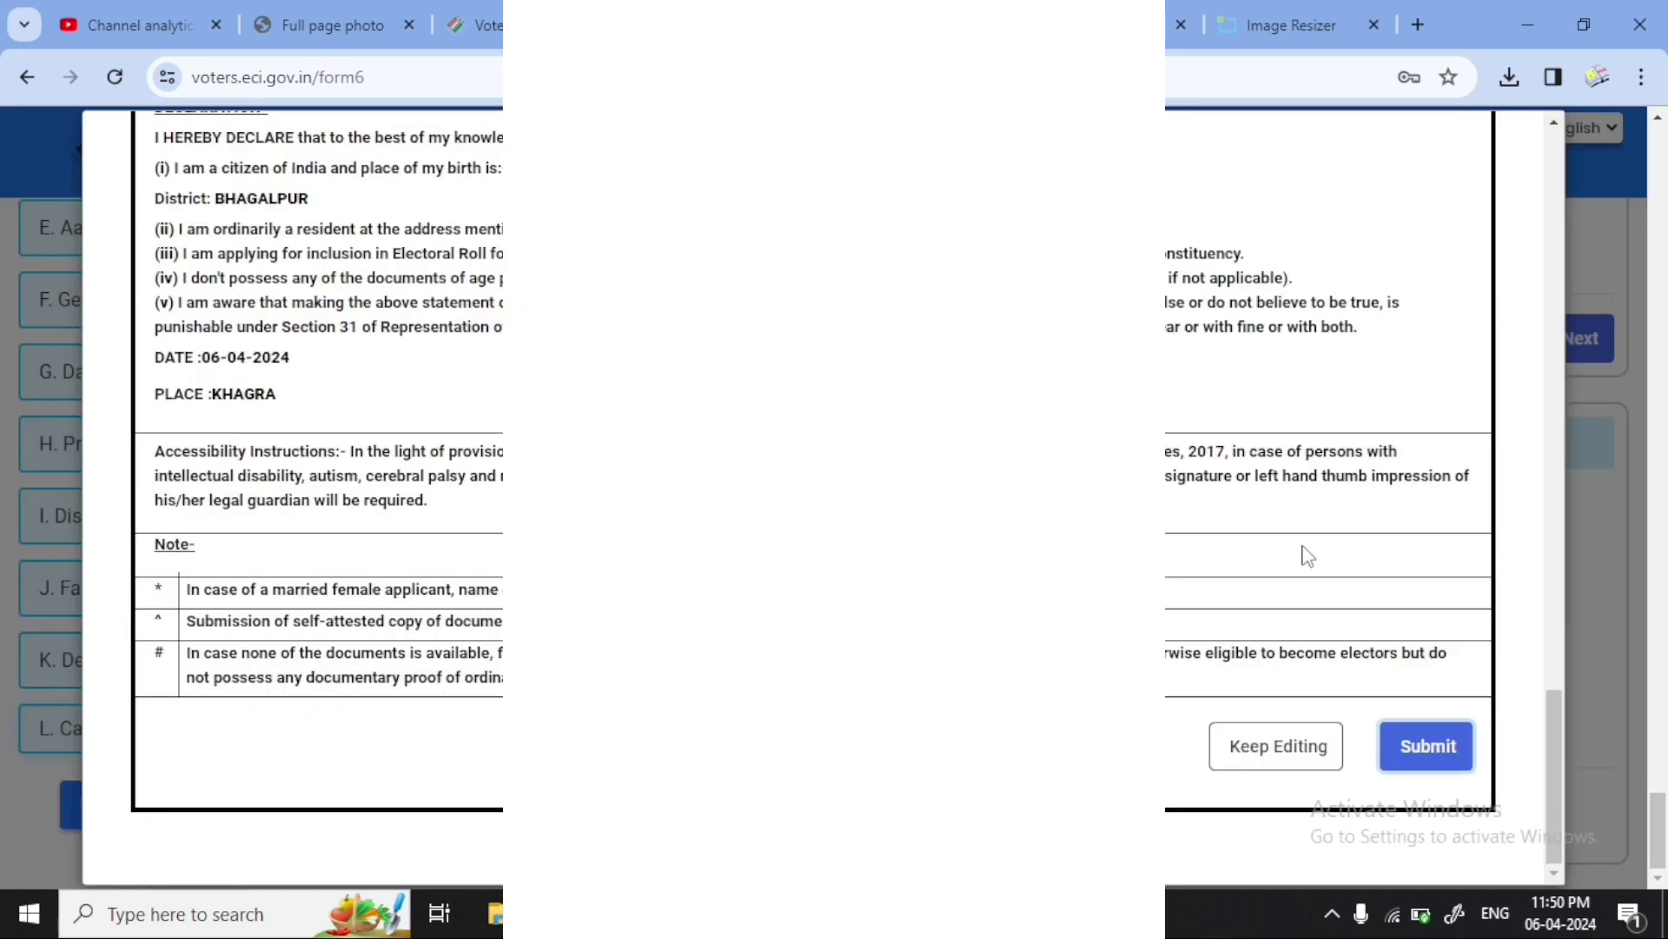
click(1301, 757)
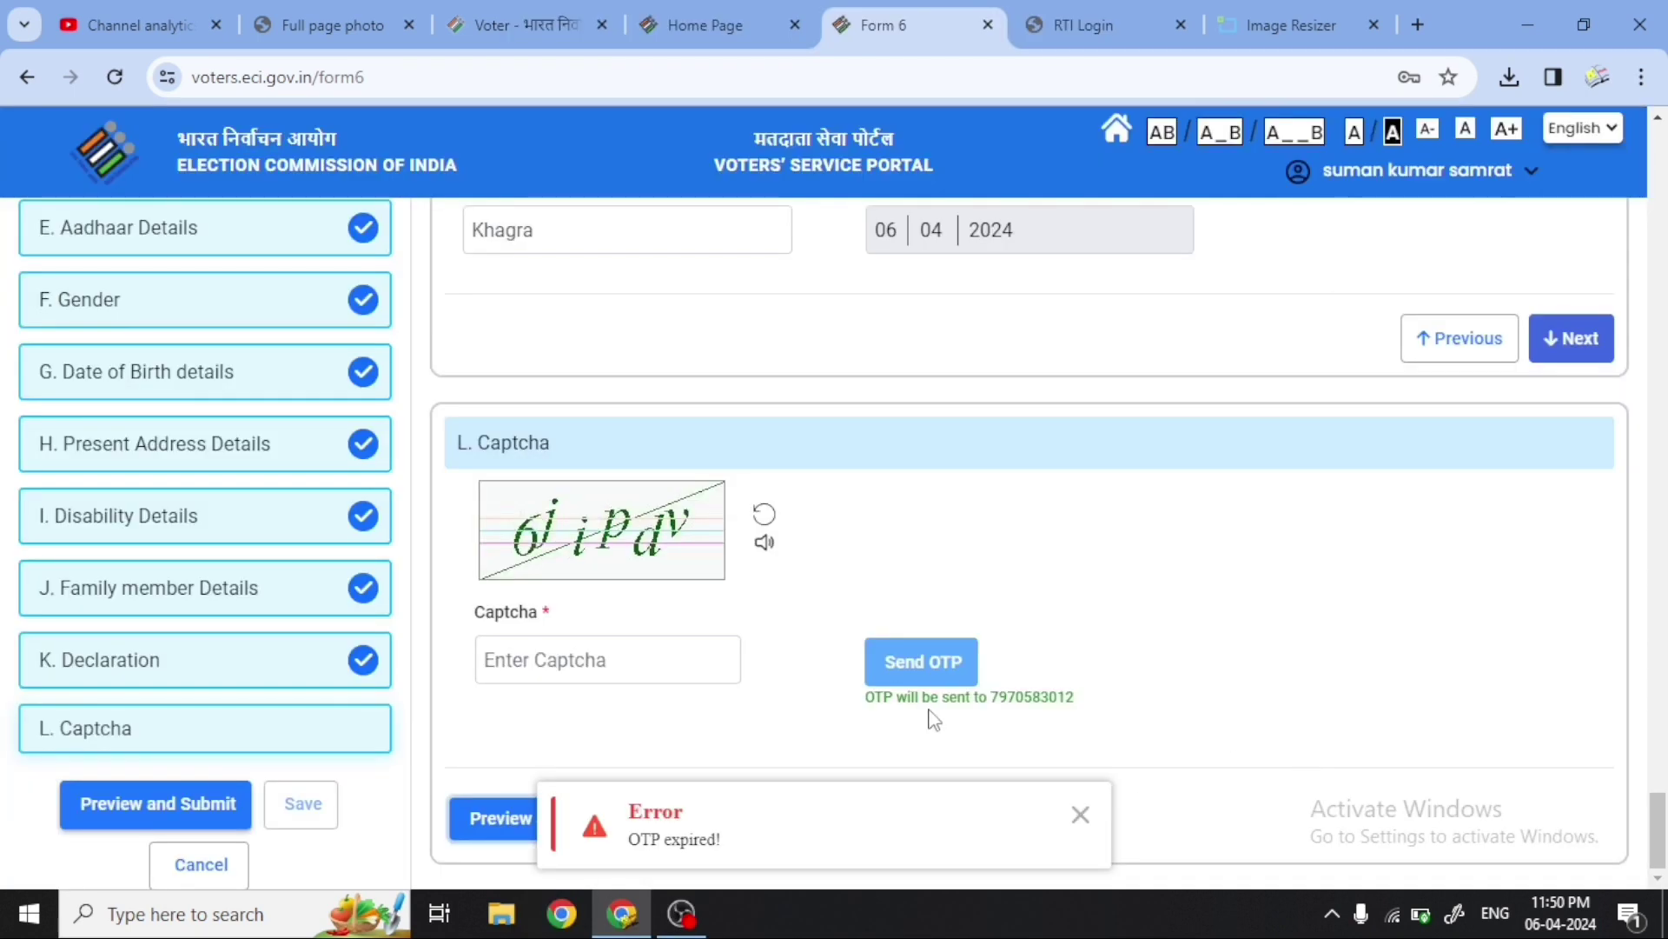
Enter the displayed captcha and send a fresh OTP to the registered mobile
click(553, 663)
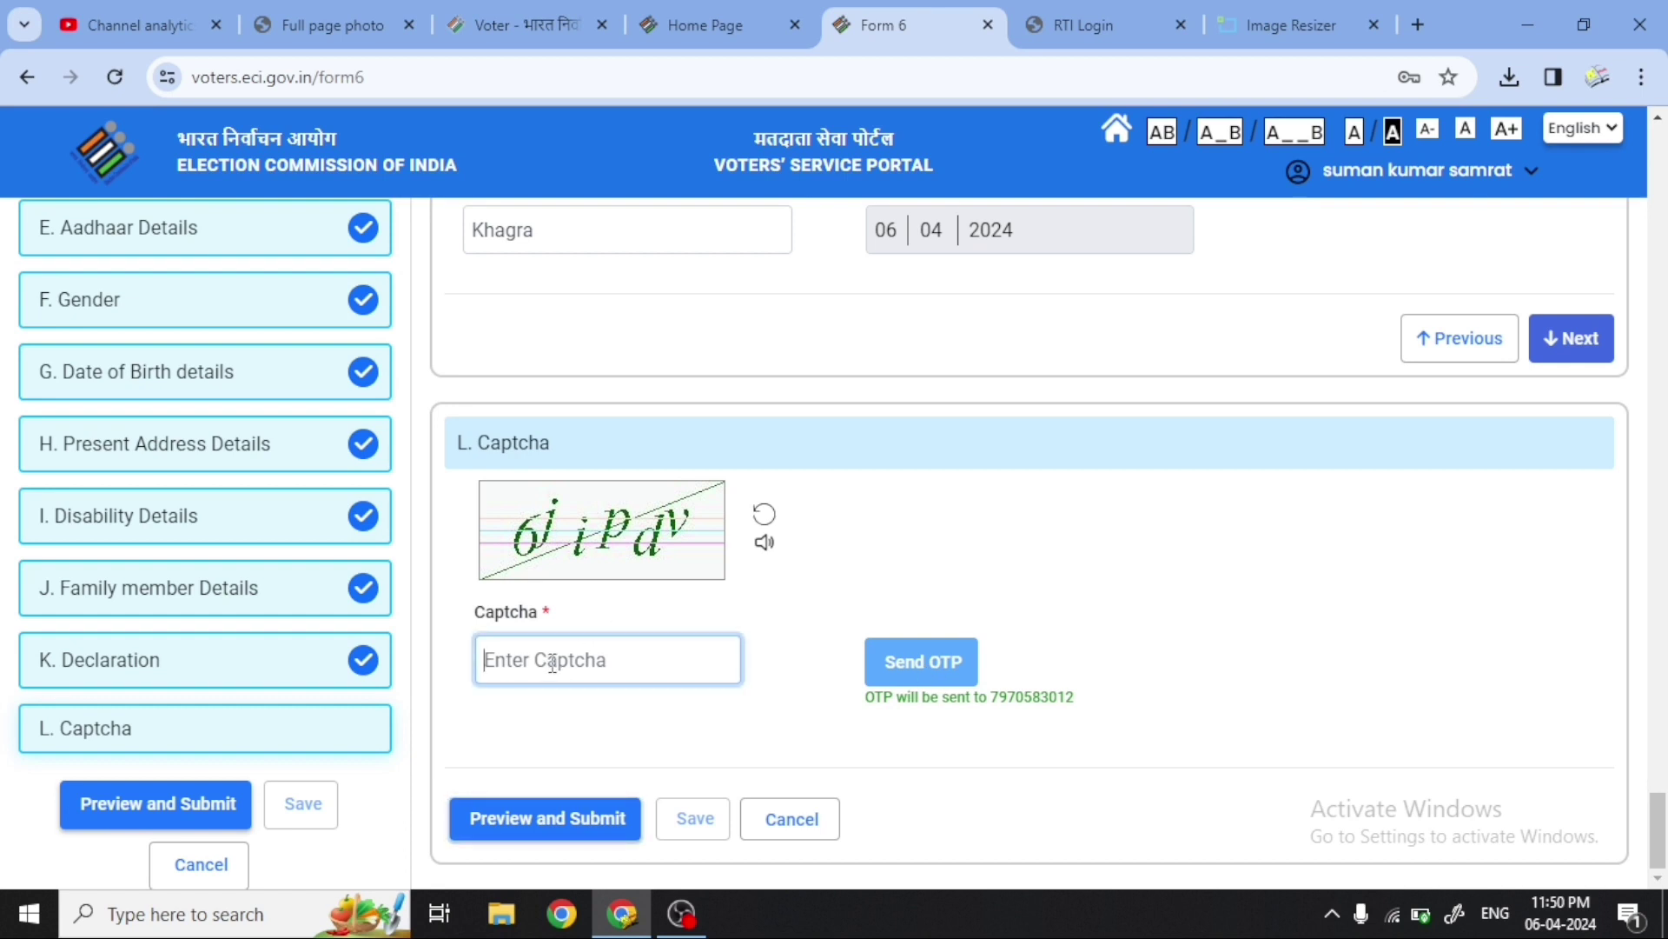
click(928, 669)
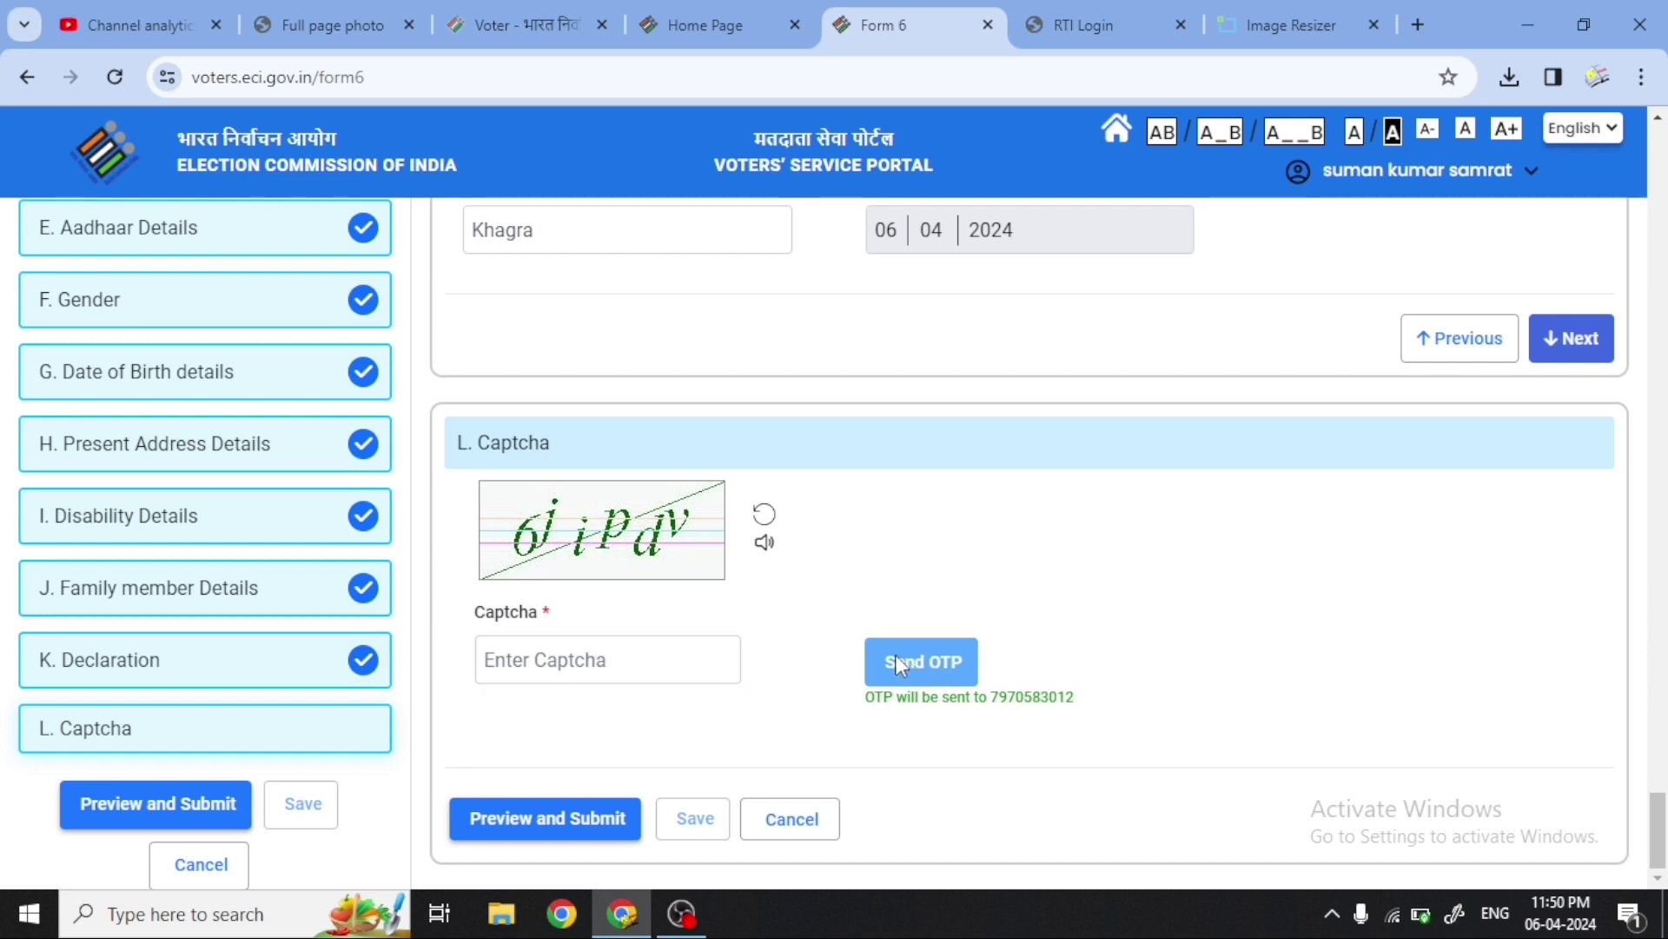
click(501, 656)
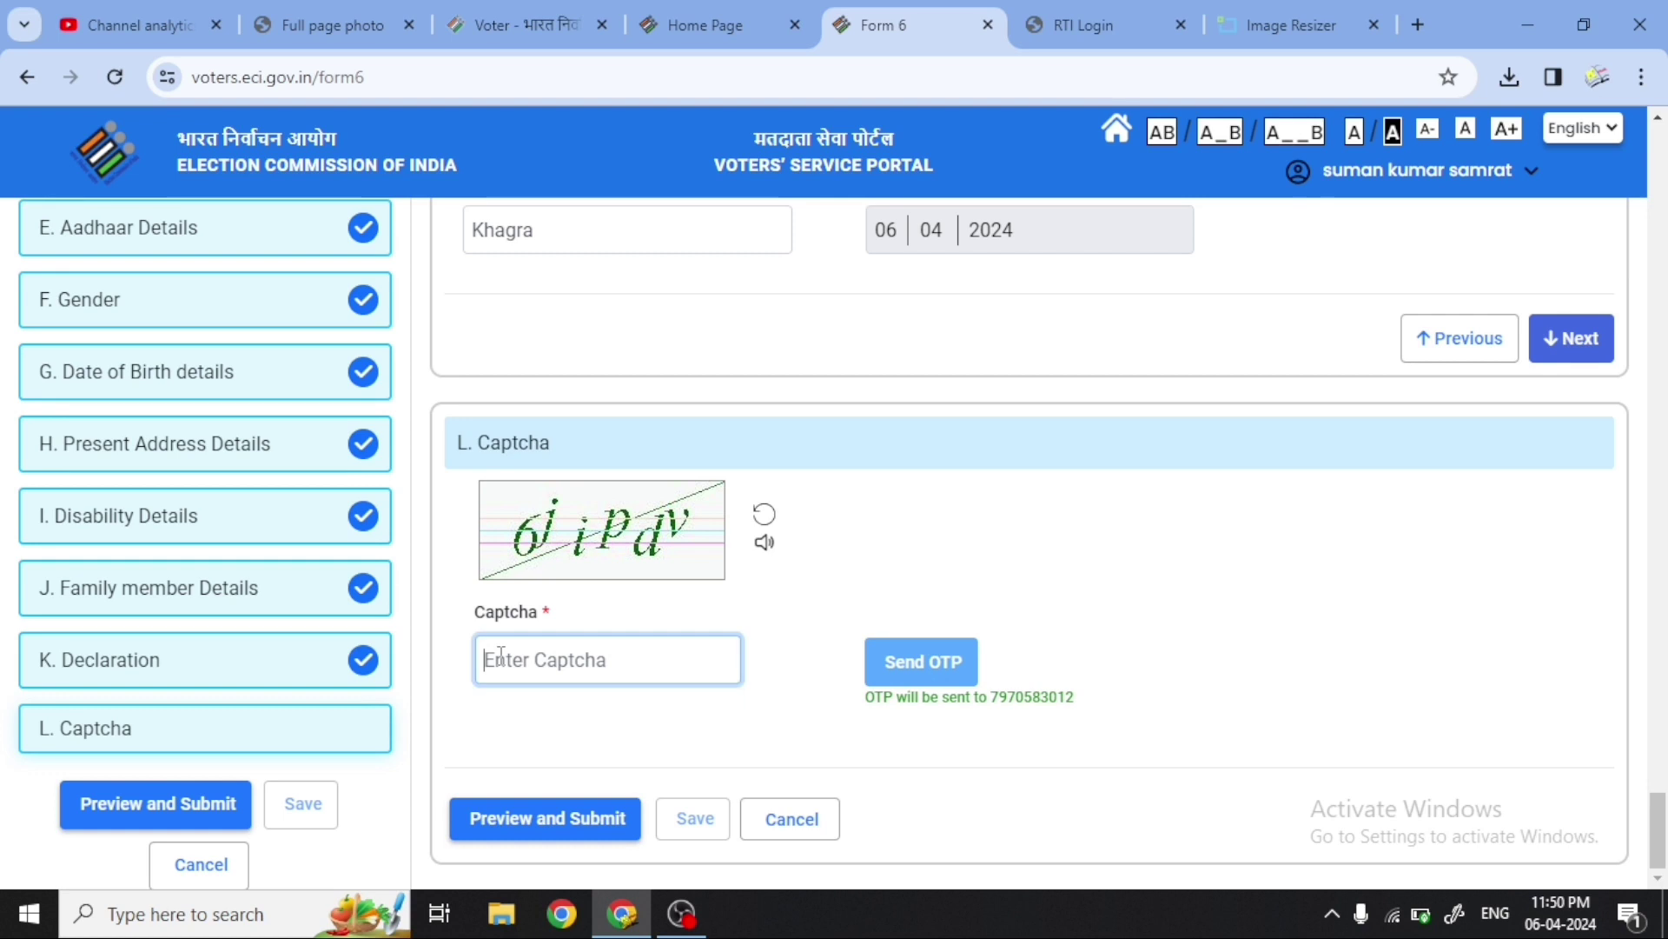
text(6)
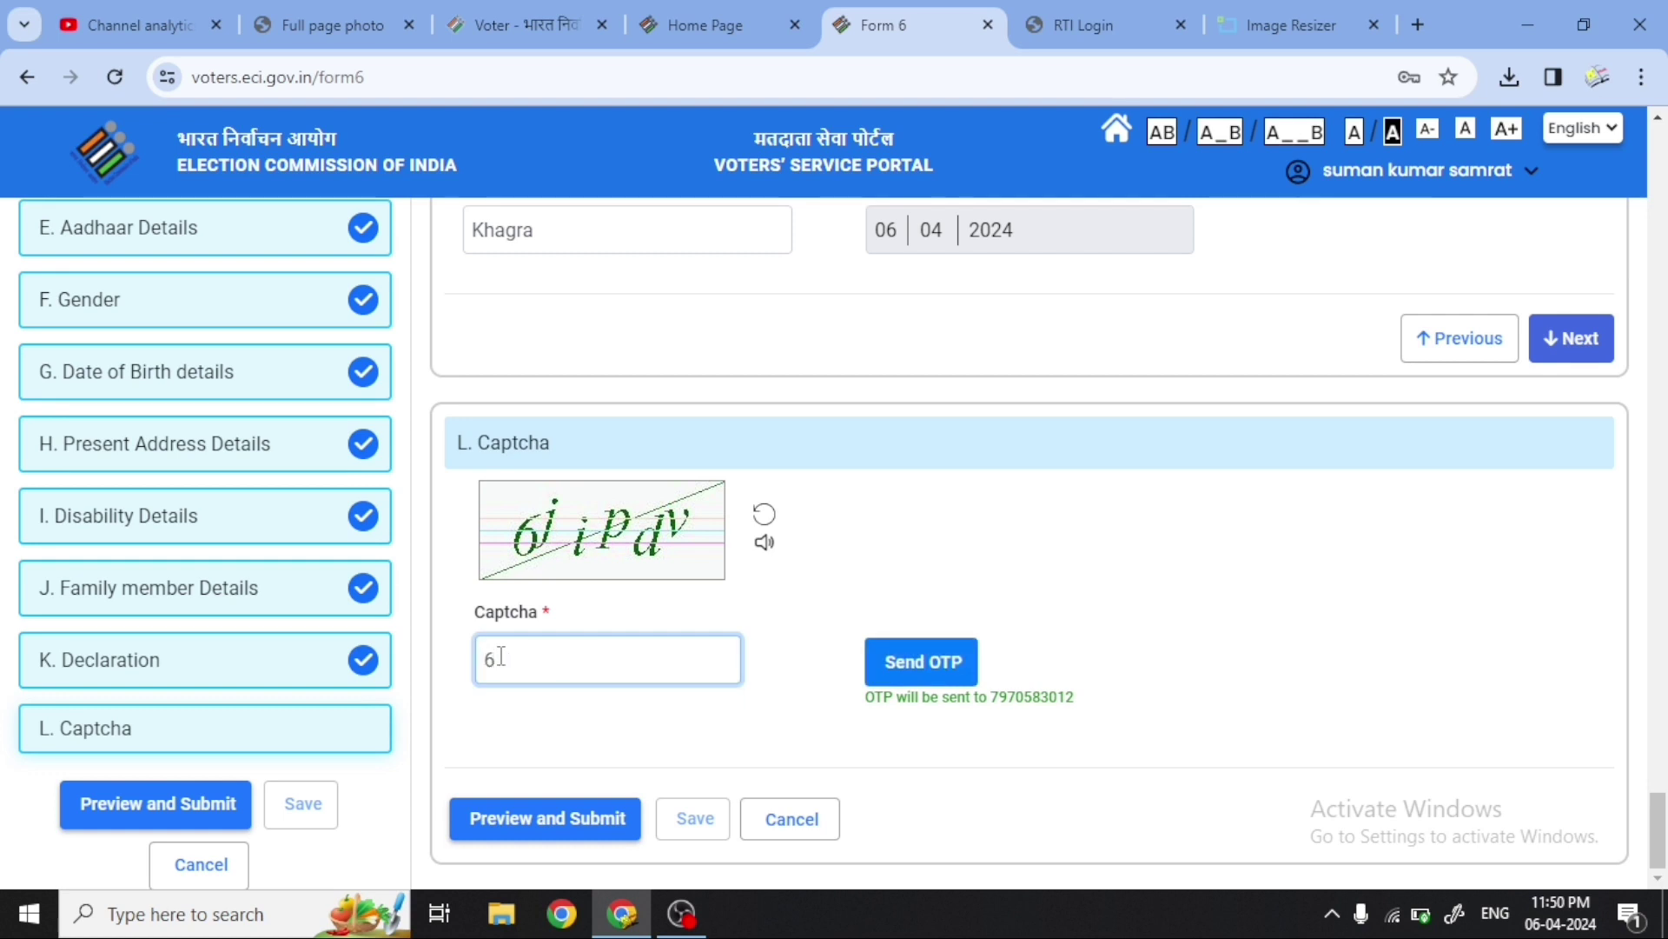
text(jipdv)
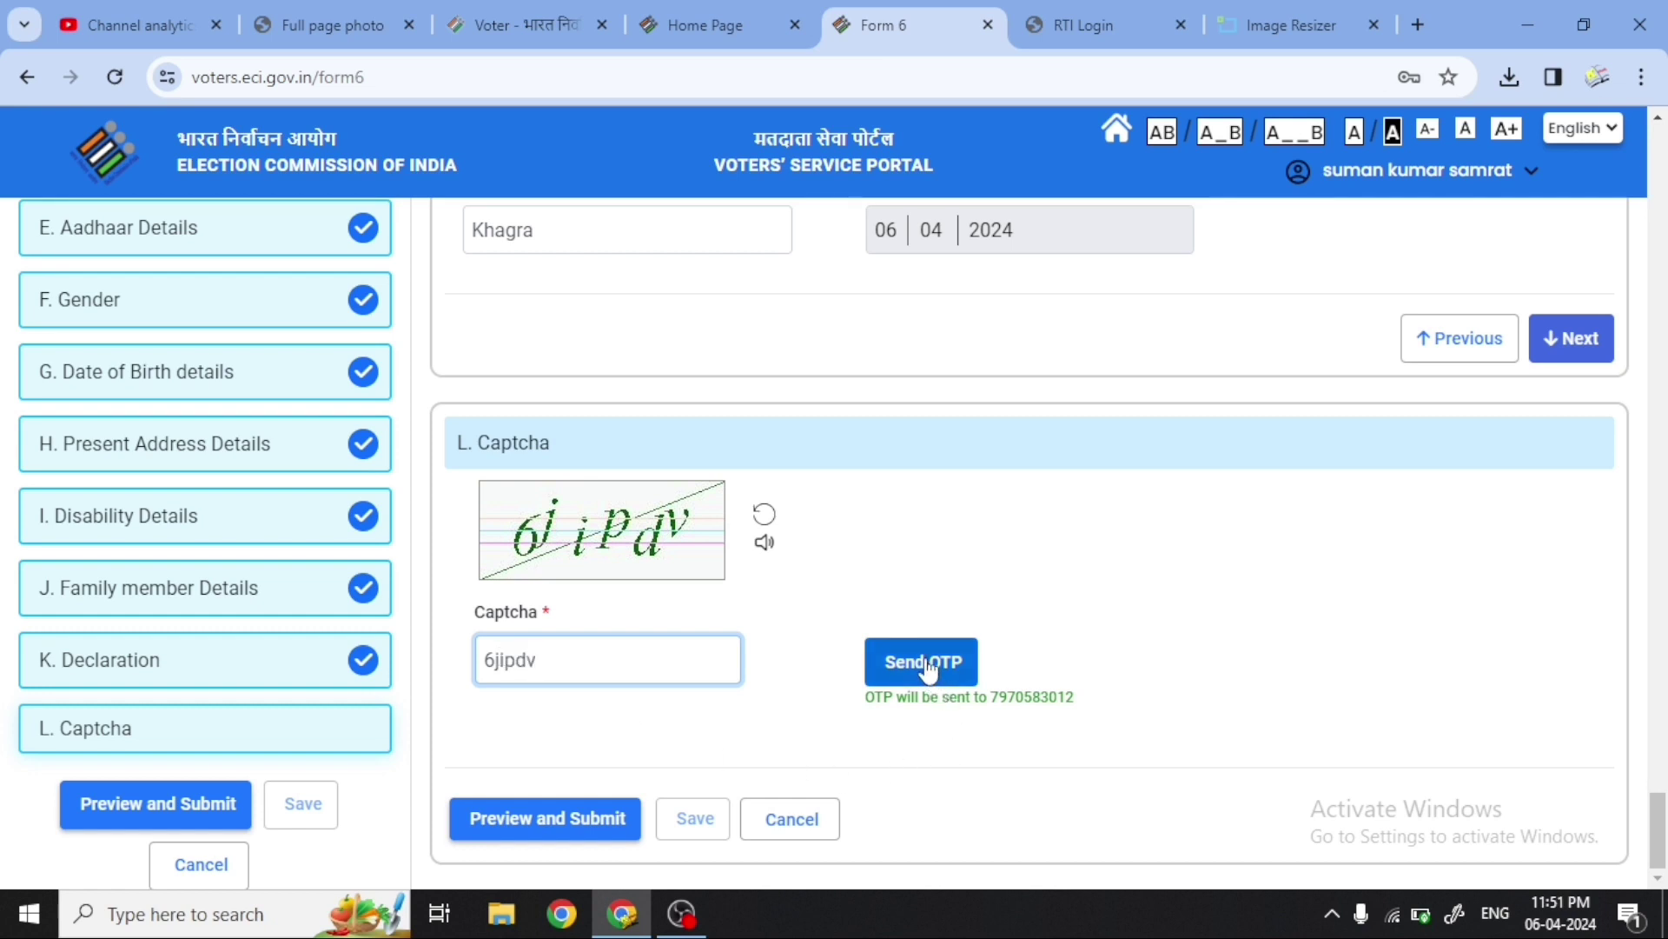
click(927, 664)
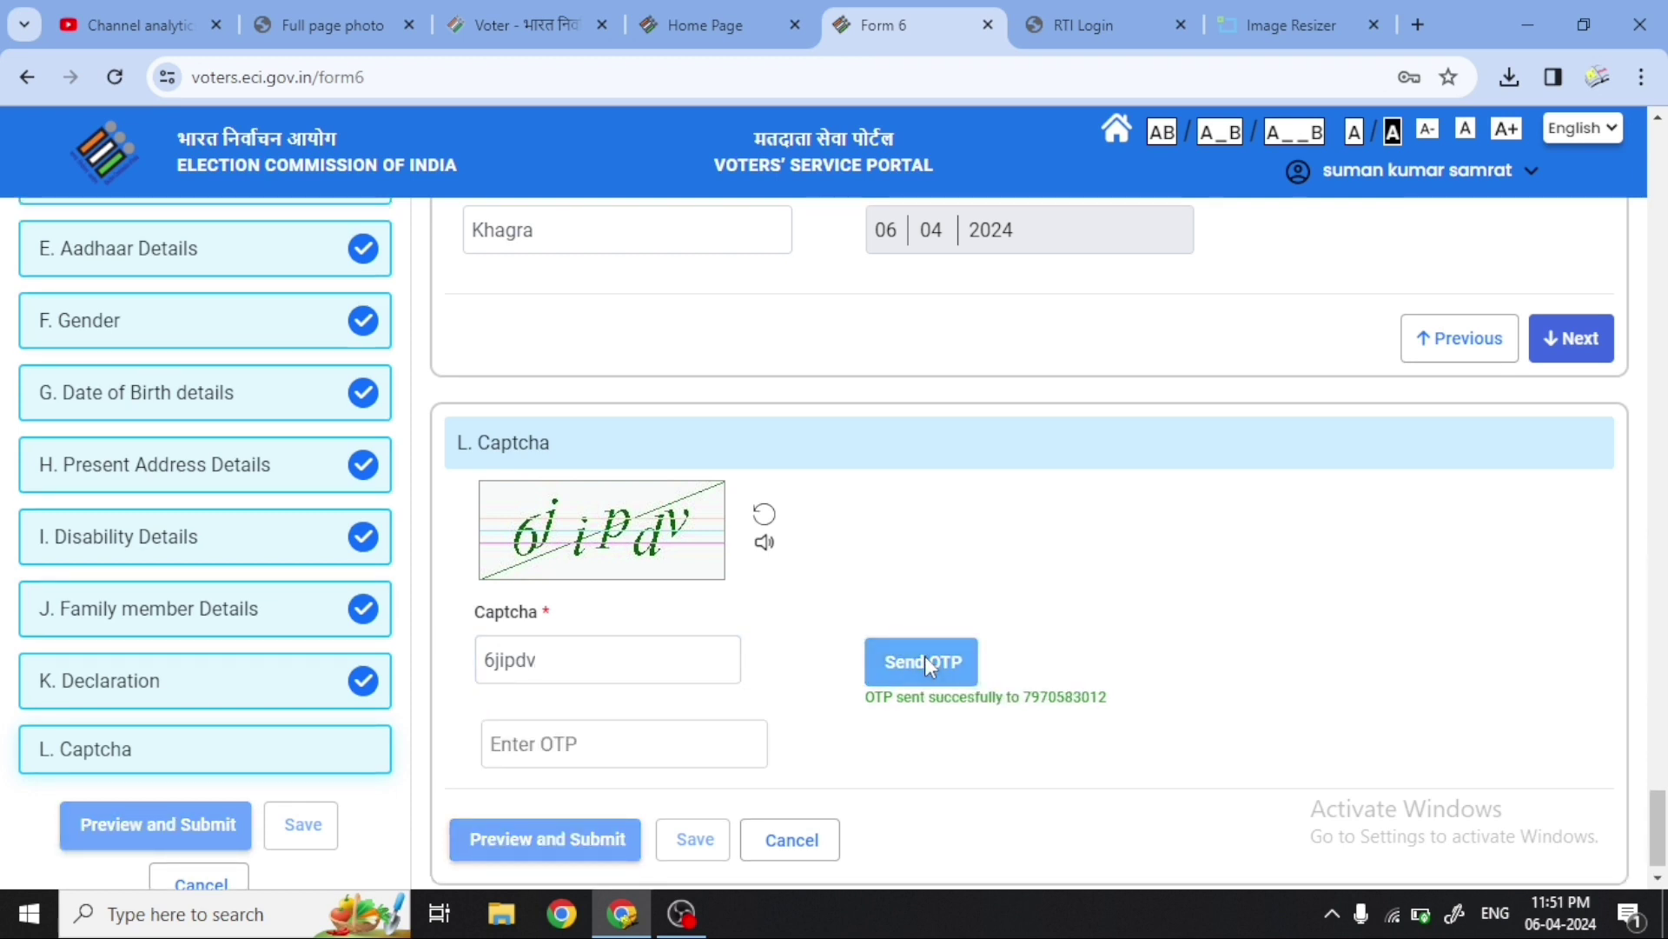
Enter the received OTP, correcting two mistyped digits, and open the Form 6 preview
click(578, 744)
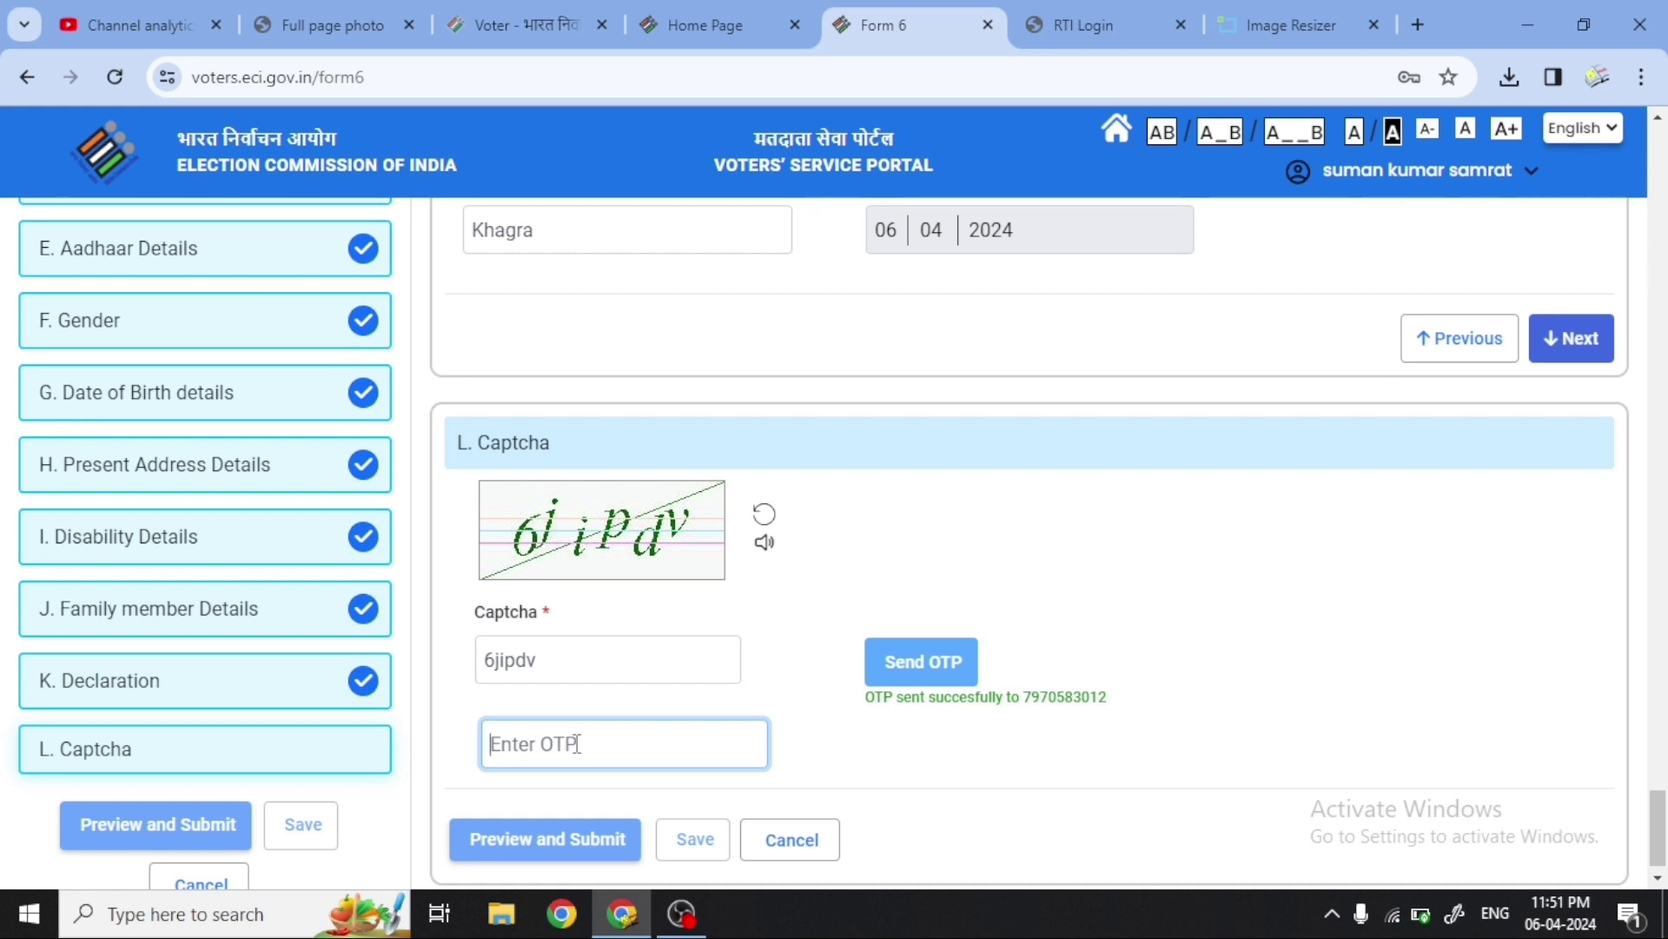
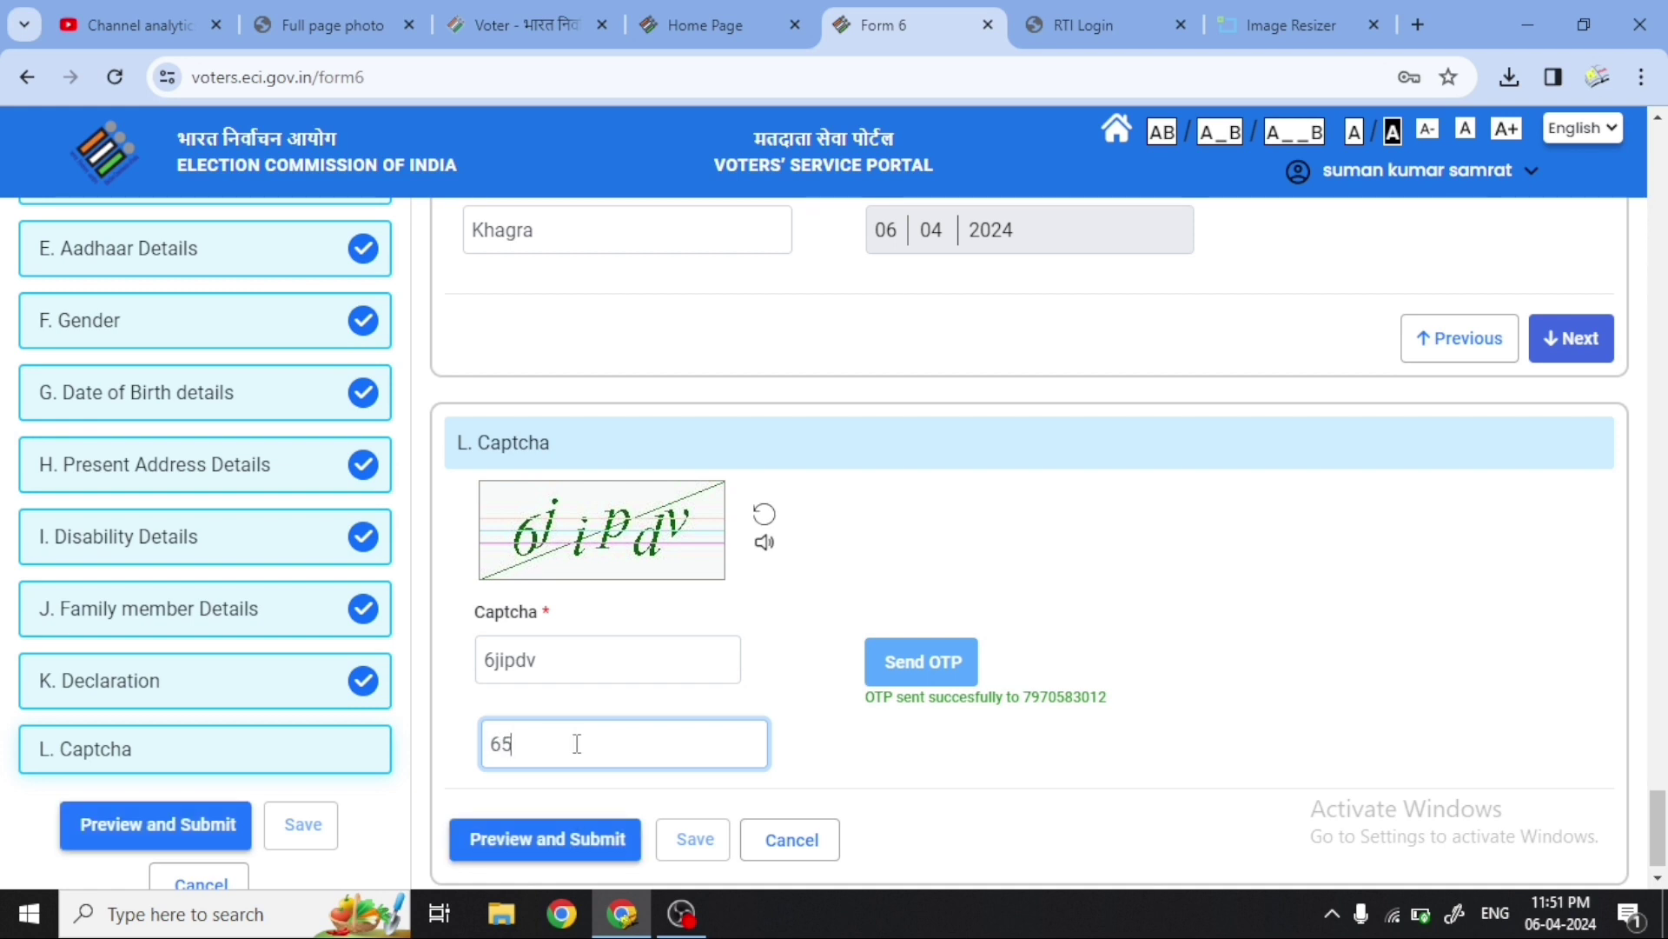
click(577, 852)
Submit the Form 6 application from the bottom of the preview and confirm with YES
scroll(570, 843, down, 10)
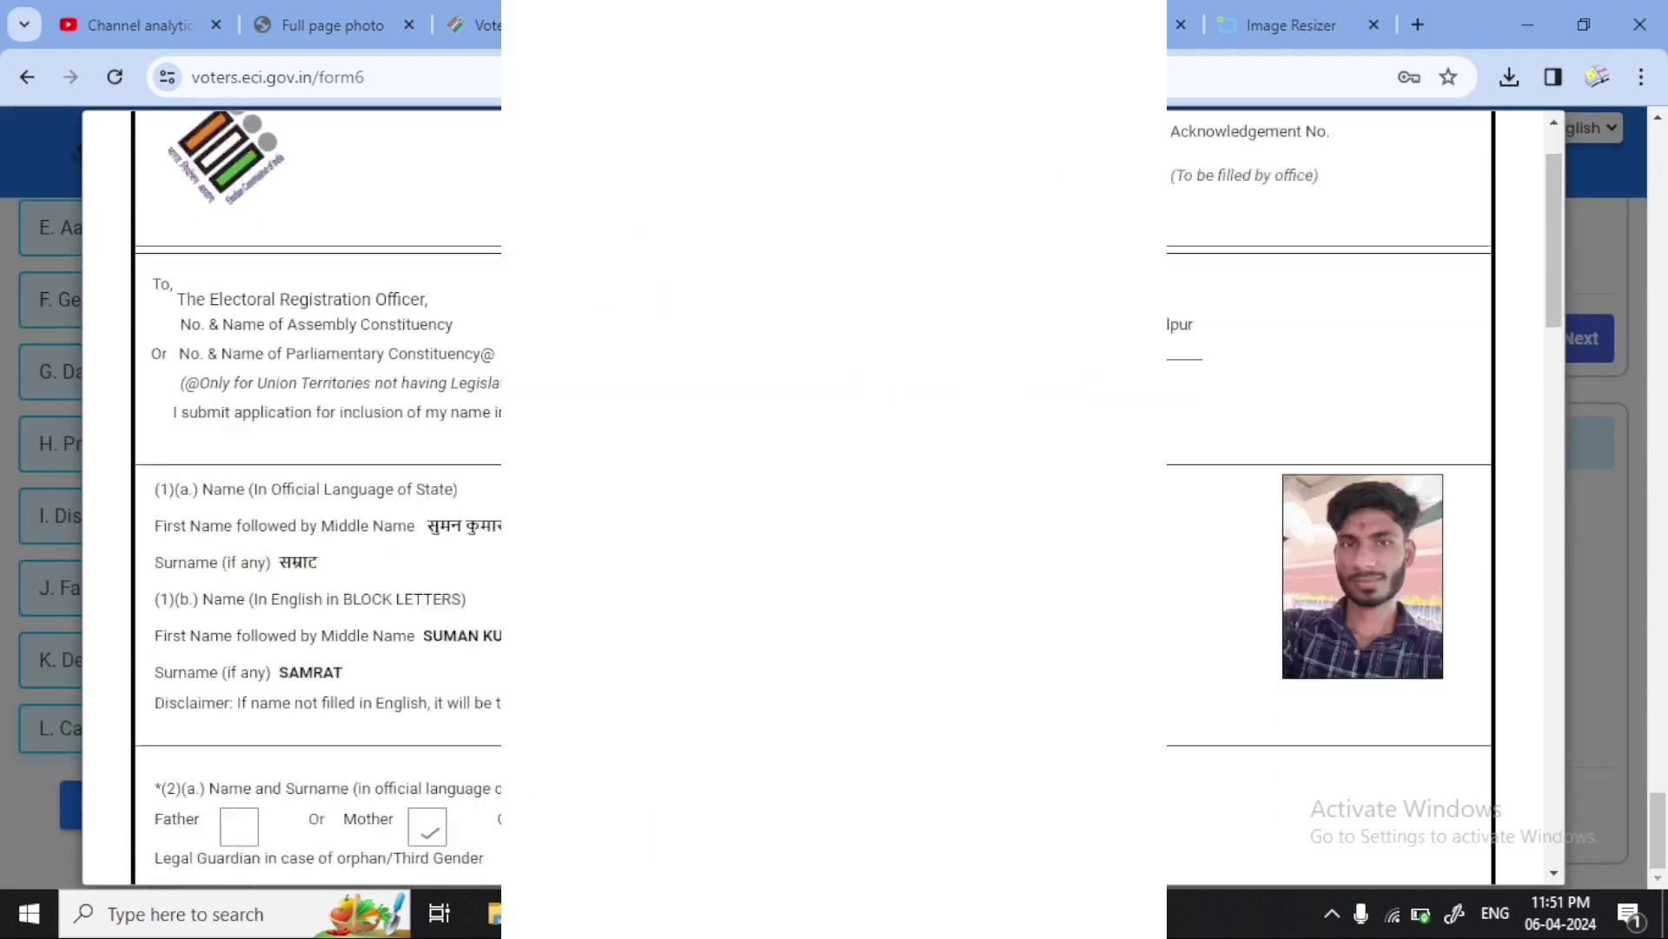
scroll(782, 695, down, 10)
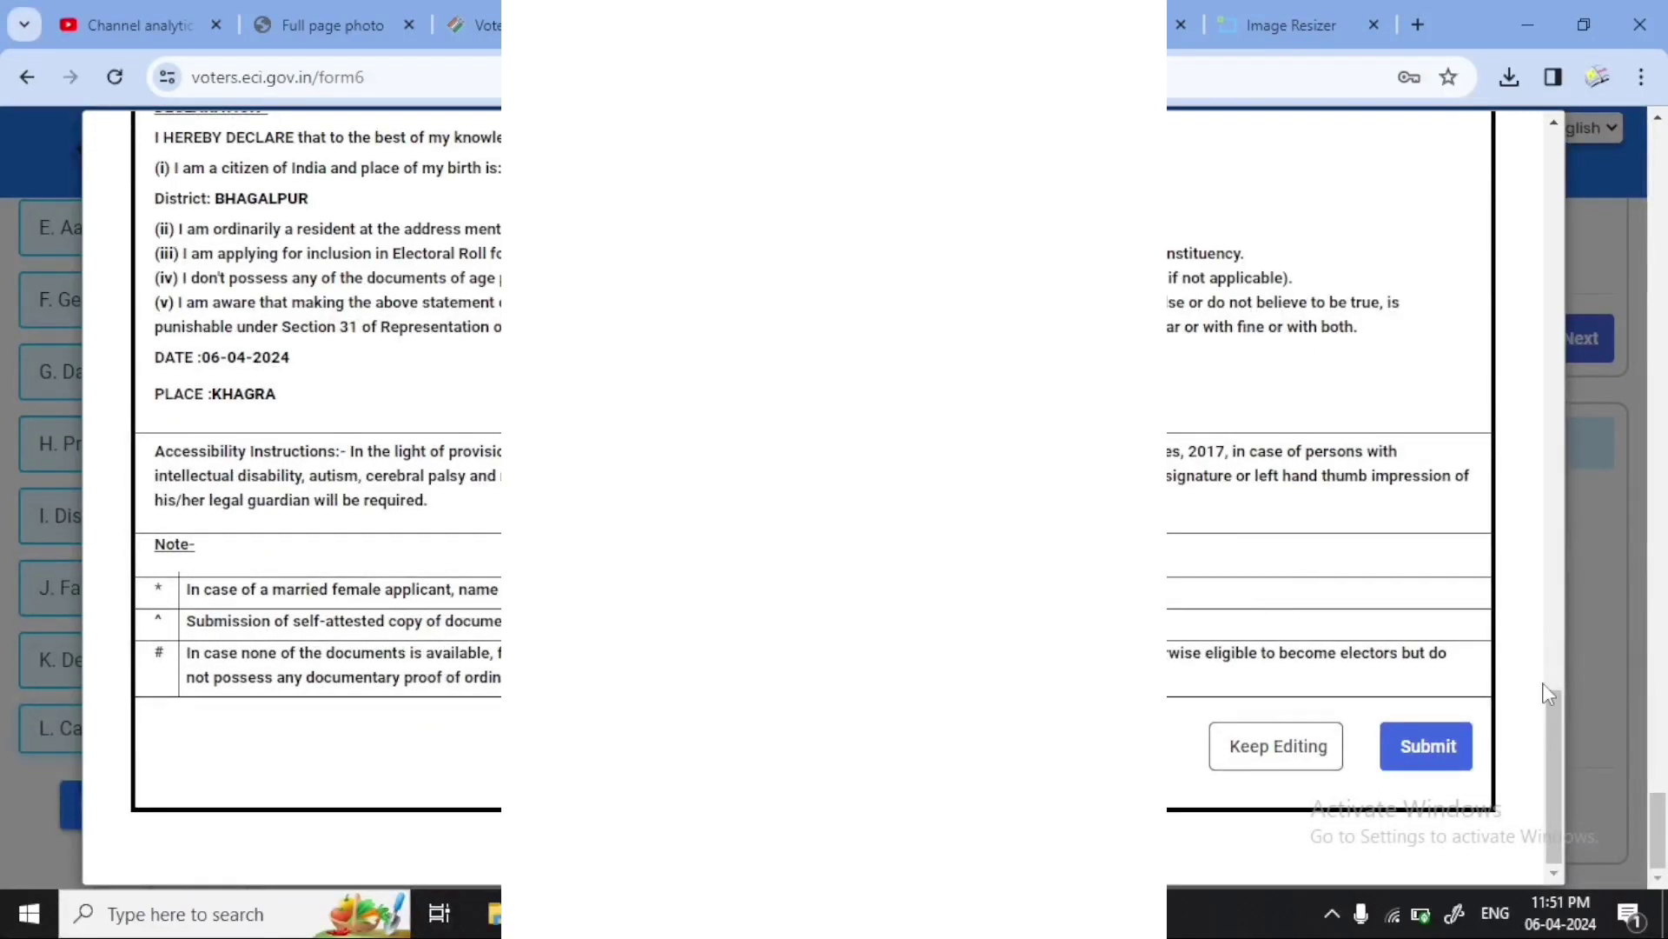
click(1455, 748)
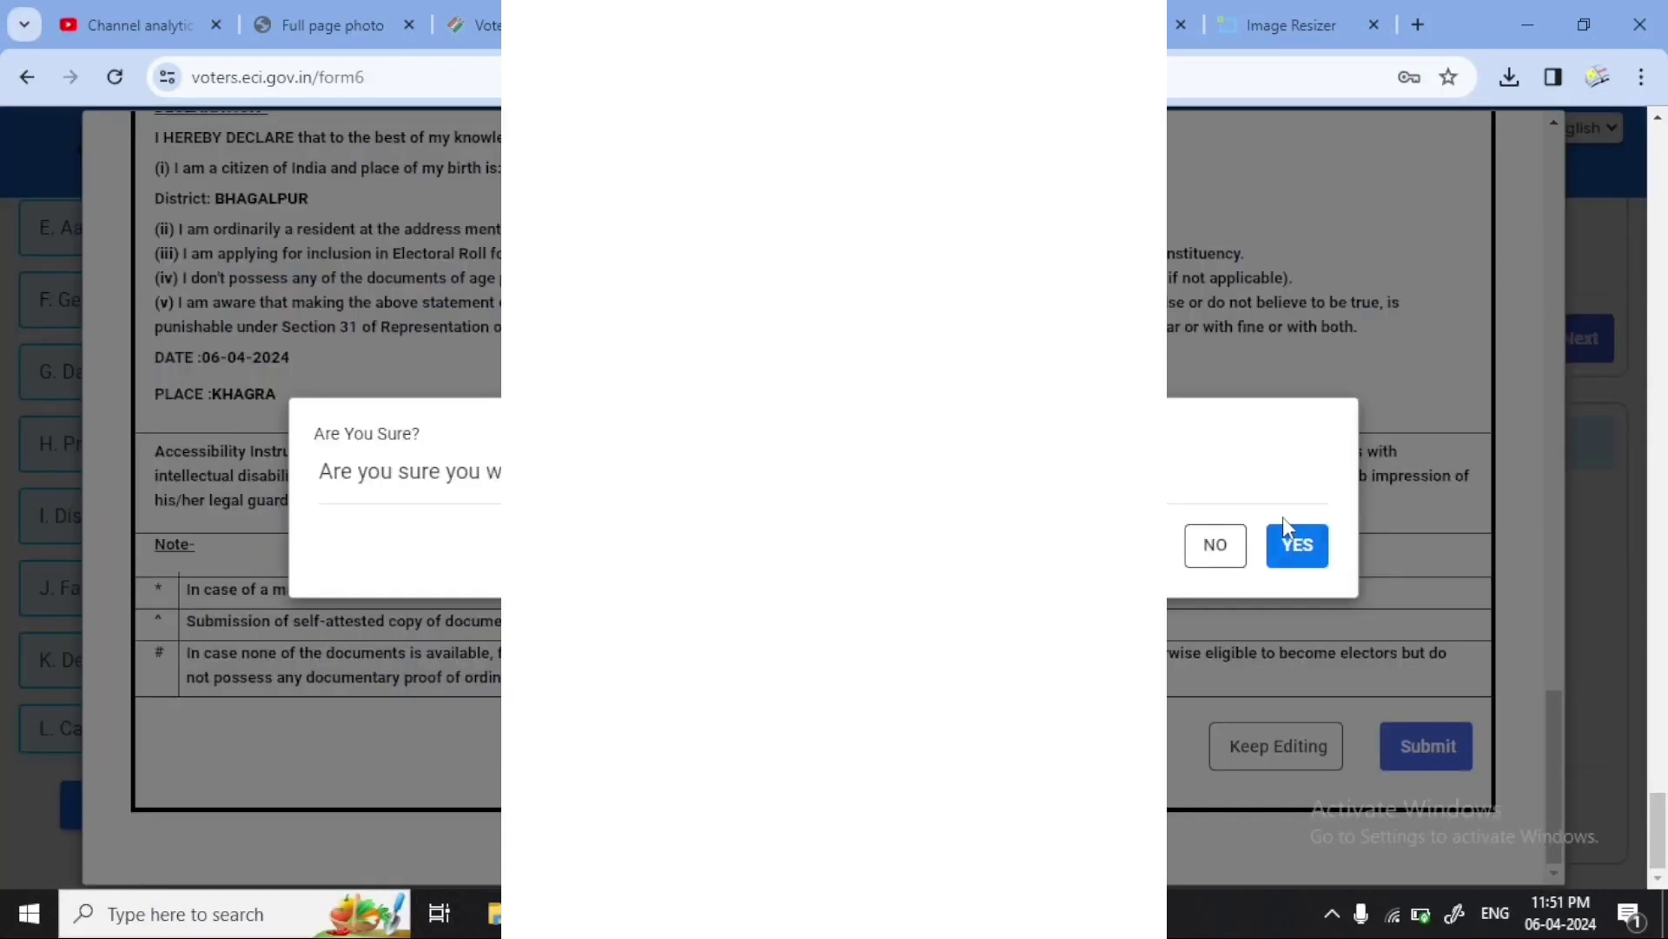
click(1291, 544)
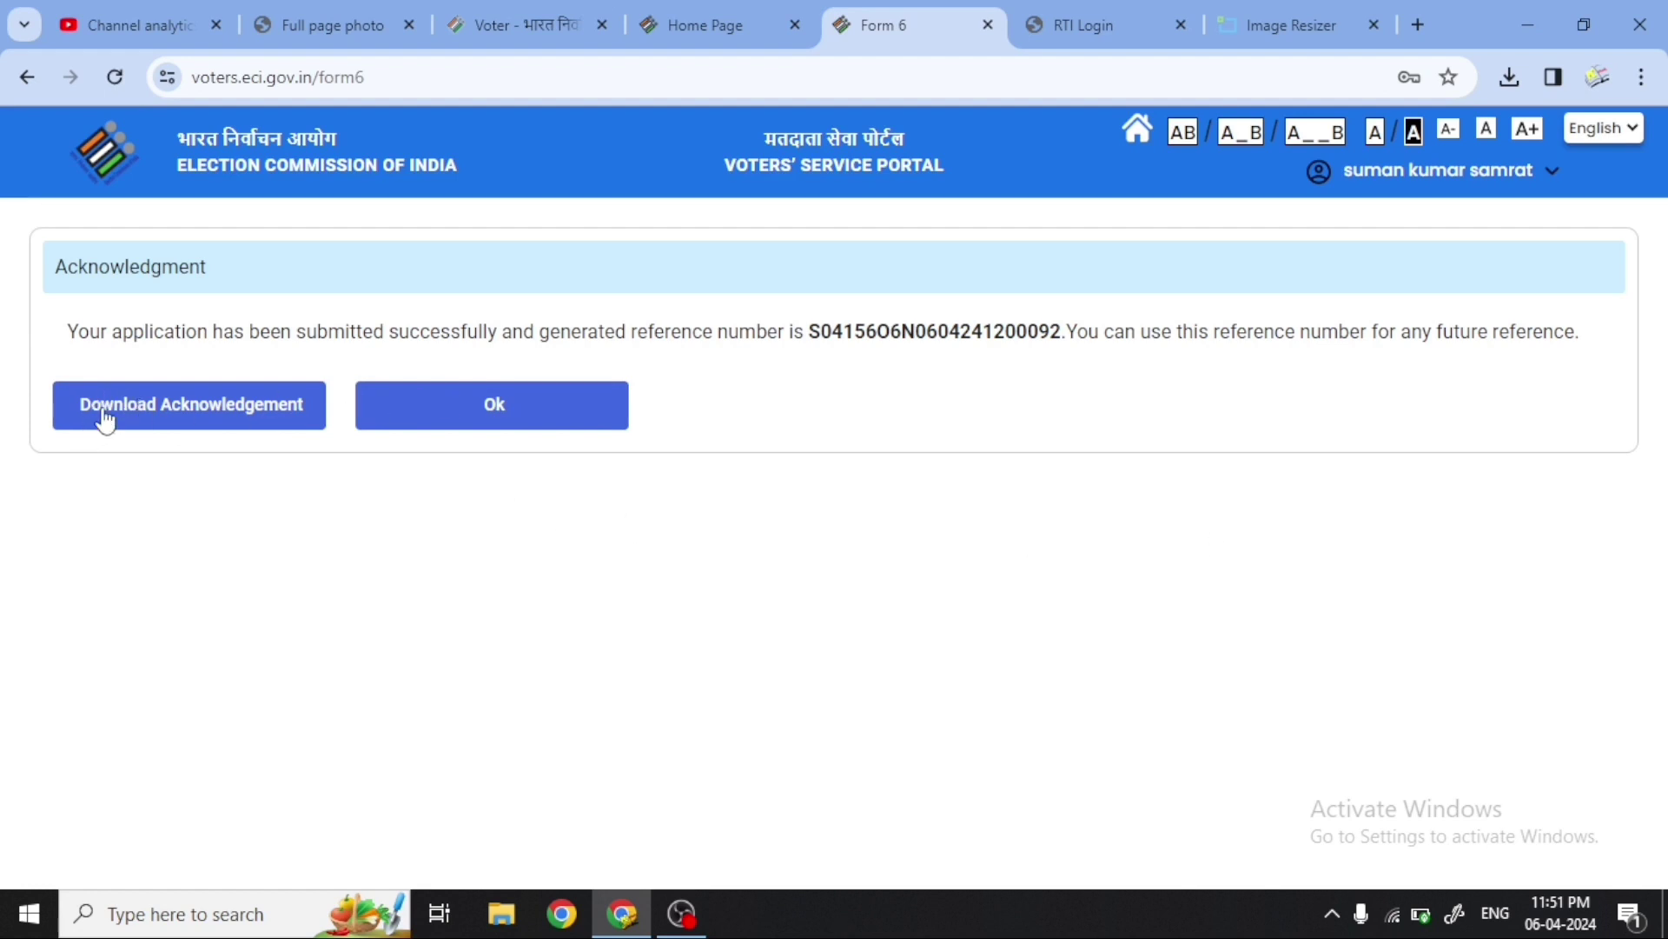
Download the acknowledgement PDF and dismiss the browser's multiple-downloads prompt
click(135, 417)
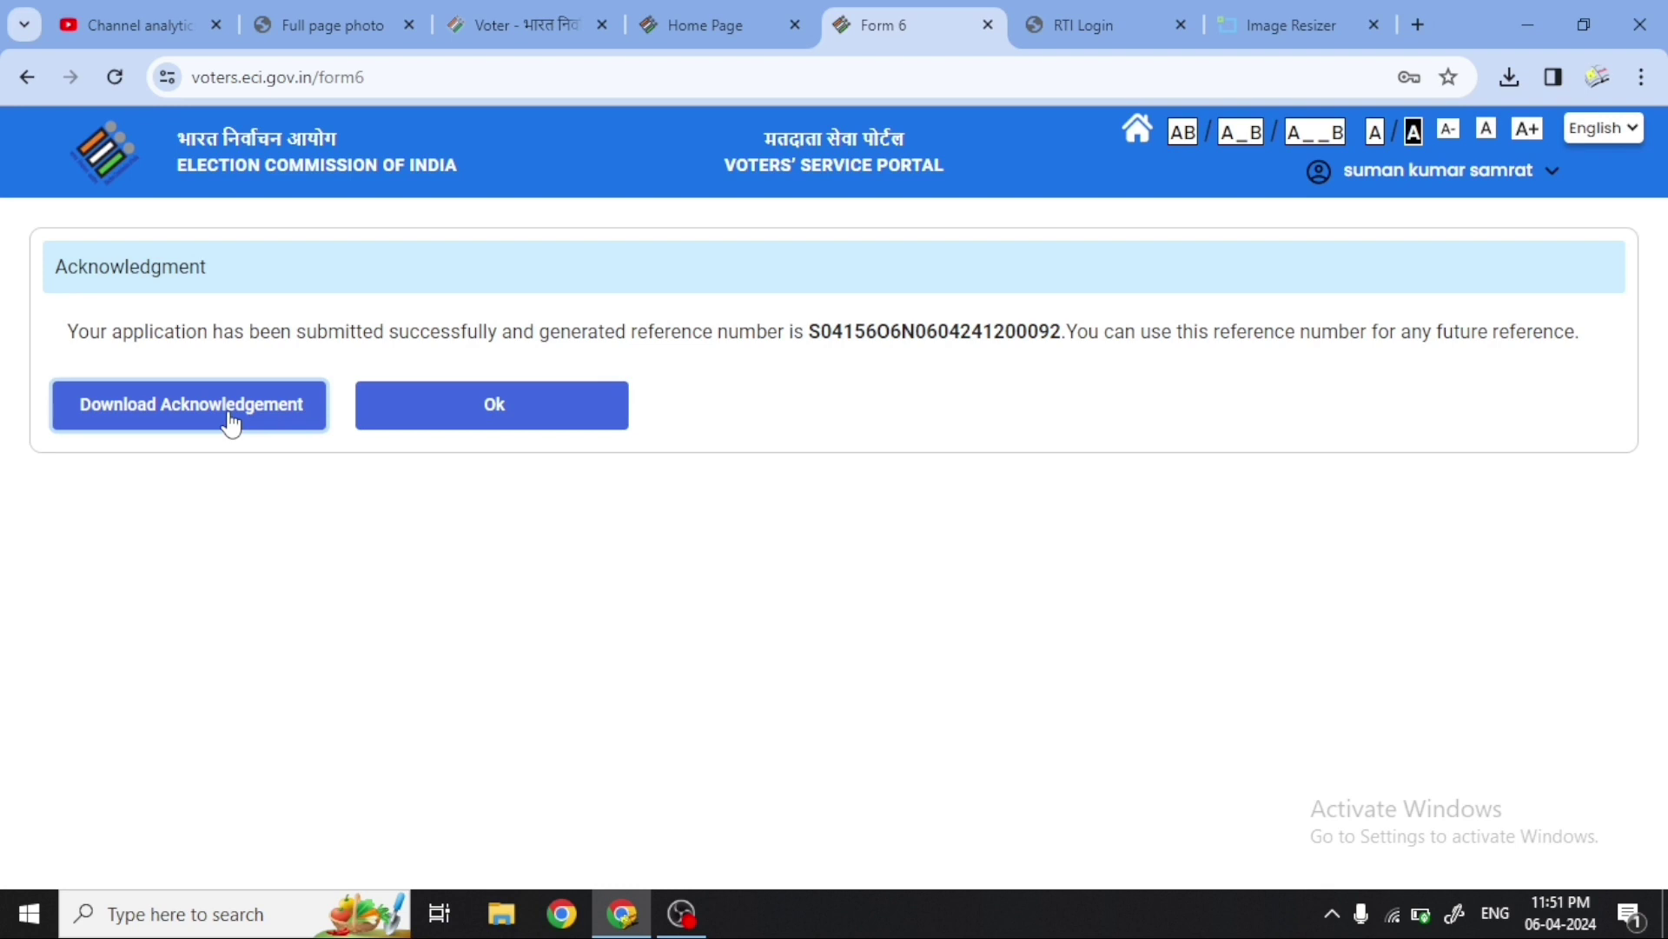
click(232, 426)
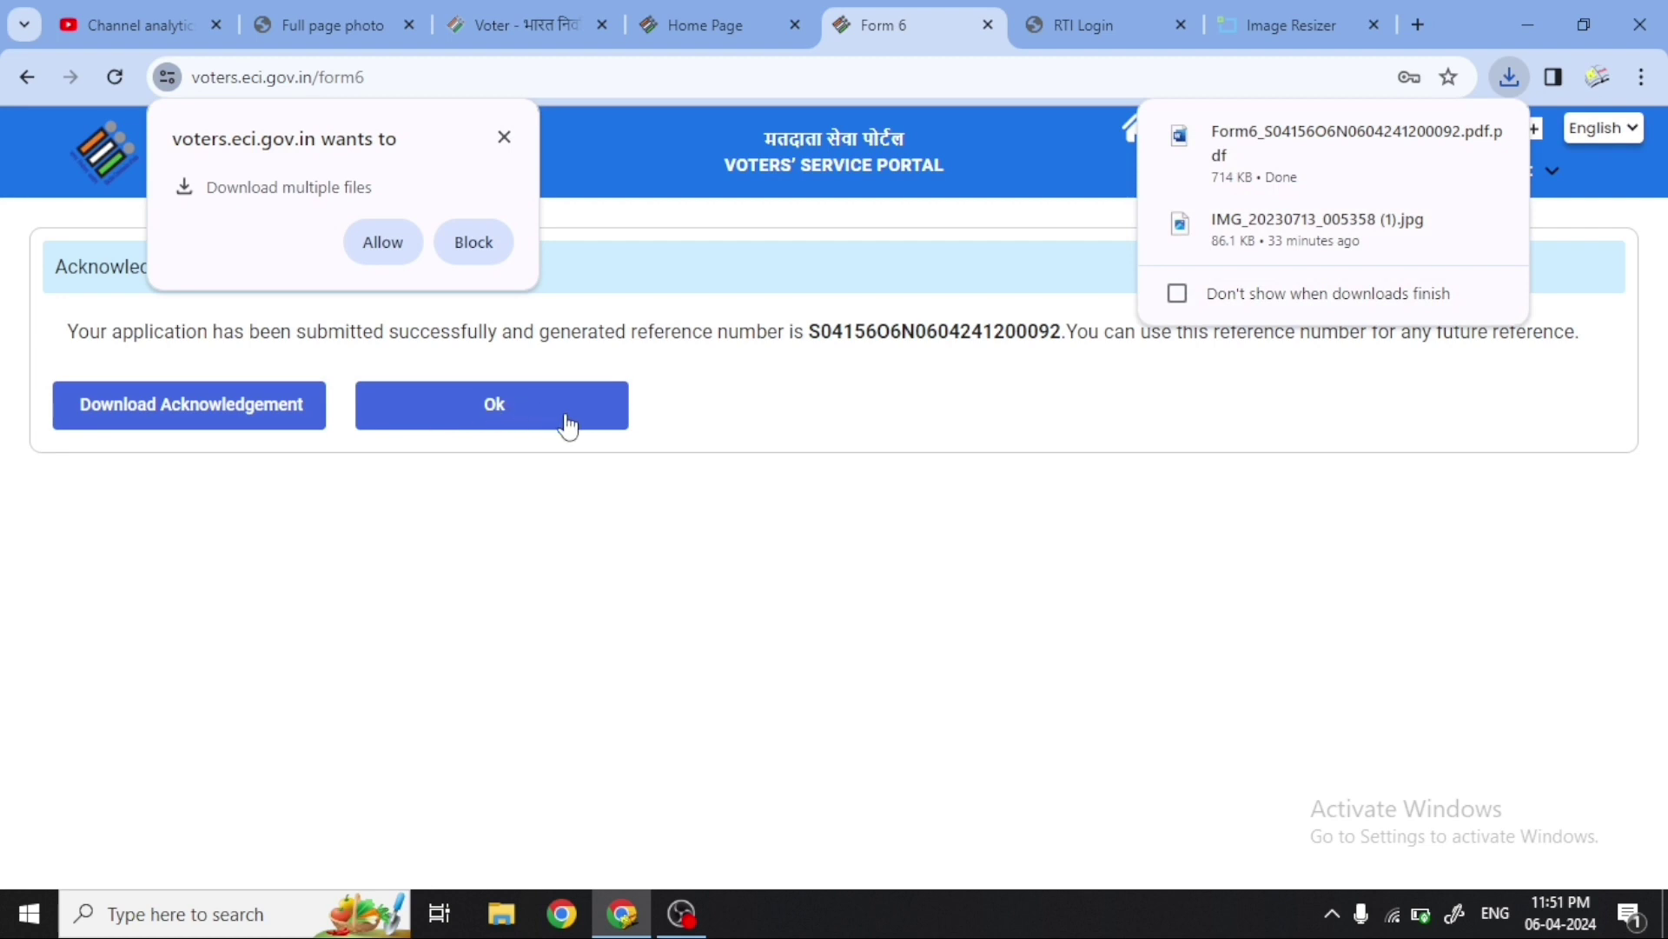
click(513, 145)
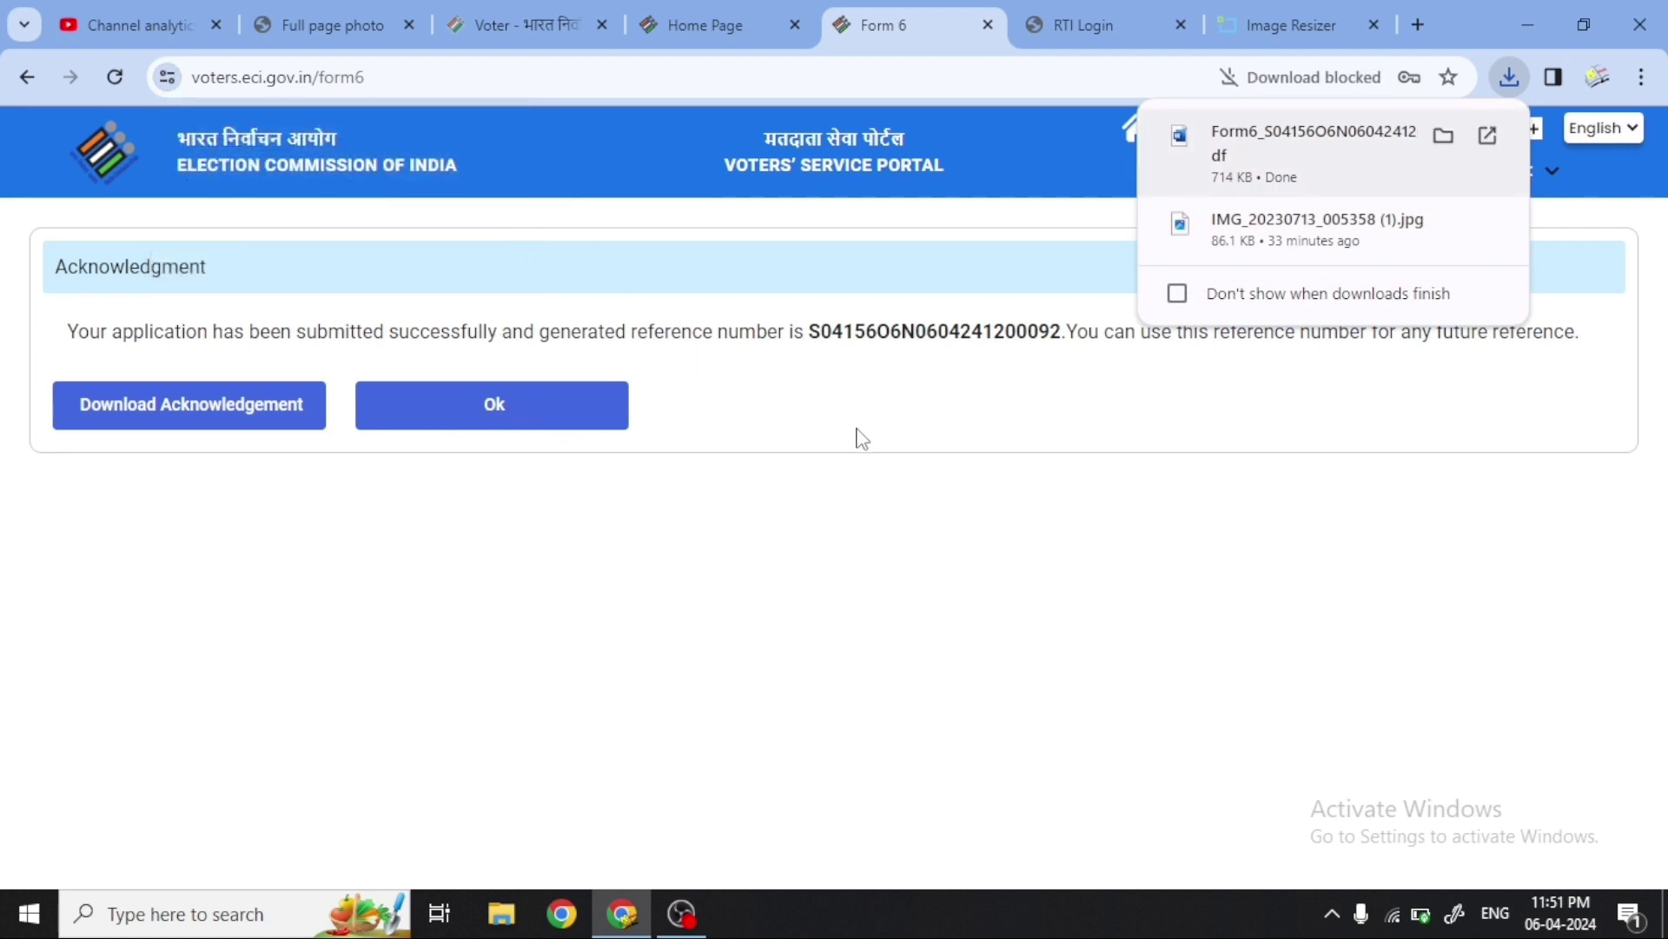